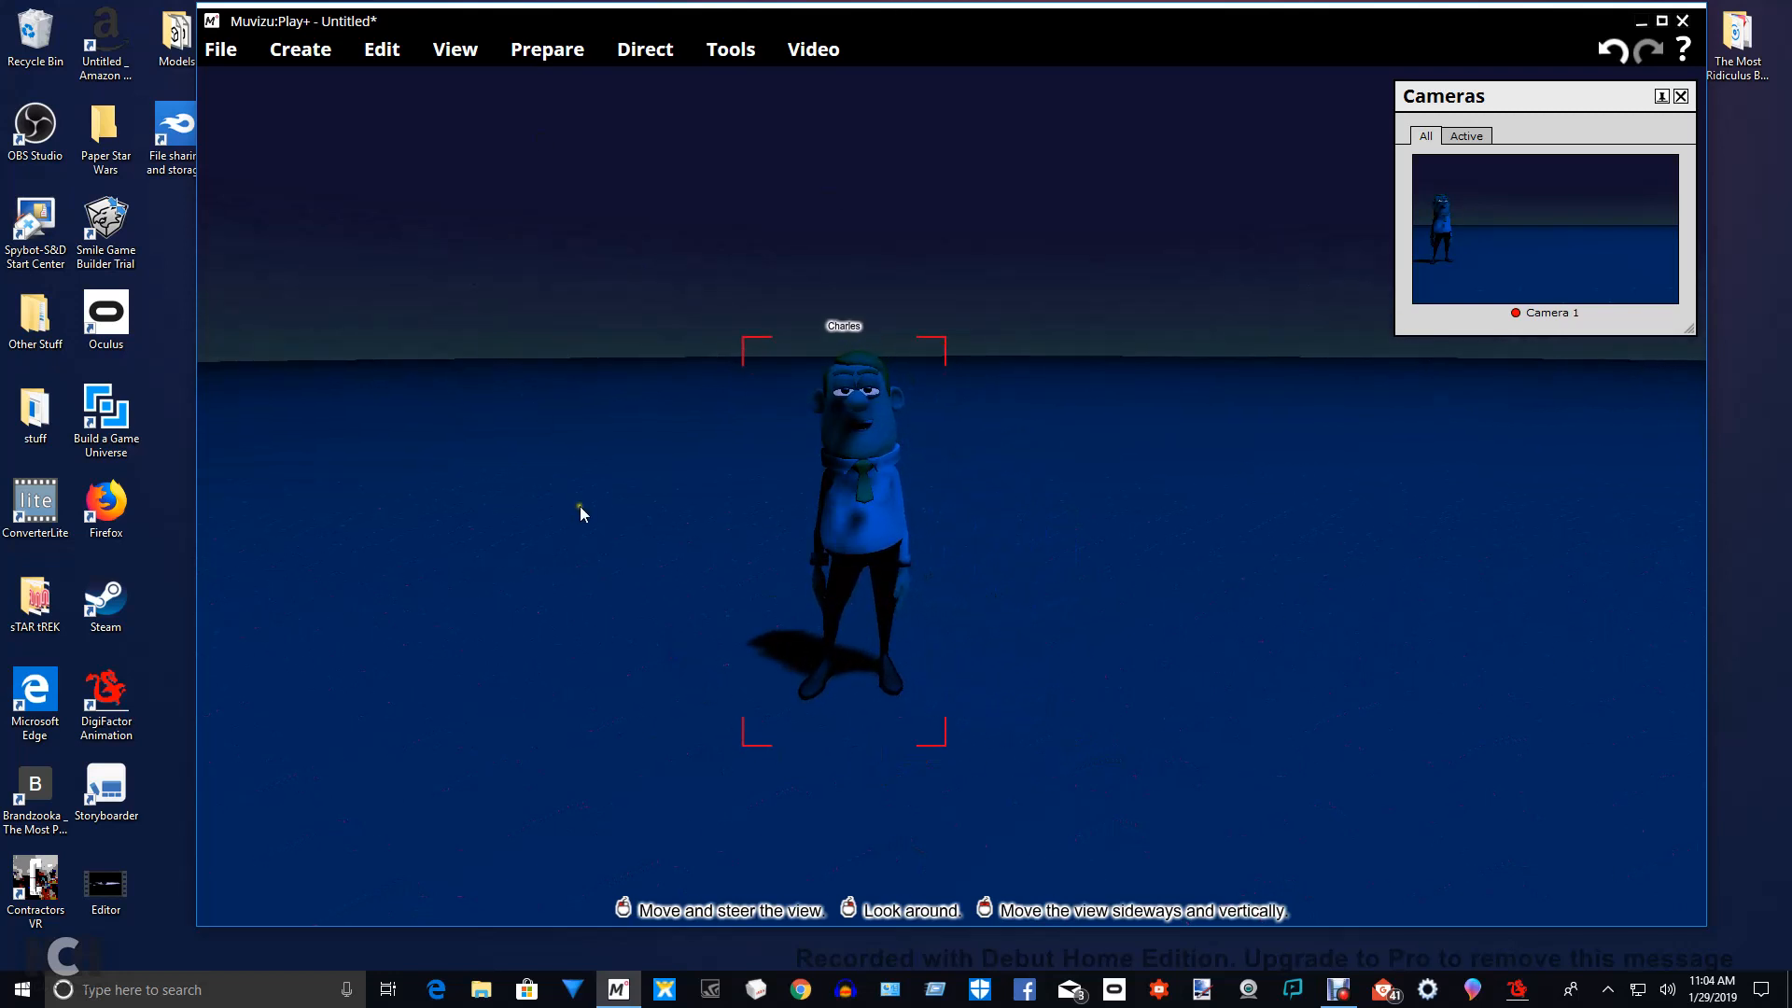
Add the first point light to the scene and raise it above the character's head.
{"action": "mouse_move", "coordinate": [1212, 562]}
{"action": "right_mouse_down"}
{"action": "mouse_move", "coordinate": [1170, 562]}
{"action": "mouse_move", "coordinate": [1278, 561]}
{"action": "mouse_move", "coordinate": [1172, 569]}
{"action": "mouse_move", "coordinate": [1229, 563]}
{"action": "mouse_move", "coordinate": [1204, 551]}
{"action": "right_mouse_up"}
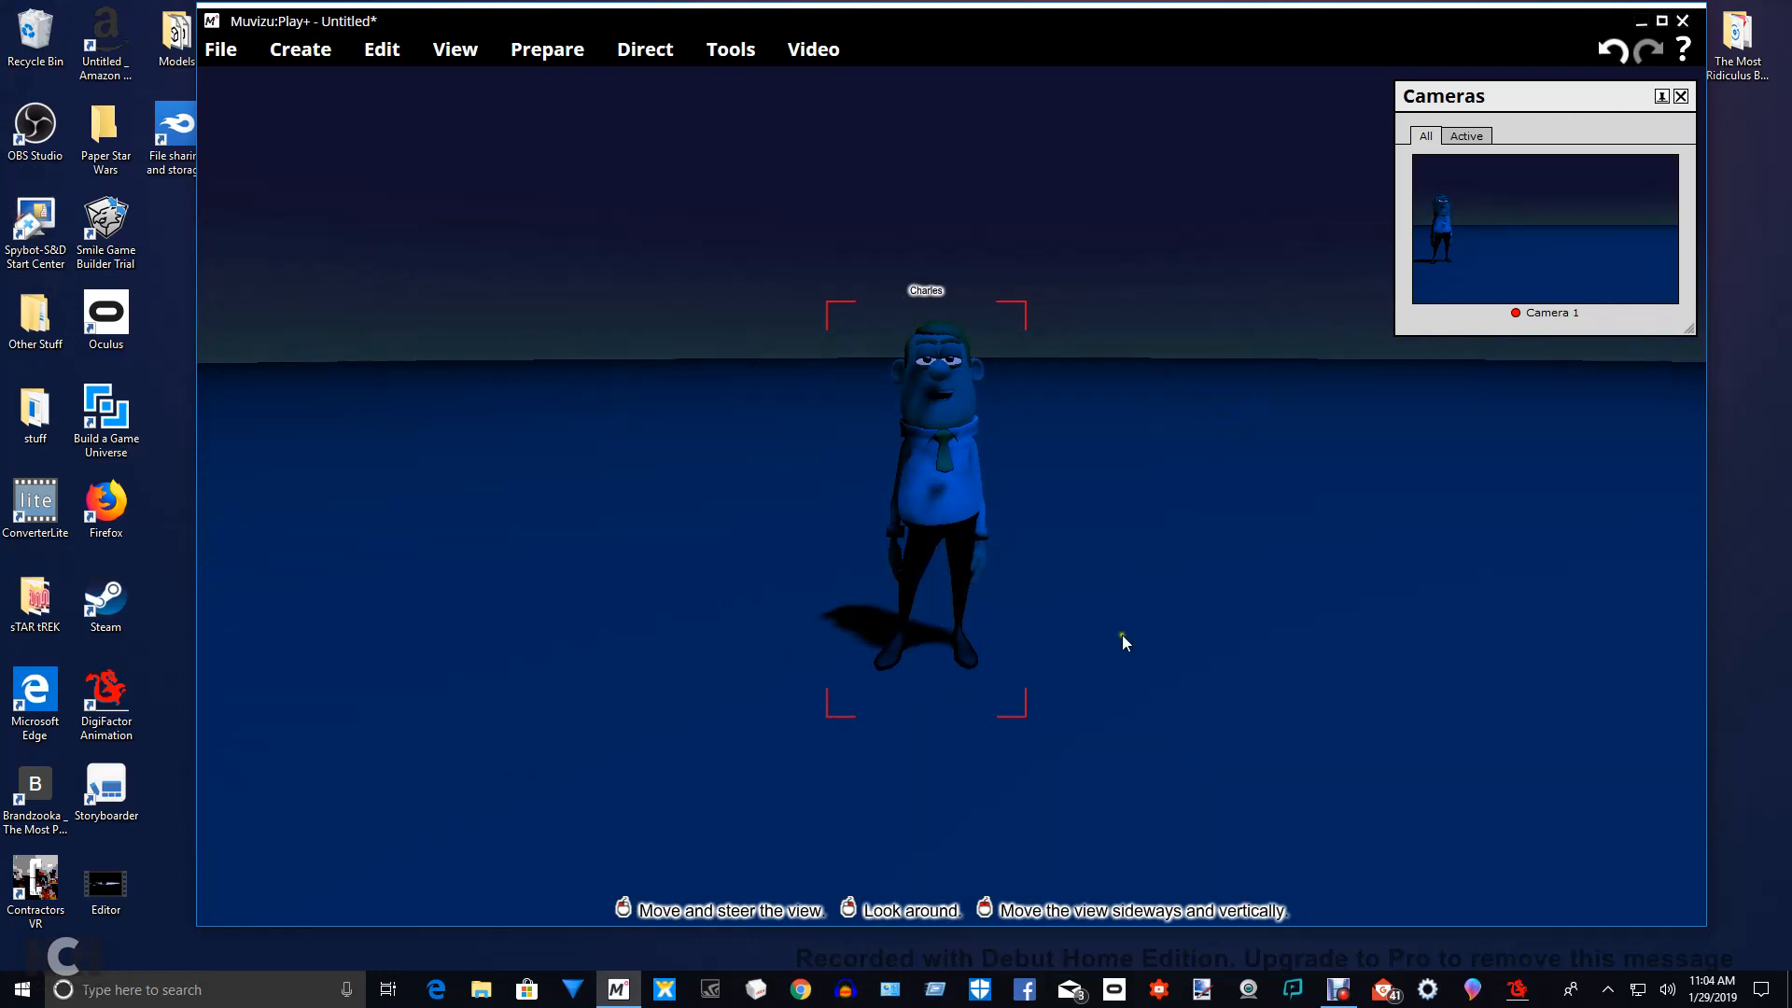
{"action": "mouse_move", "coordinate": [1122, 636]}
{"action": "right_mouse_down"}
{"action": "mouse_move", "coordinate": [1163, 619]}
{"action": "mouse_move", "coordinate": [1140, 625]}
{"action": "right_mouse_up"}
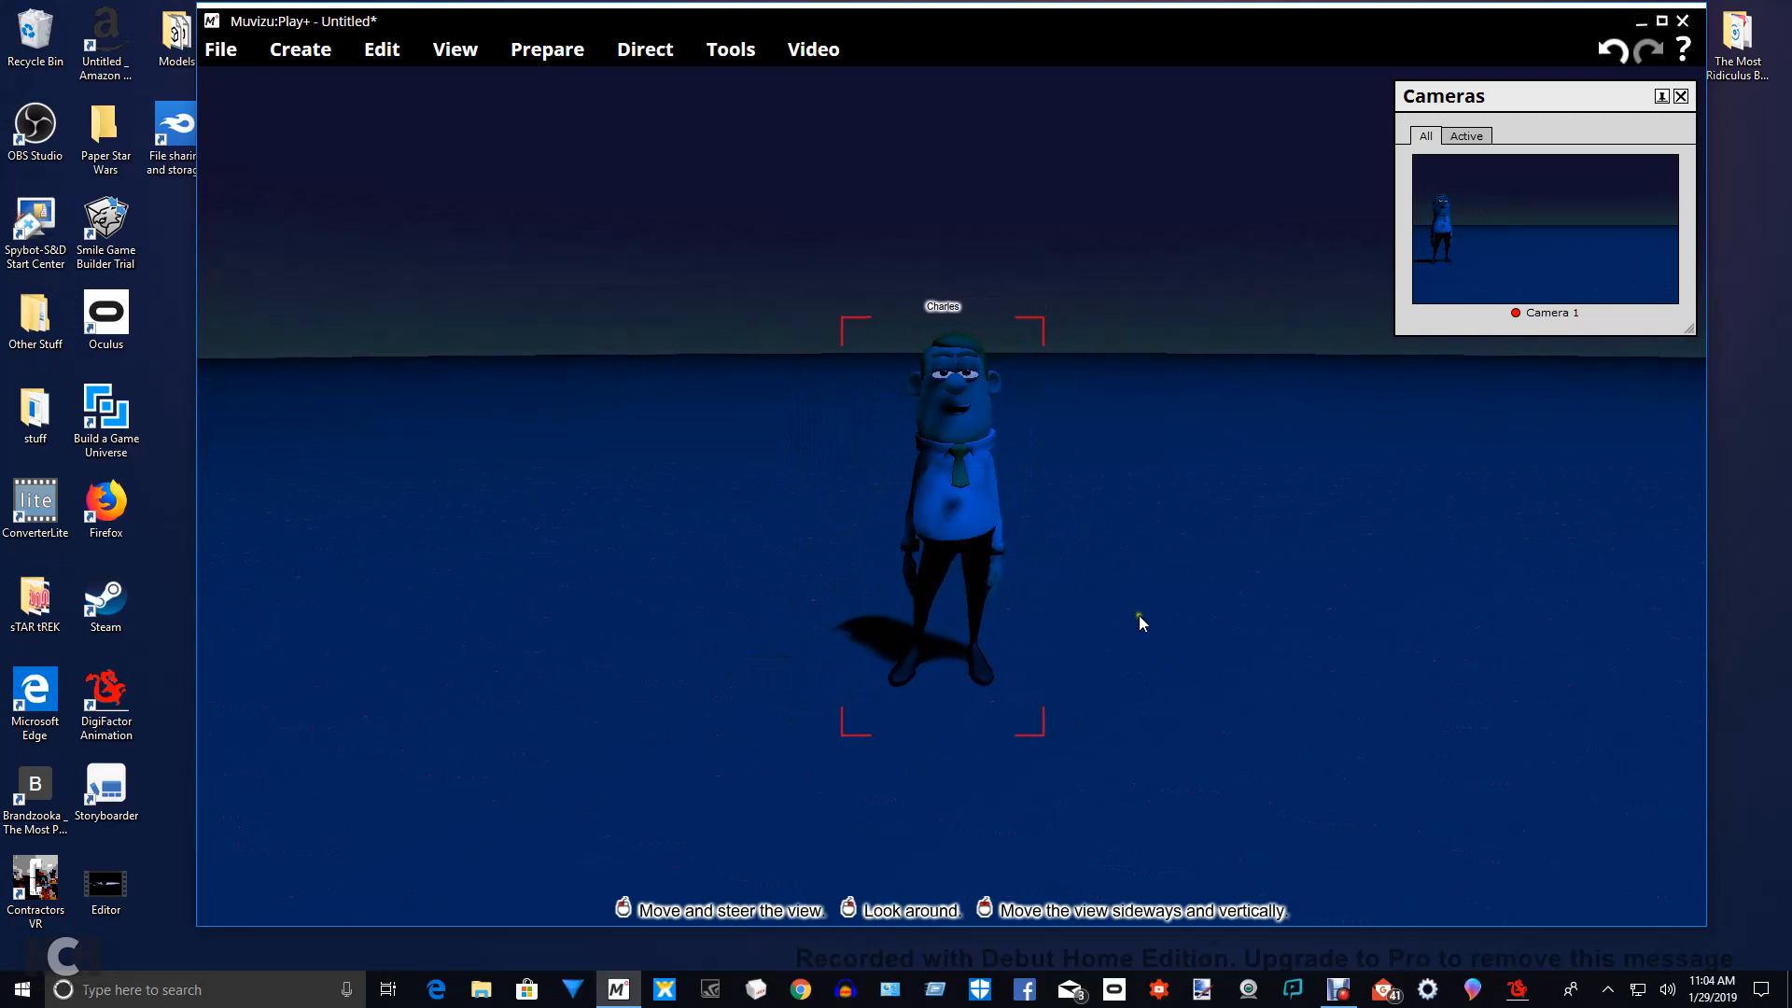
{"action": "right_click_drag", "start_coordinate": [1138, 614], "coordinate": [1146, 584]}
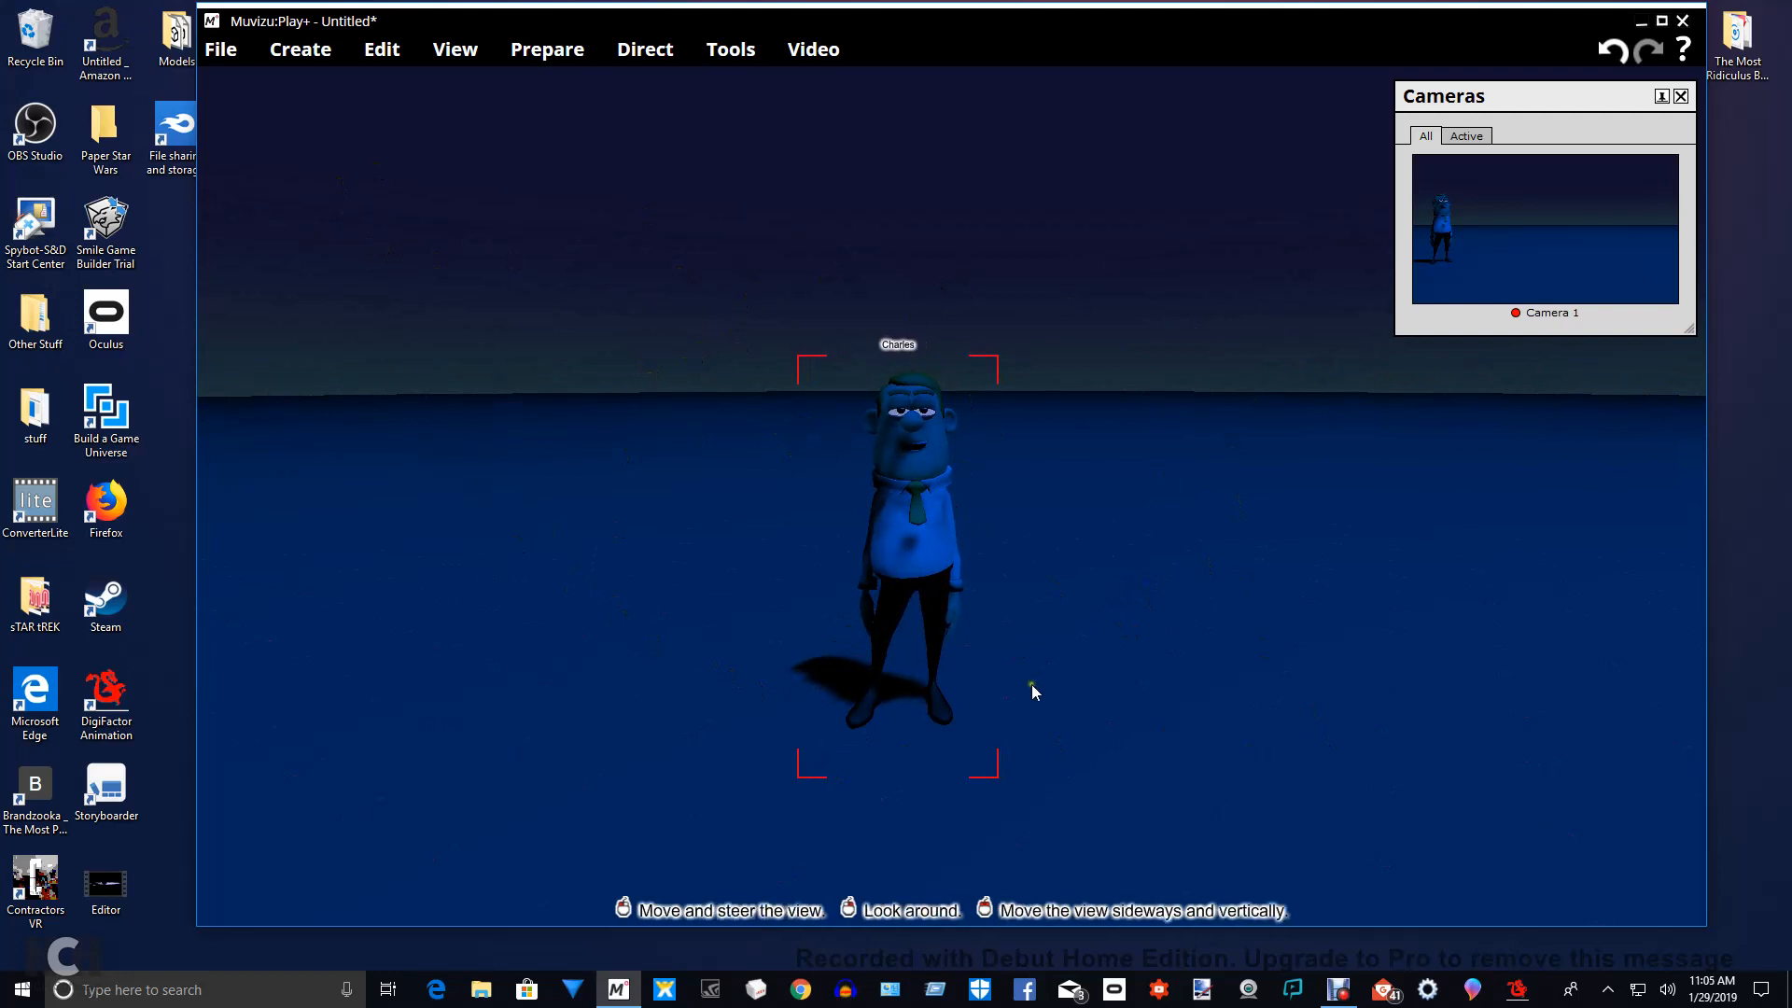
{"action": "middle_click_drag", "start_coordinate": [1202, 730], "coordinate": [1157, 577]}
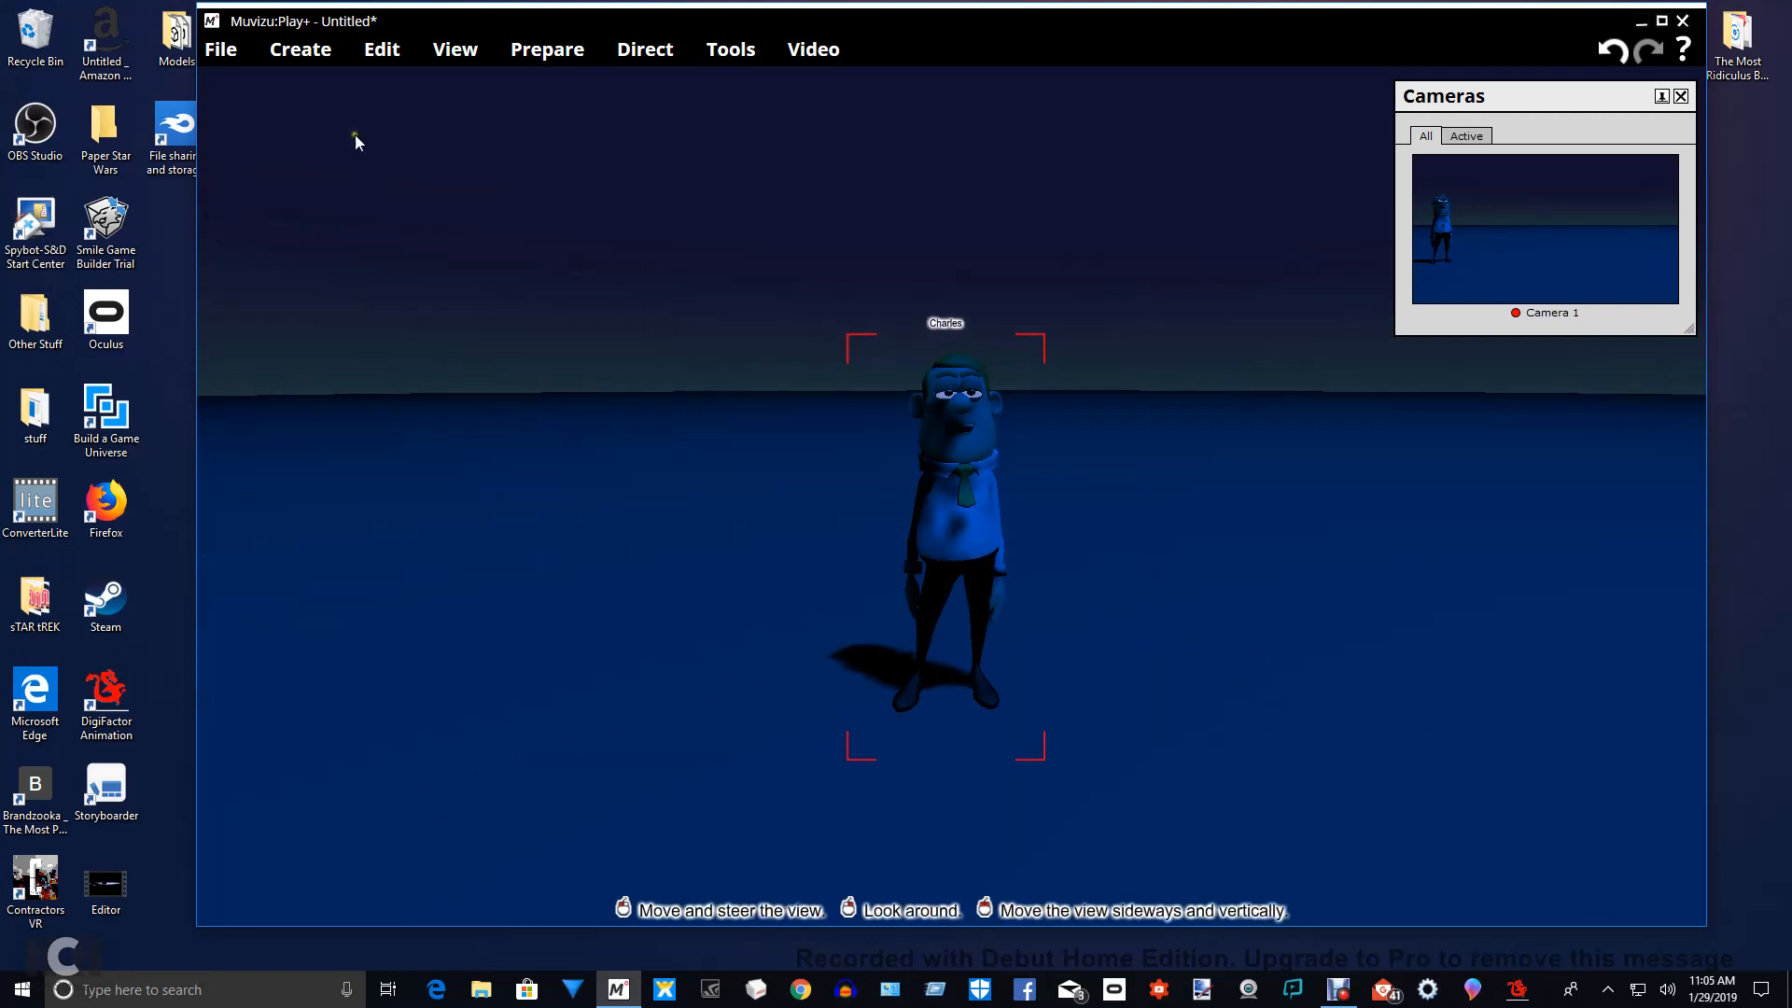
{"action": "left_click", "coordinate": [292, 47]}
{"action": "mouse_move", "coordinate": [226, 51]}
{"action": "mouse_move", "coordinate": [306, 49]}
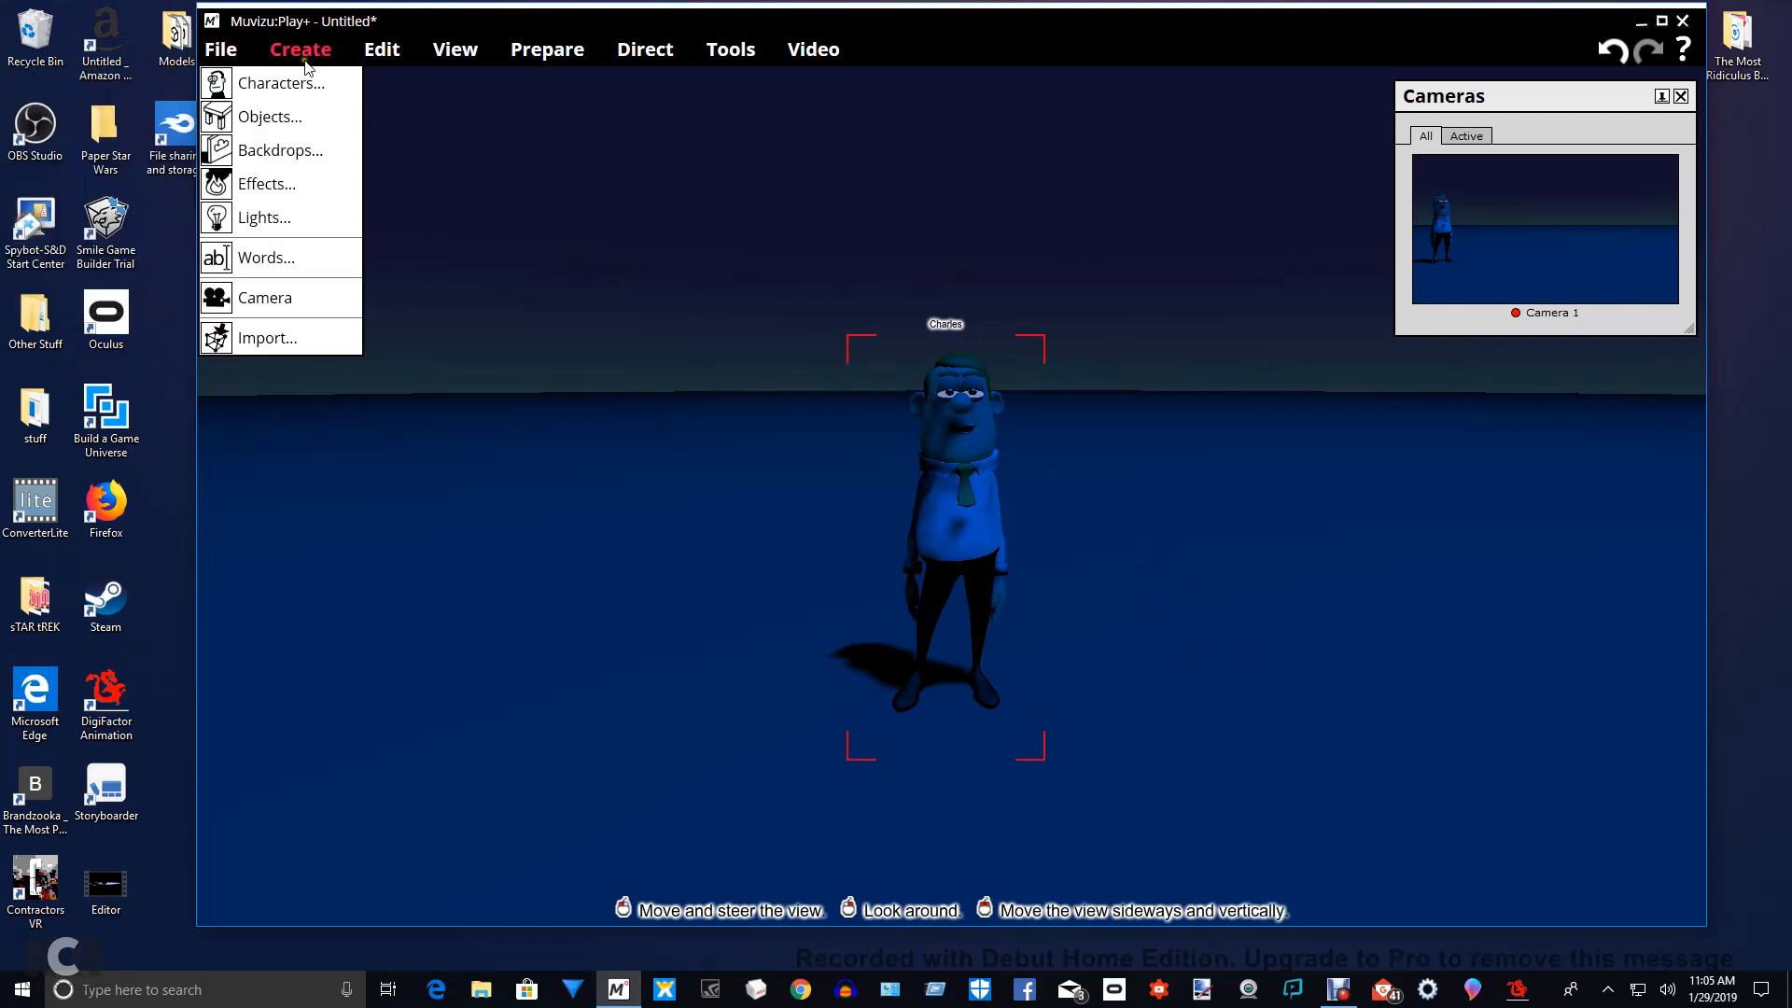
{"action": "left_click", "coordinate": [320, 220]}
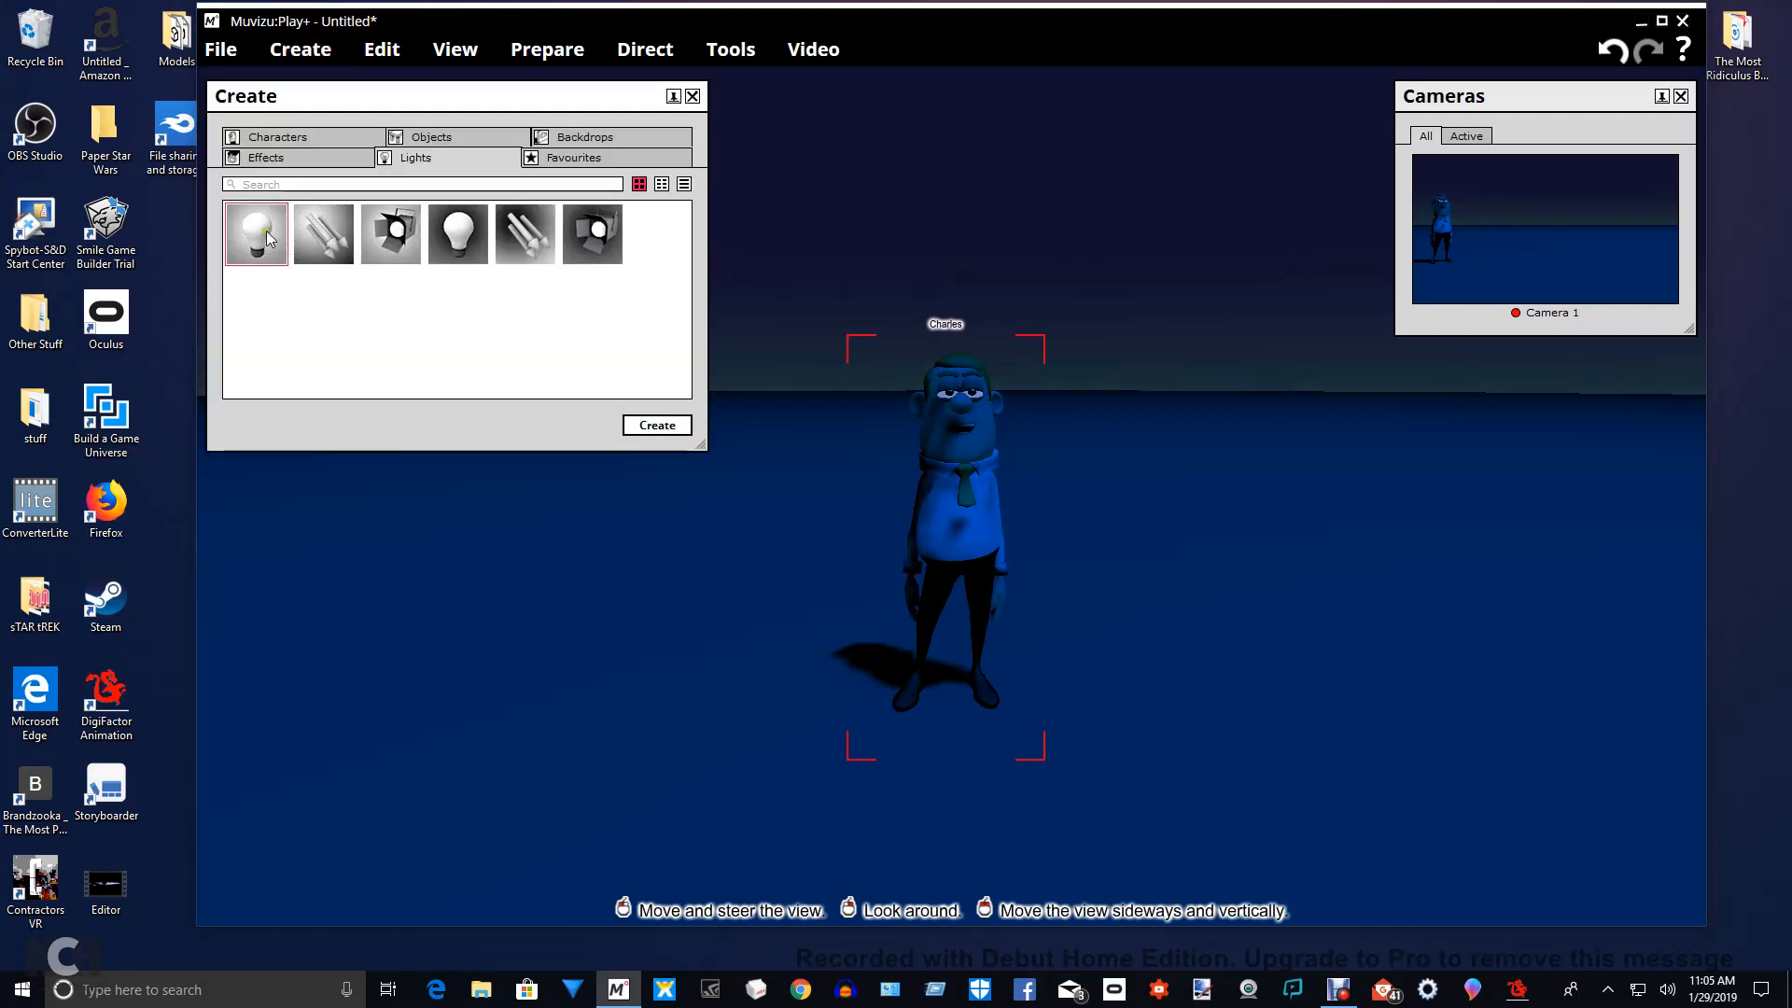
{"action": "left_click", "coordinate": [657, 428]}
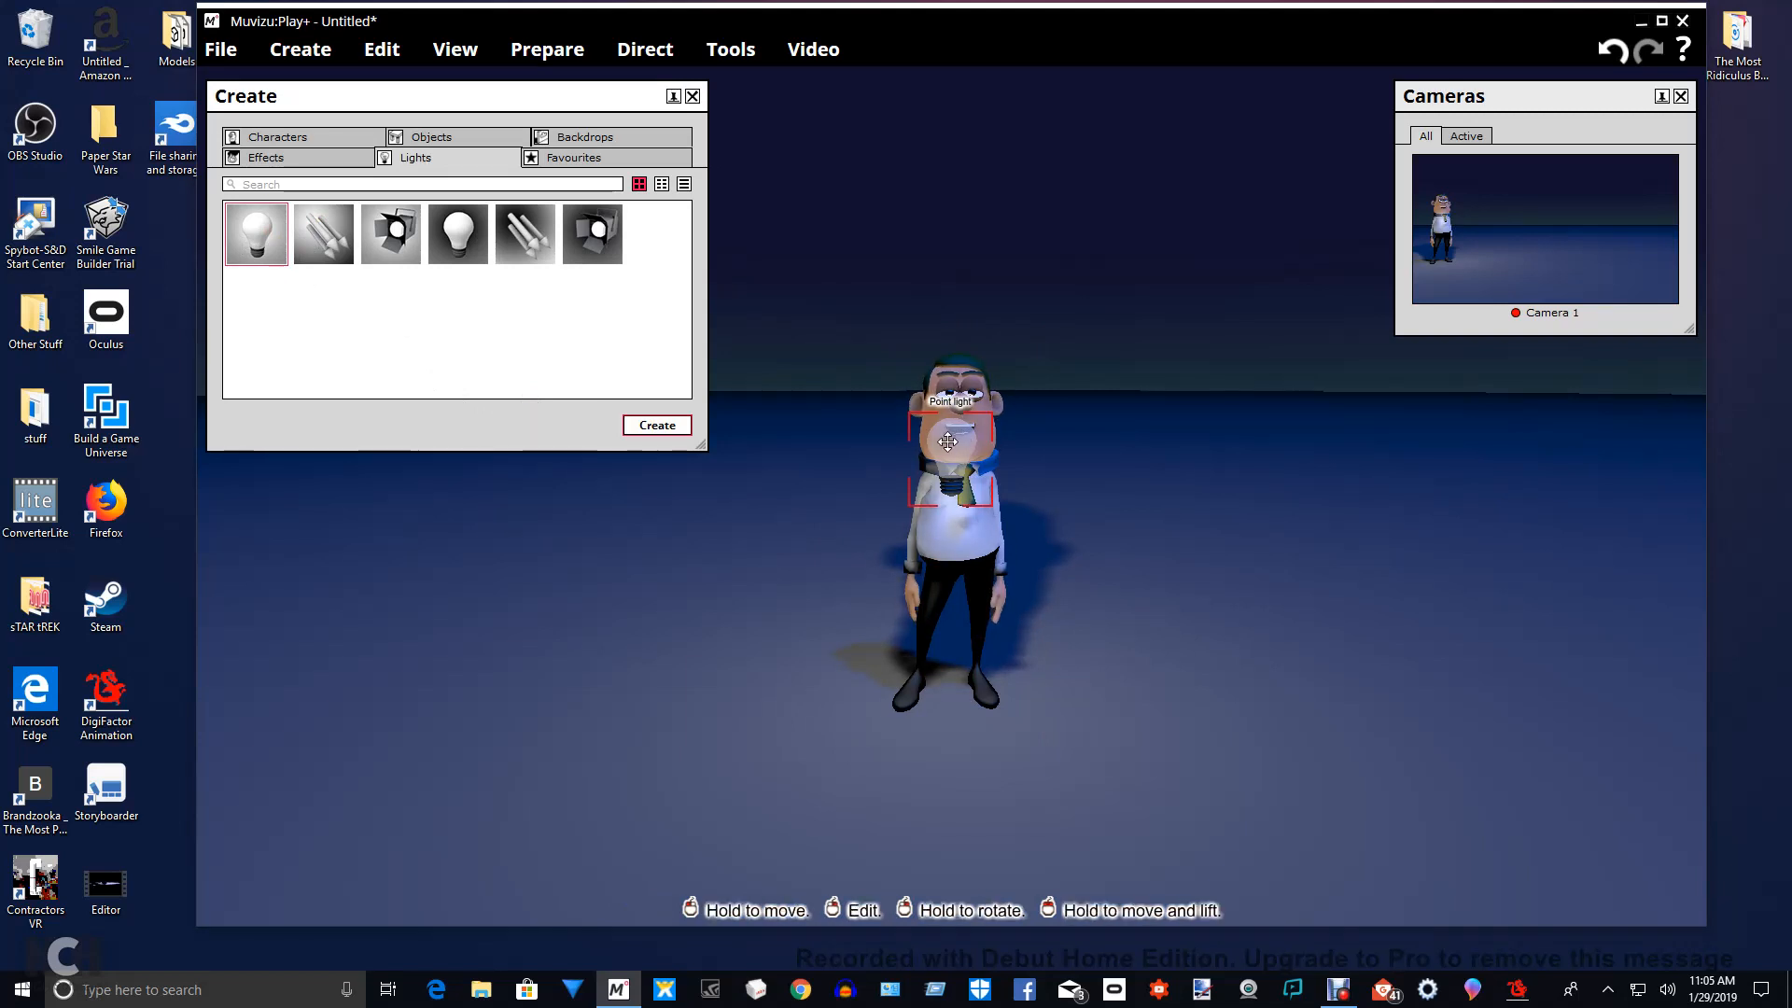
{"action": "left_click_drag", "start_coordinate": [950, 452], "coordinate": [938, 238]}
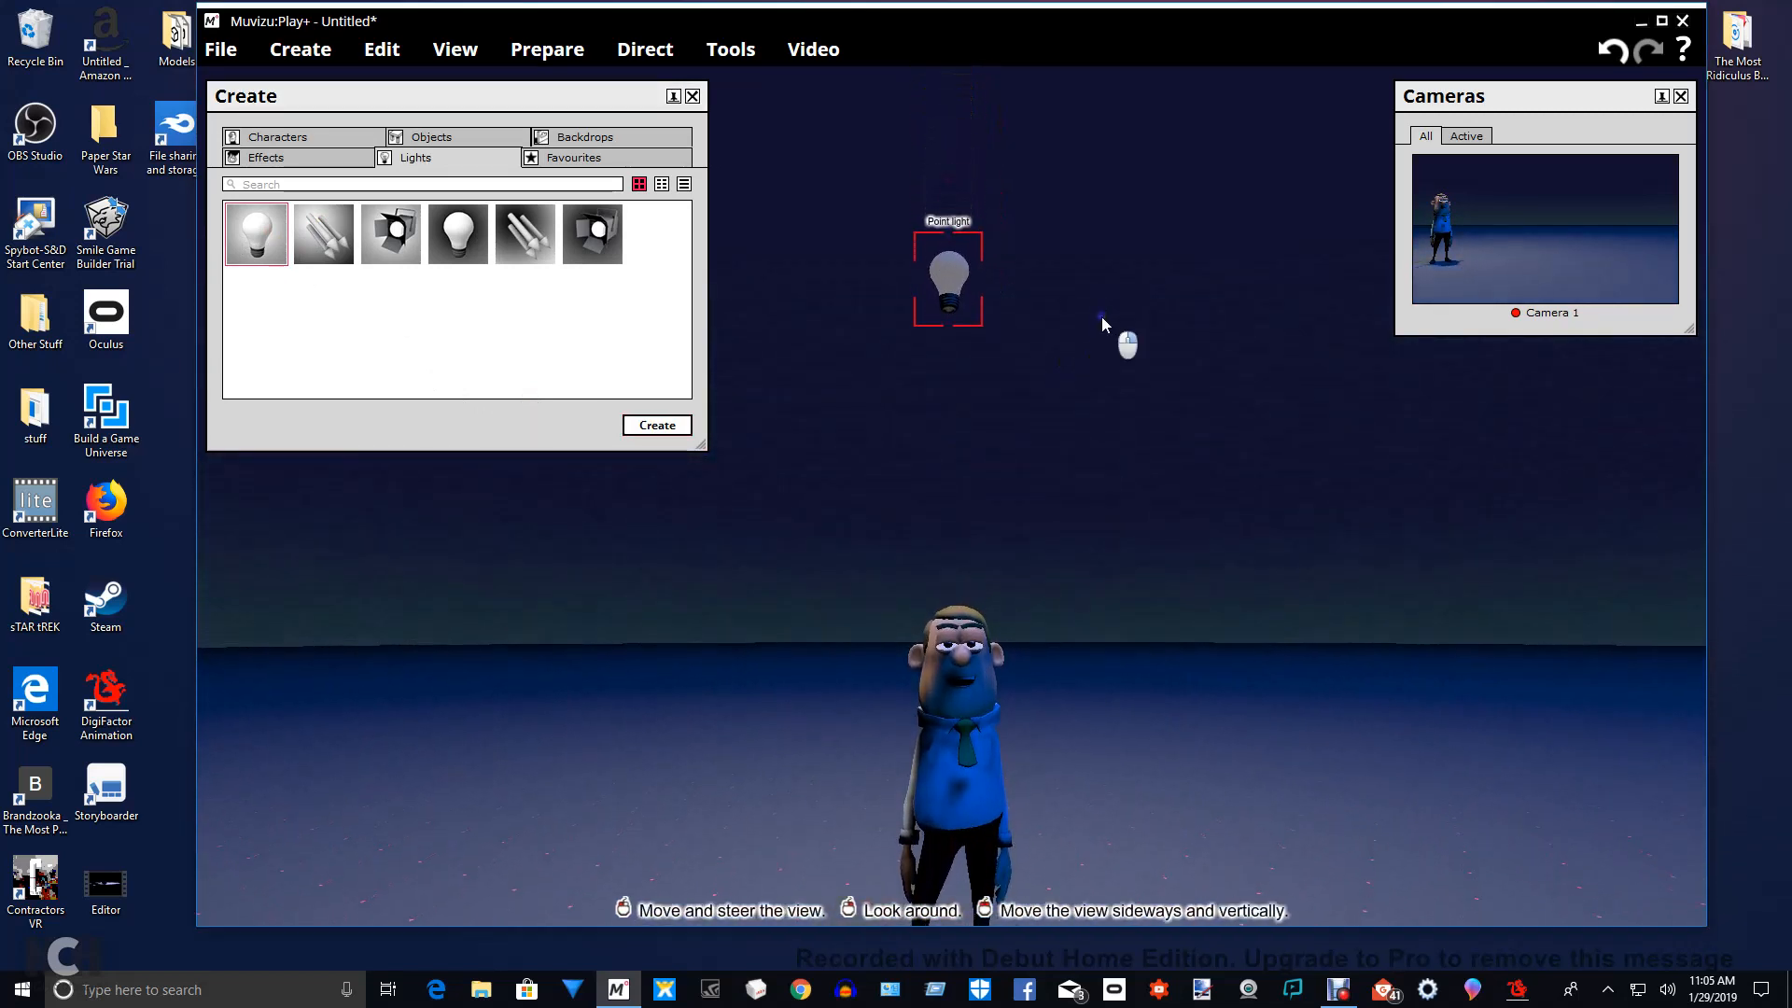
Add a spotlight to the scene and position it high above the character, aimed down at the floor around him.
{"action": "mouse_move", "coordinate": [1102, 319]}
{"action": "right_mouse_down"}
{"action": "mouse_move", "coordinate": [1079, 312]}
{"action": "mouse_move", "coordinate": [1195, 305]}
{"action": "mouse_move", "coordinate": [1027, 332]}
{"action": "mouse_move", "coordinate": [1144, 328]}
{"action": "mouse_move", "coordinate": [1120, 319]}
{"action": "right_mouse_up"}
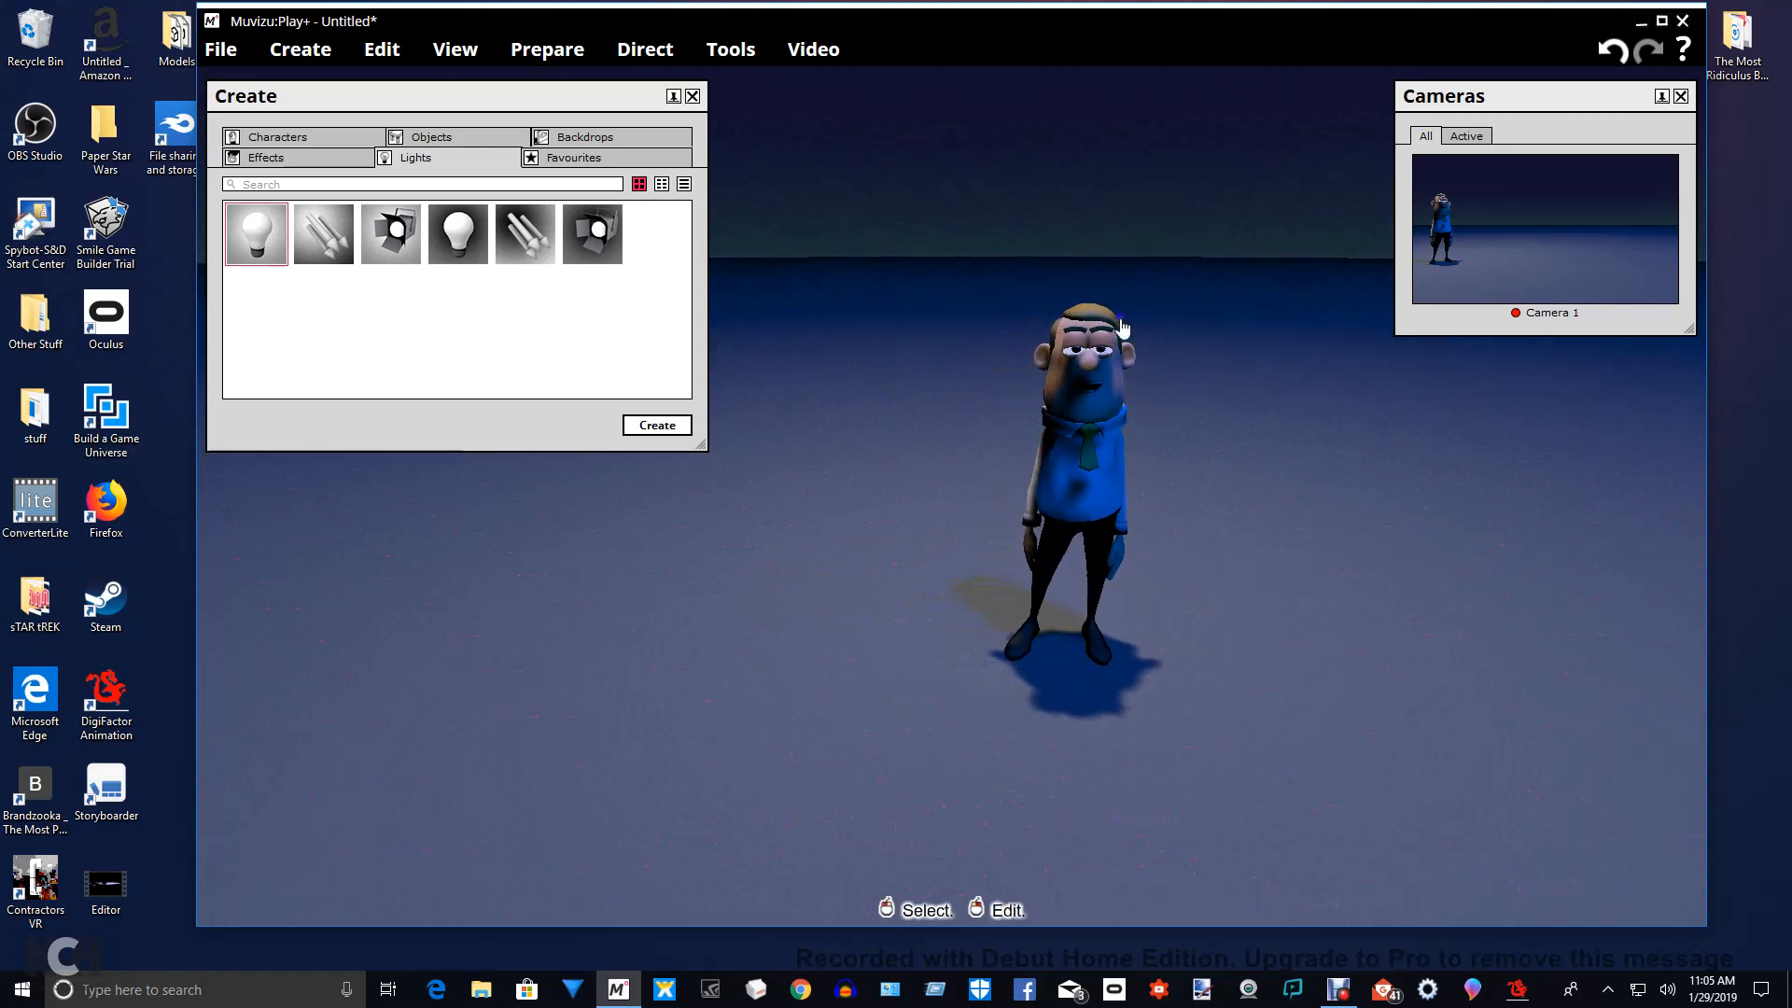
{"action": "left_click", "coordinate": [404, 243]}
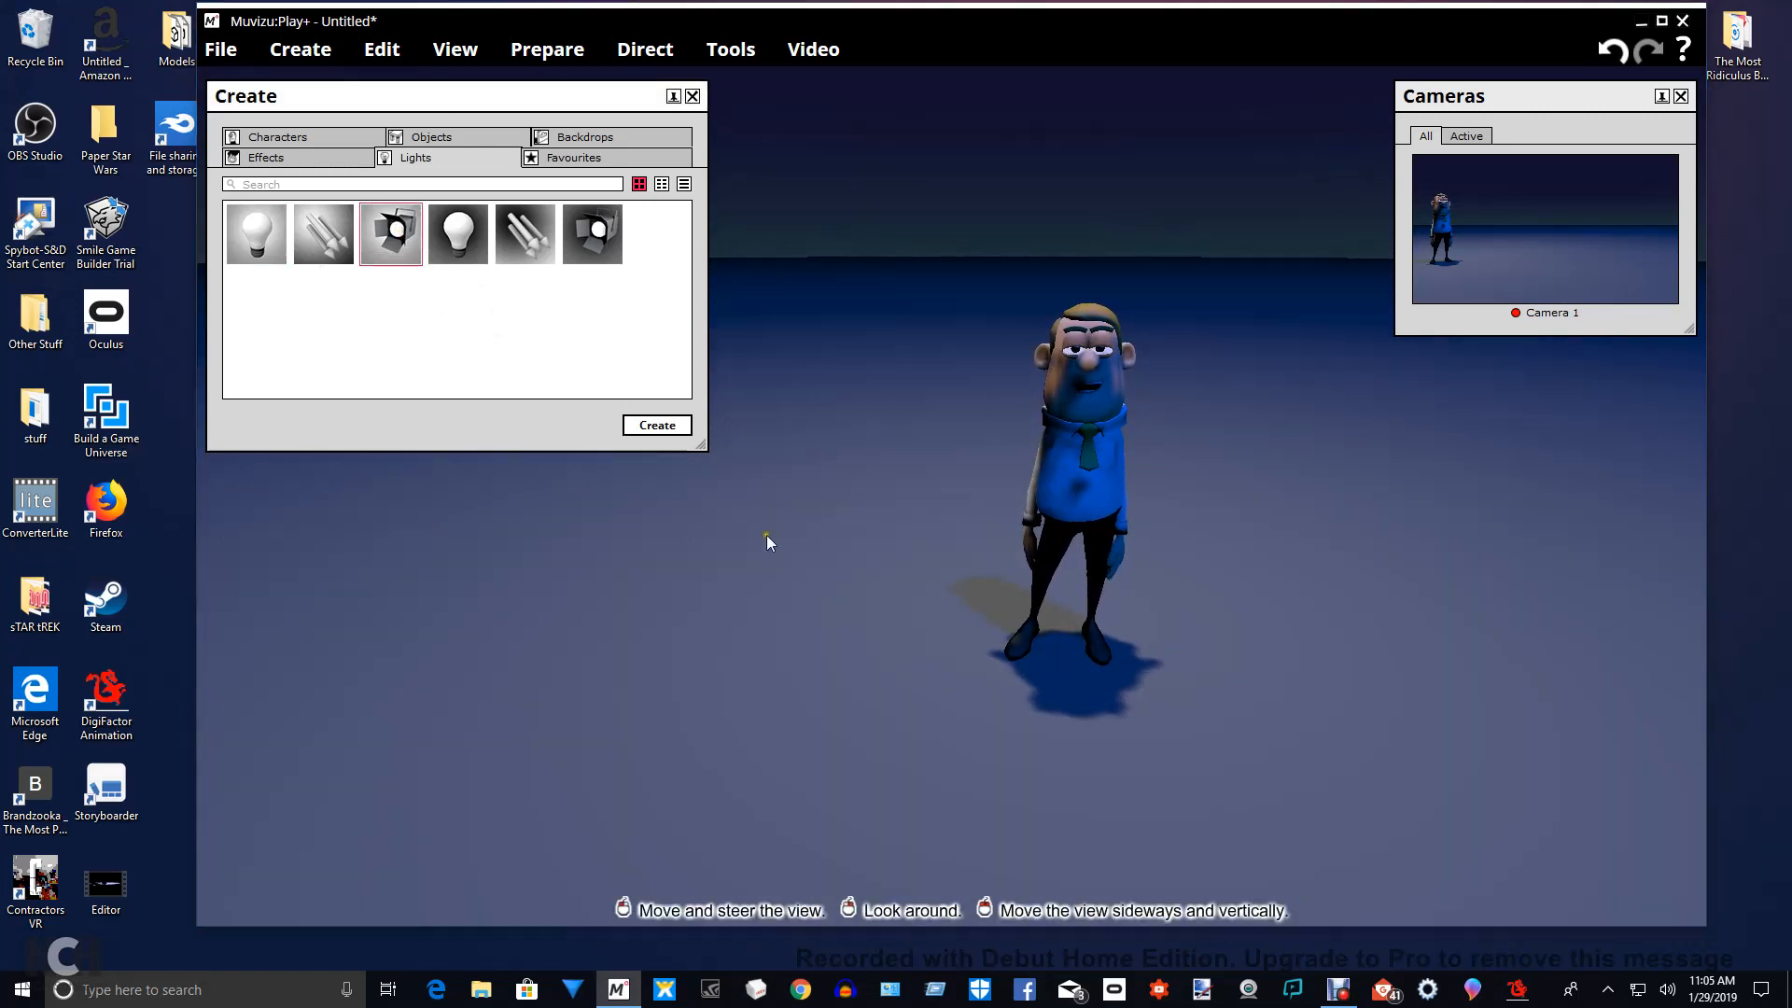
{"action": "left_click", "coordinate": [673, 420]}
{"action": "left_click_drag", "start_coordinate": [974, 463], "coordinate": [951, 471]}
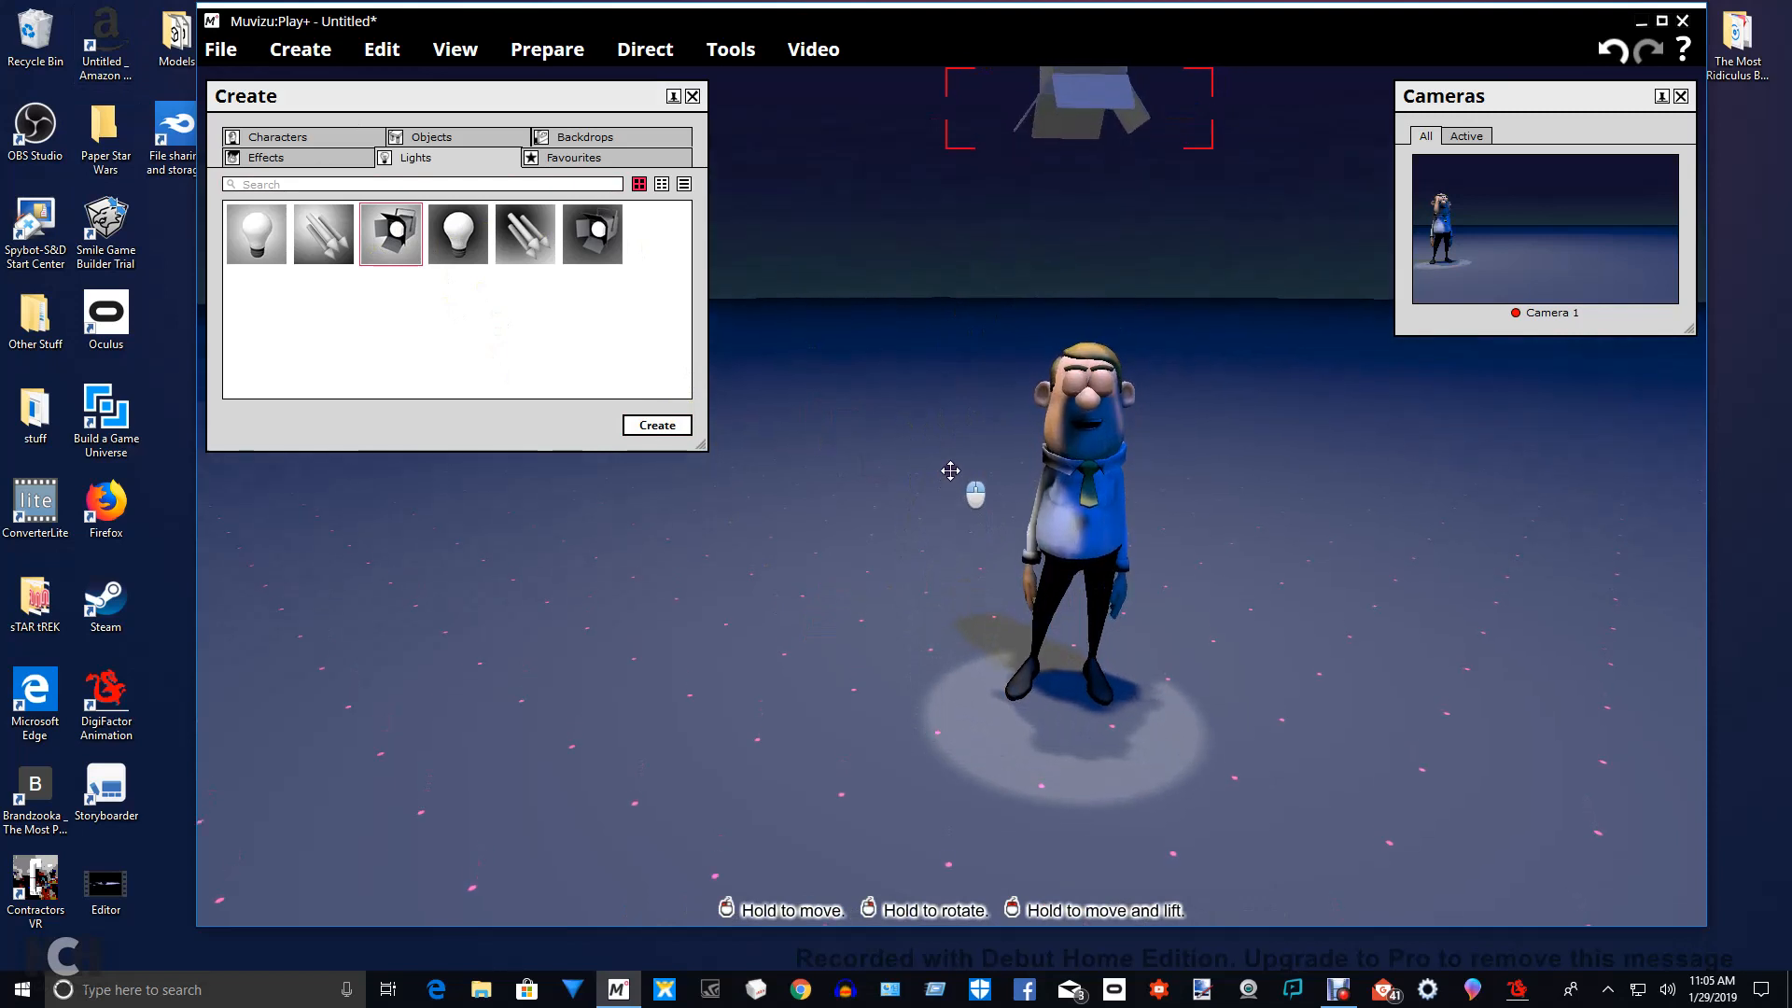
{"action": "right_click_drag", "start_coordinate": [1318, 486], "coordinate": [1216, 433]}
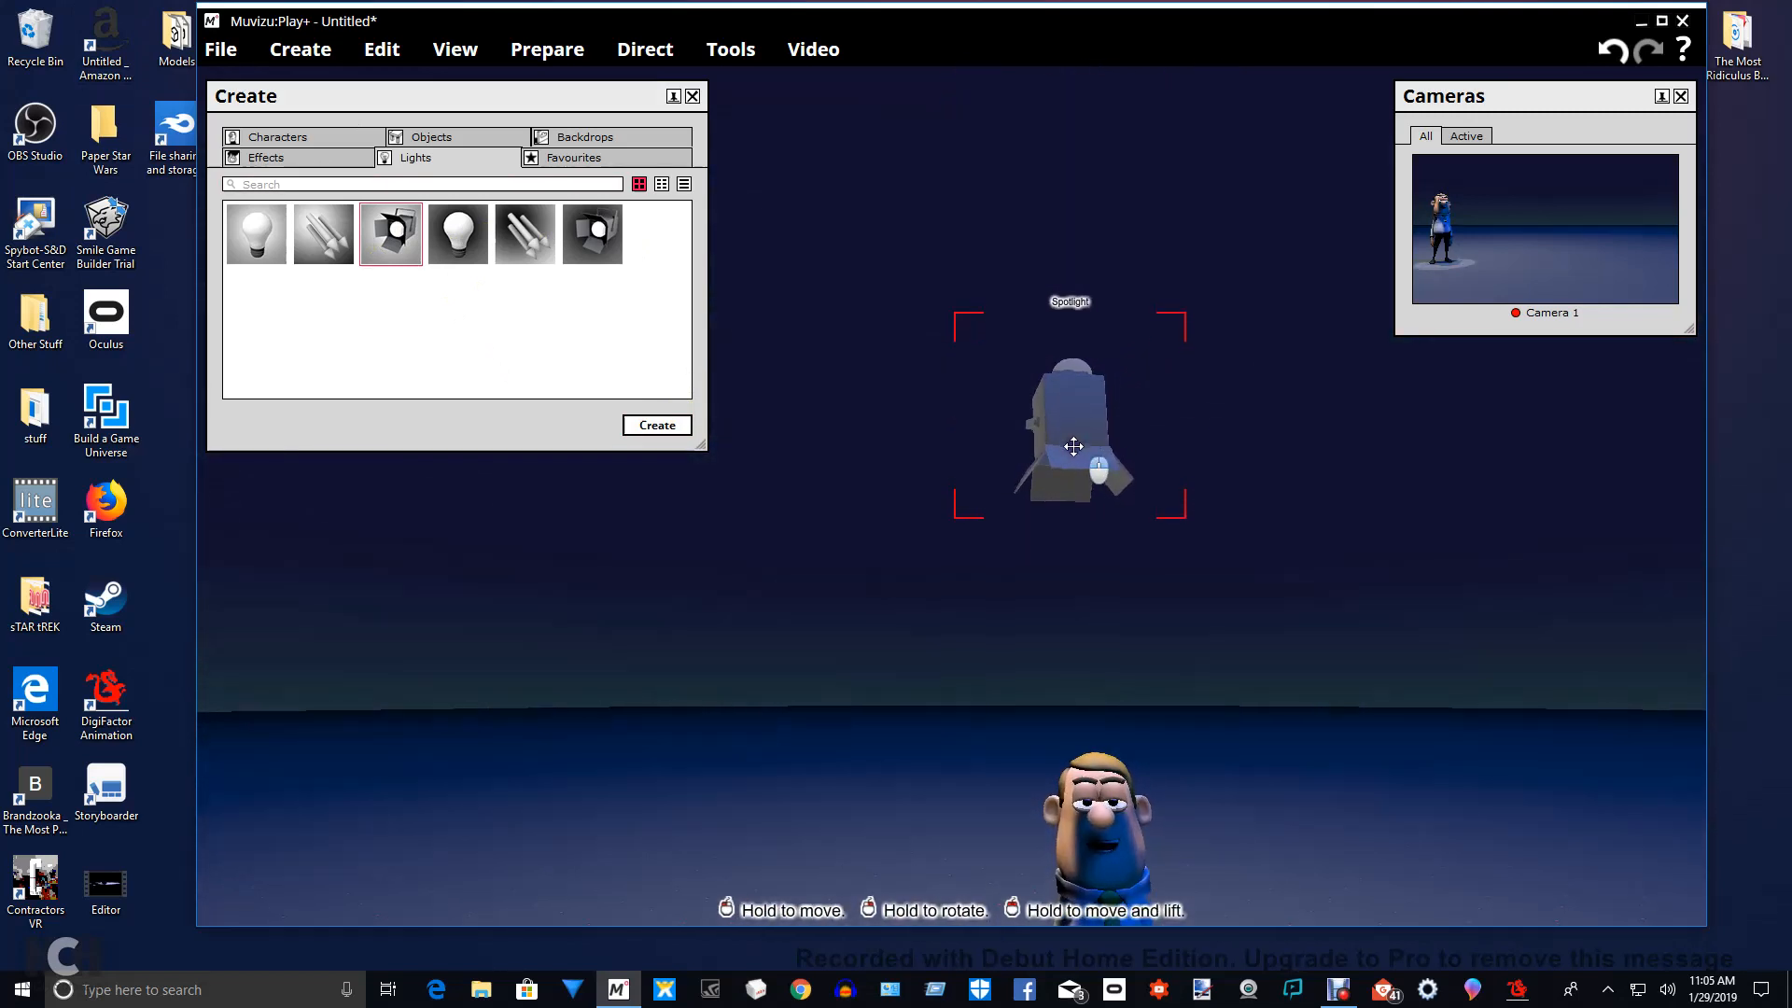
{"action": "left_click_drag", "start_coordinate": [1074, 446], "coordinate": [1082, 439]}
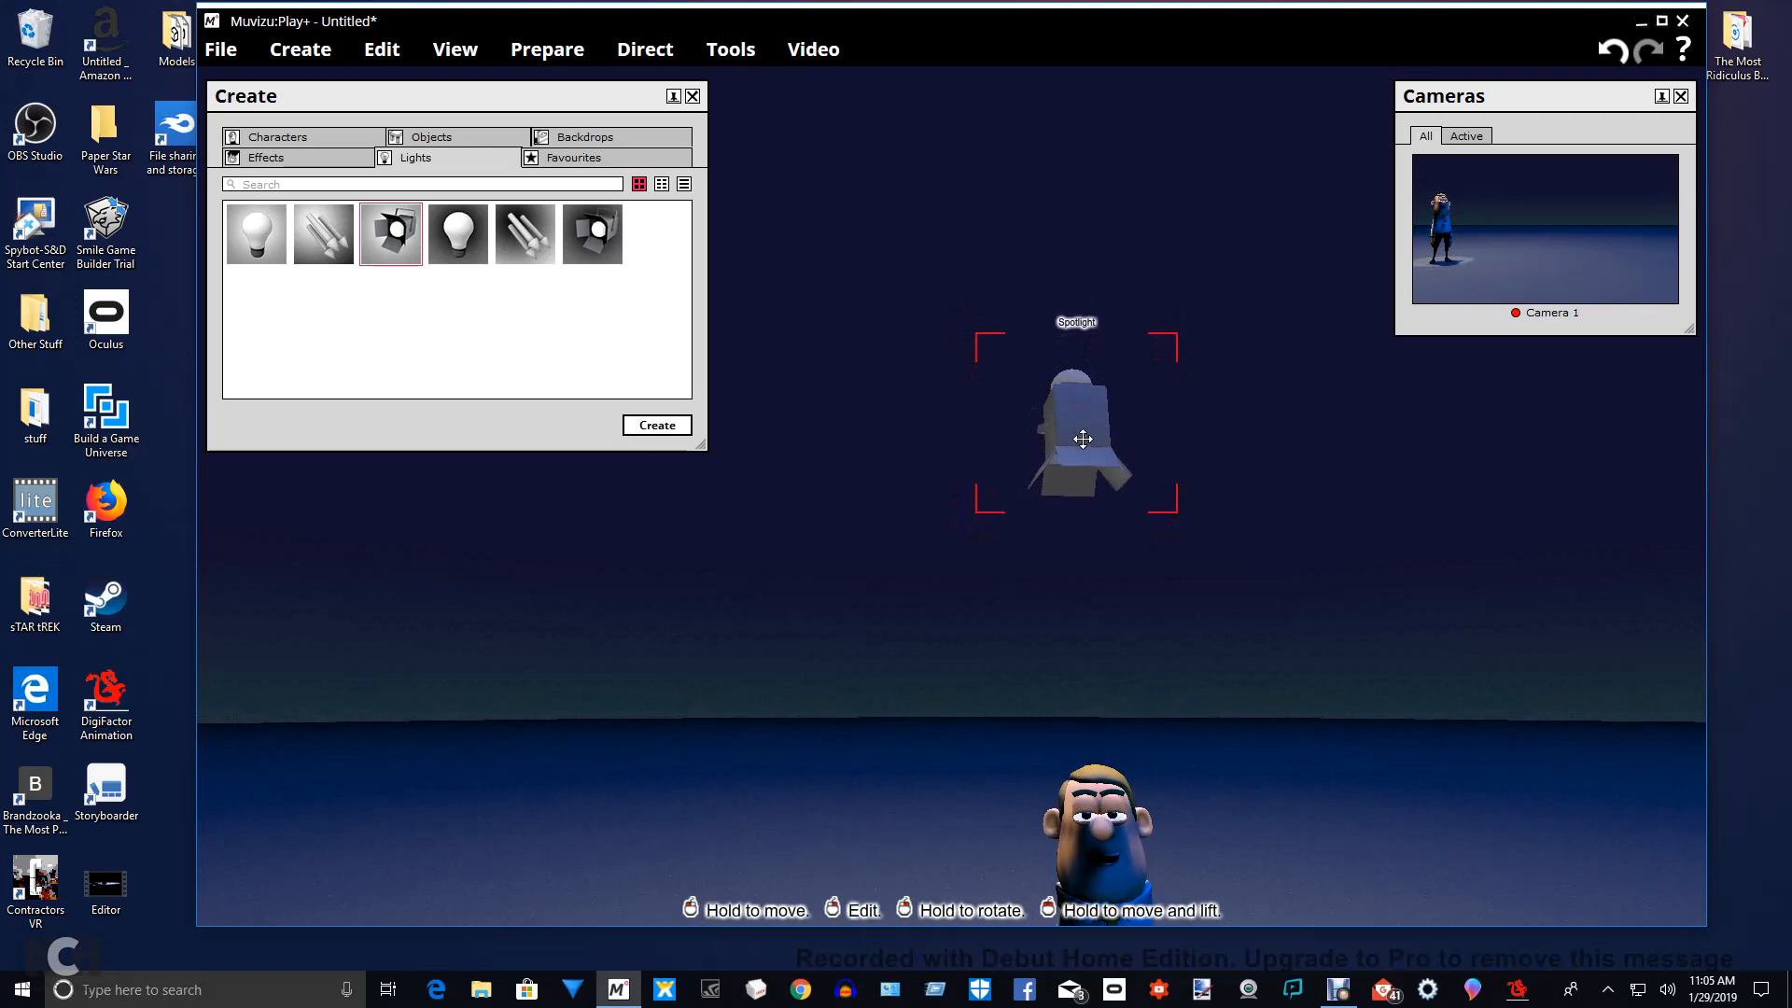
{"action": "left_click", "coordinate": [692, 96]}
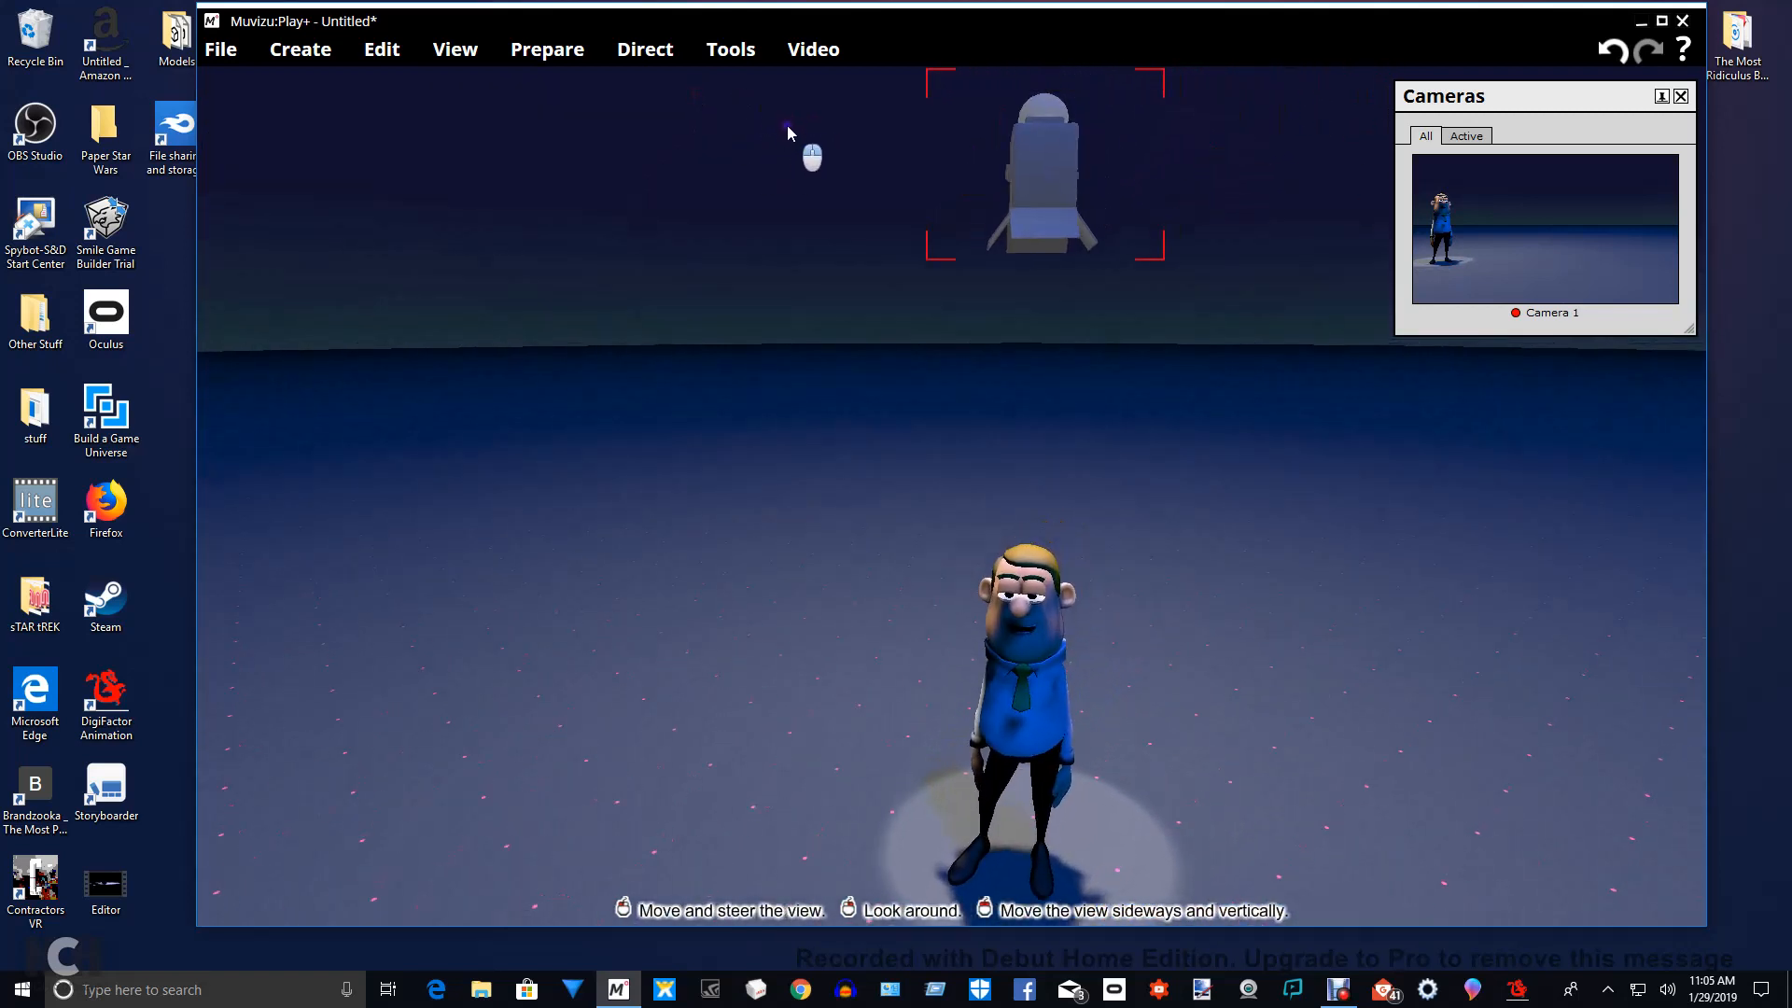
Set the spotlight's cone angle to 100% and its softness to 28.5%.
{"action": "right_click", "coordinate": [1030, 172]}
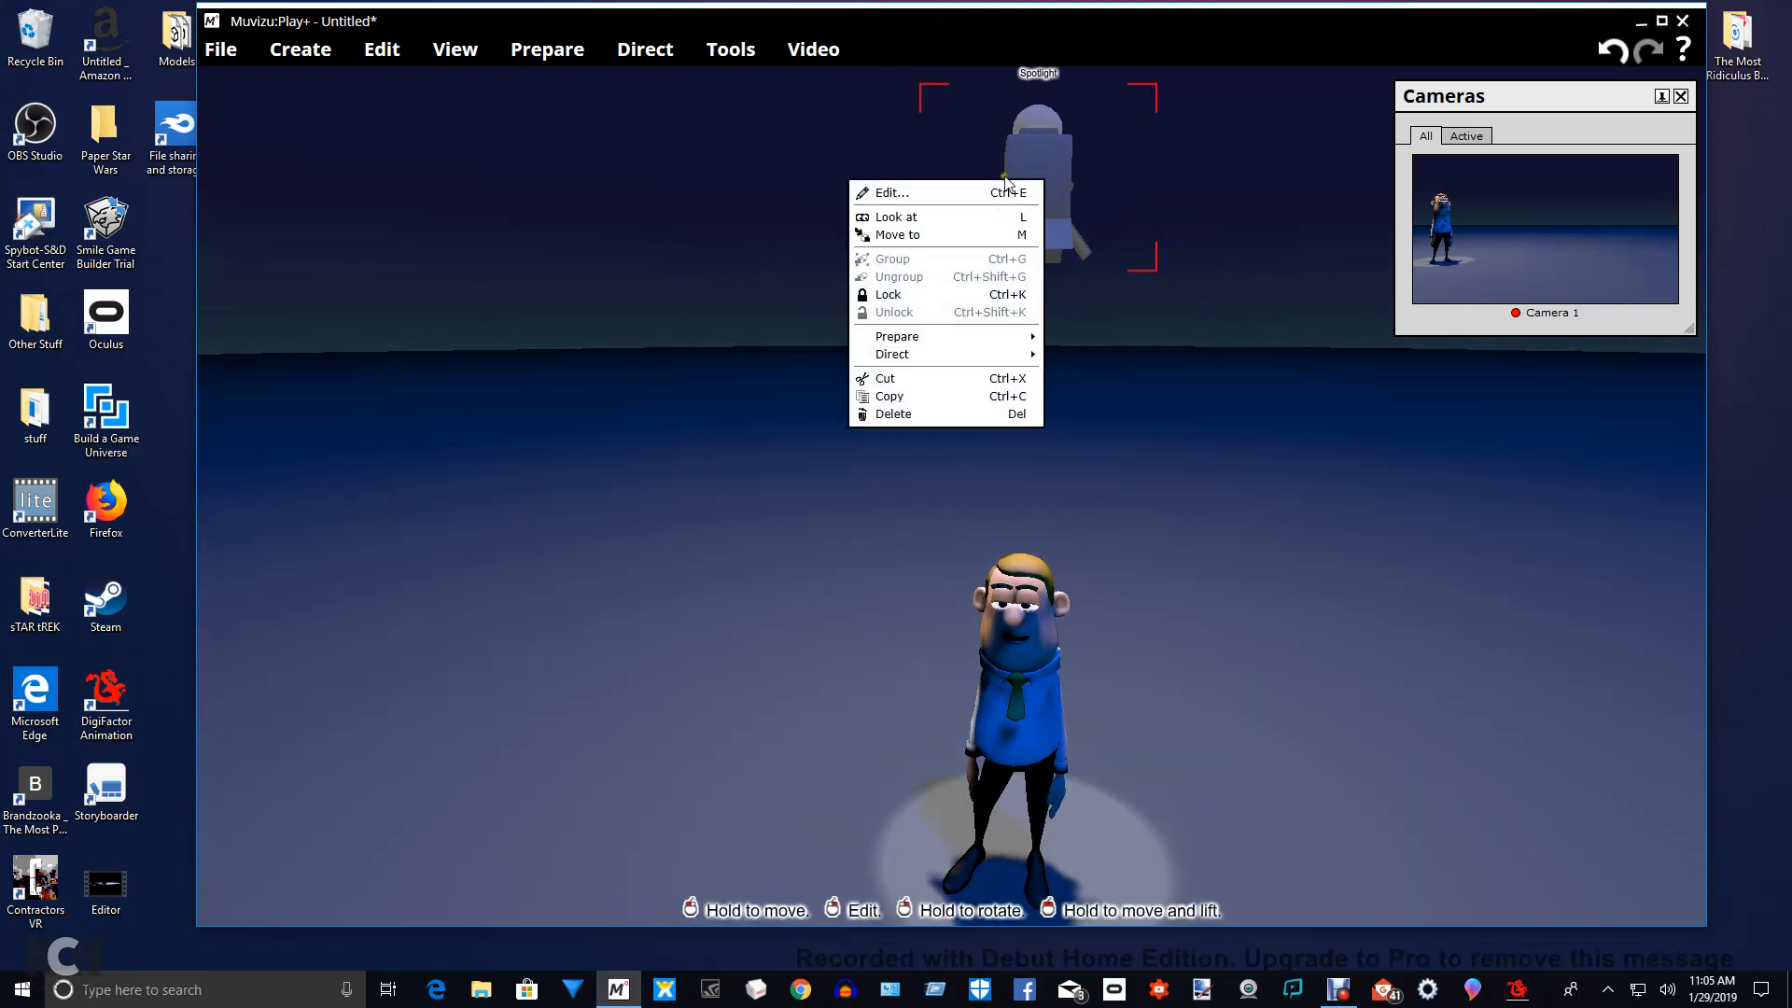
{"action": "left_click", "coordinate": [999, 191]}
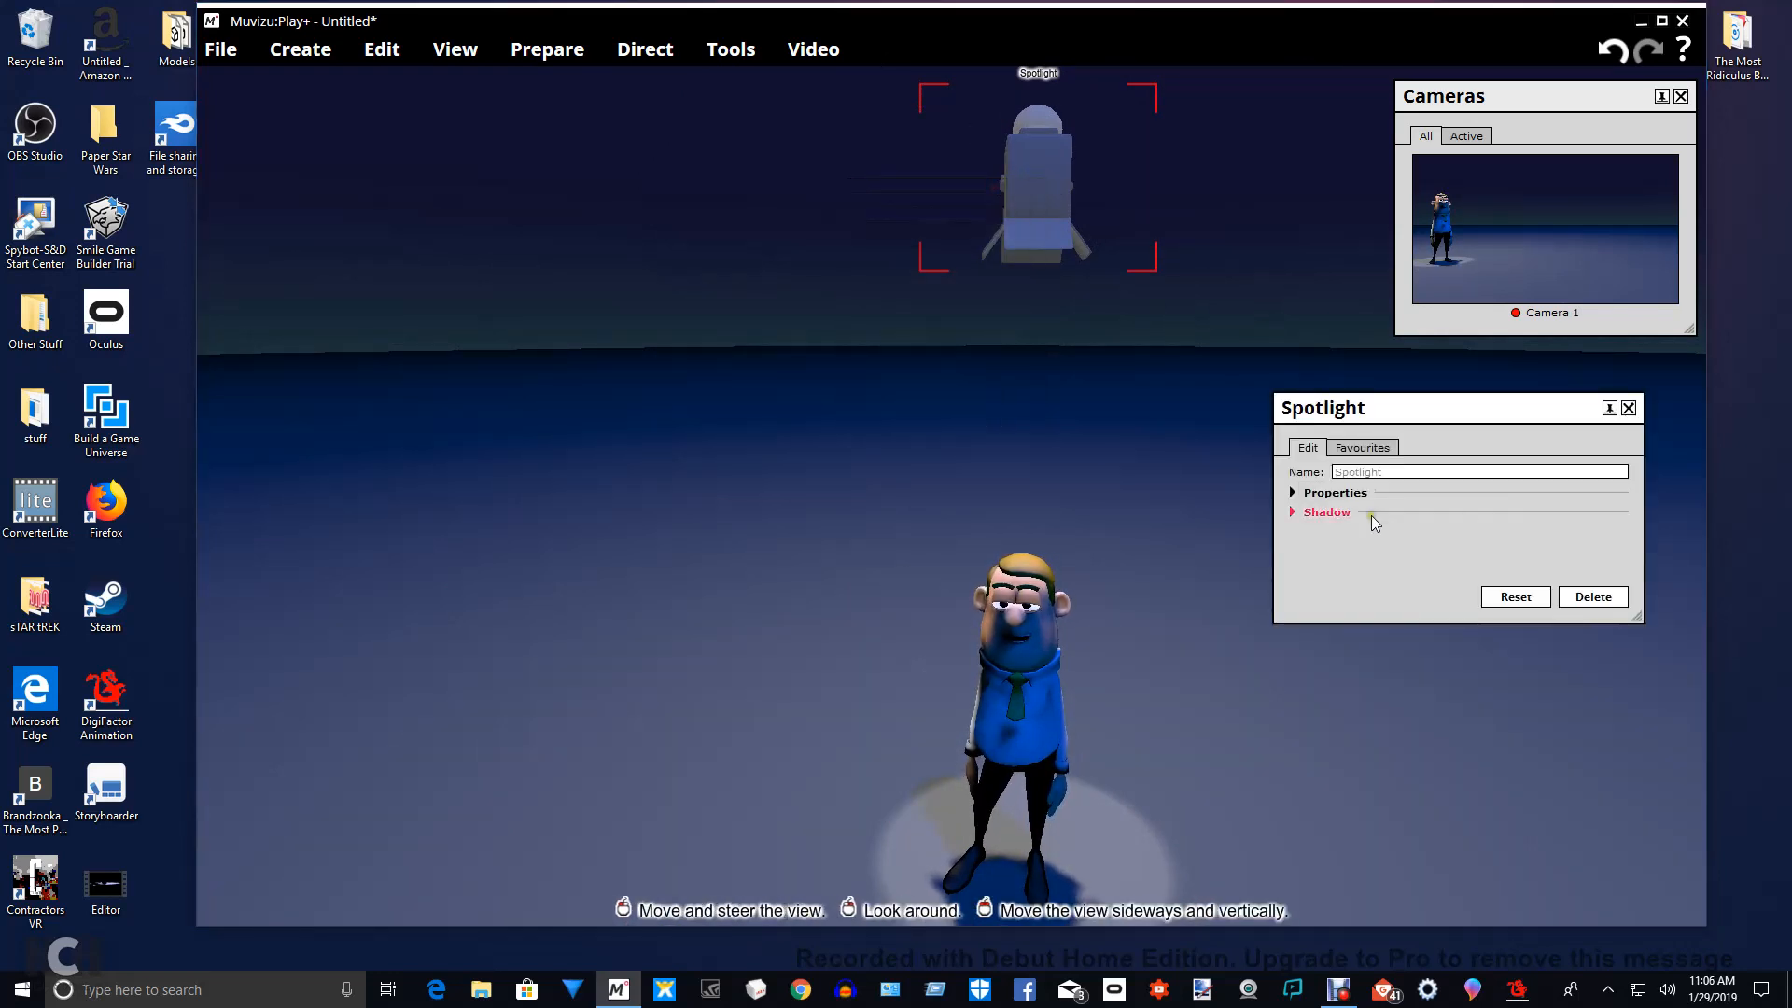
{"action": "left_click", "coordinate": [1363, 492]}
{"action": "left_click_drag", "start_coordinate": [1393, 496], "coordinate": [1509, 500]}
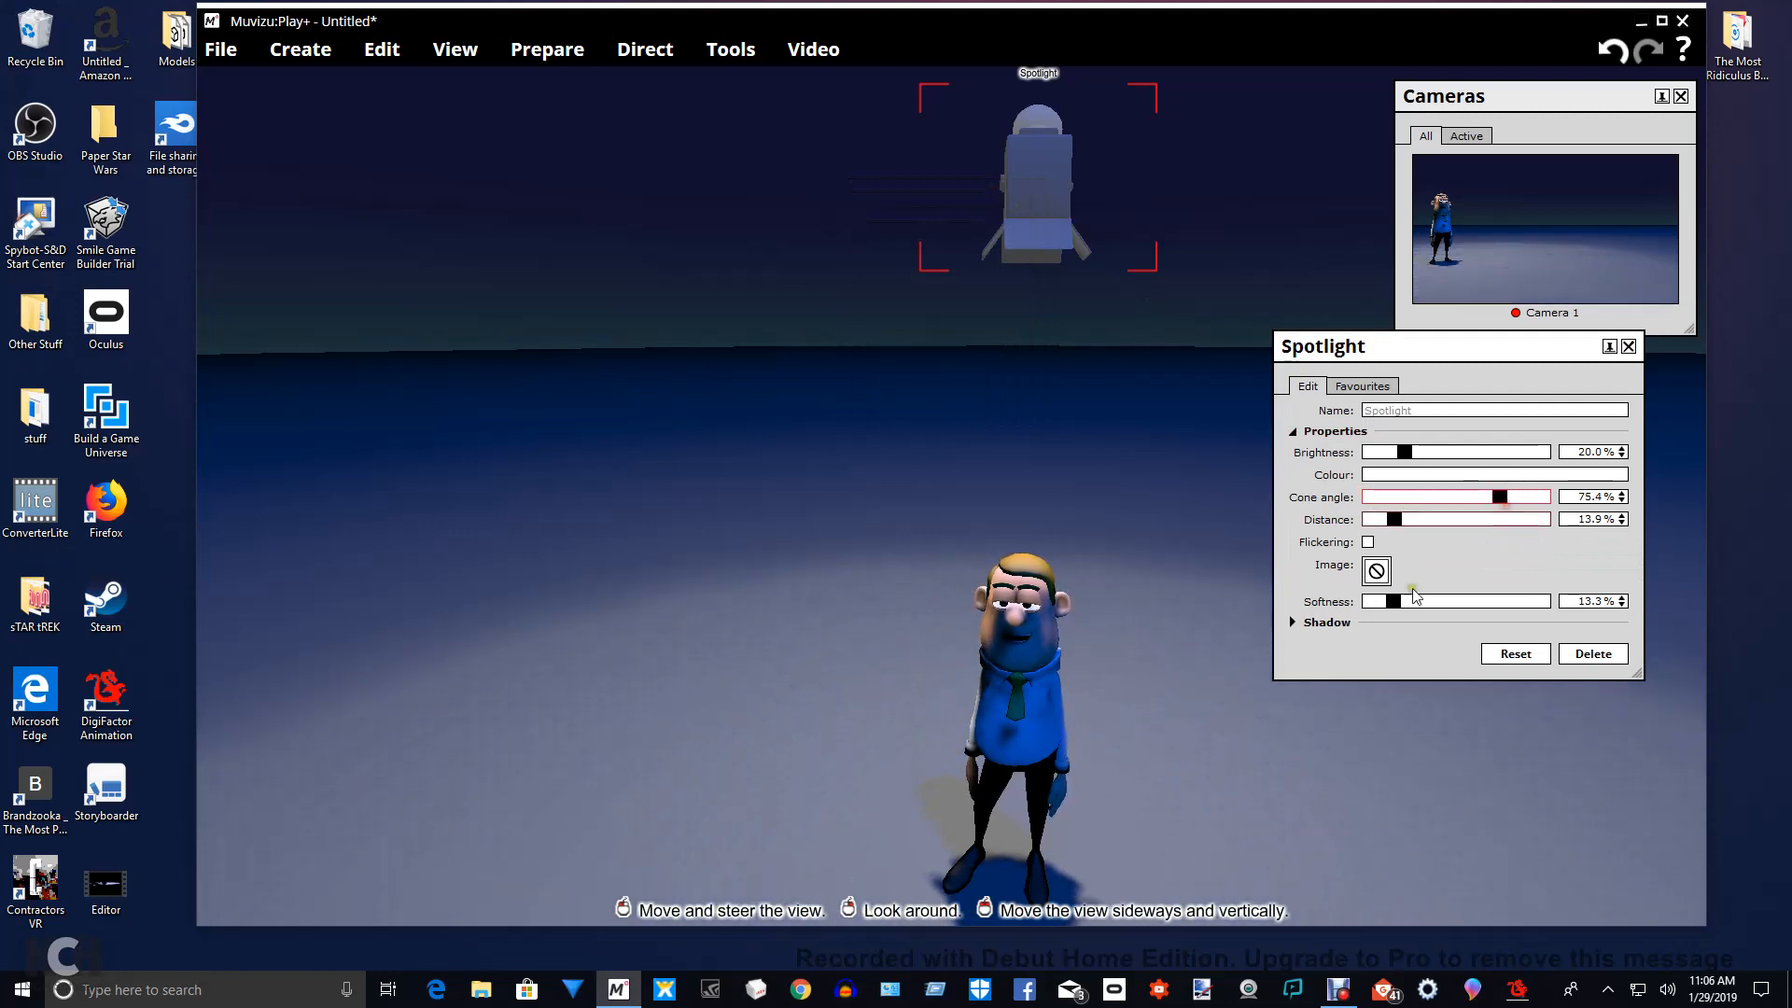
{"action": "left_click_drag", "start_coordinate": [1397, 606], "coordinate": [1409, 606]}
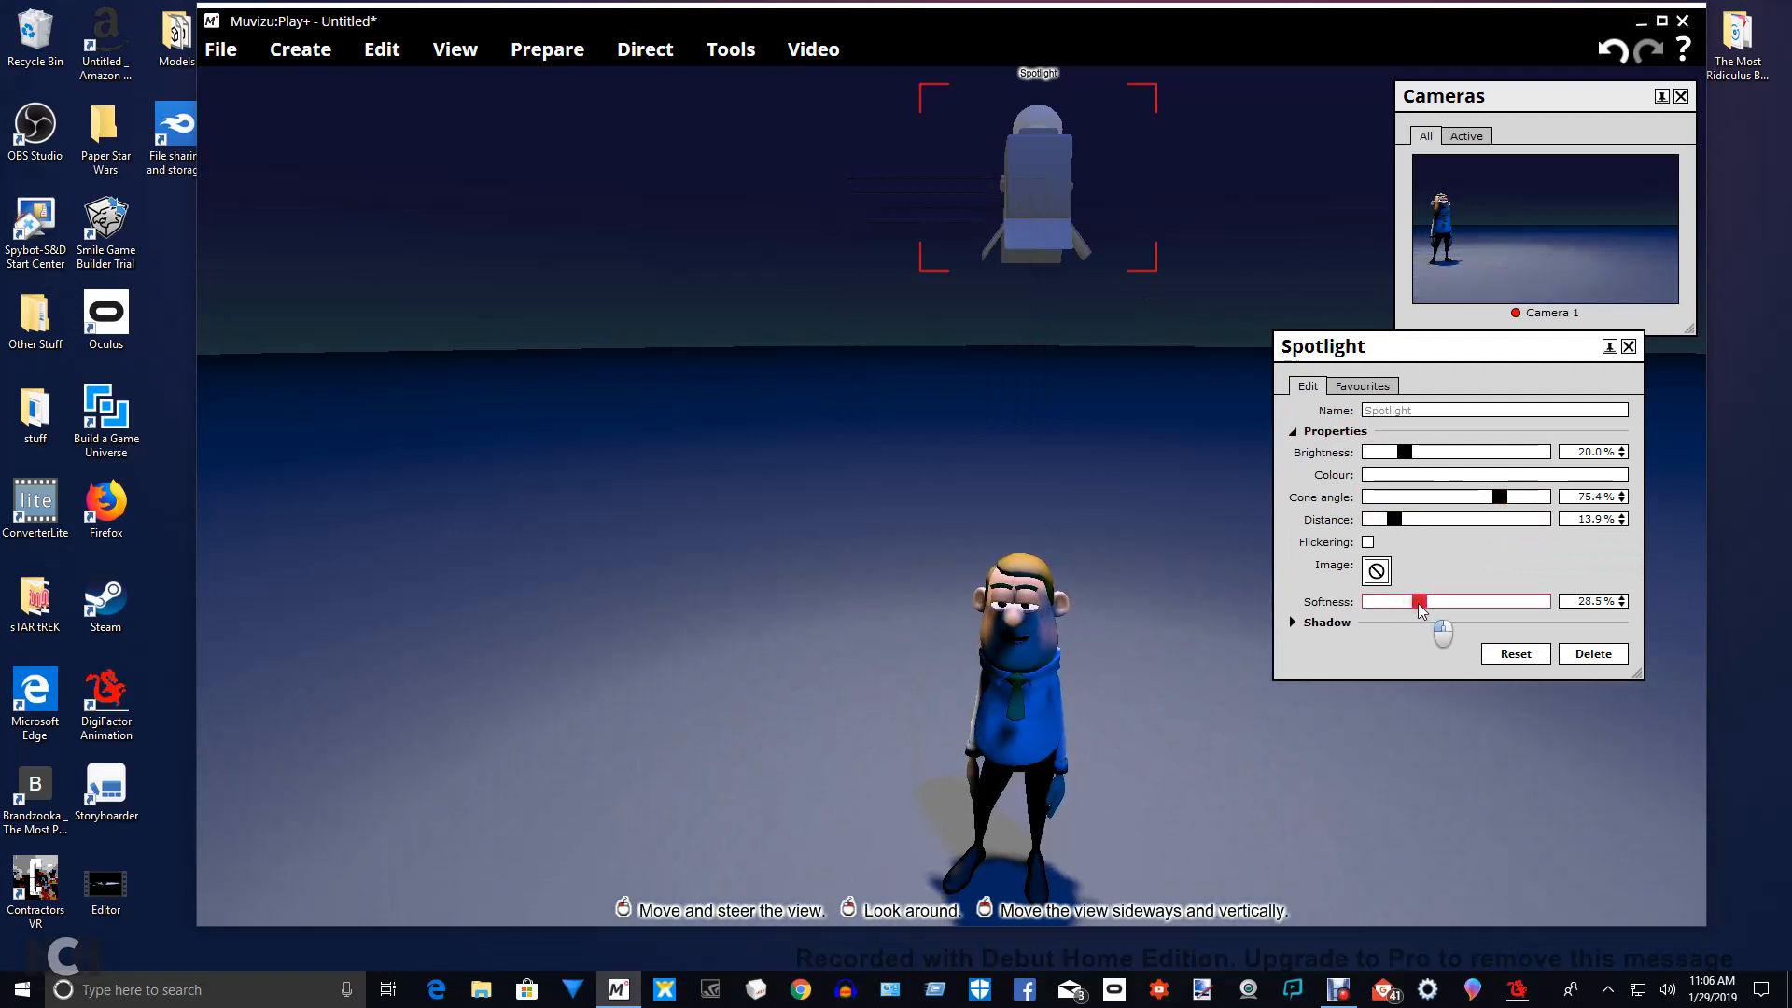
{"action": "left_click_drag", "start_coordinate": [1497, 505], "coordinate": [1563, 505]}
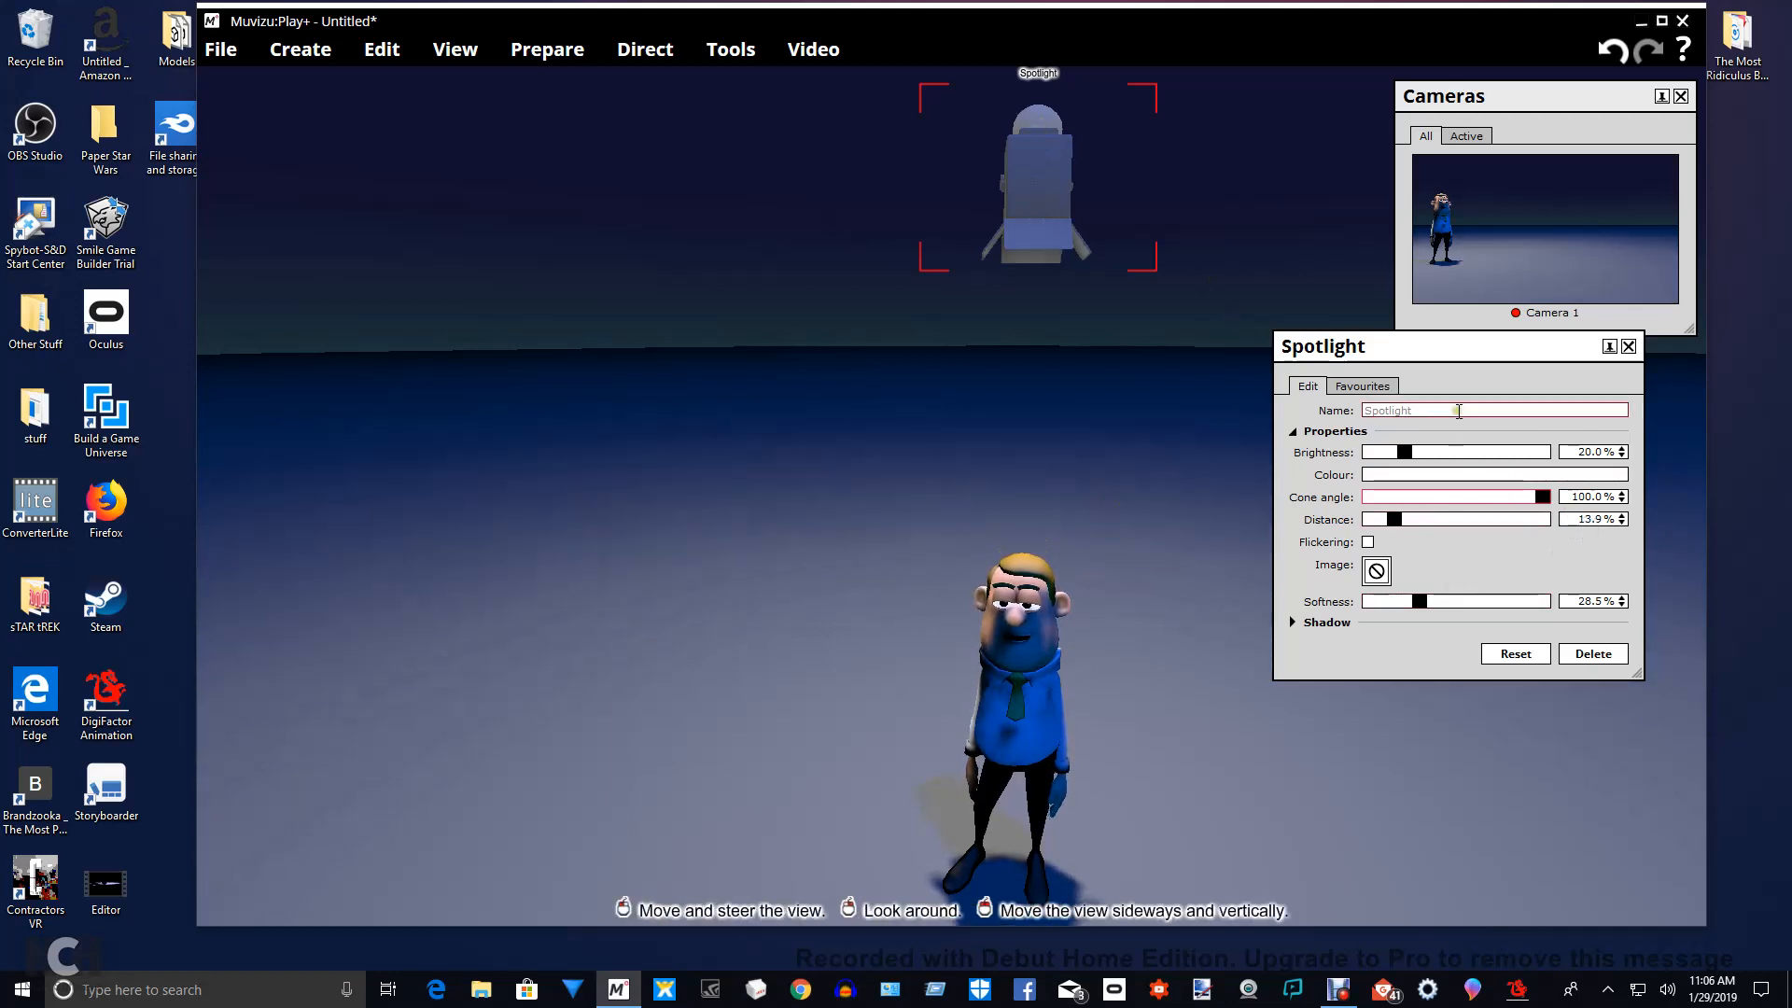
{"action": "right_click_drag", "start_coordinate": [1136, 487], "coordinate": [1171, 514]}
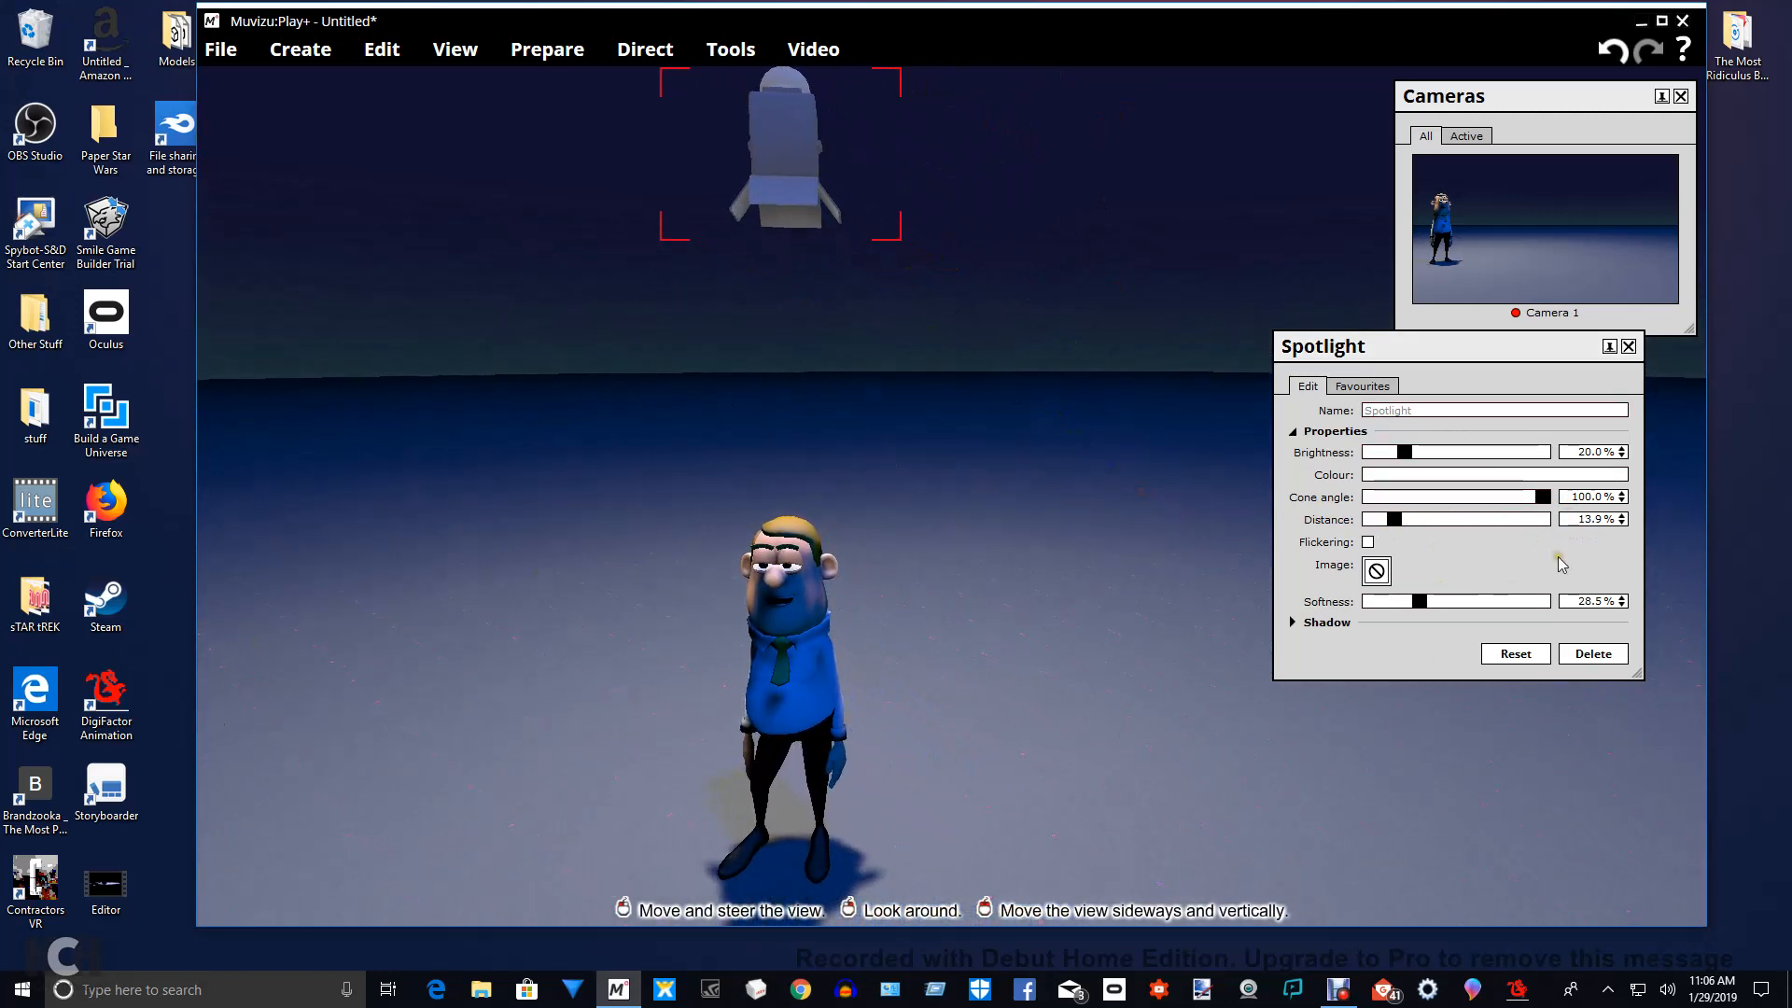
{"action": "left_click", "coordinate": [1628, 346]}
Move the character slightly back on the floor so the lights illuminate his front.
{"action": "right_click_drag", "start_coordinate": [1133, 446], "coordinate": [1117, 353]}
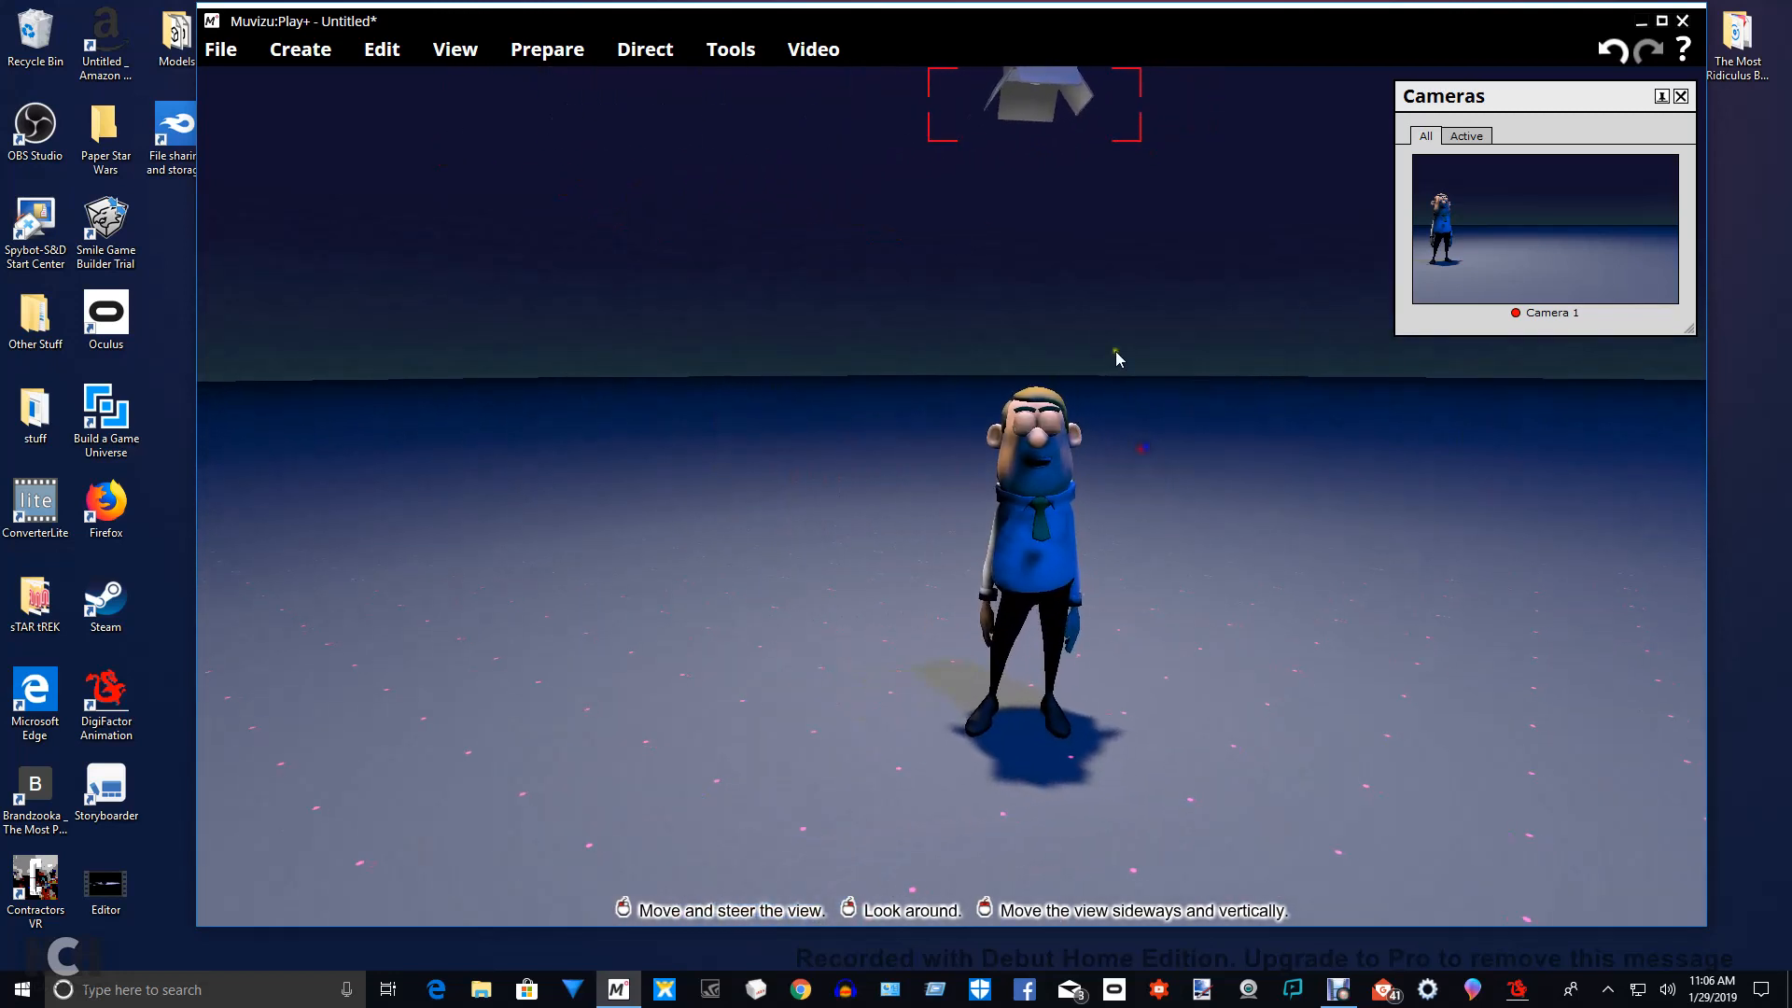
{"action": "left_click", "coordinate": [1036, 481]}
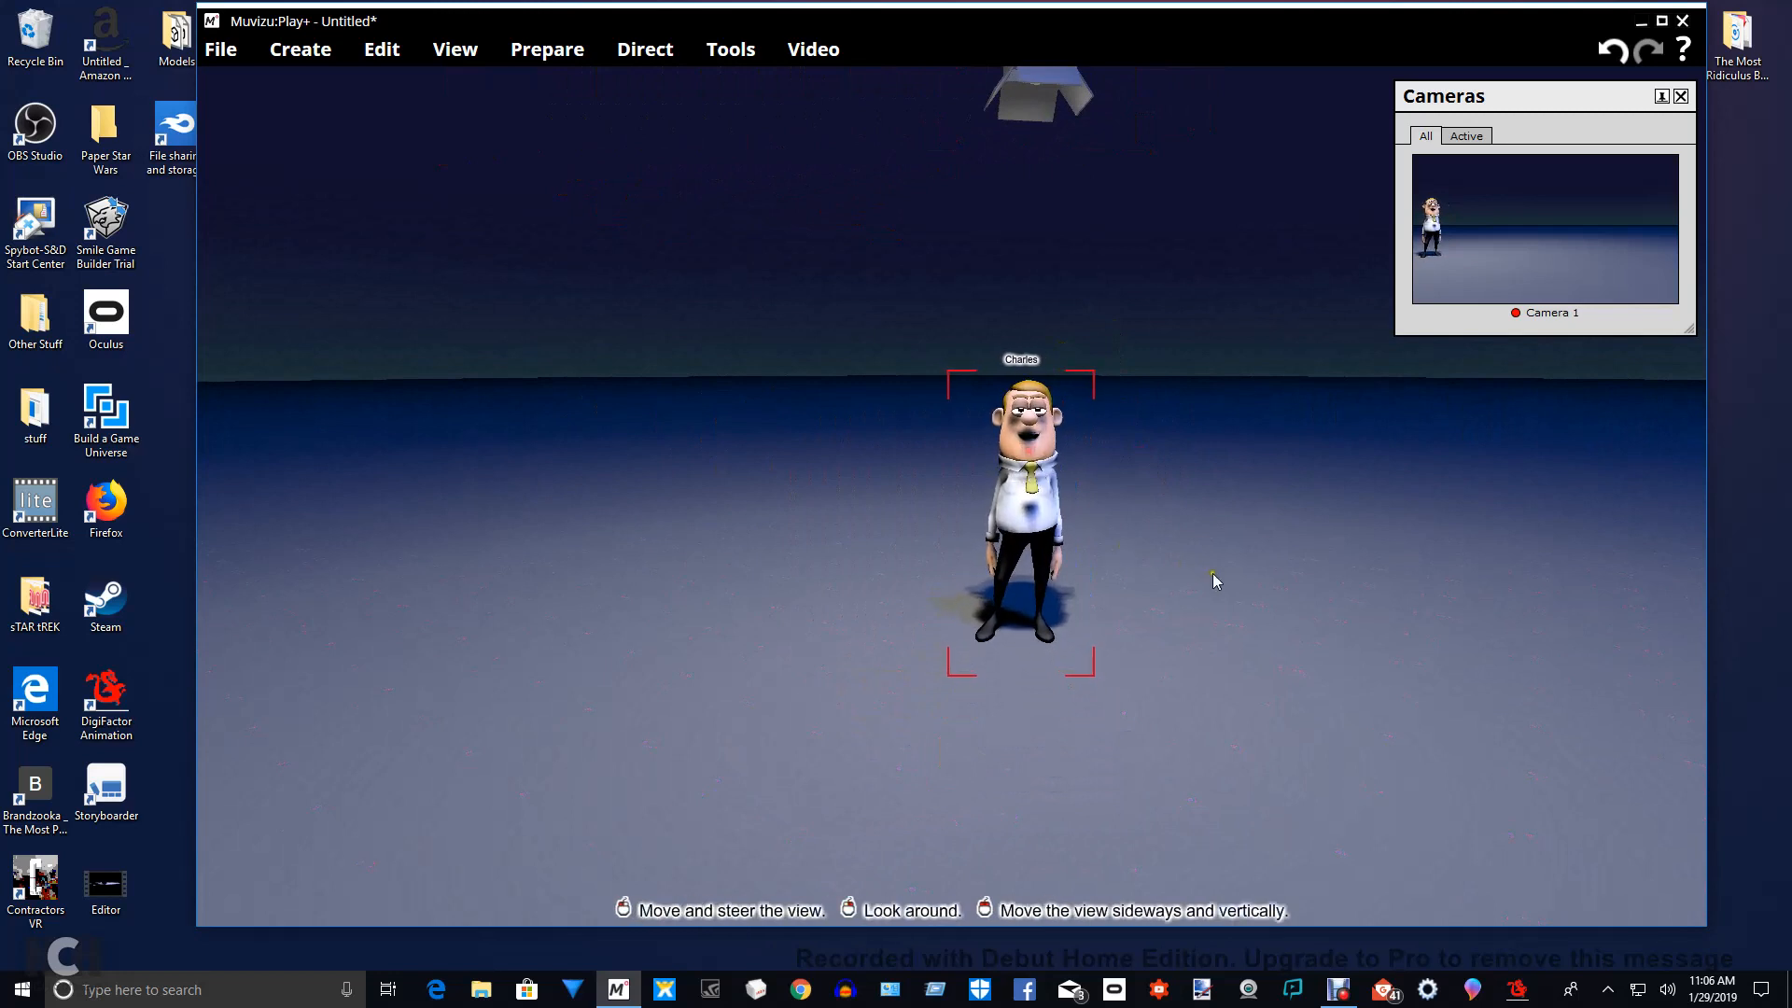
{"action": "mouse_move", "coordinate": [1211, 584]}
{"action": "right_mouse_down"}
{"action": "mouse_move", "coordinate": [1291, 659]}
{"action": "mouse_move", "coordinate": [1224, 600]}
{"action": "right_mouse_up"}
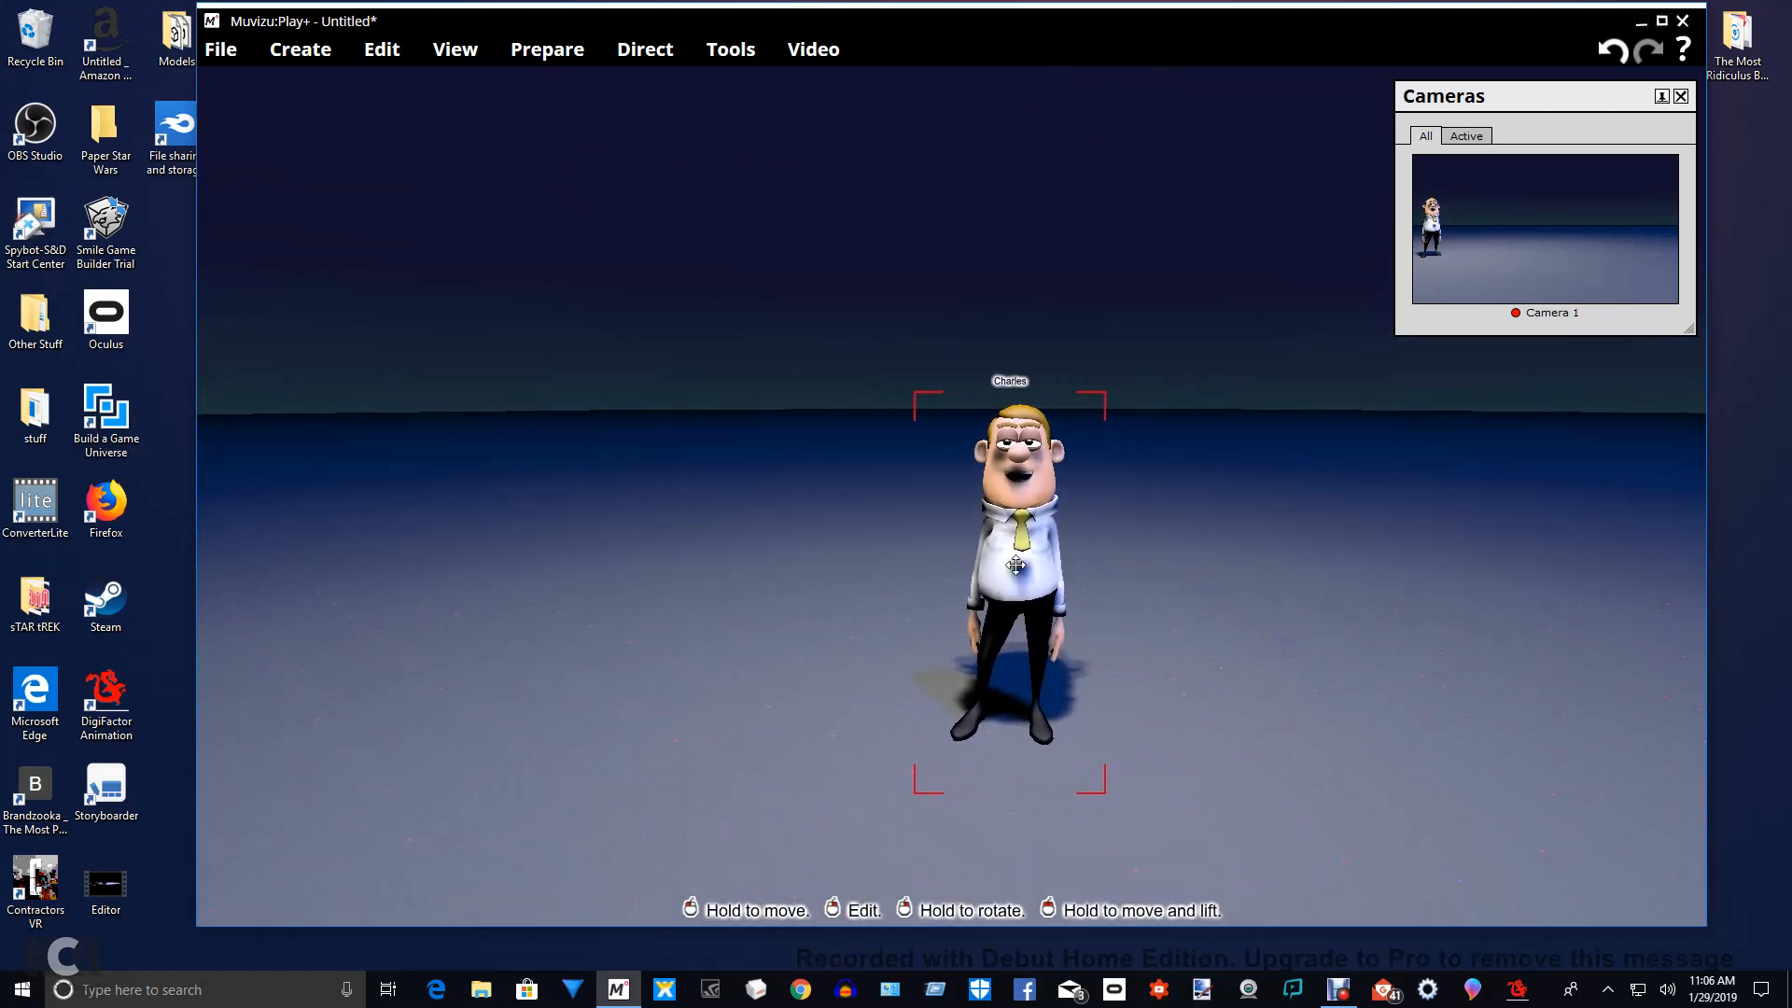
{"action": "right_click_drag", "start_coordinate": [1263, 712], "coordinate": [1252, 685]}
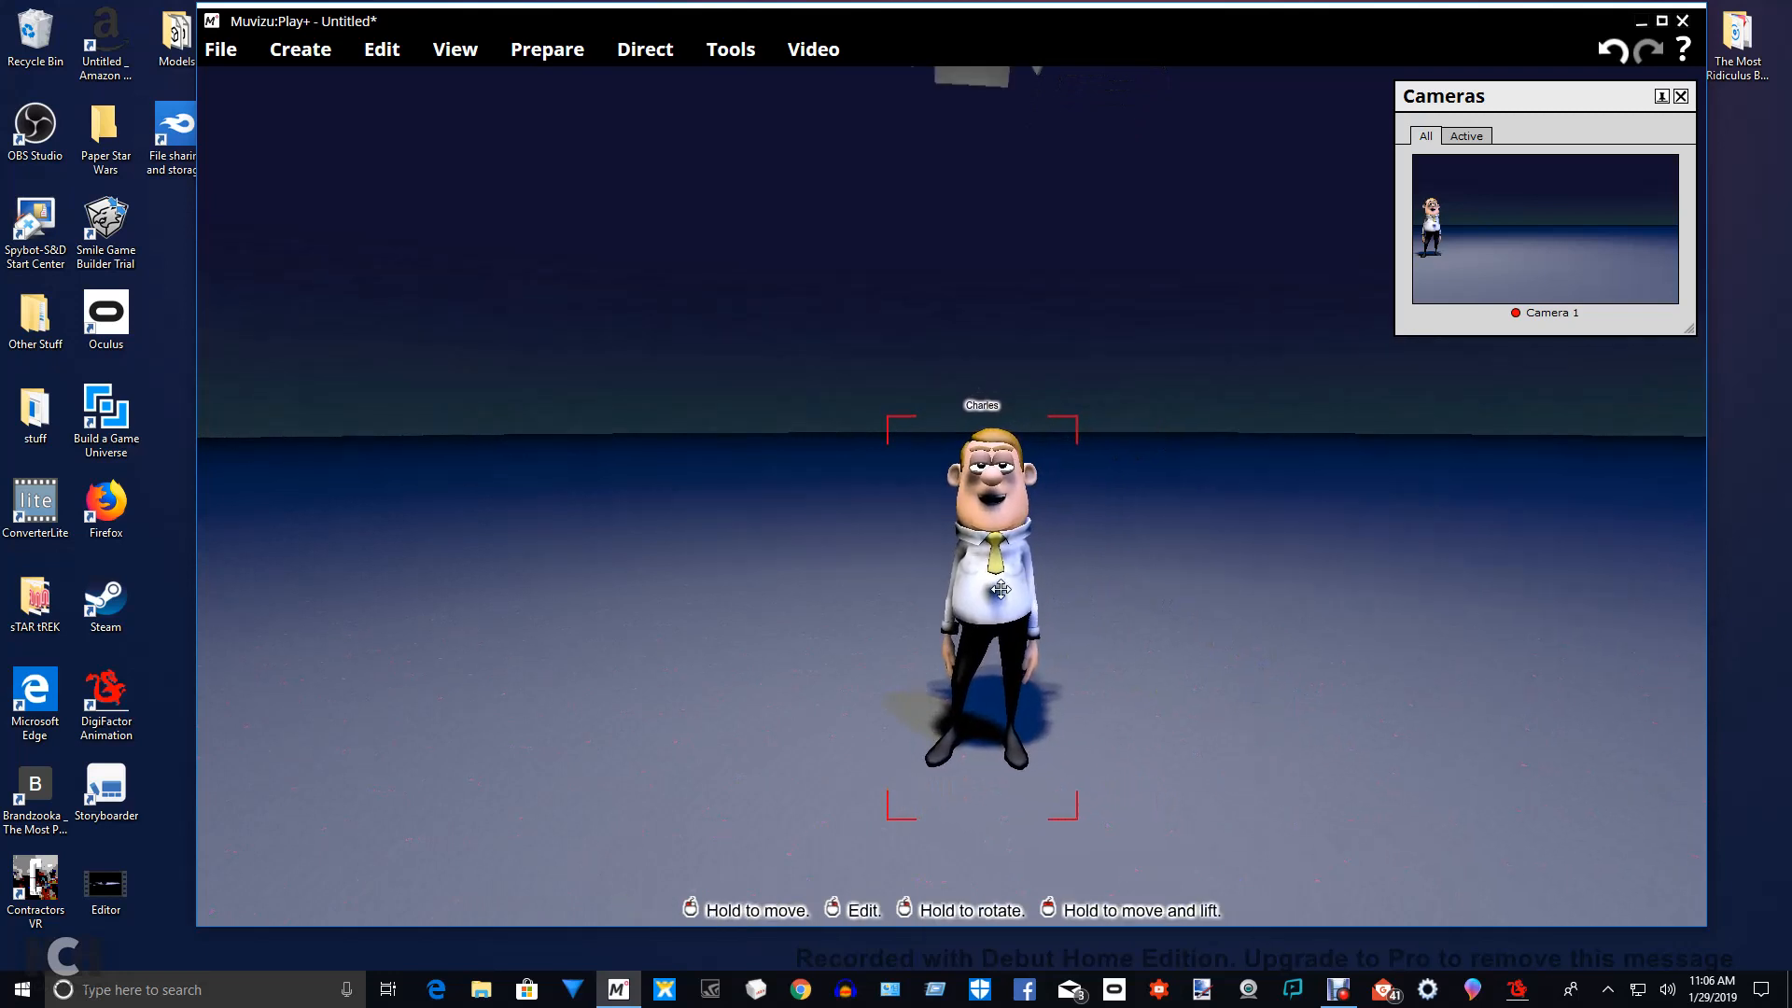
Attach the custom model Sword Green.ase from the Sci Fi Laser Swords folder to the character's right hand.
{"action": "right_click", "coordinate": [998, 590]}
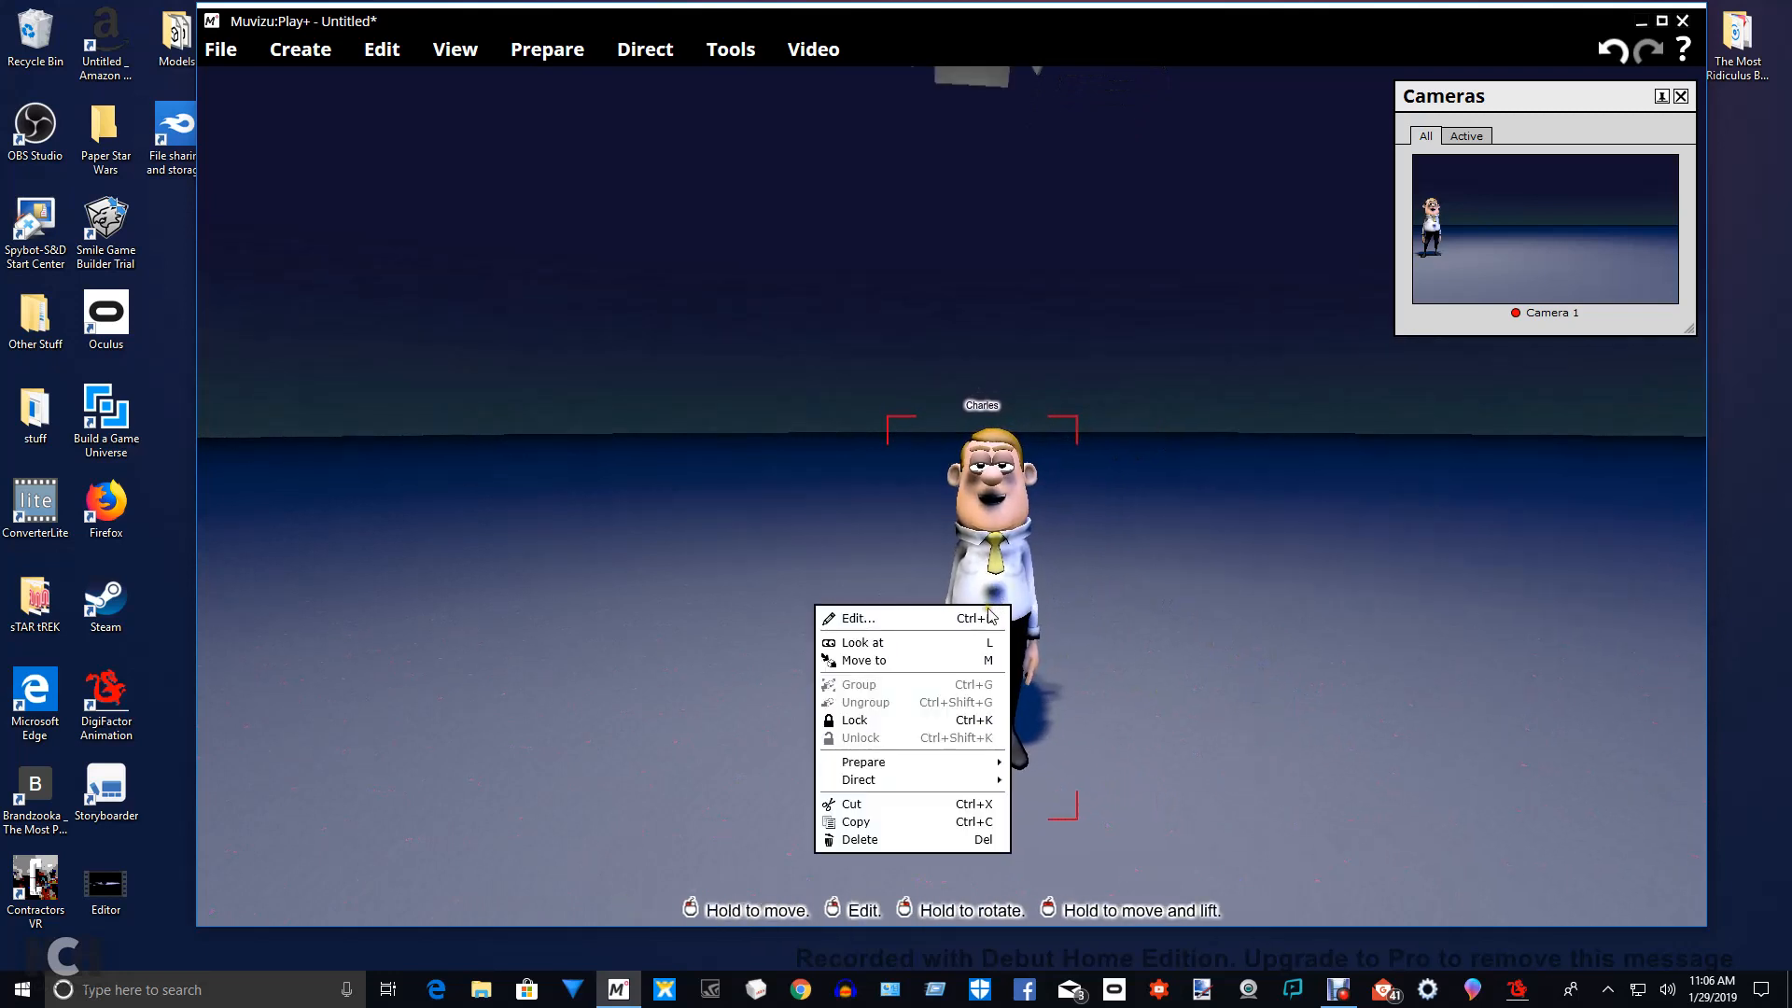
{"action": "left_click", "coordinate": [991, 620]}
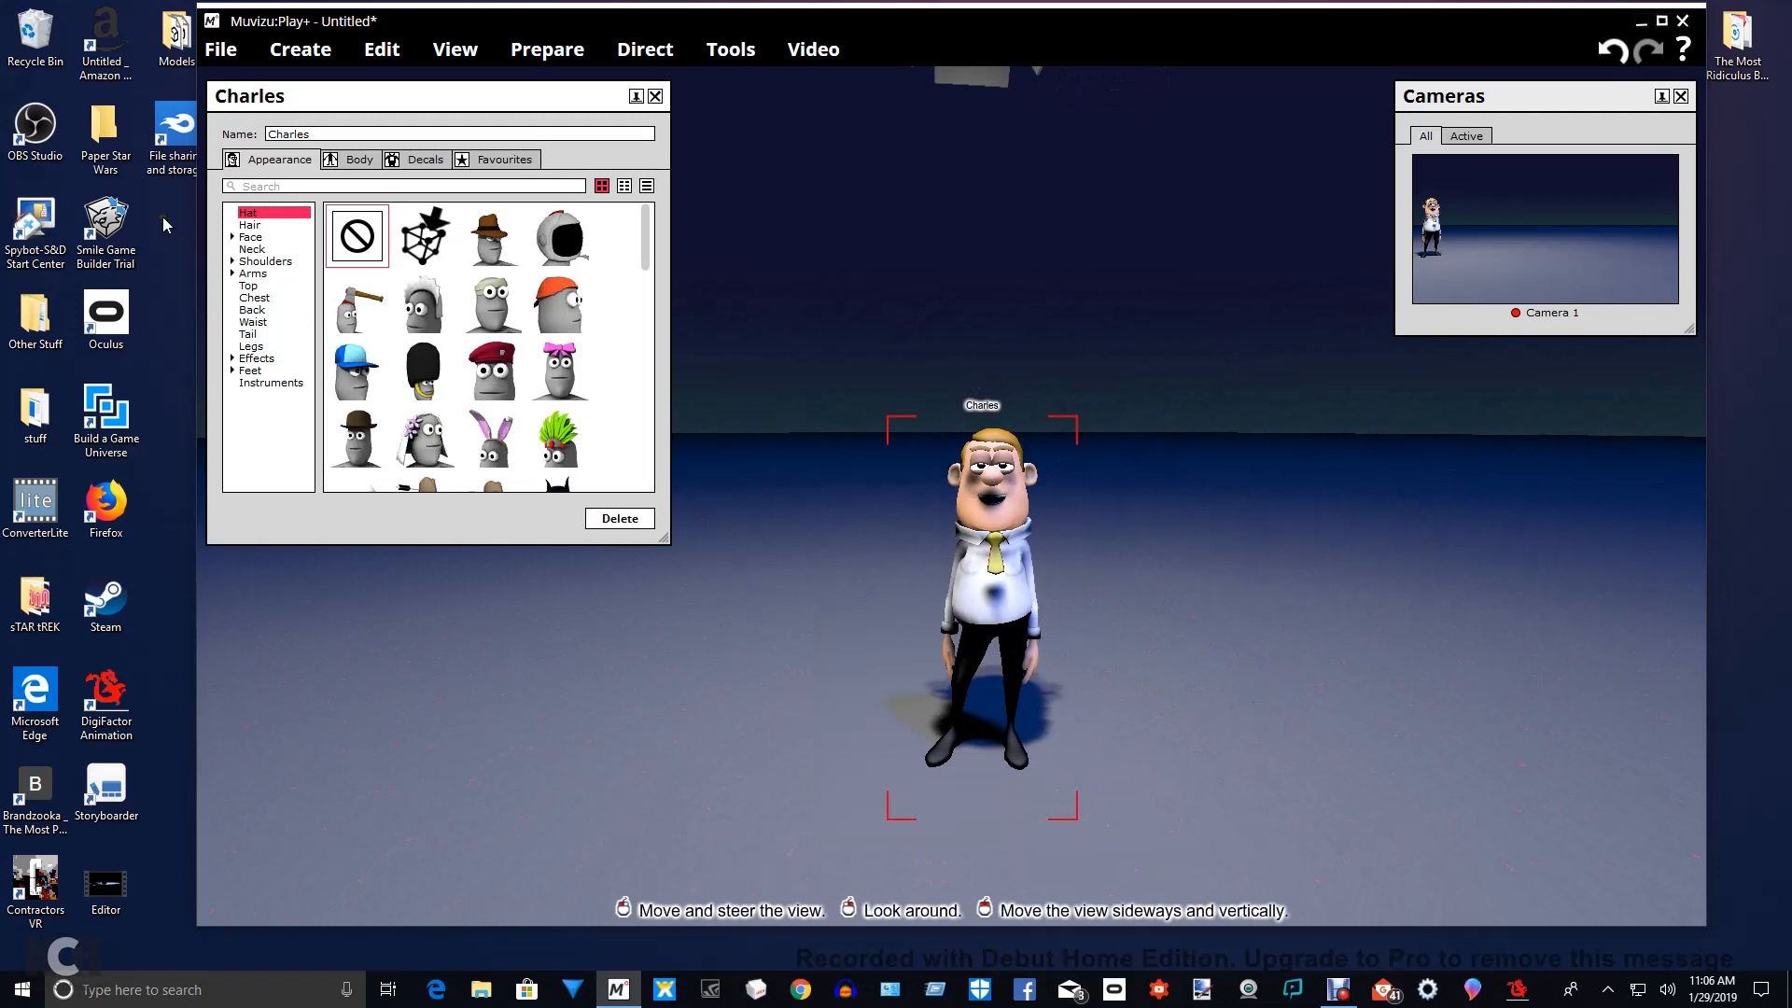
{"action": "left_click", "coordinate": [248, 274]}
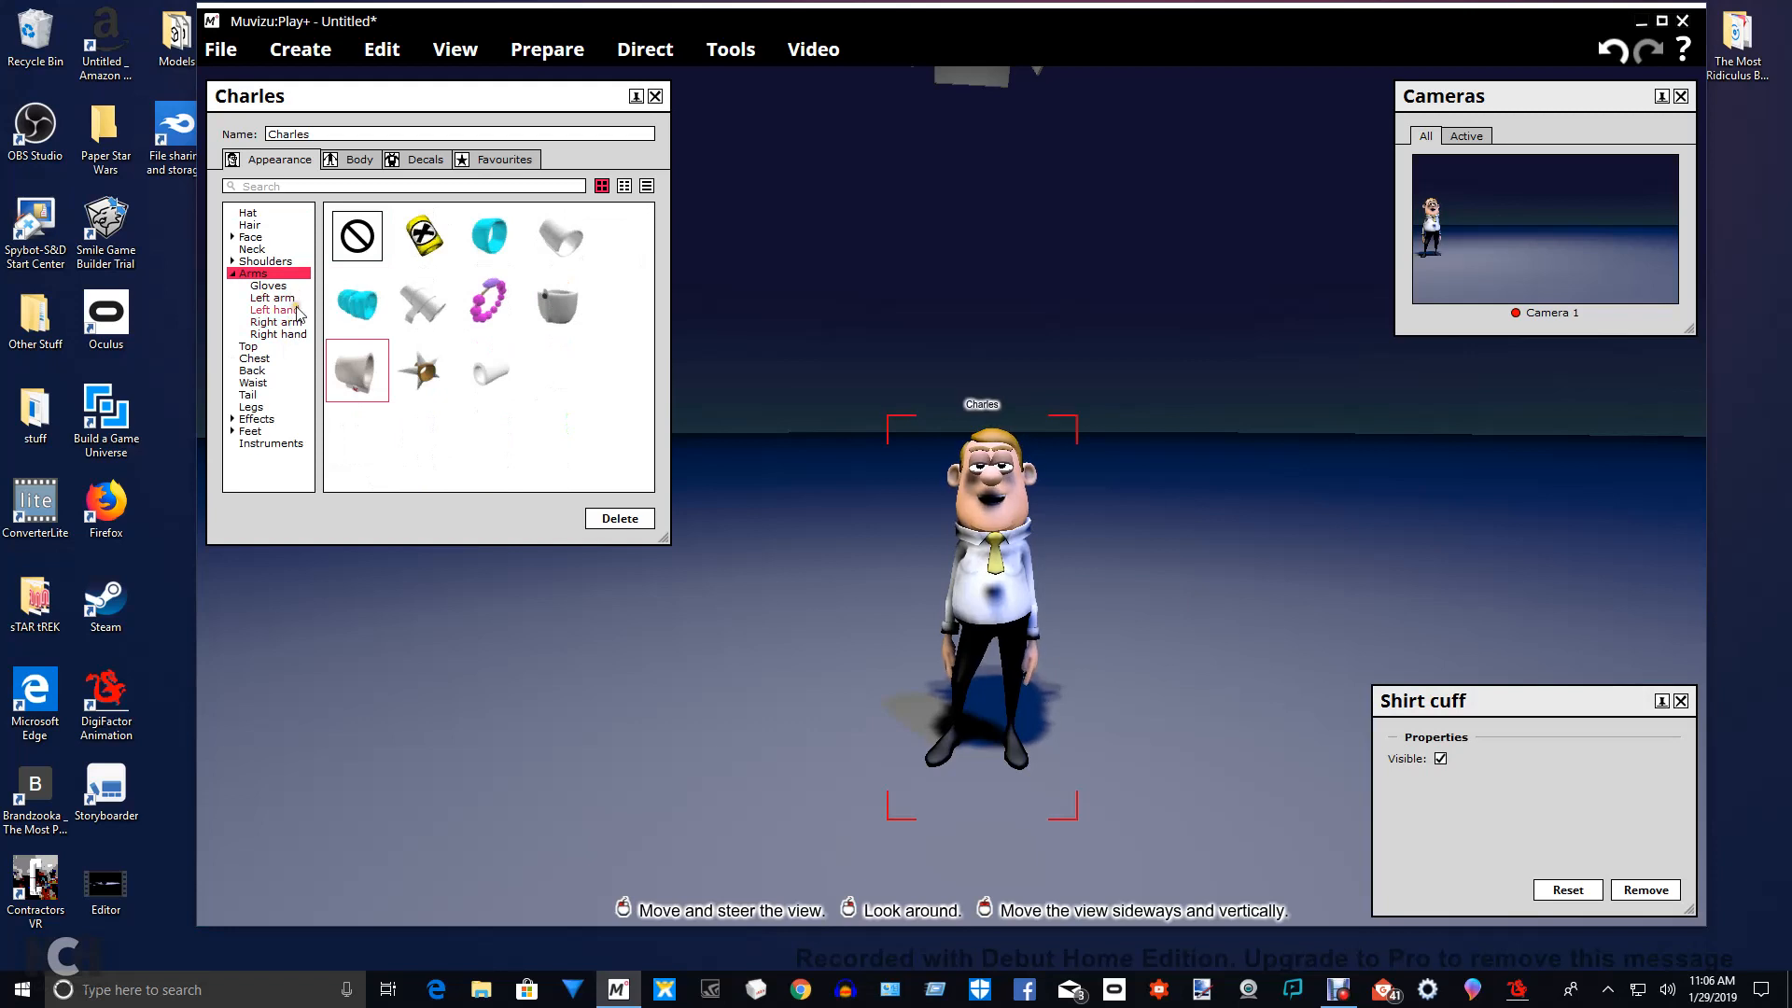
{"action": "left_click", "coordinate": [280, 334]}
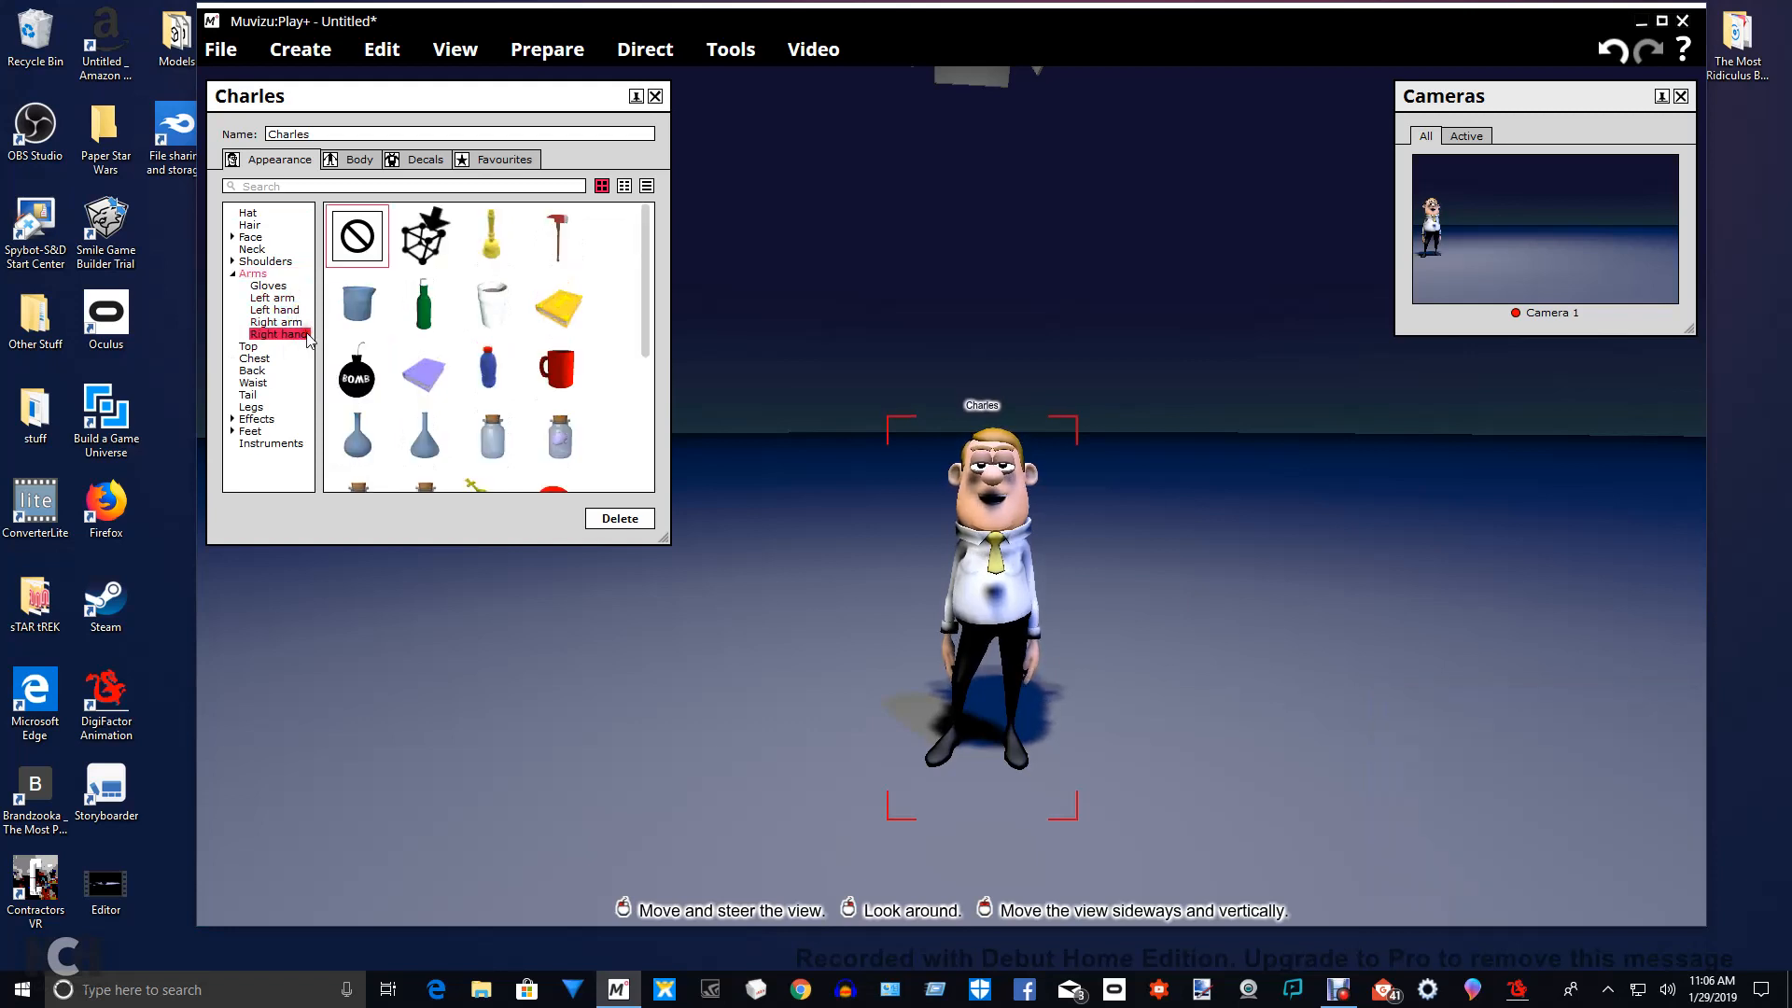
{"action": "left_click", "coordinate": [419, 246]}
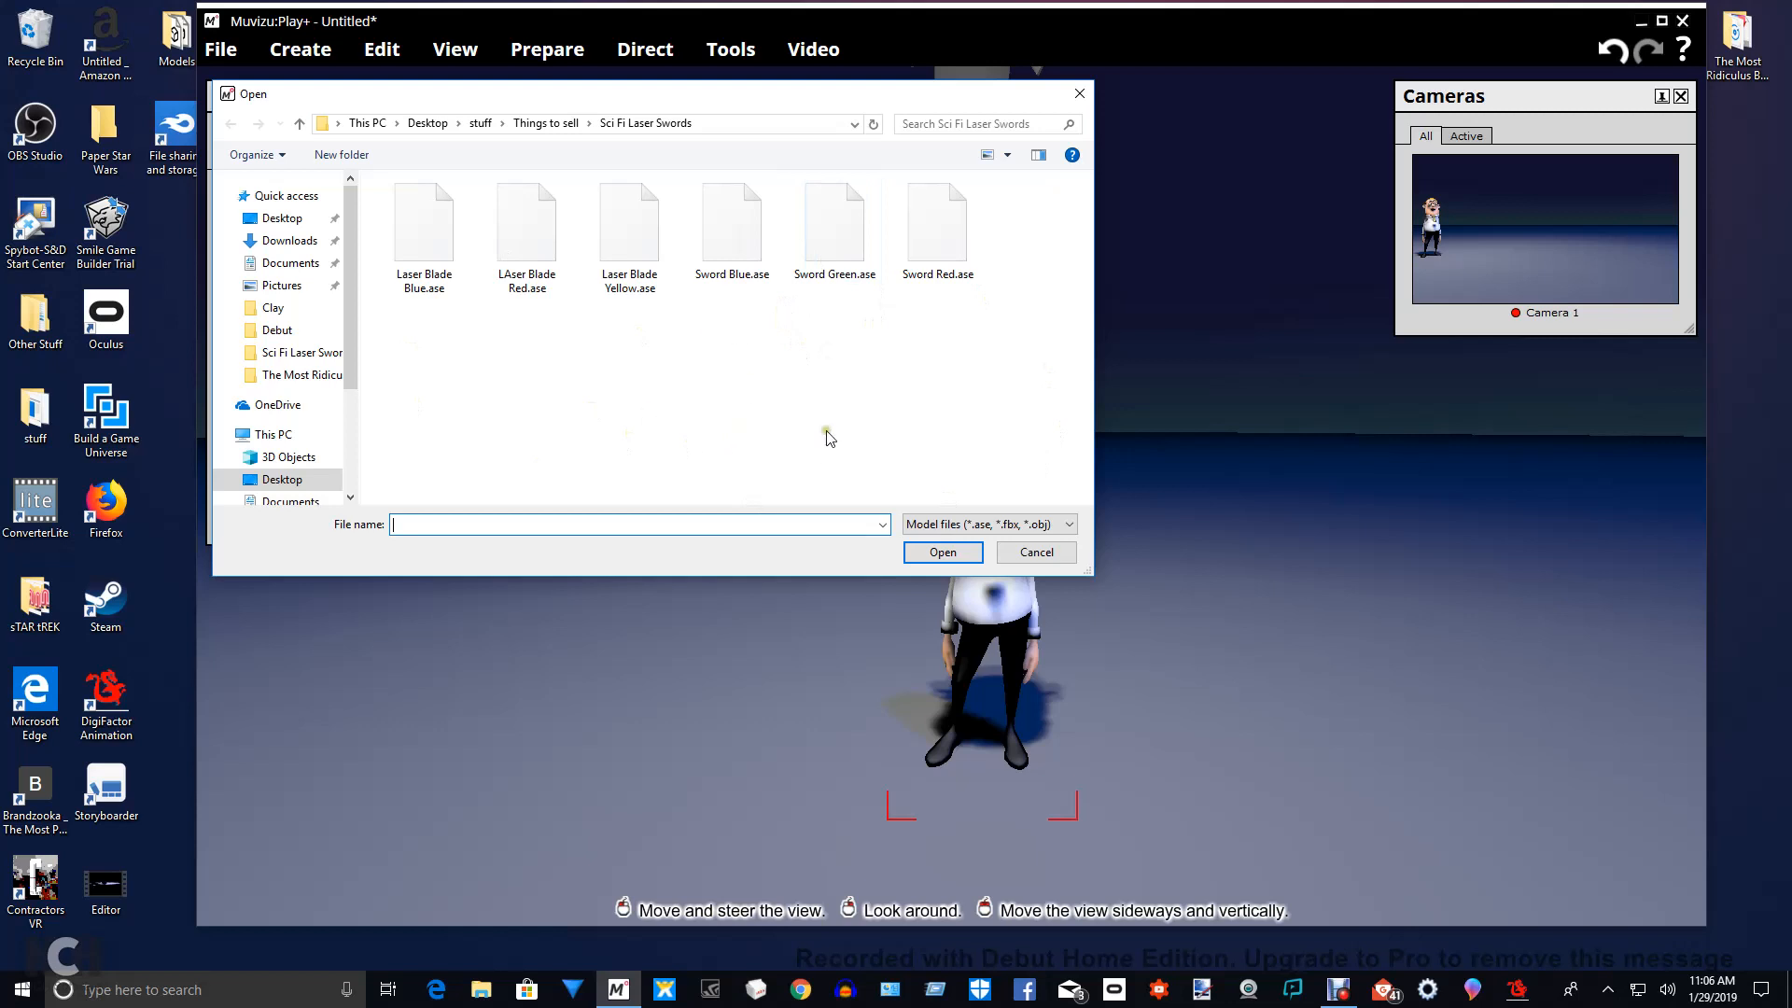
{"action": "left_click", "coordinate": [724, 402]}
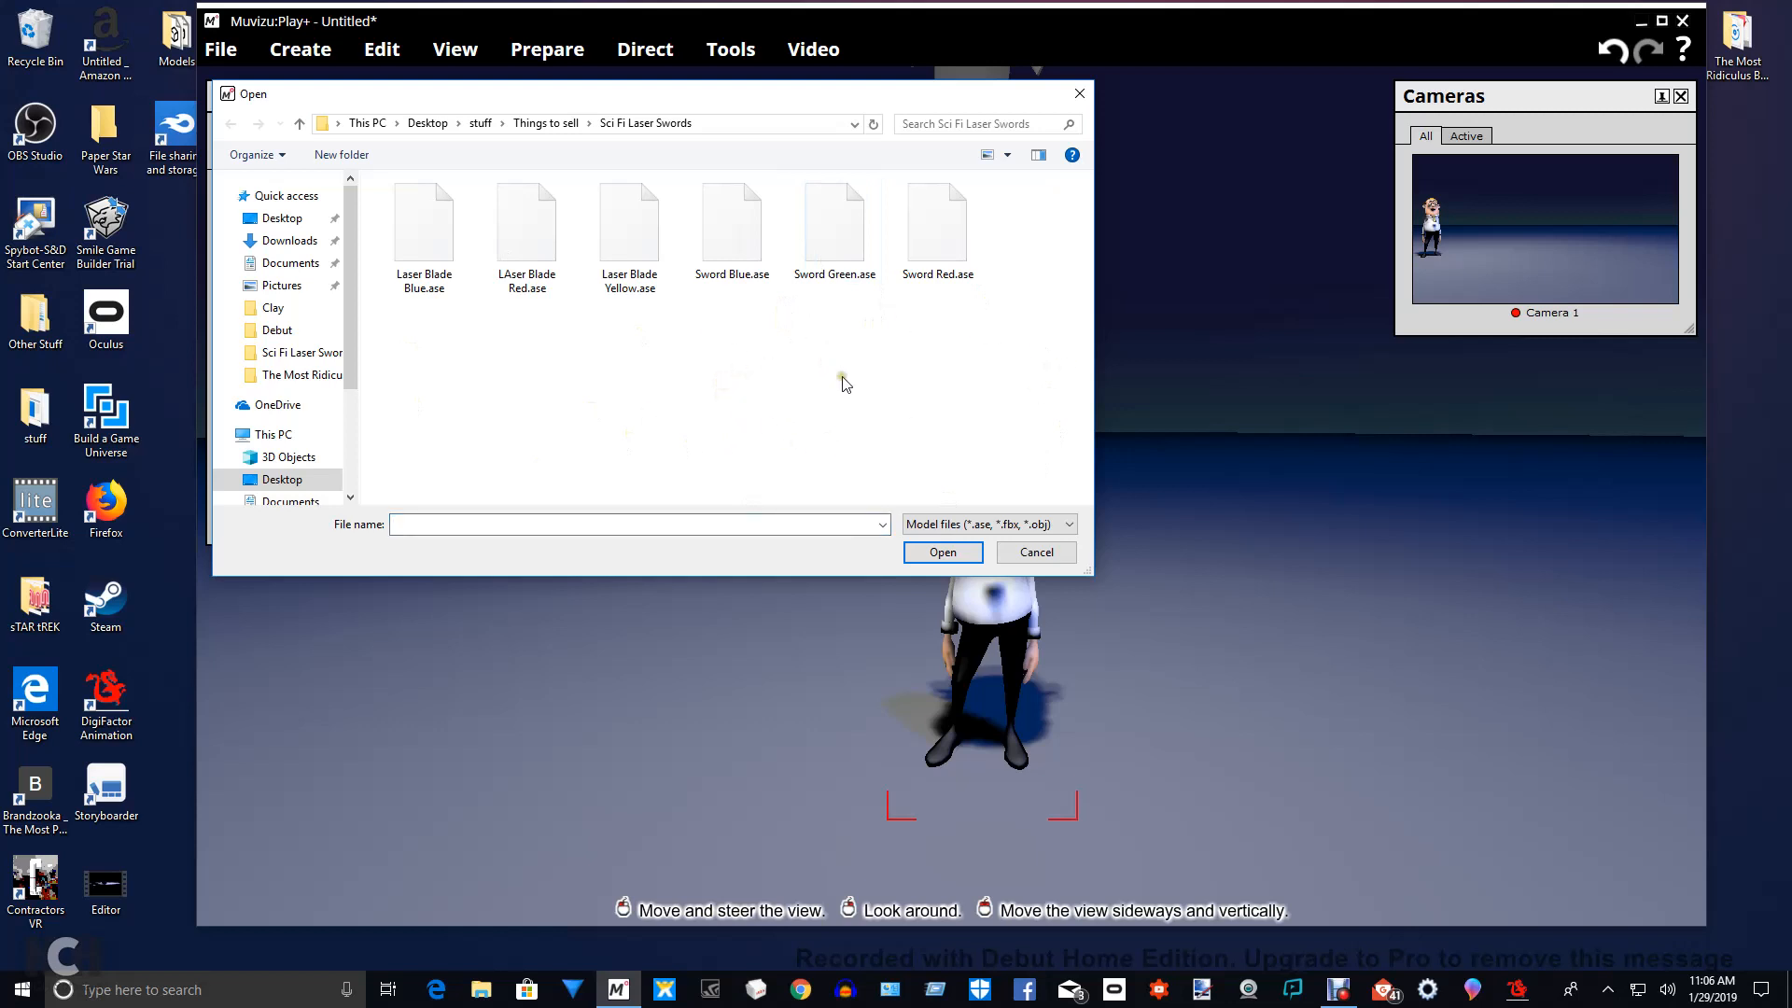
{"action": "mouse_move", "coordinate": [661, 100]}
{"action": "left_mouse_down"}
{"action": "mouse_move", "coordinate": [784, 93]}
{"action": "mouse_move", "coordinate": [760, 92]}
{"action": "left_mouse_up"}
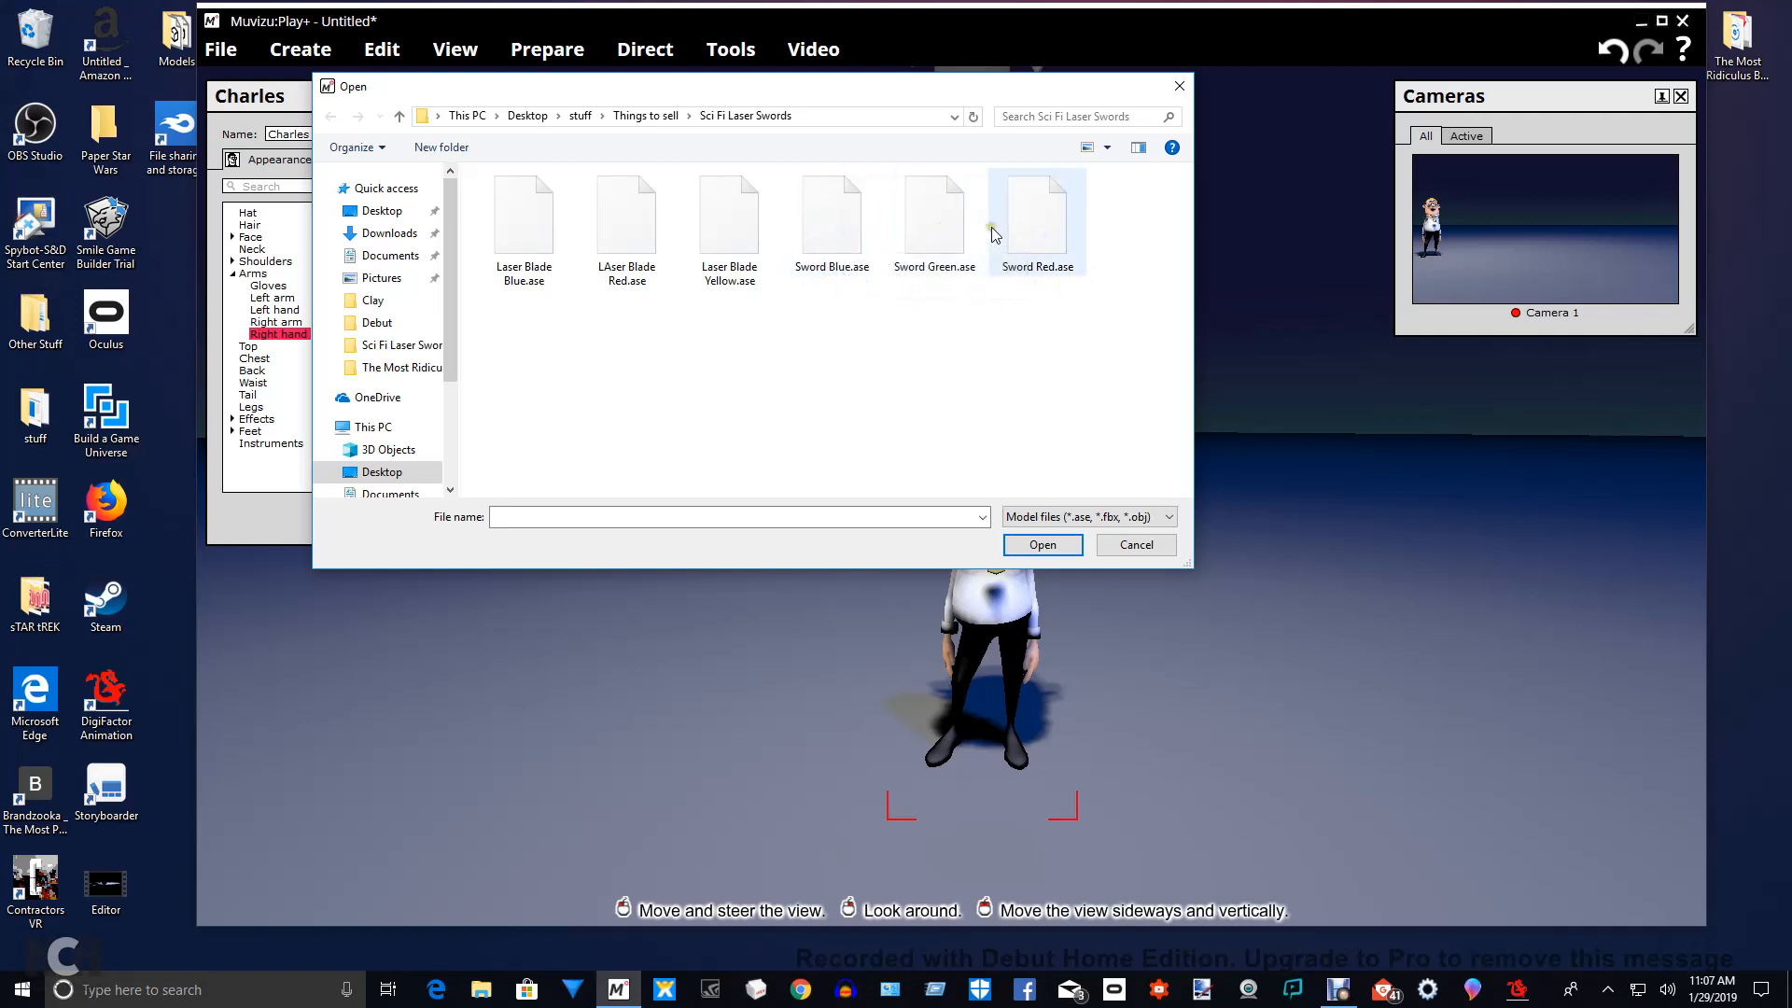
{"action": "left_click", "coordinate": [938, 229]}
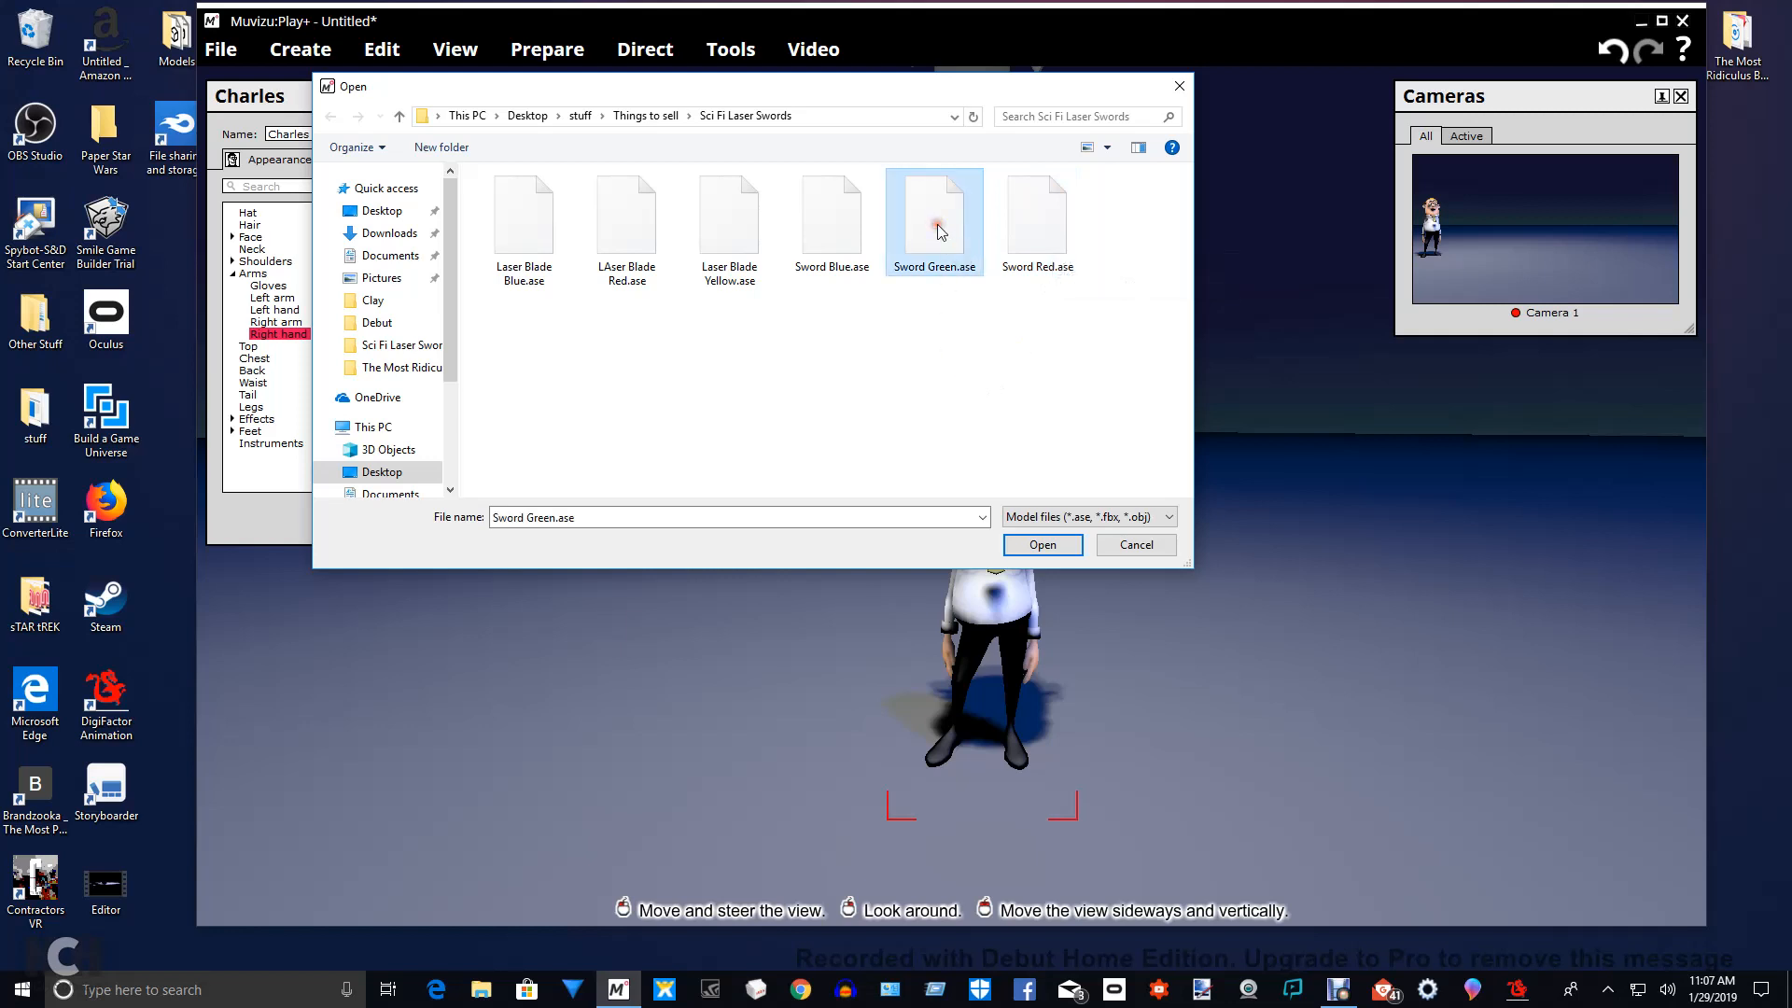
{"action": "left_click", "coordinate": [1036, 547]}
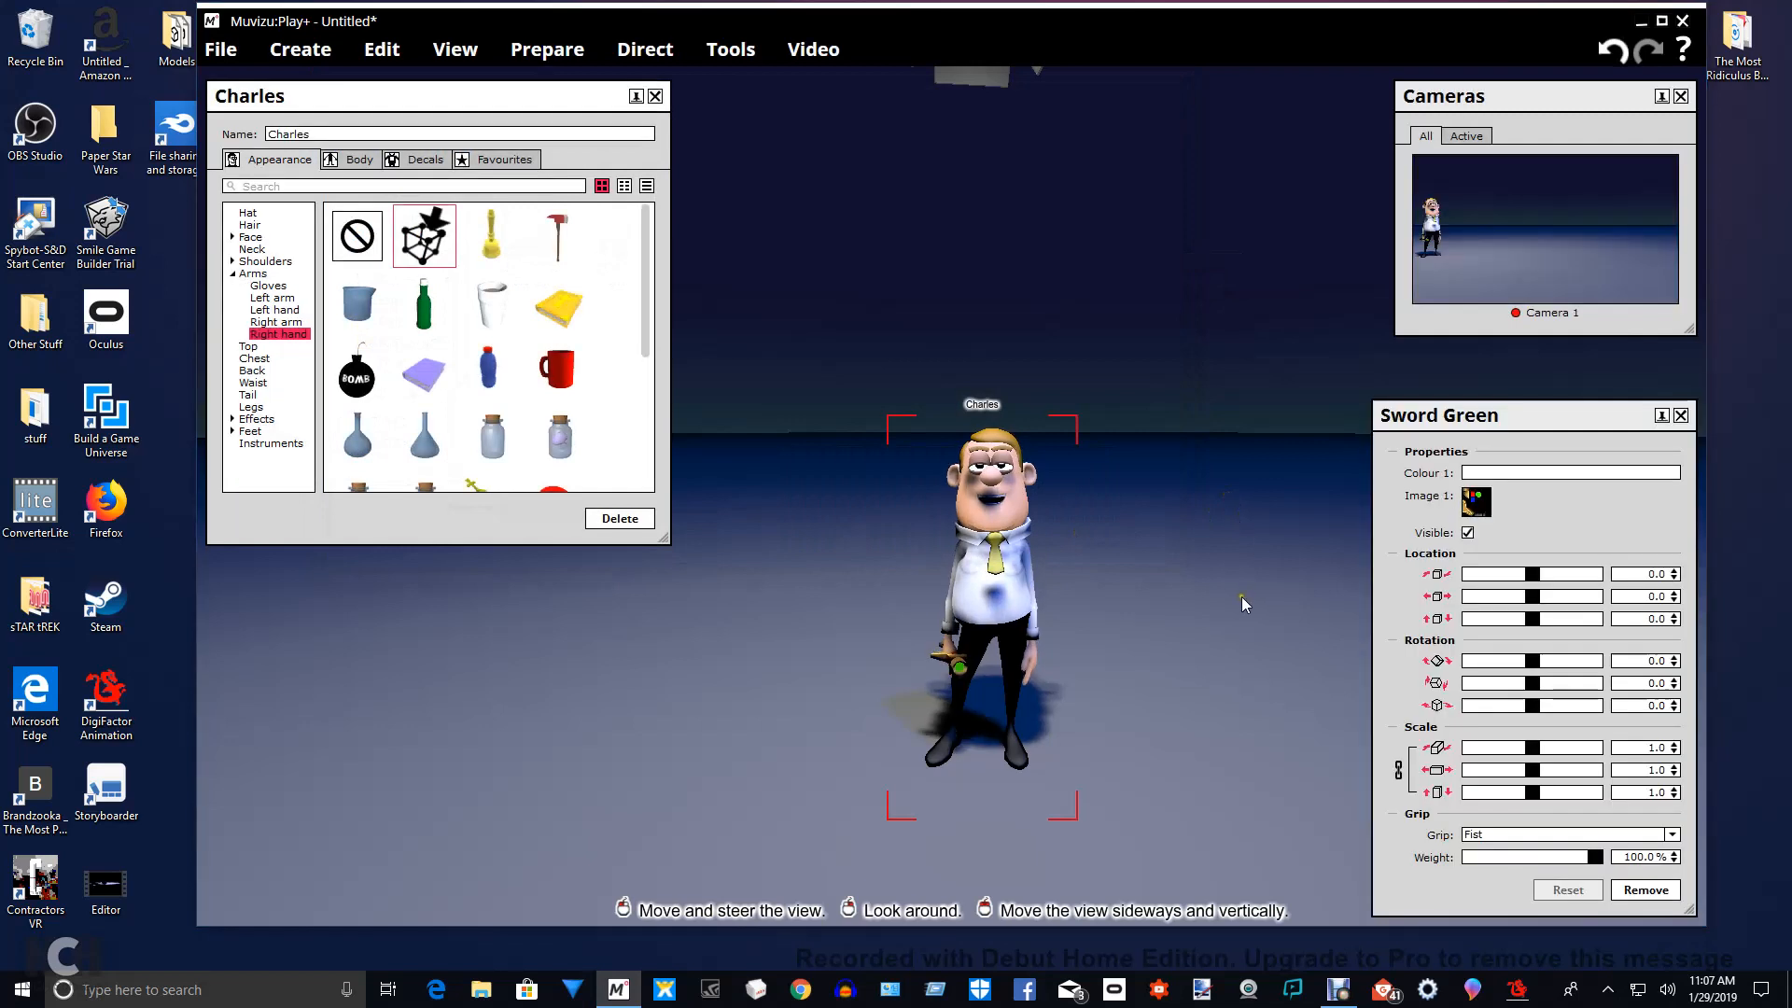
Set the first rotation value of the sword in the character's hand to -14410.0.
{"action": "left_click", "coordinate": [1271, 539]}
{"action": "left_click_drag", "start_coordinate": [1271, 540], "coordinate": [894, 485]}
{"action": "left_click", "coordinate": [894, 485]}
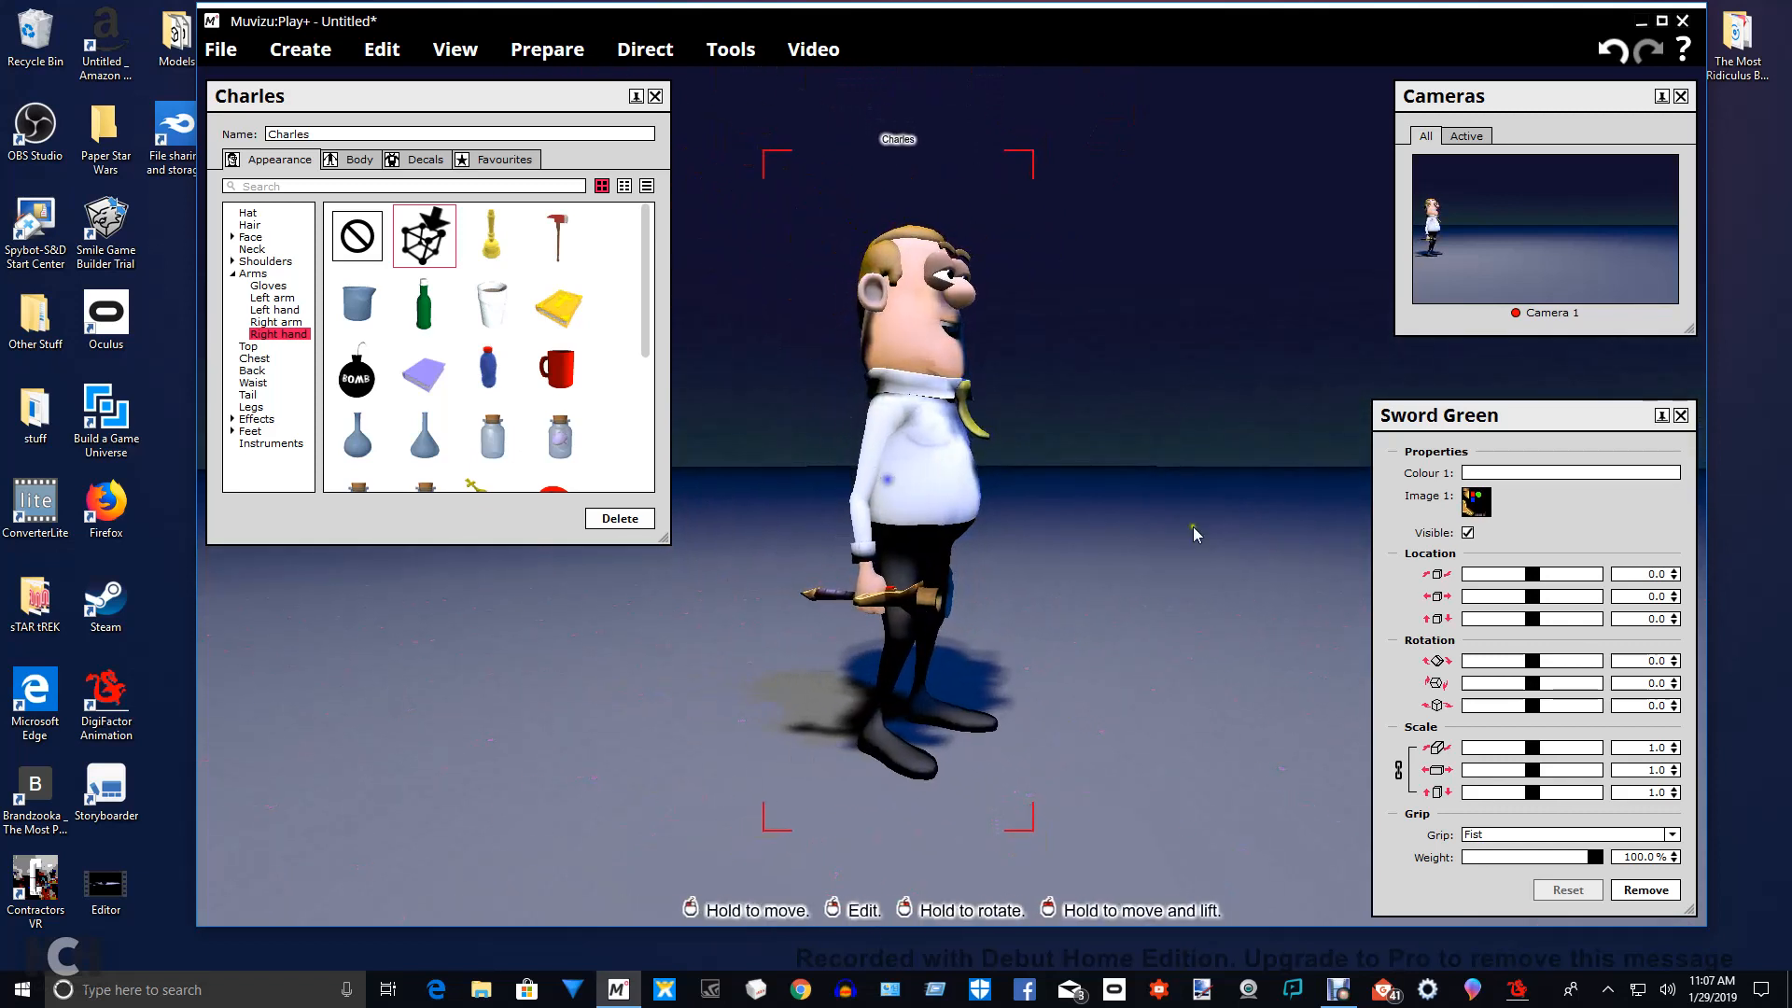
{"action": "left_click_drag", "start_coordinate": [1504, 660], "coordinate": [1491, 672]}
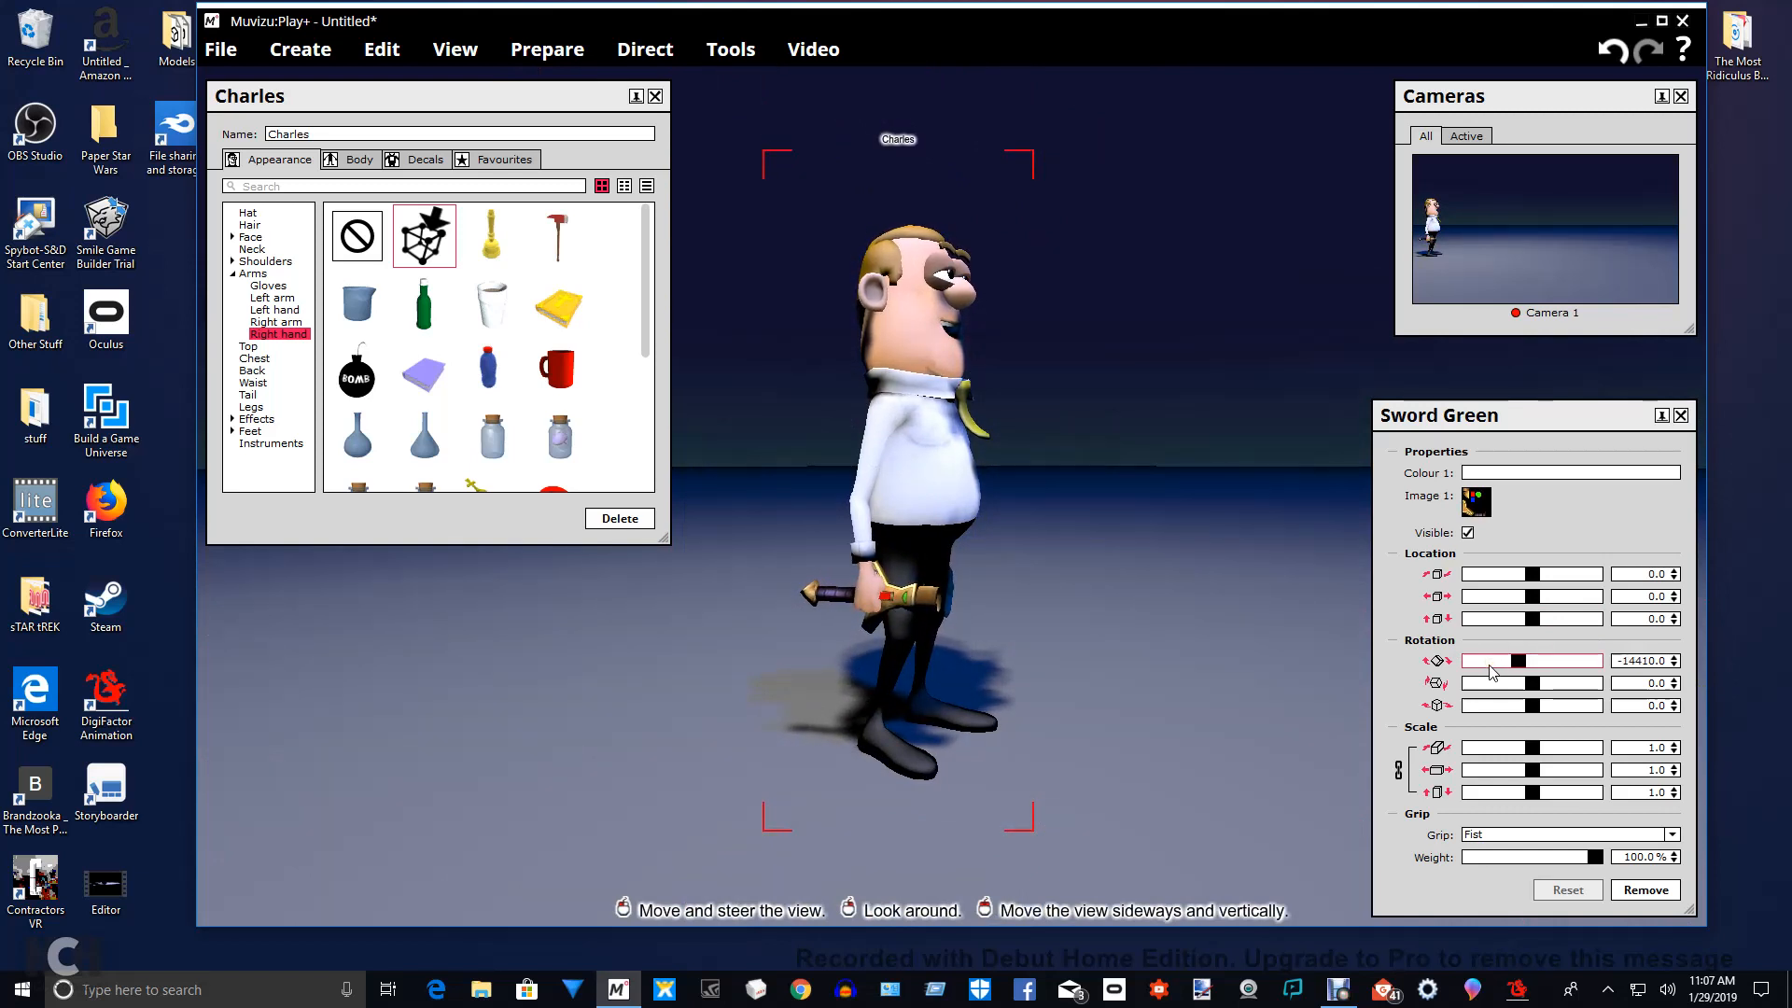
Set the hand-held sword's first rotation value to -15720.0 and its third location value to 2.7.
{"action": "left_click_drag", "start_coordinate": [1491, 670], "coordinate": [1489, 681]}
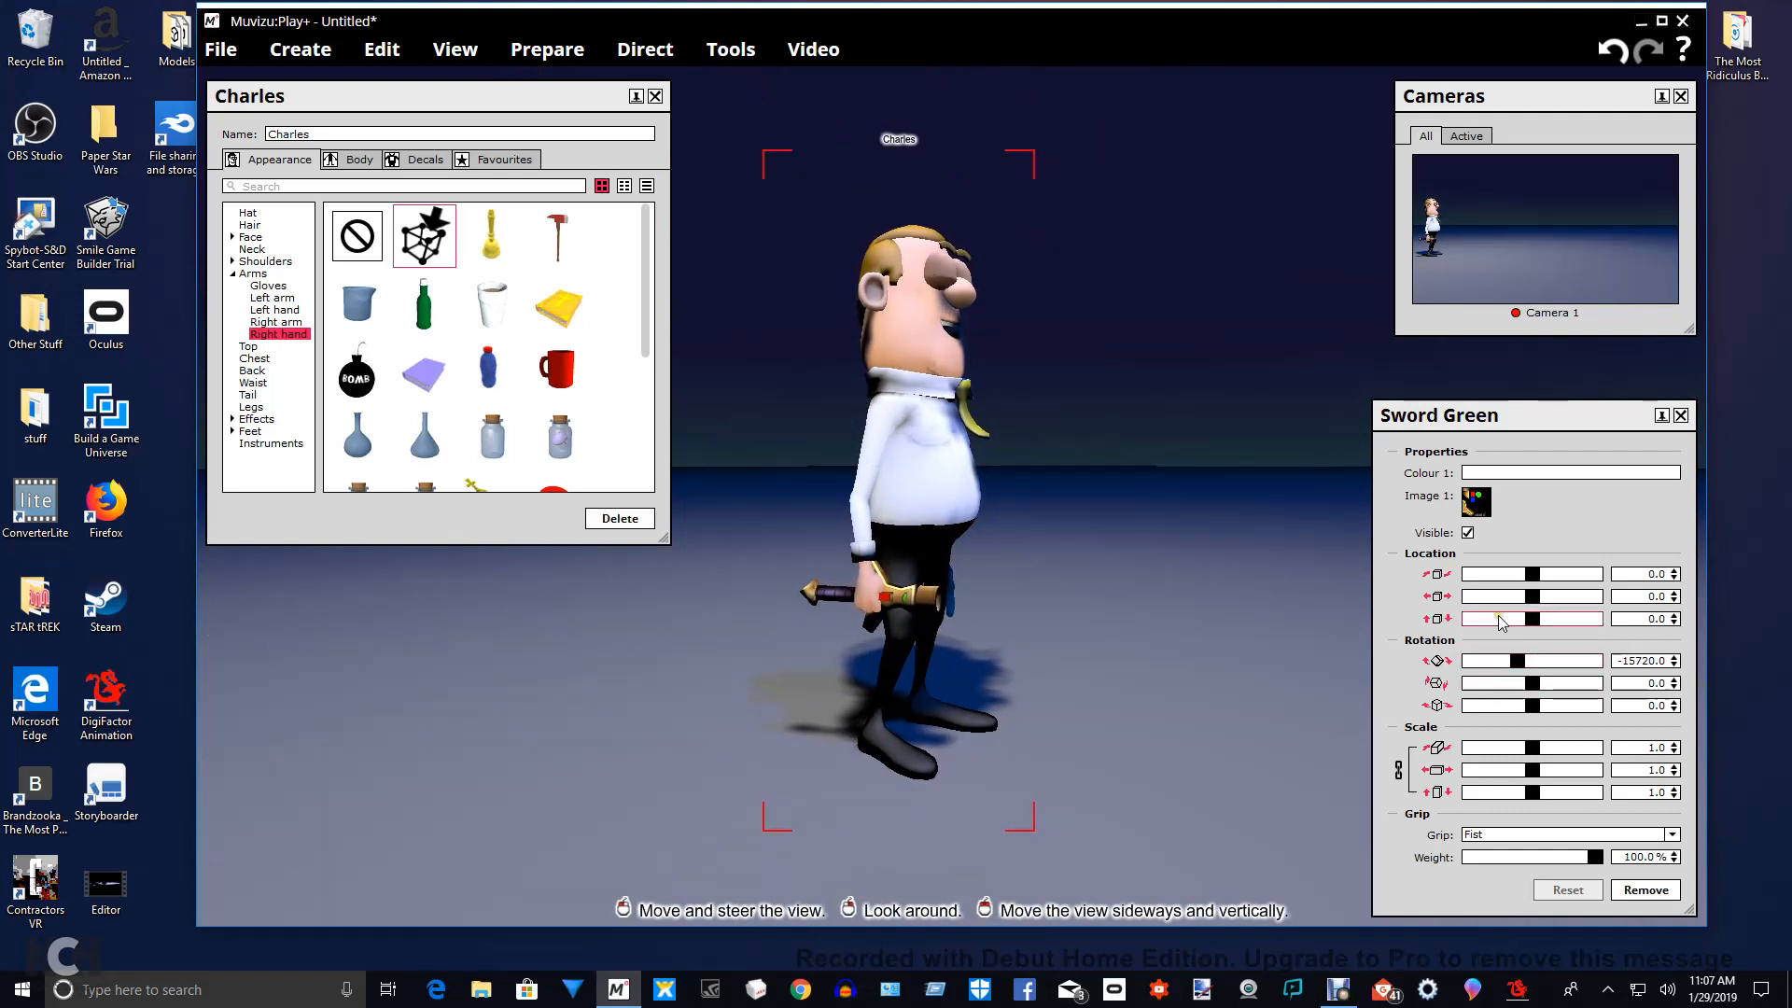
{"action": "left_click_drag", "start_coordinate": [1499, 618], "coordinate": [1499, 618]}
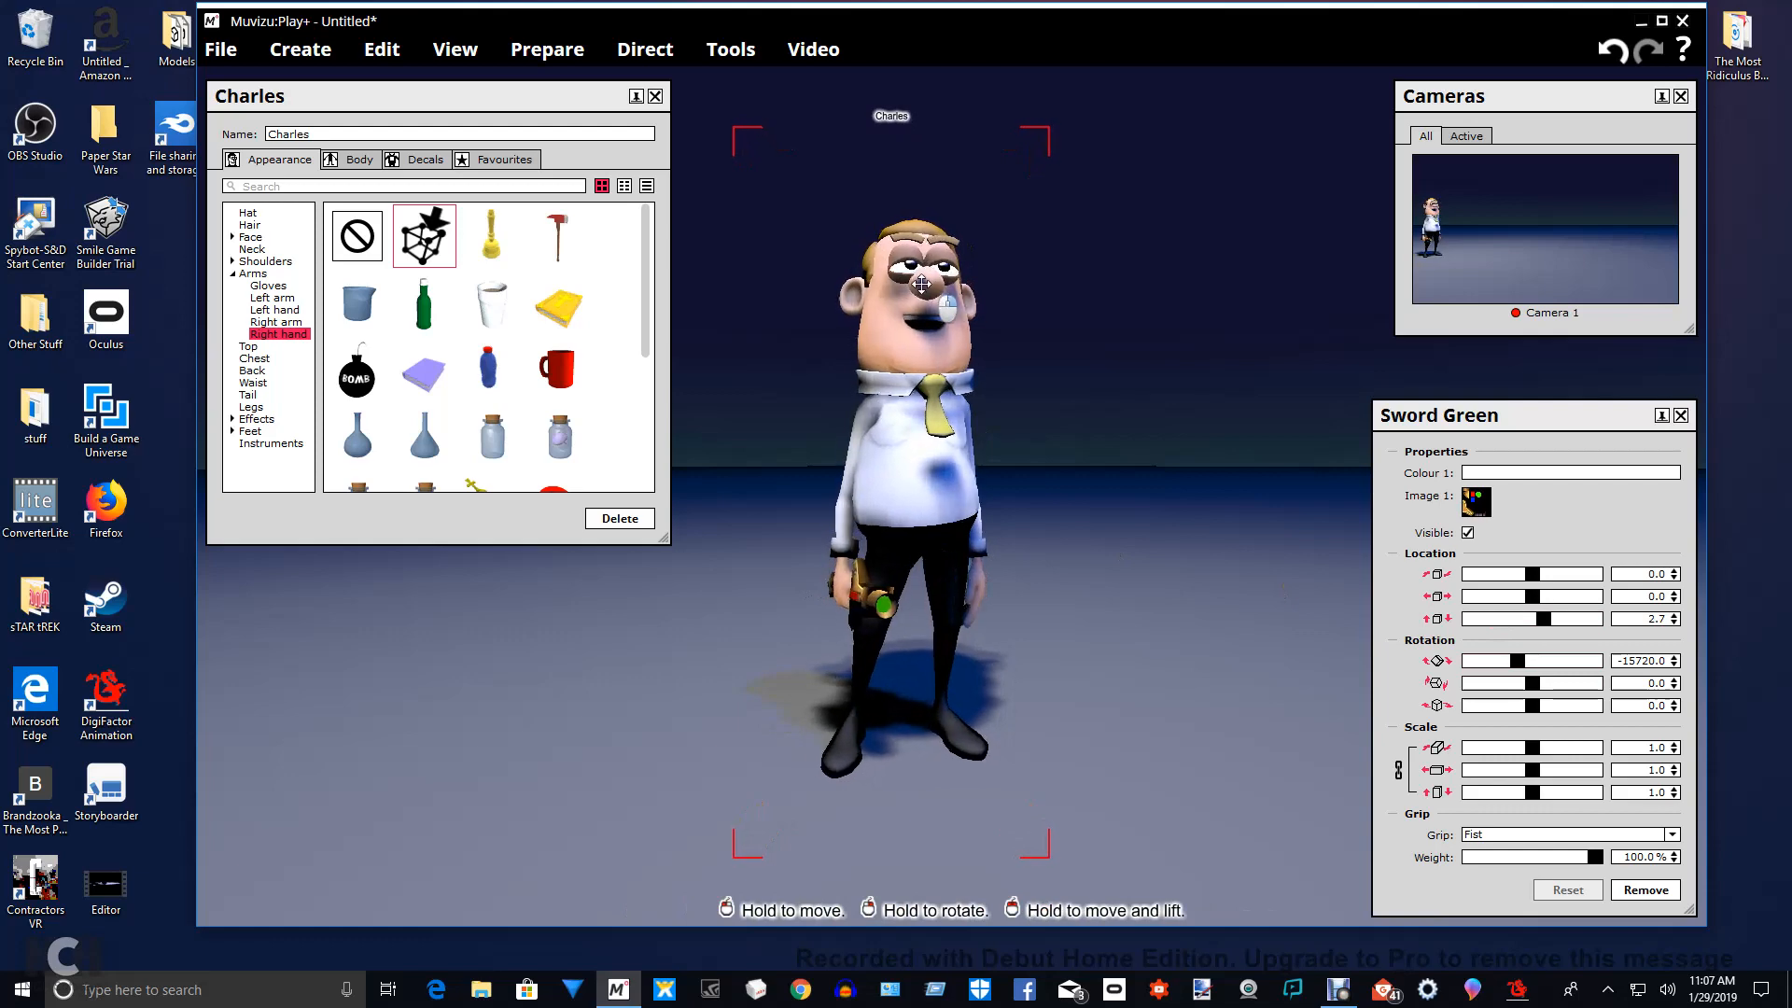
{"action": "left_click", "coordinate": [656, 96]}
Examine the character and the sword hilt in his right hand from the front at several distances and heights.
{"action": "left_click_drag", "start_coordinate": [606, 522], "coordinate": [597, 532]}
{"action": "right_click_drag", "start_coordinate": [596, 532], "coordinate": [607, 526]}
{"action": "left_click_drag", "start_coordinate": [607, 532], "coordinate": [684, 595]}
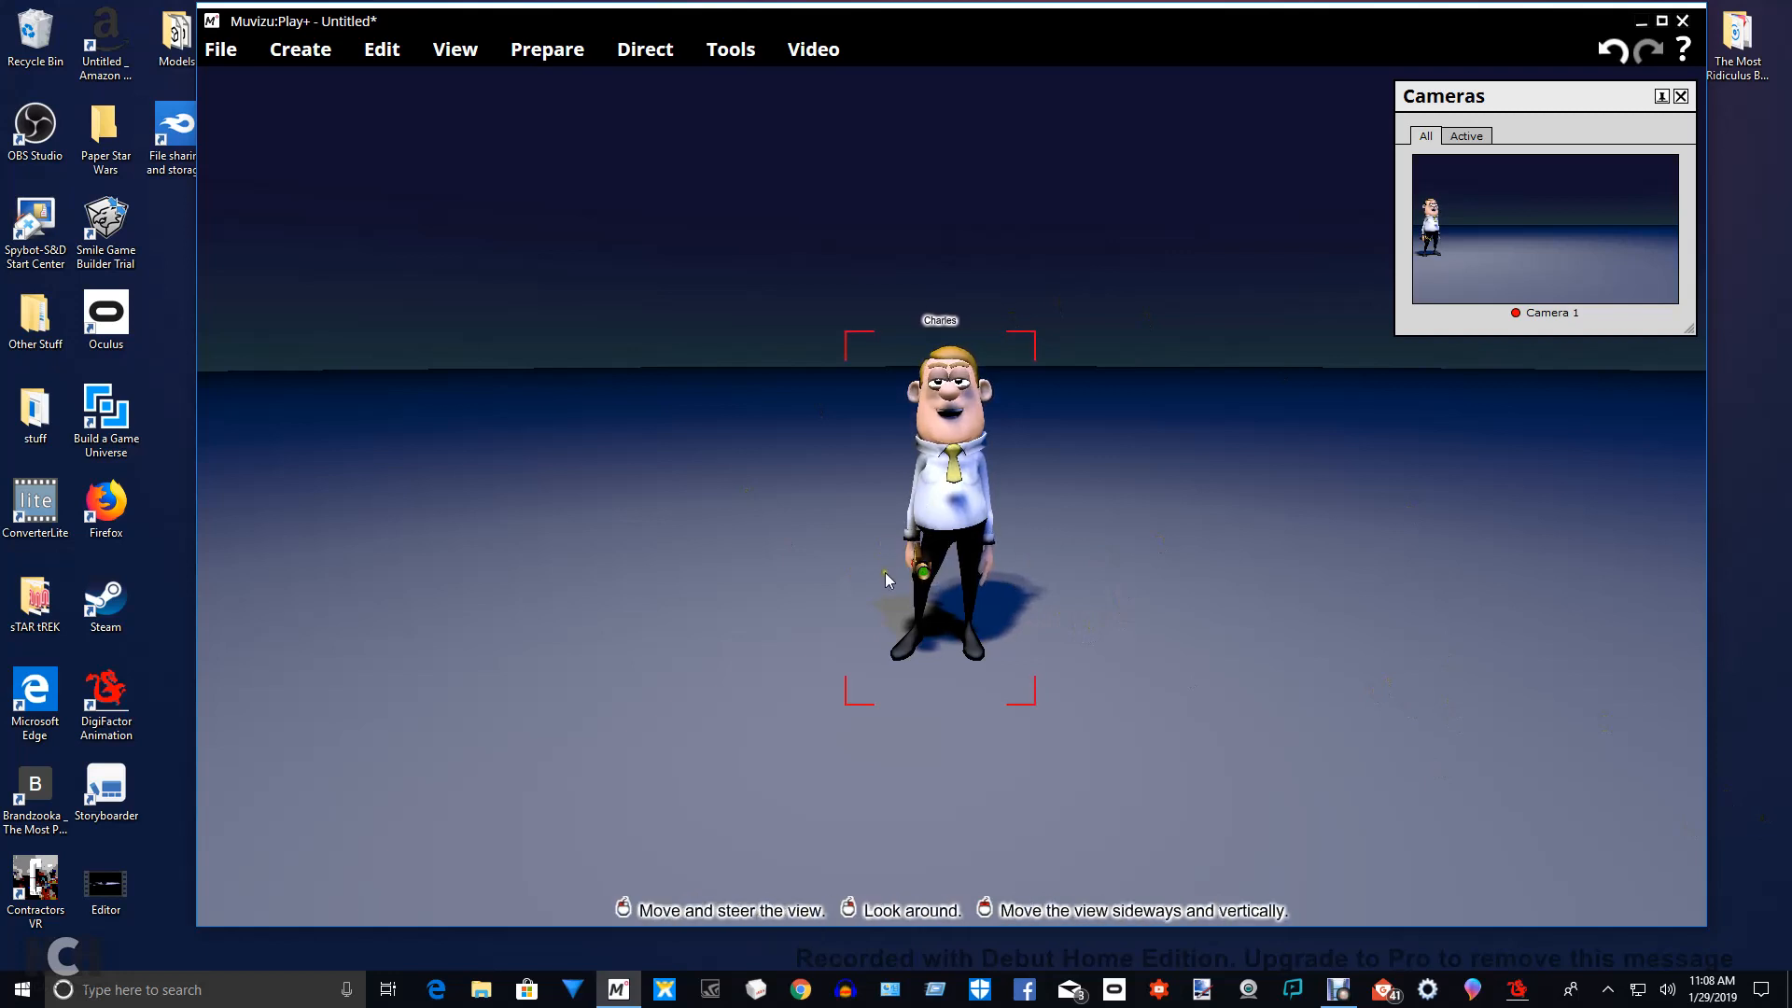
{"action": "right_click_drag", "start_coordinate": [690, 715], "coordinate": [691, 721]}
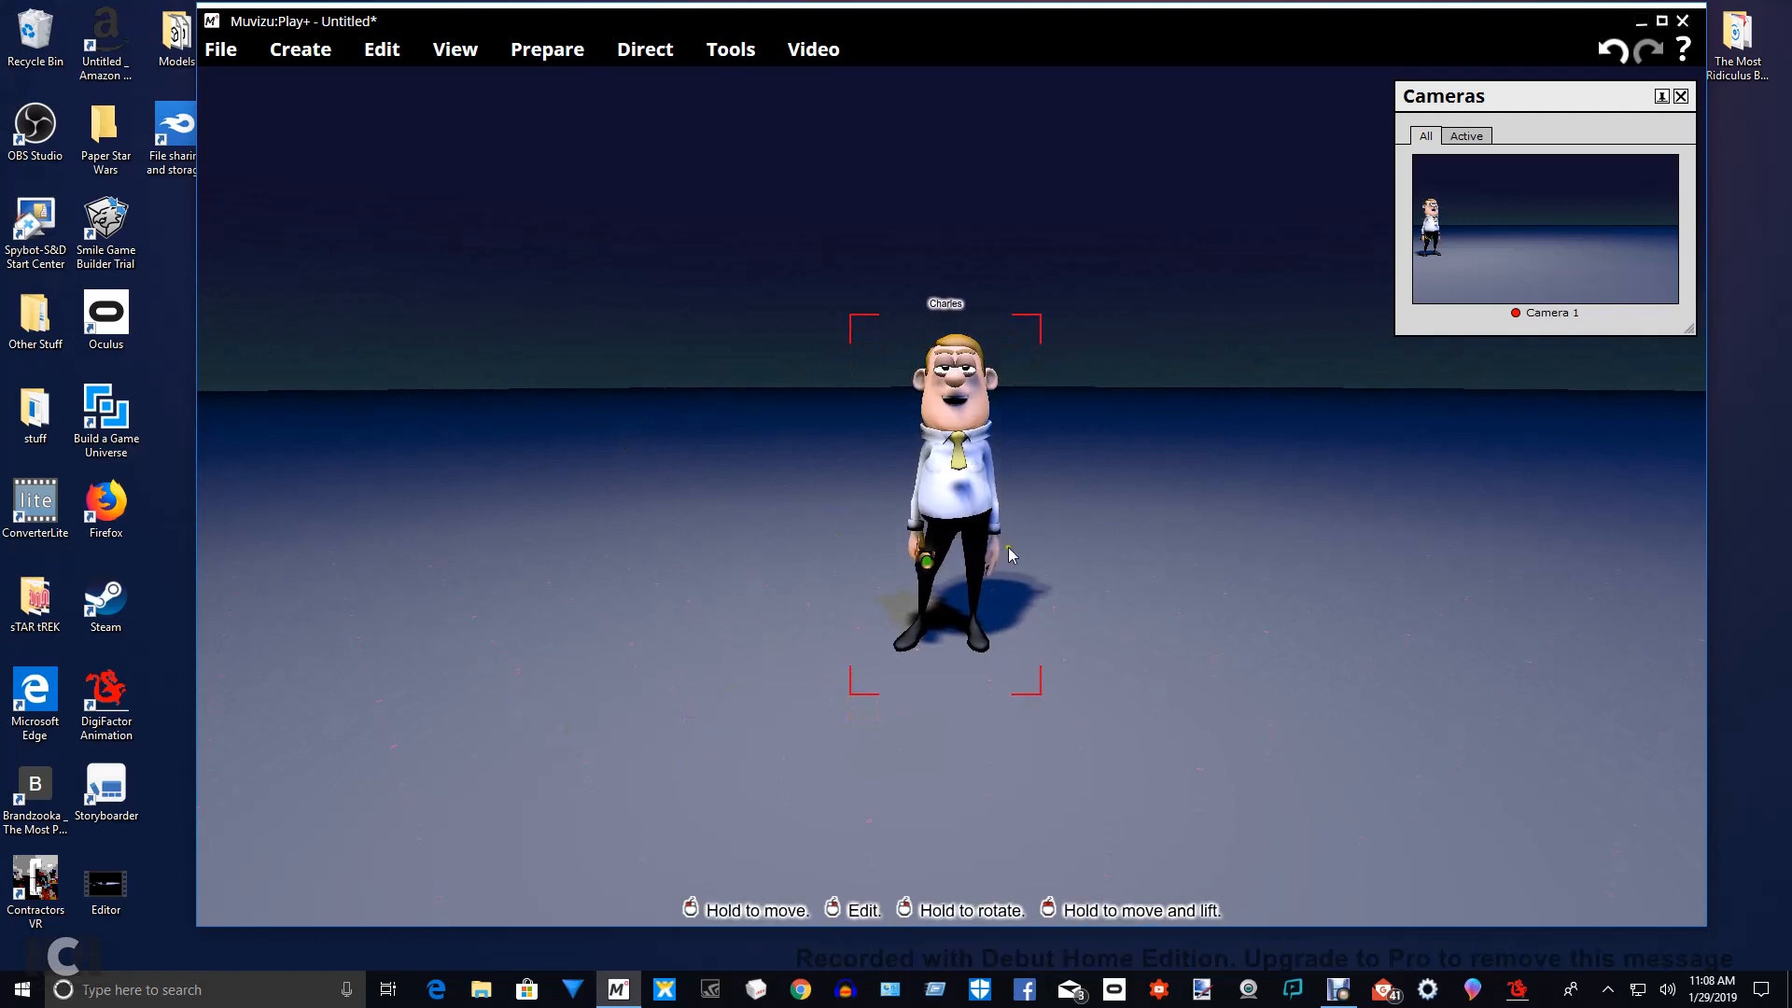
{"action": "left_click", "coordinate": [584, 552]}
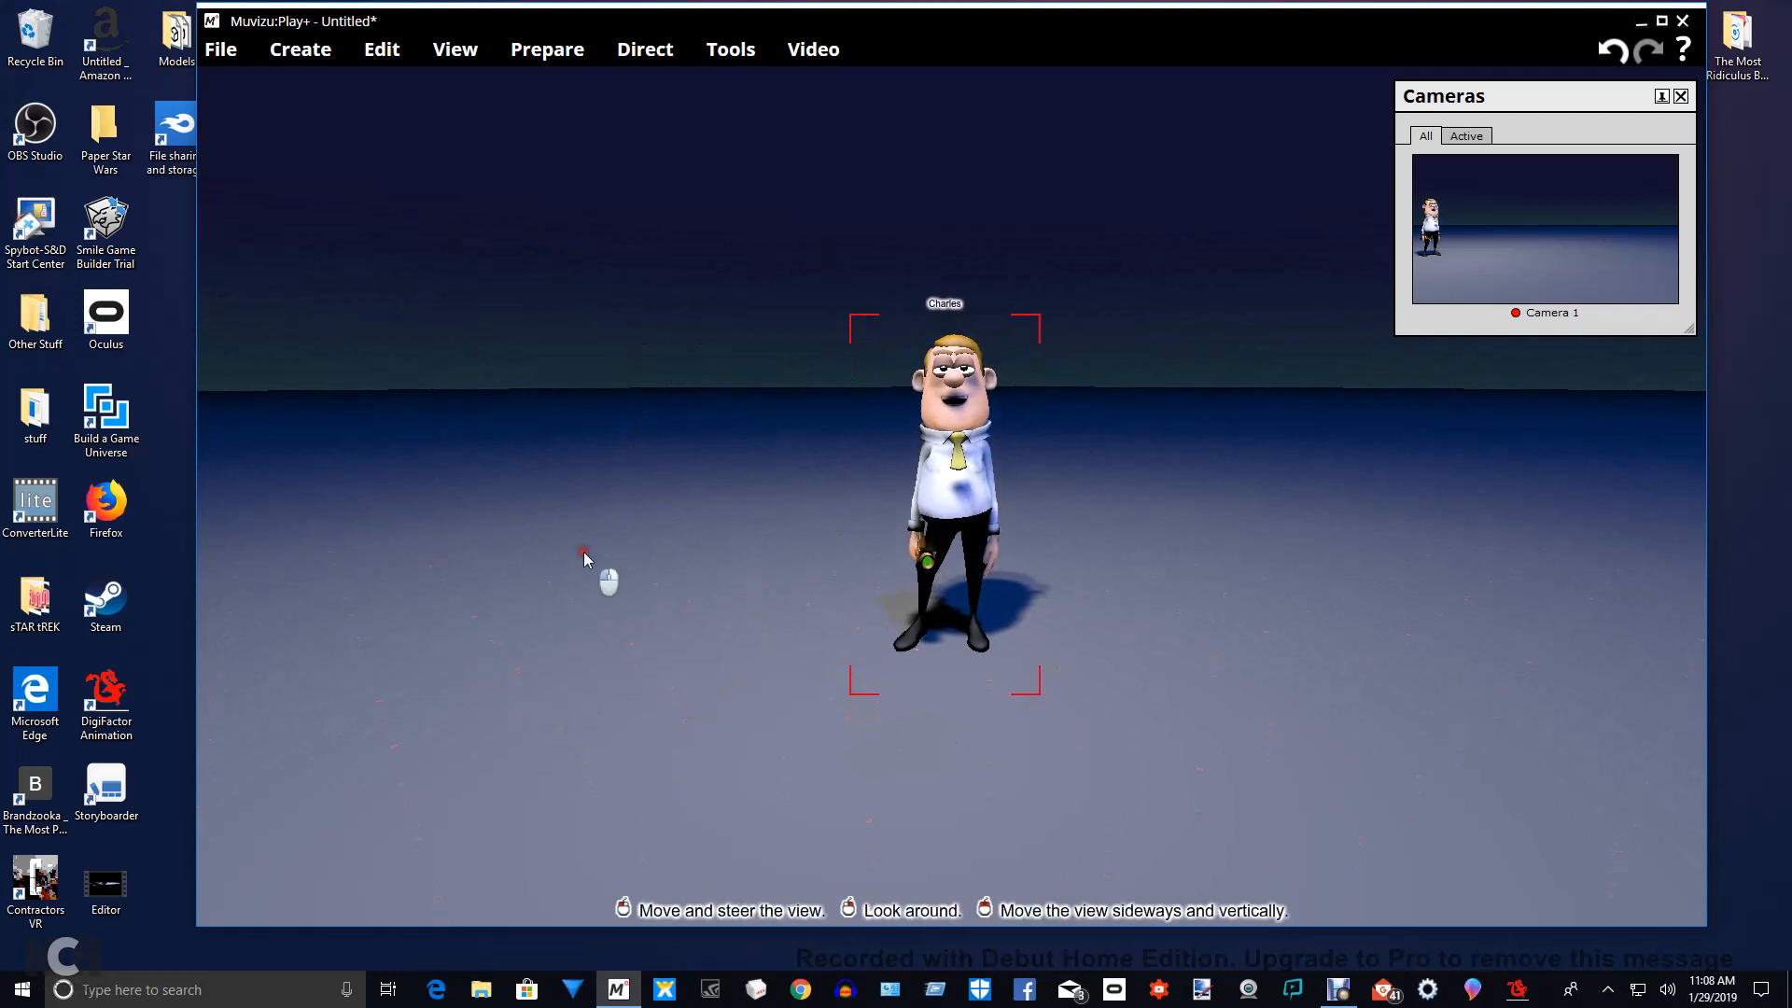
{"action": "middle_click_drag", "start_coordinate": [1262, 637], "coordinate": [1262, 637]}
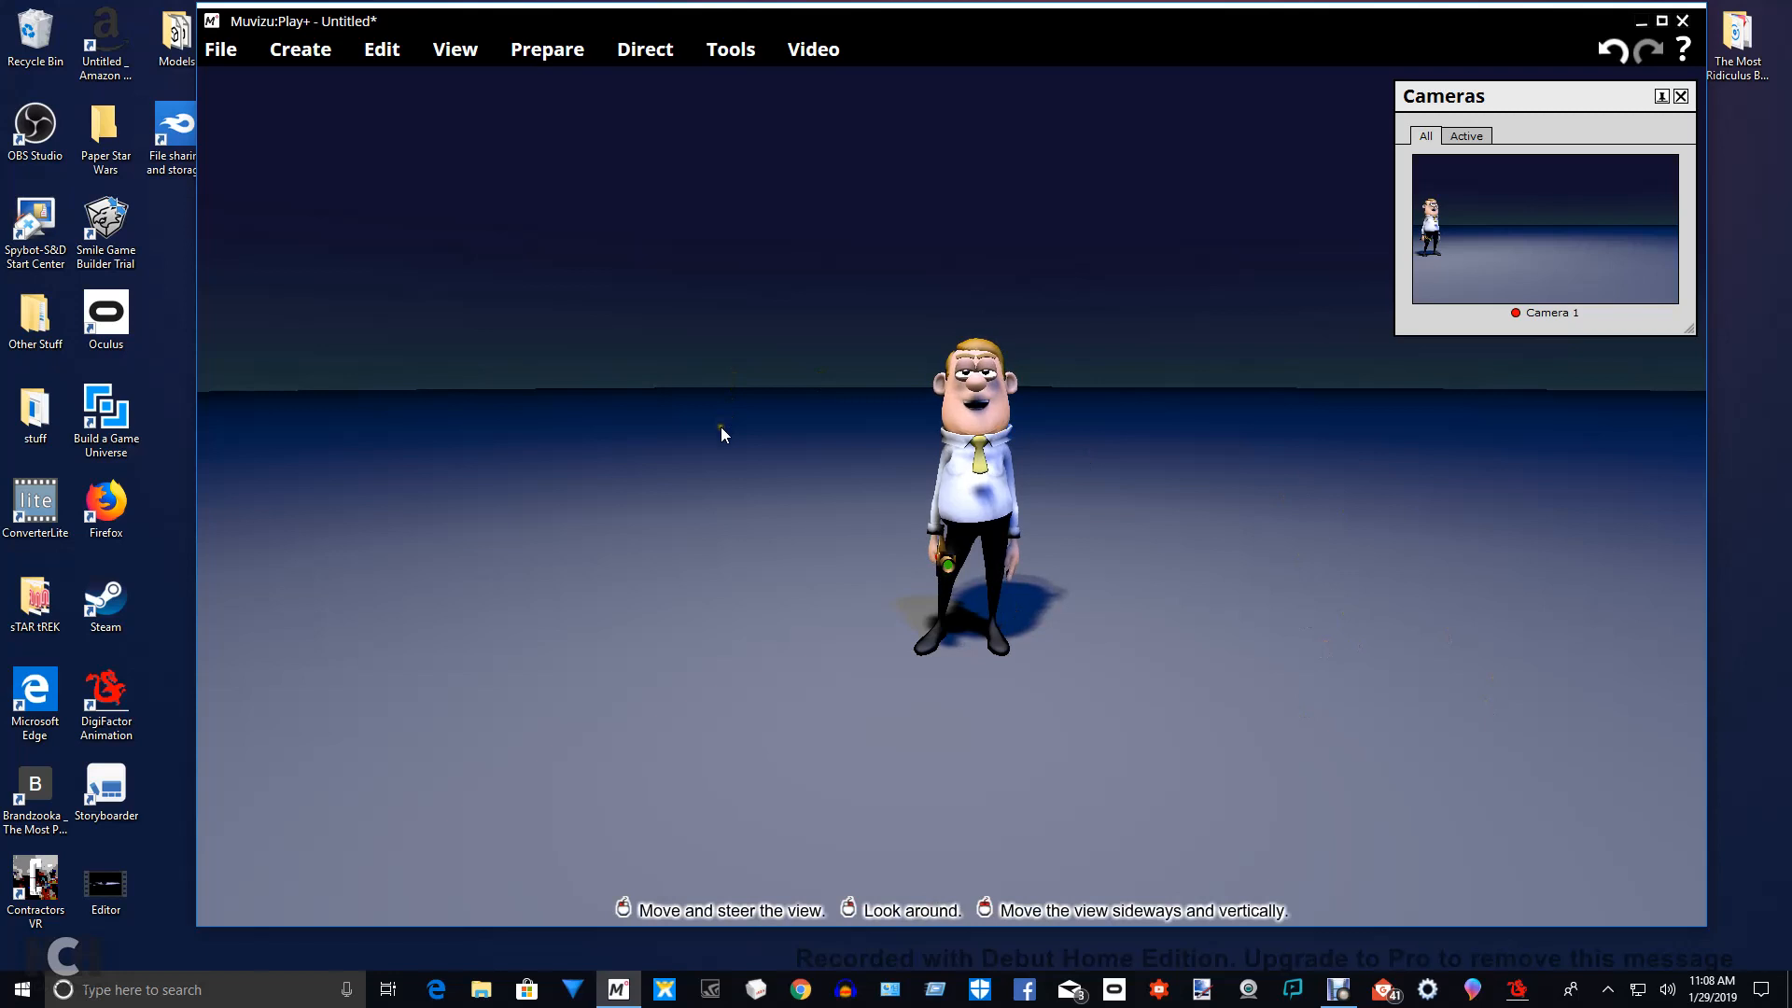
{"action": "right_click", "coordinate": [715, 467]}
{"action": "right_click_drag", "start_coordinate": [716, 467], "coordinate": [715, 466]}
{"action": "scroll", "coordinate": [743, 474], "scroll_direction": "up", "scroll_amount": 2}
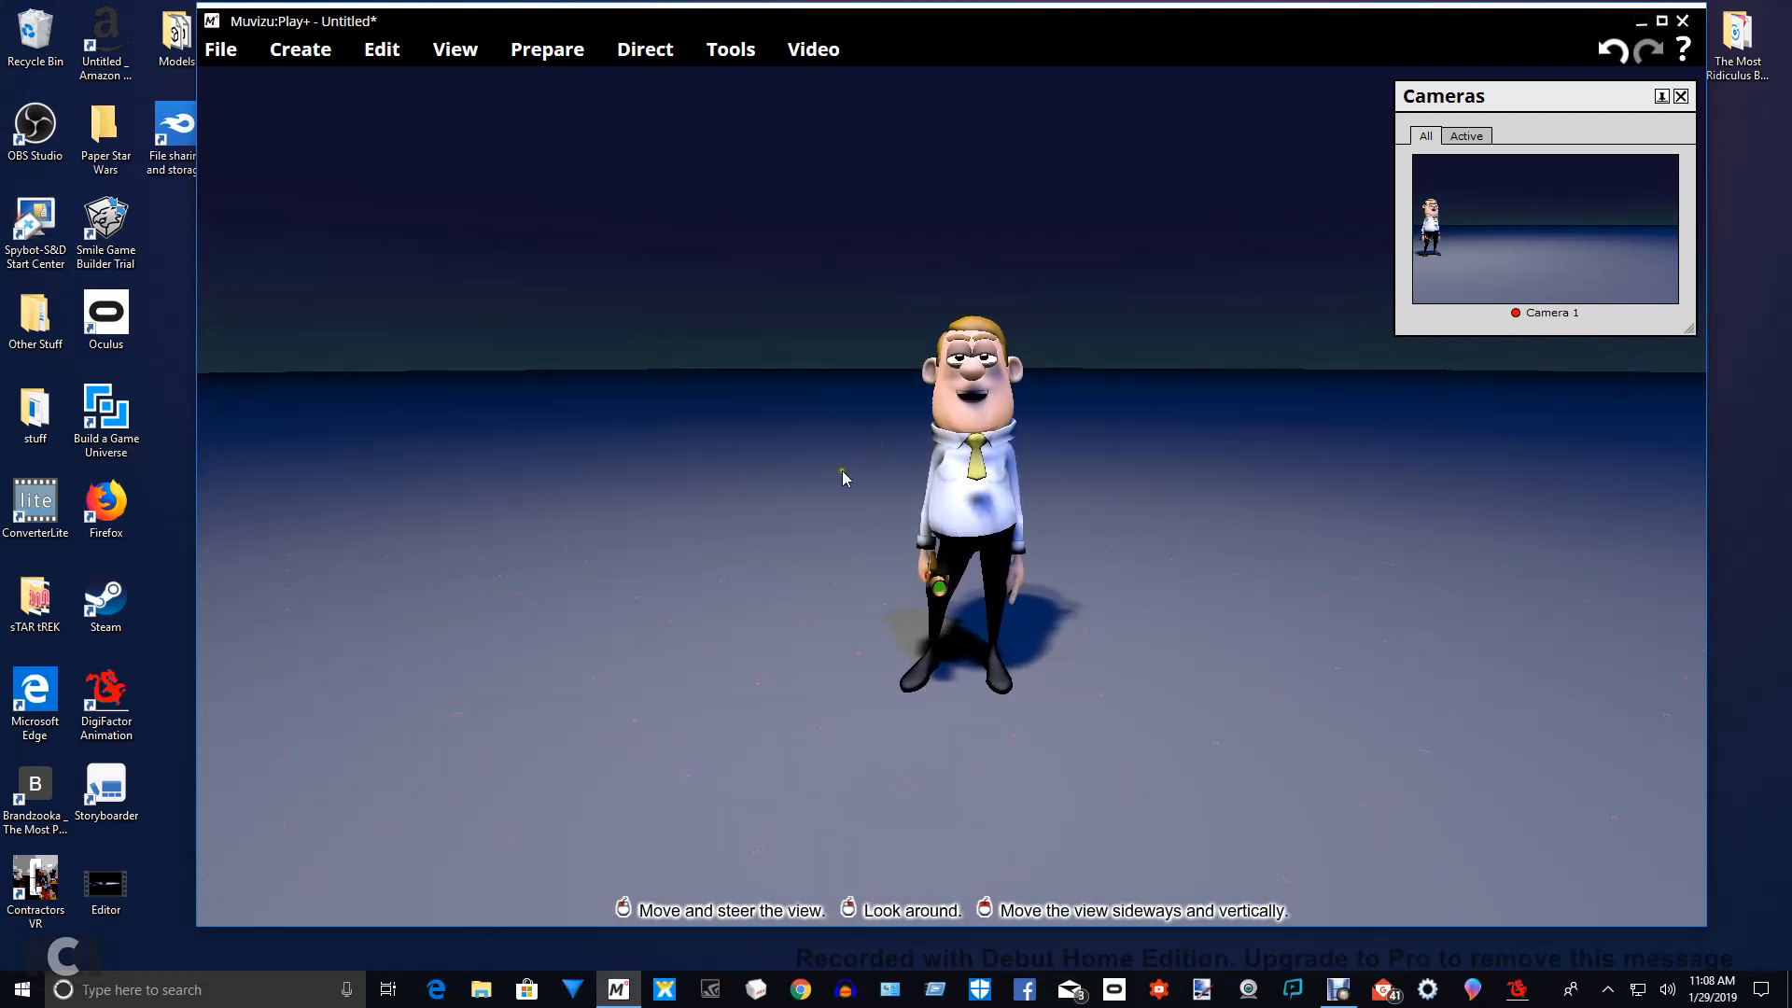
{"action": "right_click_drag", "start_coordinate": [848, 478], "coordinate": [842, 480]}
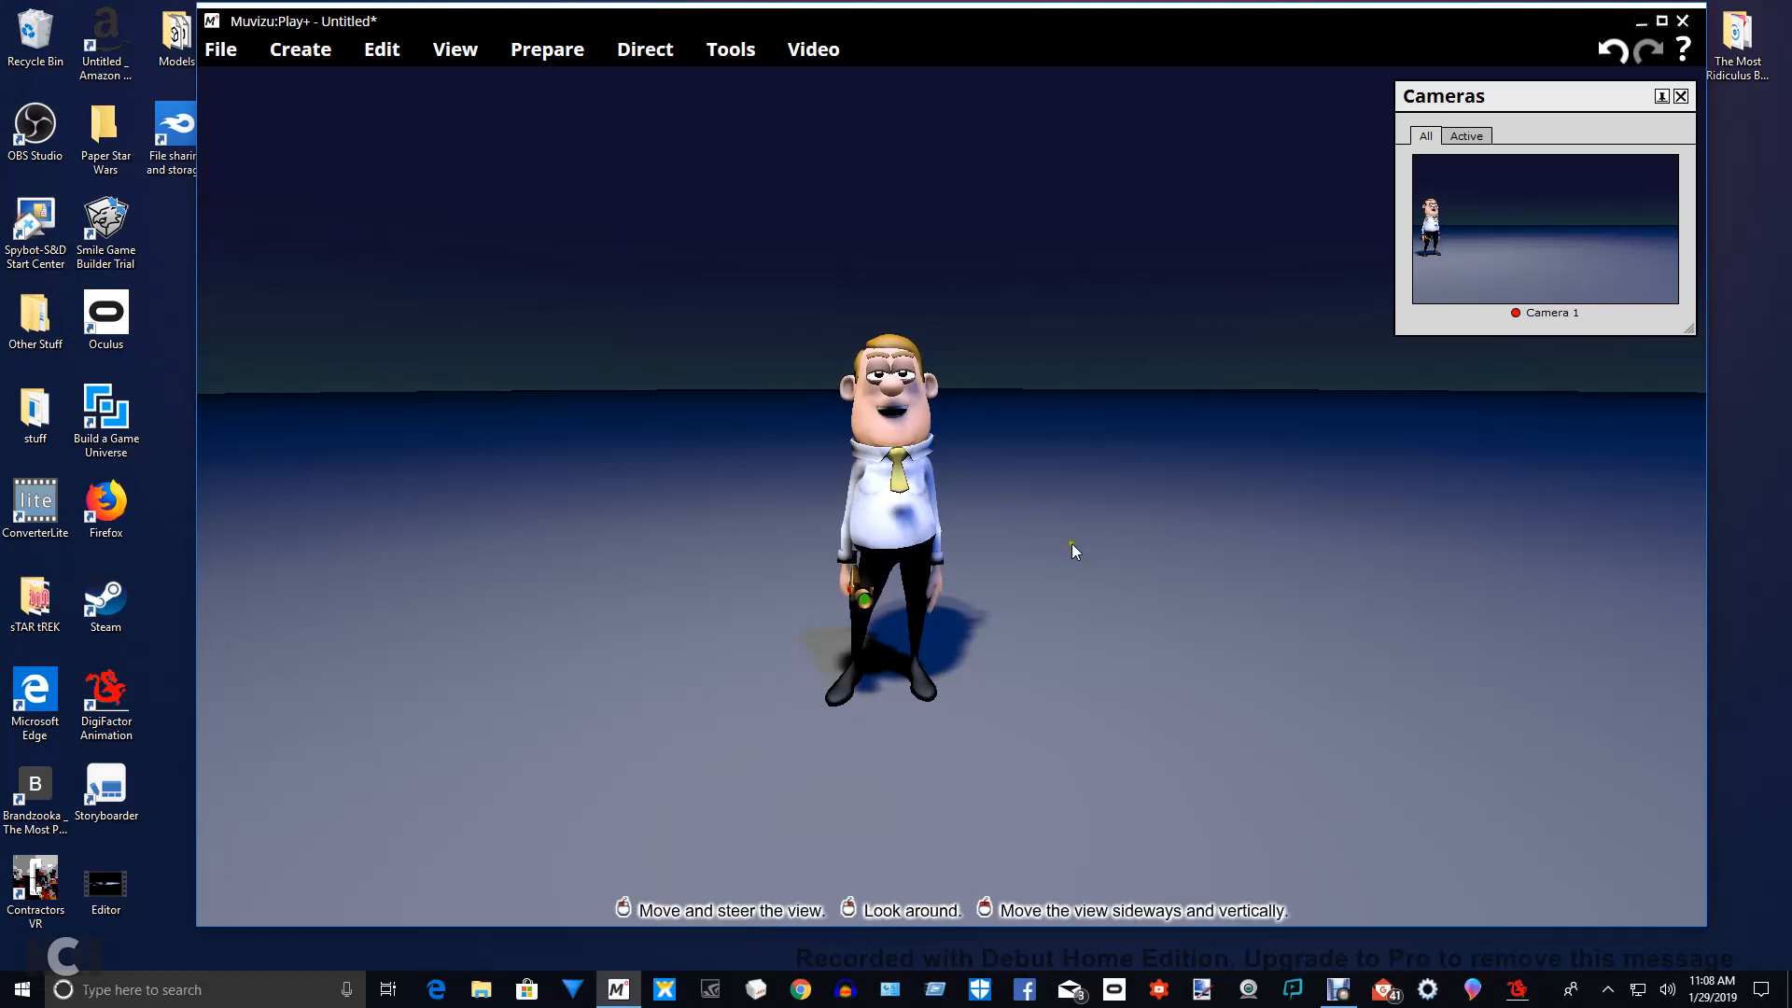
{"action": "left_click_drag", "start_coordinate": [1071, 543], "coordinate": [1071, 543]}
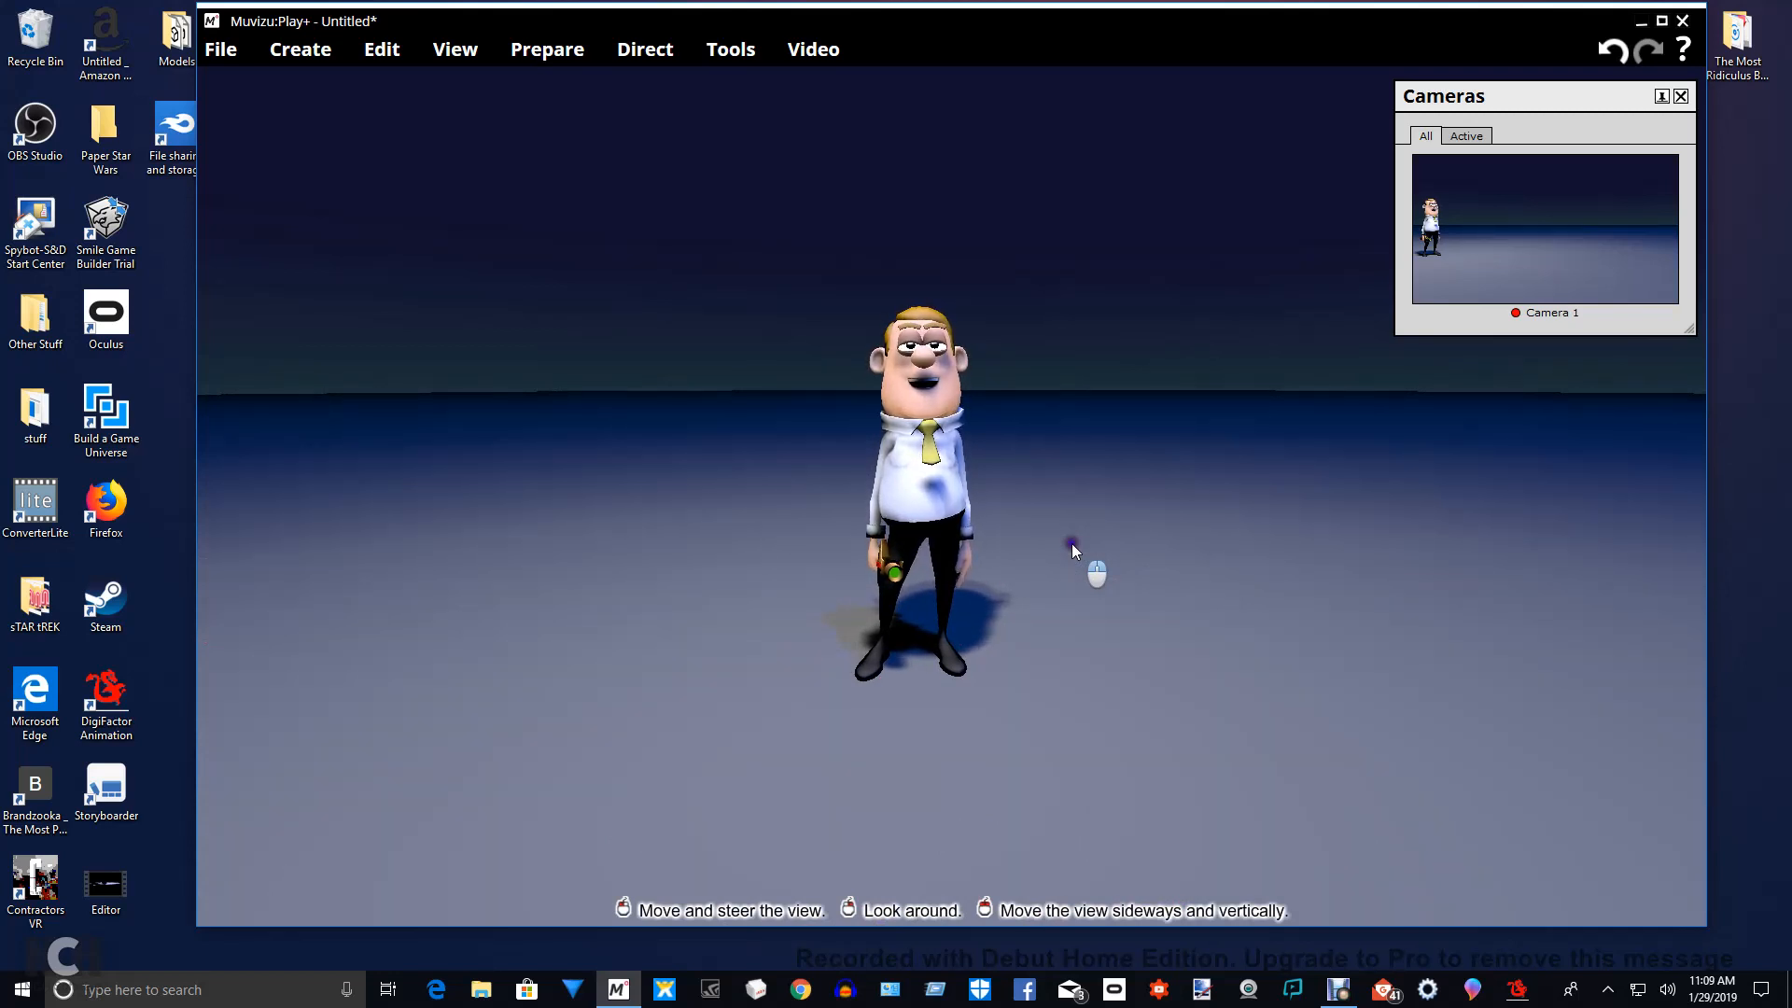
{"action": "scroll", "coordinate": [1072, 543], "scroll_direction": "down", "scroll_amount": 2}
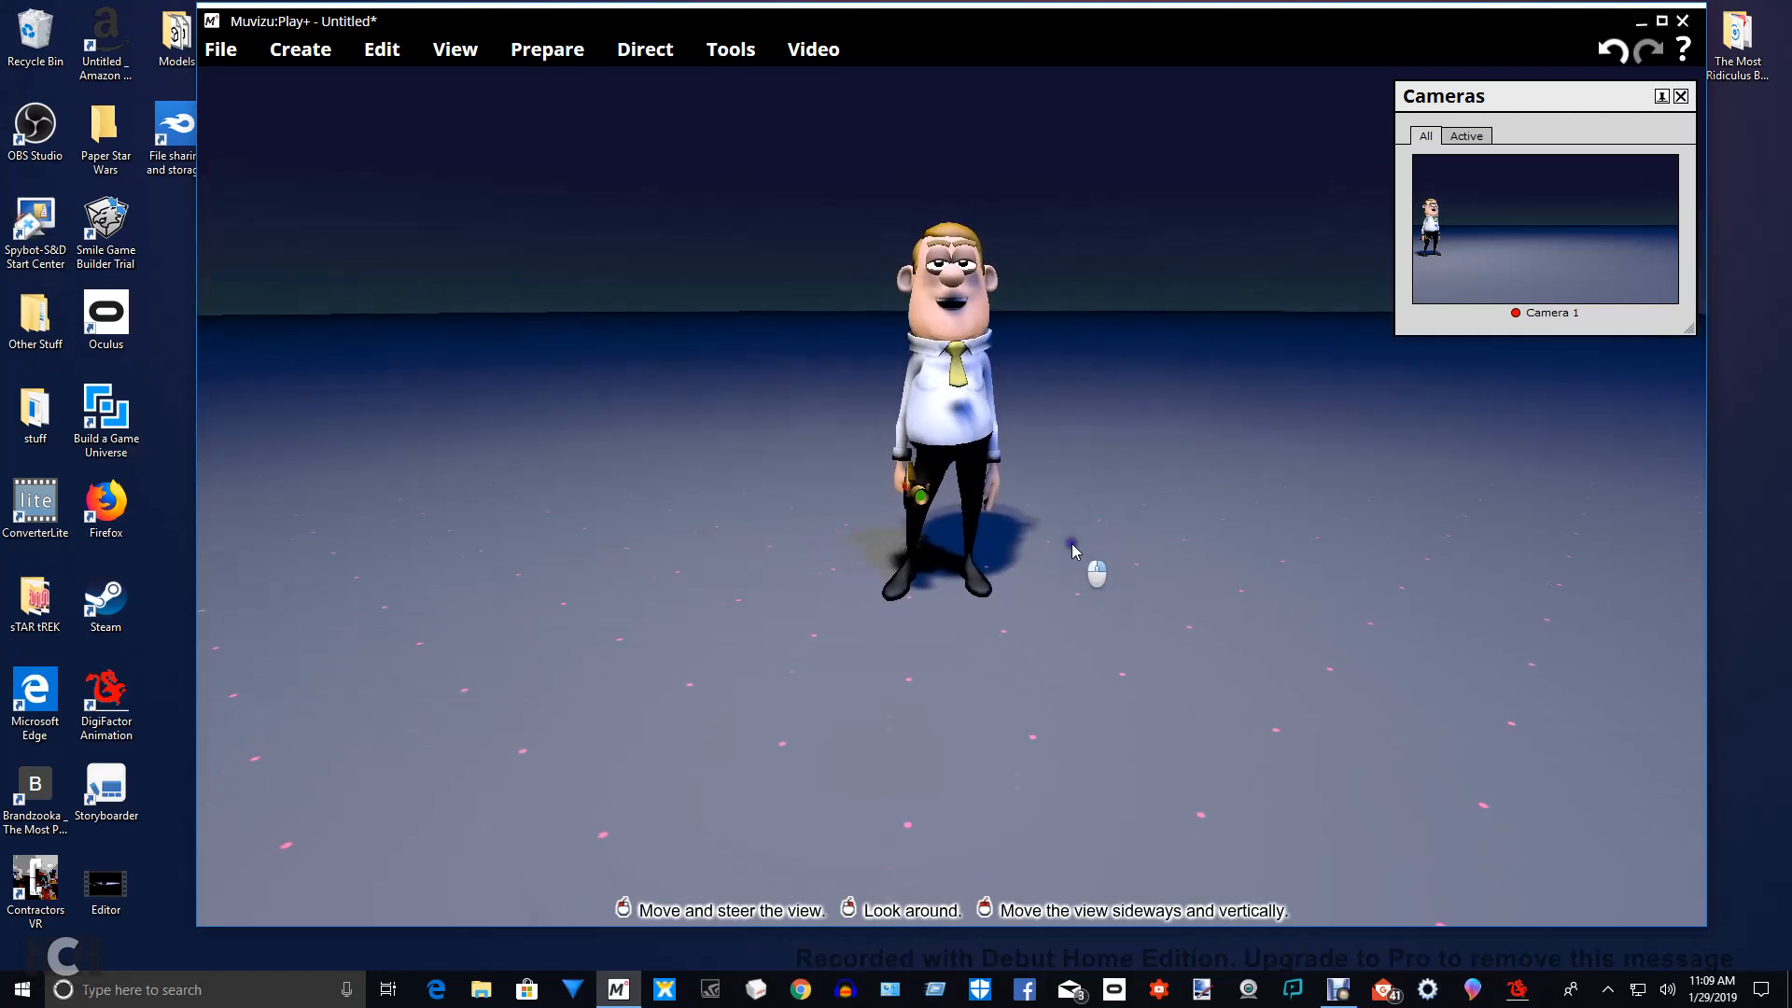
{"action": "left_click", "coordinate": [898, 451]}
{"action": "scroll", "coordinate": [1101, 509], "scroll_direction": "up", "scroll_amount": 2}
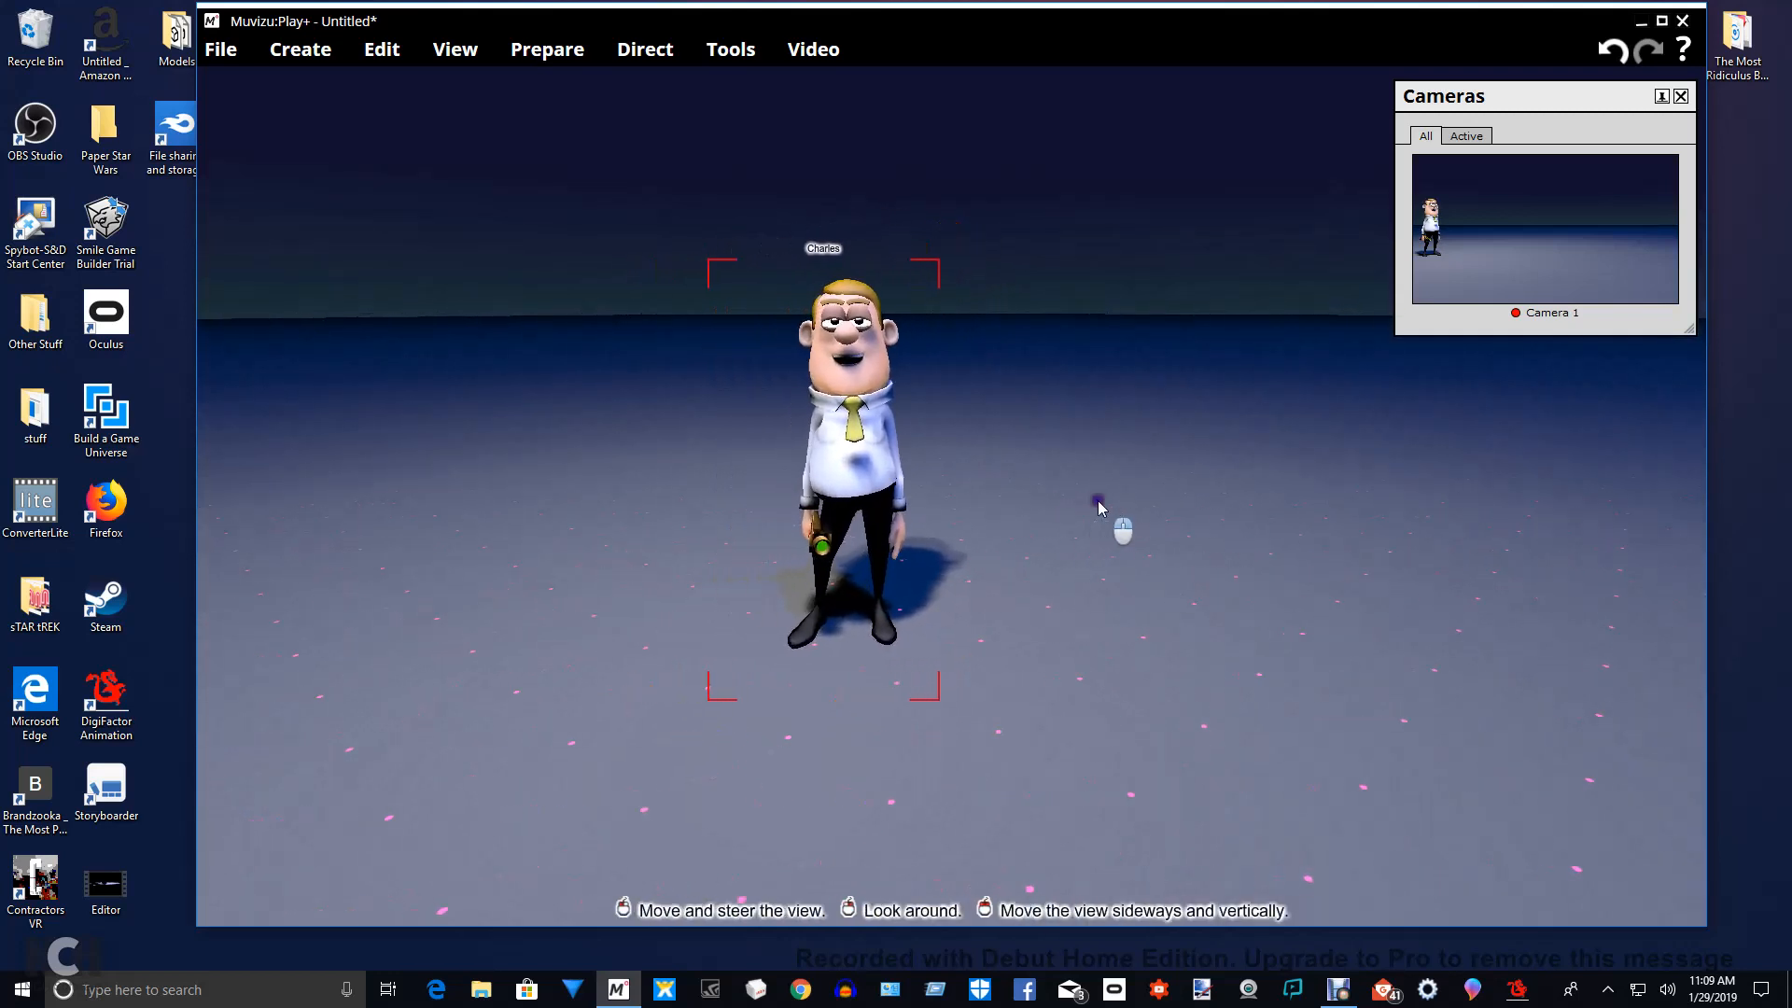
{"action": "key", "text": "Left"}
{"action": "key", "text": "Right"}
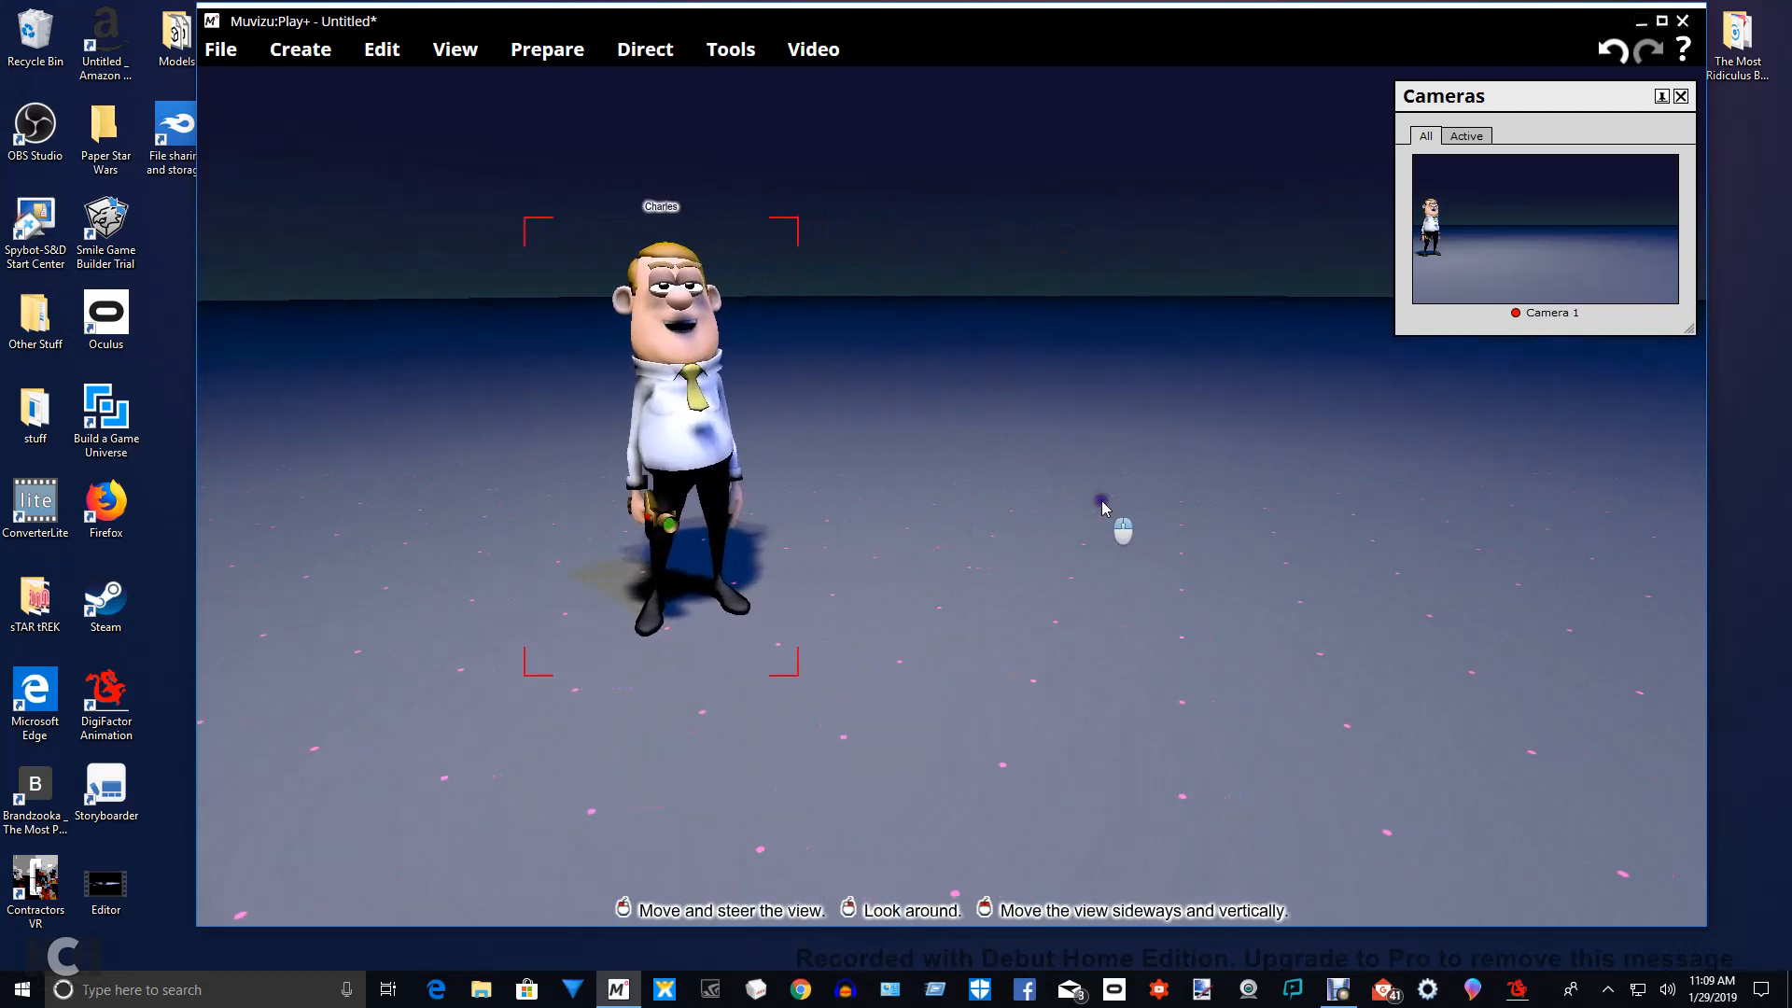
{"action": "left_click_drag", "start_coordinate": [1101, 509], "coordinate": [1176, 634]}
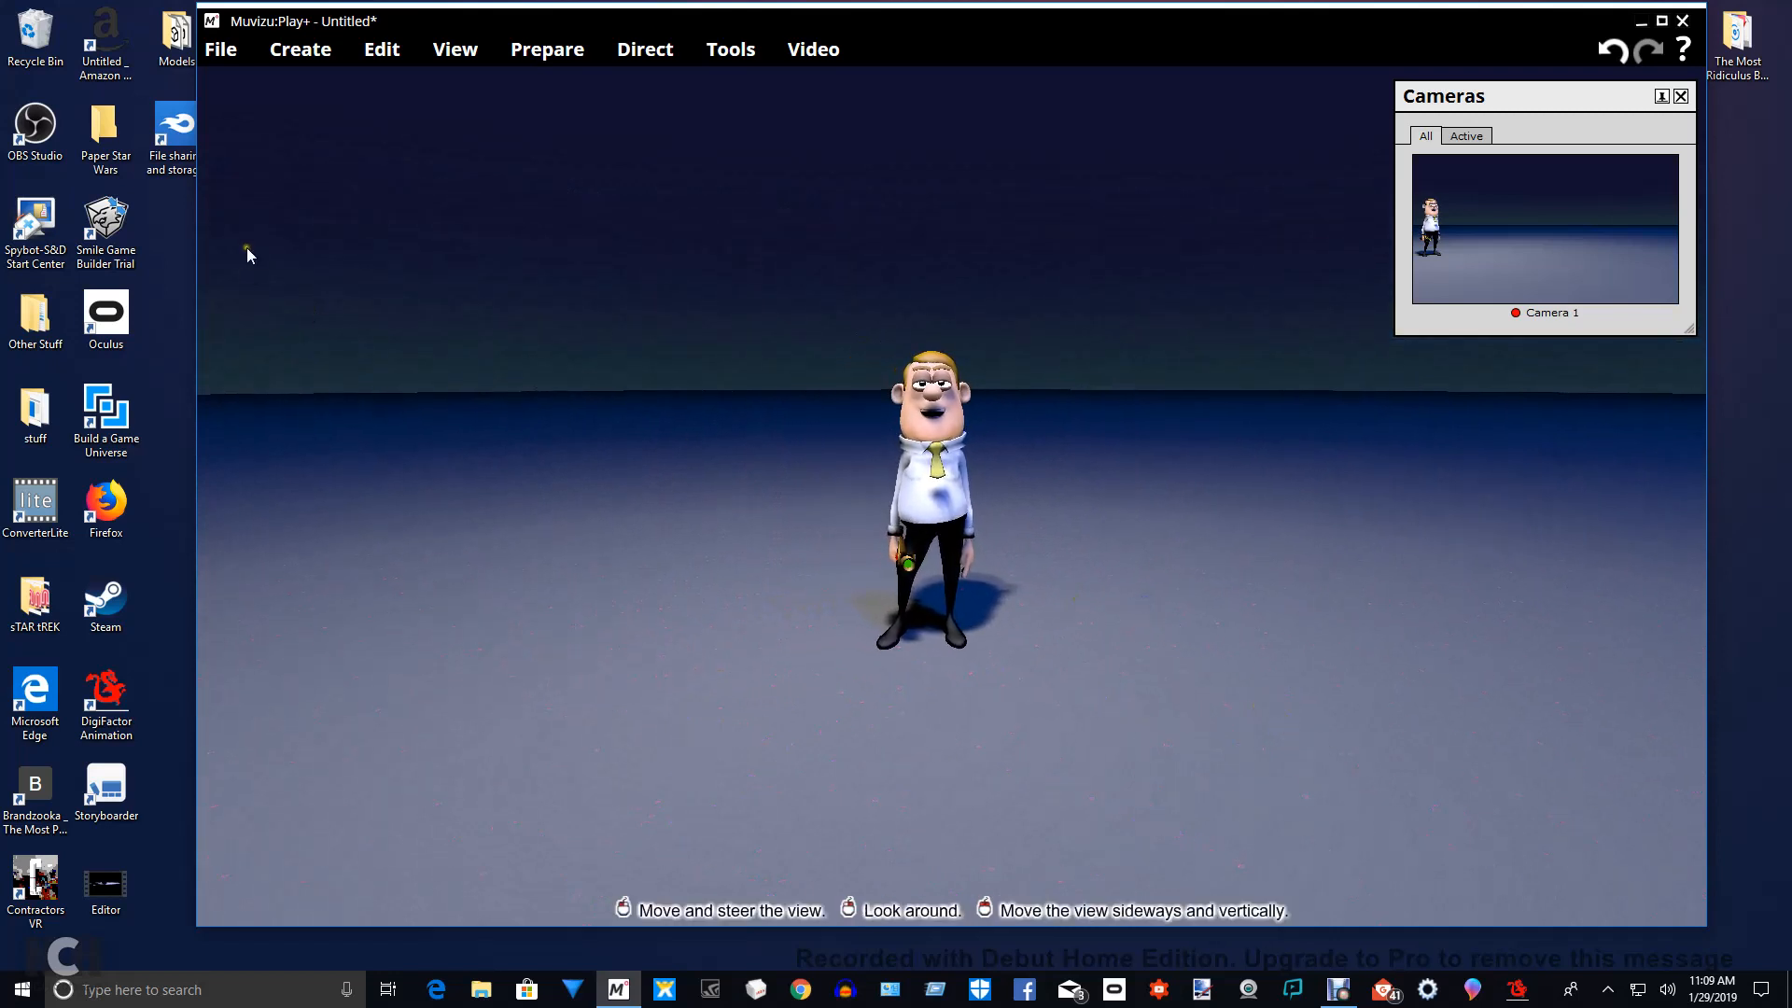
Choose Laser Blade Yellow.ase from the Sci Fi Laser Swords folder as a new object to import.
{"action": "left_click", "coordinate": [295, 50]}
{"action": "left_click", "coordinate": [321, 342]}
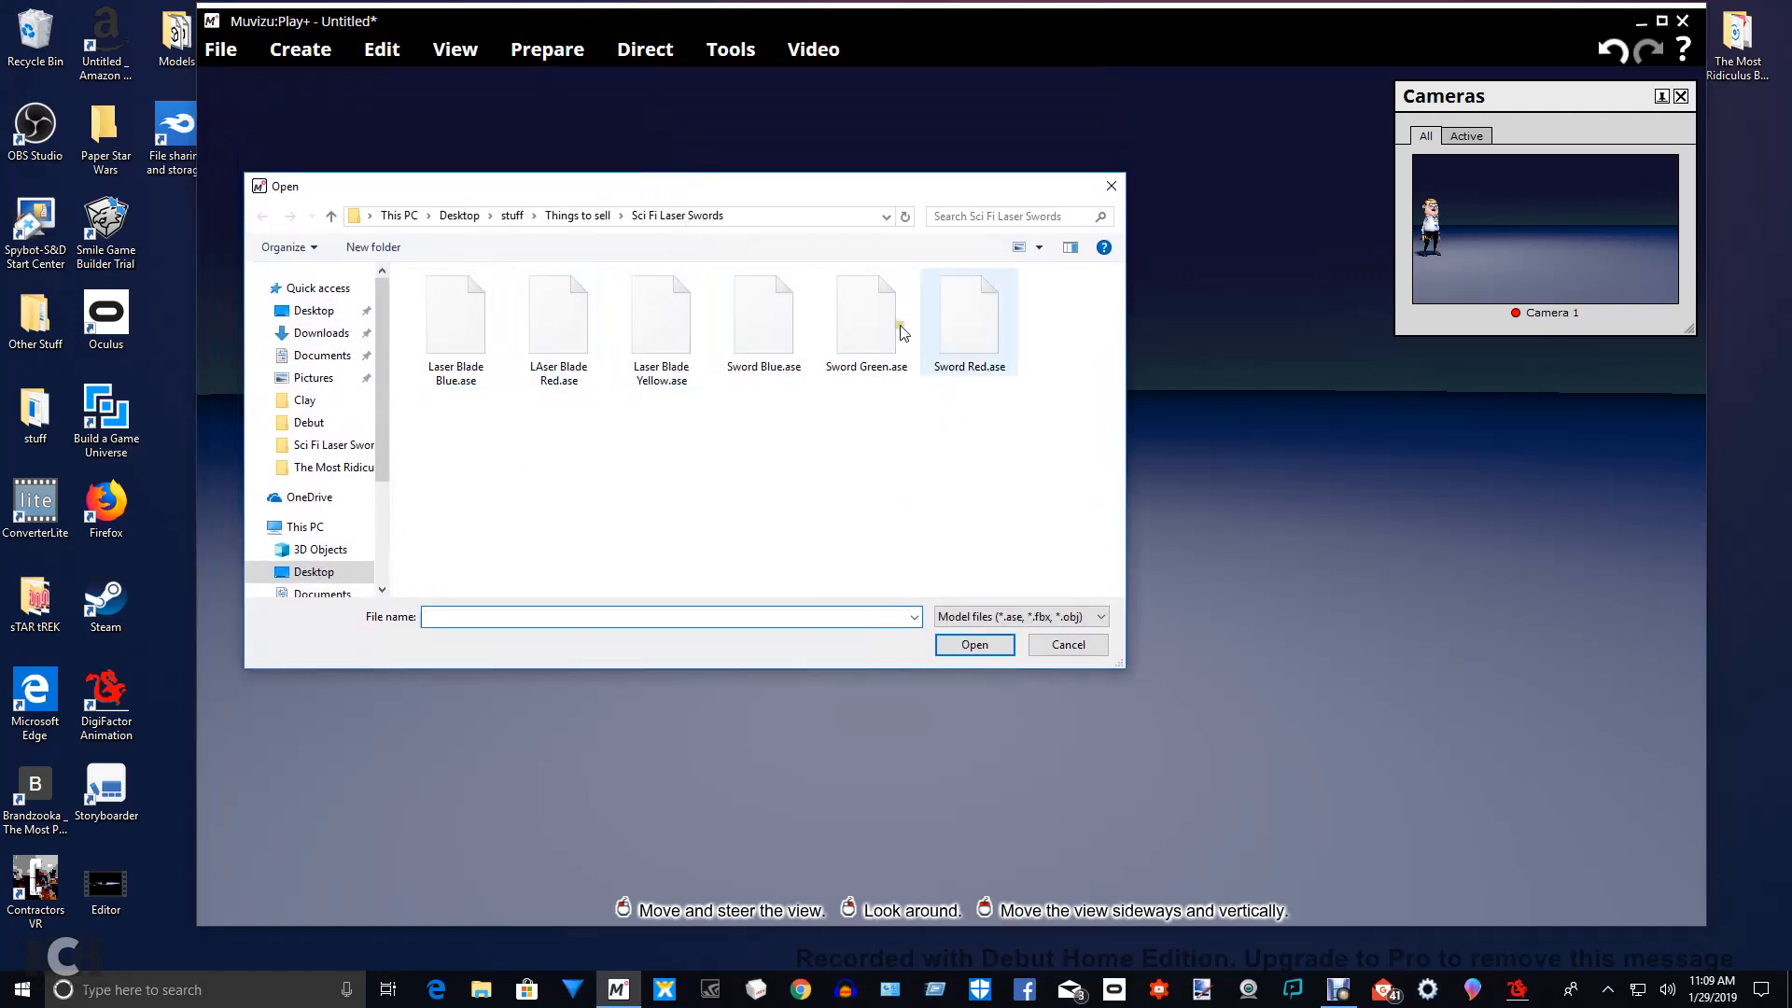
{"action": "left_click", "coordinate": [658, 336]}
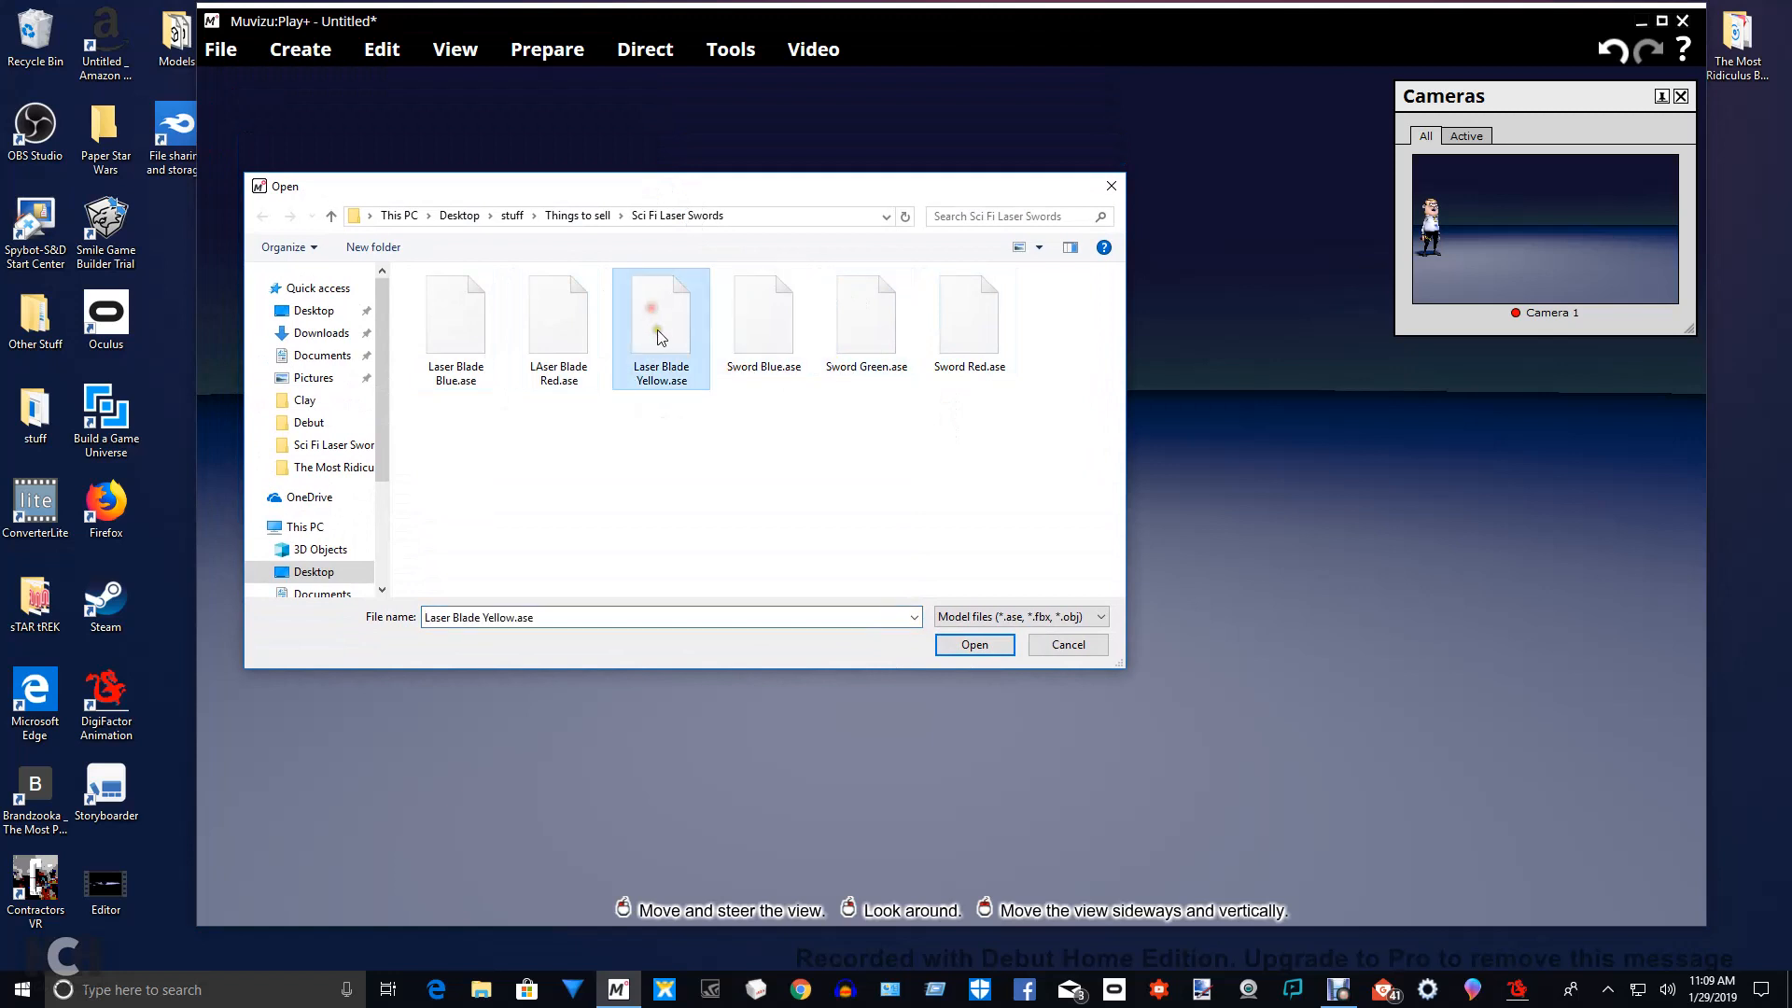
{"action": "left_click_drag", "start_coordinate": [756, 193], "coordinate": [764, 149]}
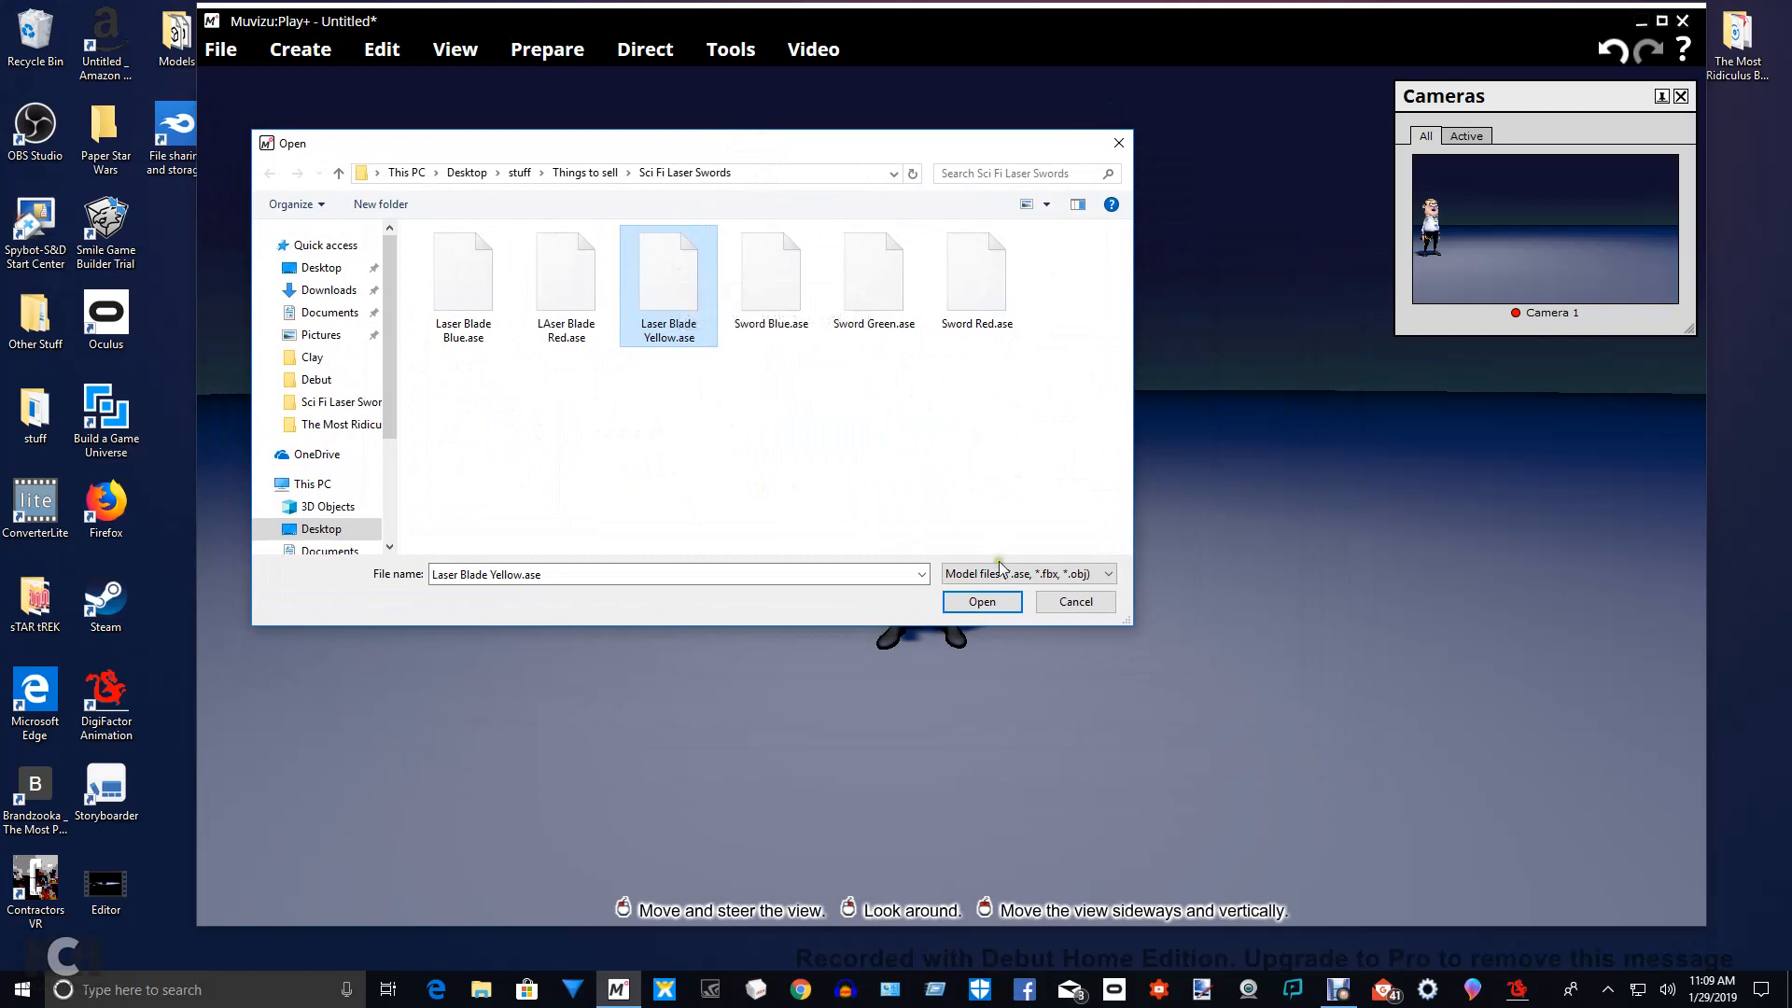
{"action": "left_click", "coordinate": [1005, 605]}
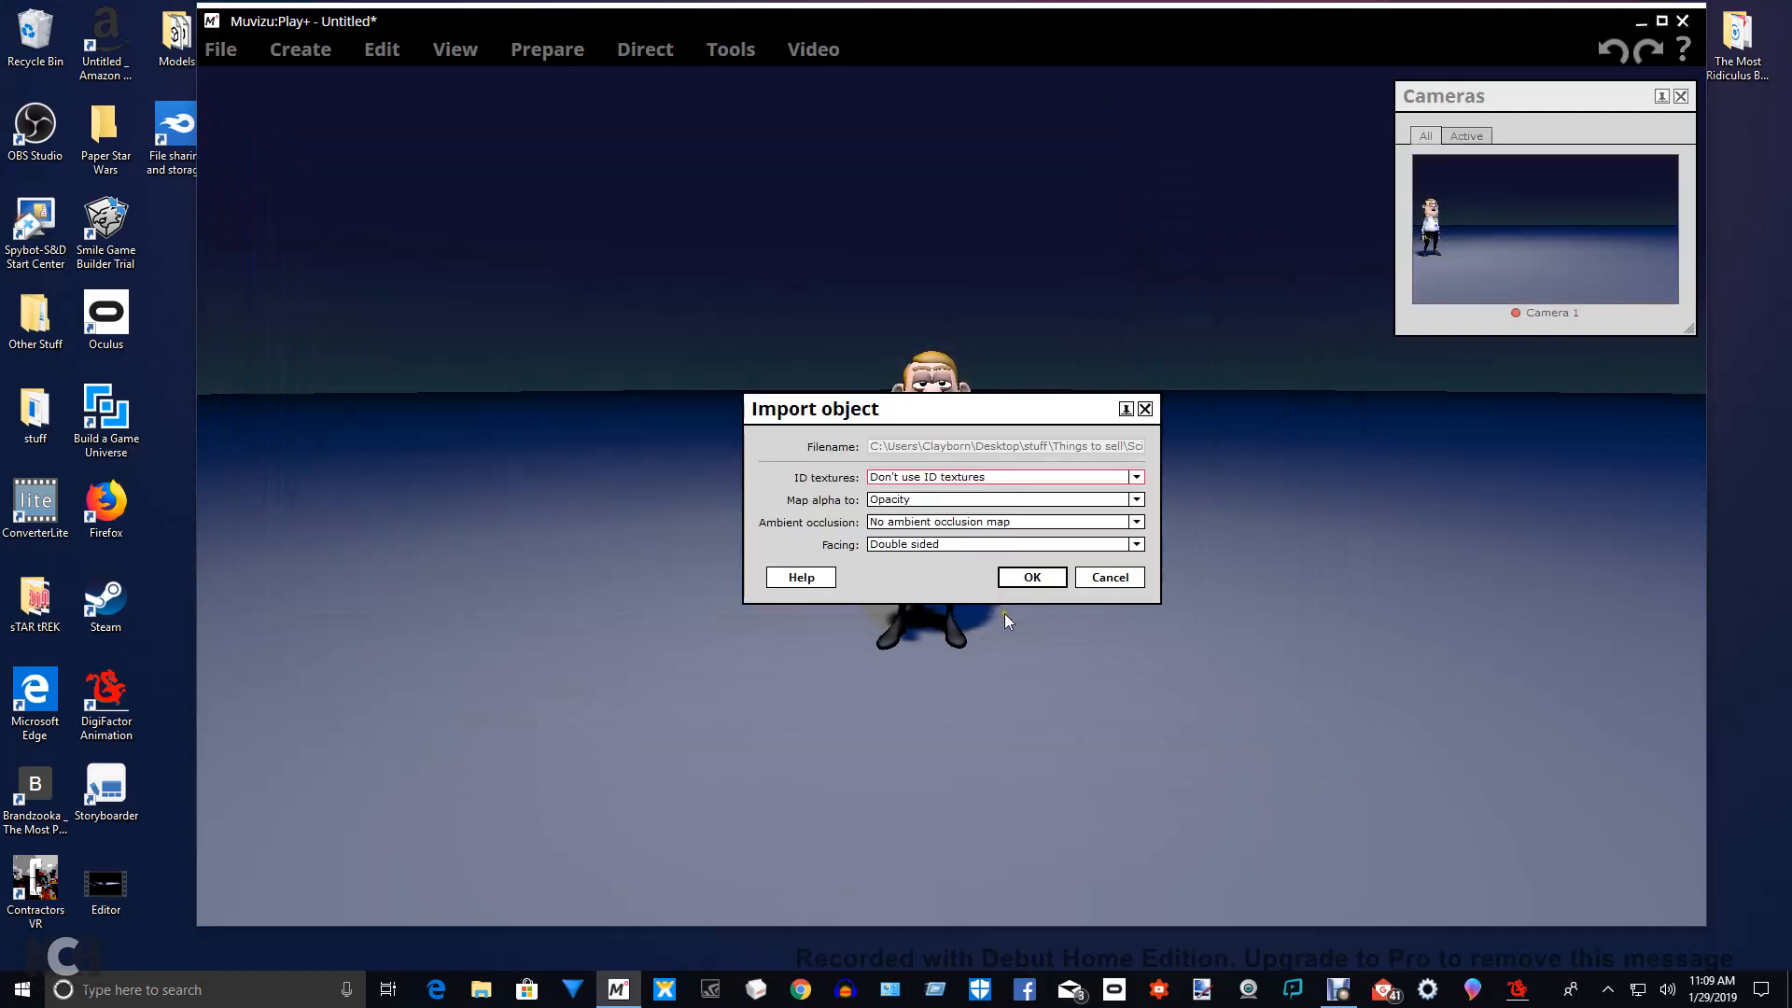
Import the blade with alpha mapped to Opacity and Double sided facing, and place it on the floor beside the character.
{"action": "left_click_drag", "start_coordinate": [980, 410], "coordinate": [826, 291]}
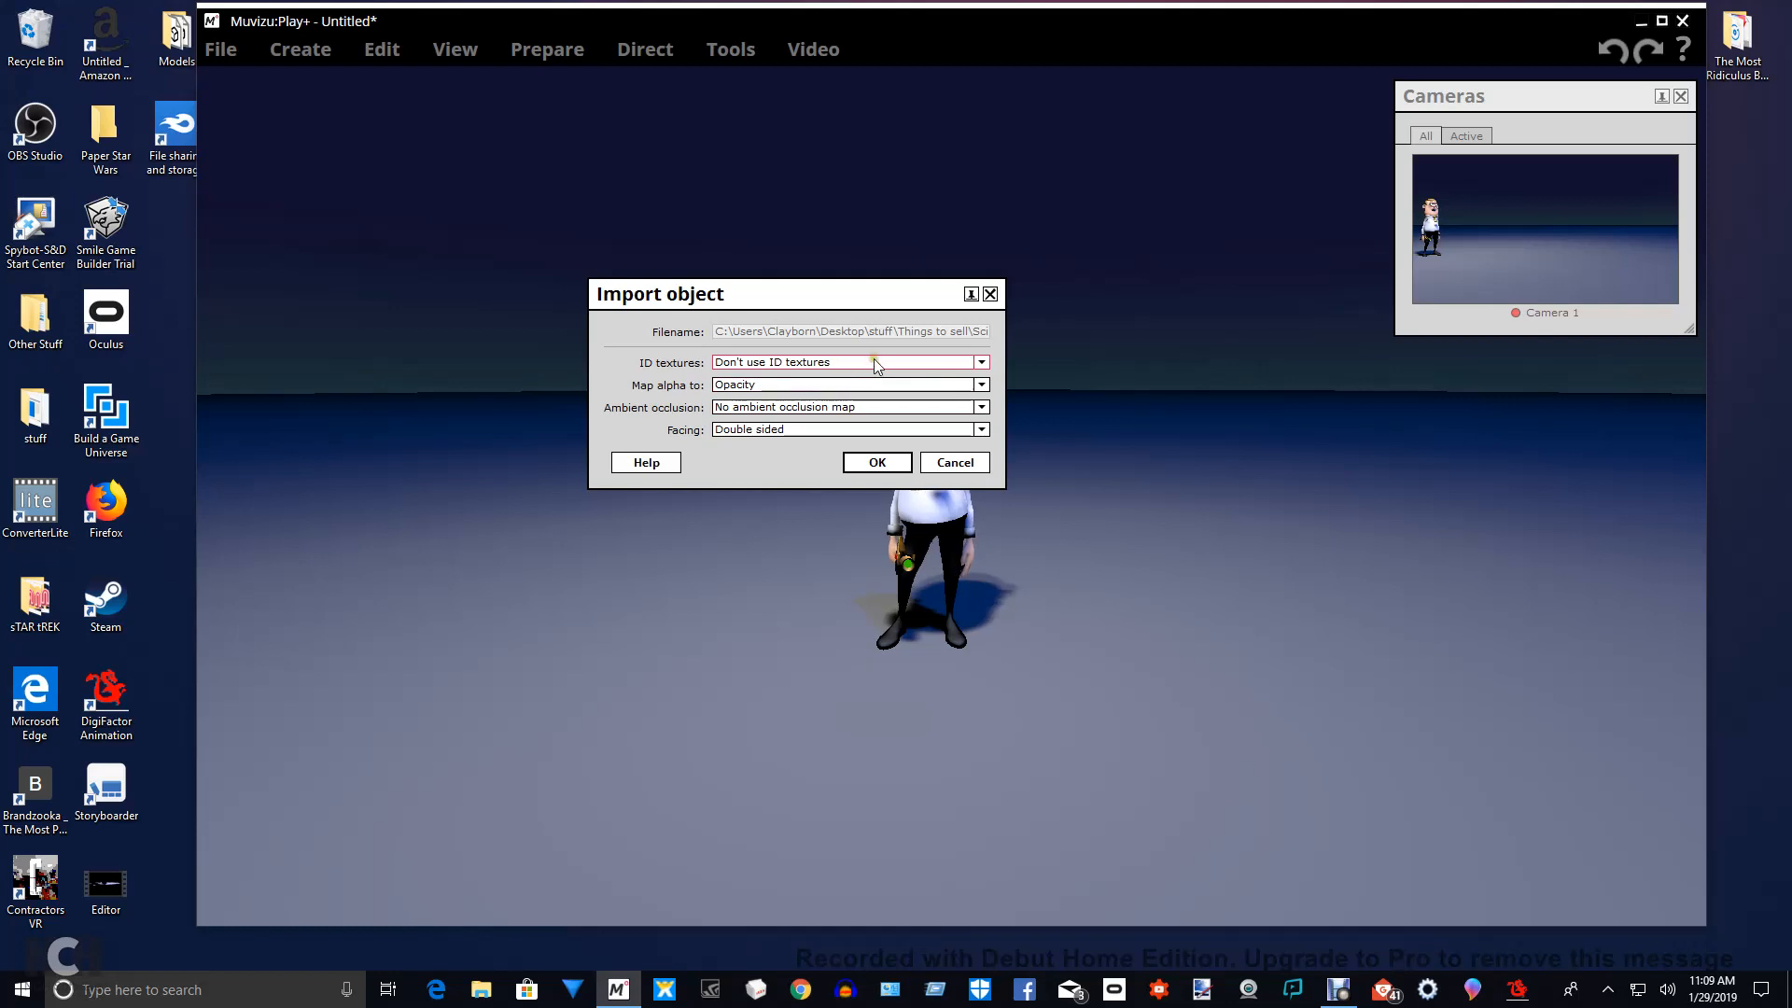
{"action": "left_click", "coordinate": [732, 385]}
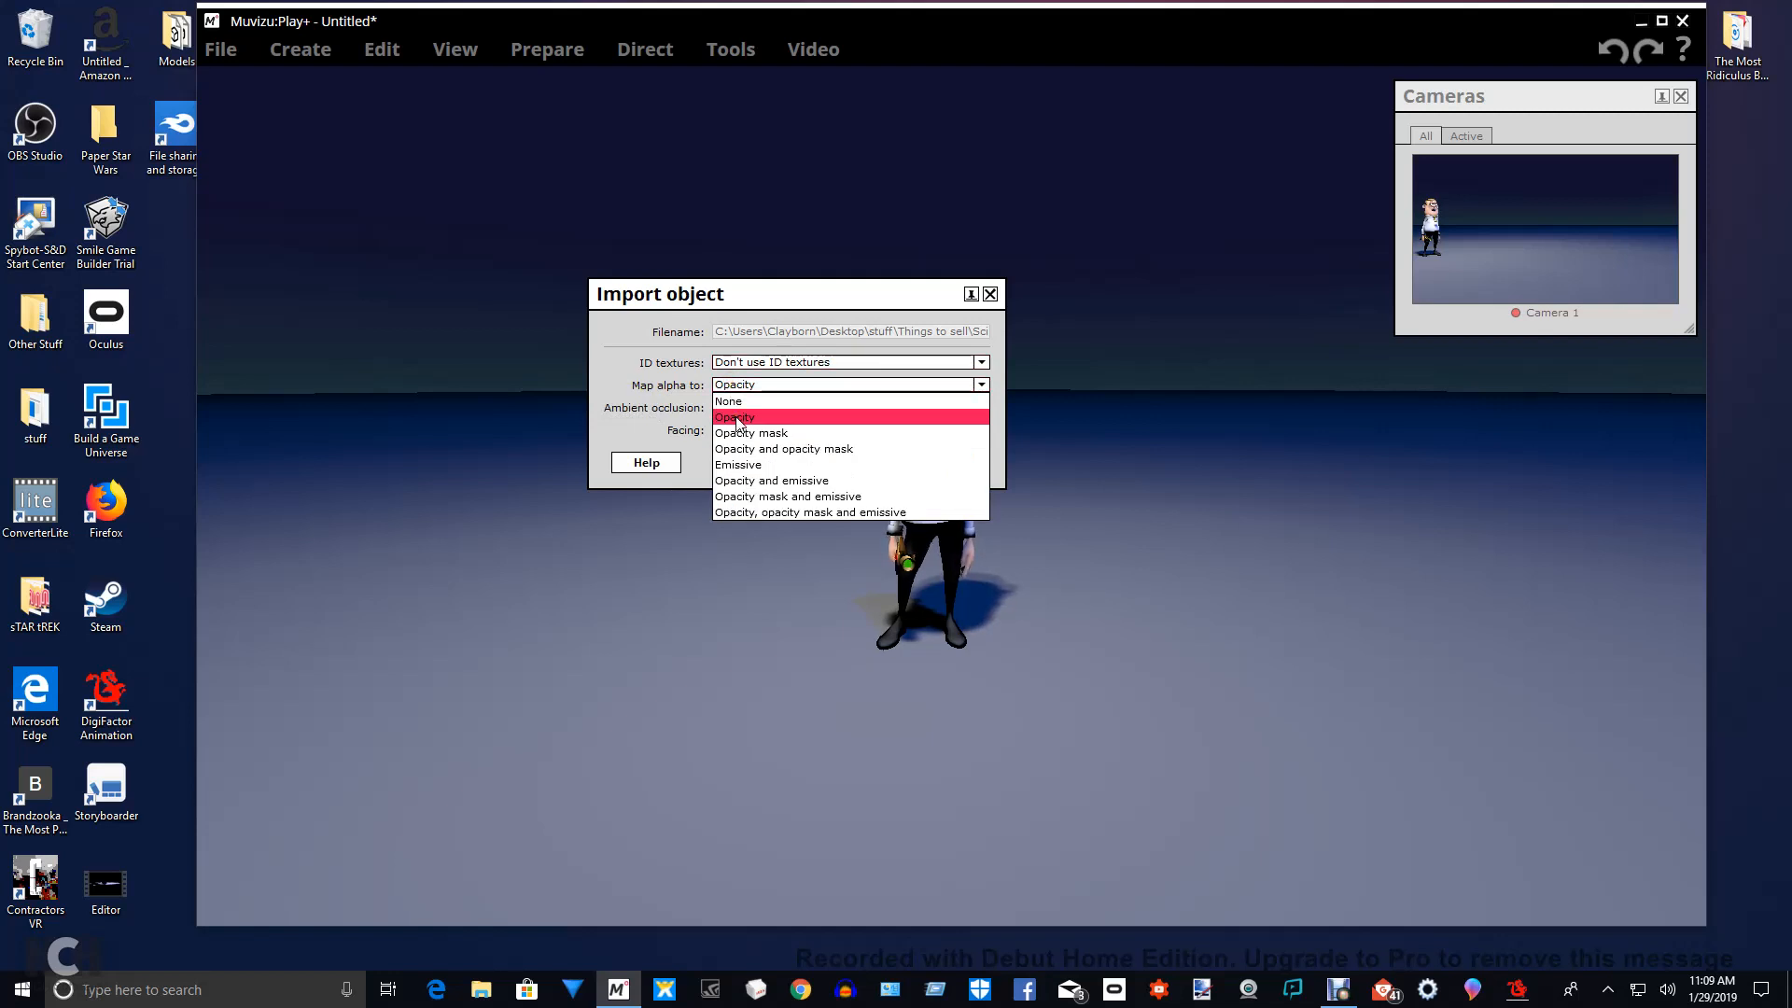
{"action": "left_click", "coordinate": [738, 418]}
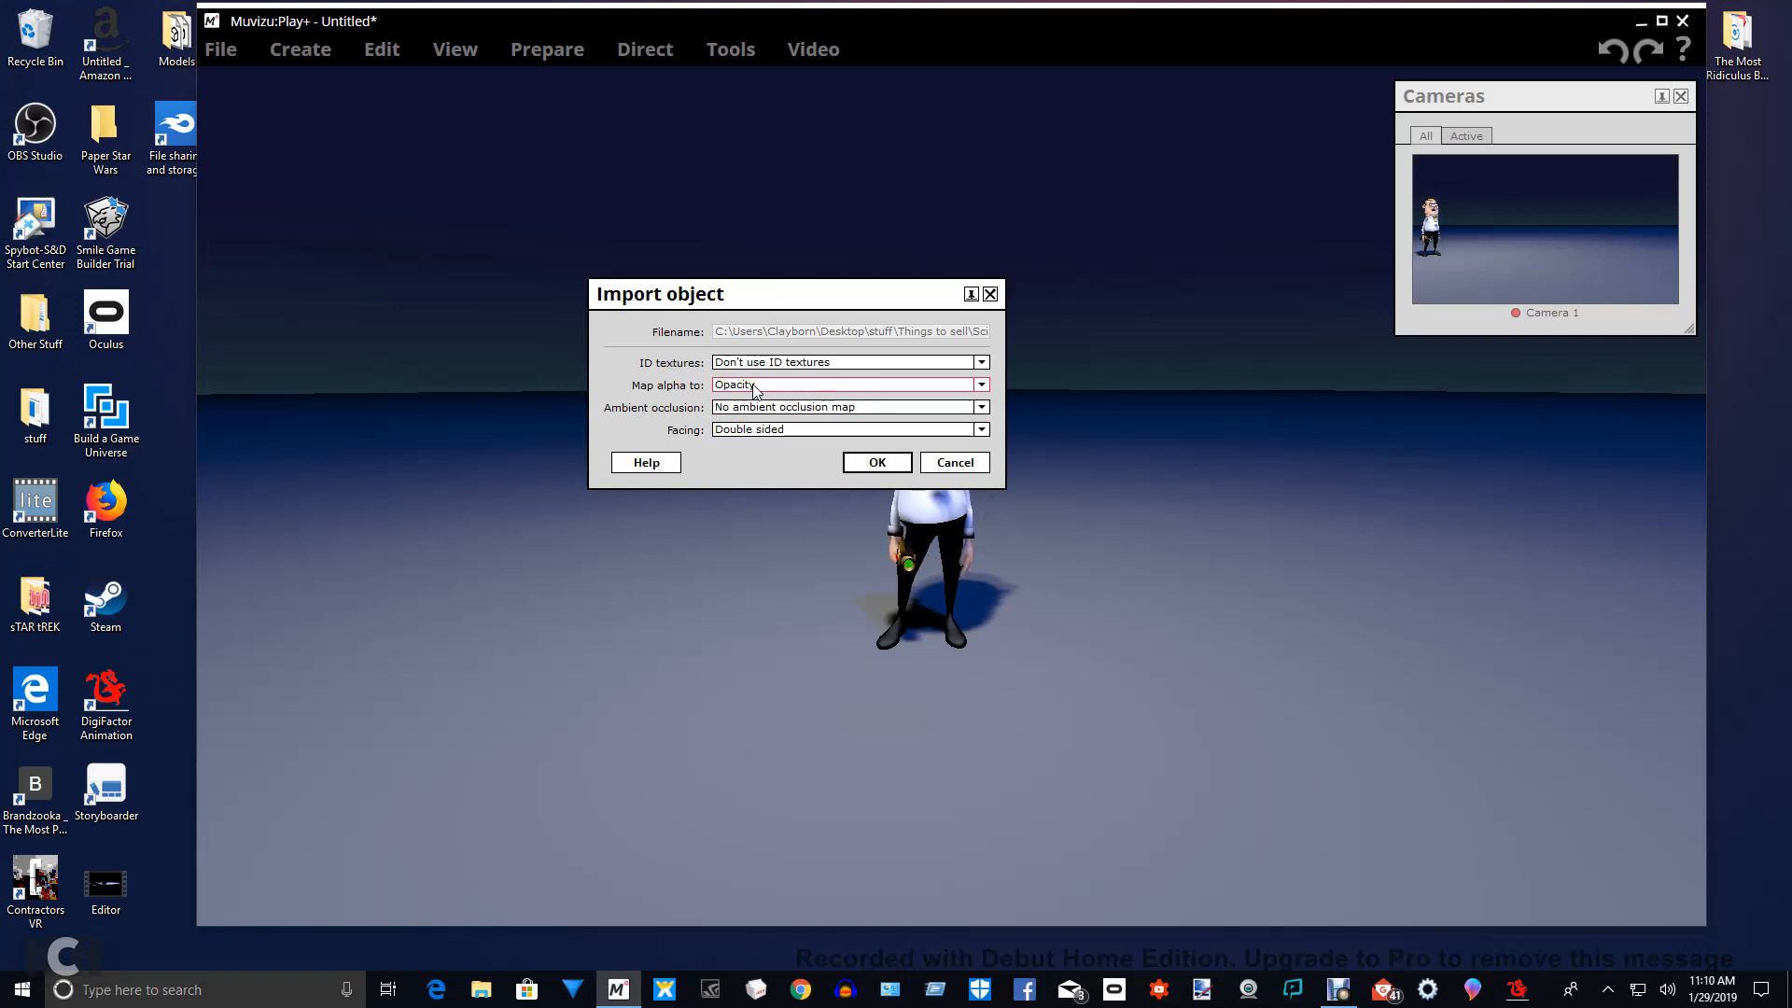
{"action": "left_click_drag", "start_coordinate": [794, 299], "coordinate": [899, 223]}
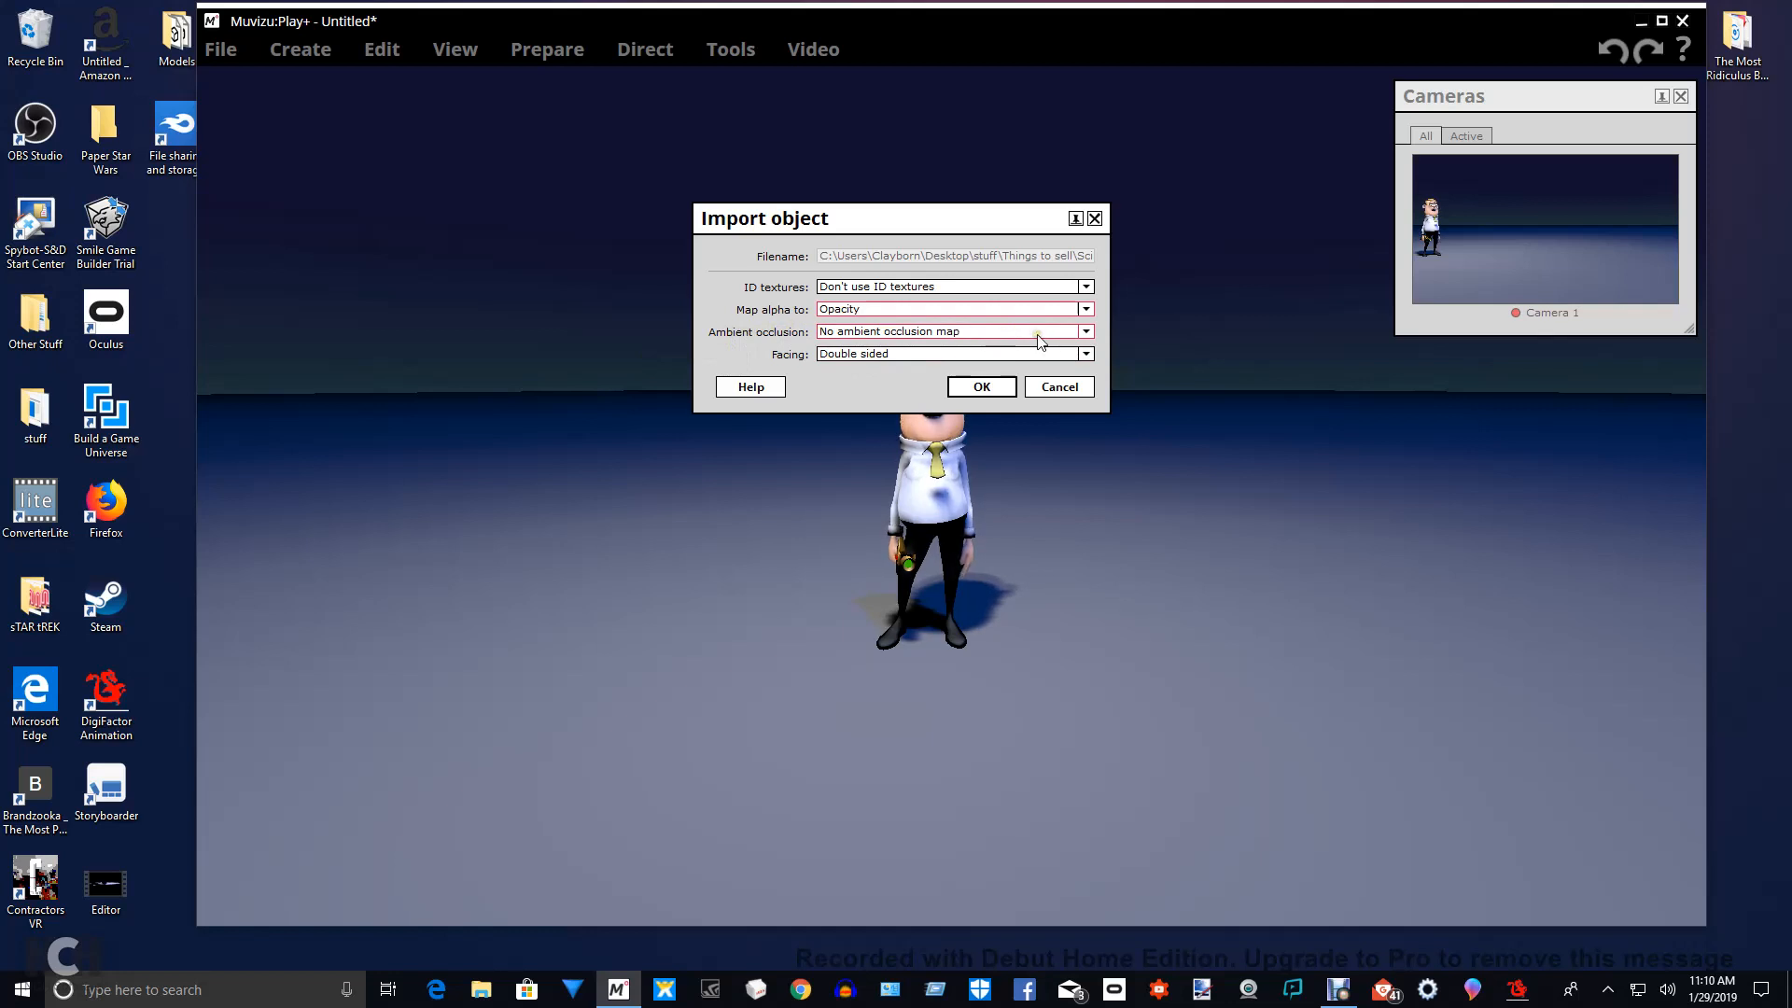
{"action": "left_click", "coordinate": [852, 356]}
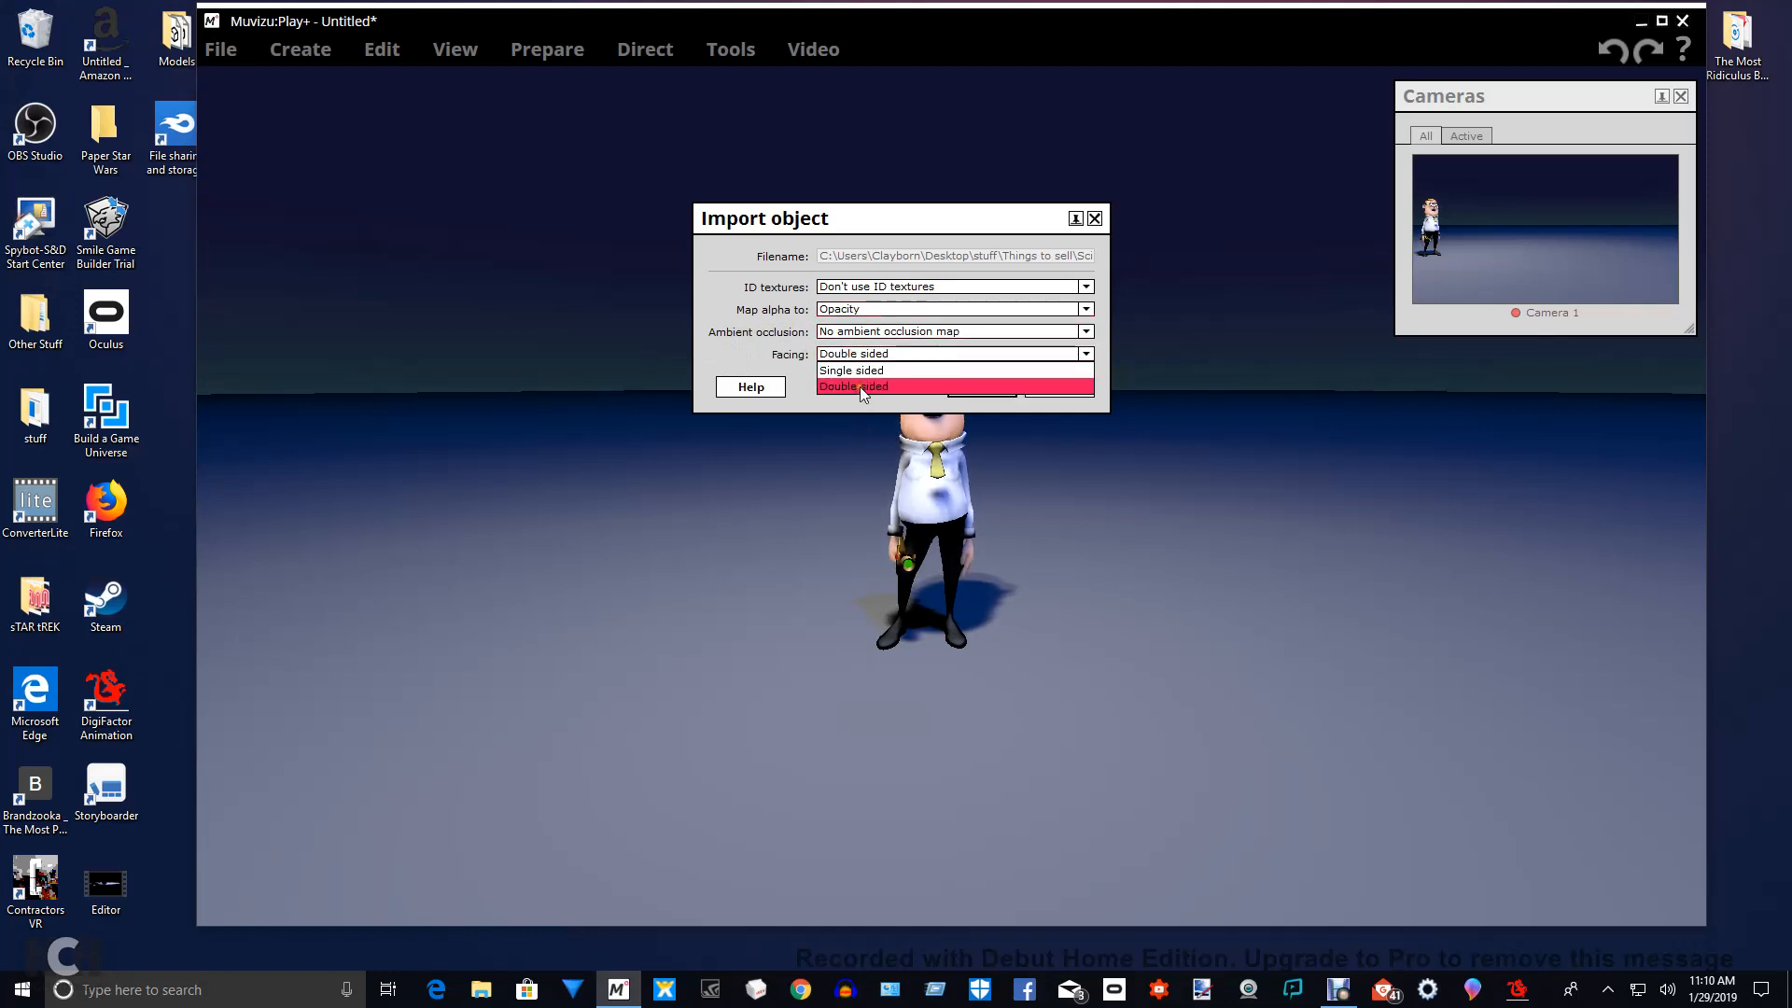
{"action": "left_click", "coordinate": [859, 386]}
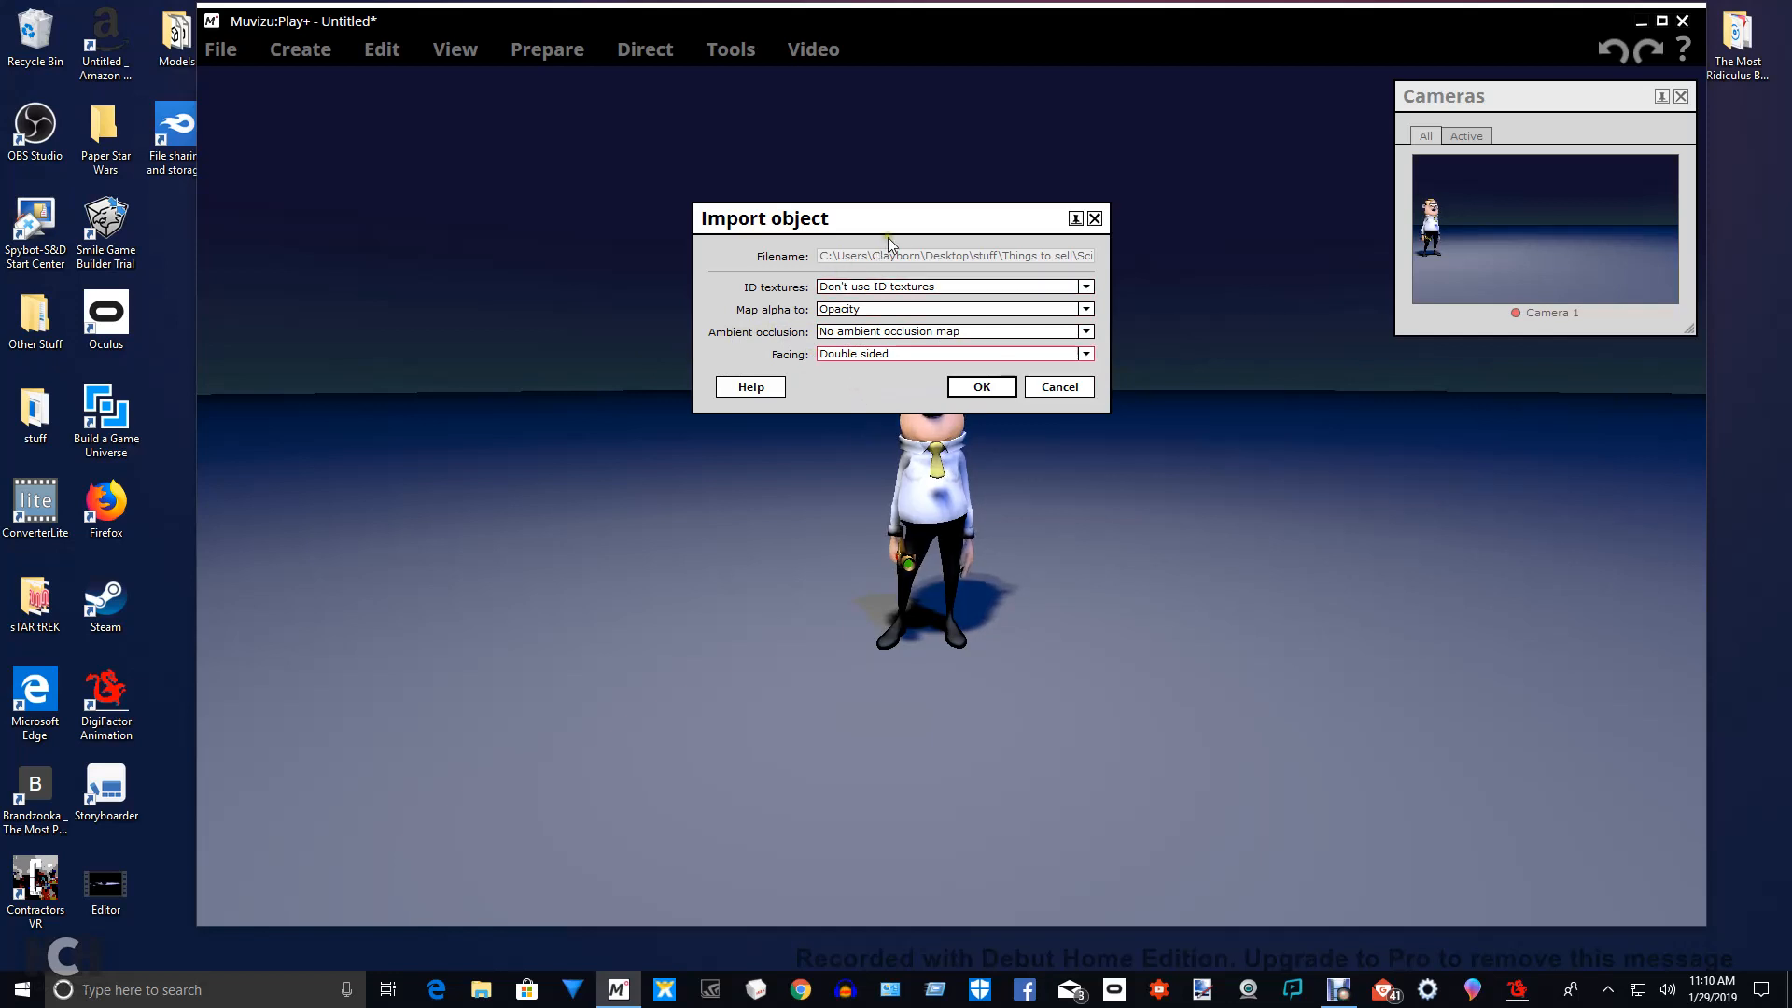
{"action": "left_click_drag", "start_coordinate": [903, 227], "coordinate": [795, 196]}
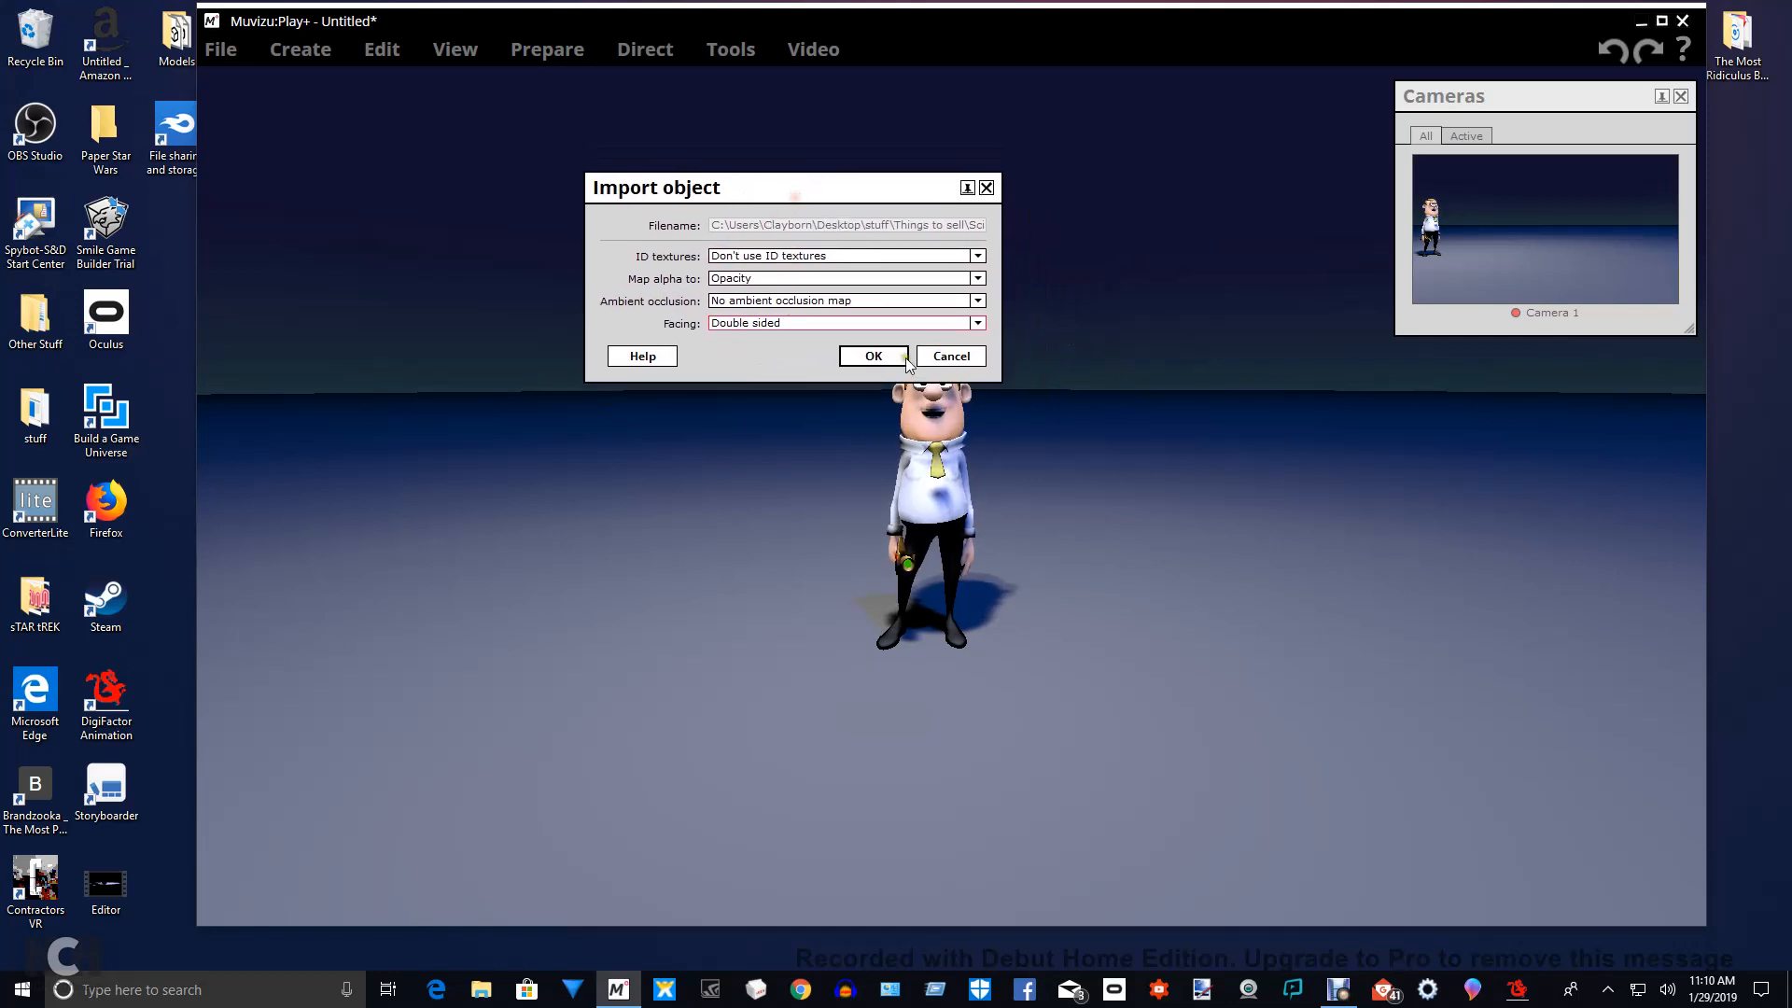
{"action": "left_click", "coordinate": [873, 356]}
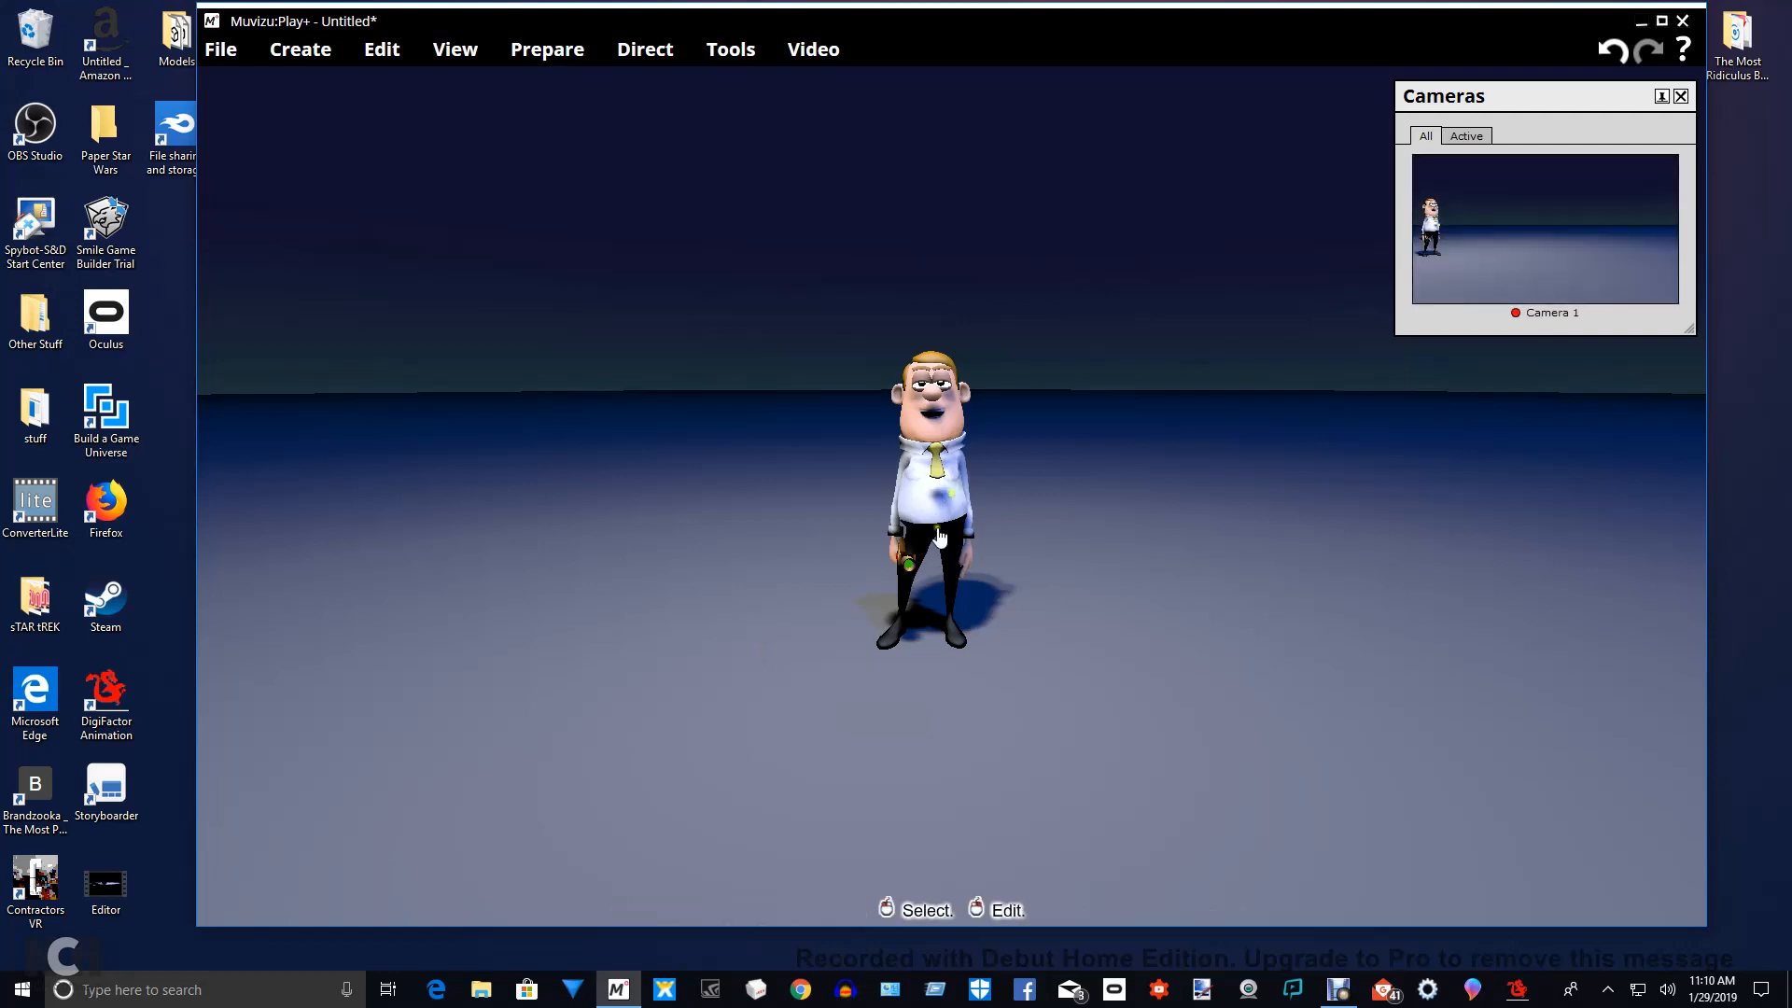
{"action": "left_click", "coordinate": [961, 502]}
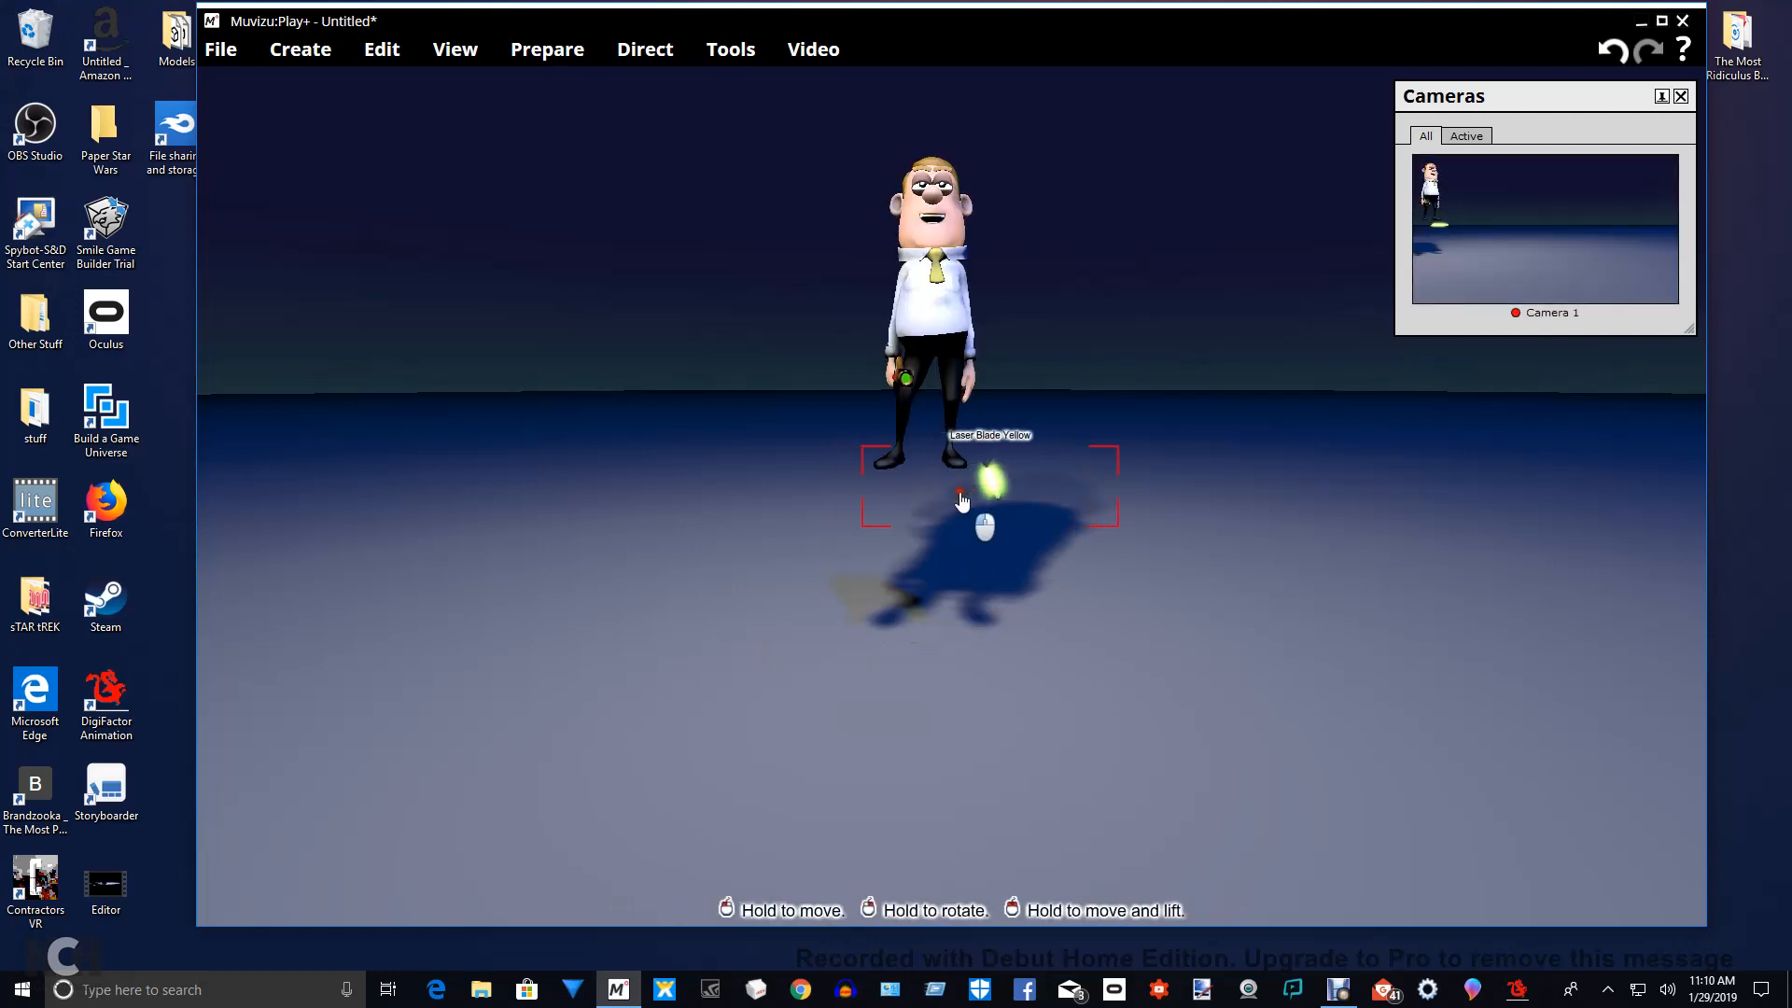
{"action": "left_click_drag", "start_coordinate": [962, 502], "coordinate": [1100, 669]}
Make the yellow laser blade float in the air and turn off its Can be stood on physics option.
{"action": "right_click", "coordinate": [1099, 669]}
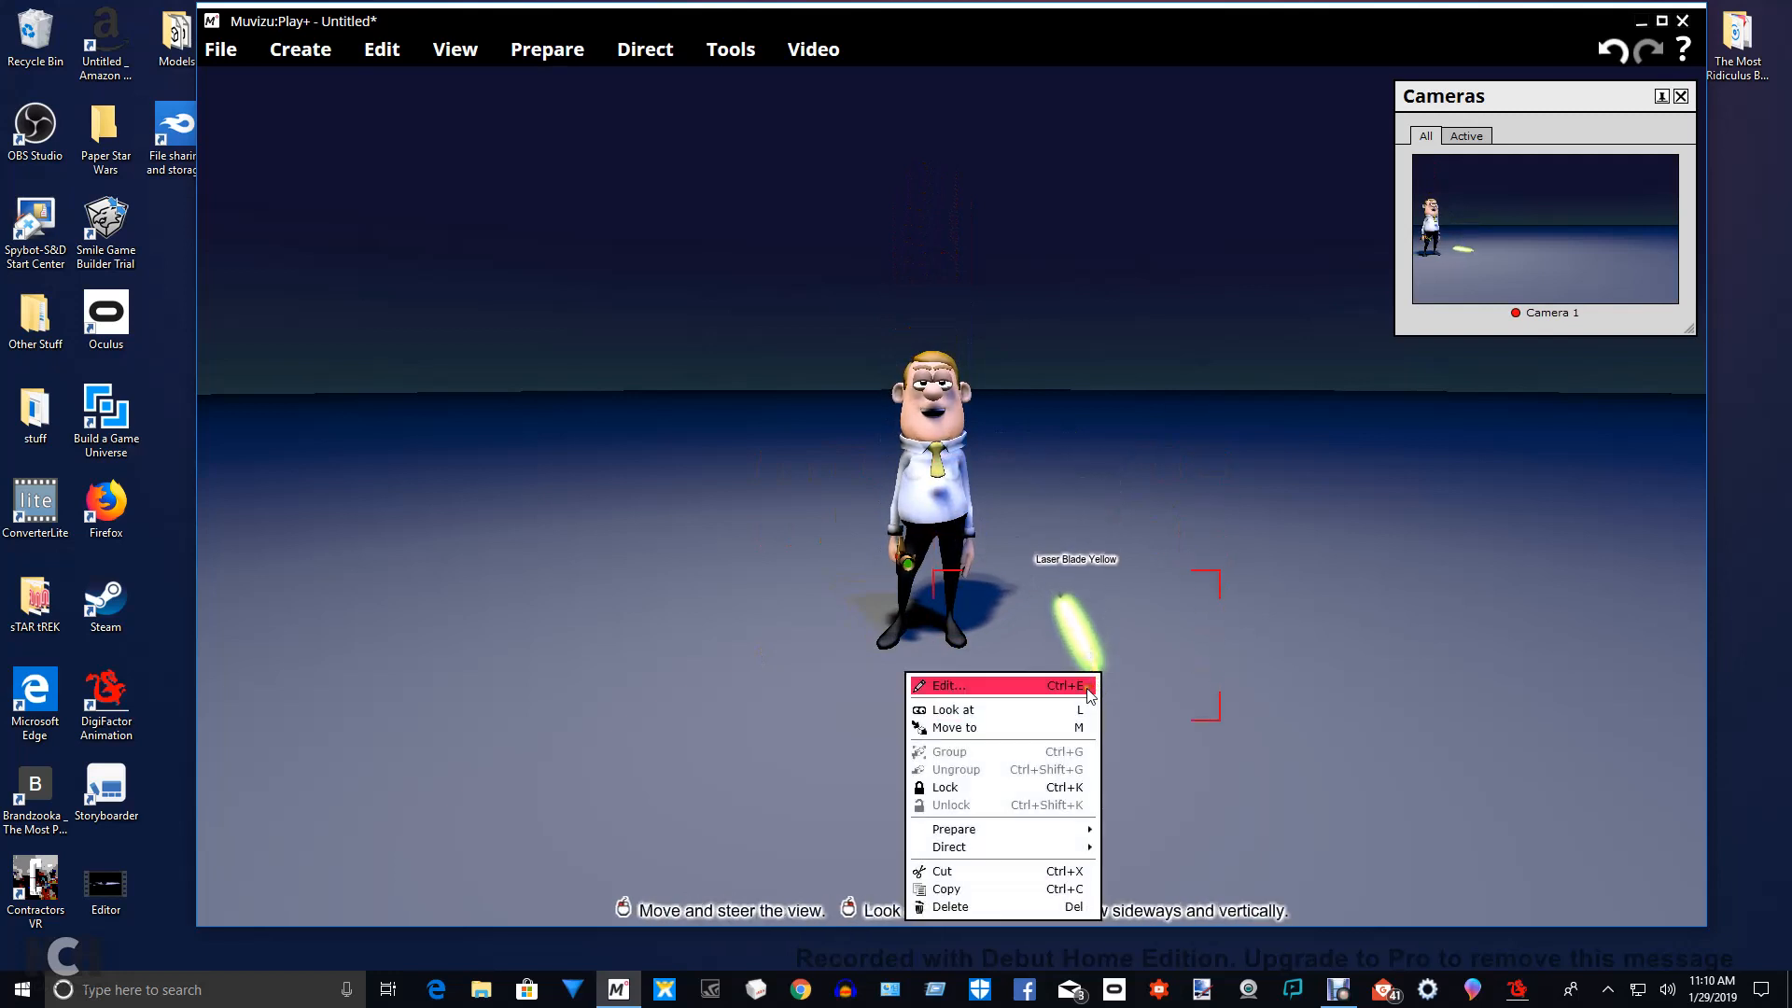
{"action": "left_click", "coordinate": [1085, 687]}
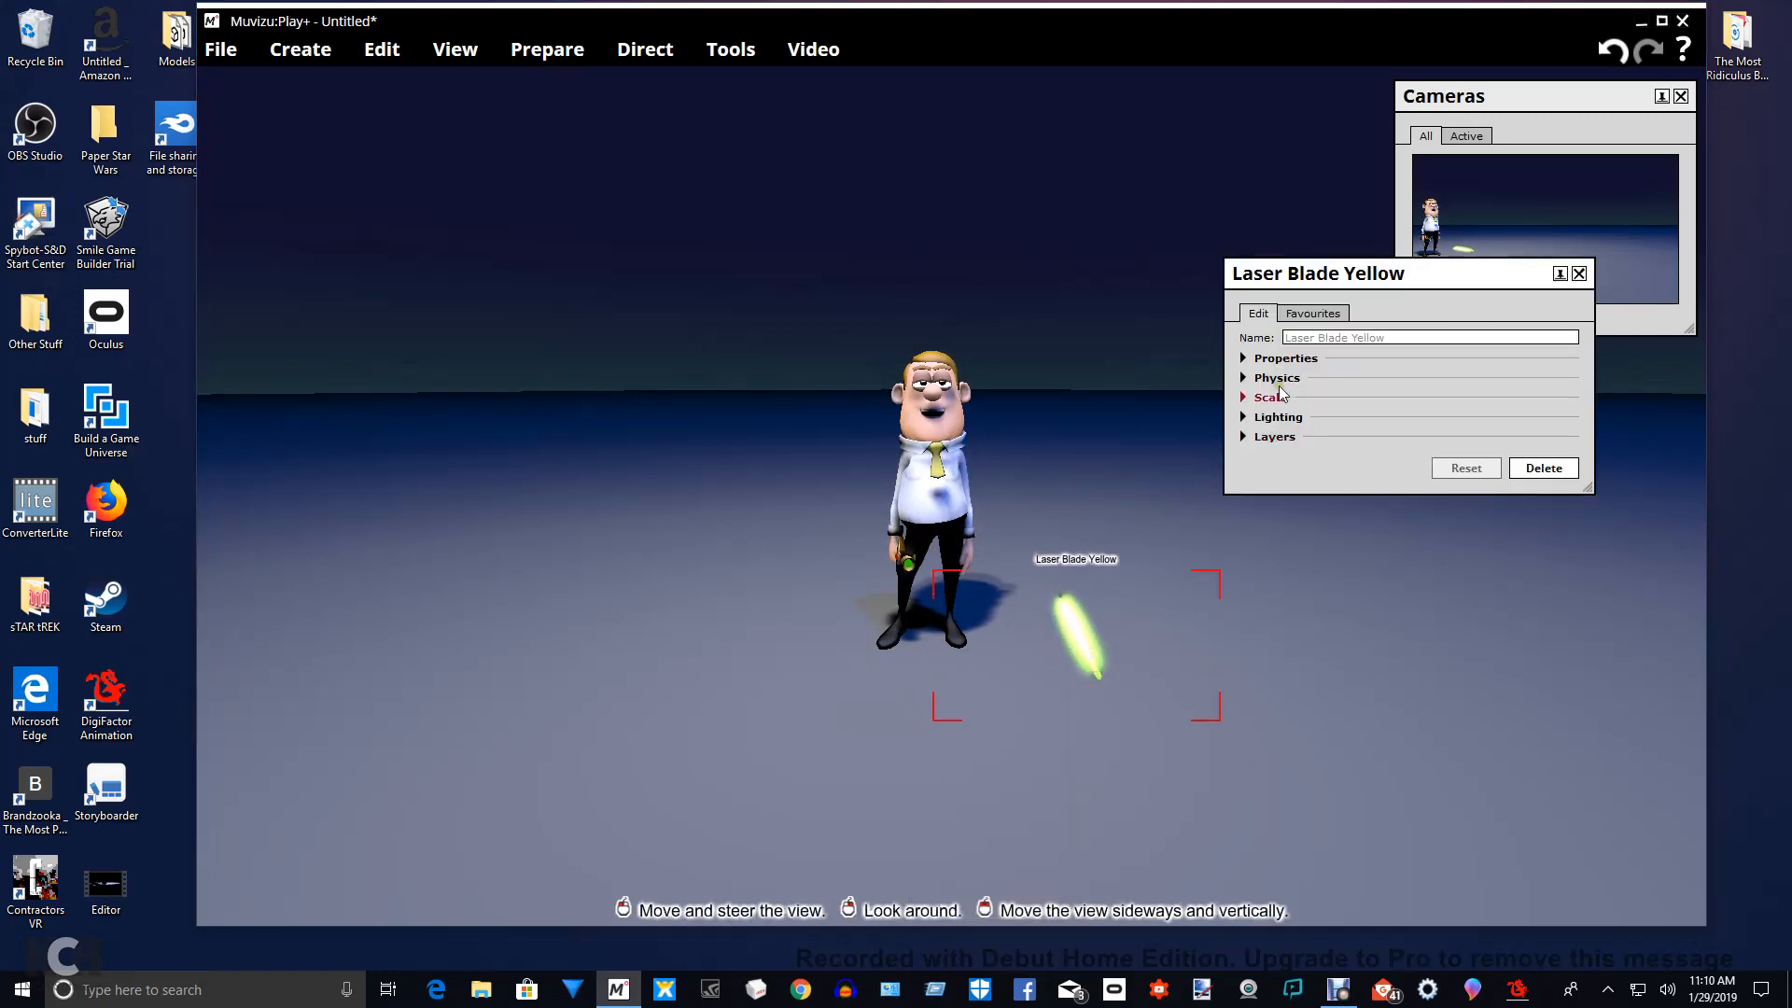
{"action": "left_click", "coordinate": [1276, 379]}
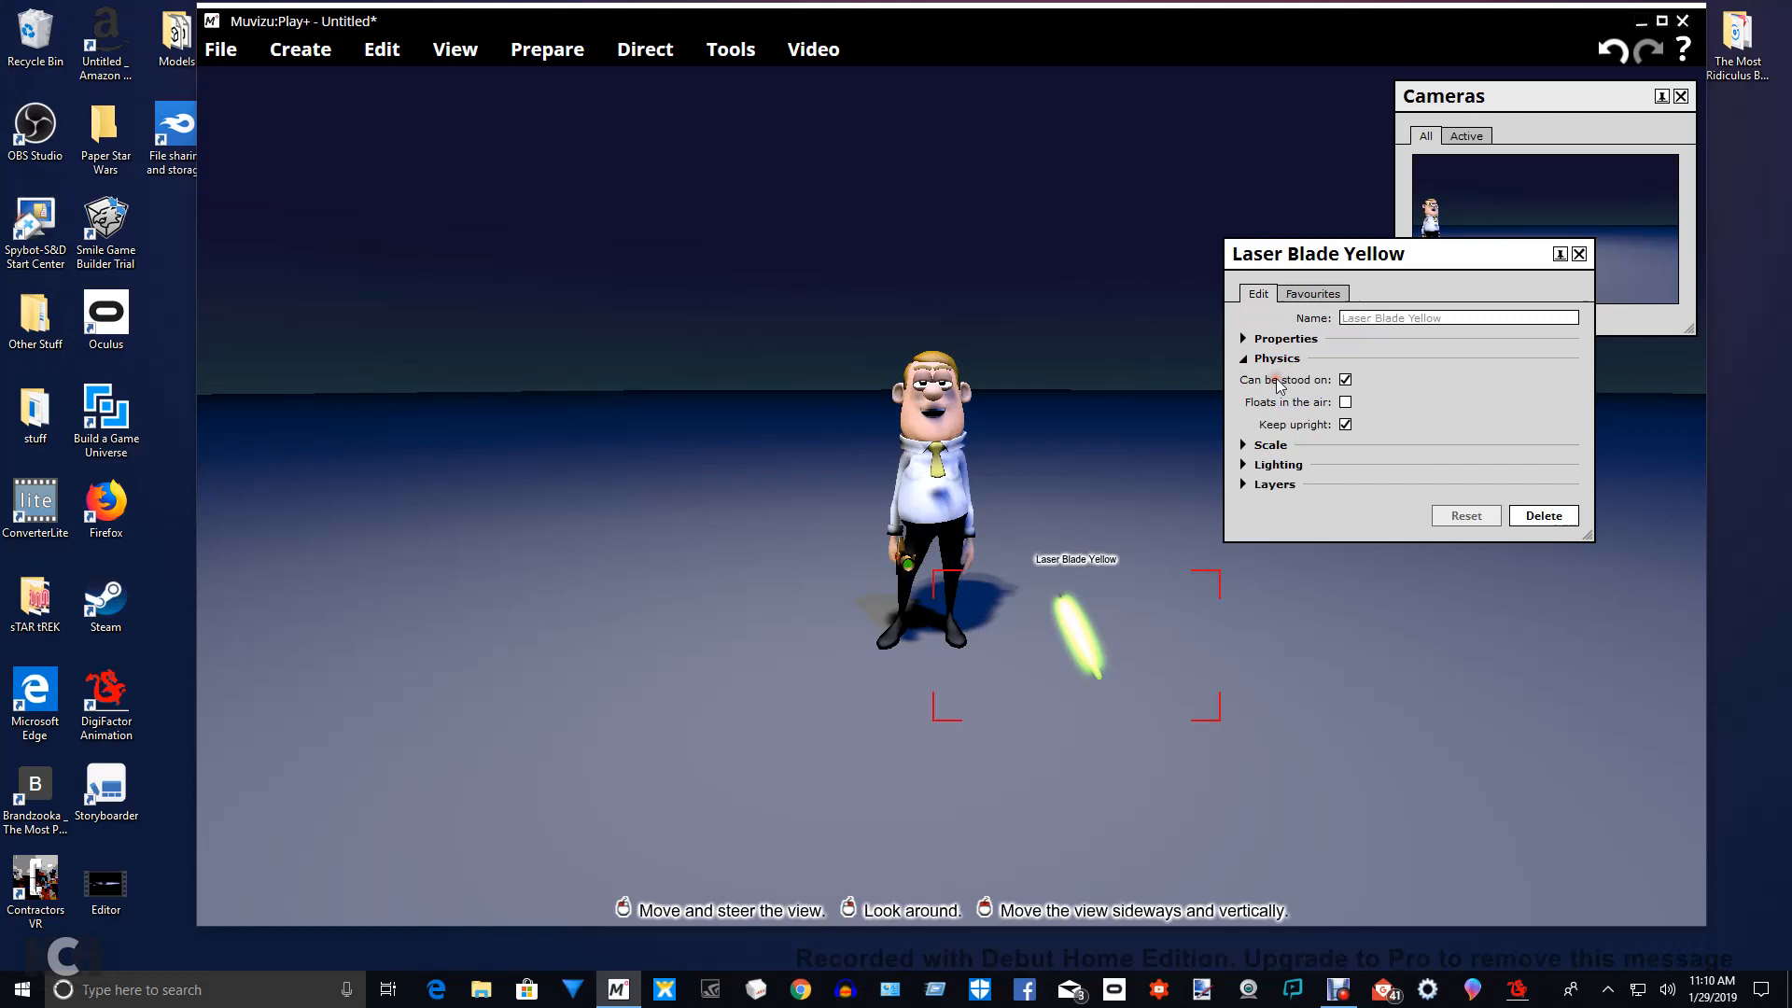
{"action": "left_click", "coordinate": [1345, 402]}
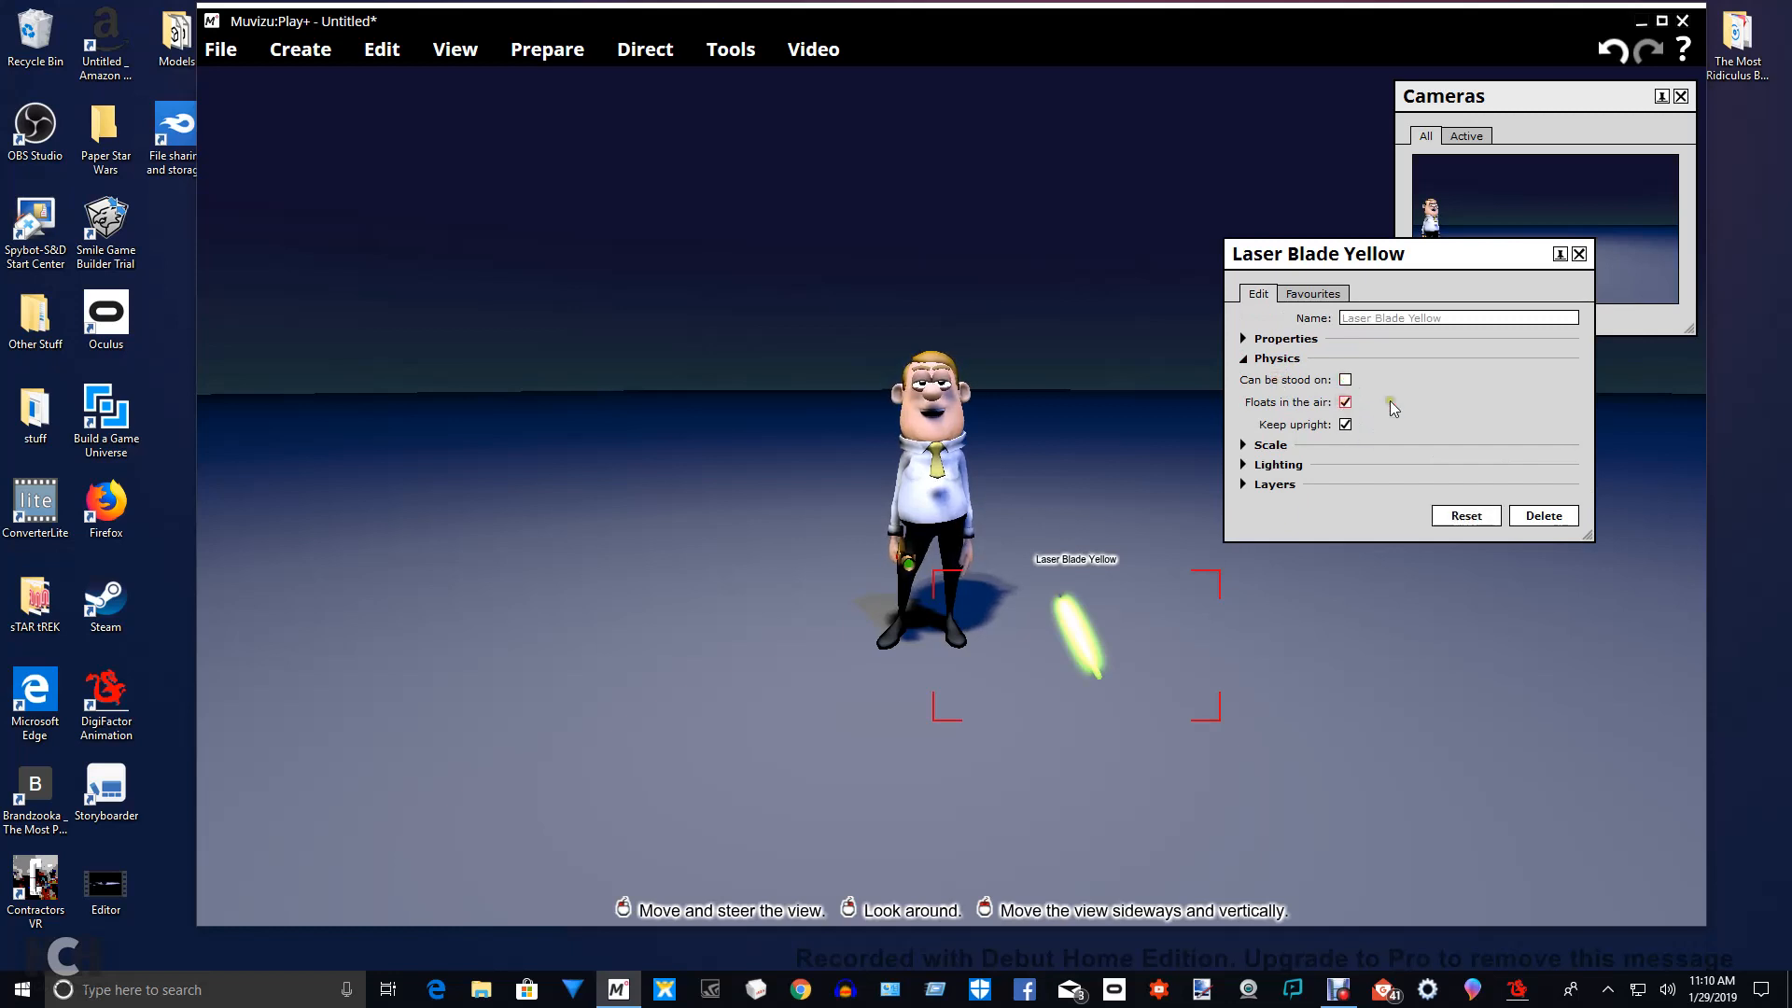
{"action": "left_click", "coordinate": [1579, 255]}
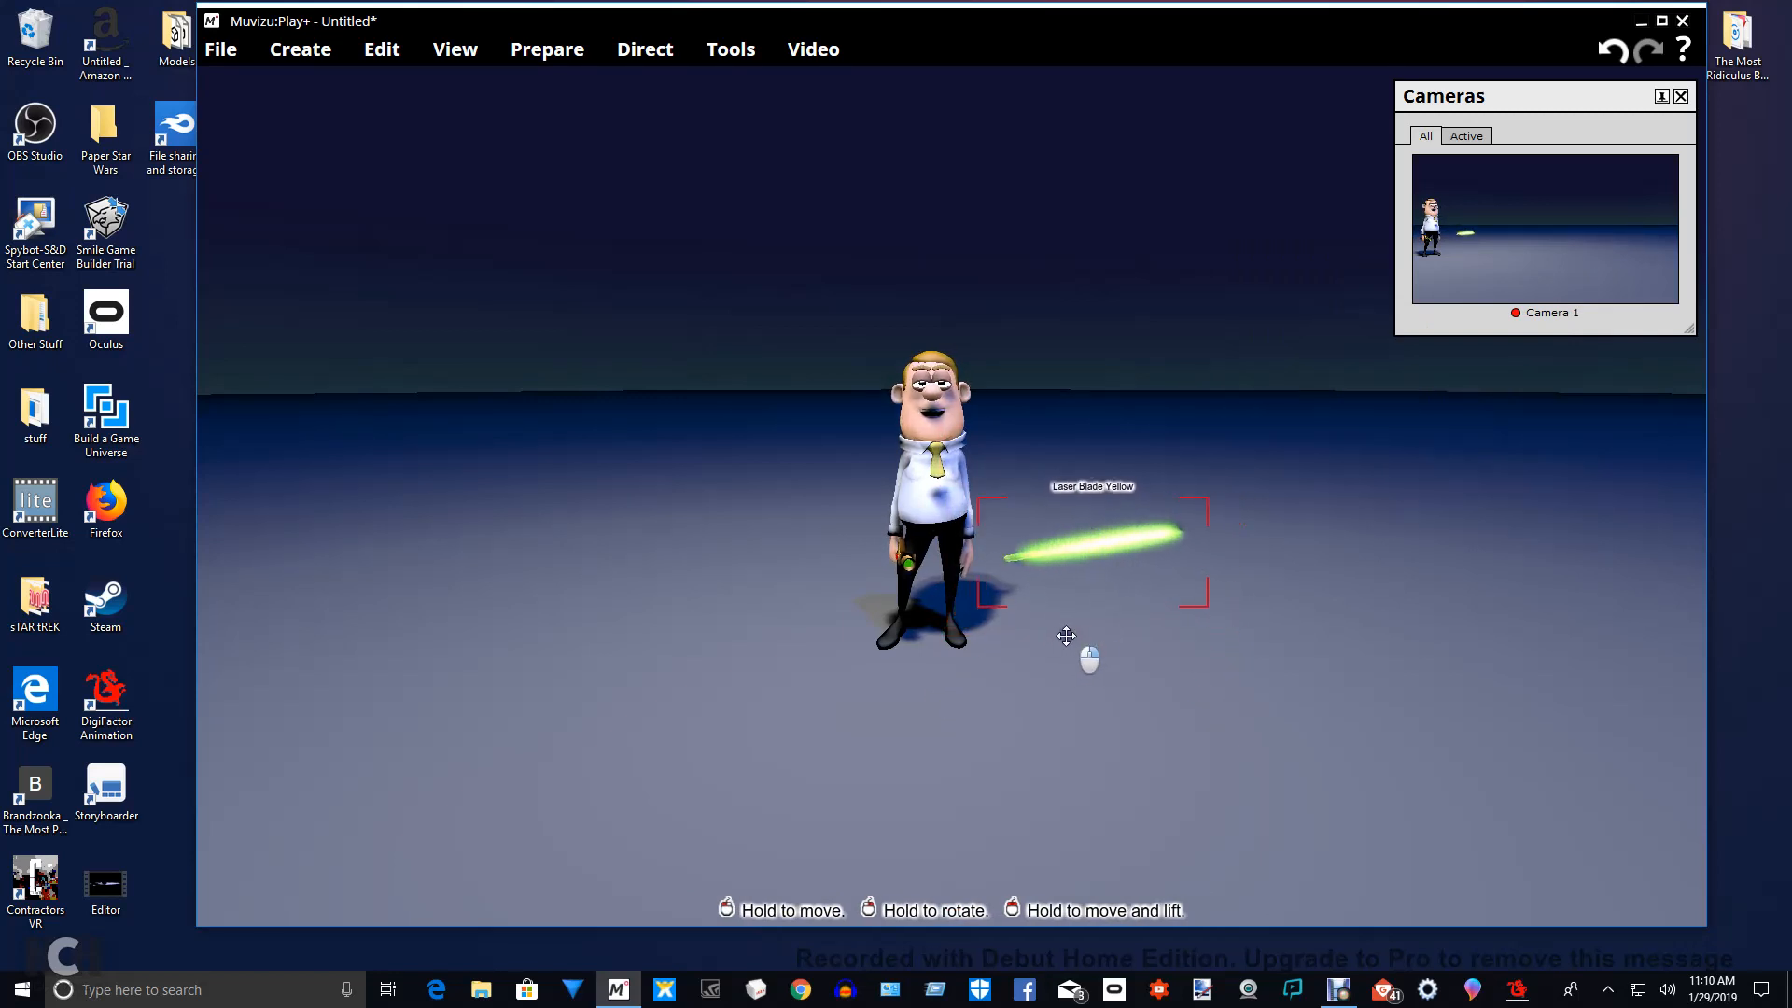
Turn the yellow laser blade and move it in front of the character's right hand.
{"action": "left_click_drag", "start_coordinate": [1074, 628], "coordinate": [955, 742]}
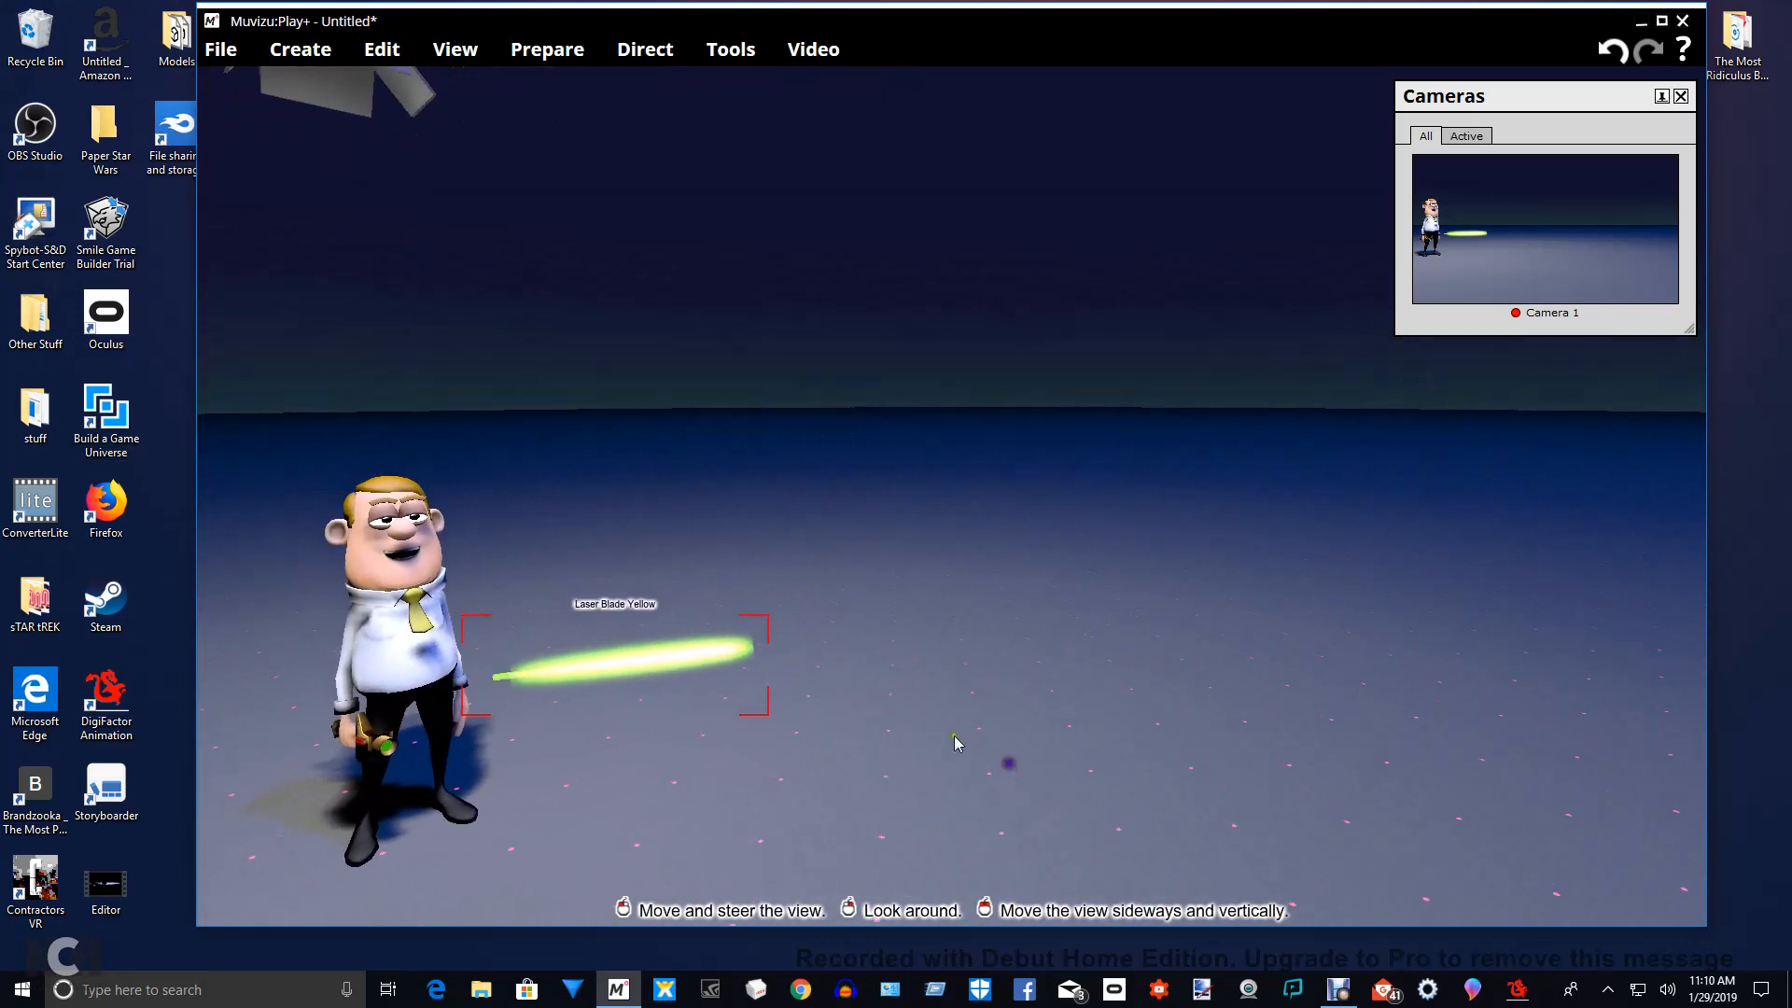
{"action": "left_click_drag", "start_coordinate": [701, 654], "coordinate": [699, 652]}
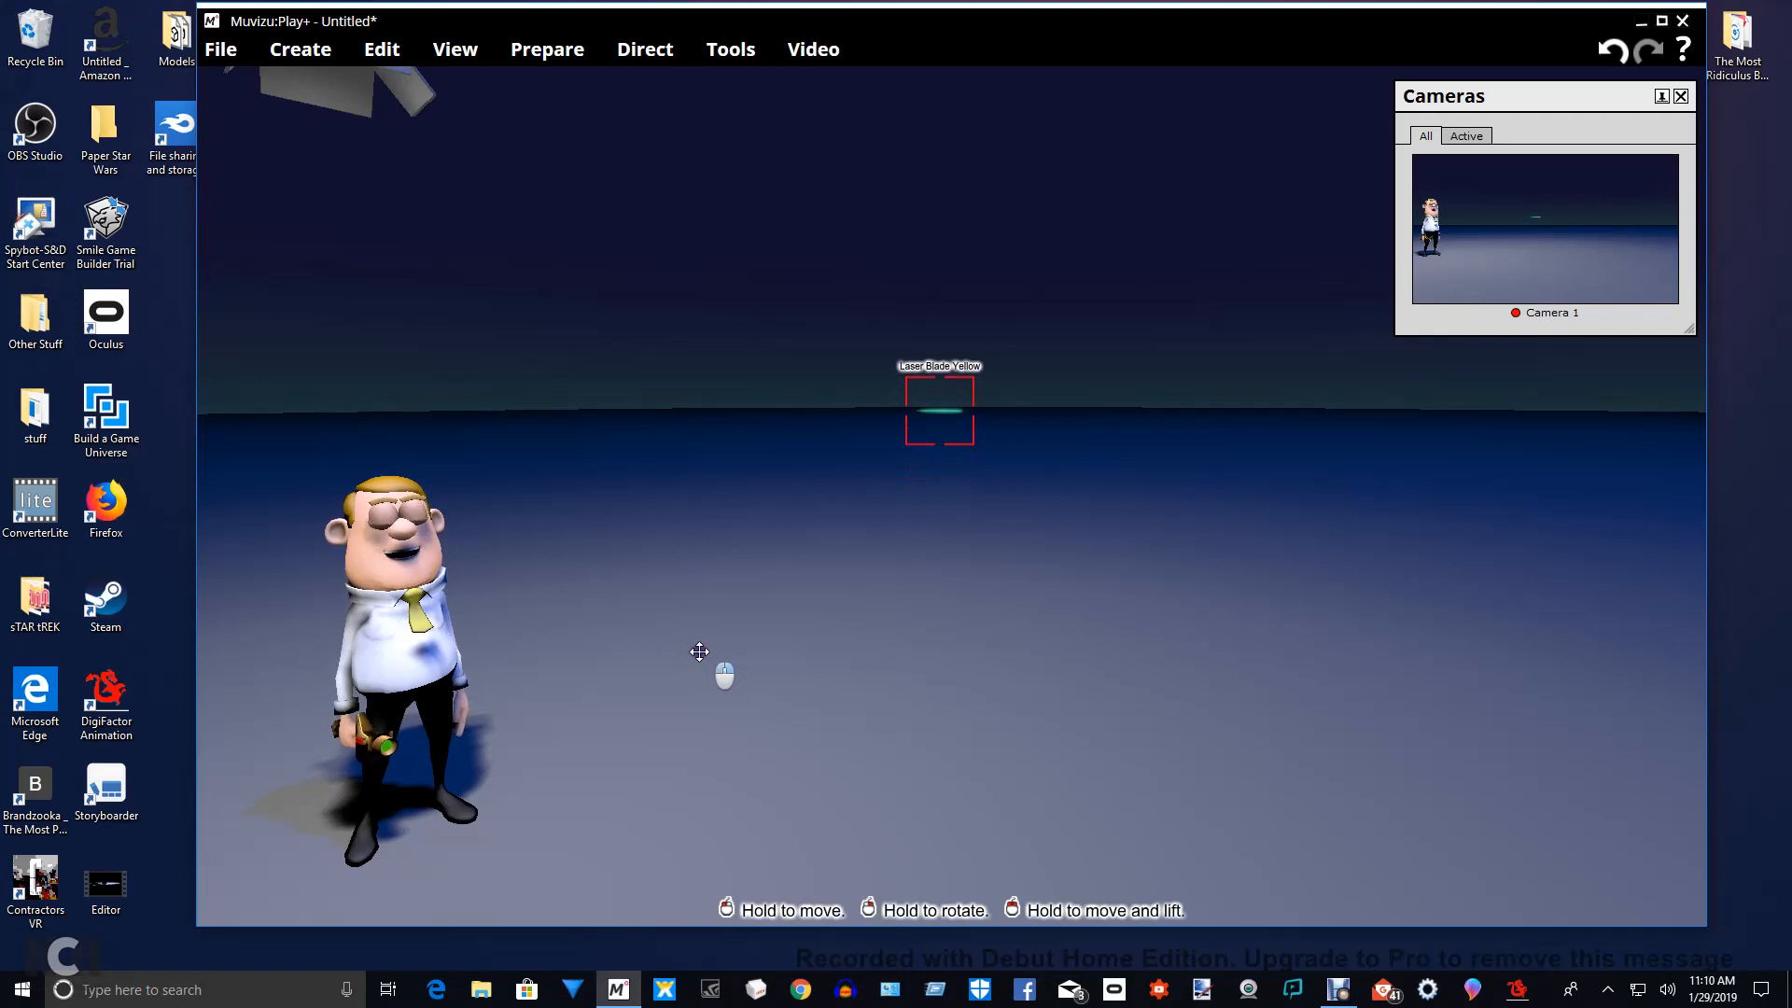
{"action": "left_click_drag", "start_coordinate": [699, 655], "coordinate": [699, 651]}
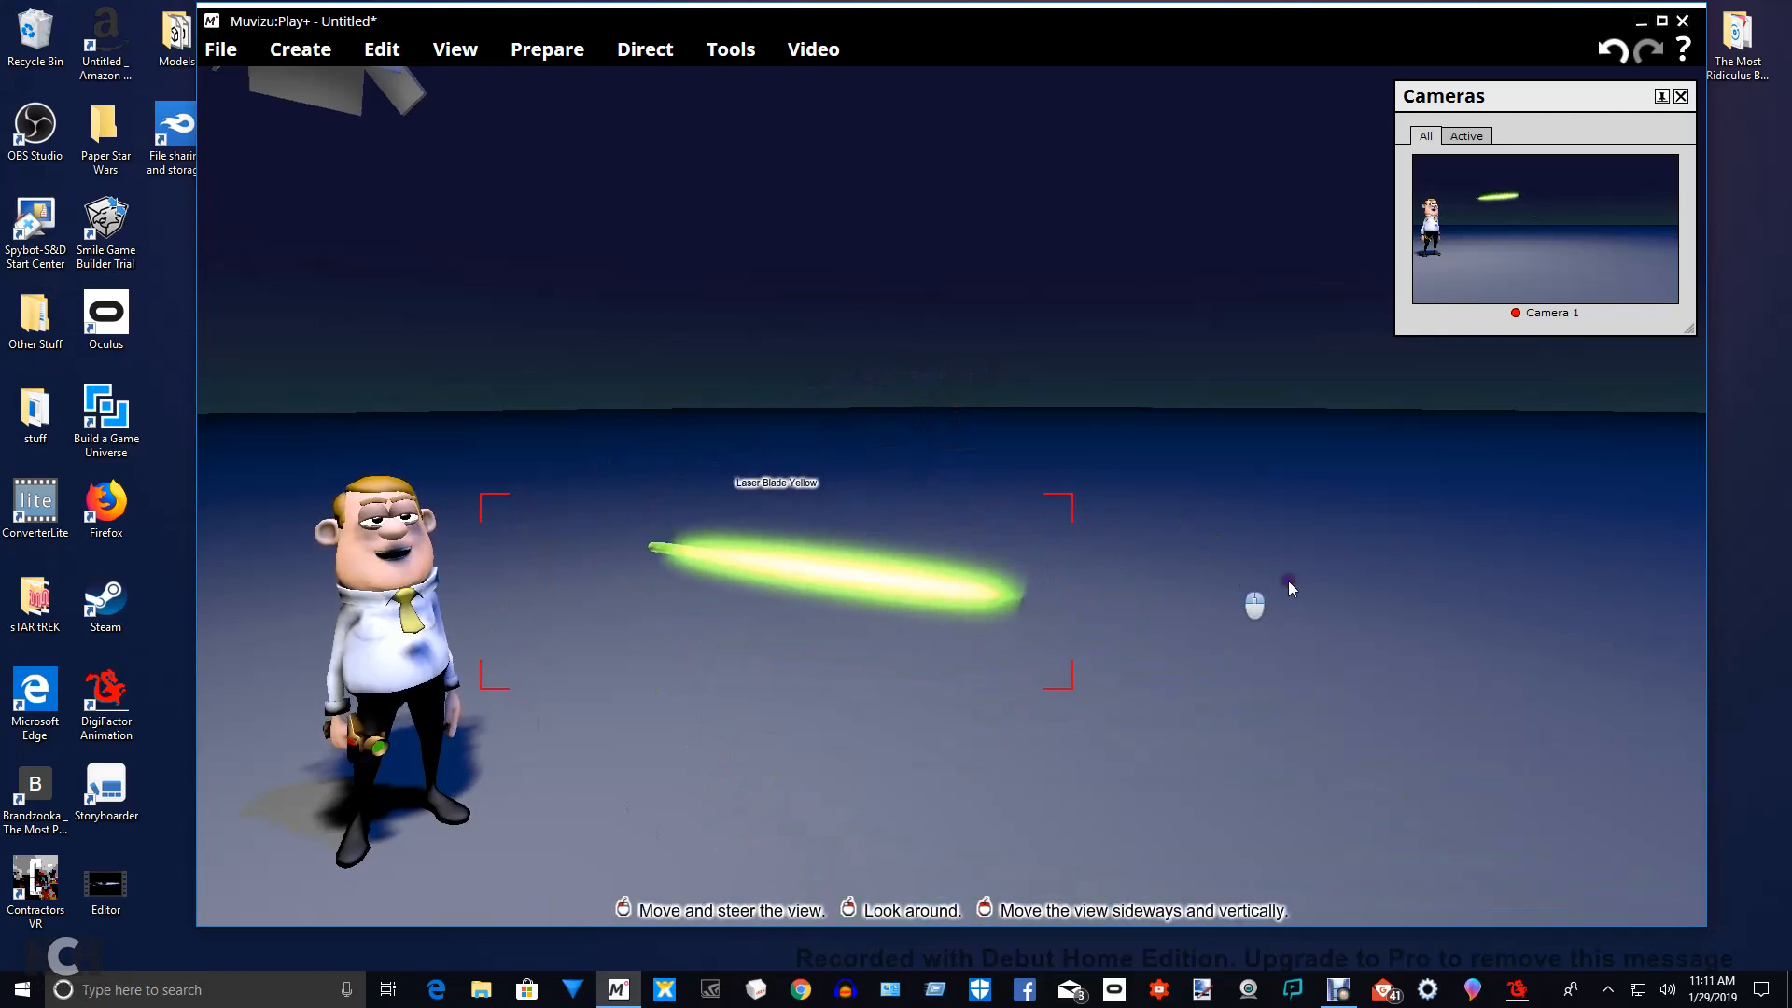
{"action": "left_click_drag", "start_coordinate": [1287, 588], "coordinate": [1218, 586]}
{"action": "left_click_drag", "start_coordinate": [1225, 577], "coordinate": [1260, 471]}
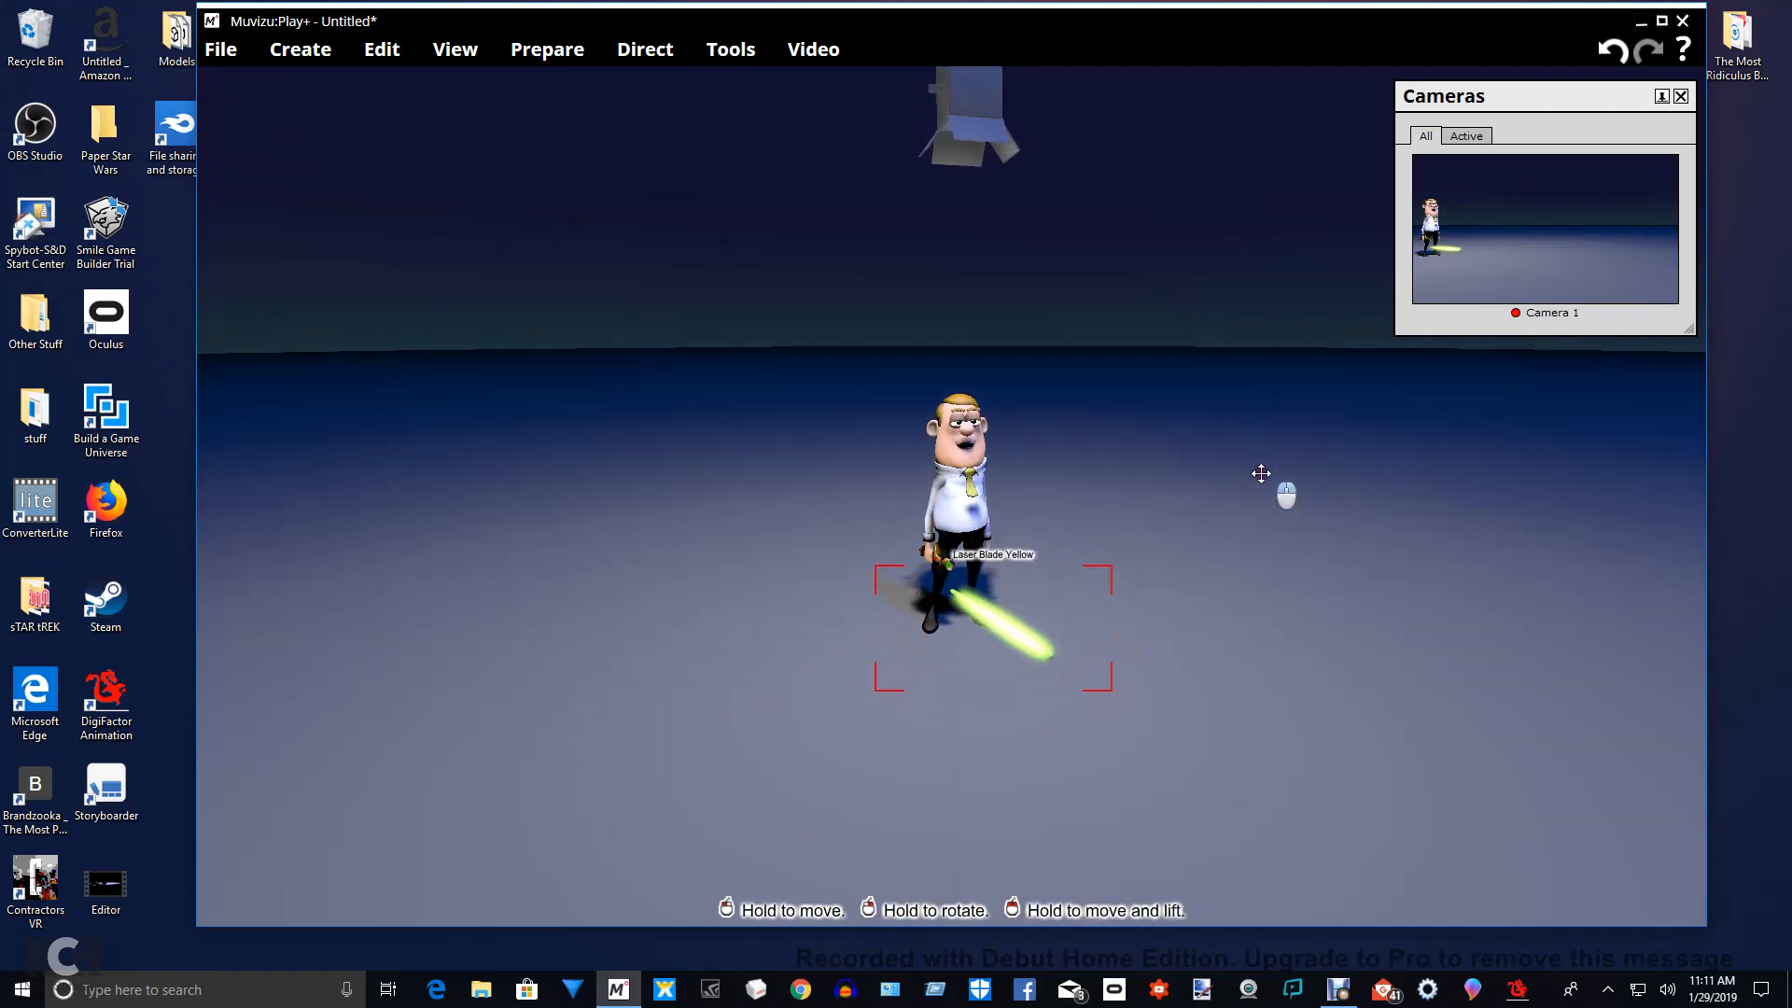
{"action": "left_click_drag", "start_coordinate": [1261, 474], "coordinate": [1261, 466]}
Shift the laser blade until its base meets the open end of the sword hilt.
{"action": "scroll", "coordinate": [1089, 772], "scroll_direction": "up", "scroll_amount": 7}
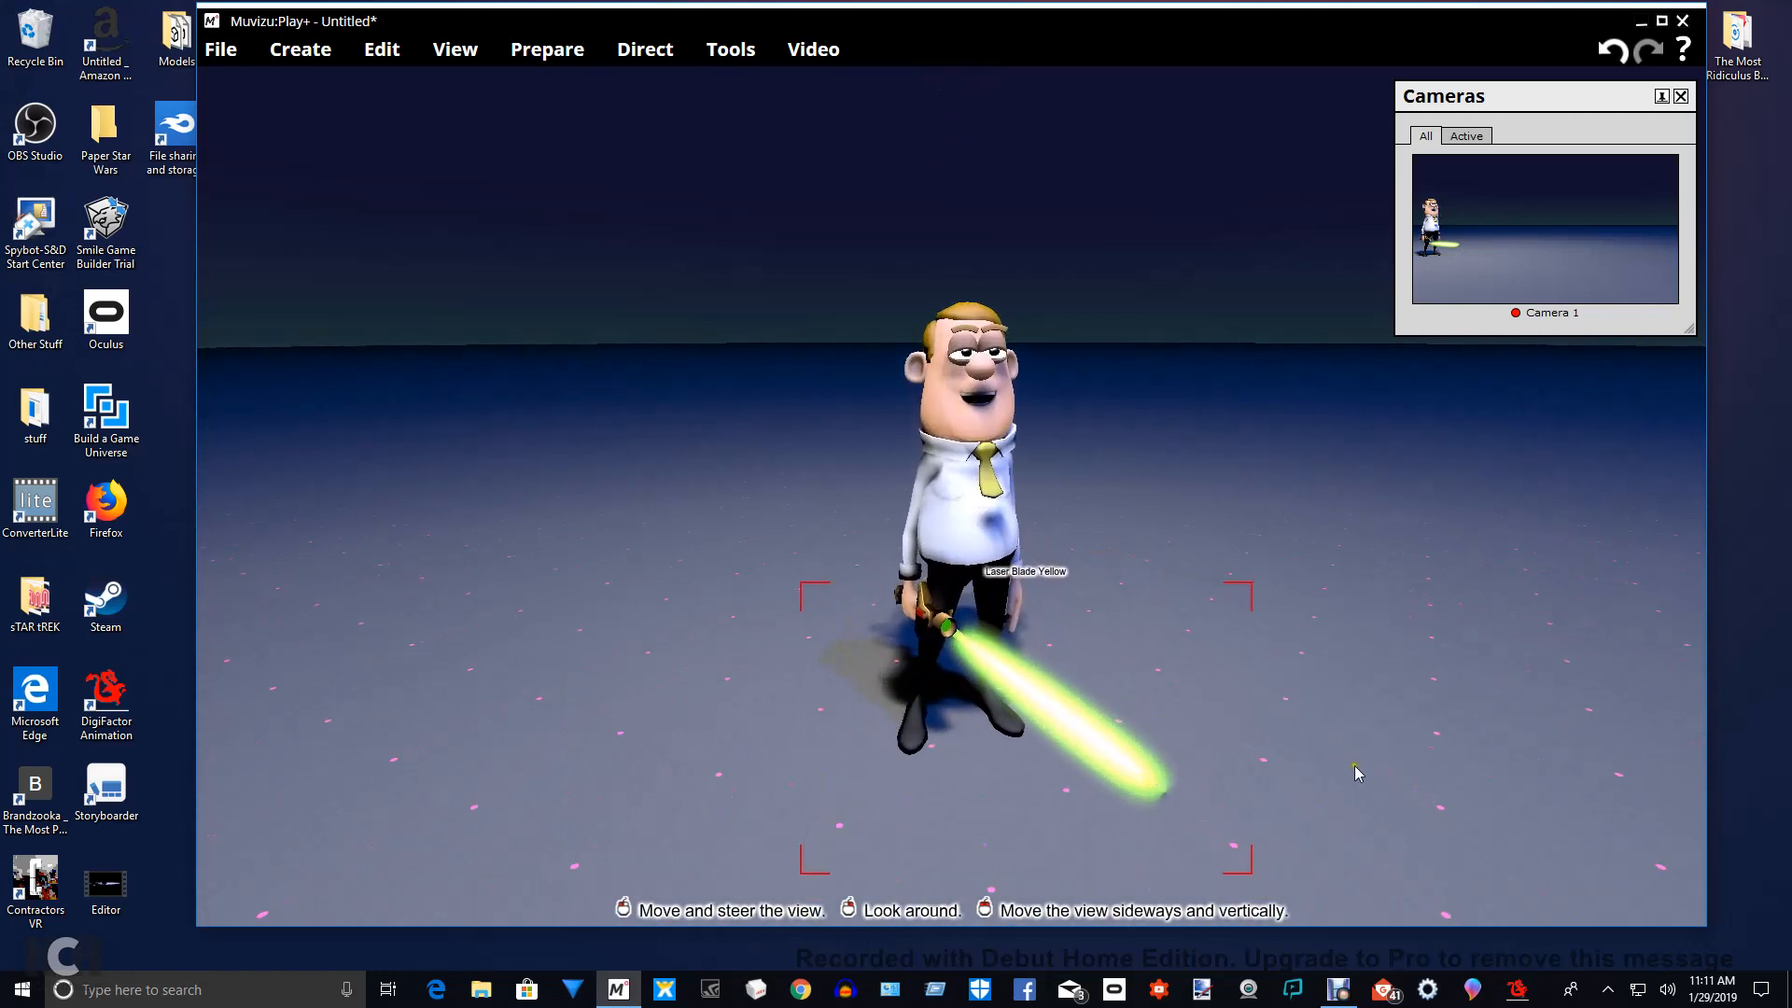
{"action": "left_click_drag", "start_coordinate": [1386, 777], "coordinate": [1363, 787]}
{"action": "right_click_drag", "start_coordinate": [1319, 798], "coordinate": [1319, 798]}
{"action": "left_click_drag", "start_coordinate": [1318, 798], "coordinate": [1341, 693]}
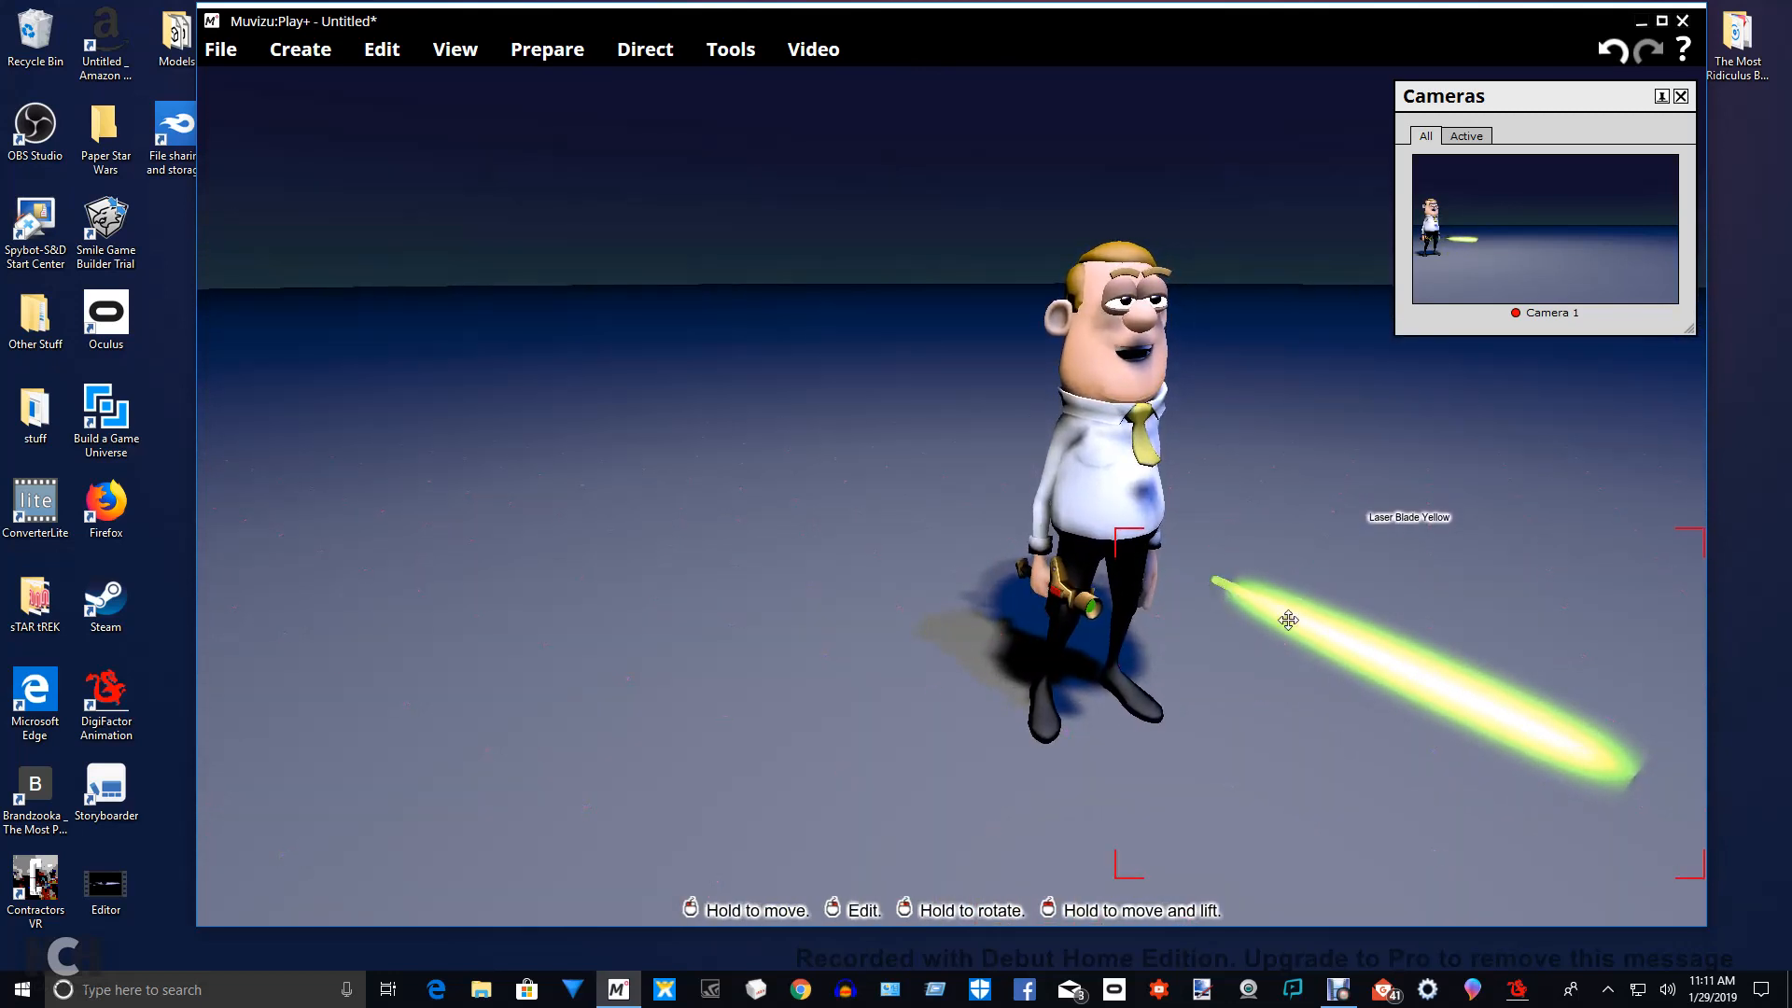
{"action": "left_click_drag", "start_coordinate": [1288, 619], "coordinate": [1290, 620]}
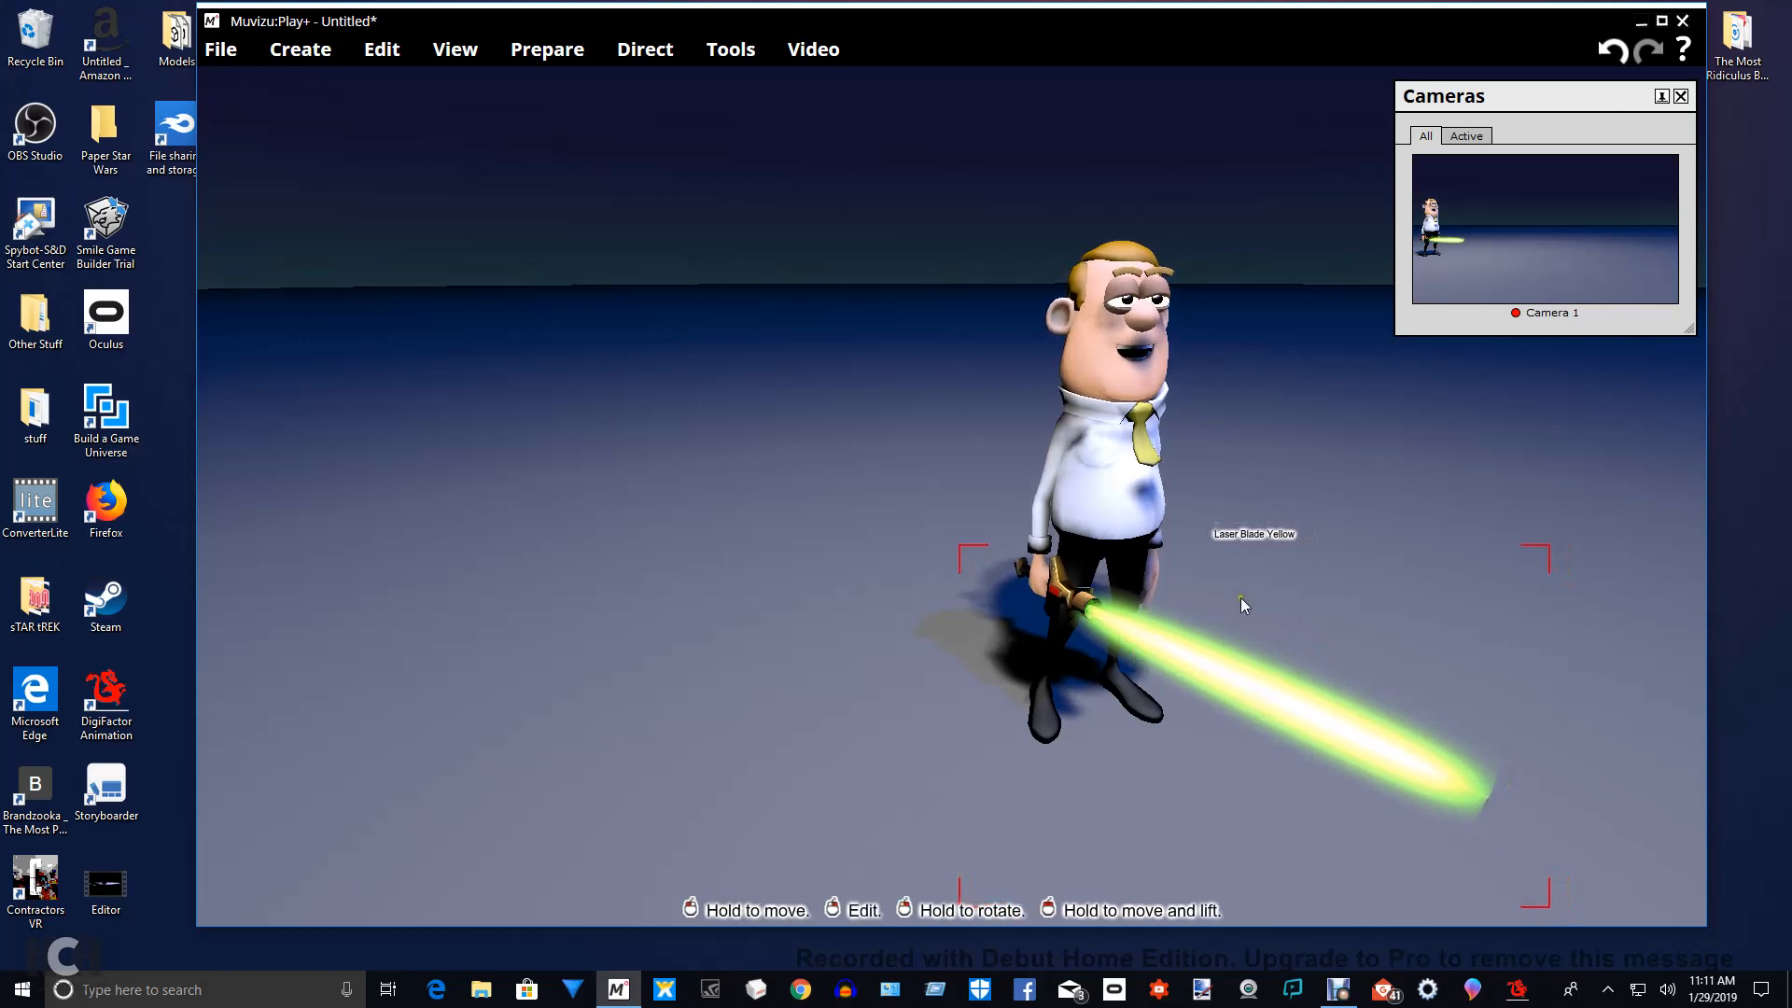
Fine-tune the blade's angle and position so it lines up with the hilt from the front and both sides.
{"action": "left_click_drag", "start_coordinate": [1419, 543], "coordinate": [1185, 607]}
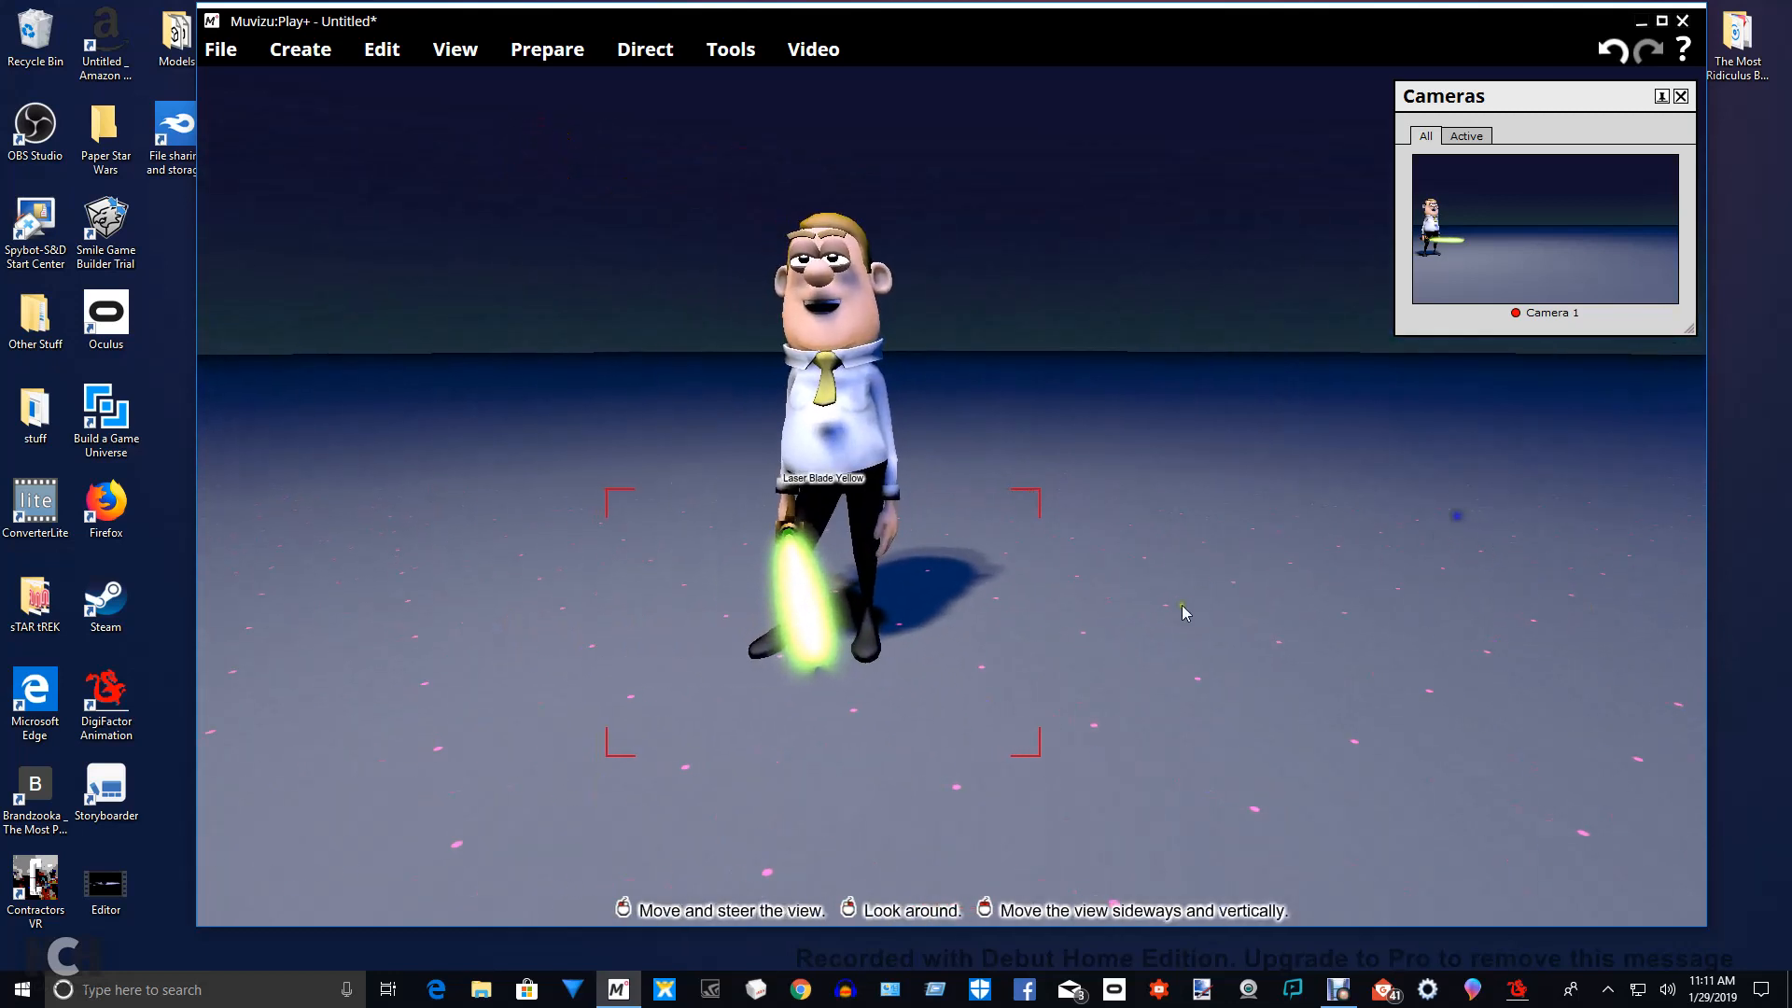
{"action": "left_click_drag", "start_coordinate": [792, 638], "coordinate": [793, 638]}
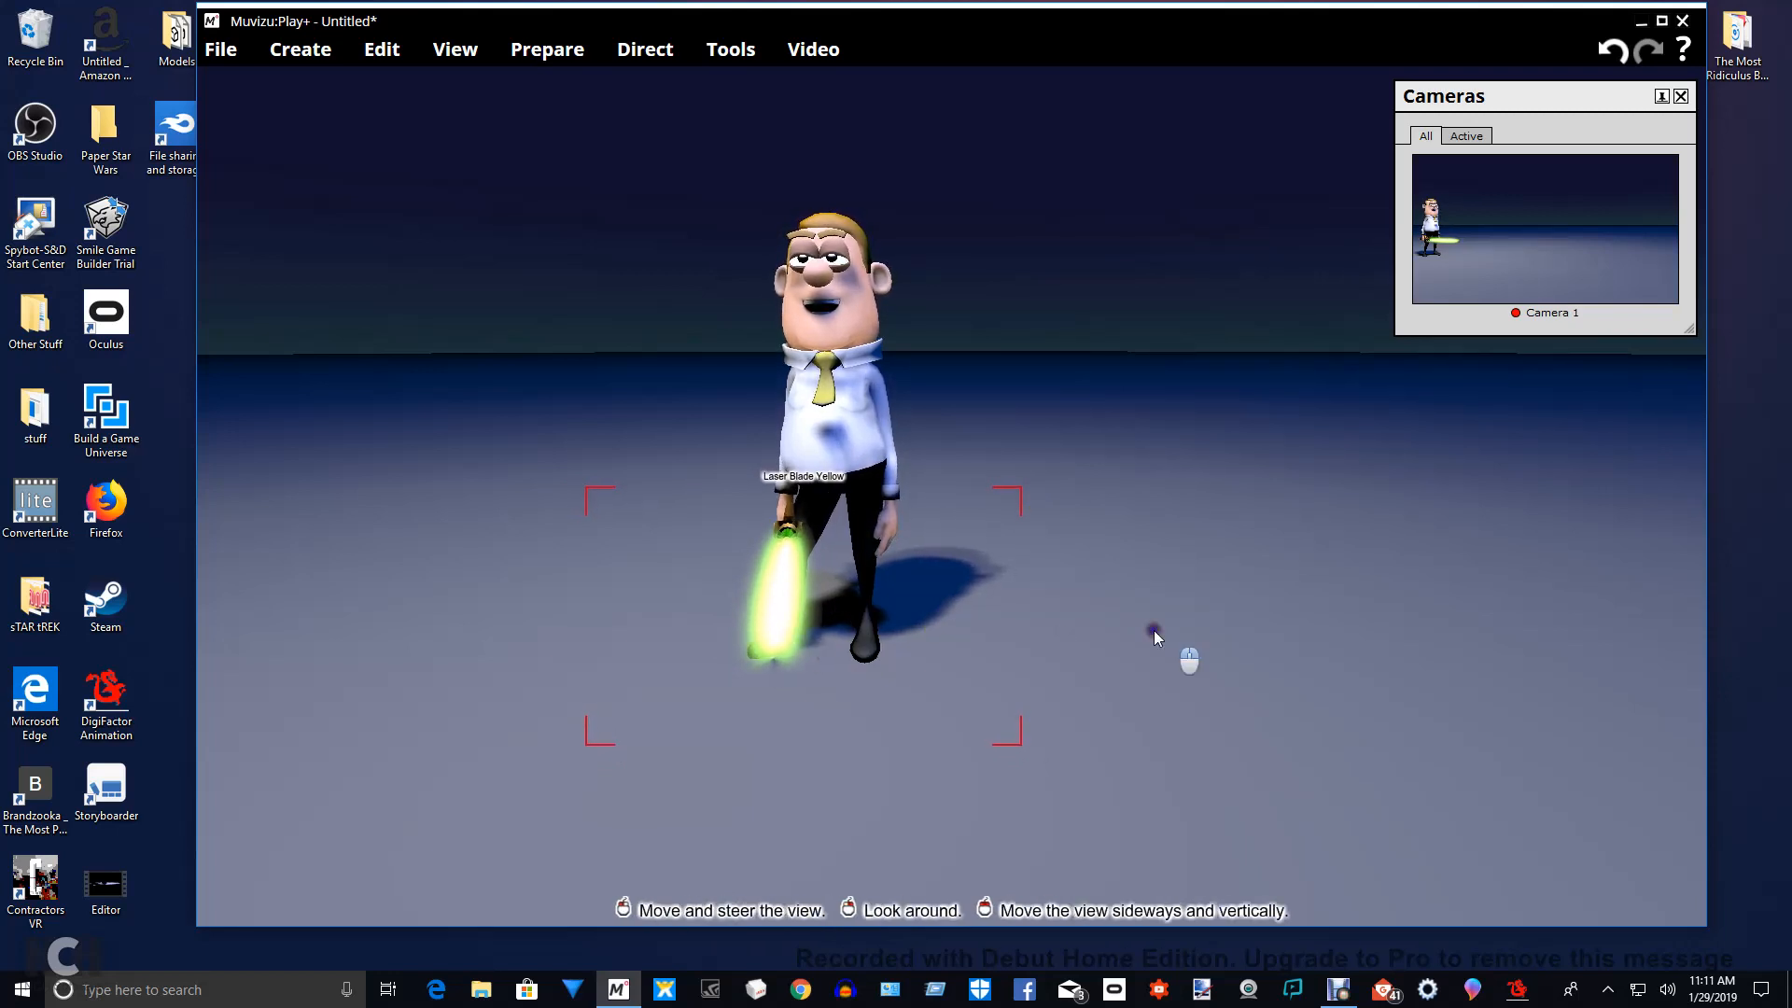
{"action": "mouse_move", "coordinate": [1155, 628]}
{"action": "left_mouse_down"}
{"action": "mouse_move", "coordinate": [1060, 636]}
{"action": "mouse_move", "coordinate": [1171, 640]}
{"action": "mouse_move", "coordinate": [1154, 638]}
{"action": "left_mouse_up"}
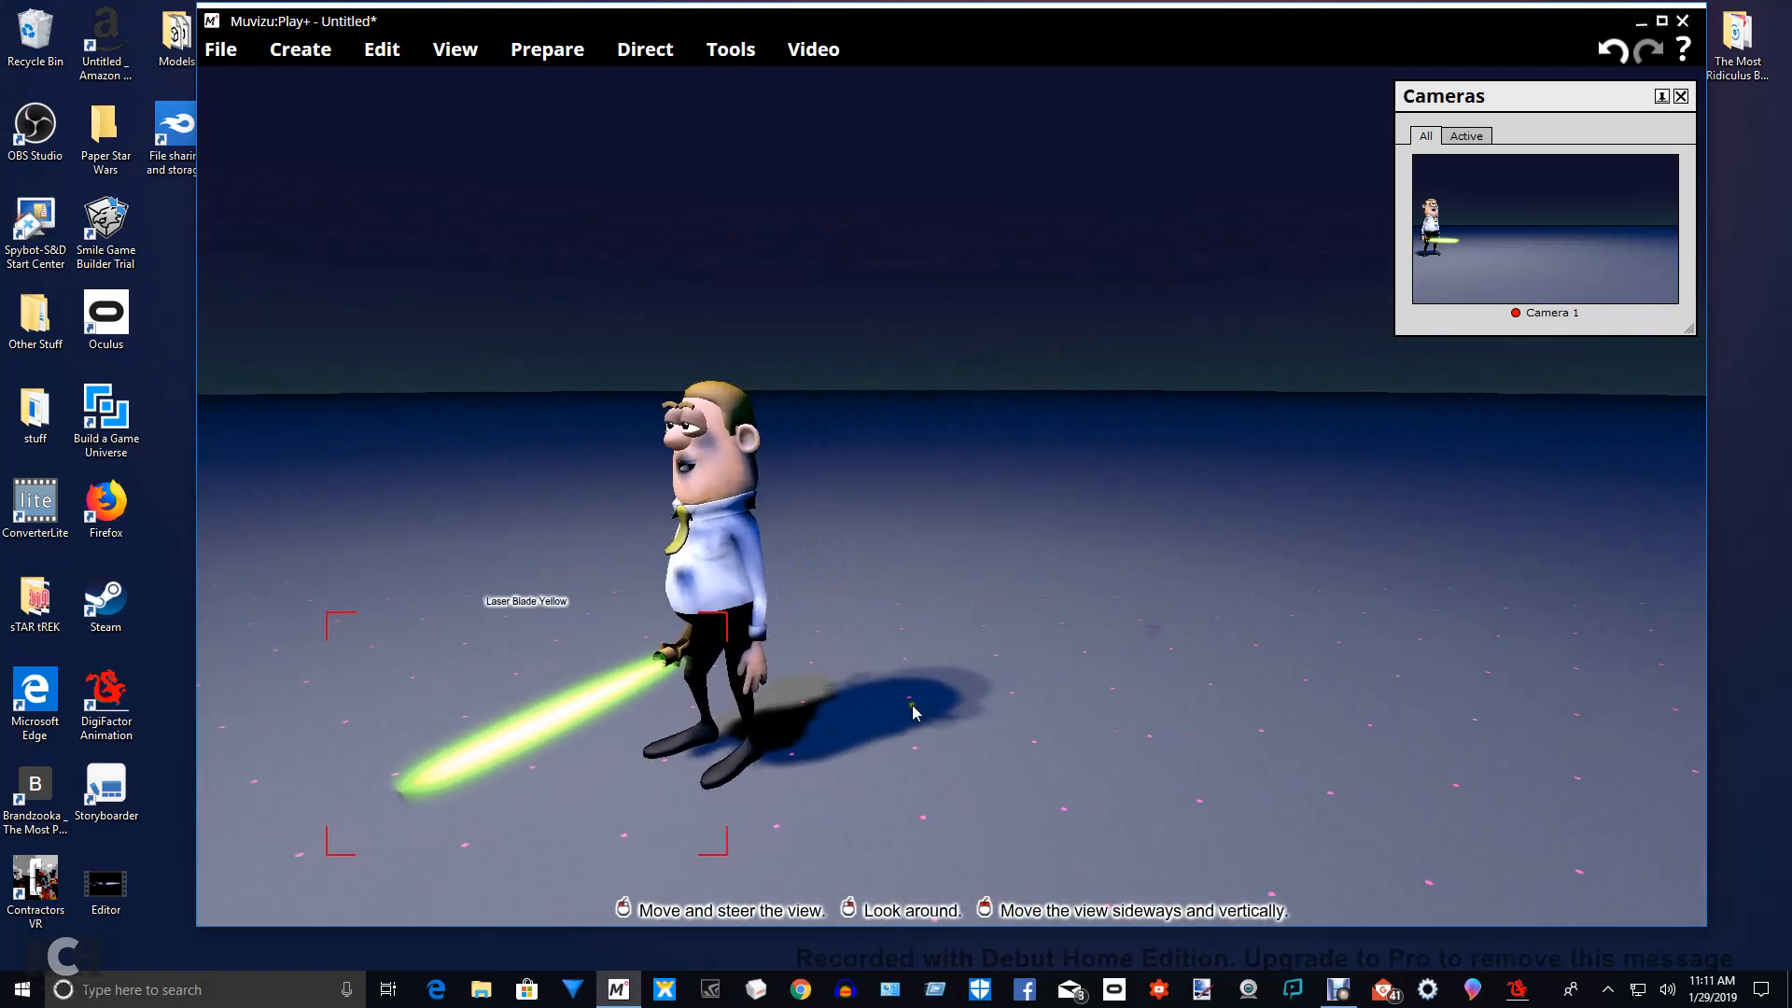
{"action": "left_click_drag", "start_coordinate": [623, 669], "coordinate": [623, 669]}
{"action": "mouse_move", "coordinate": [964, 730]}
{"action": "left_mouse_down"}
{"action": "mouse_move", "coordinate": [1105, 735]}
{"action": "mouse_move", "coordinate": [953, 730]}
{"action": "mouse_move", "coordinate": [1060, 740]}
{"action": "mouse_move", "coordinate": [960, 732]}
{"action": "mouse_move", "coordinate": [984, 737]}
{"action": "left_mouse_up"}
{"action": "left_click_drag", "start_coordinate": [1208, 746], "coordinate": [1093, 579]}
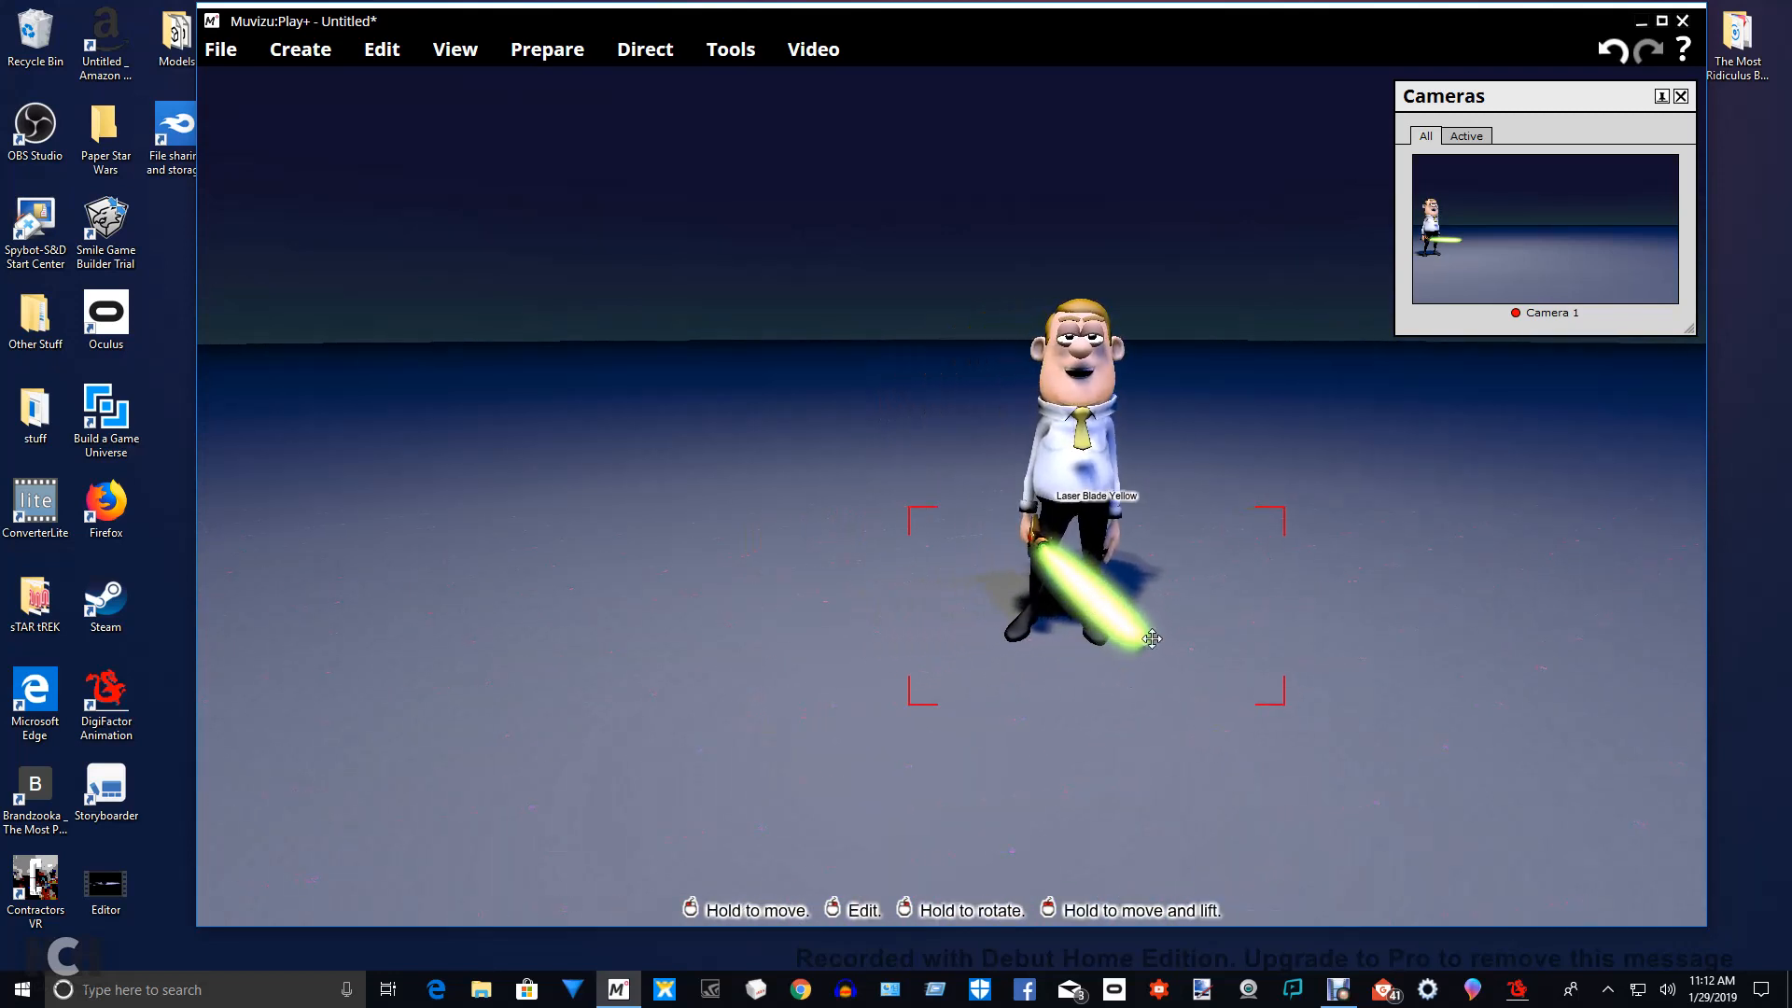
Create a Point light and place it beside the character's right hand at hilt height.
{"action": "left_click", "coordinate": [285, 51]}
{"action": "left_click", "coordinate": [272, 232]}
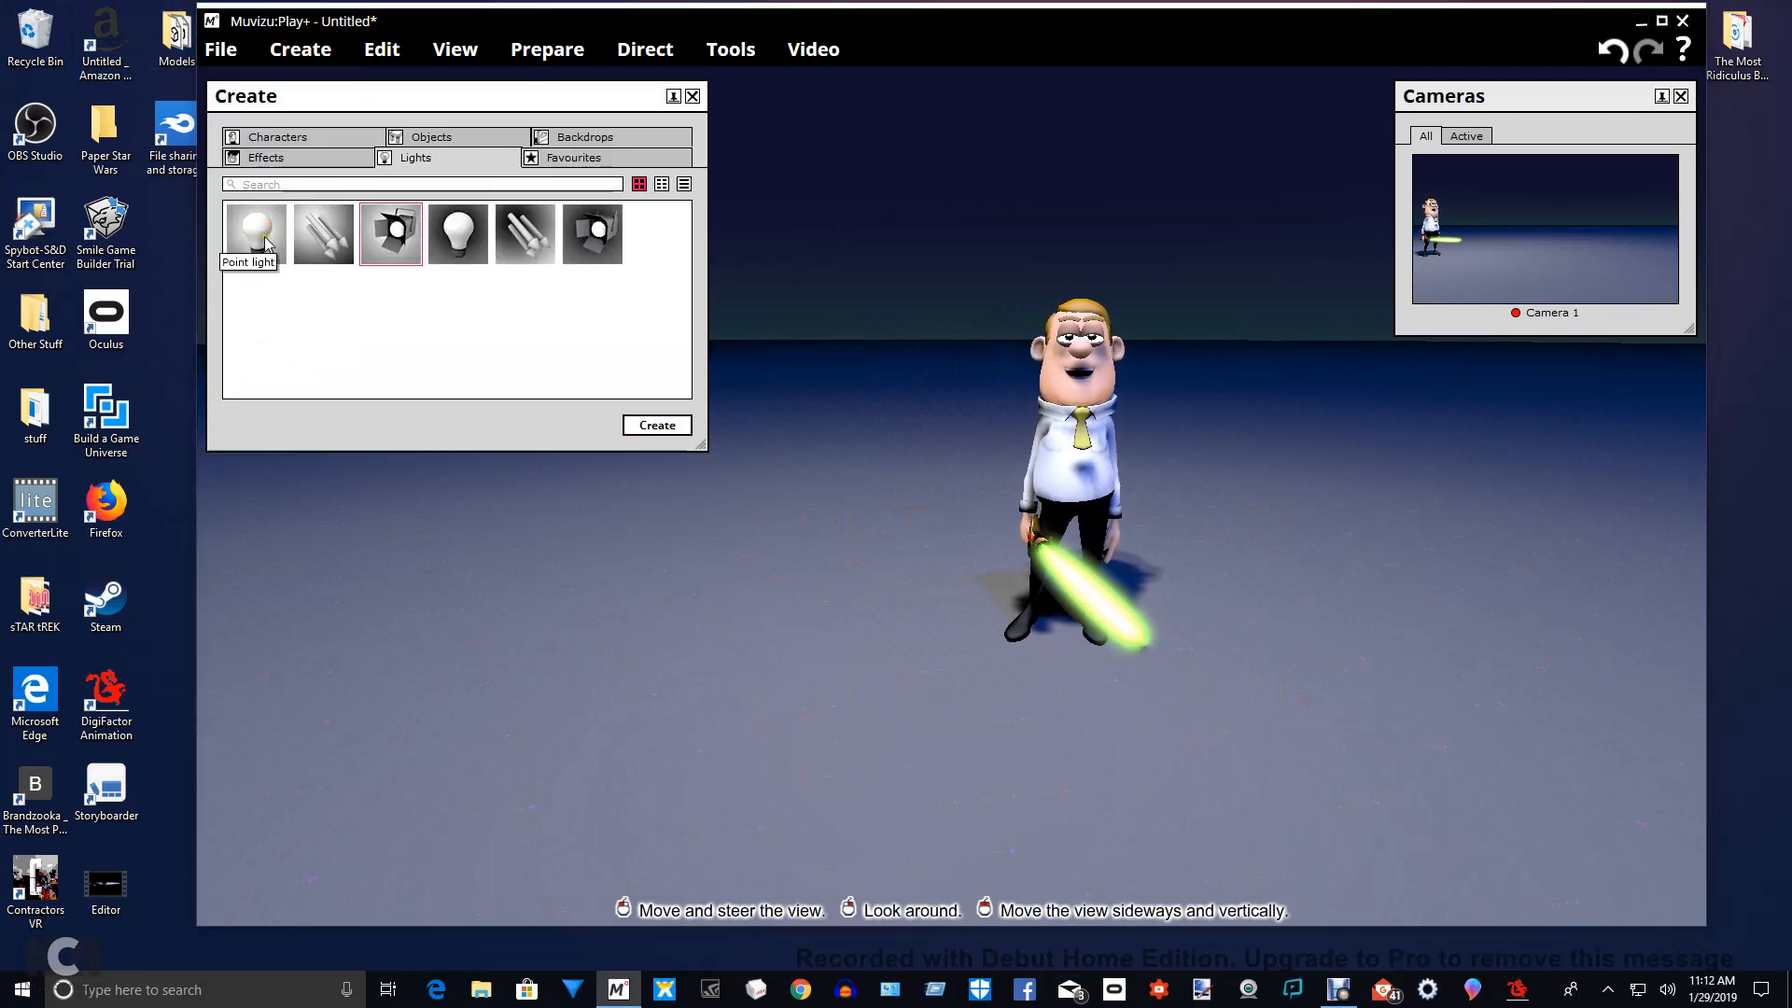
{"action": "left_click", "coordinate": [656, 426]}
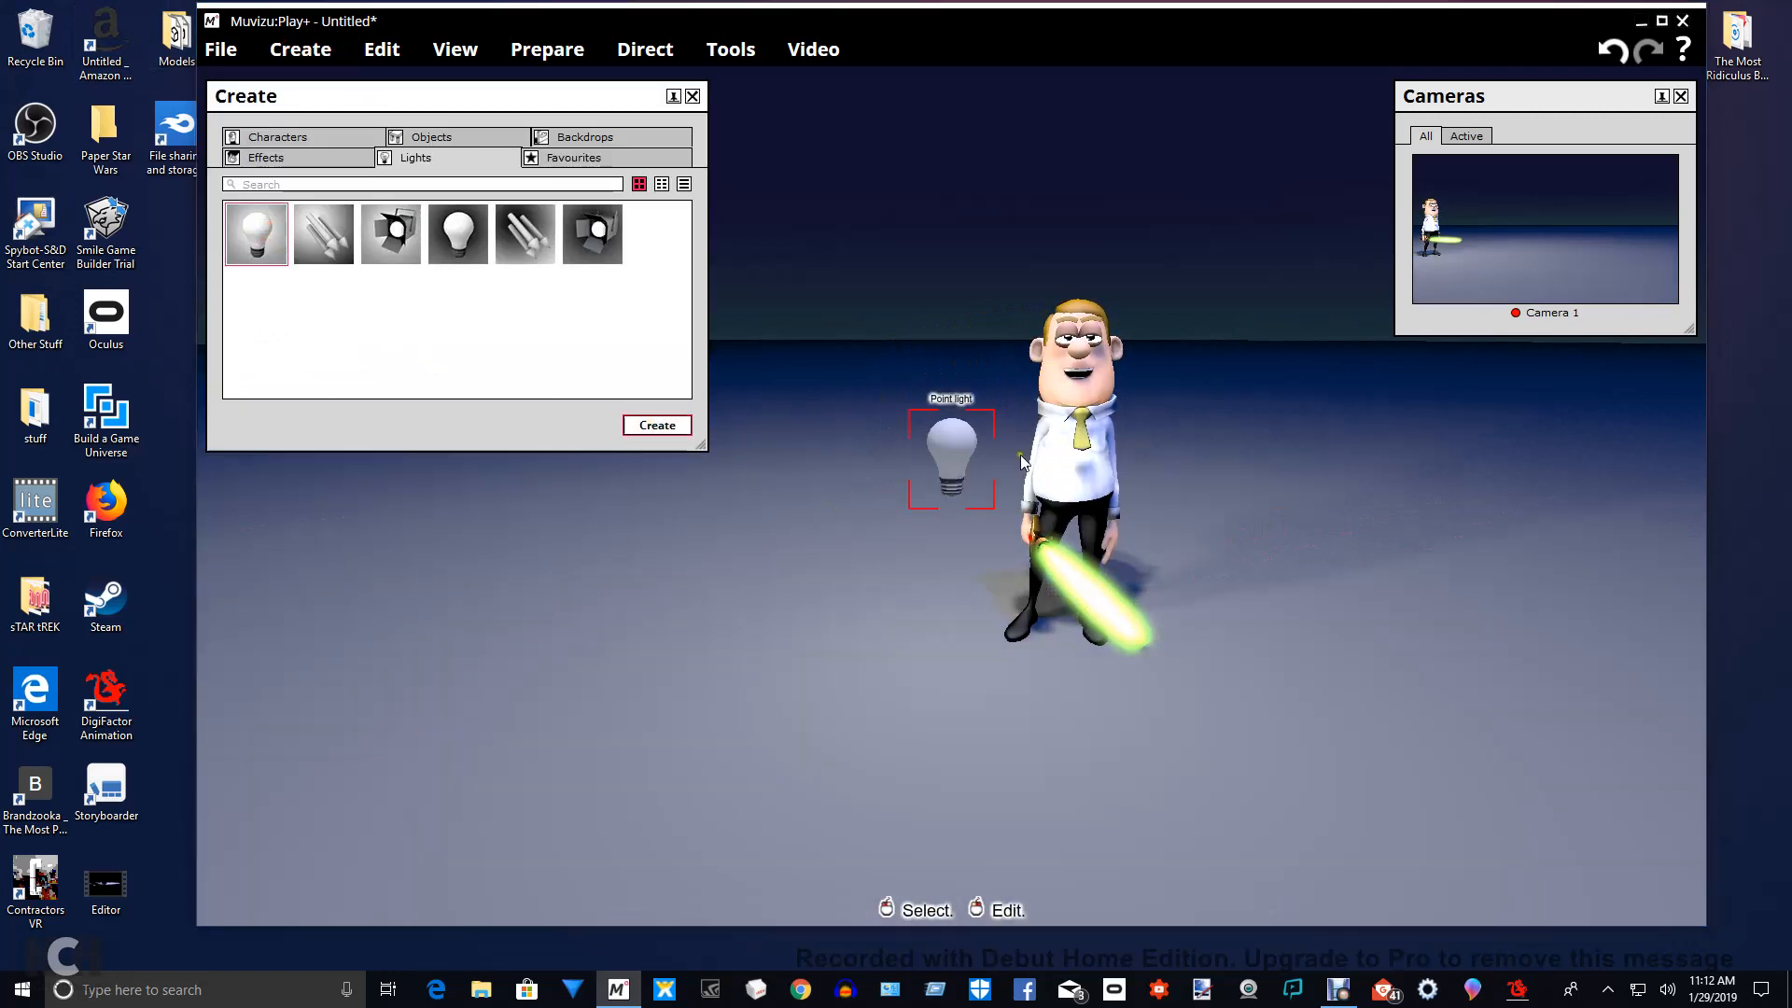
{"action": "left_click_drag", "start_coordinate": [959, 432], "coordinate": [954, 464]}
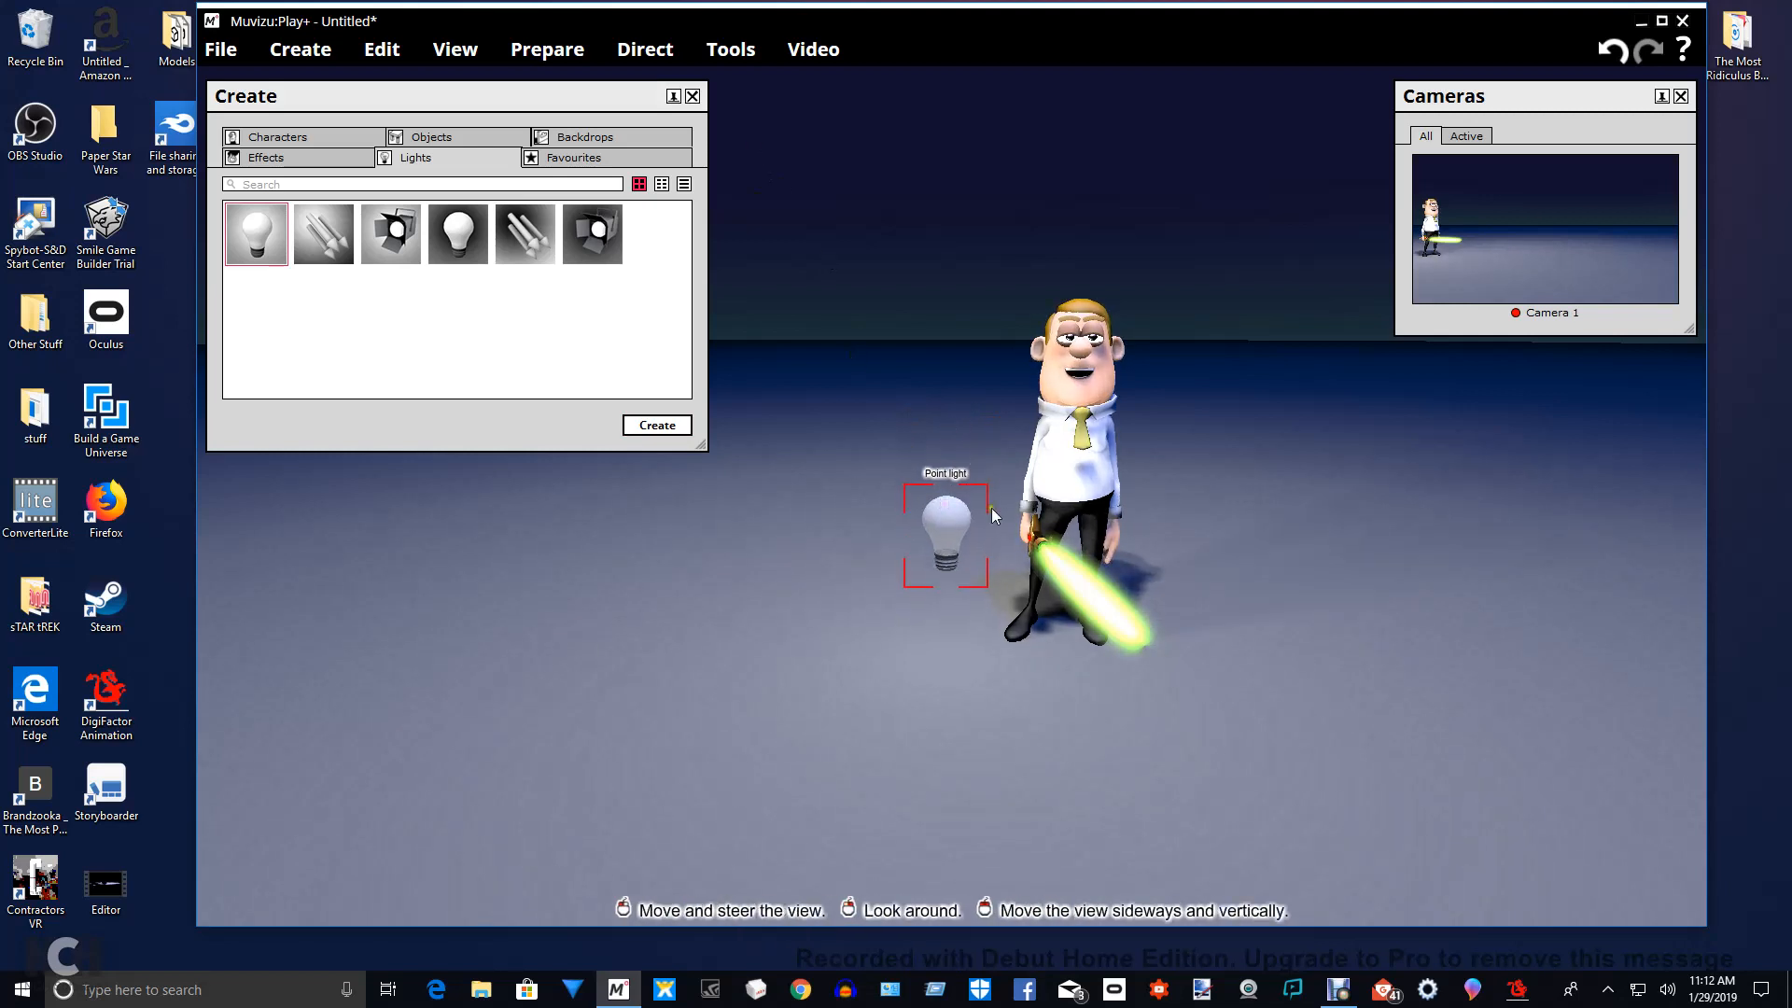
{"action": "mouse_move", "coordinate": [961, 525]}
{"action": "left_mouse_down"}
{"action": "mouse_move", "coordinate": [734, 528]}
{"action": "mouse_move", "coordinate": [989, 530]}
{"action": "left_mouse_up"}
{"action": "middle_click_drag", "start_coordinate": [1144, 758], "coordinate": [1088, 728]}
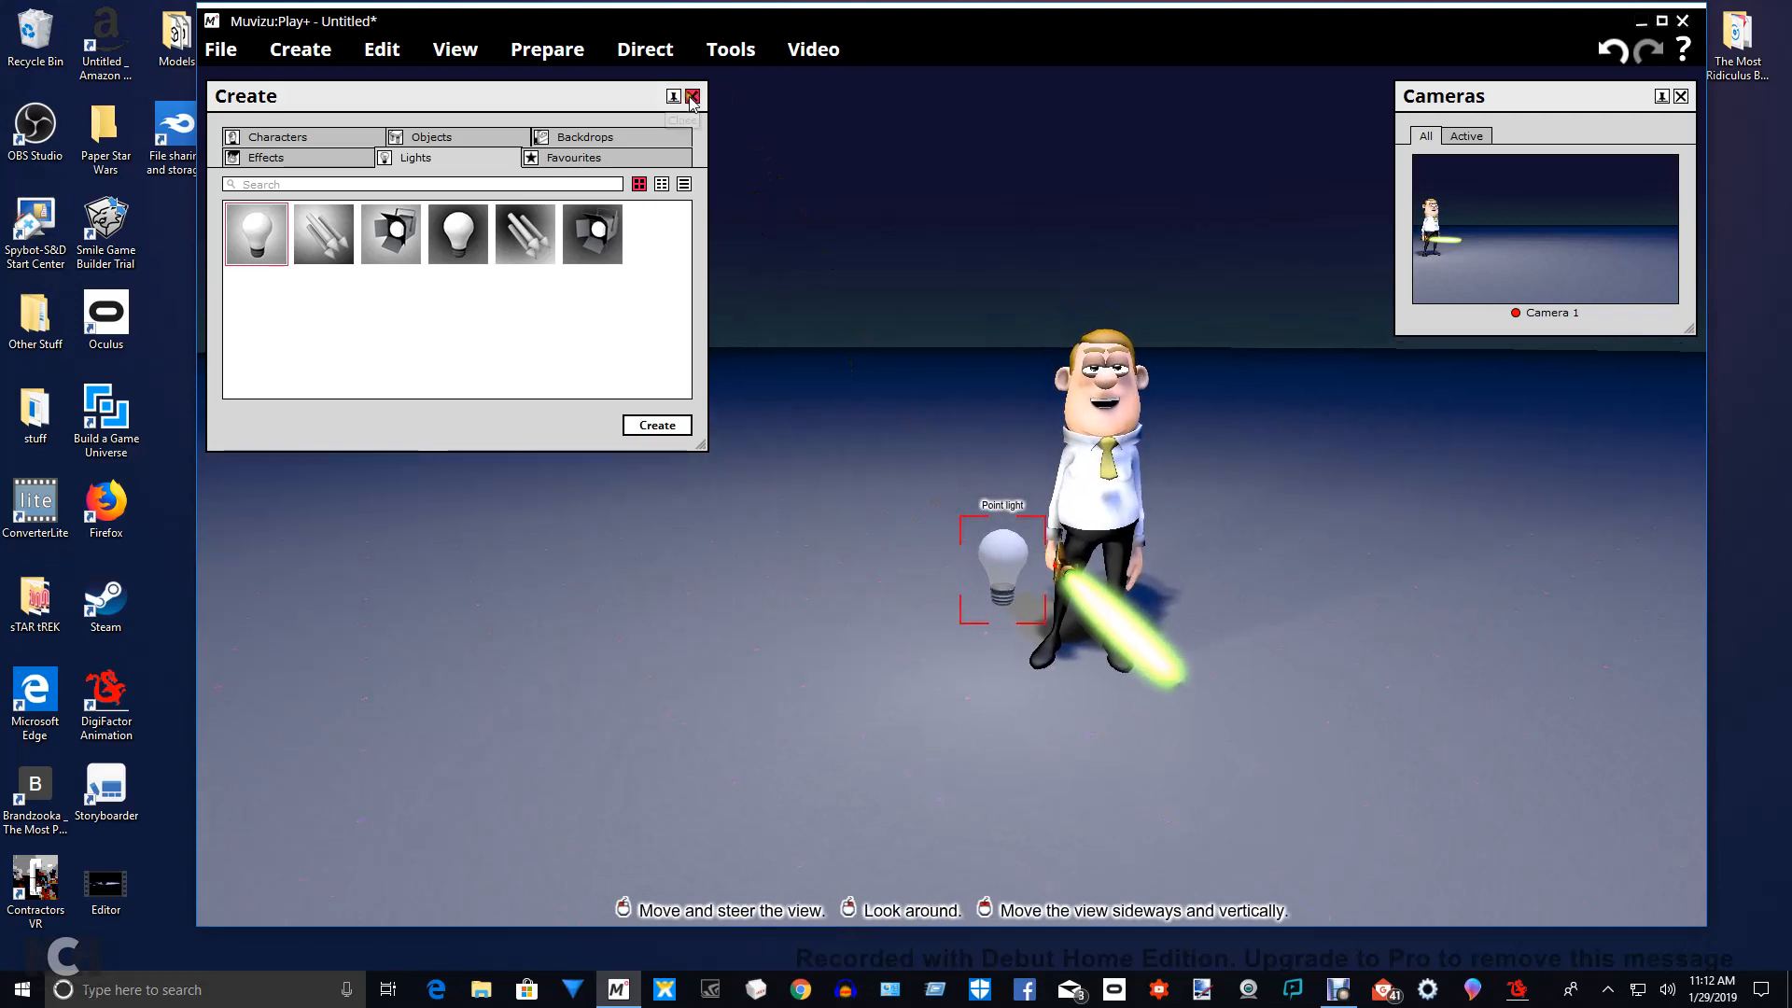
{"action": "left_click", "coordinate": [692, 96]}
{"action": "middle_click_drag", "start_coordinate": [980, 607], "coordinate": [964, 648]}
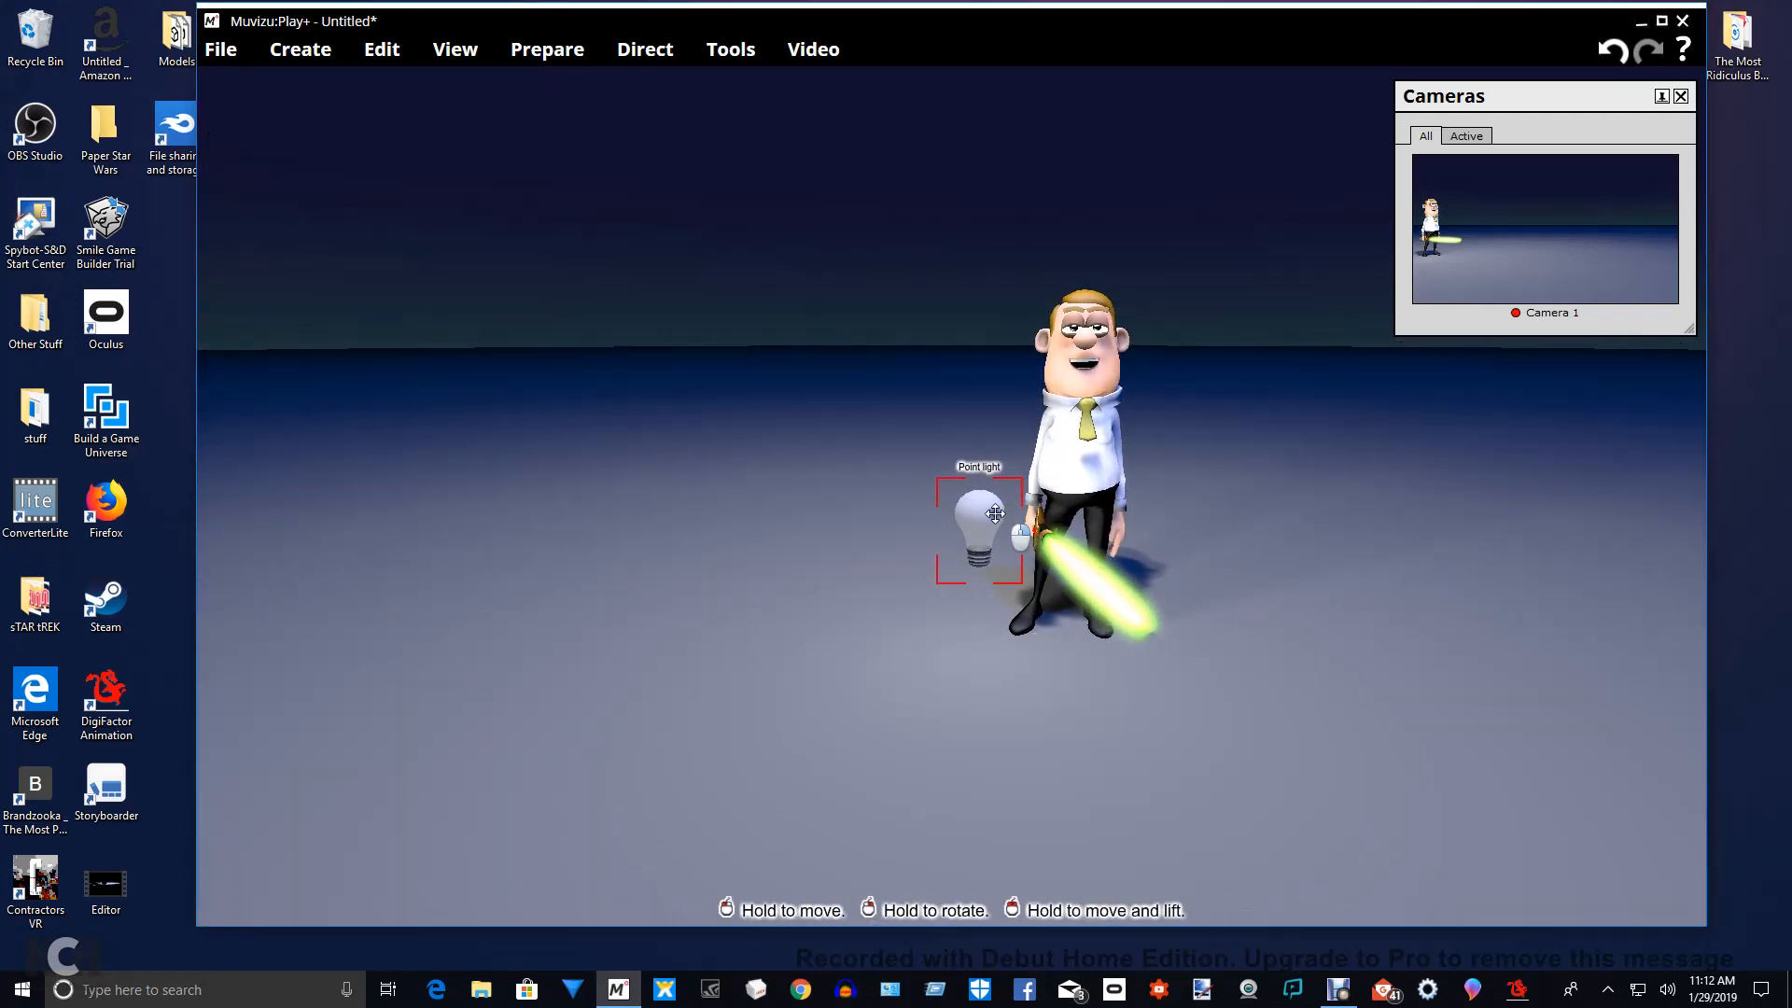
Open the point light's properties and set its brightness to 4.2 %.
{"action": "right_click", "coordinate": [994, 513]}
{"action": "left_click", "coordinate": [849, 546]}
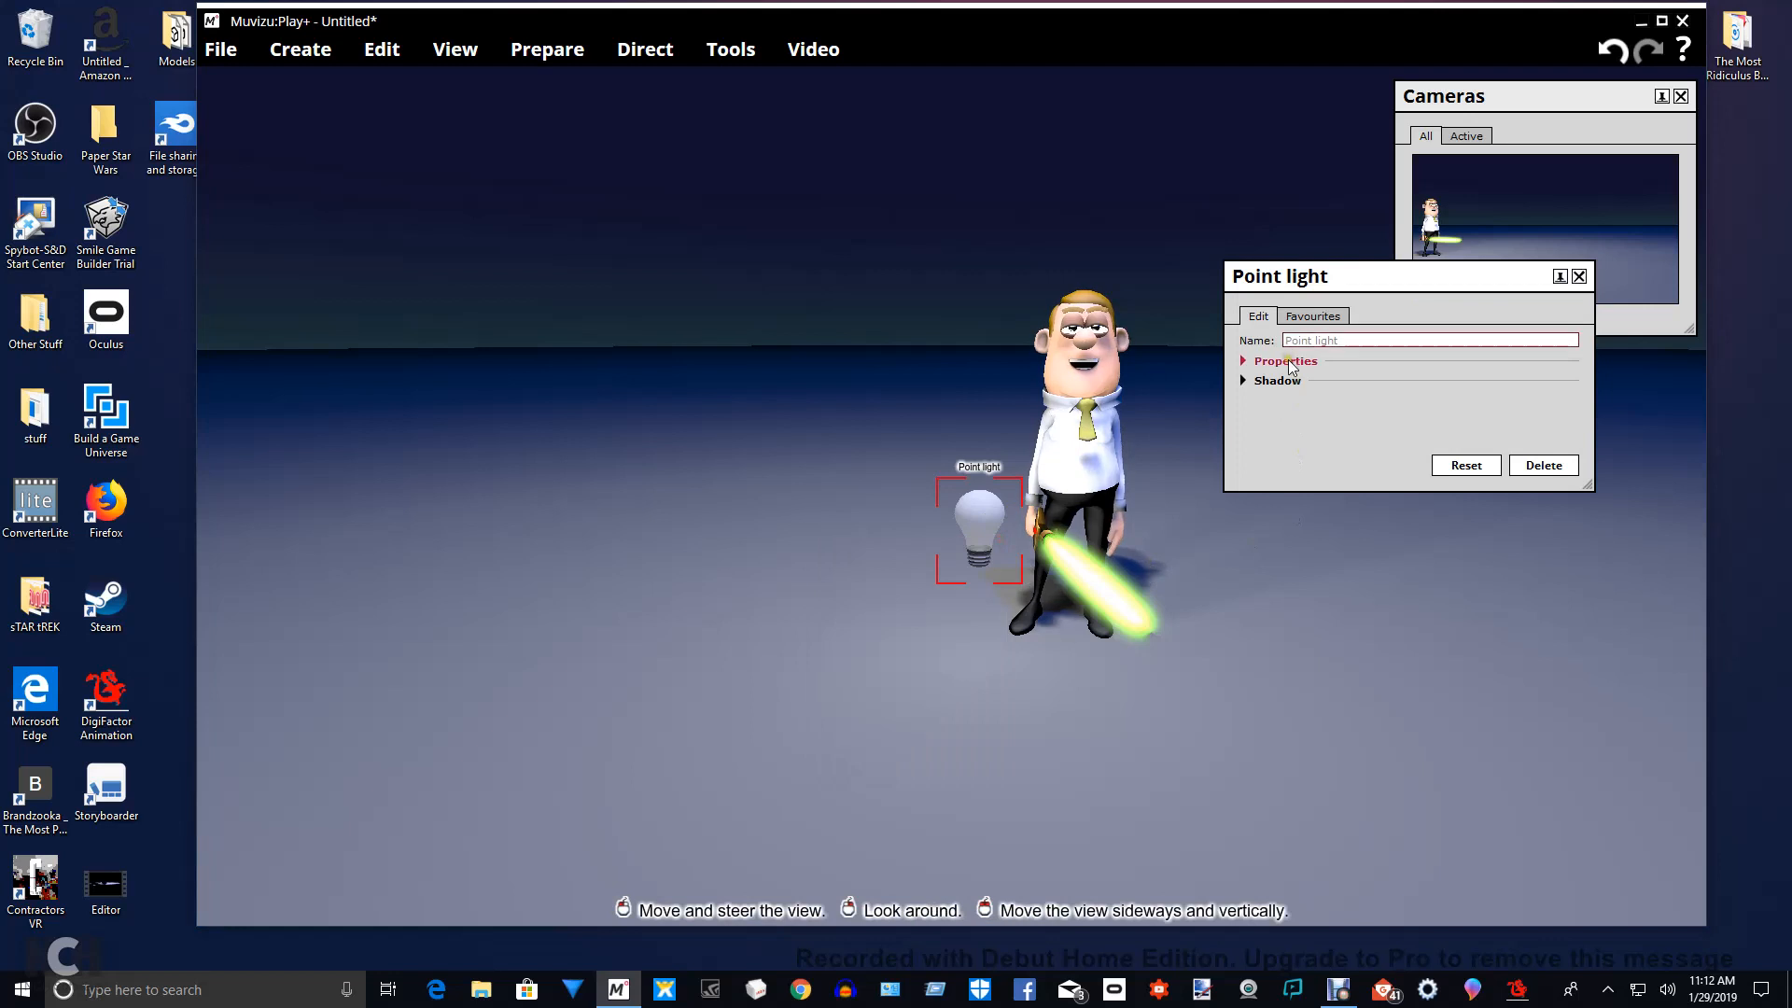
{"action": "left_click", "coordinate": [1288, 362]}
{"action": "left_click_drag", "start_coordinate": [1355, 371], "coordinate": [1331, 371]}
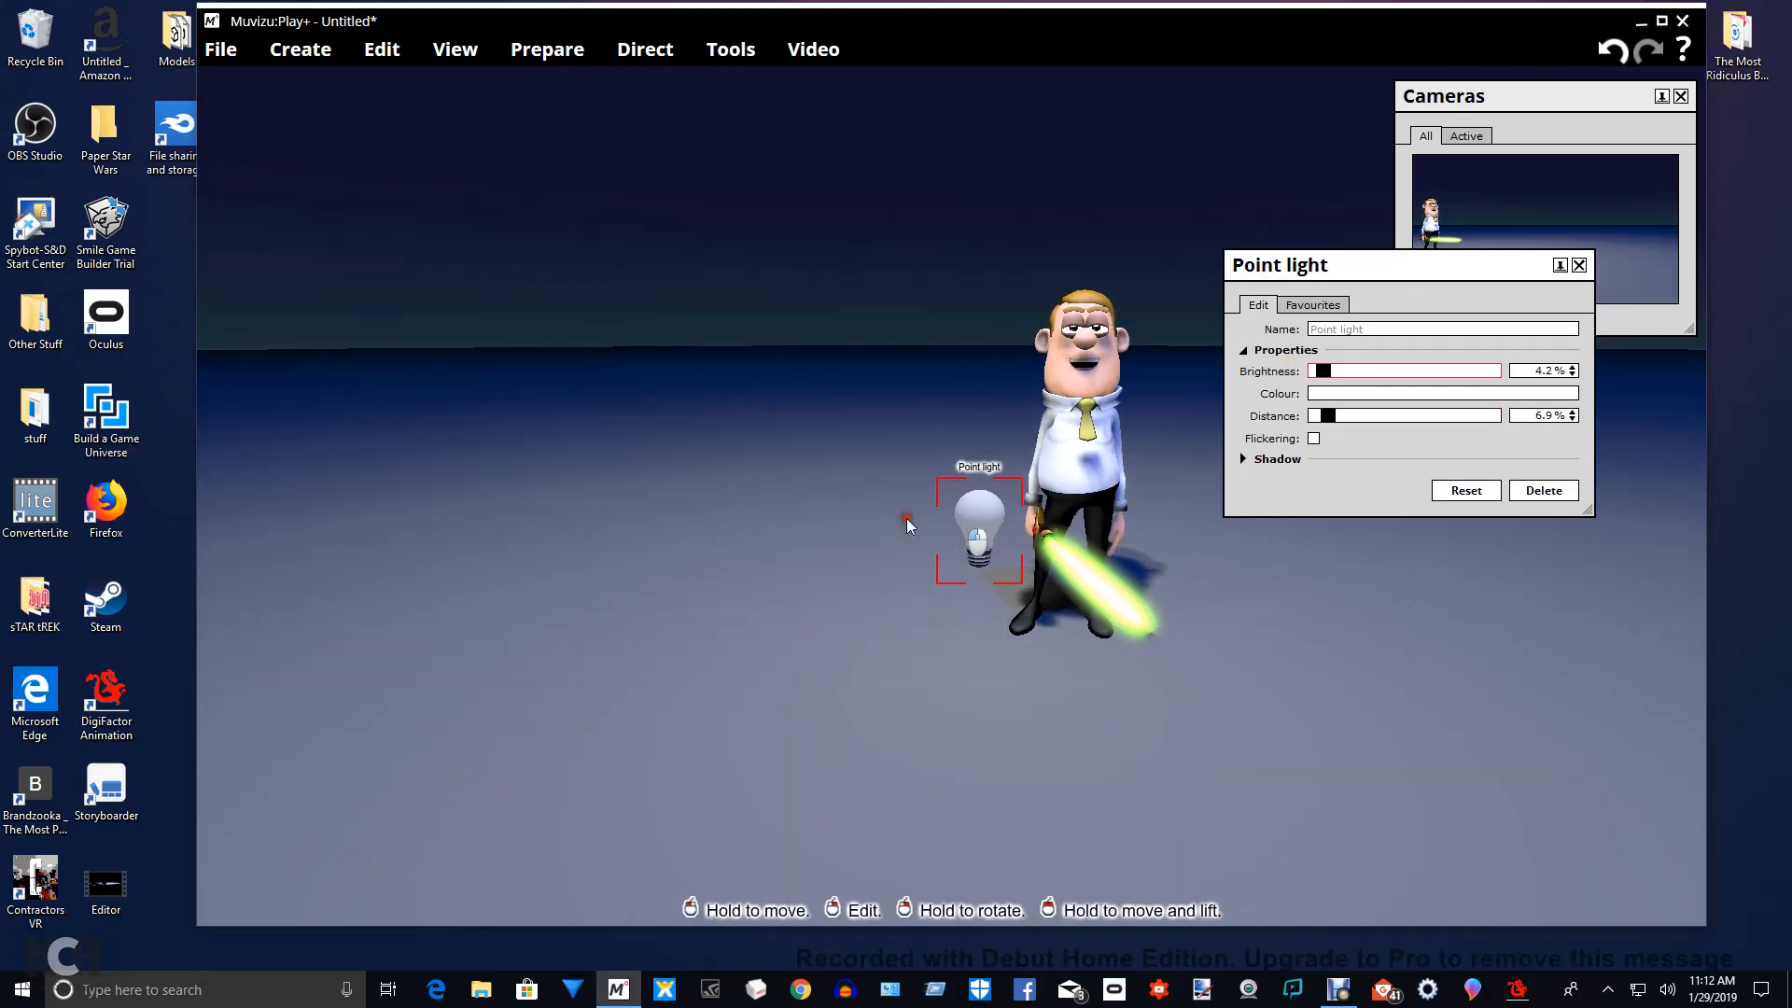
Reposition the point light close behind the character's sword hand.
{"action": "left_click_drag", "start_coordinate": [968, 514], "coordinate": [916, 514]}
{"action": "right_click_drag", "start_coordinate": [999, 689], "coordinate": [964, 704]}
{"action": "scroll", "coordinate": [949, 653], "scroll_direction": "down", "scroll_amount": 2}
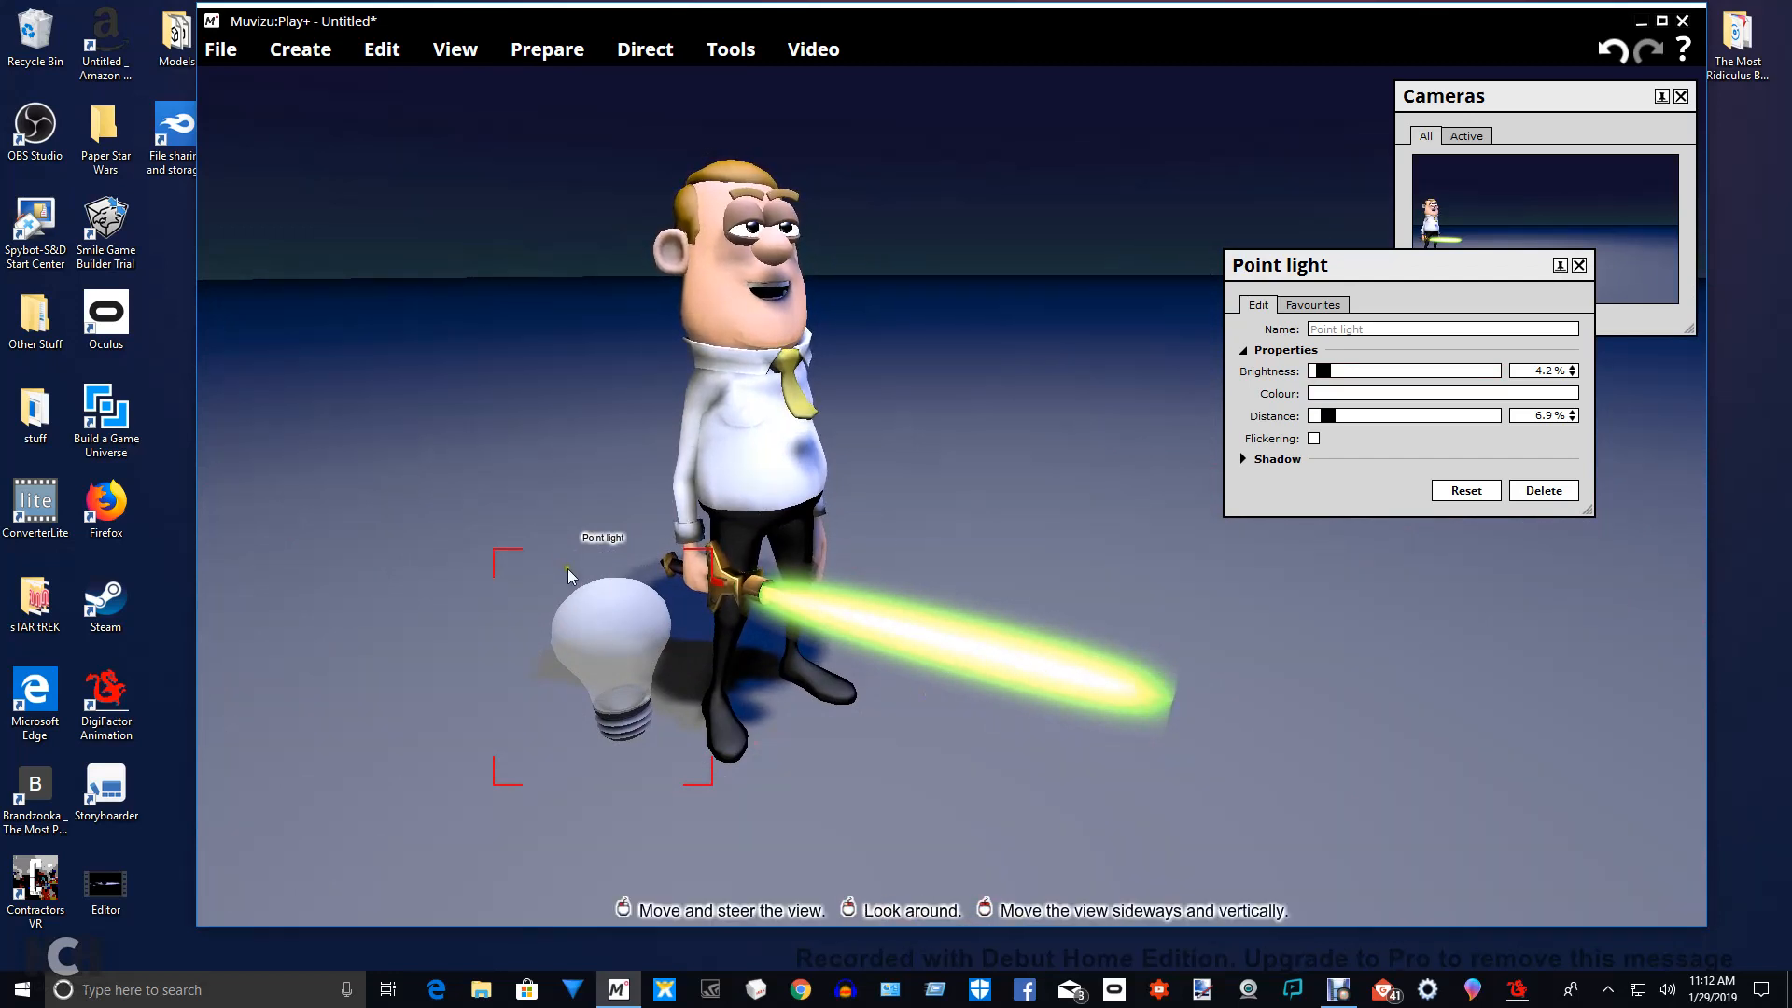
{"action": "left_click_drag", "start_coordinate": [574, 616], "coordinate": [617, 624]}
{"action": "scroll", "coordinate": [926, 498], "scroll_direction": "up", "scroll_amount": 2}
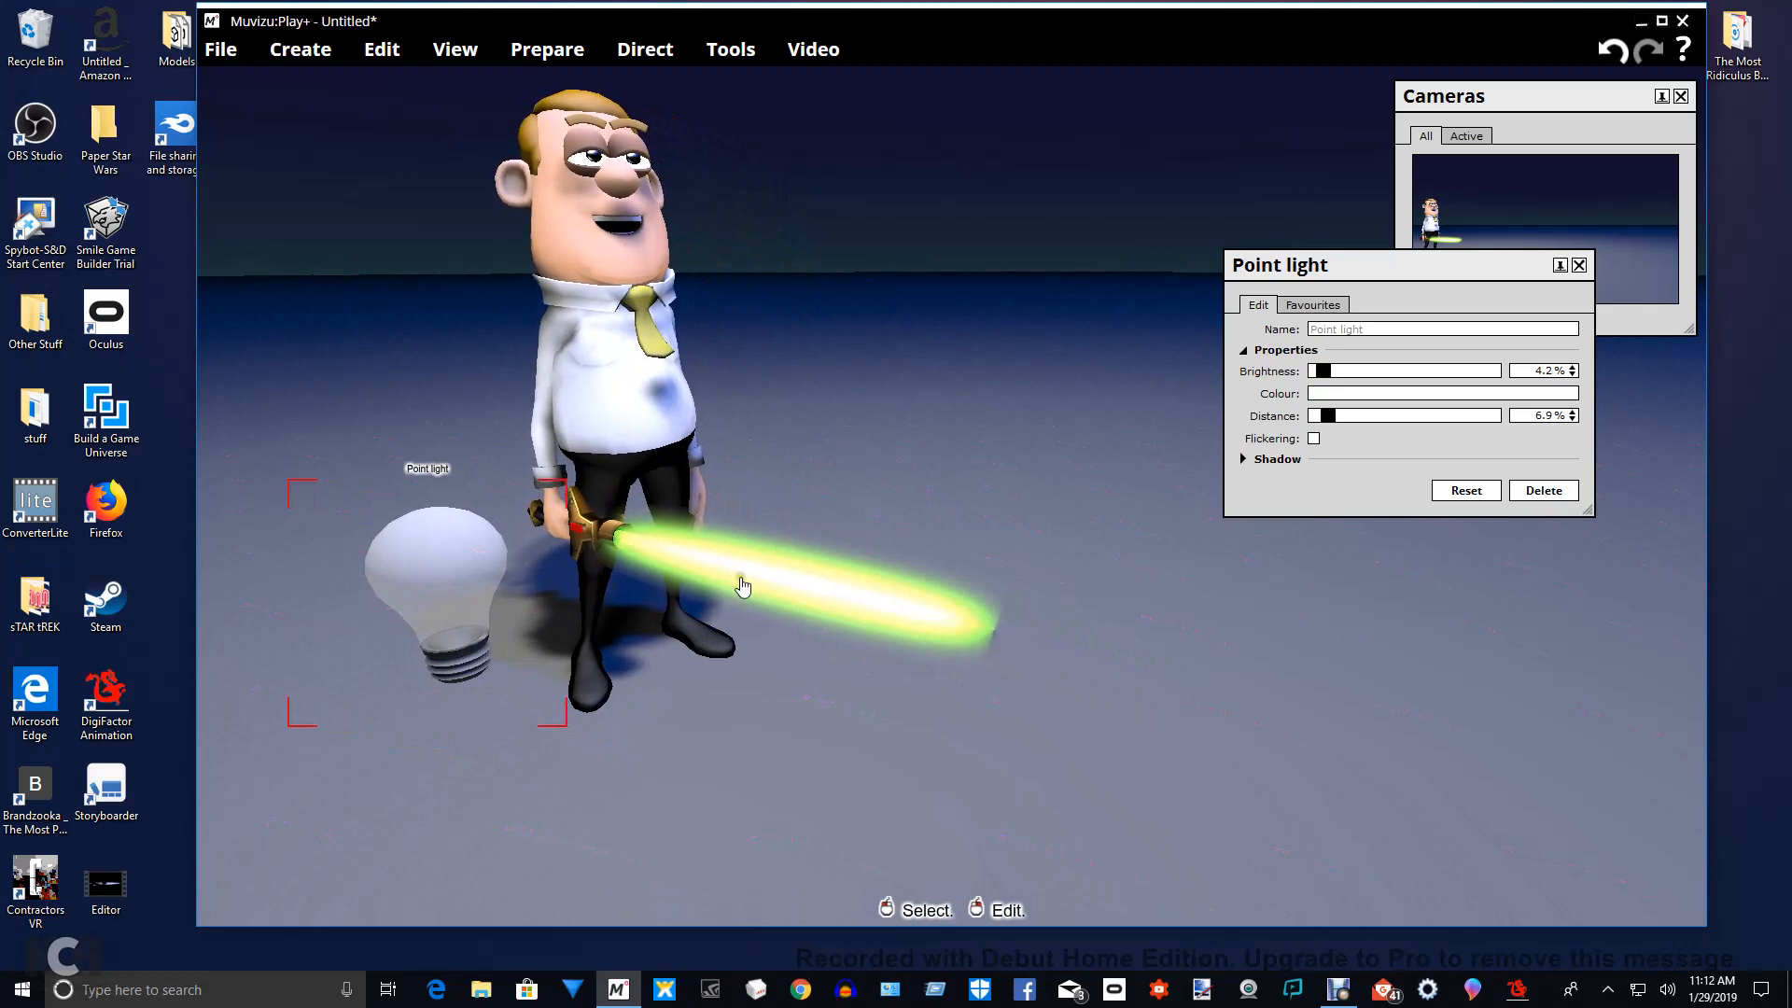
Colour the point light yellow (FFFF00) and set its brightness to 13.7 %.
{"action": "left_click", "coordinate": [1476, 394]}
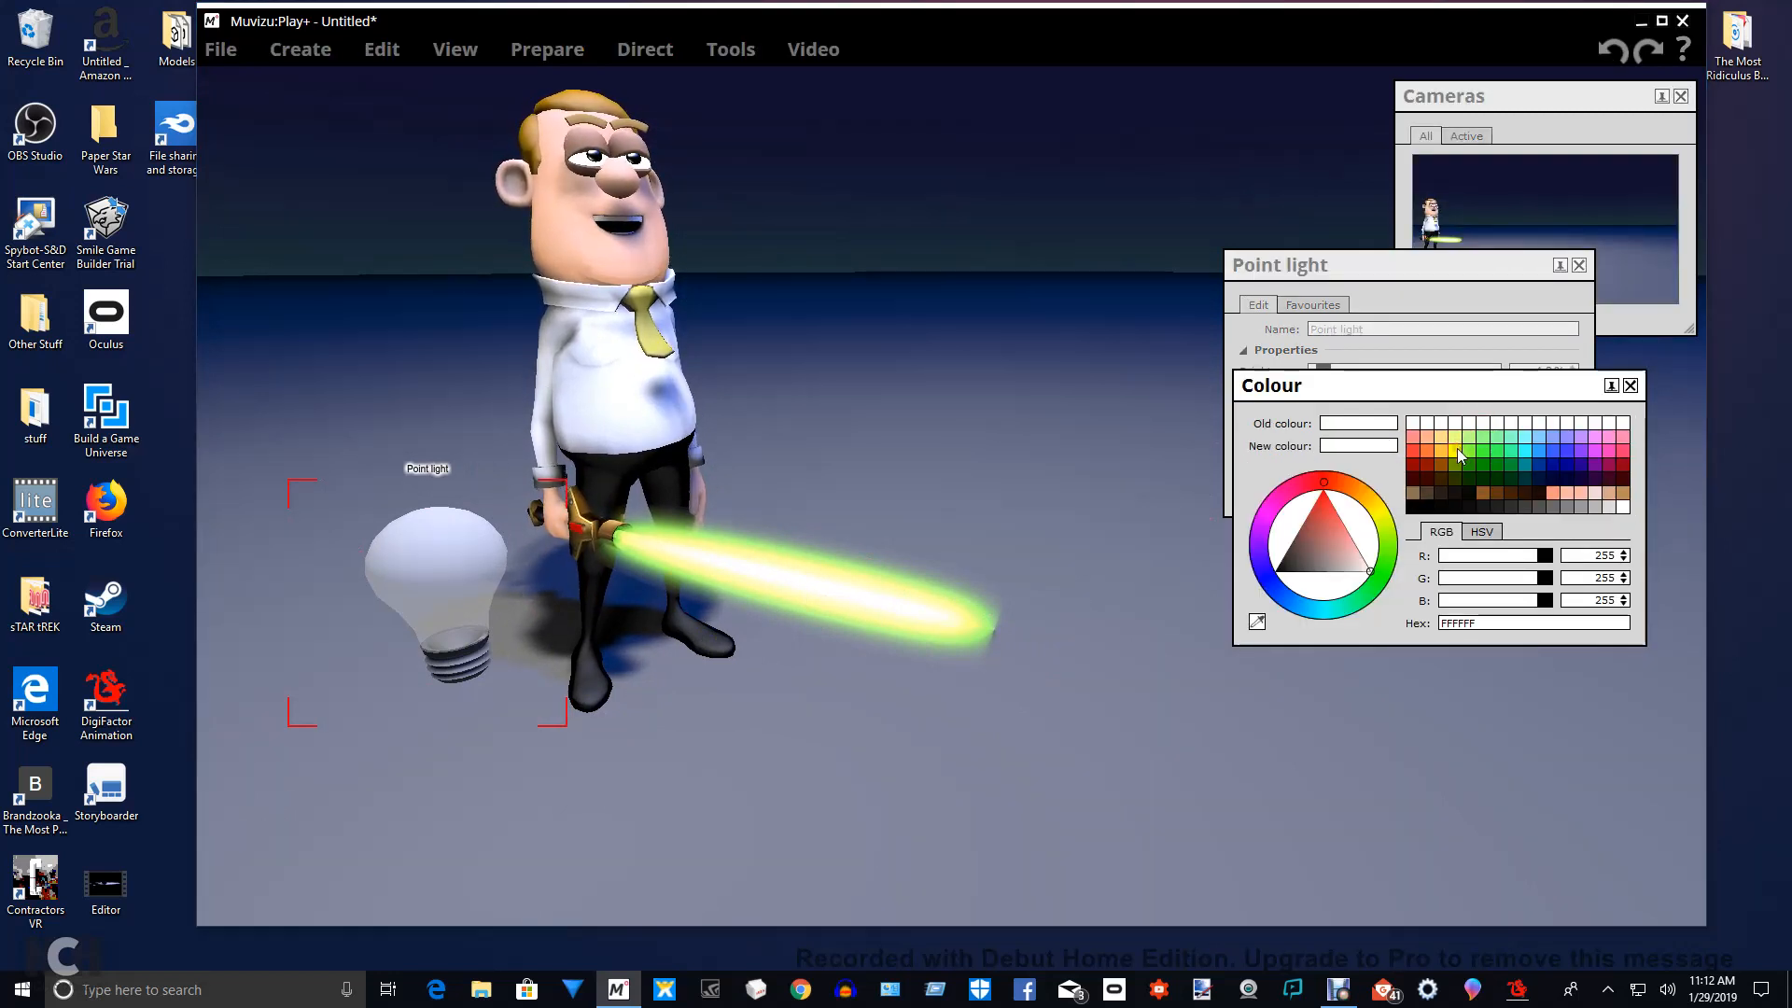
{"action": "left_click", "coordinate": [1455, 450]}
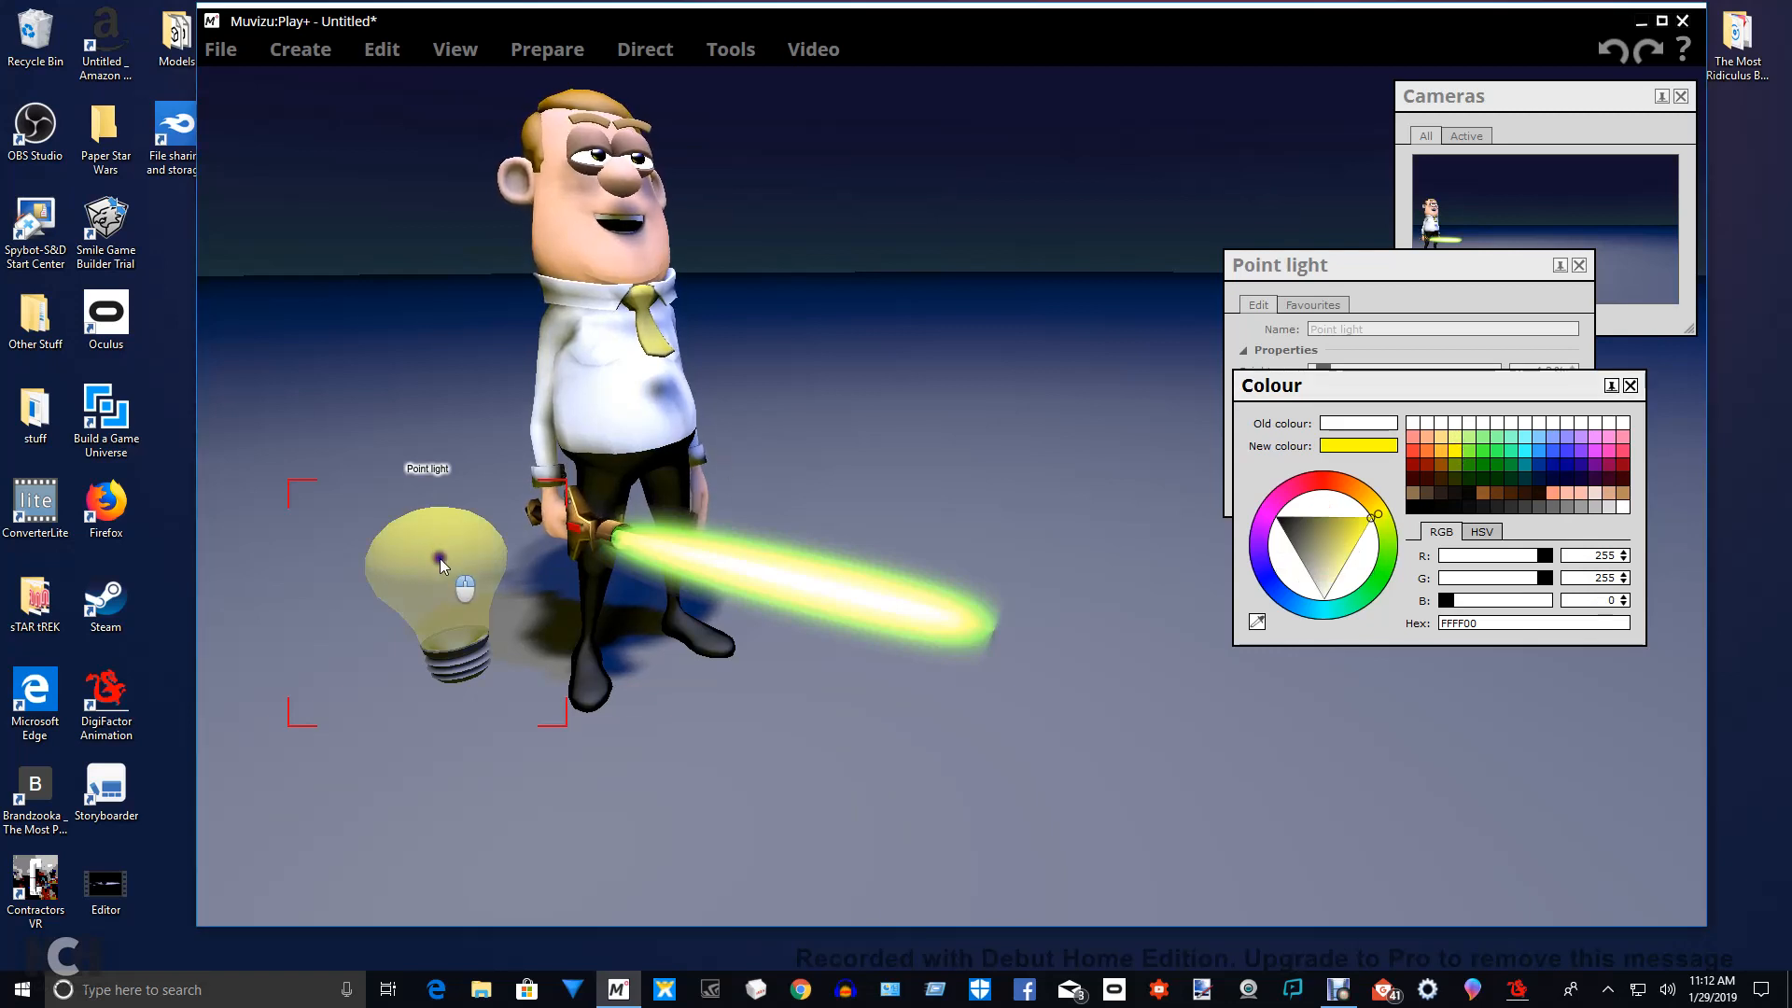
{"action": "left_click", "coordinate": [1629, 386]}
{"action": "left_click_drag", "start_coordinate": [1323, 370], "coordinate": [1336, 374]}
{"action": "left_click_drag", "start_coordinate": [1079, 672], "coordinate": [690, 605]}
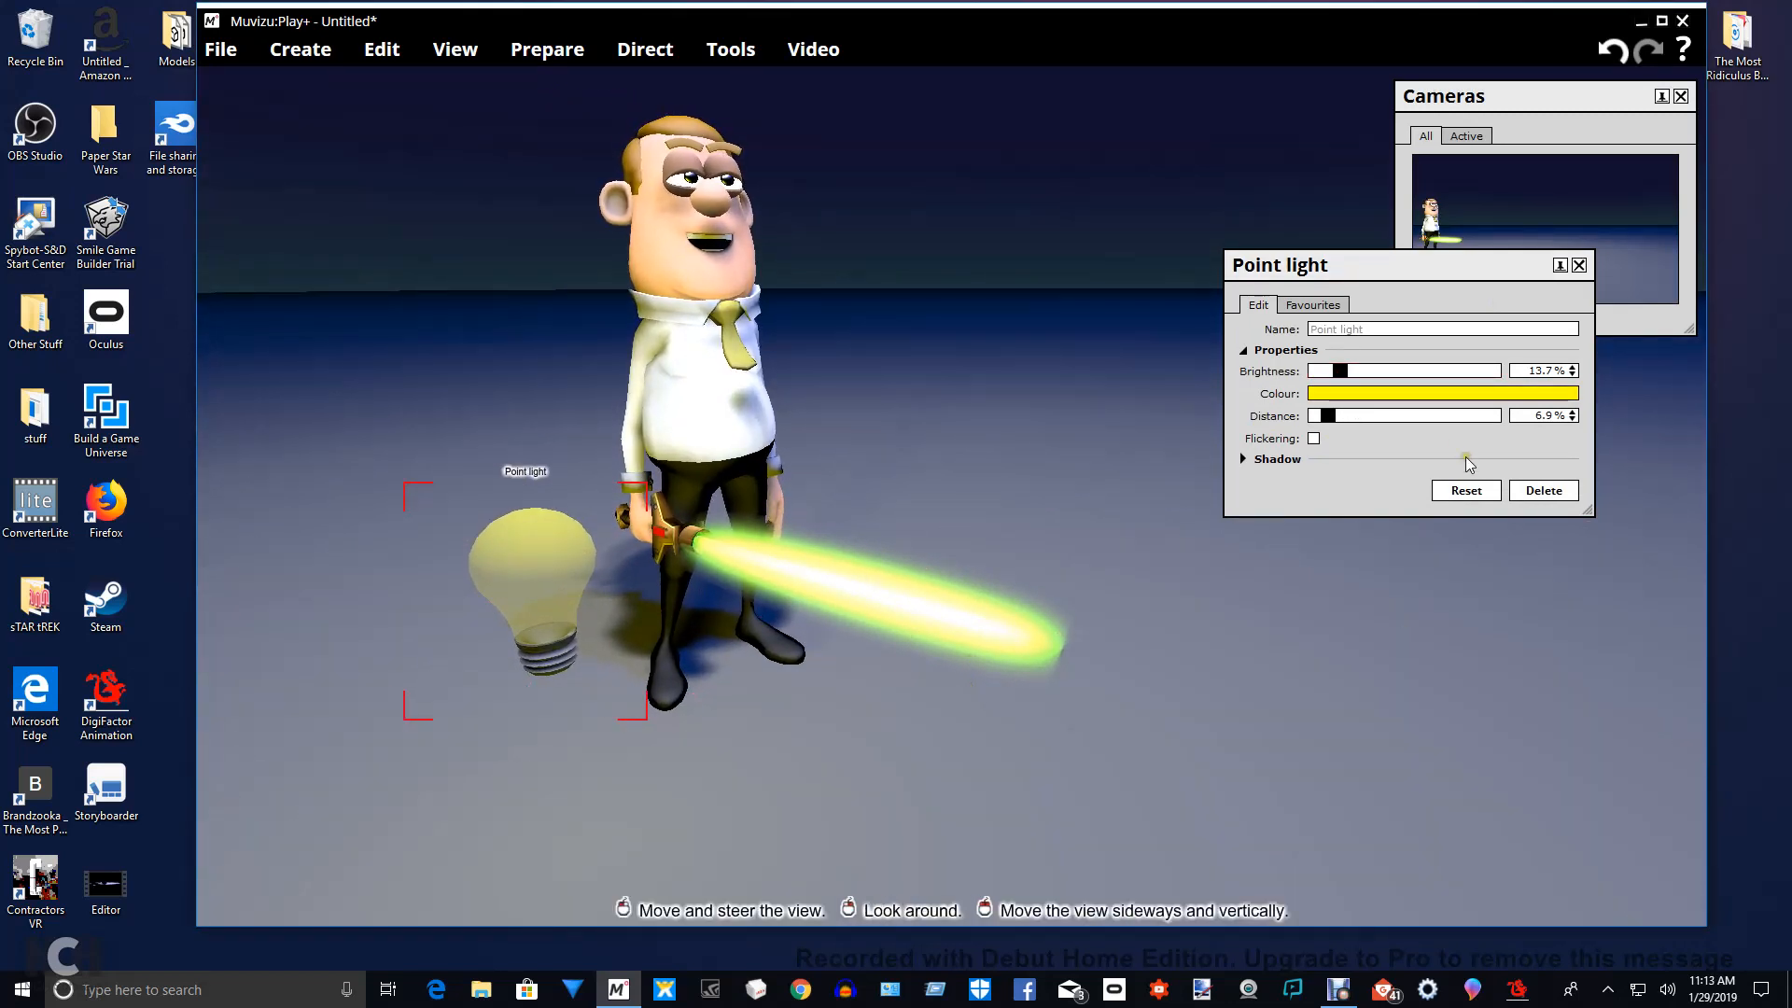
Change the point light's colour to green (13E500) and set its brightness to 8.9 %.
{"action": "left_click", "coordinate": [1418, 393]}
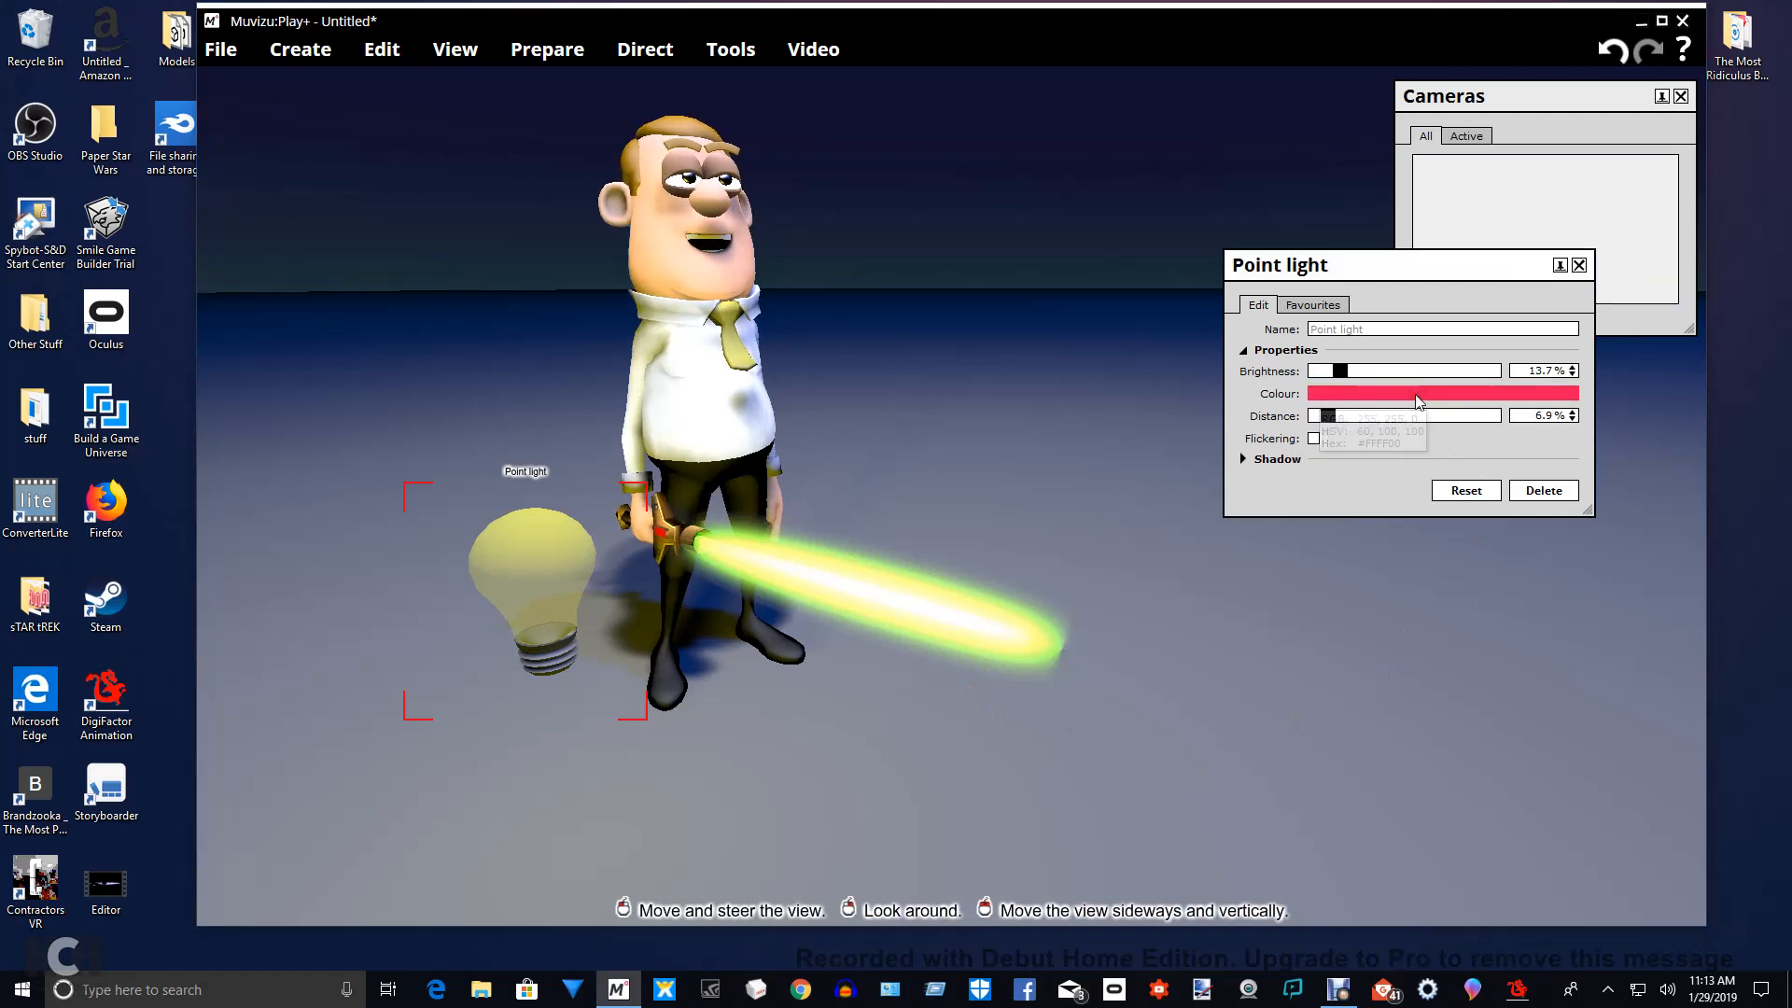
{"action": "left_click", "coordinate": [1516, 535]}
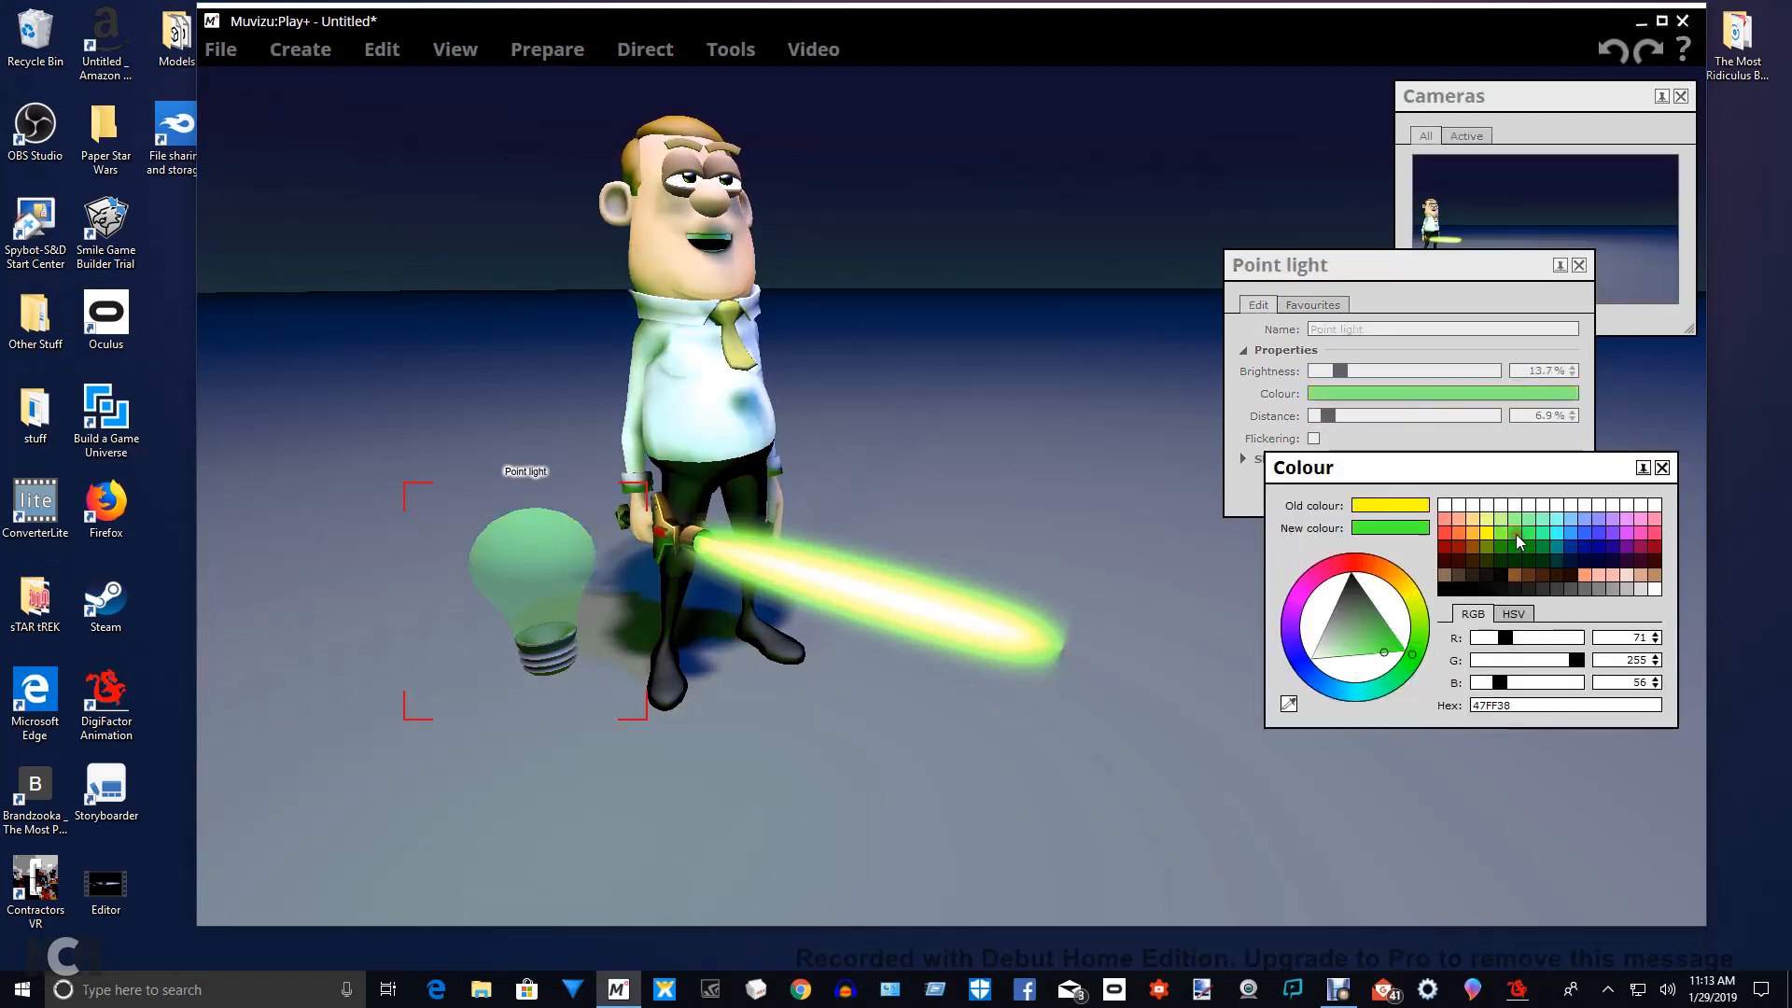
{"action": "left_click_drag", "start_coordinate": [1386, 648], "coordinate": [1405, 650]}
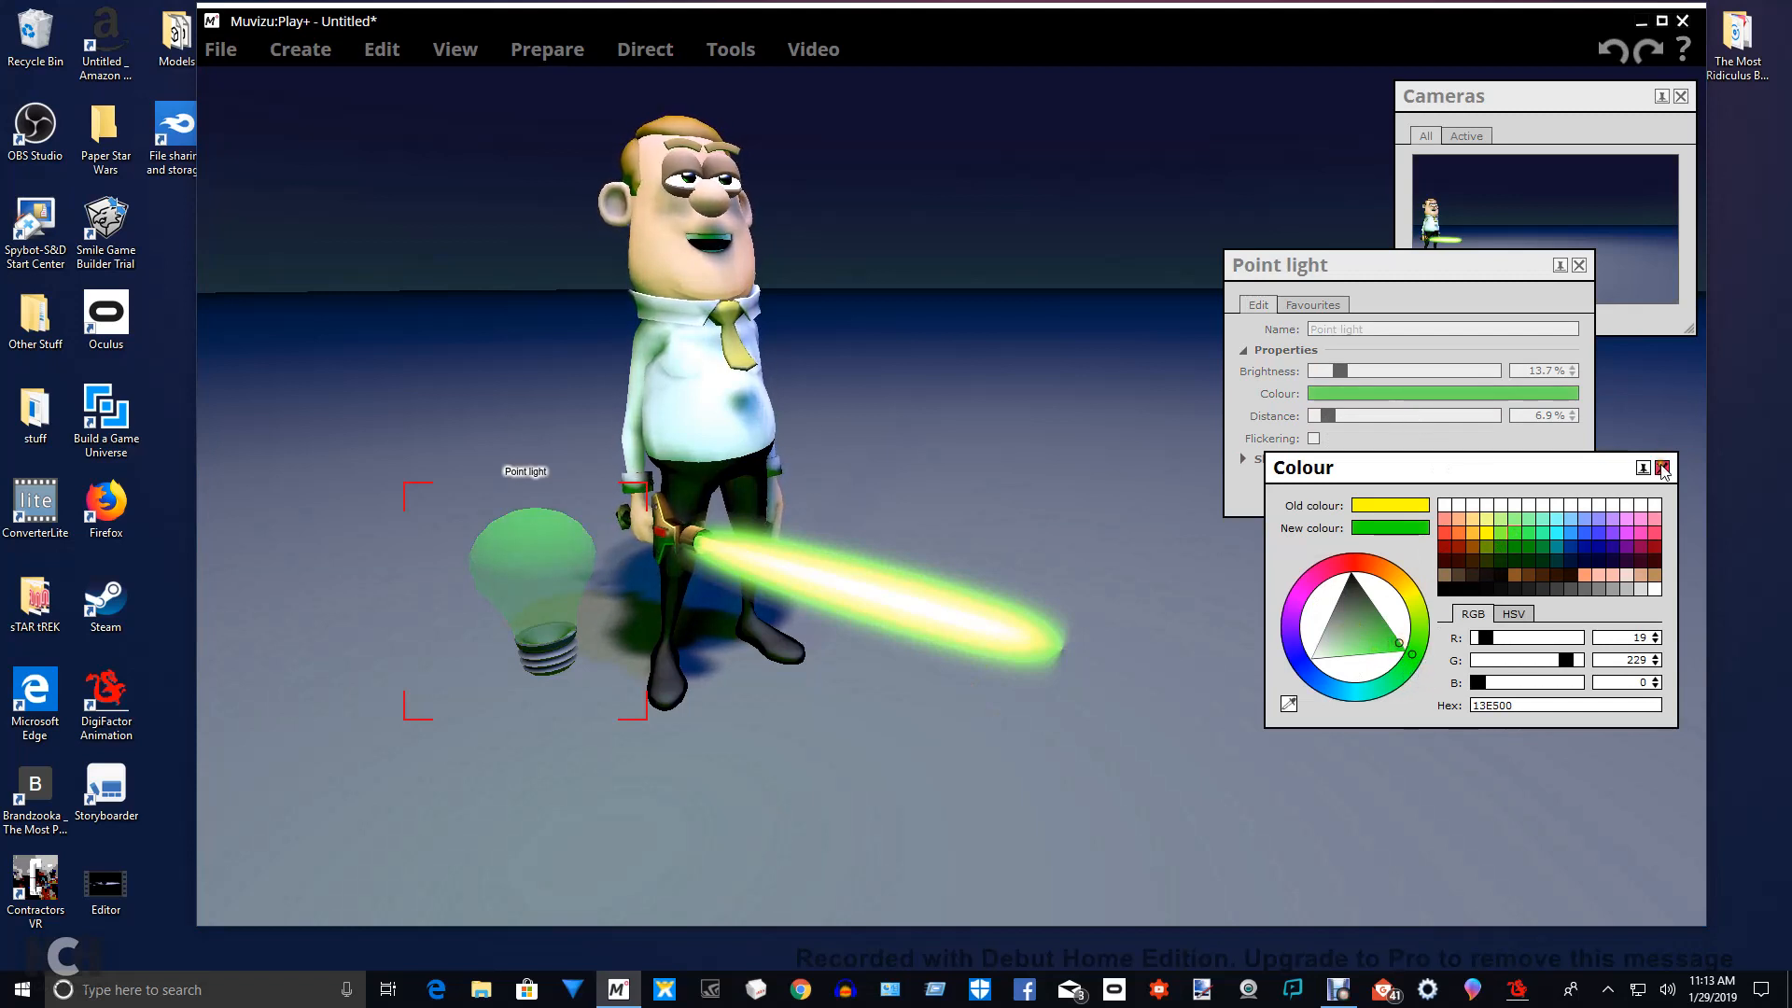
{"action": "left_click", "coordinate": [1662, 468]}
{"action": "mouse_move", "coordinate": [1339, 370]}
{"action": "left_mouse_down"}
{"action": "mouse_move", "coordinate": [1372, 373]}
{"action": "mouse_move", "coordinate": [1332, 374]}
{"action": "left_mouse_up"}
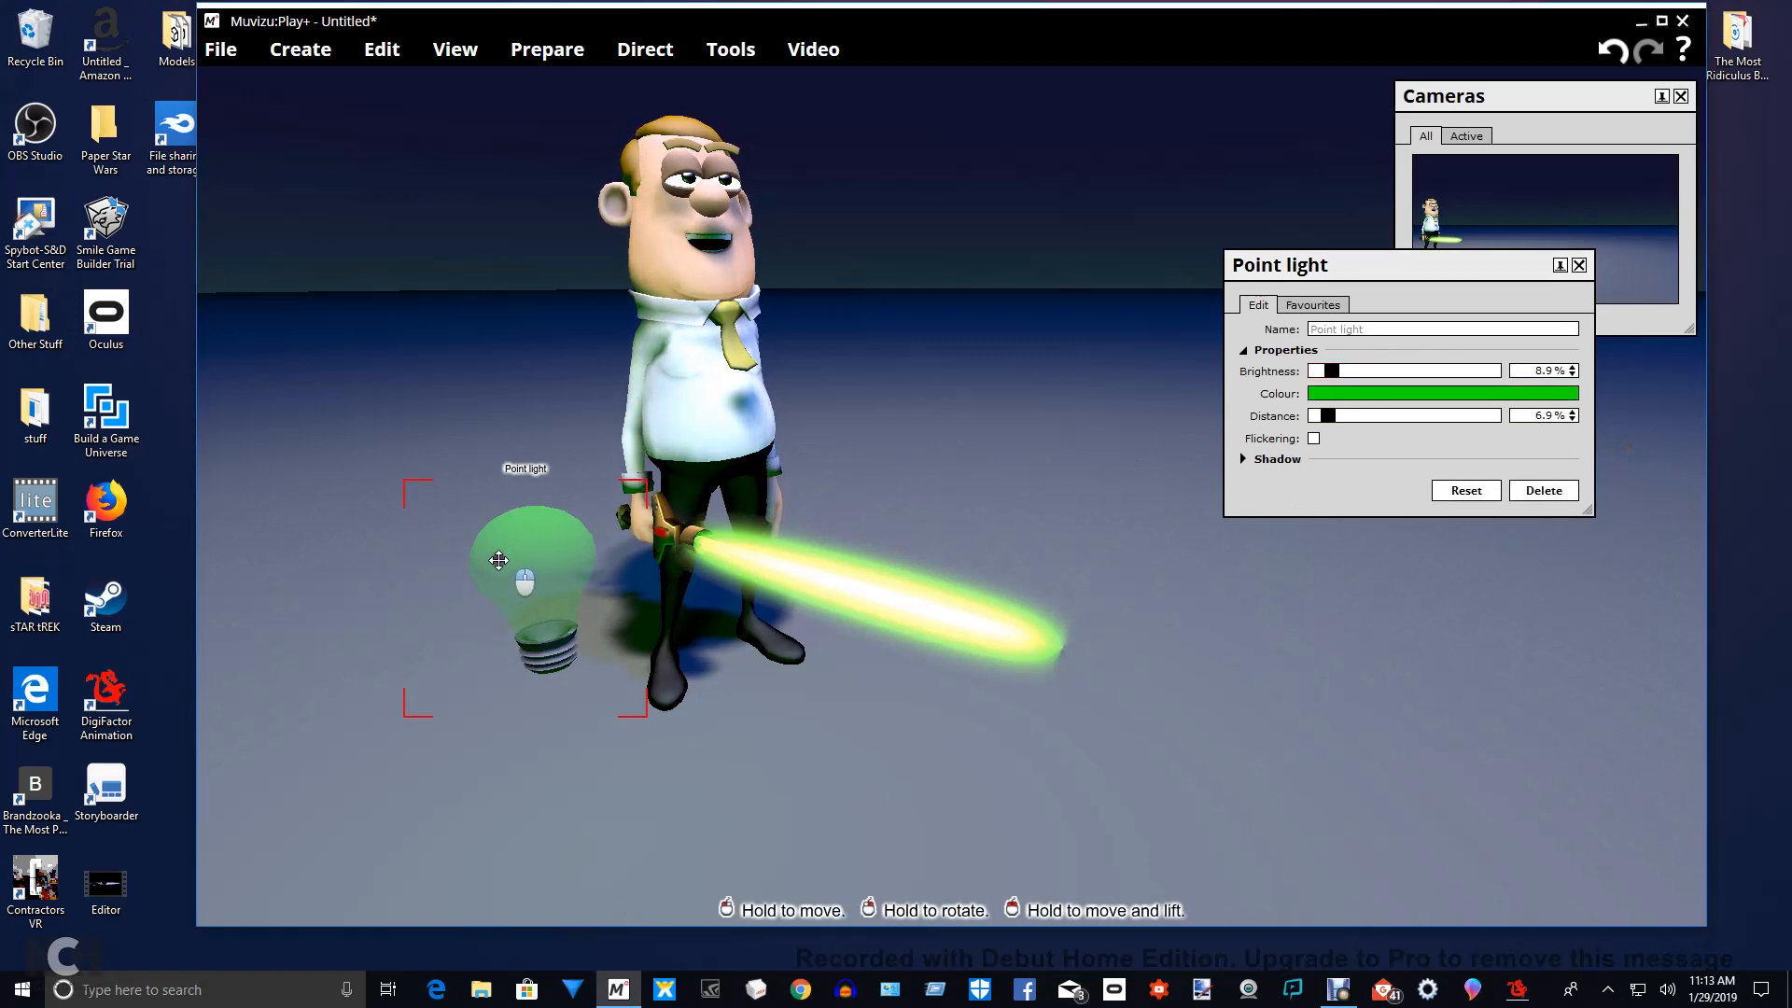
Move the green point light nearer to the character's sword hand.
{"action": "left_click_drag", "start_coordinate": [498, 560], "coordinate": [496, 560]}
{"action": "right_click_drag", "start_coordinate": [497, 560], "coordinate": [1047, 544]}
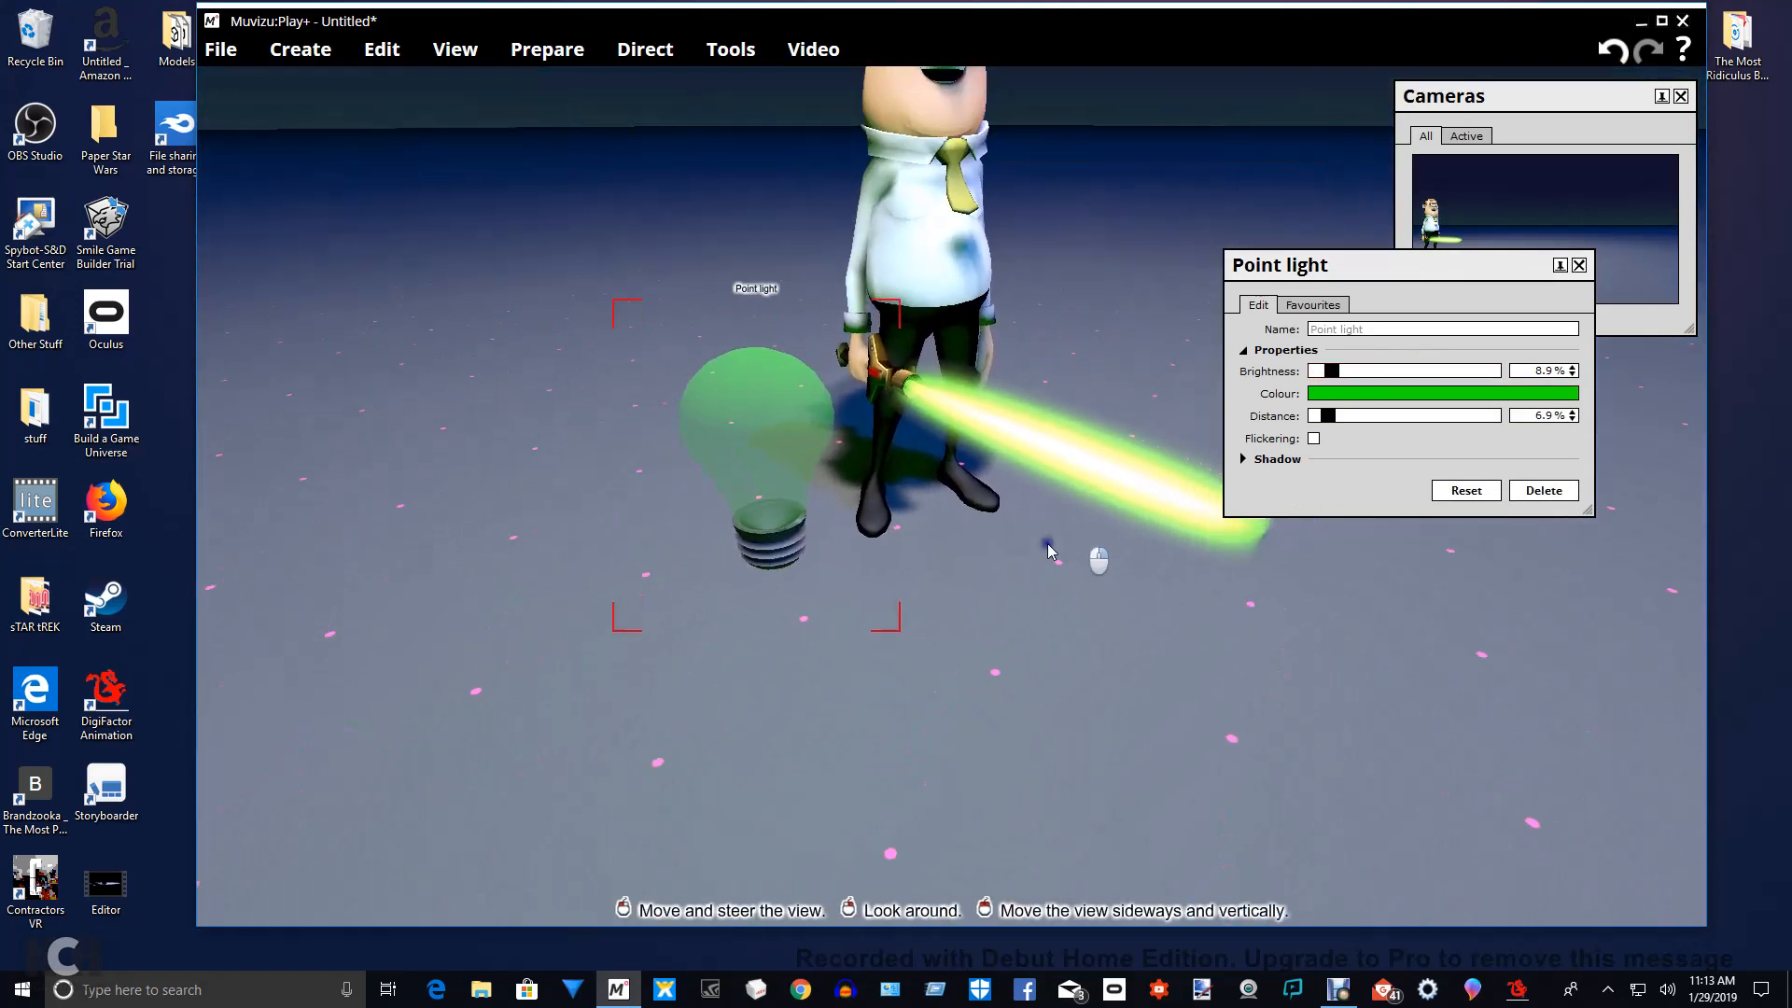
{"action": "left_click_drag", "start_coordinate": [1047, 551], "coordinate": [705, 534]}
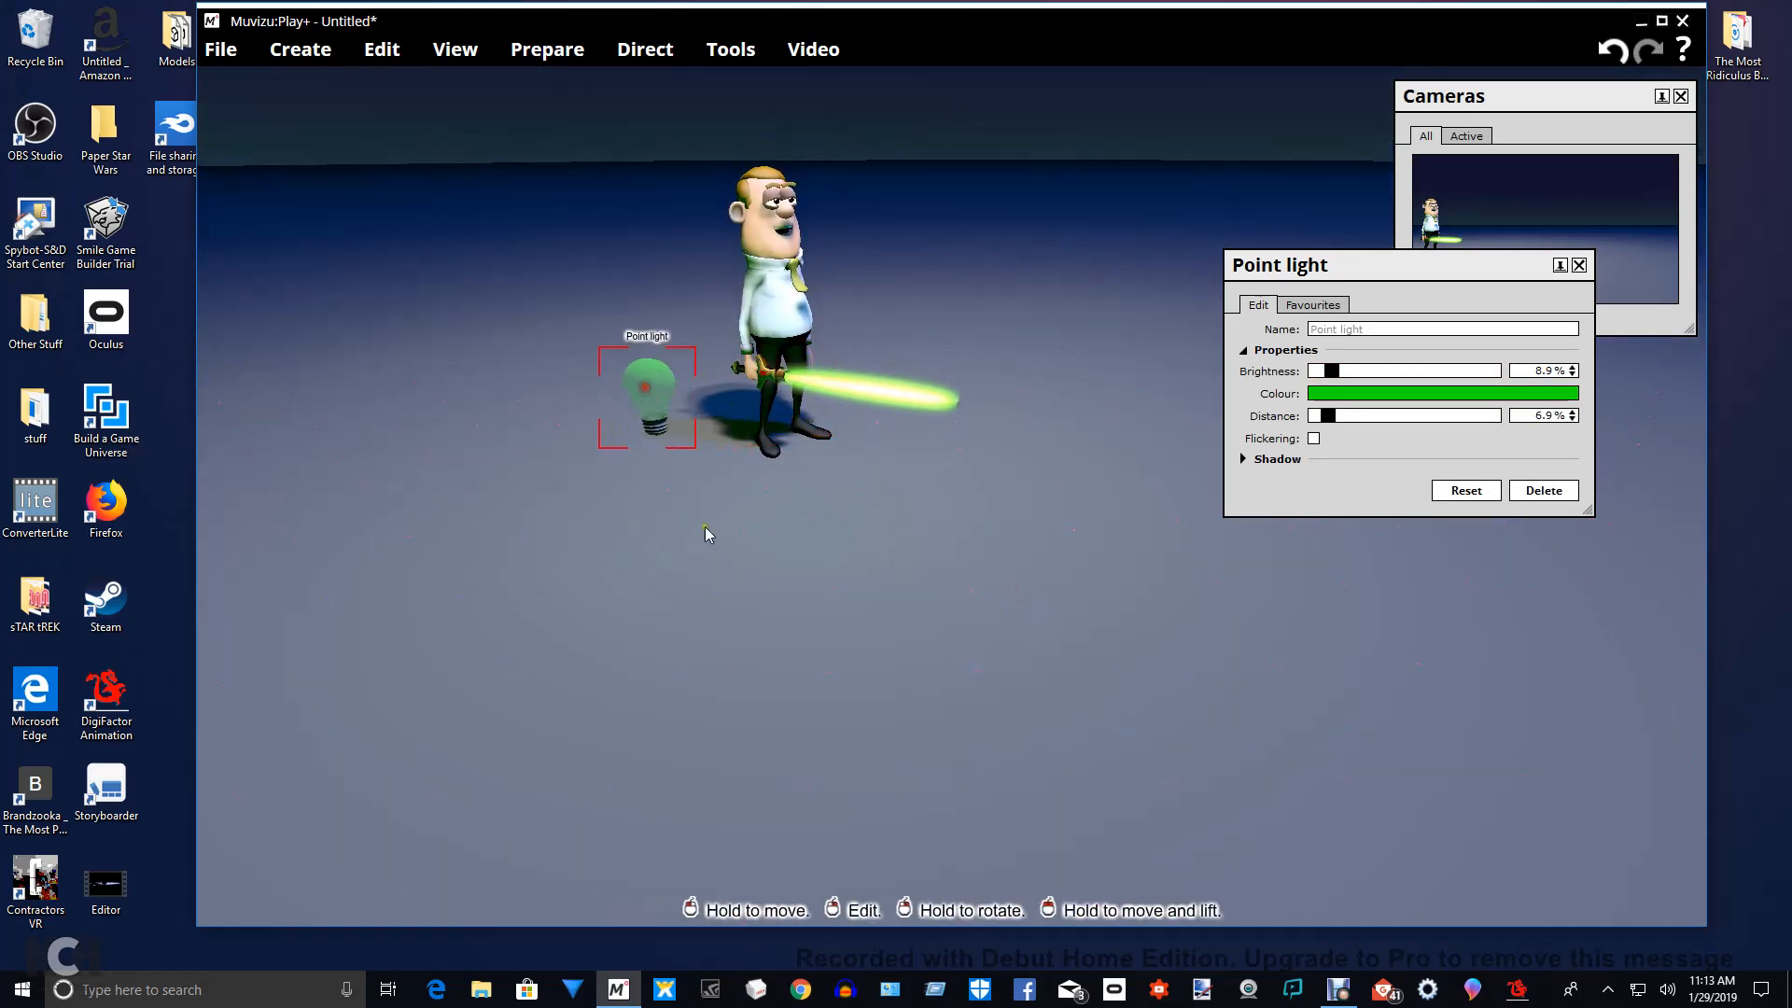
{"action": "left_click_drag", "start_coordinate": [1055, 644], "coordinate": [1062, 597]}
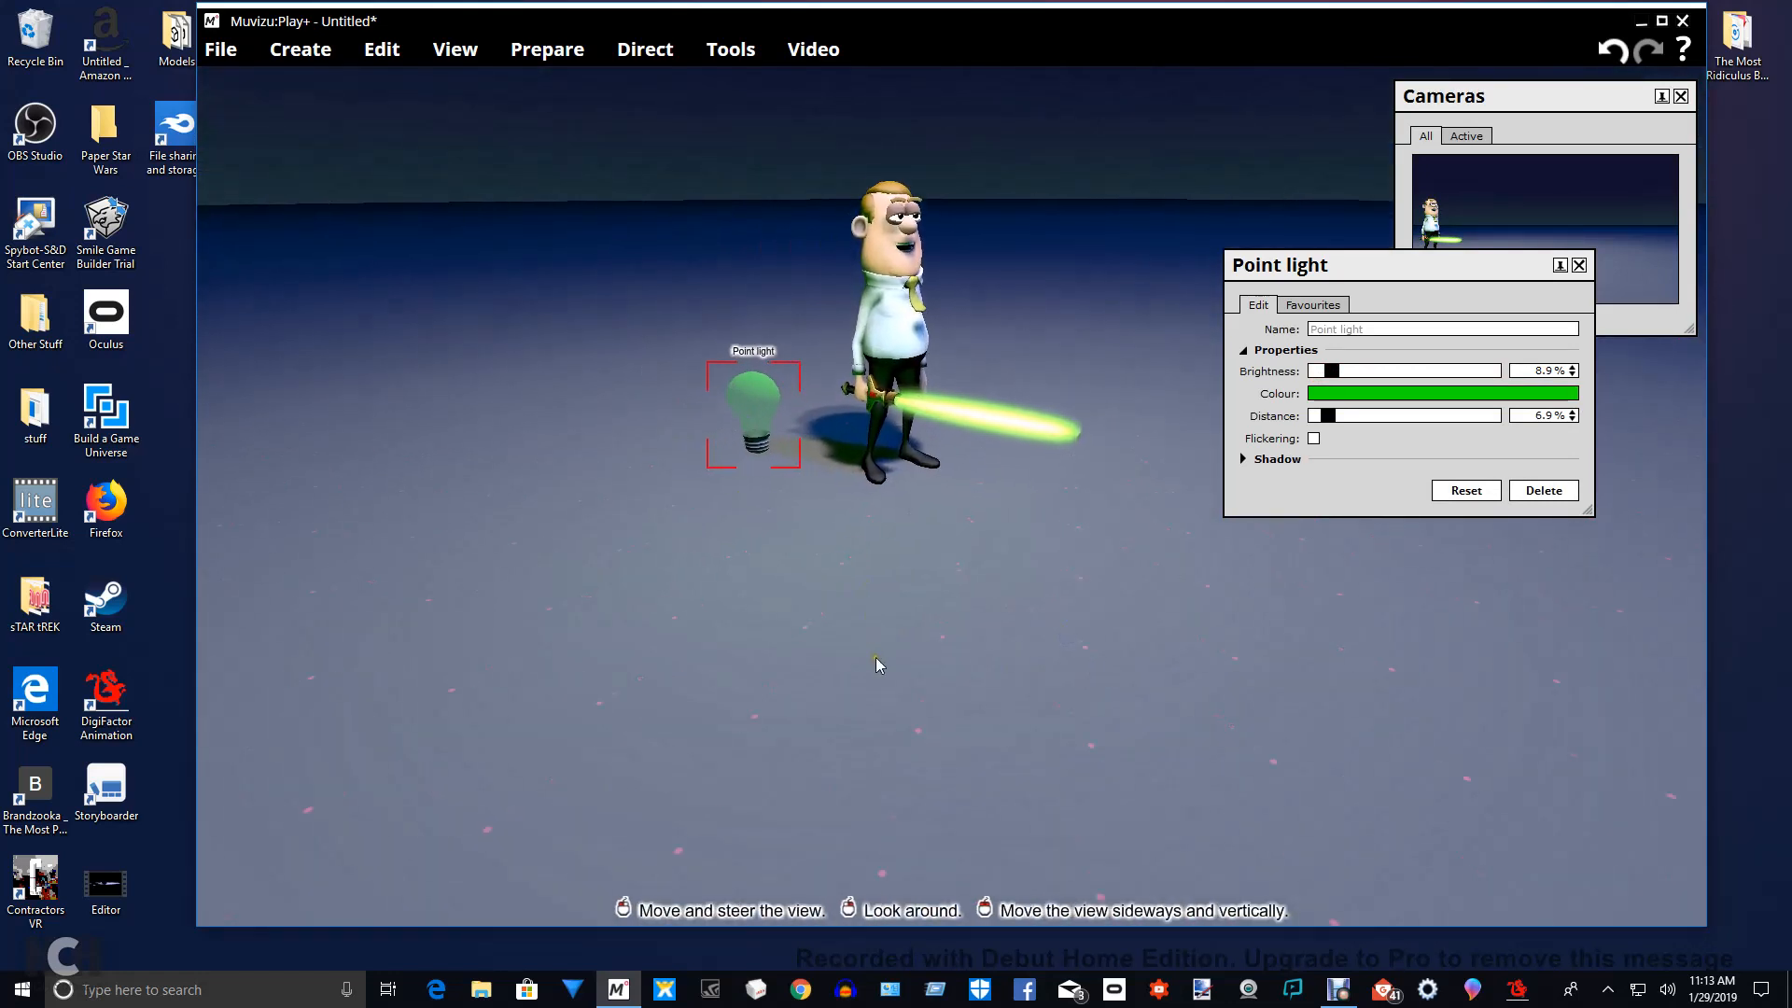
{"action": "scroll", "coordinate": [876, 657], "scroll_direction": "up", "scroll_amount": 3}
{"action": "left_click_drag", "start_coordinate": [693, 347], "coordinate": [788, 340]}
{"action": "left_click_drag", "start_coordinate": [788, 339], "coordinate": [788, 339]}
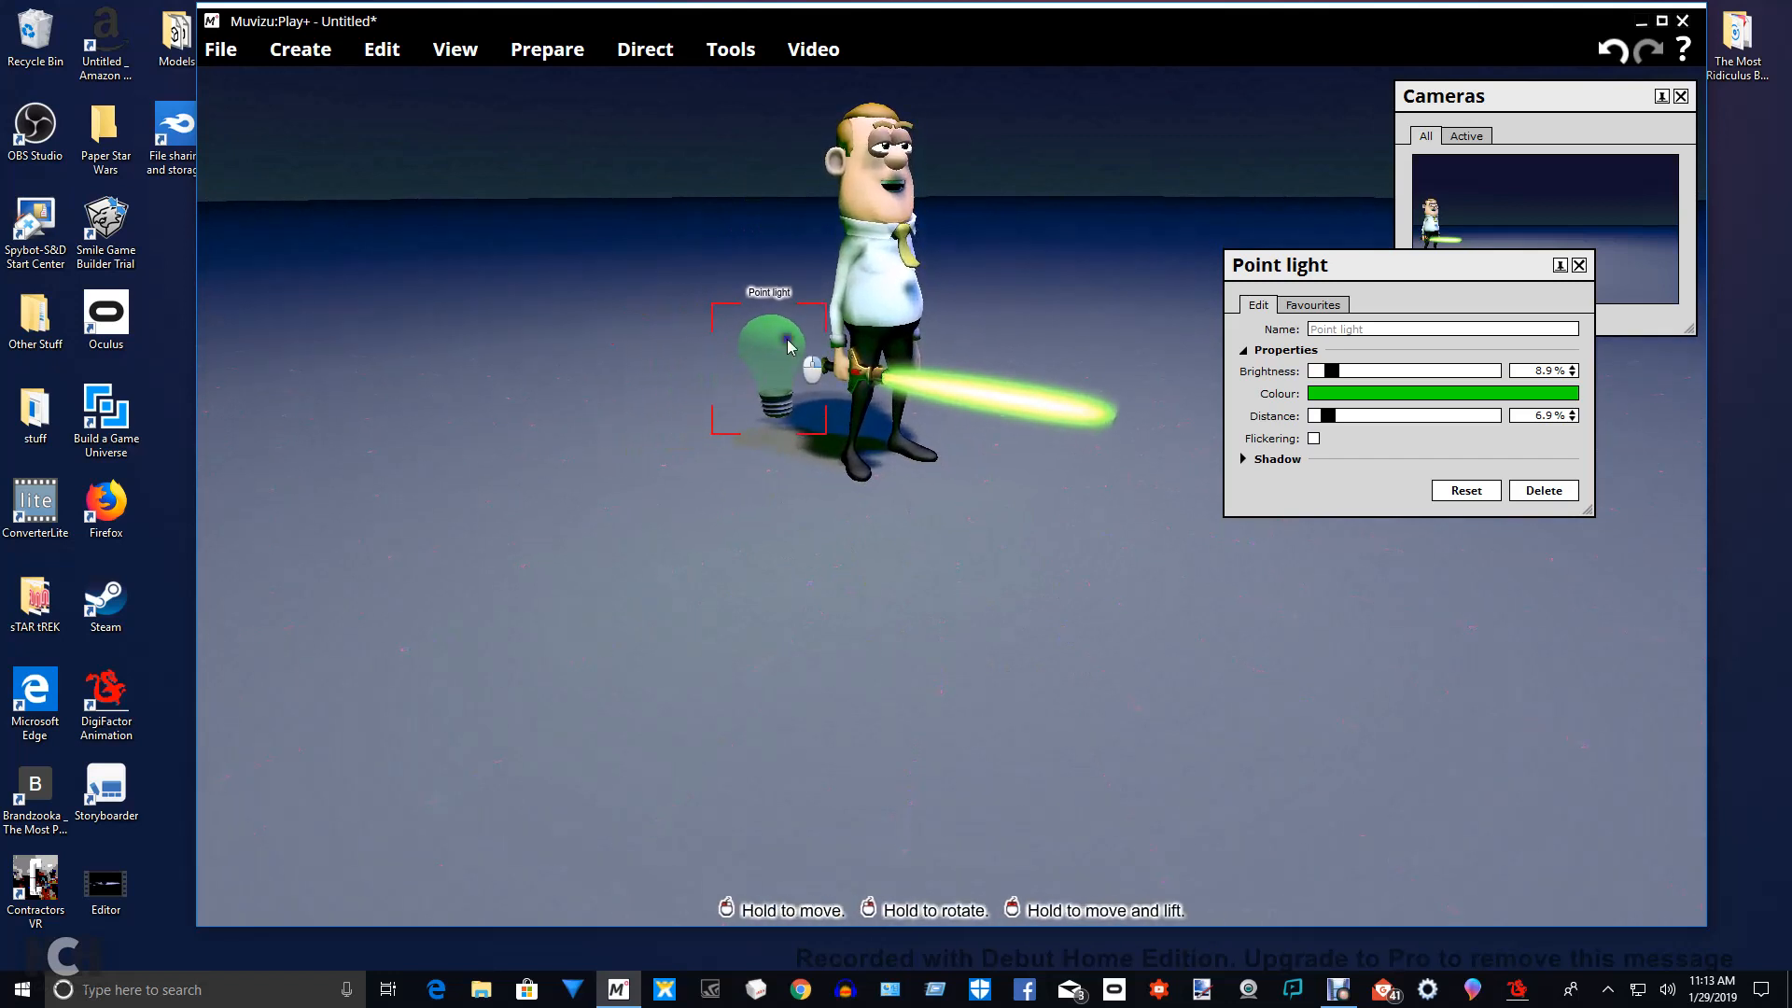
Change the point light's colour to blue (385AFF).
{"action": "right_click", "coordinate": [788, 345]}
{"action": "left_click", "coordinate": [1504, 399]}
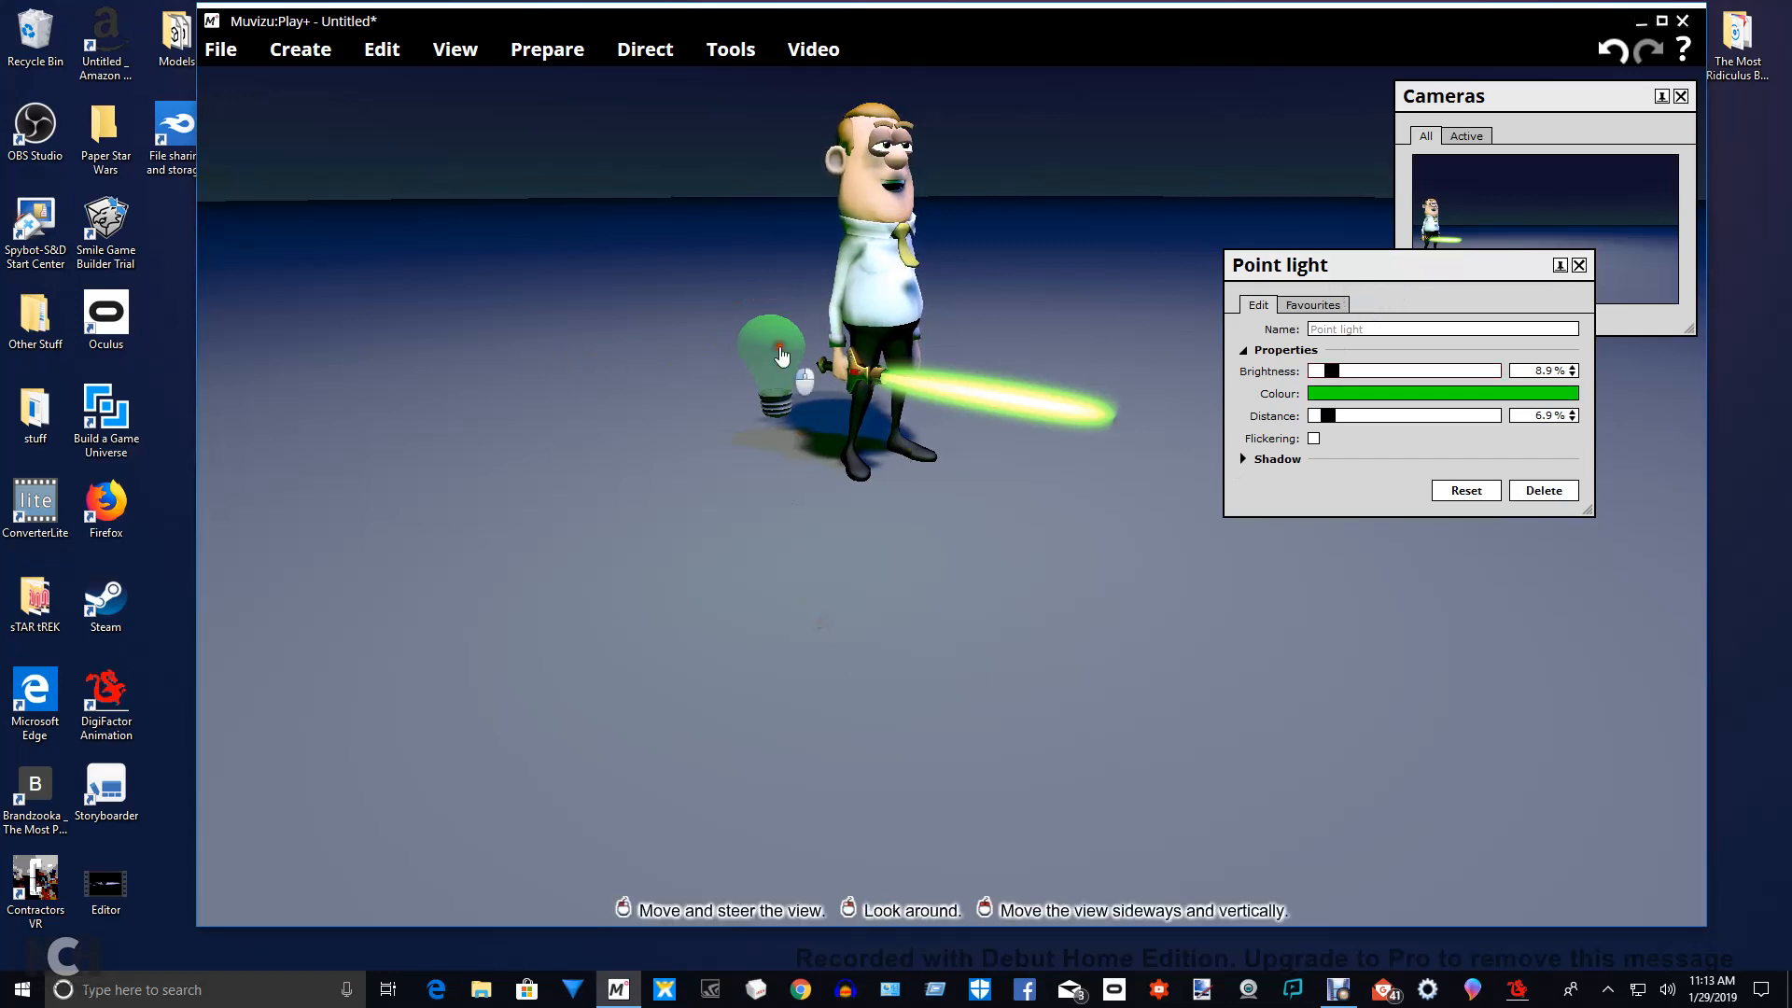
{"action": "left_click_drag", "start_coordinate": [1383, 273], "coordinate": [1263, 326]}
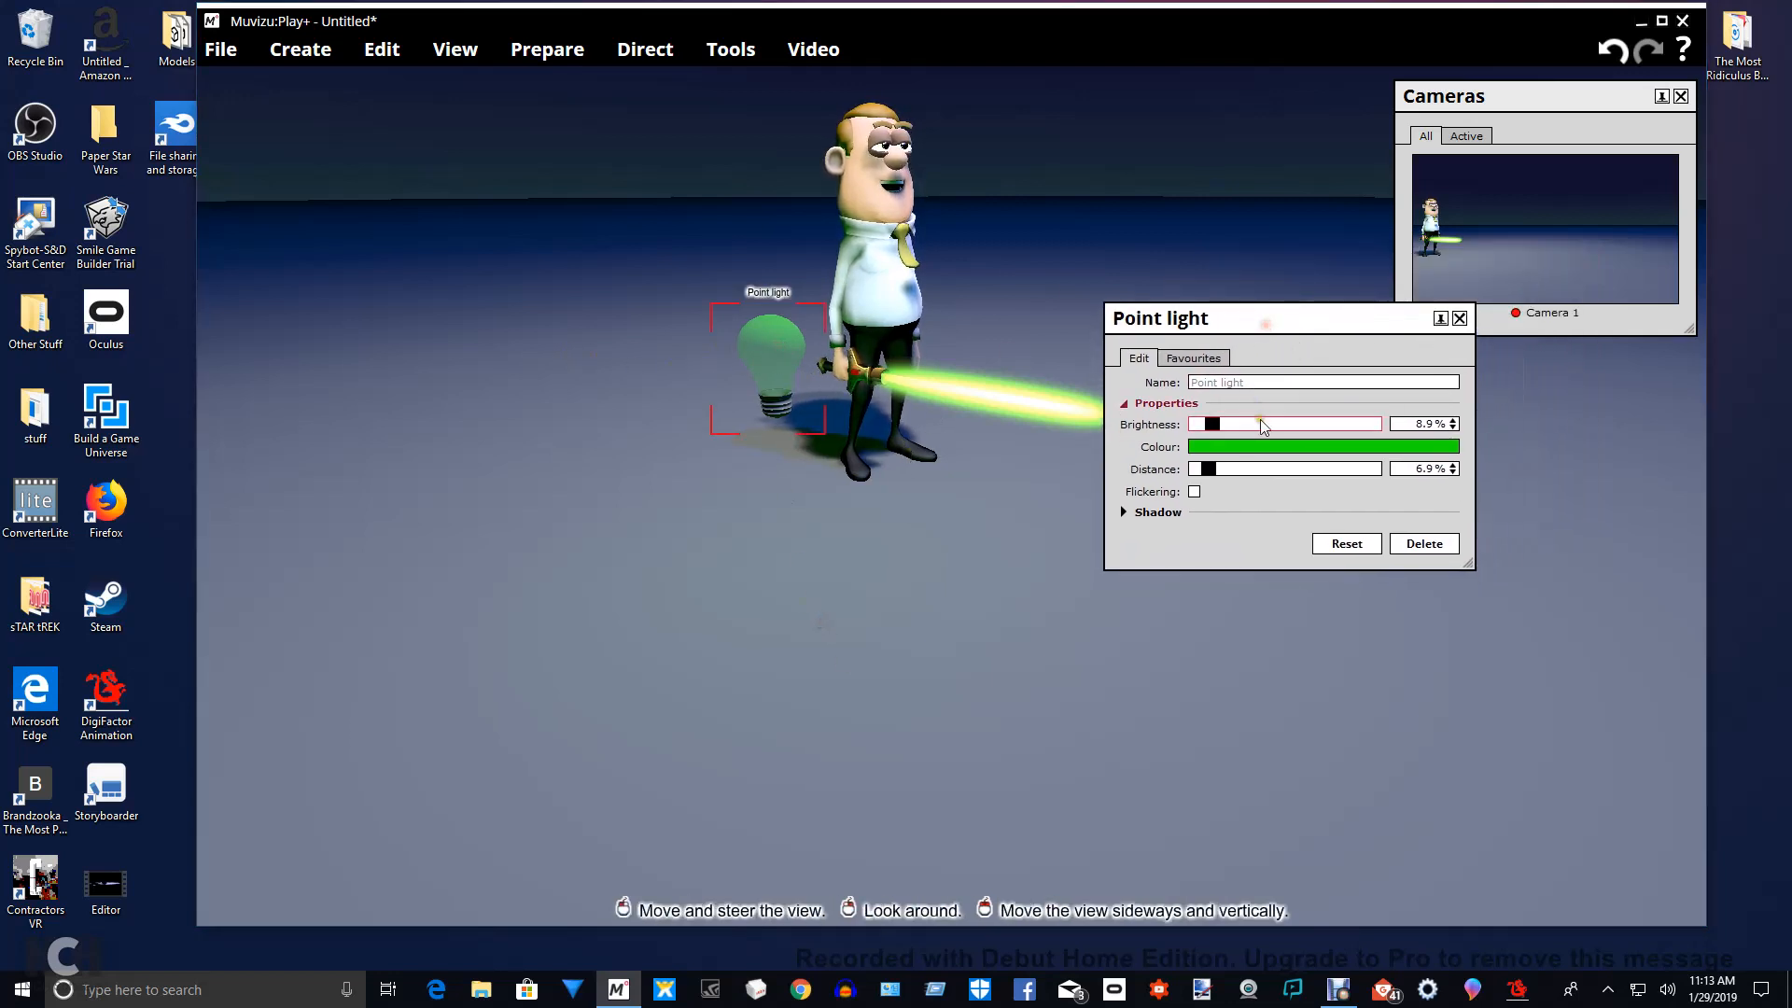
{"action": "left_click", "coordinate": [1273, 447]}
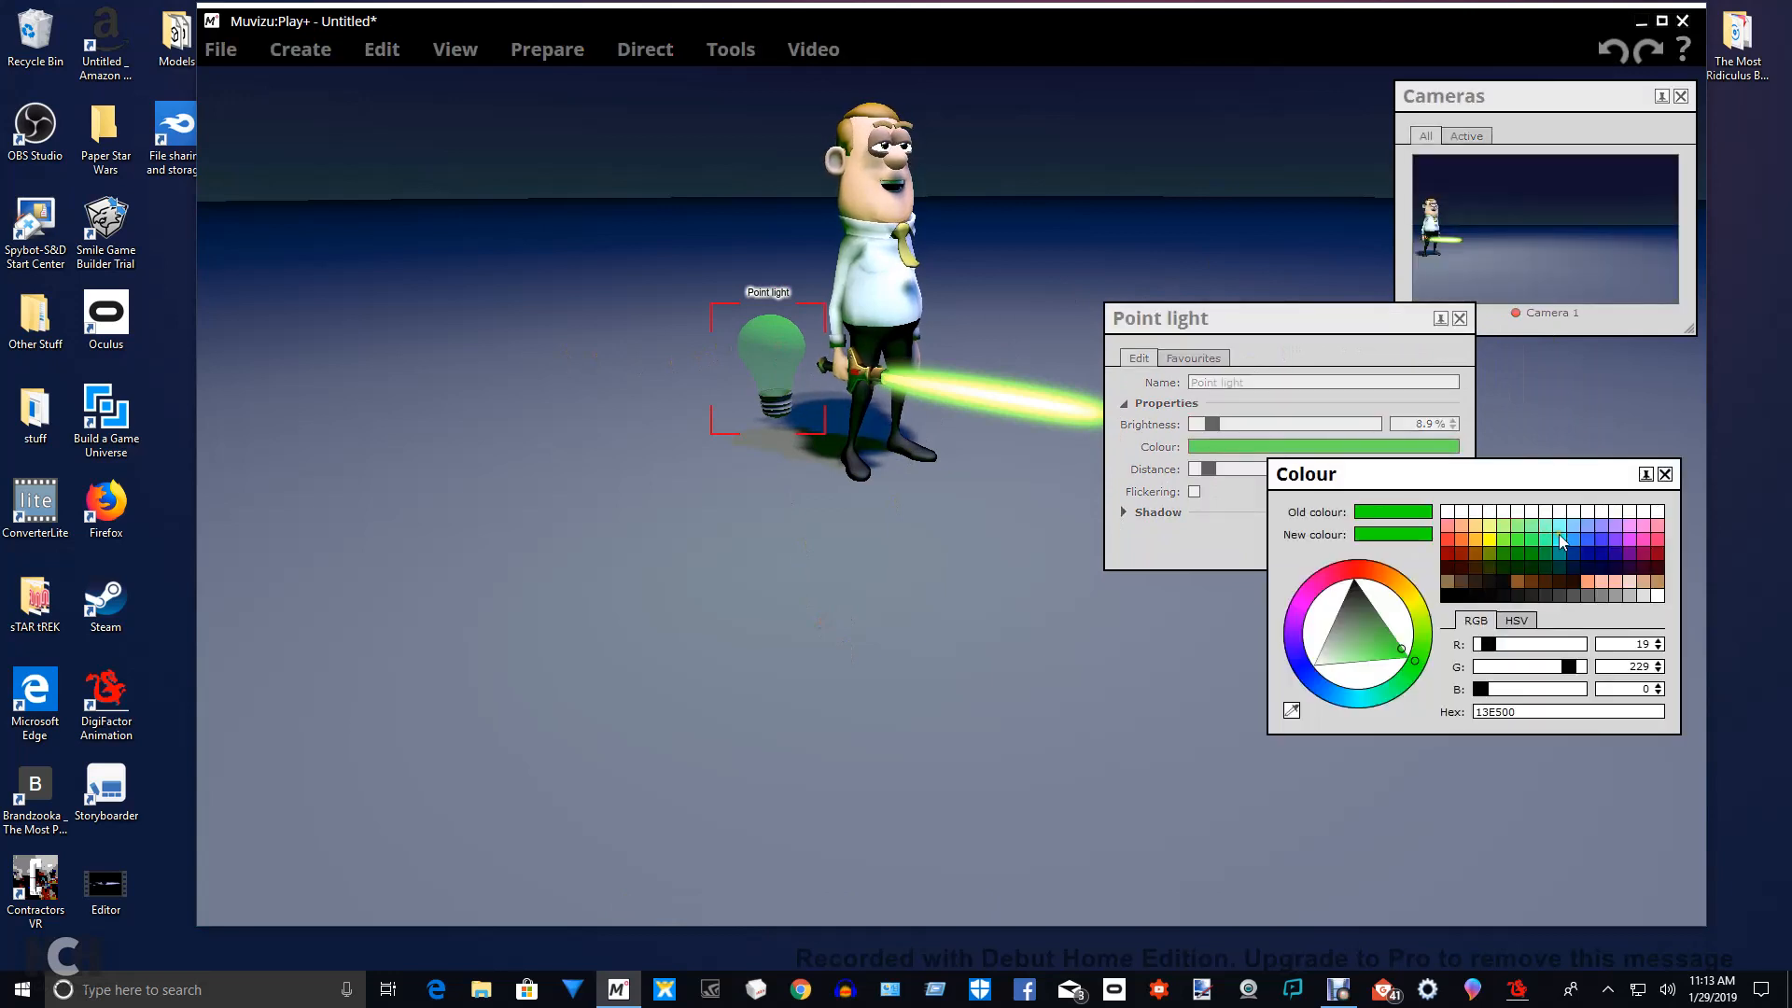
{"action": "left_click", "coordinate": [1587, 538]}
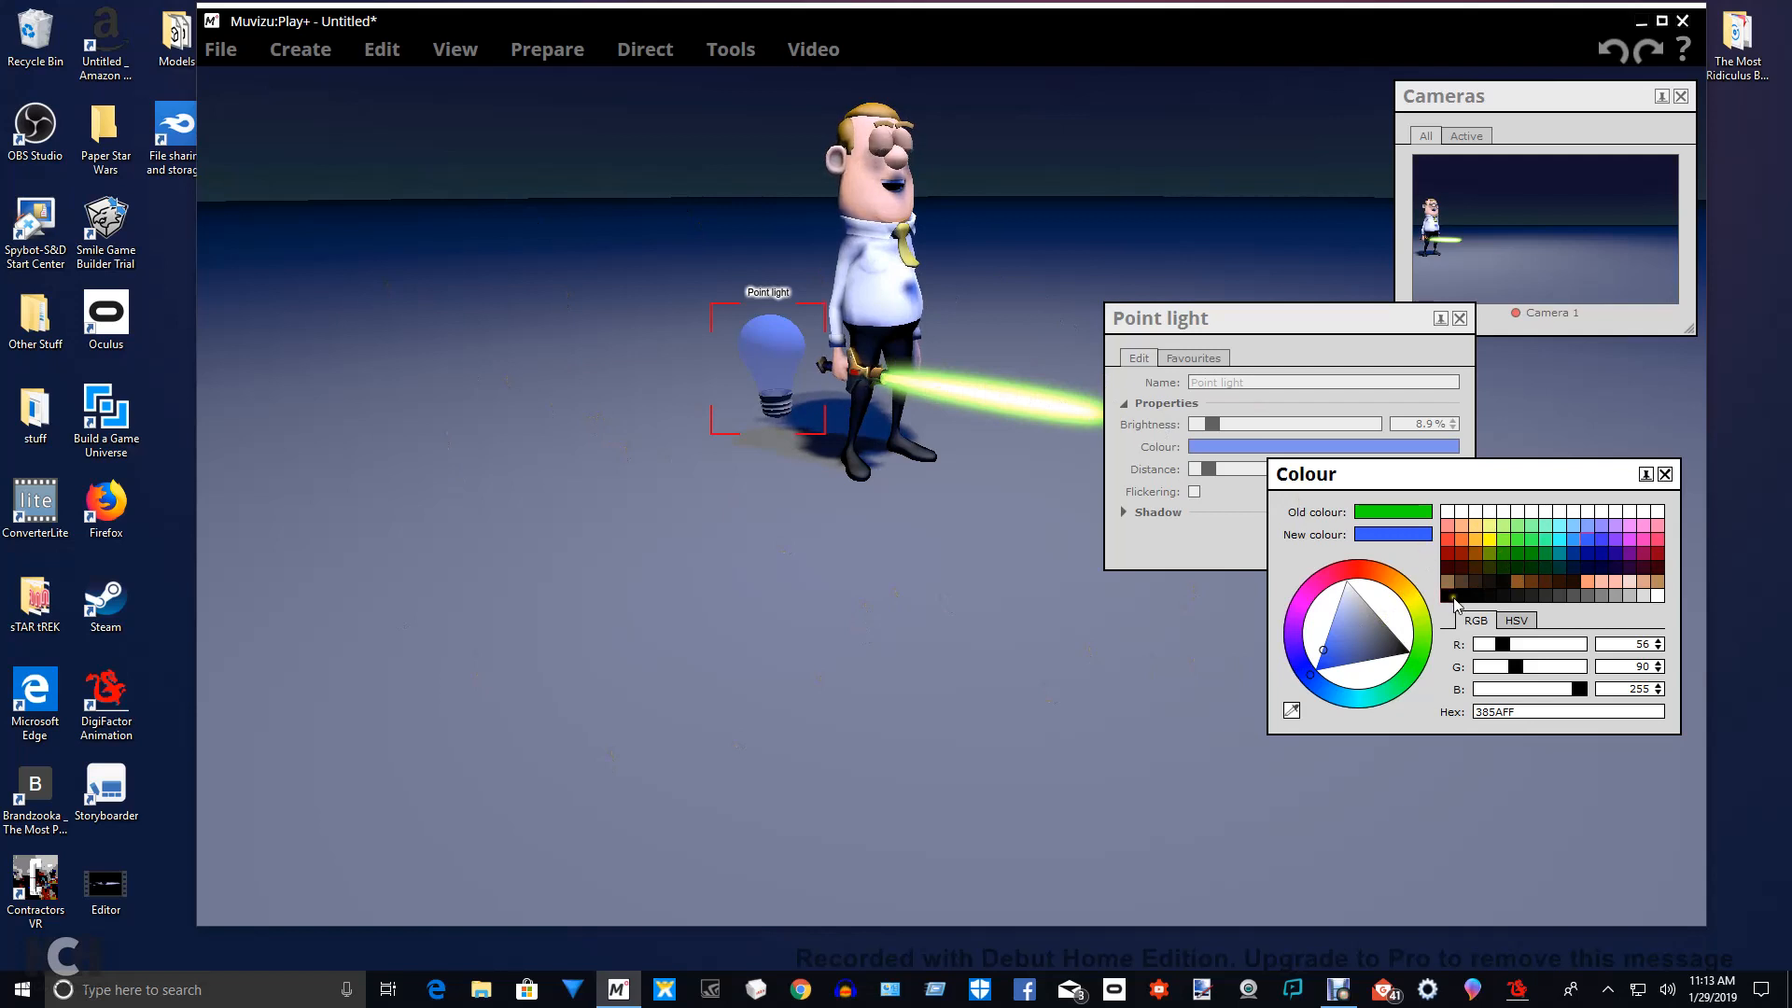
Try red (FF3838) and yellow (F4DE13) for the point light, settle on green (38FF5A), and close its settings.
{"action": "left_click", "coordinate": [1447, 541]}
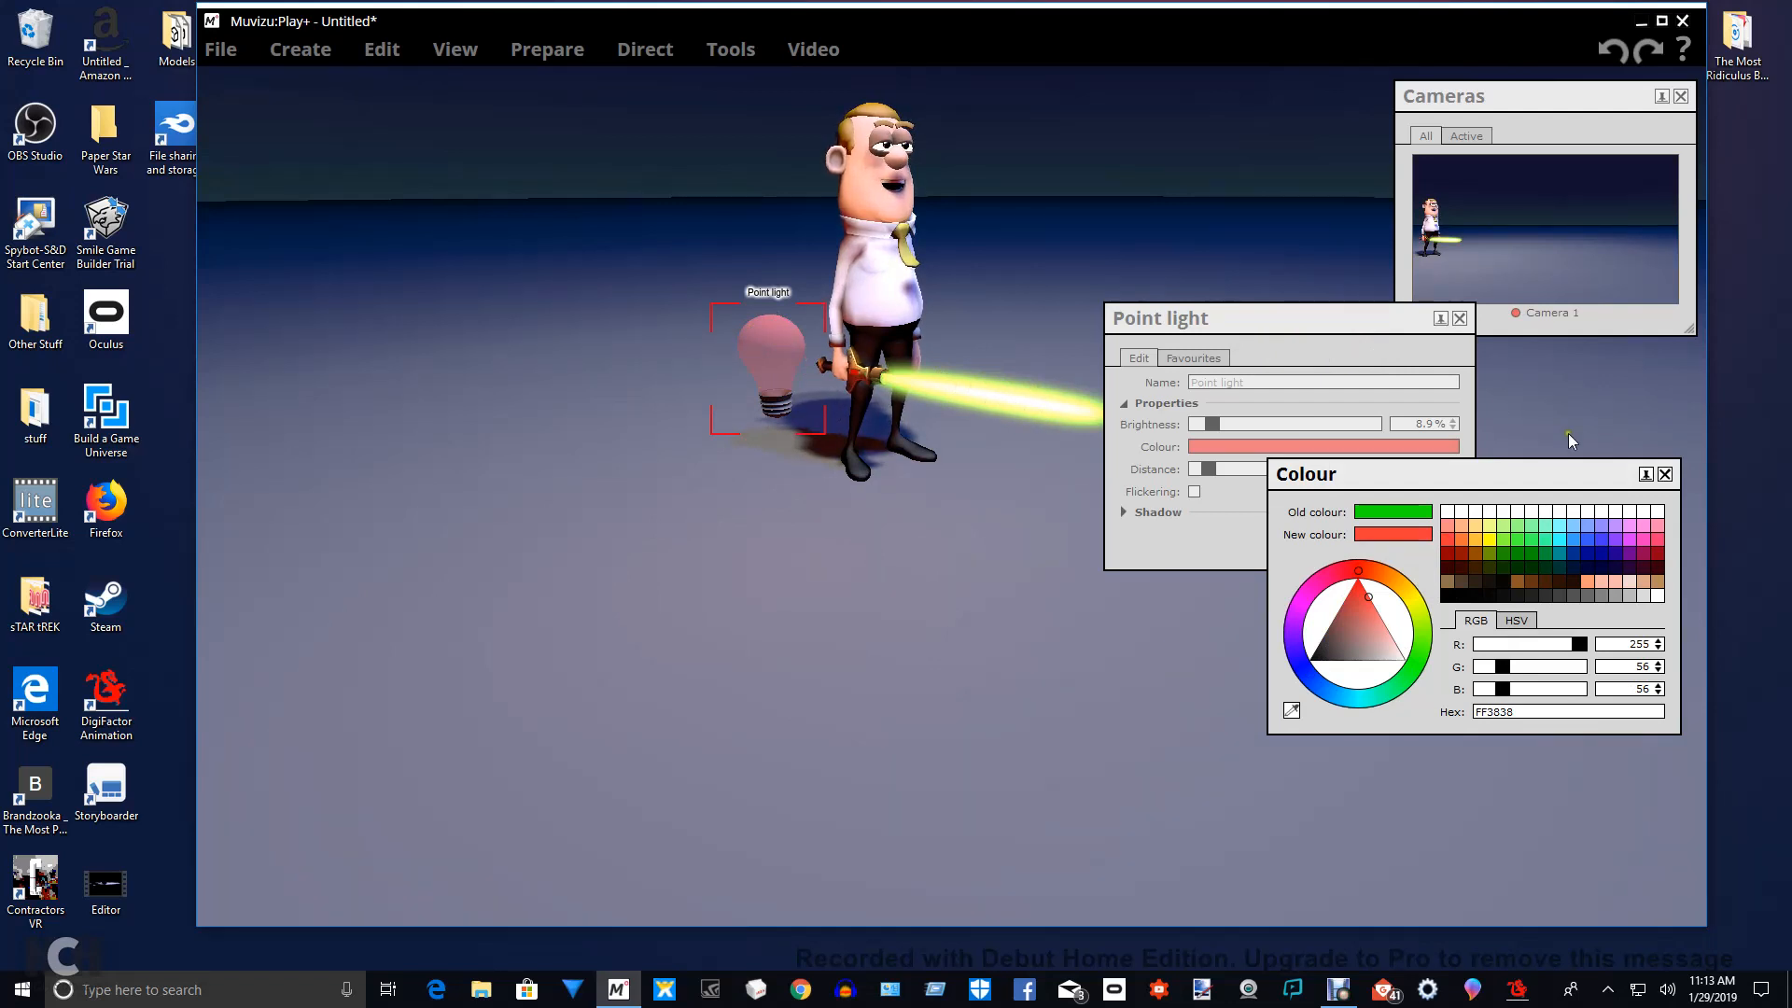
{"action": "left_click", "coordinate": [1412, 598]}
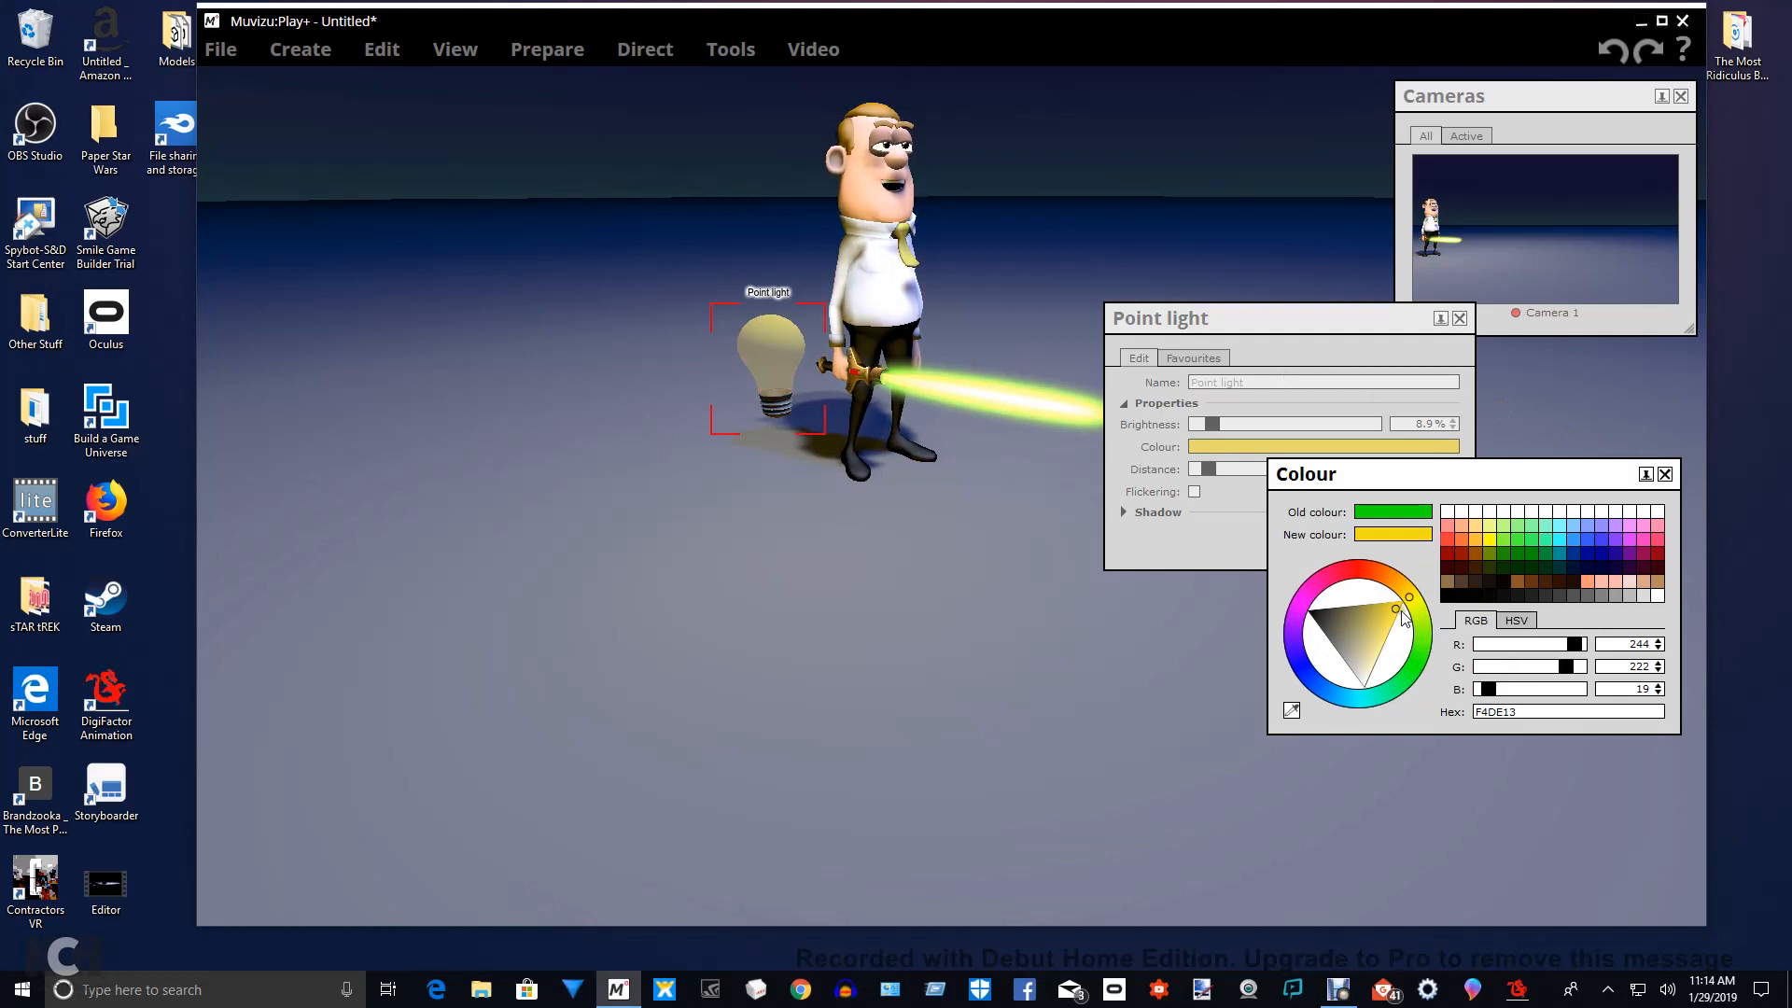
{"action": "left_click", "coordinate": [1528, 540]}
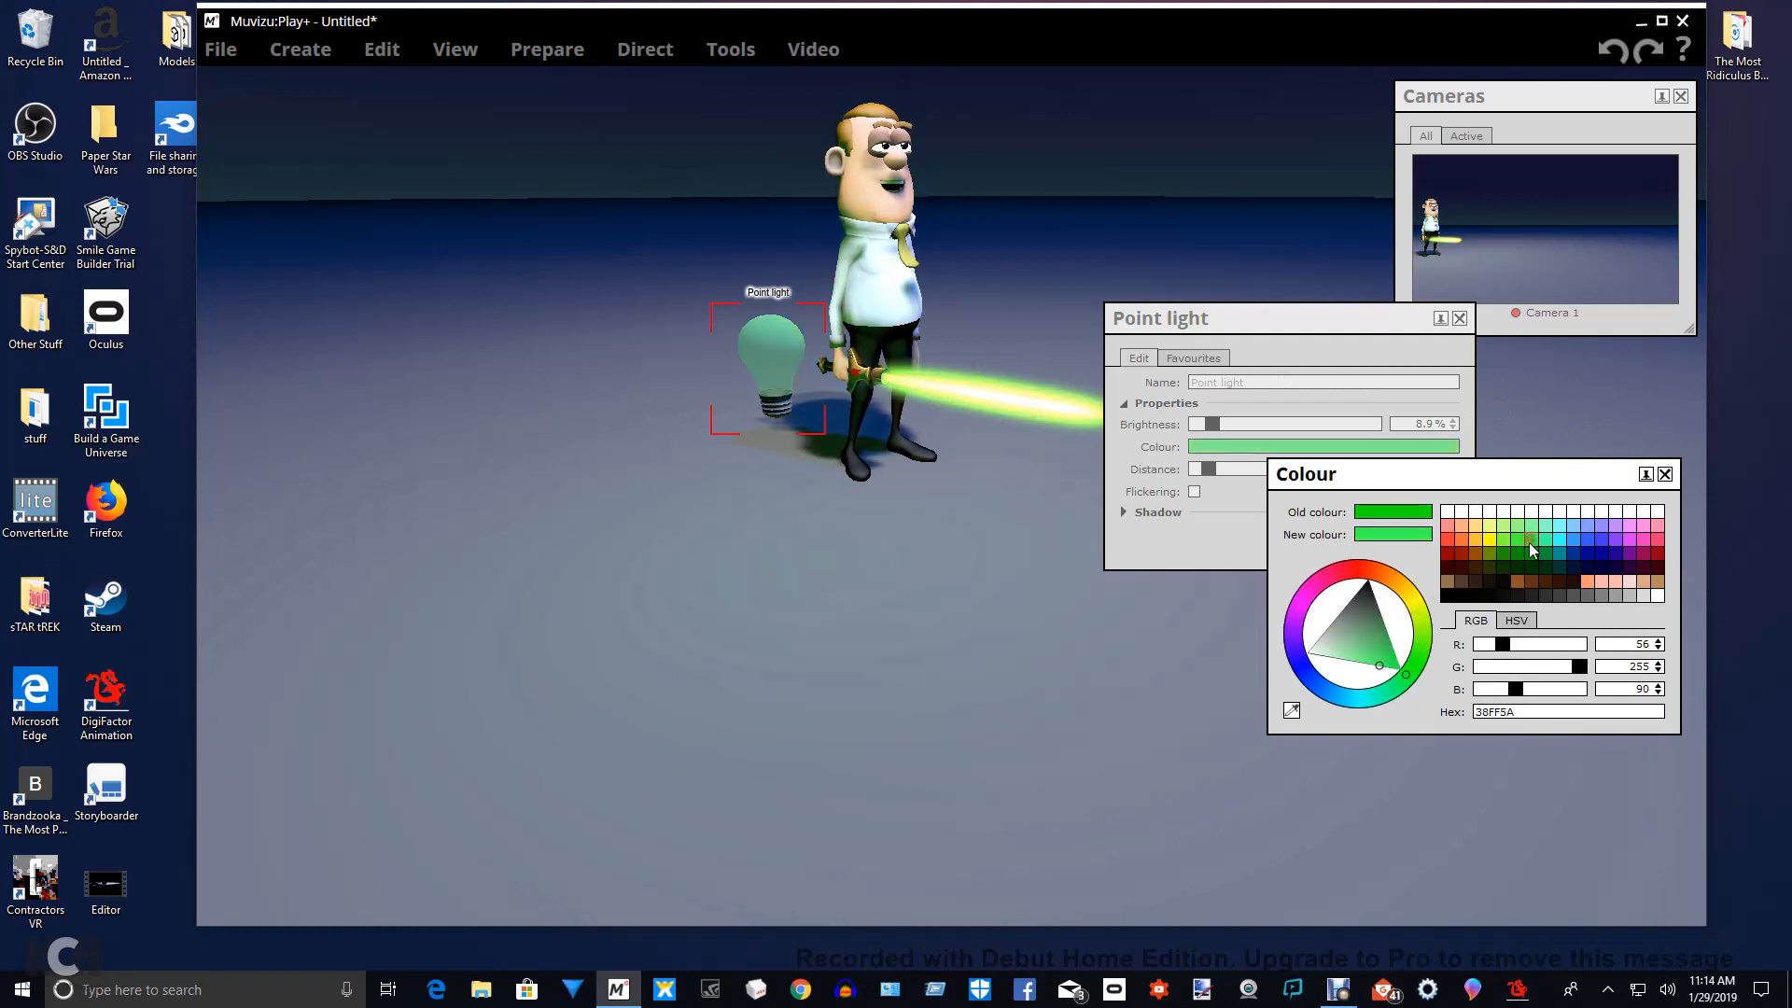
{"action": "left_click", "coordinate": [1664, 474]}
{"action": "left_click_drag", "start_coordinate": [1466, 324], "coordinate": [1509, 373]}
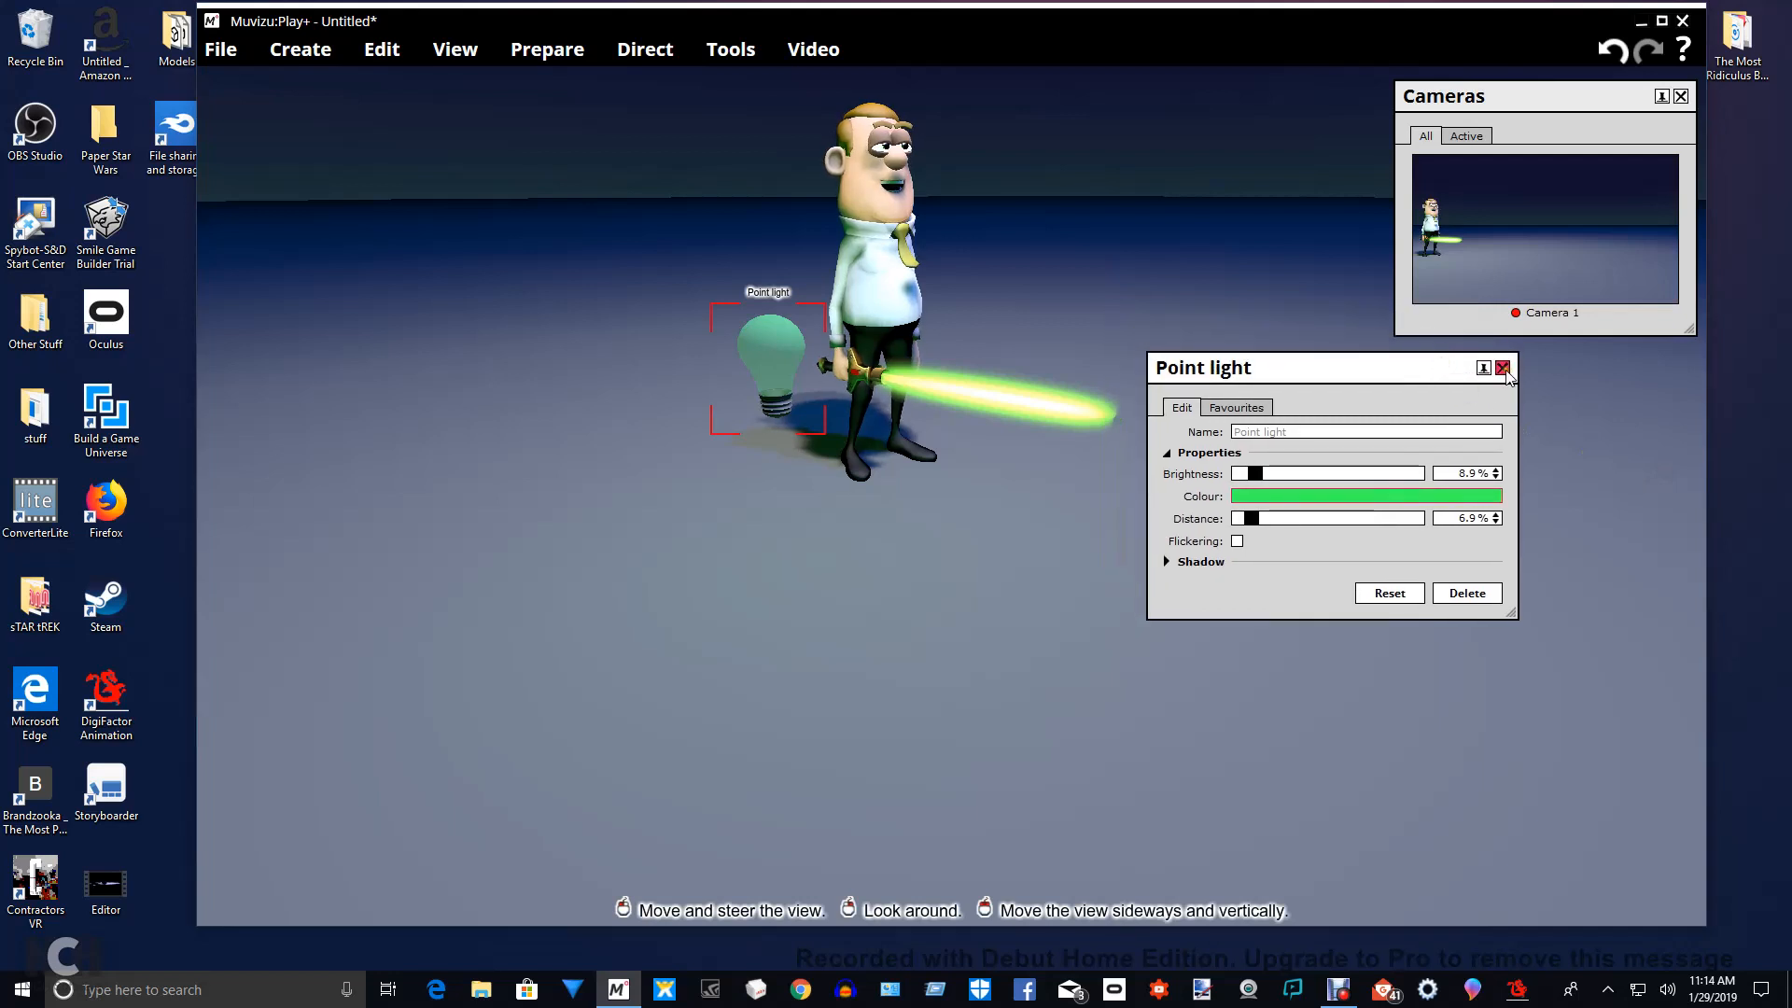
{"action": "left_click", "coordinate": [1502, 368]}
Move the green point light away from the character's sword hand and place it low beside the character.
{"action": "mouse_move", "coordinate": [781, 350]}
{"action": "left_mouse_down"}
{"action": "mouse_move", "coordinate": [662, 319]}
{"action": "mouse_move", "coordinate": [810, 298]}
{"action": "mouse_move", "coordinate": [803, 279]}
{"action": "mouse_move", "coordinate": [784, 366]}
{"action": "left_mouse_up"}
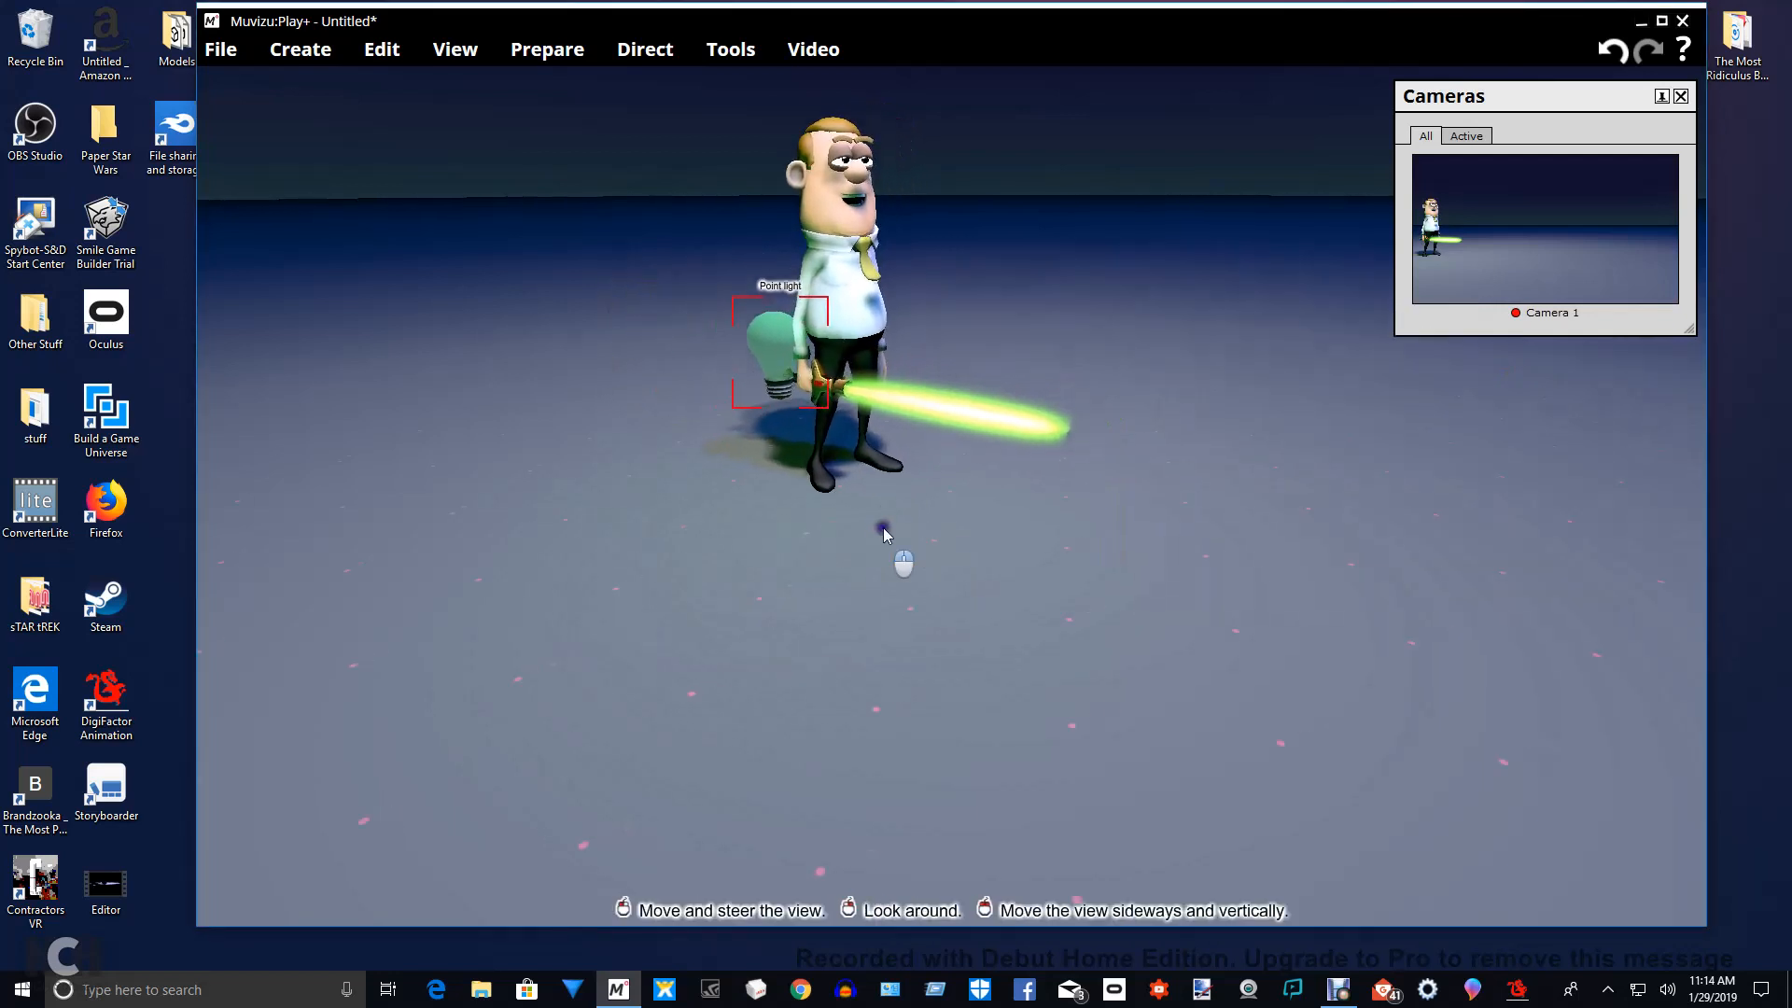
{"action": "left_click_drag", "start_coordinate": [880, 519], "coordinate": [961, 530]}
{"action": "left_click_drag", "start_coordinate": [833, 289], "coordinate": [756, 285]}
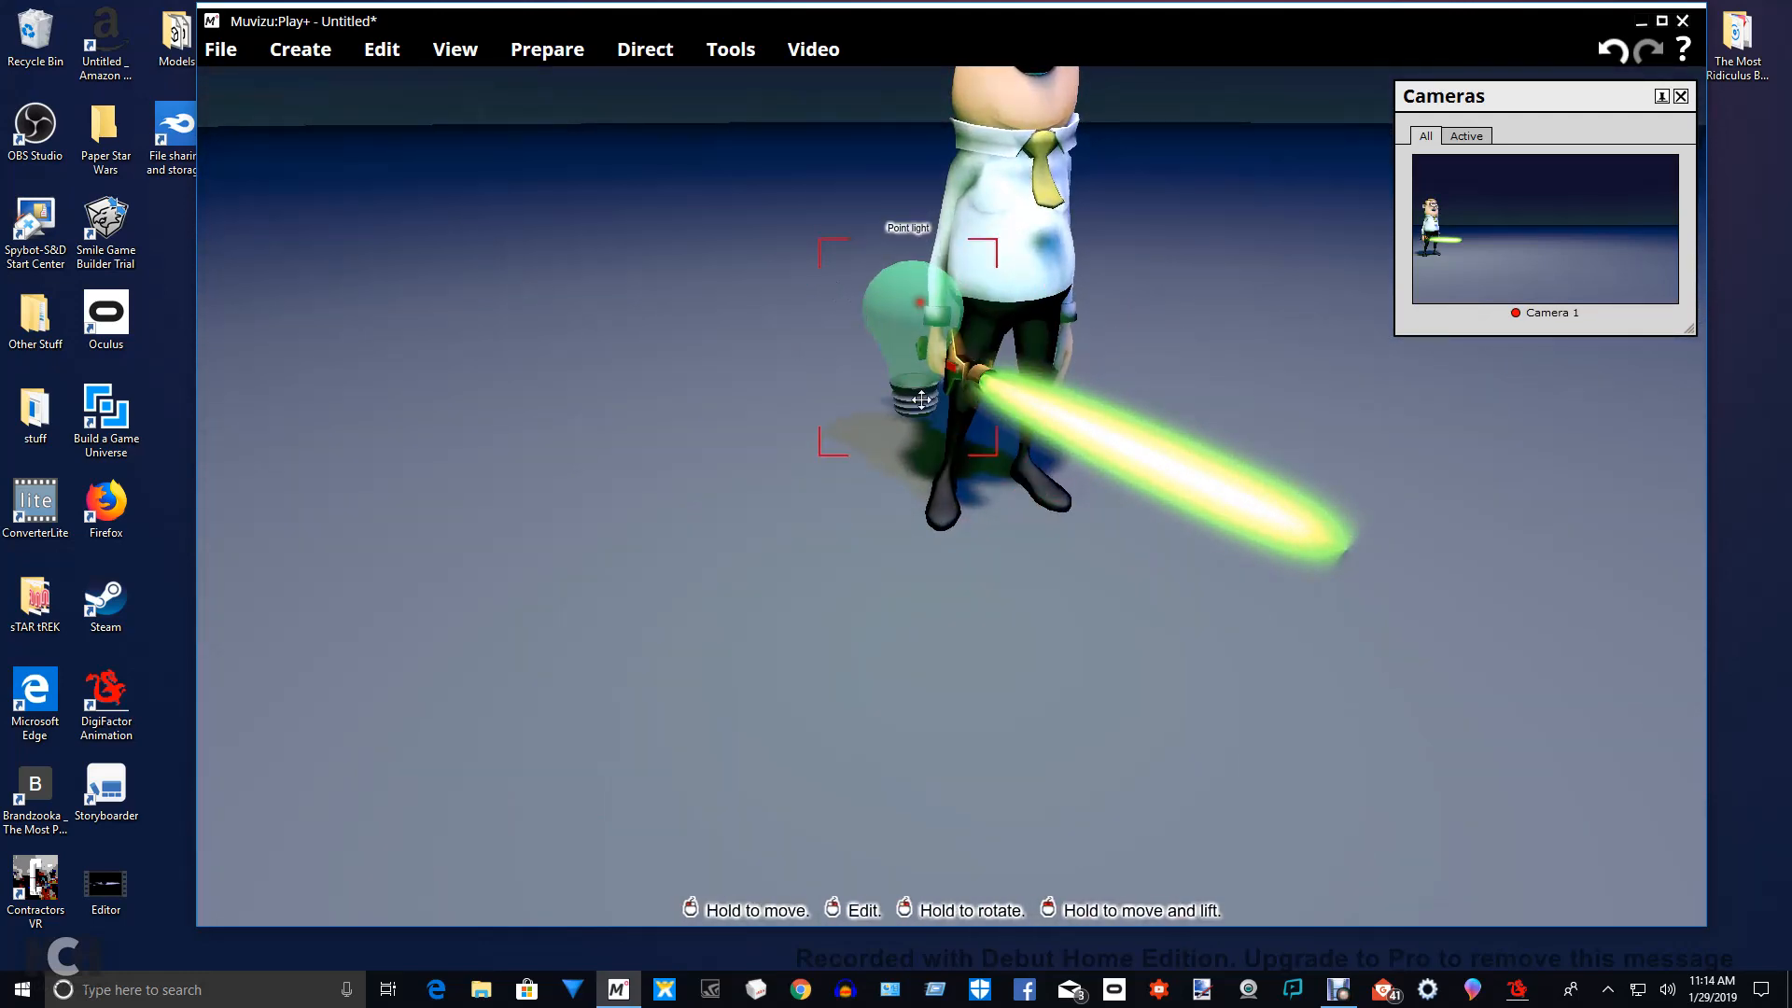
{"action": "left_click_drag", "start_coordinate": [995, 580], "coordinate": [536, 282]}
{"action": "left_click_drag", "start_coordinate": [647, 317], "coordinate": [651, 317]}
{"action": "left_click_drag", "start_coordinate": [647, 319], "coordinate": [640, 317]}
{"action": "left_click_drag", "start_coordinate": [1166, 496], "coordinate": [1185, 412]}
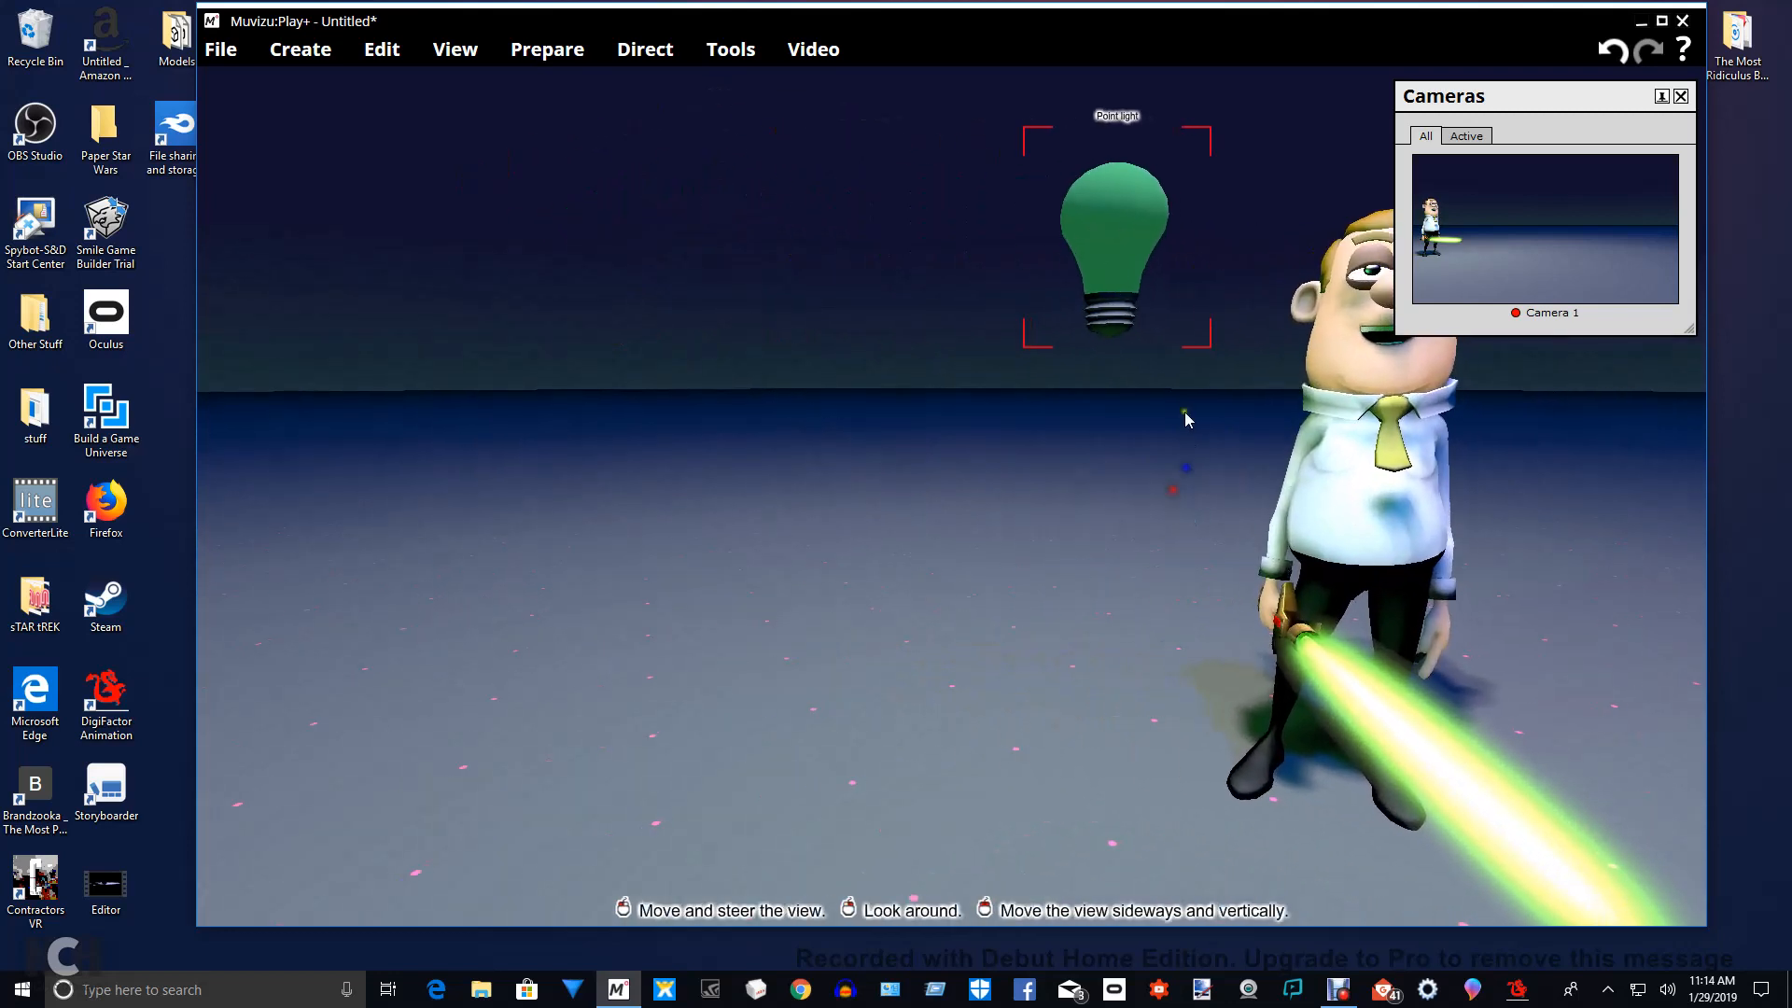
{"action": "left_click_drag", "start_coordinate": [1123, 209], "coordinate": [1064, 708]}
{"action": "right_click_drag", "start_coordinate": [1057, 543], "coordinate": [1020, 543]}
{"action": "left_click_drag", "start_coordinate": [611, 515], "coordinate": [373, 509]}
Copy the green point light and place the duplicate low on the opposite side of the character.
{"action": "right_click", "coordinate": [371, 542]}
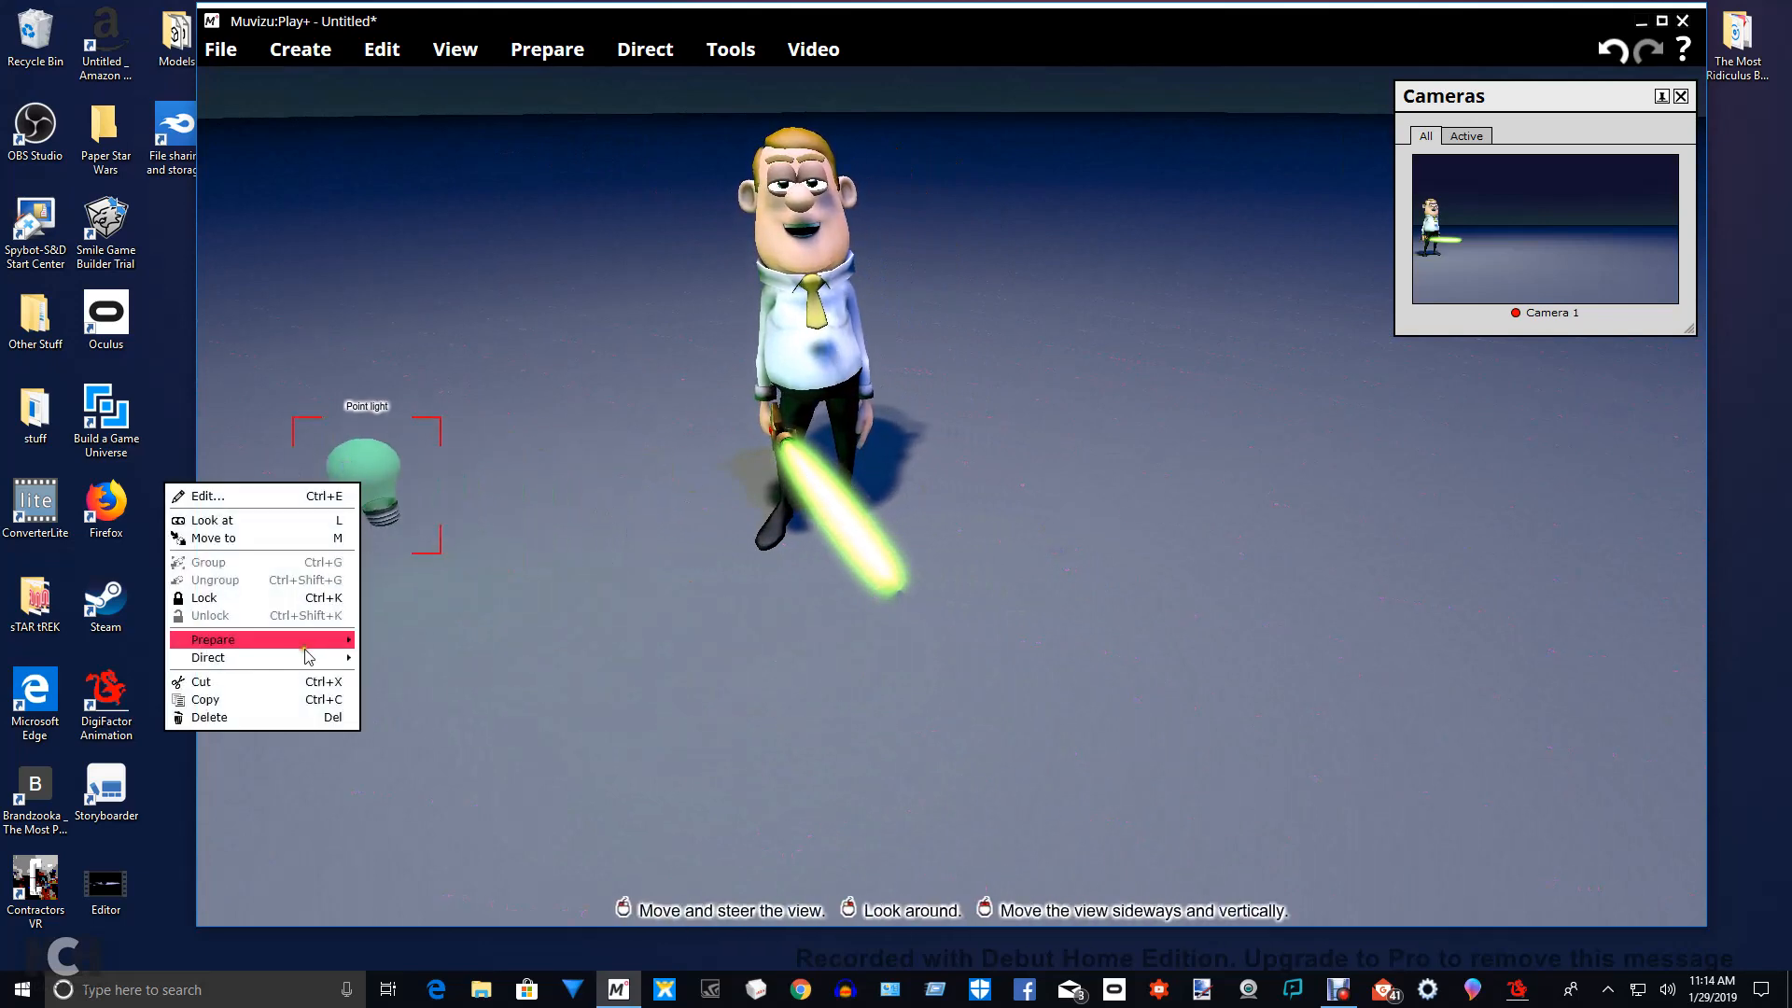
{"action": "left_click", "coordinate": [343, 699]}
{"action": "left_click_drag", "start_coordinate": [432, 715], "coordinate": [812, 681]}
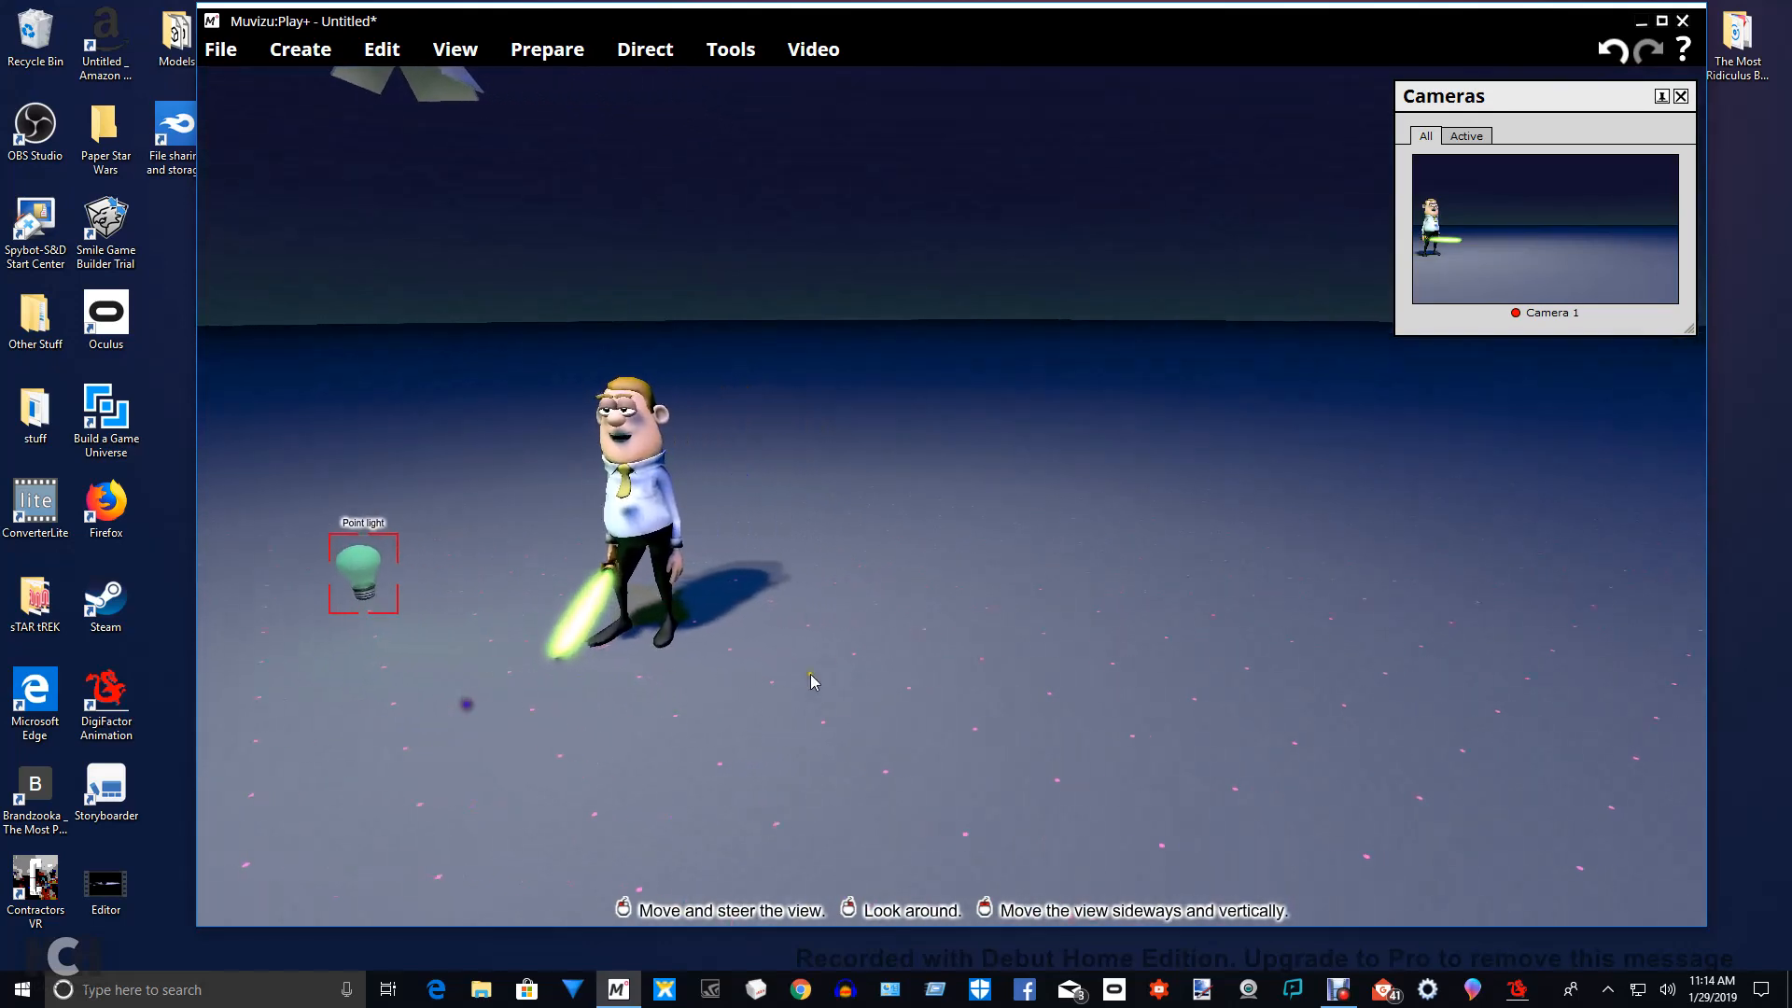
{"action": "right_click", "coordinate": [1152, 684]}
{"action": "left_click", "coordinate": [1069, 783]}
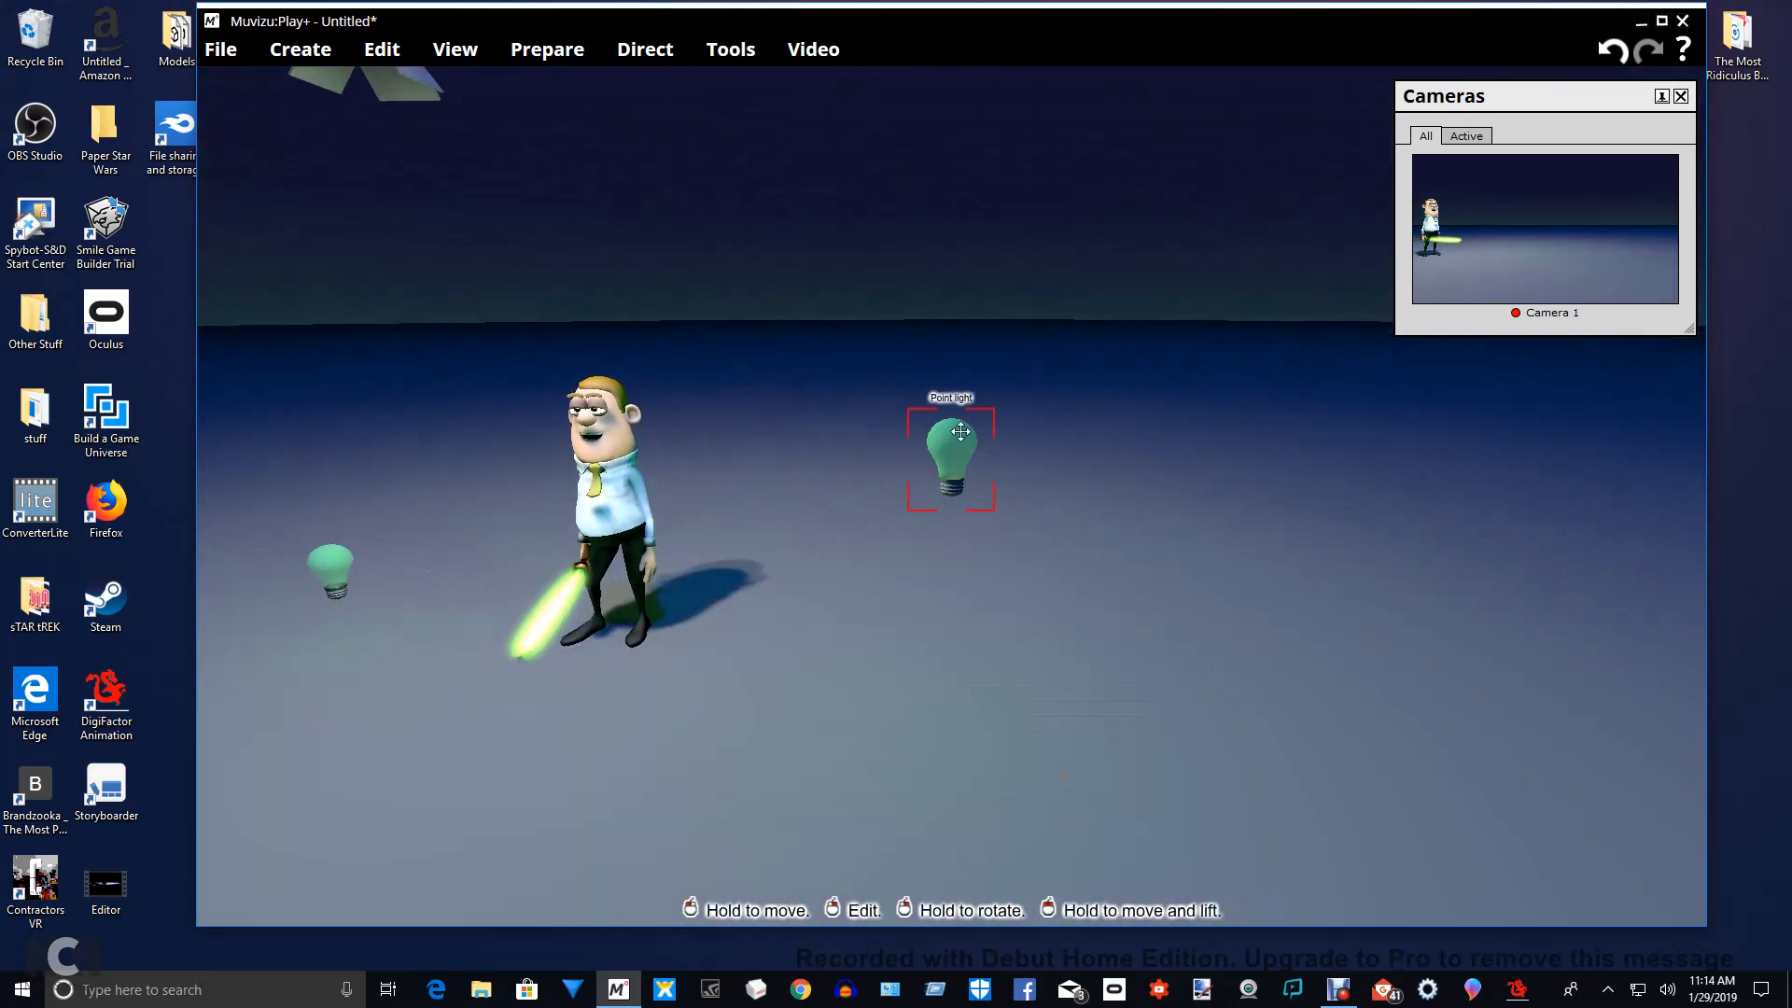
{"action": "left_click_drag", "start_coordinate": [960, 431], "coordinate": [1197, 588]}
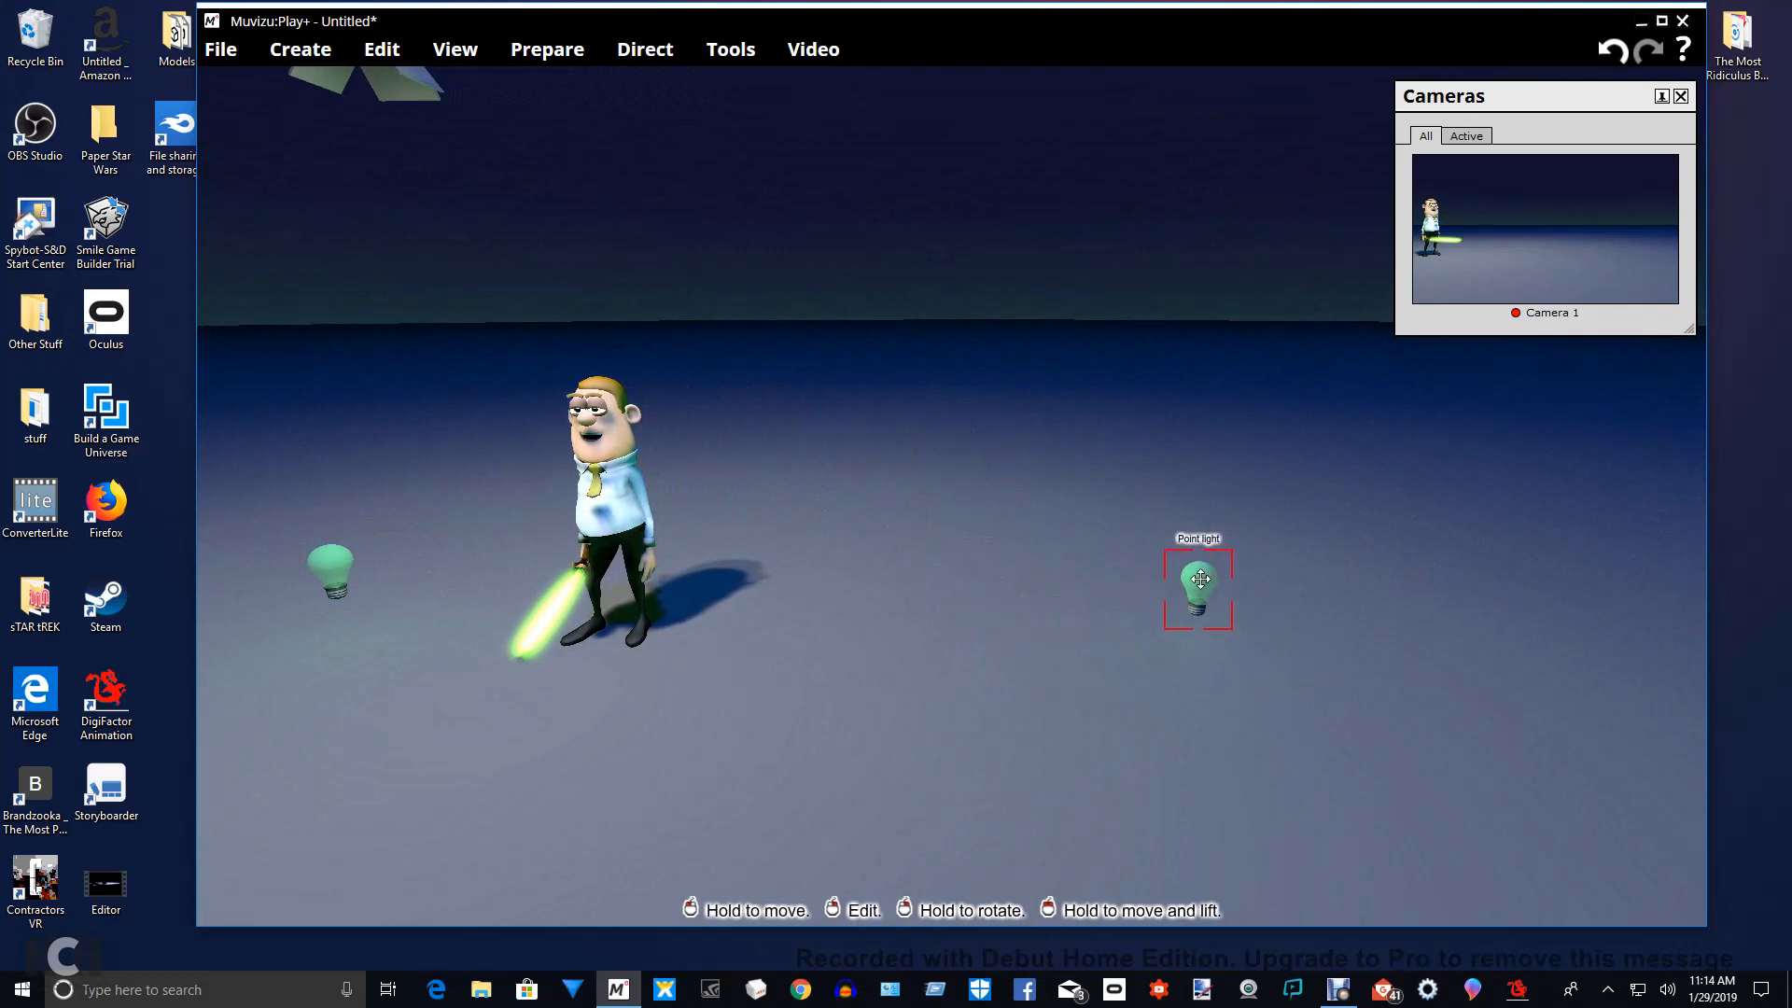
Shift the original point light slightly farther back from the character and close its settings.
{"action": "double_click", "coordinate": [328, 574]}
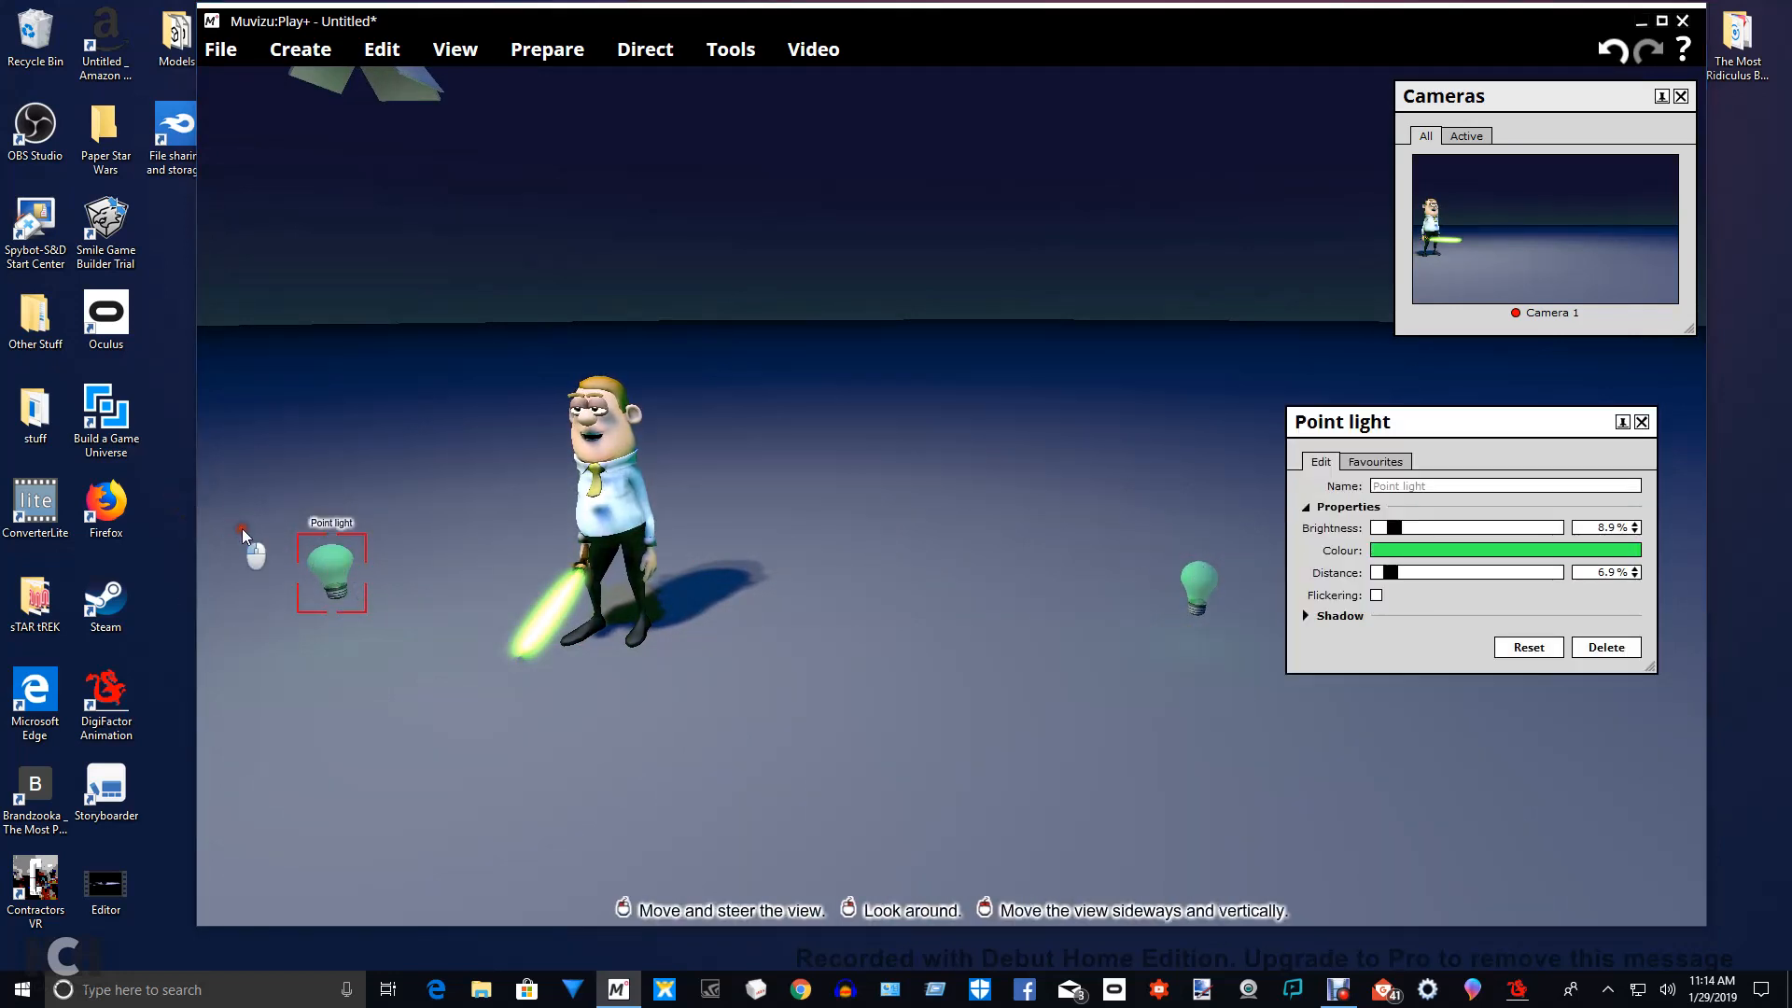
{"action": "left_click_drag", "start_coordinate": [331, 565], "coordinate": [357, 526]}
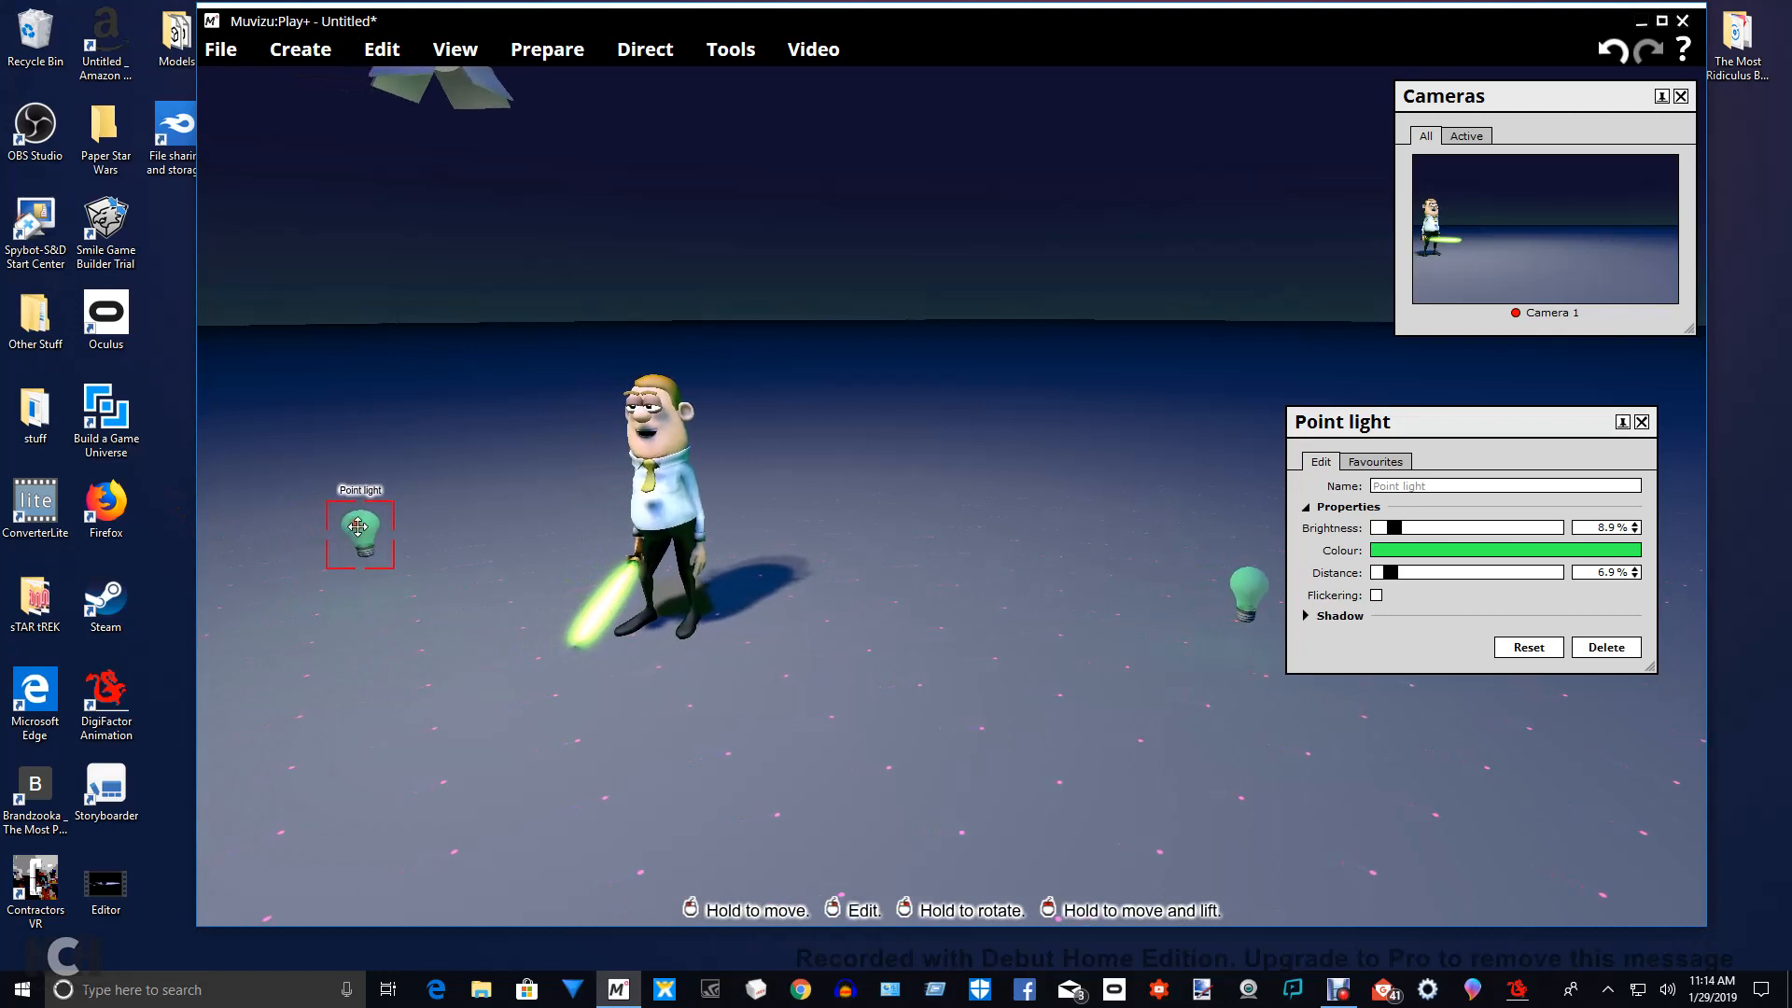
{"action": "left_click", "coordinate": [1640, 422]}
{"action": "left_click_drag", "start_coordinate": [788, 640], "coordinate": [812, 793]}
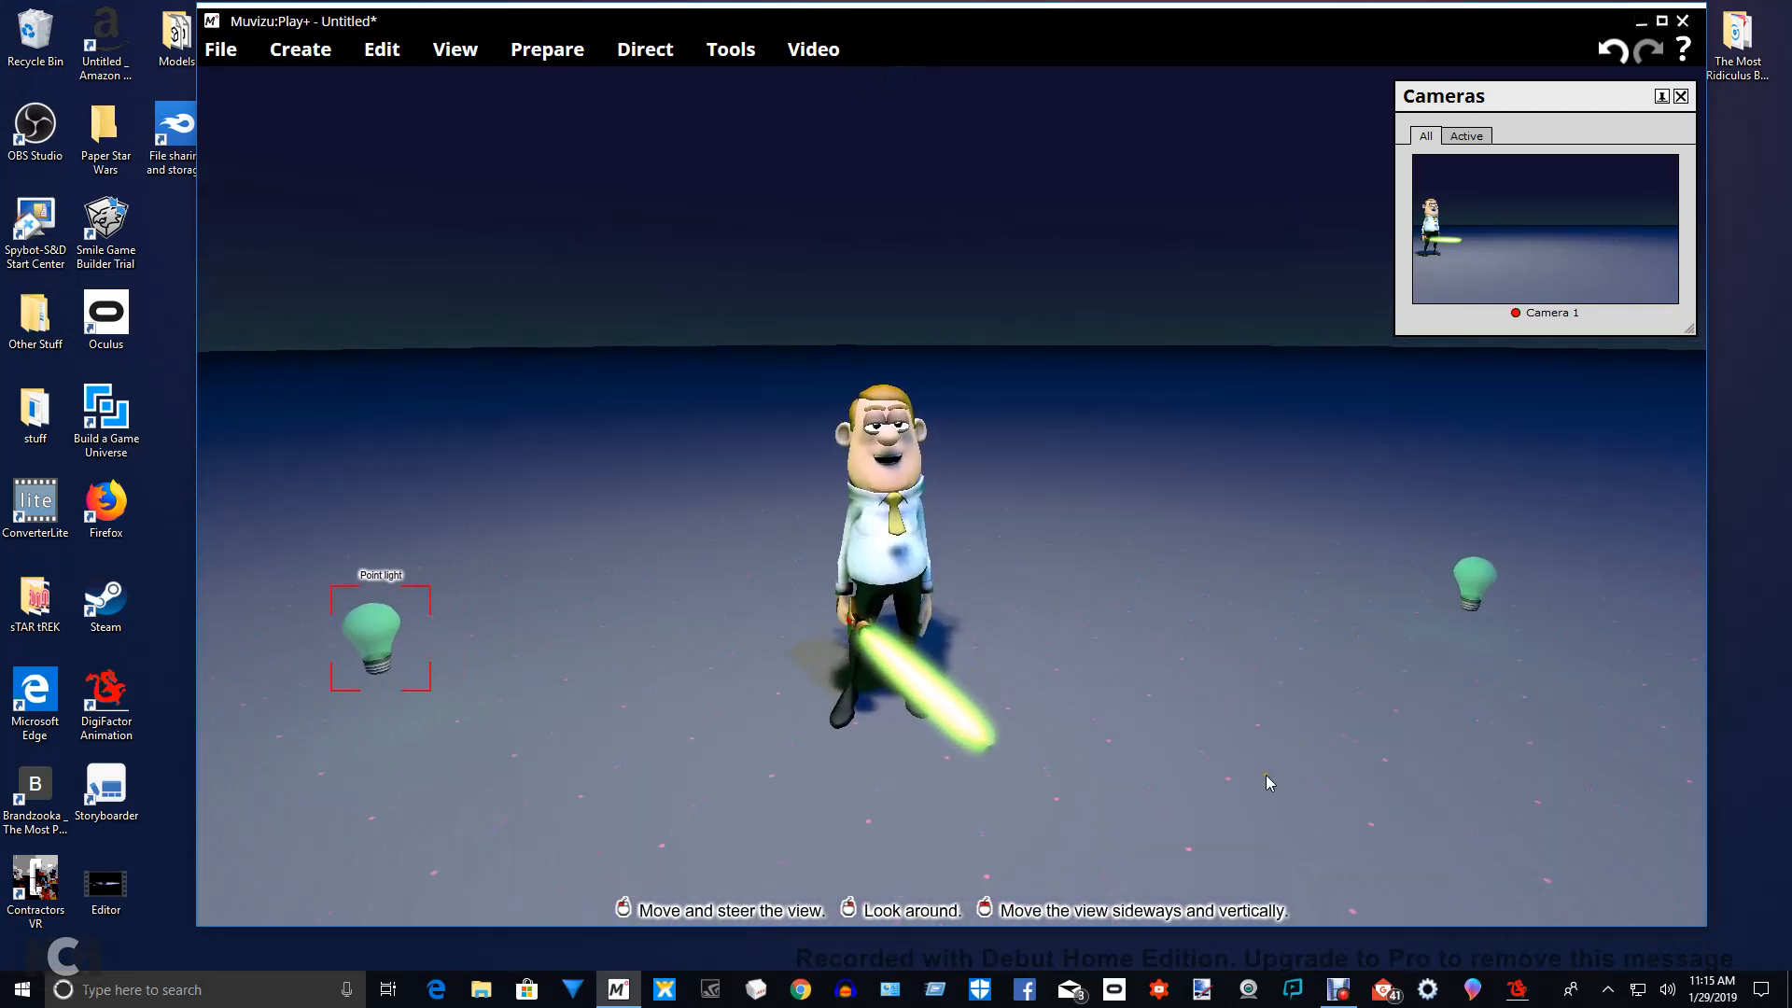
{"action": "left_click_drag", "start_coordinate": [1269, 783], "coordinate": [1167, 690]}
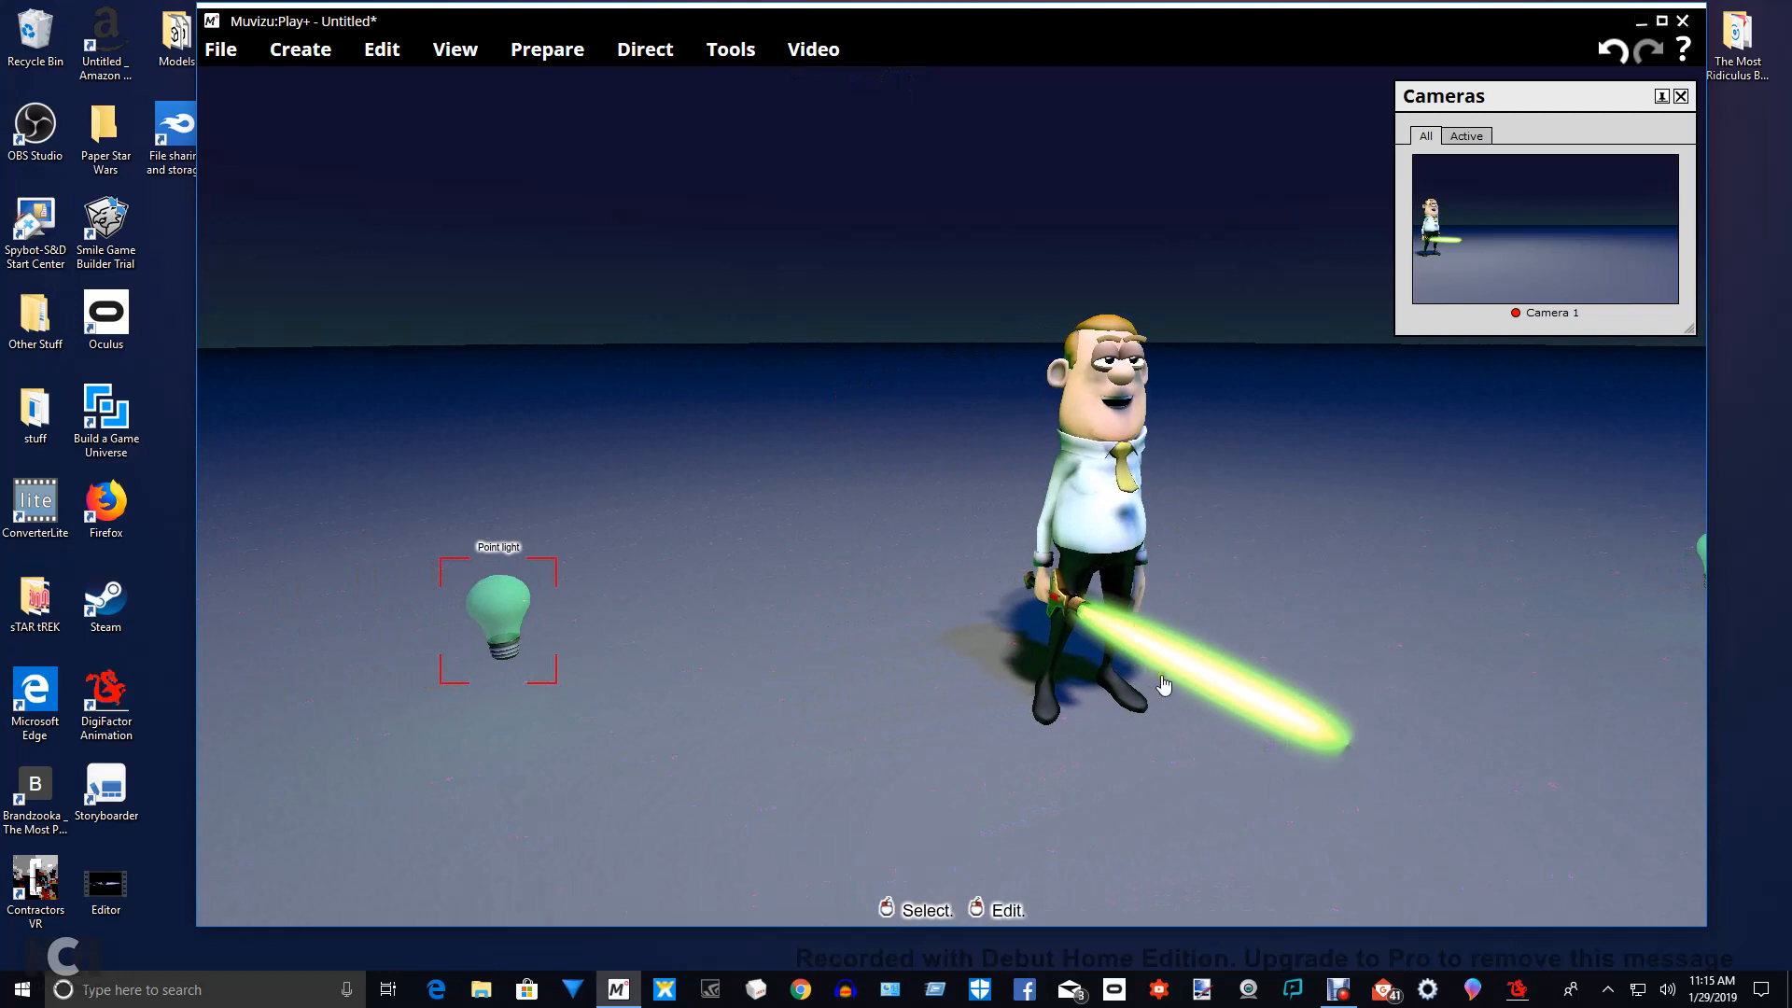
{"action": "left_click_drag", "start_coordinate": [984, 714], "coordinate": [971, 693]}
{"action": "left_click_drag", "start_coordinate": [1370, 870], "coordinate": [1441, 681]}
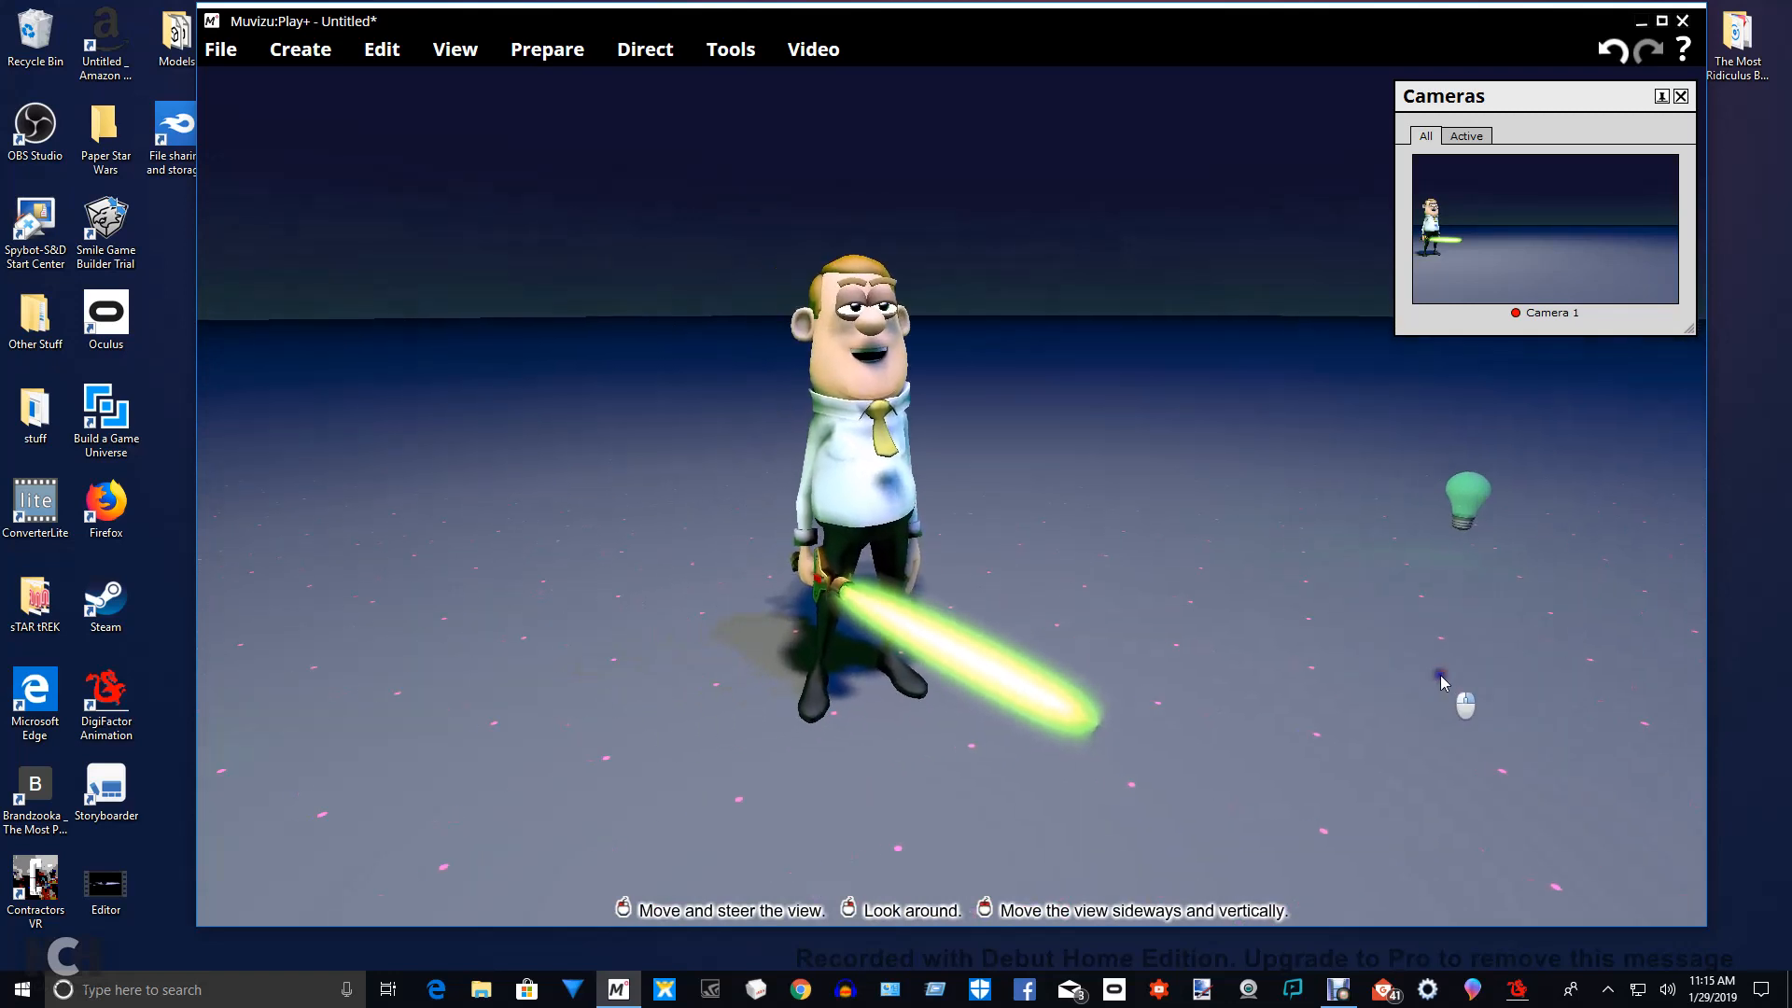
Open the action preparation settings for the sword-holding character and keep them clear of the character.
{"action": "left_click", "coordinate": [866, 437]}
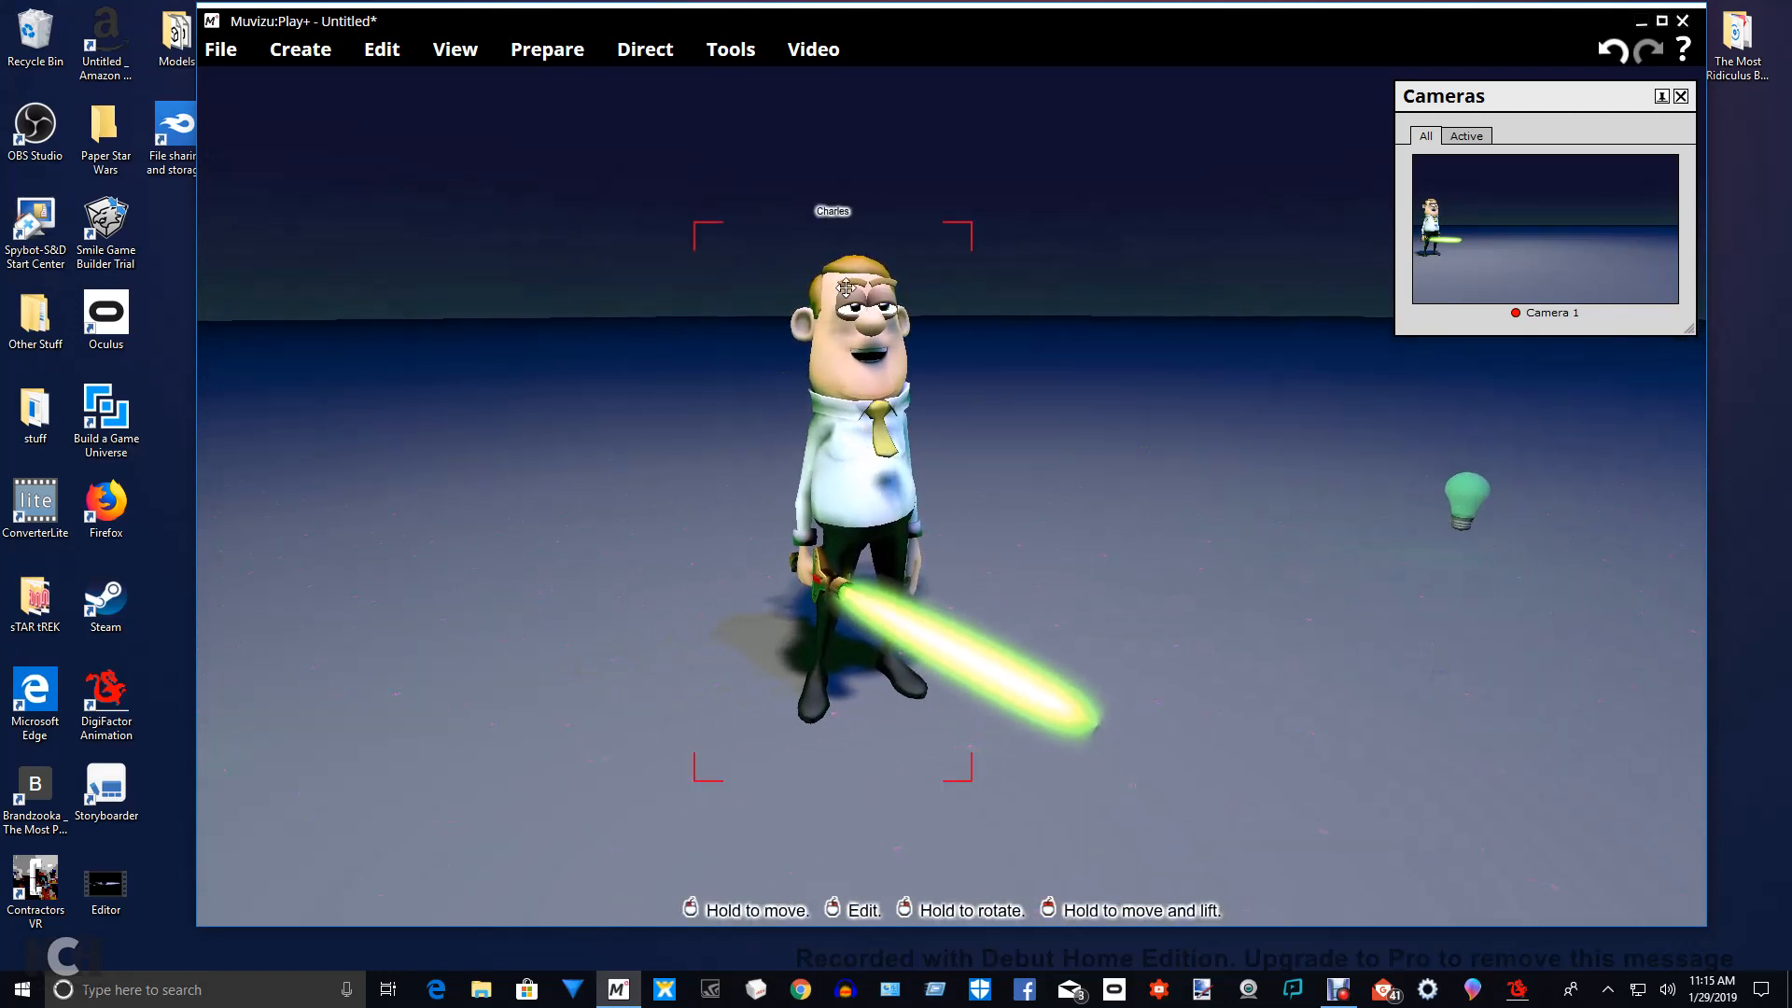
{"action": "left_click", "coordinate": [568, 57]}
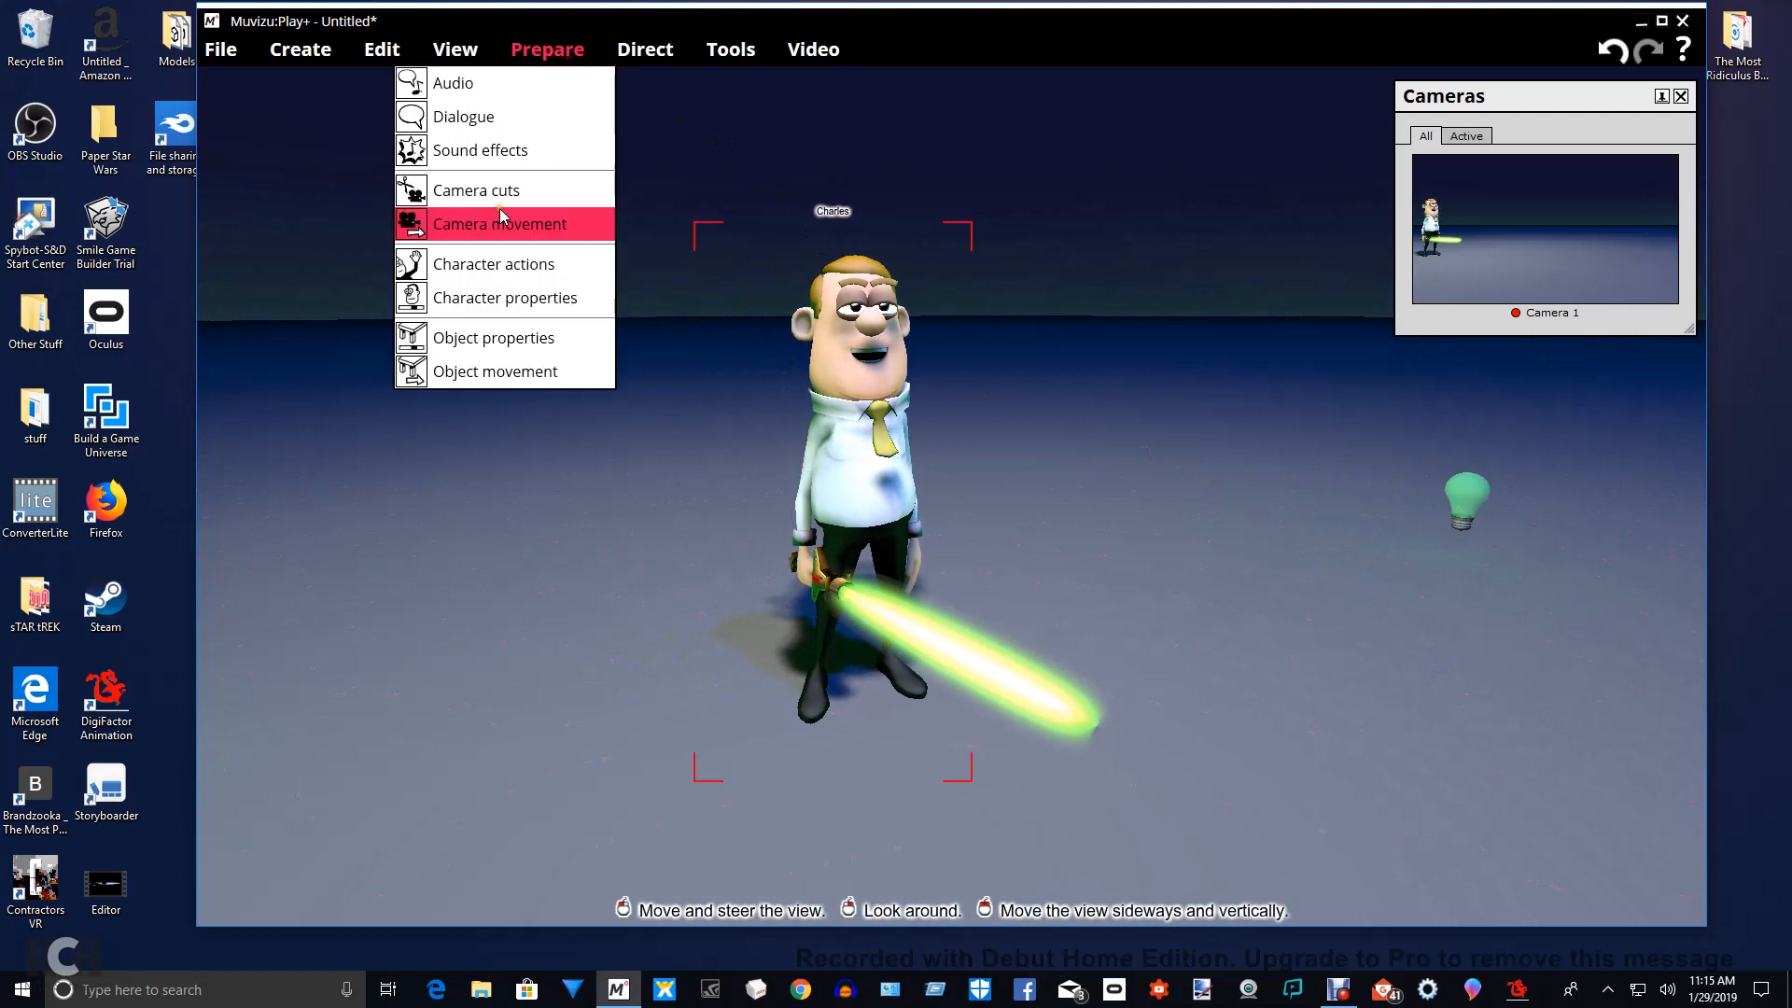
{"action": "left_click", "coordinate": [505, 263]}
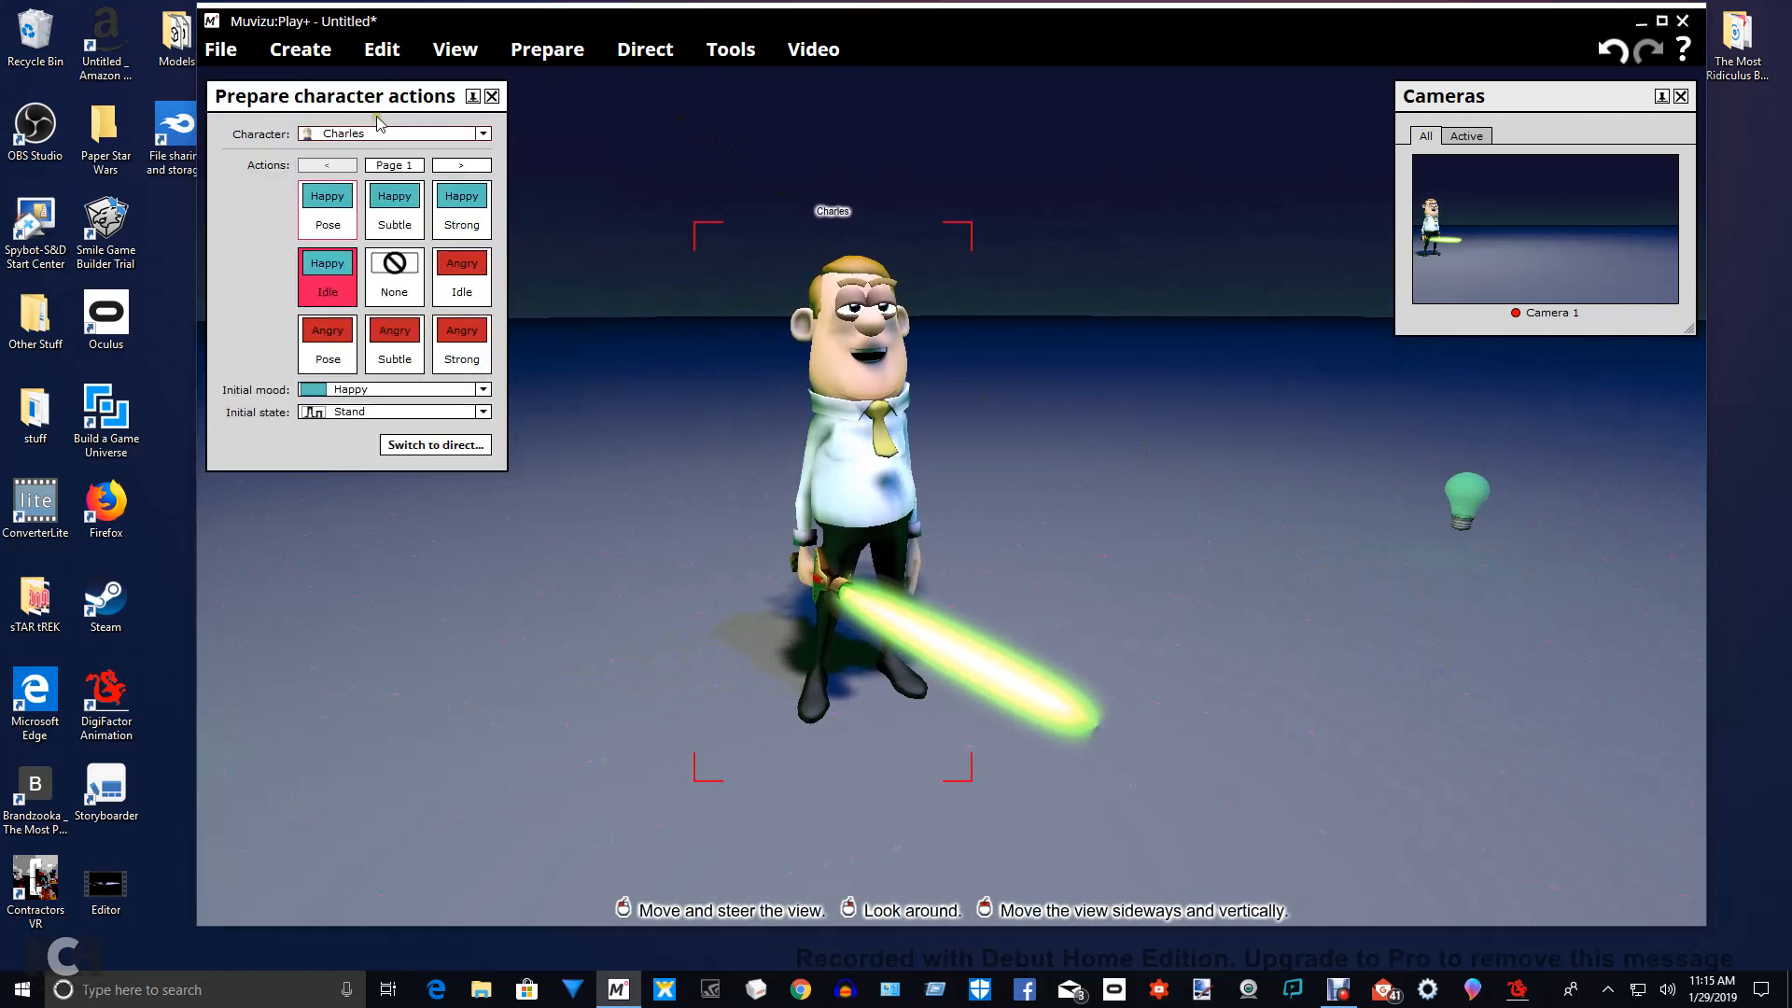
{"action": "left_click_drag", "start_coordinate": [398, 107], "coordinate": [498, 298]}
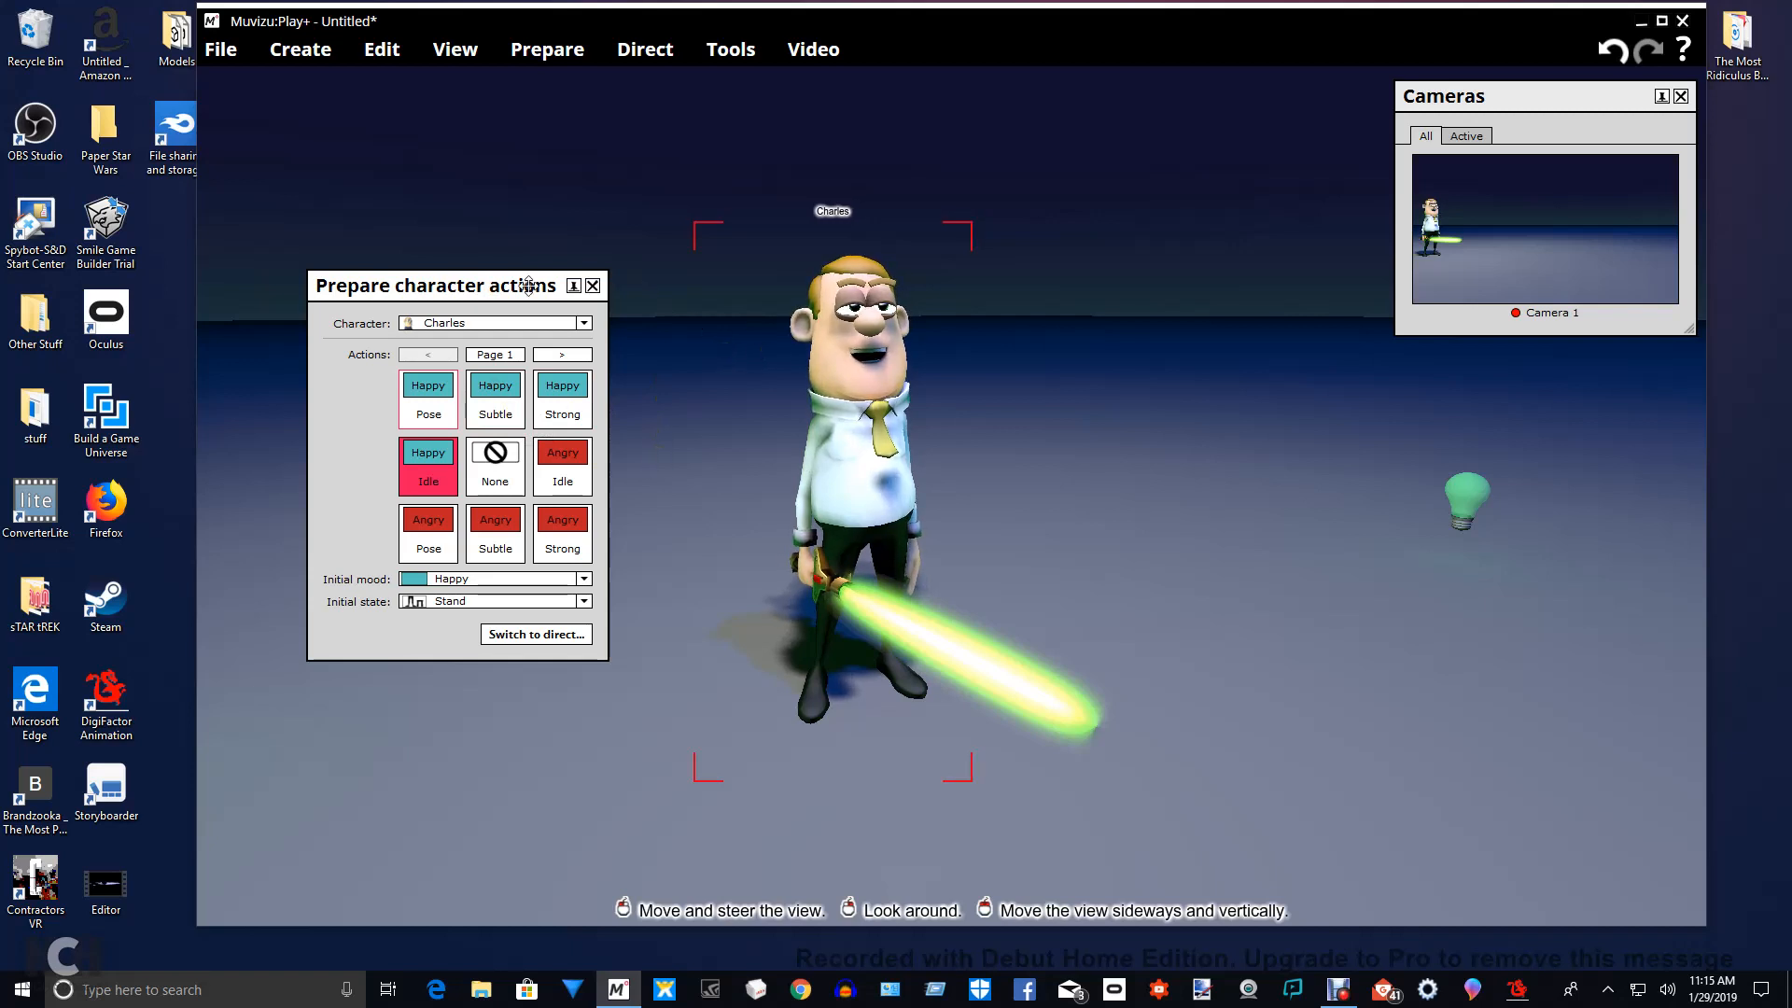
{"action": "mouse_move", "coordinate": [528, 286]}
{"action": "left_mouse_down"}
{"action": "mouse_move", "coordinate": [508, 294]}
{"action": "mouse_move", "coordinate": [517, 273]}
{"action": "left_mouse_up"}
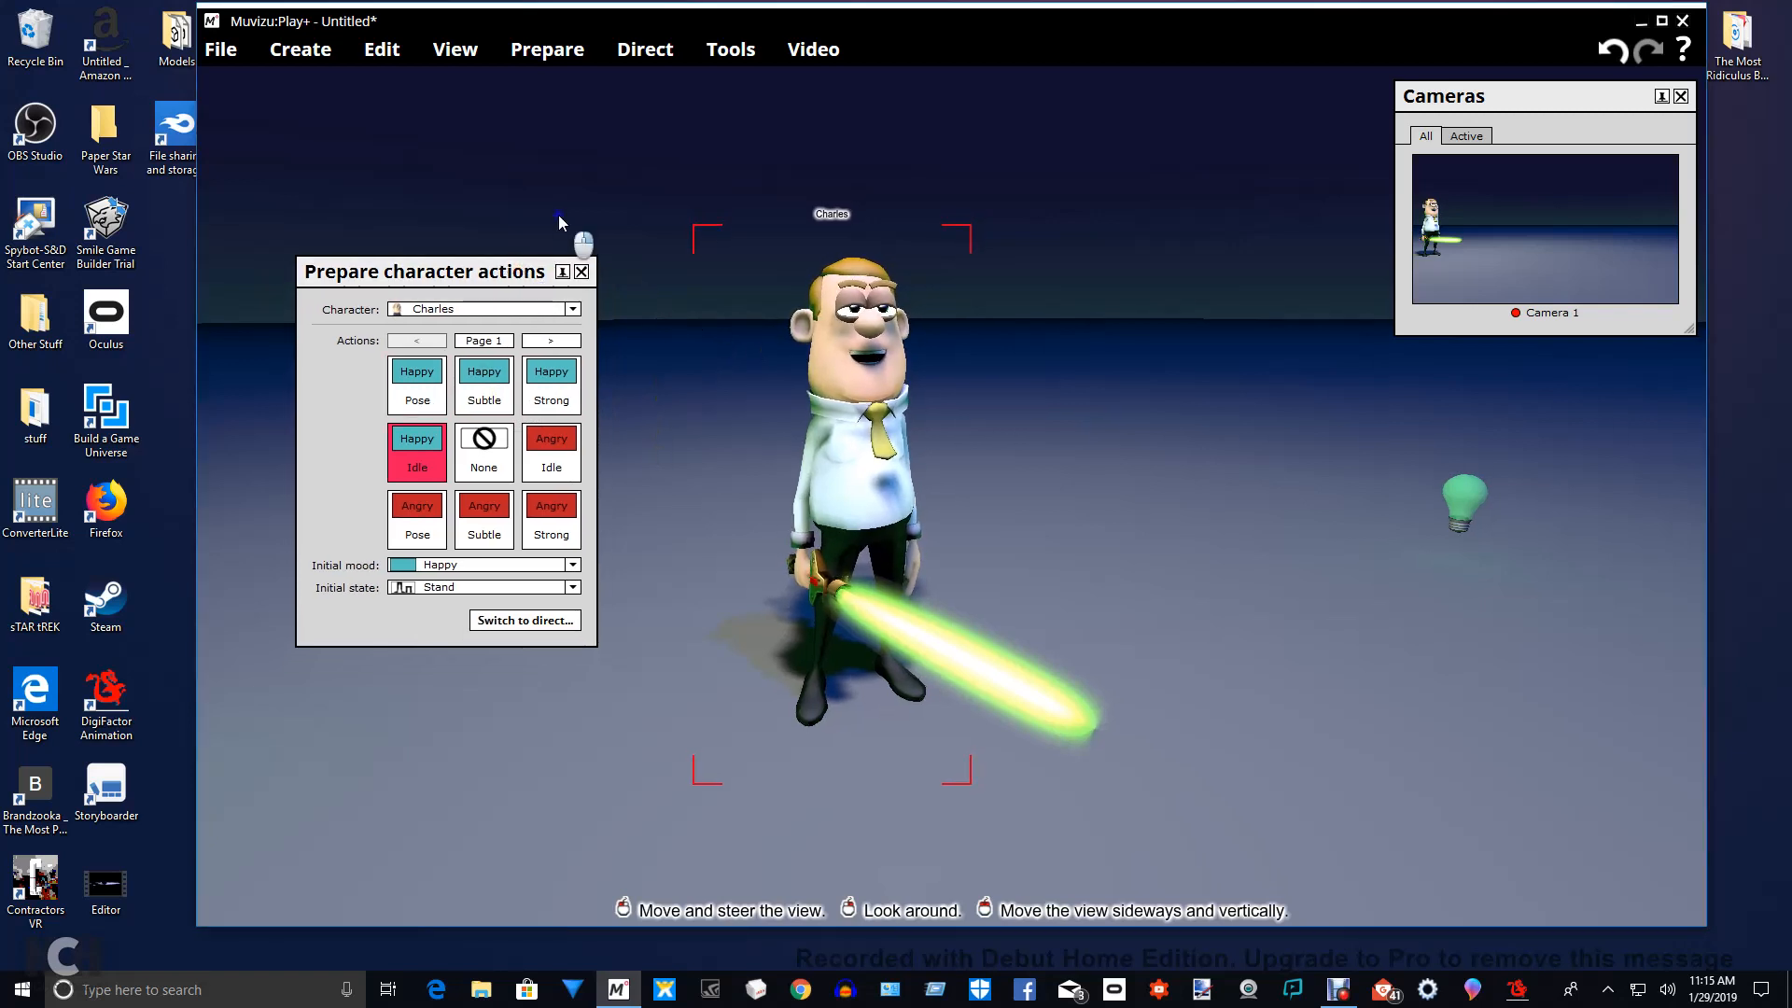
{"action": "right_click_drag", "start_coordinate": [559, 223], "coordinate": [559, 223]}
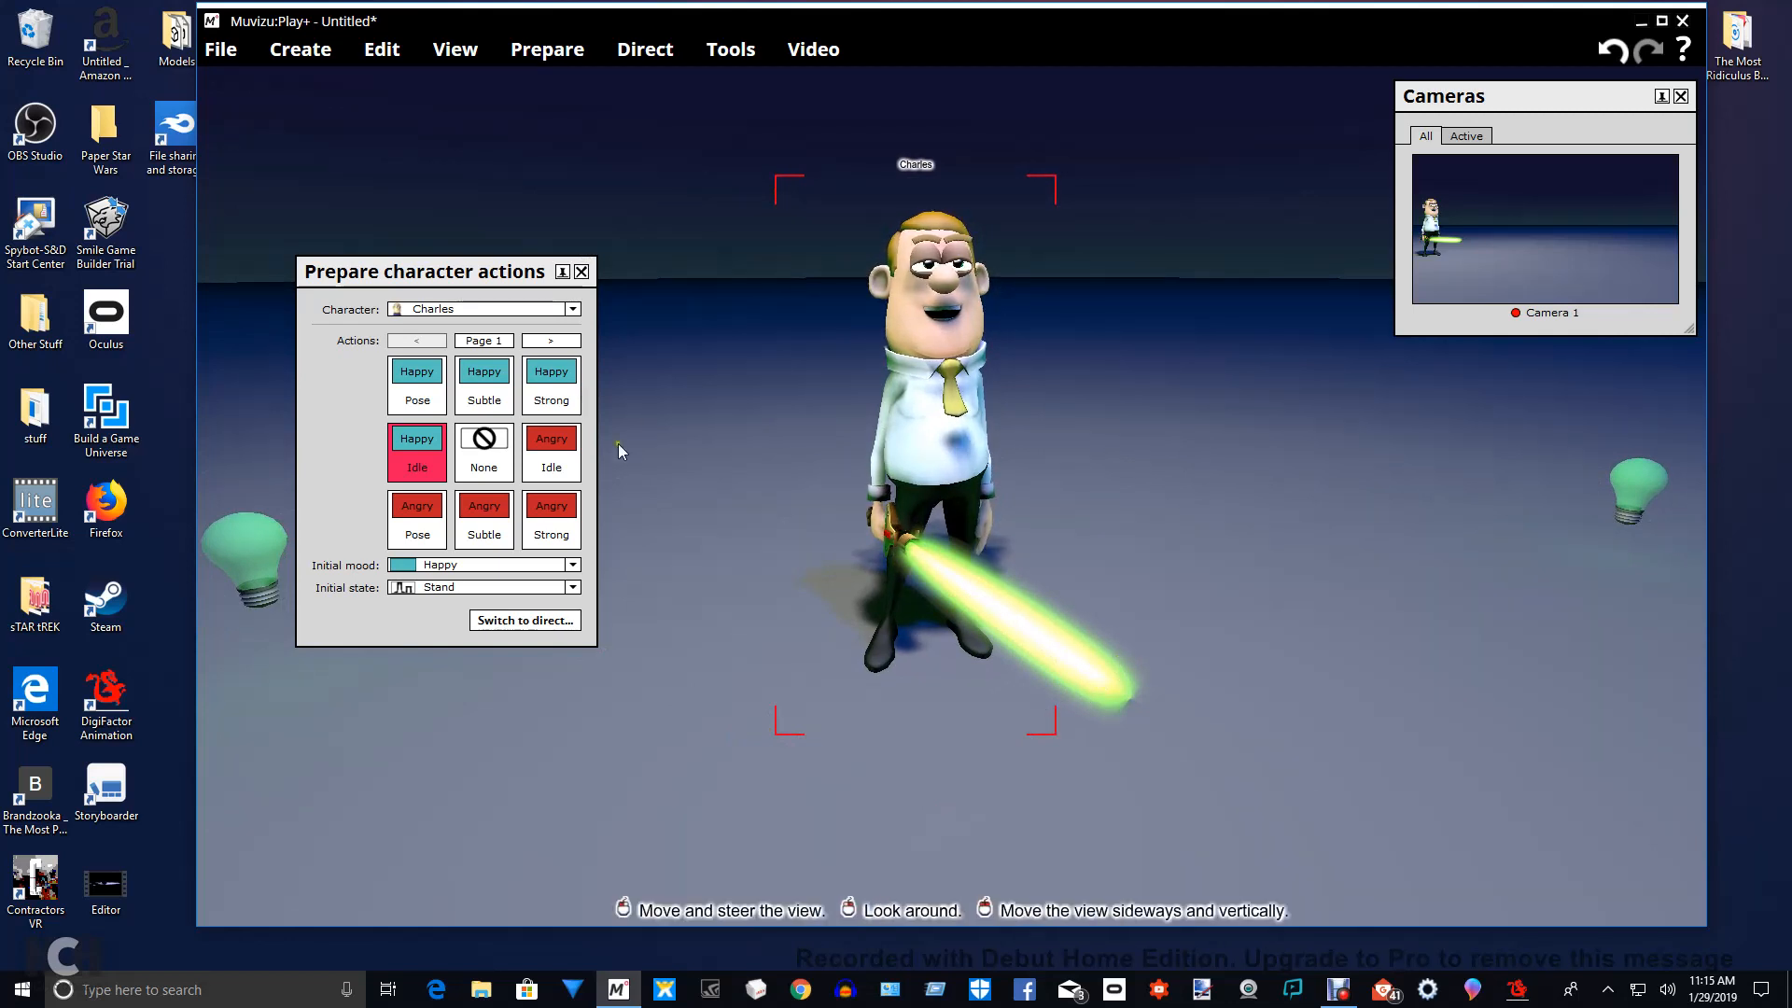
{"action": "left_click_drag", "start_coordinate": [438, 272], "coordinate": [441, 226]}
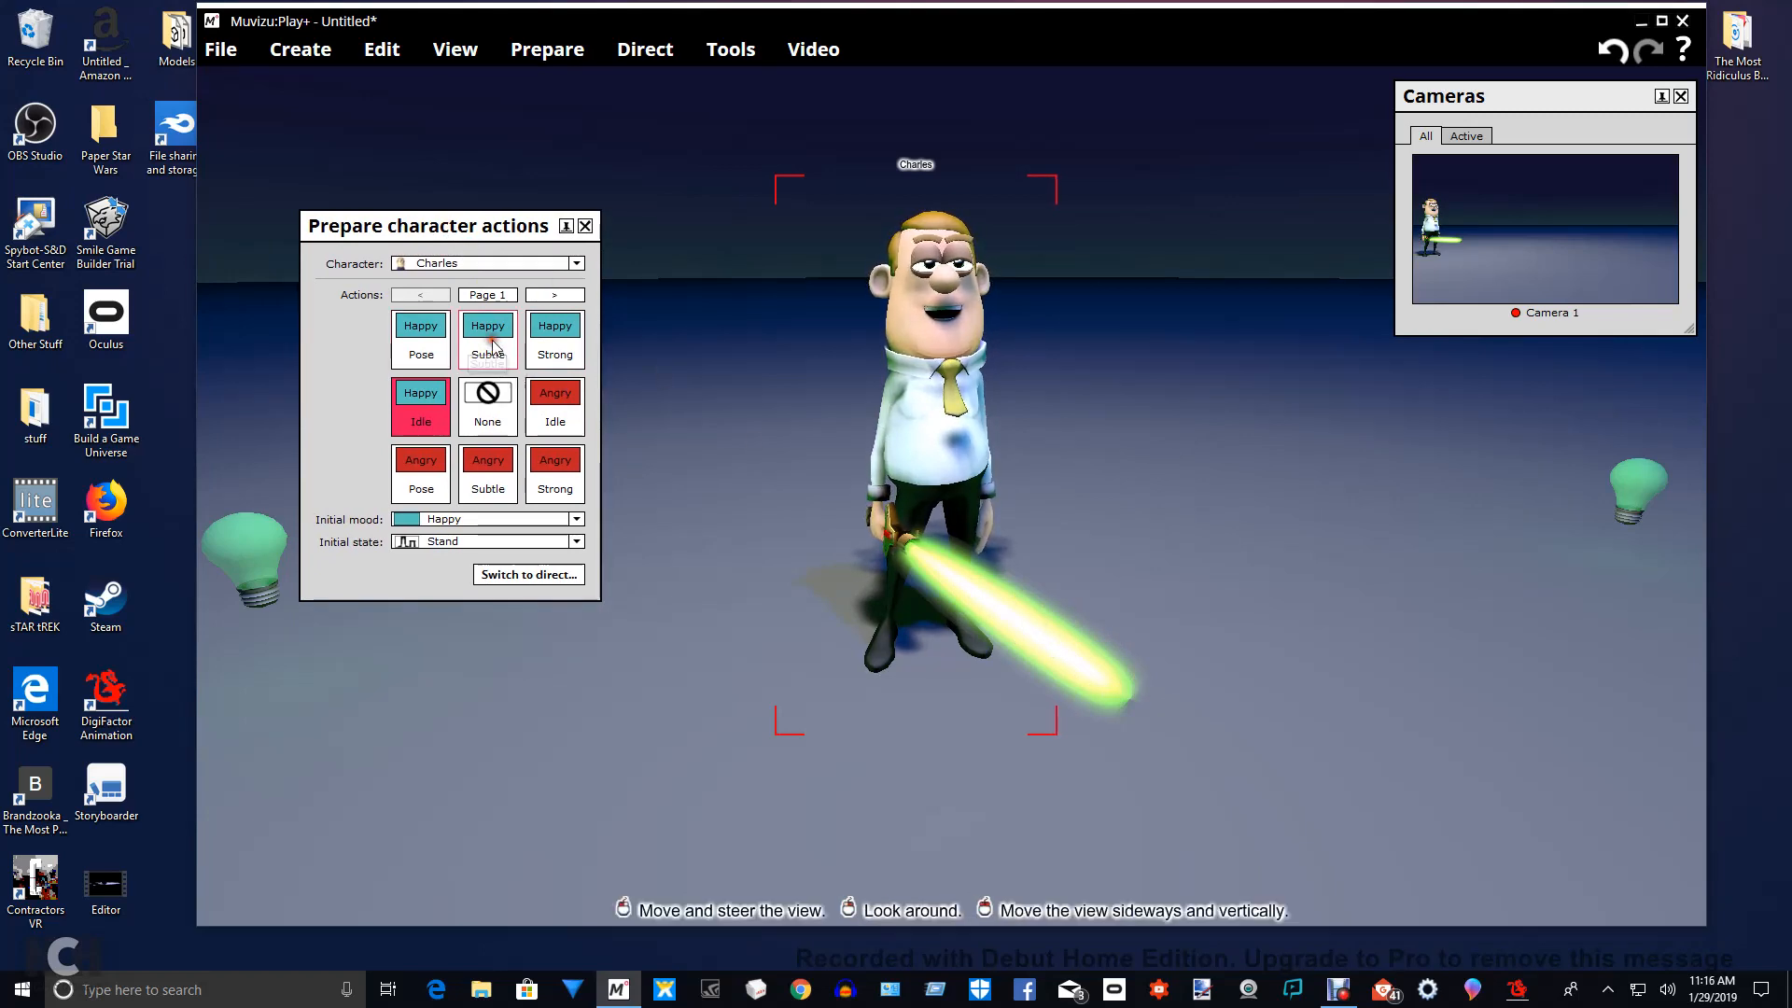
Replace the character's Happy Subtle action with the Happy Thumbs up pose.
{"action": "left_click", "coordinate": [551, 479]}
{"action": "left_click_drag", "start_coordinate": [551, 479], "coordinate": [510, 193]}
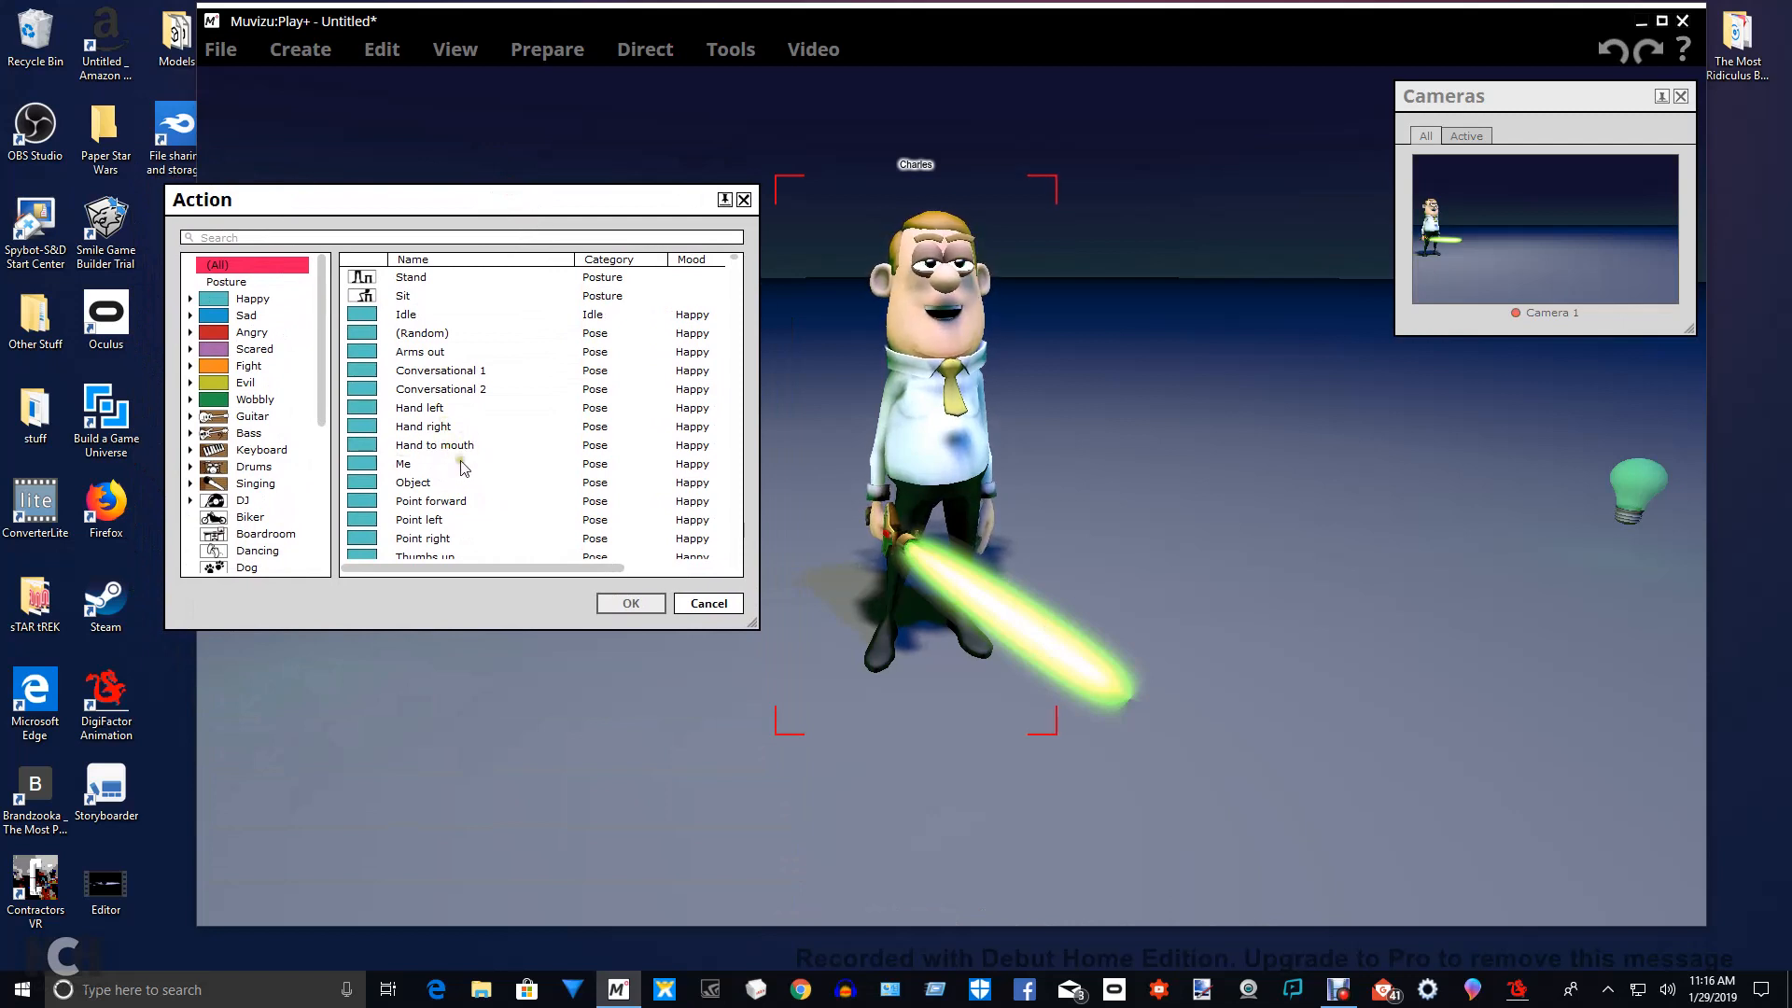
{"action": "left_click", "coordinate": [426, 466]}
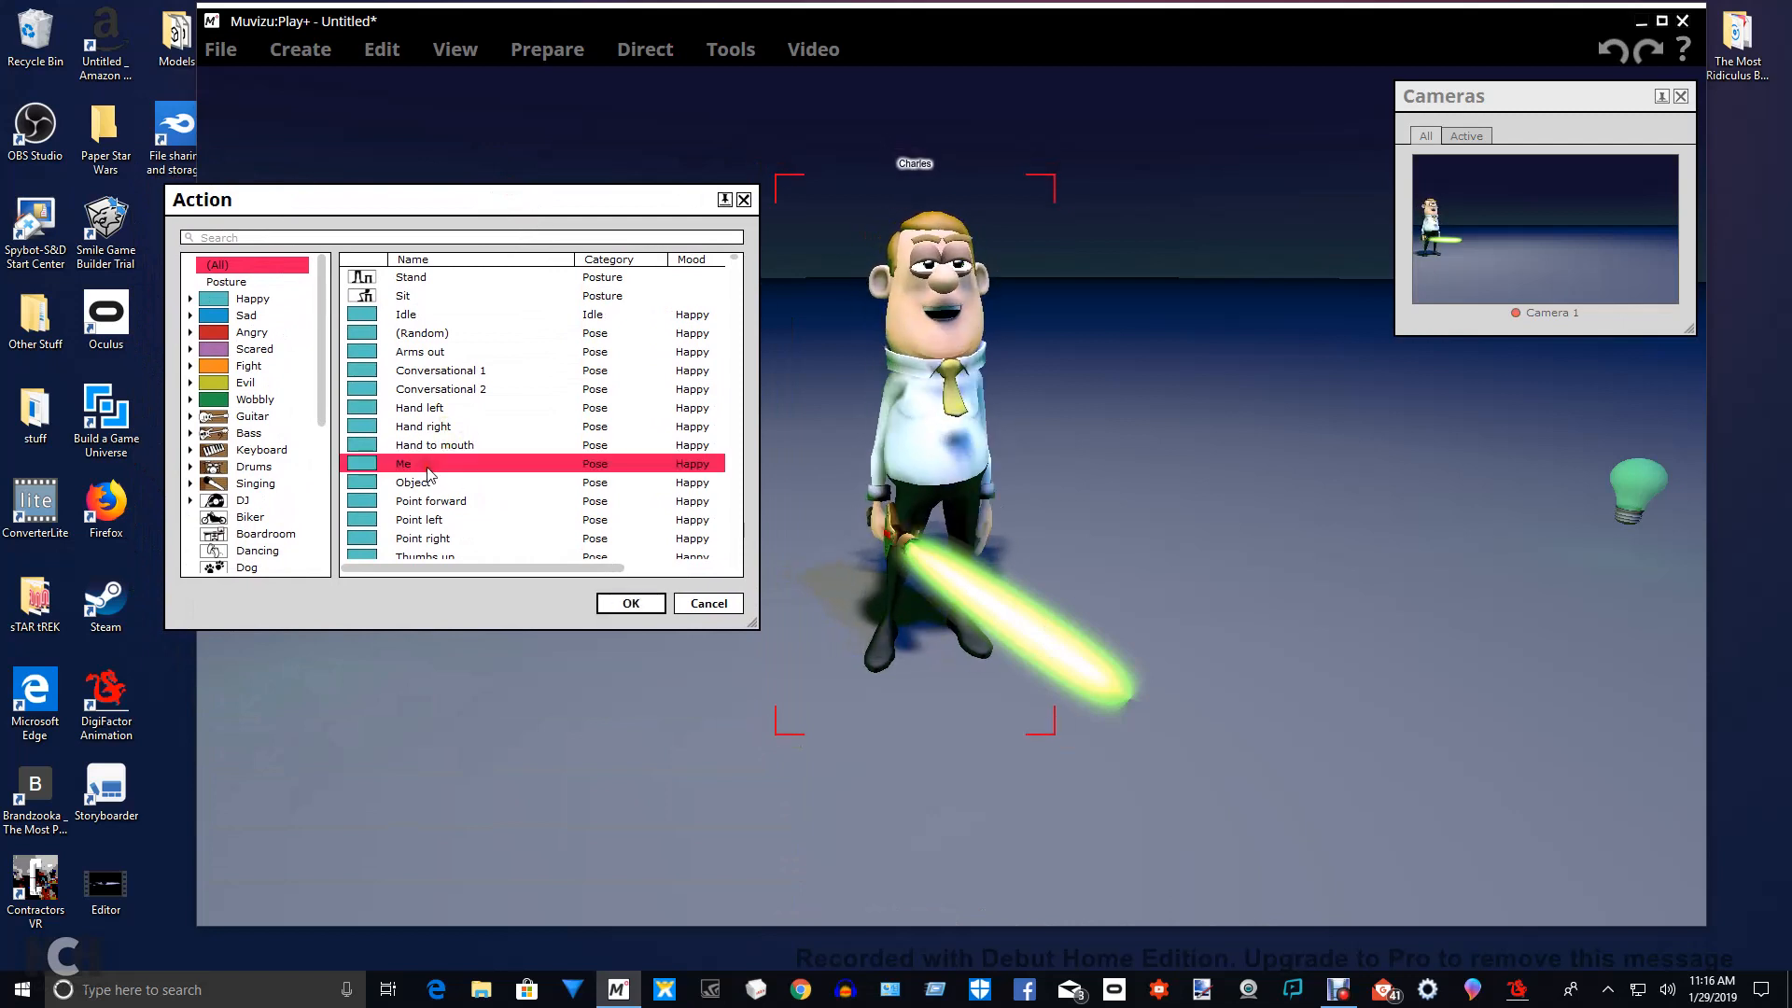
{"action": "left_click", "coordinate": [450, 484]}
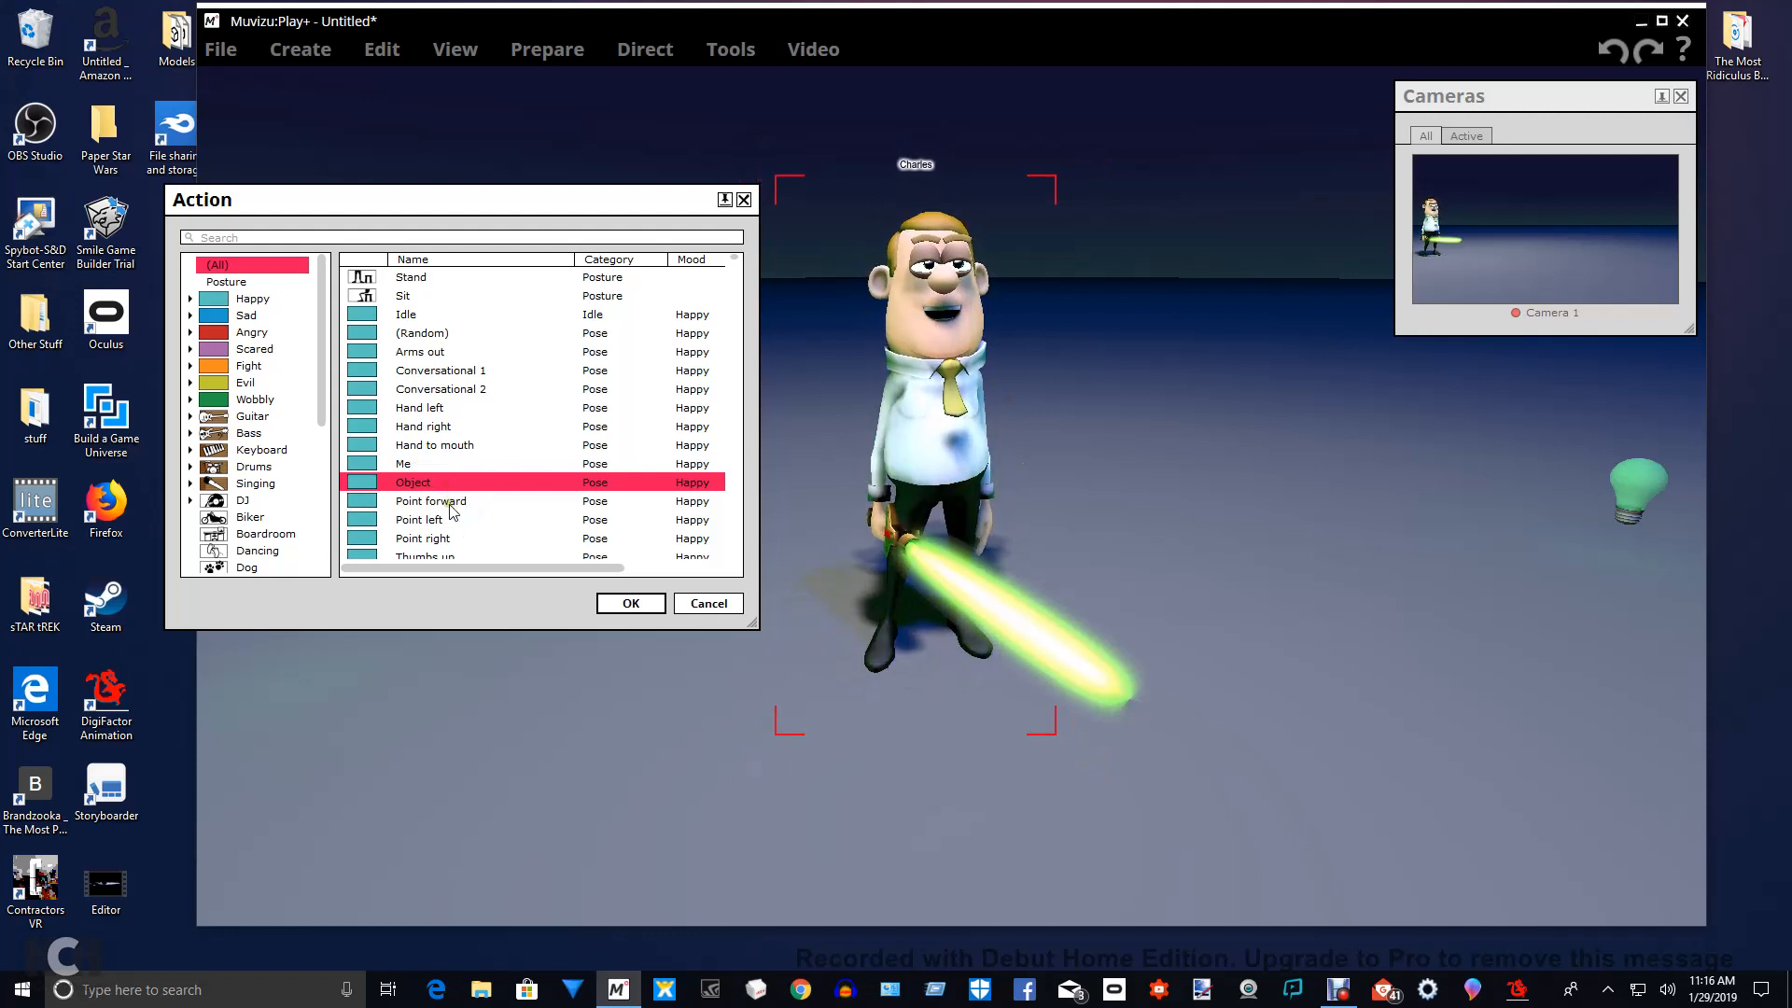
{"action": "left_click", "coordinate": [445, 521]}
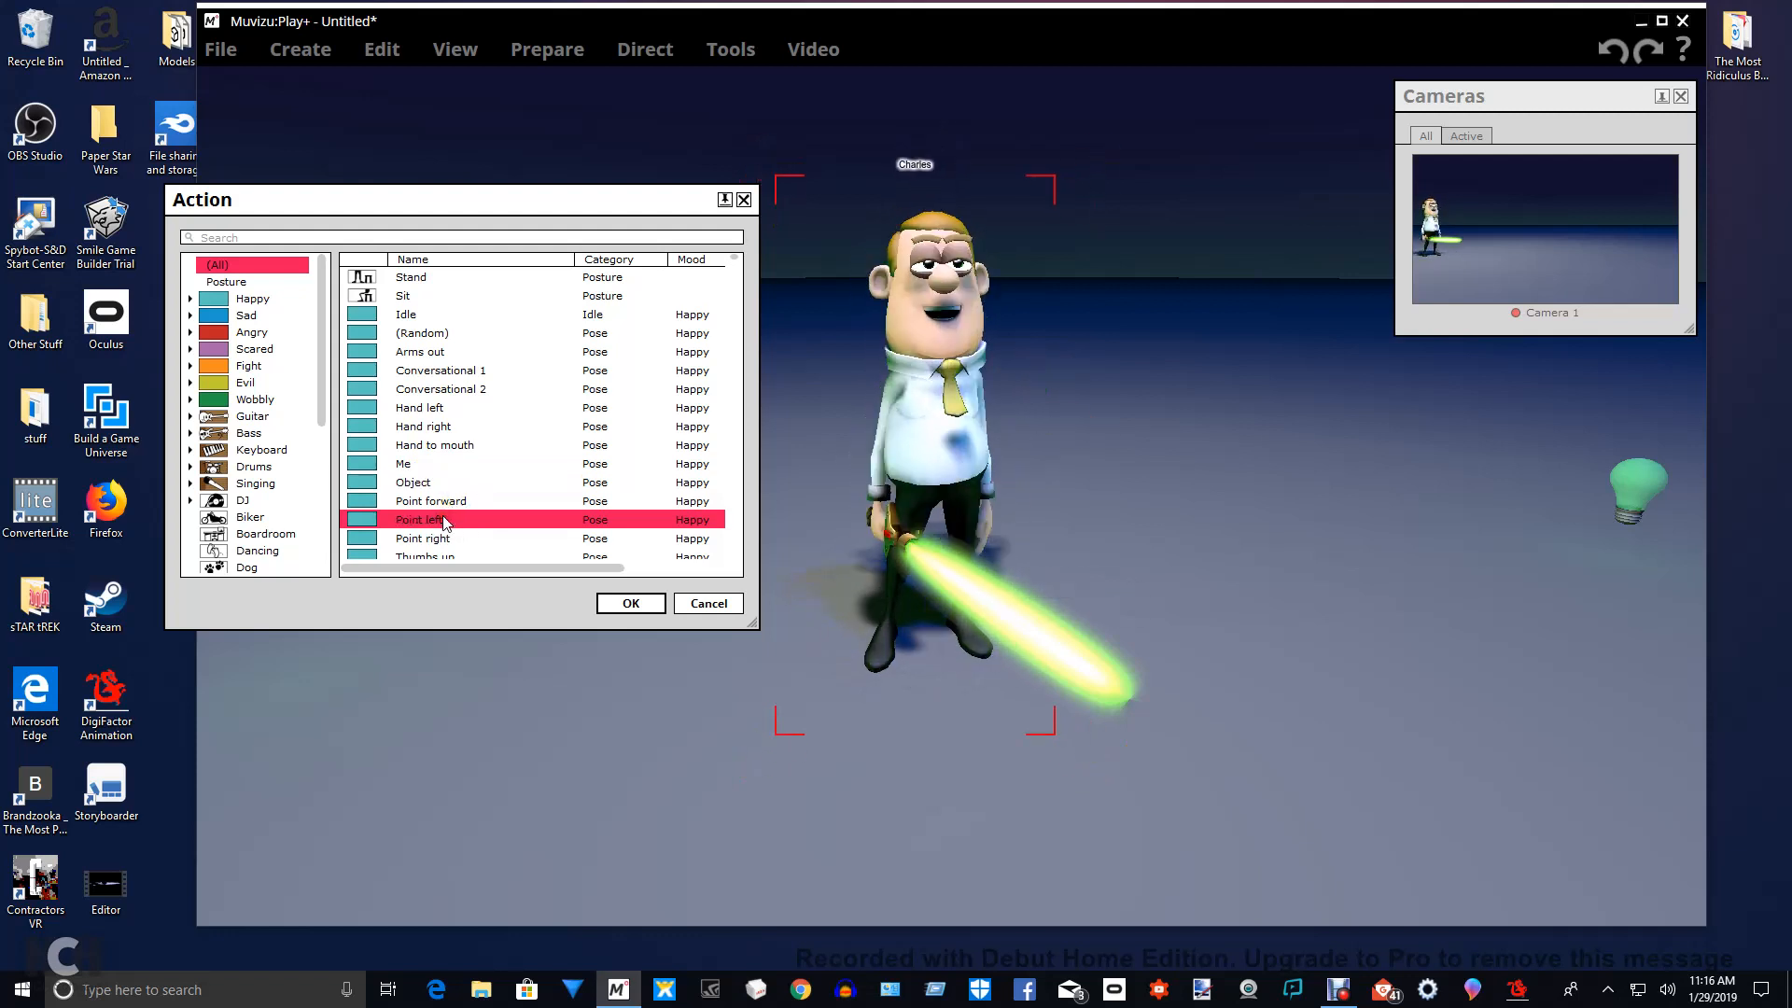
{"action": "left_click", "coordinate": [450, 539]}
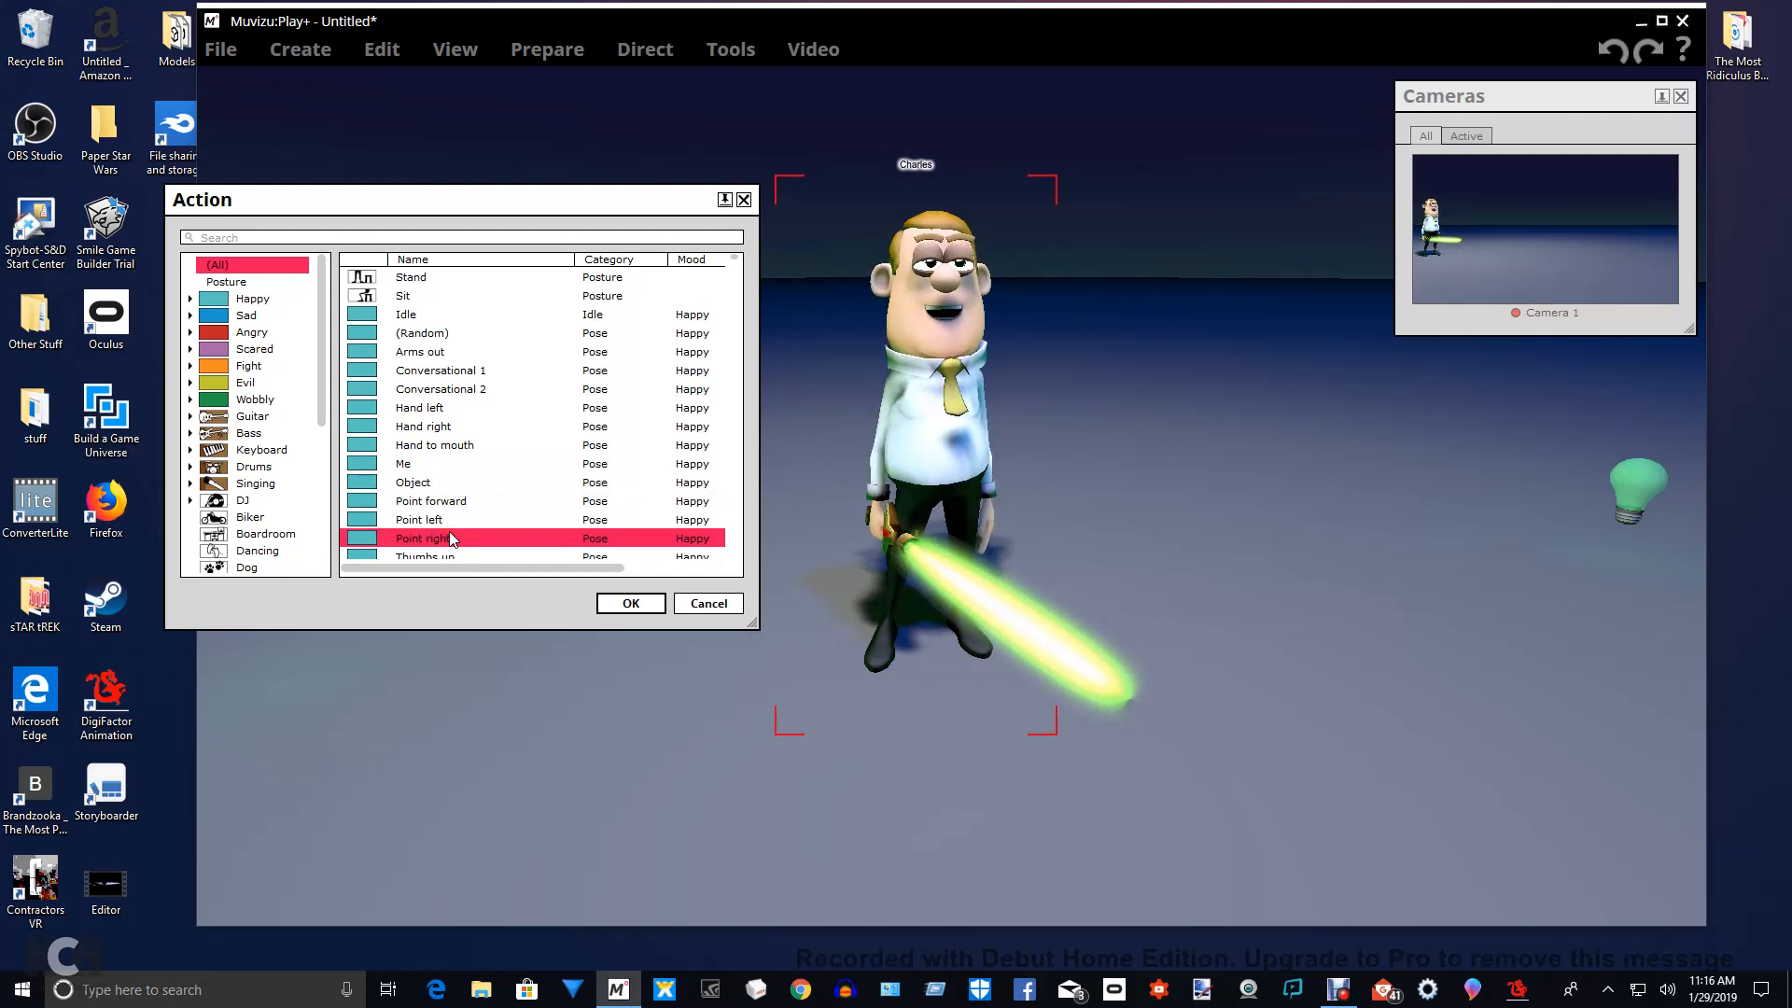
{"action": "scroll", "coordinate": [486, 493], "scroll_direction": "down", "scroll_amount": 1}
{"action": "left_click", "coordinate": [485, 504]}
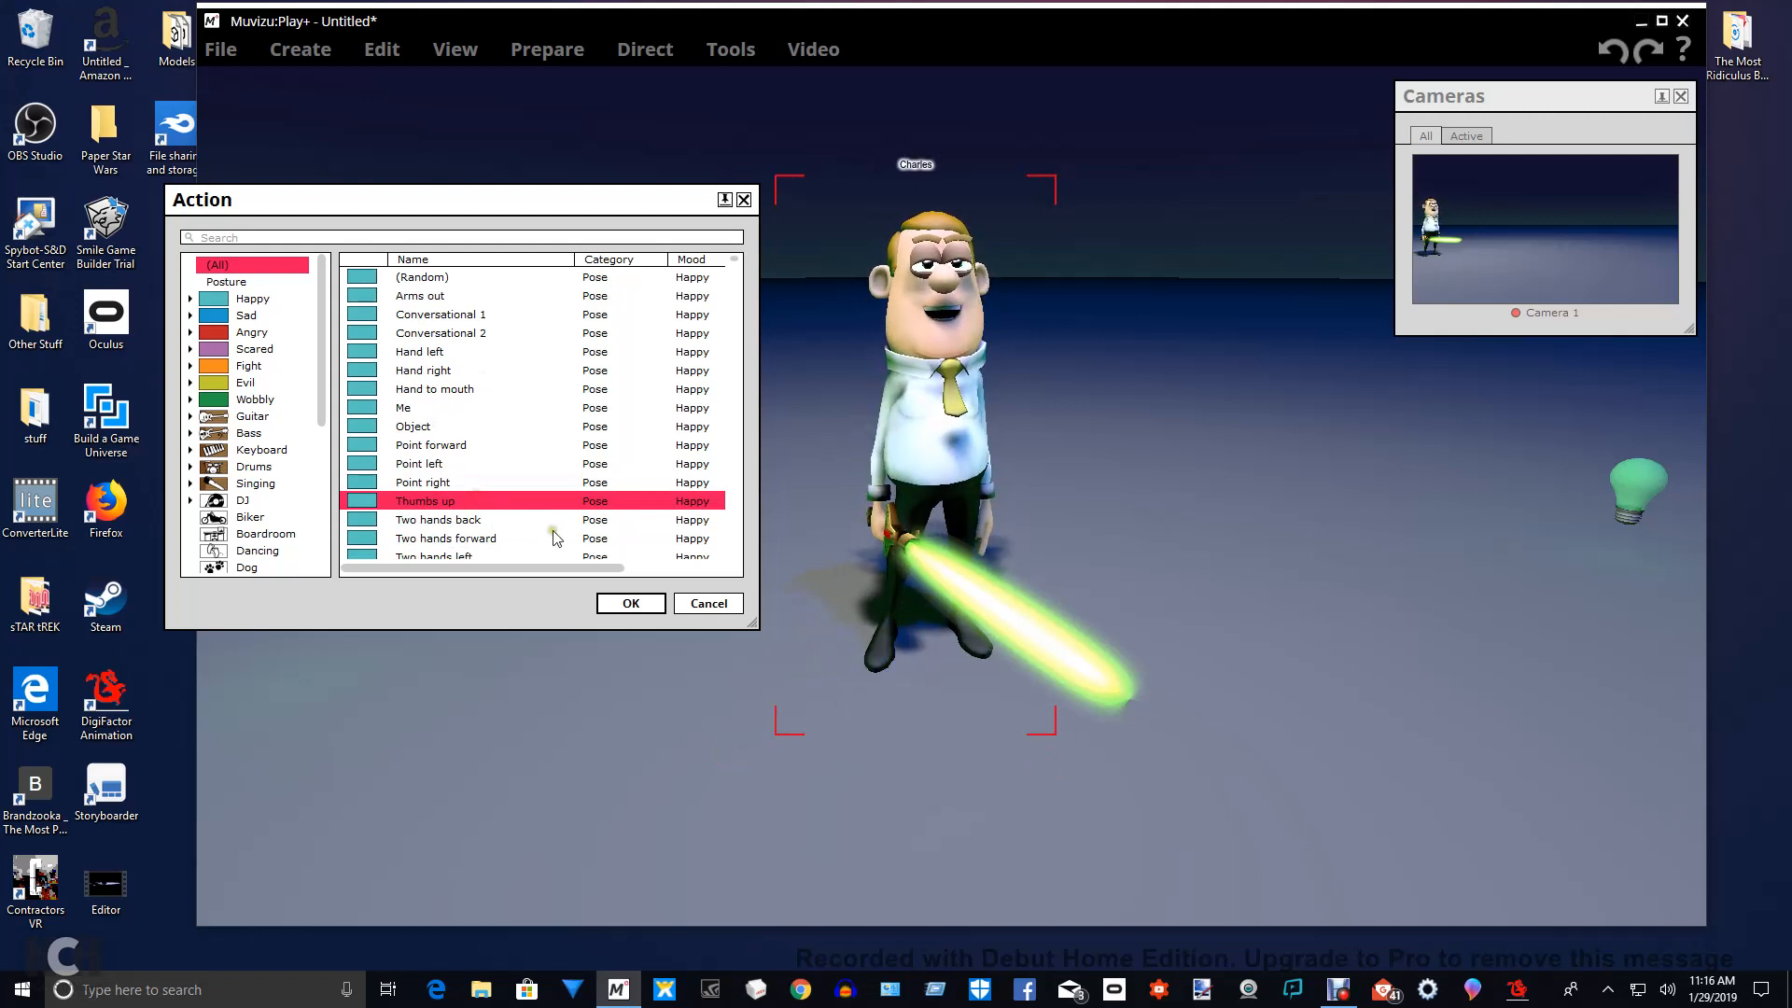
{"action": "left_click", "coordinate": [623, 604]}
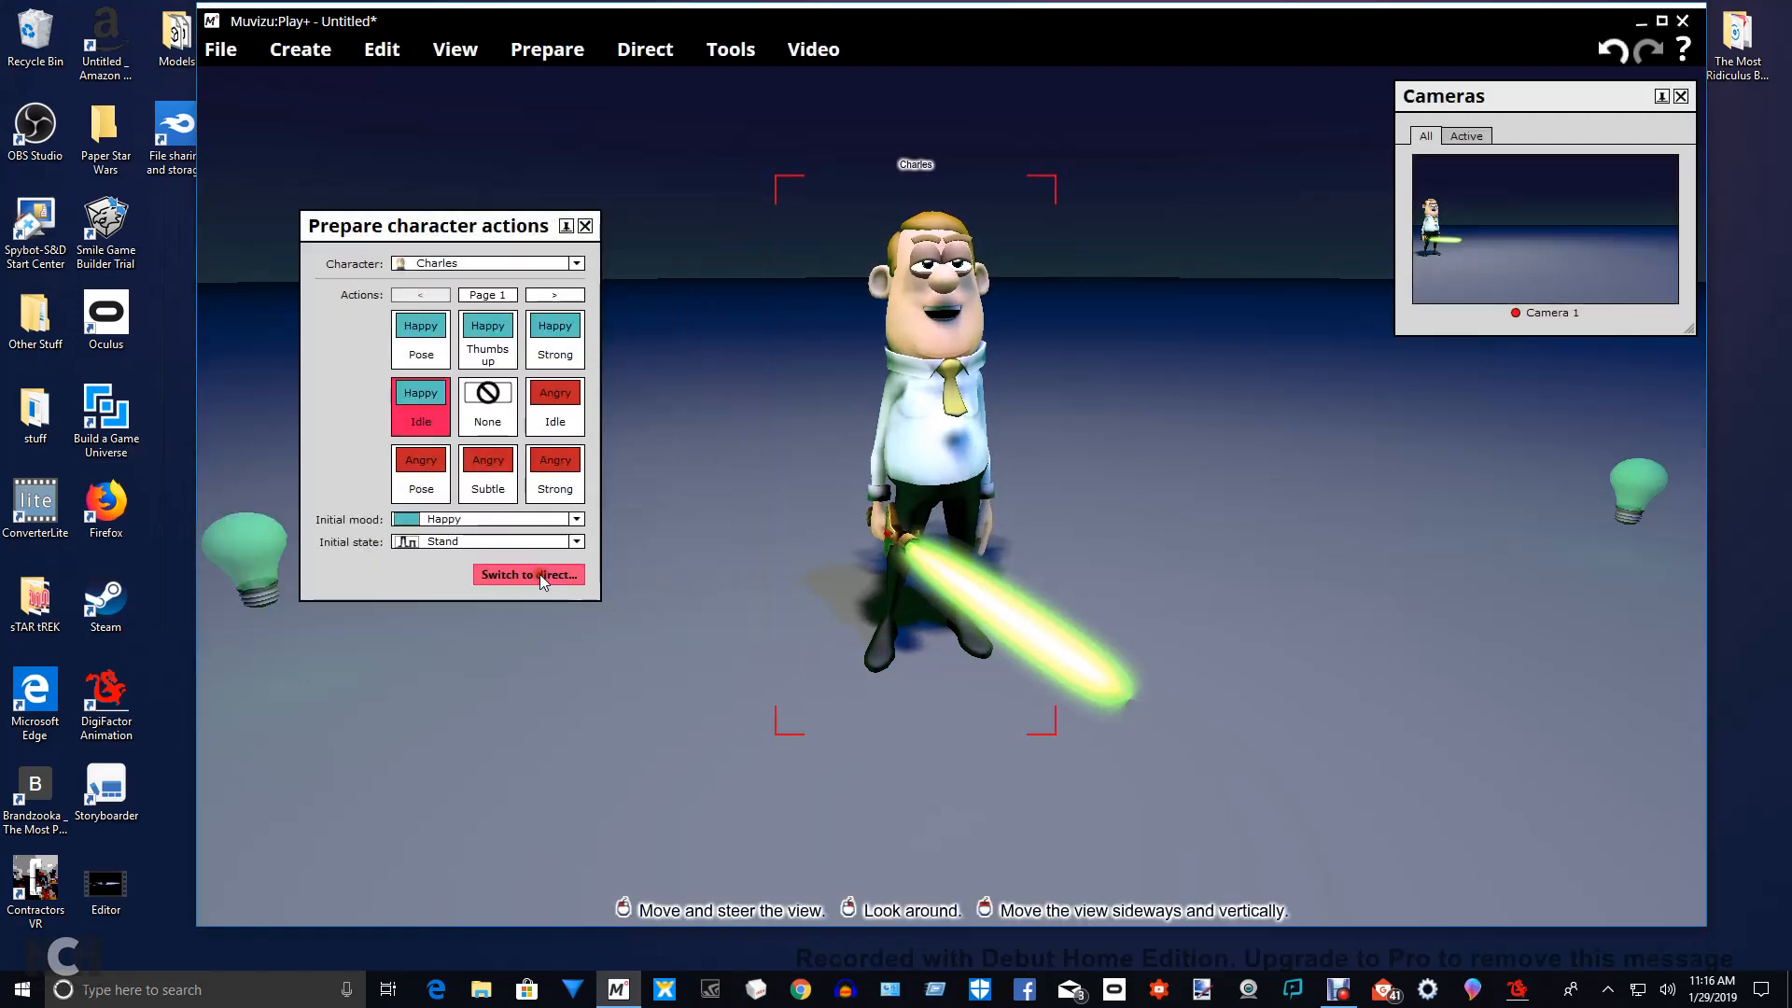
Switch to directing the character's actions and set the timeline's end to about frame 125.
{"action": "left_click", "coordinate": [539, 574]}
{"action": "left_click_drag", "start_coordinate": [876, 751], "coordinate": [809, 719]}
{"action": "mouse_move", "coordinate": [720, 772]}
{"action": "left_mouse_down"}
{"action": "mouse_move", "coordinate": [1141, 797]}
{"action": "mouse_move", "coordinate": [1075, 793]}
{"action": "left_mouse_up"}
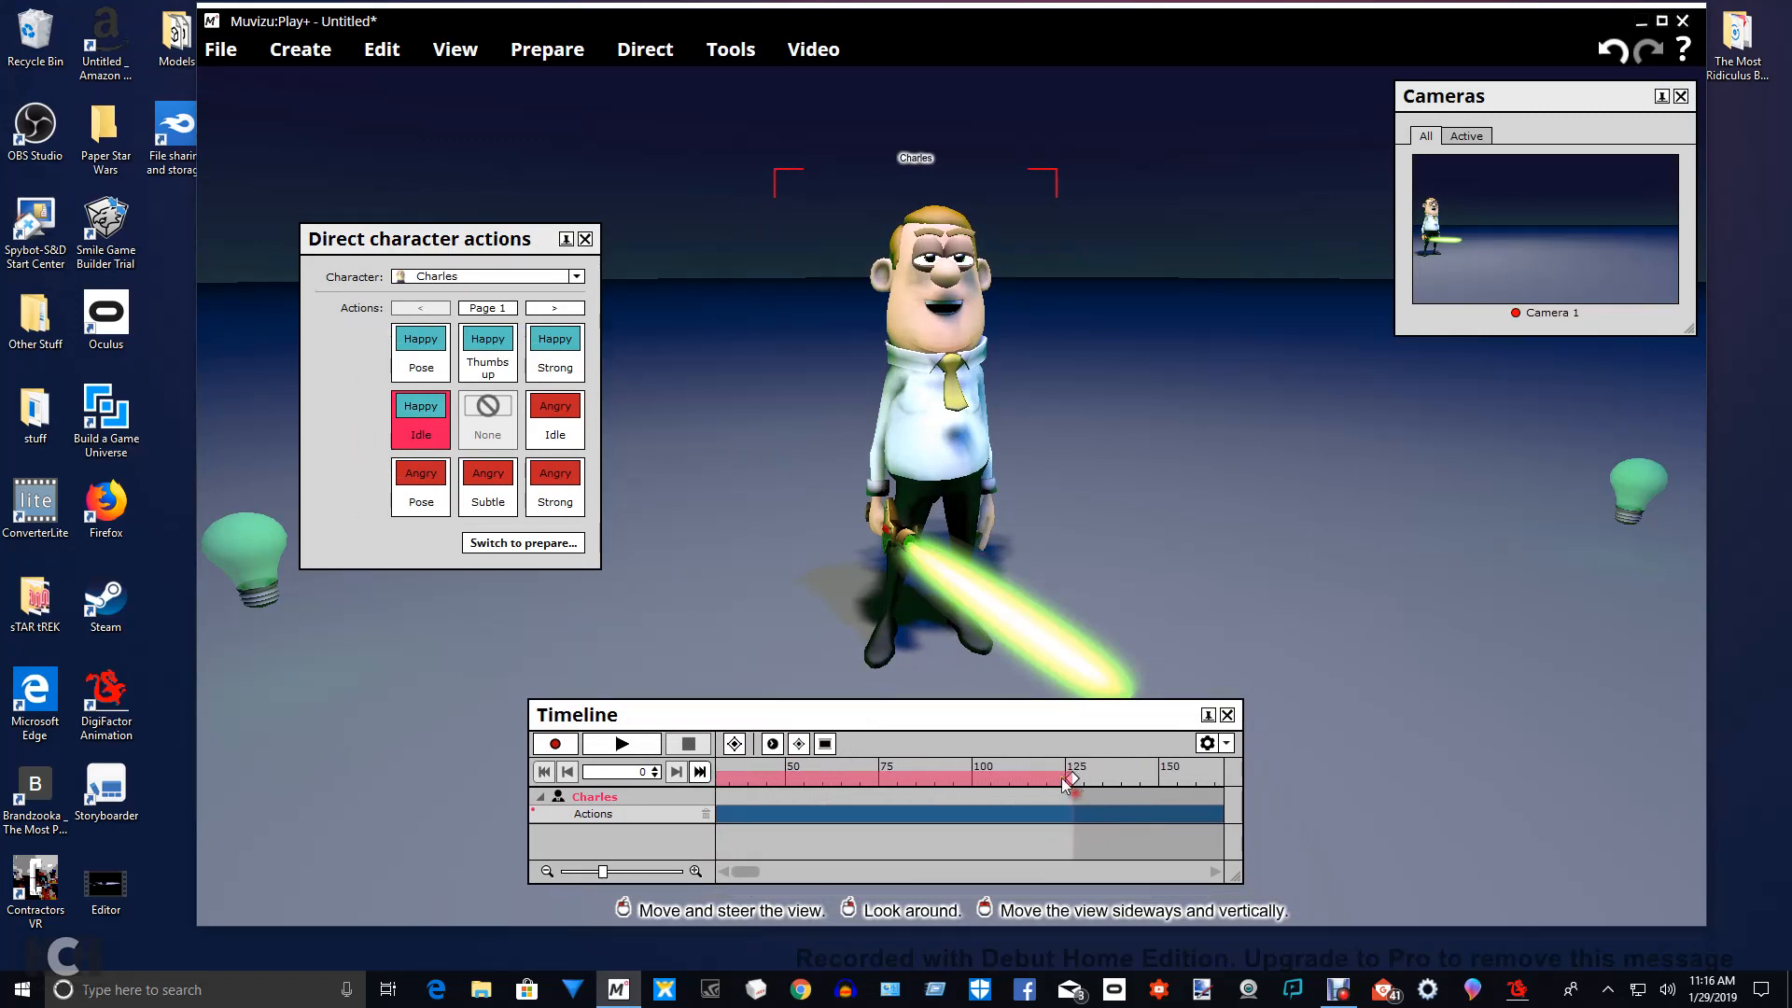
{"action": "left_click_drag", "start_coordinate": [939, 710], "coordinate": [1003, 640]}
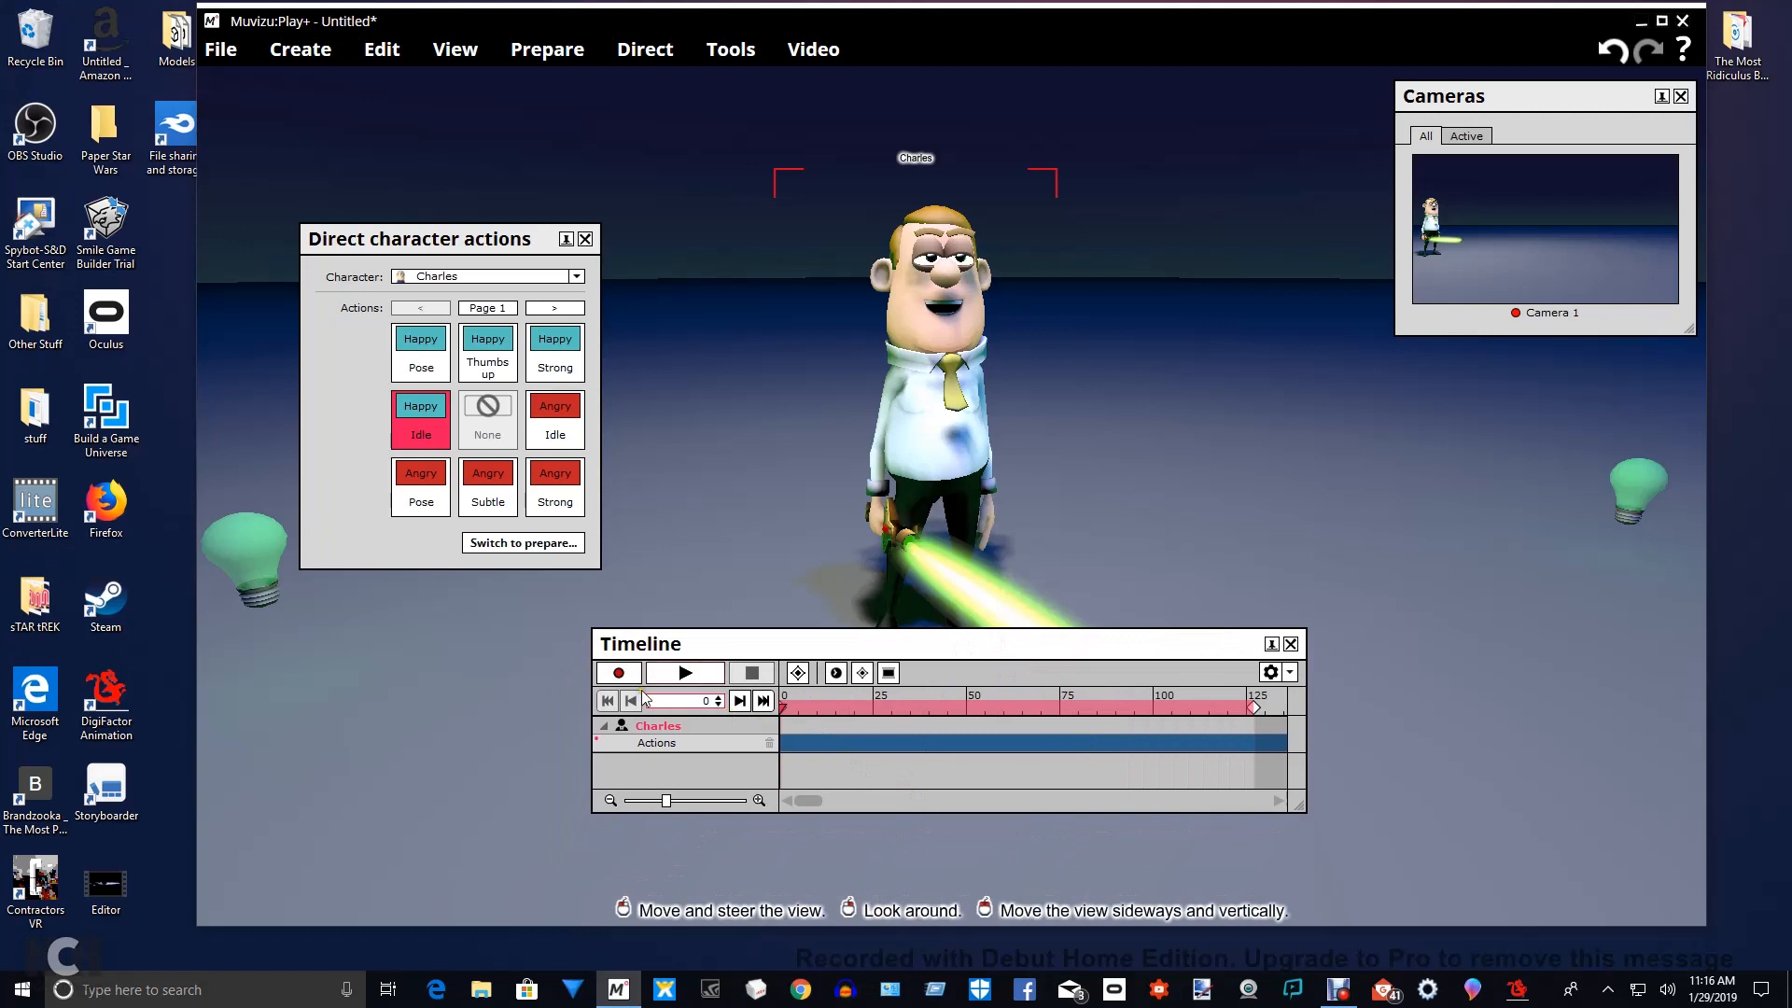
Record the character's Thumbs up action on the timeline and stop recording at about frame 77.
{"action": "left_click", "coordinate": [619, 674]}
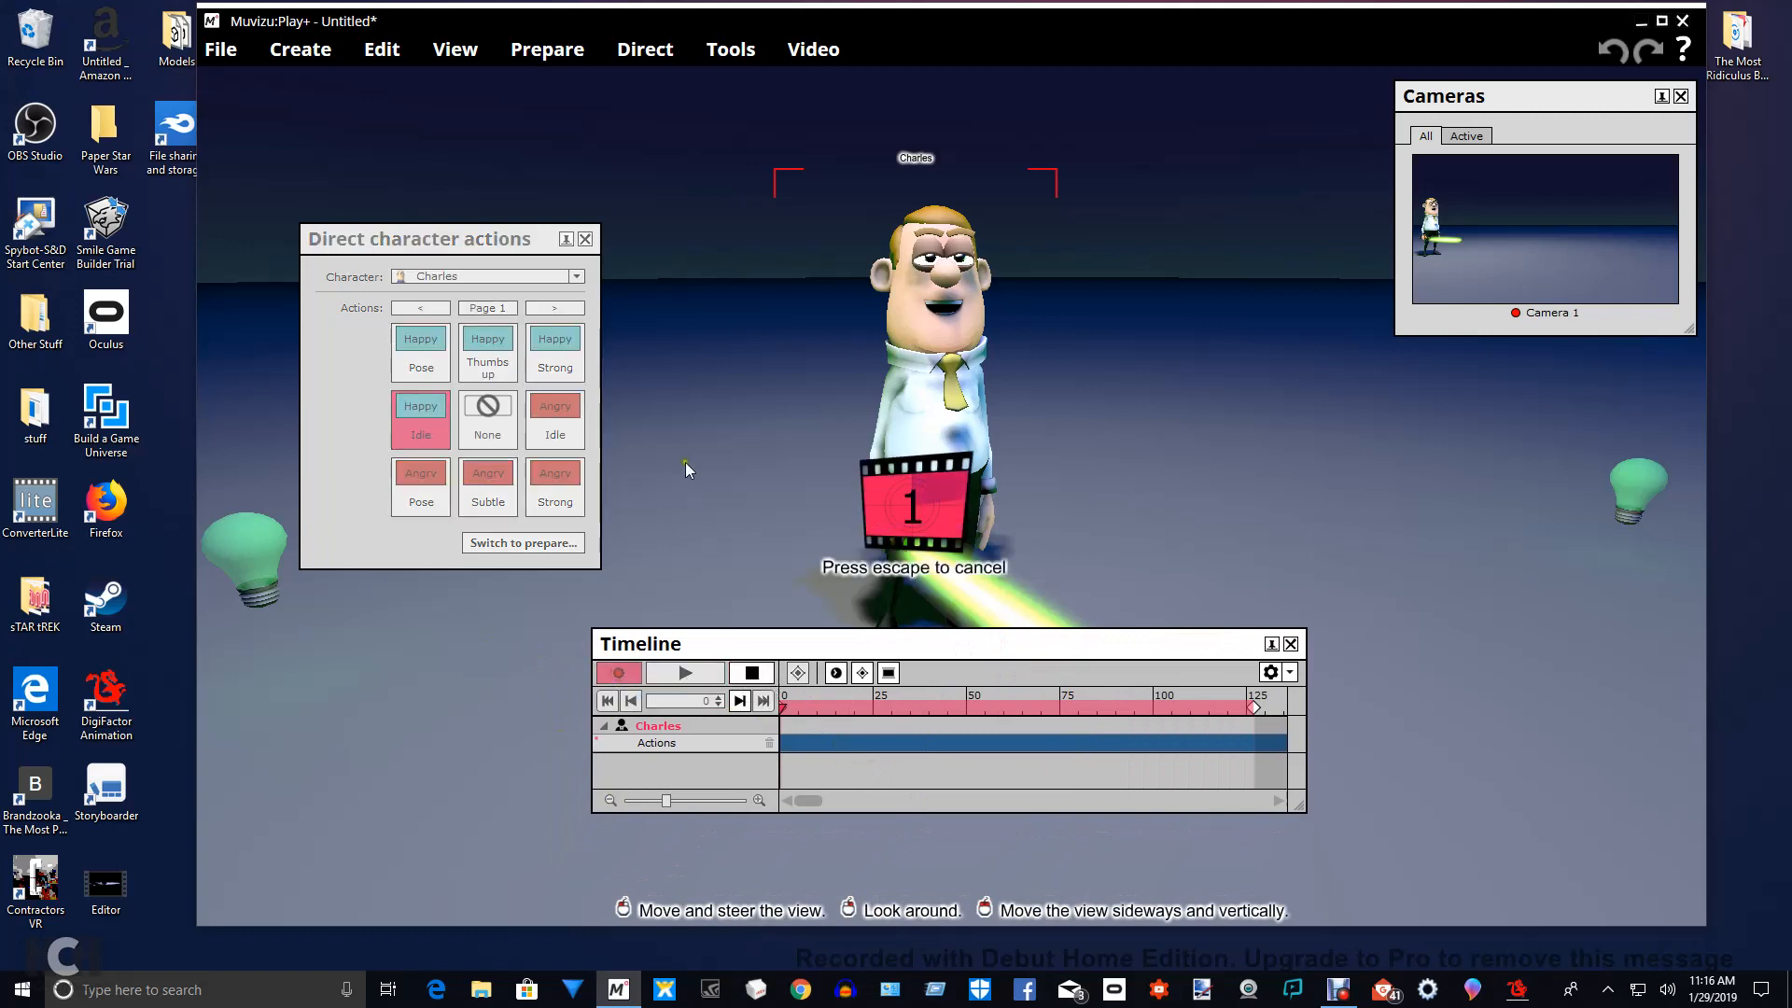
{"action": "left_click", "coordinate": [488, 354]}
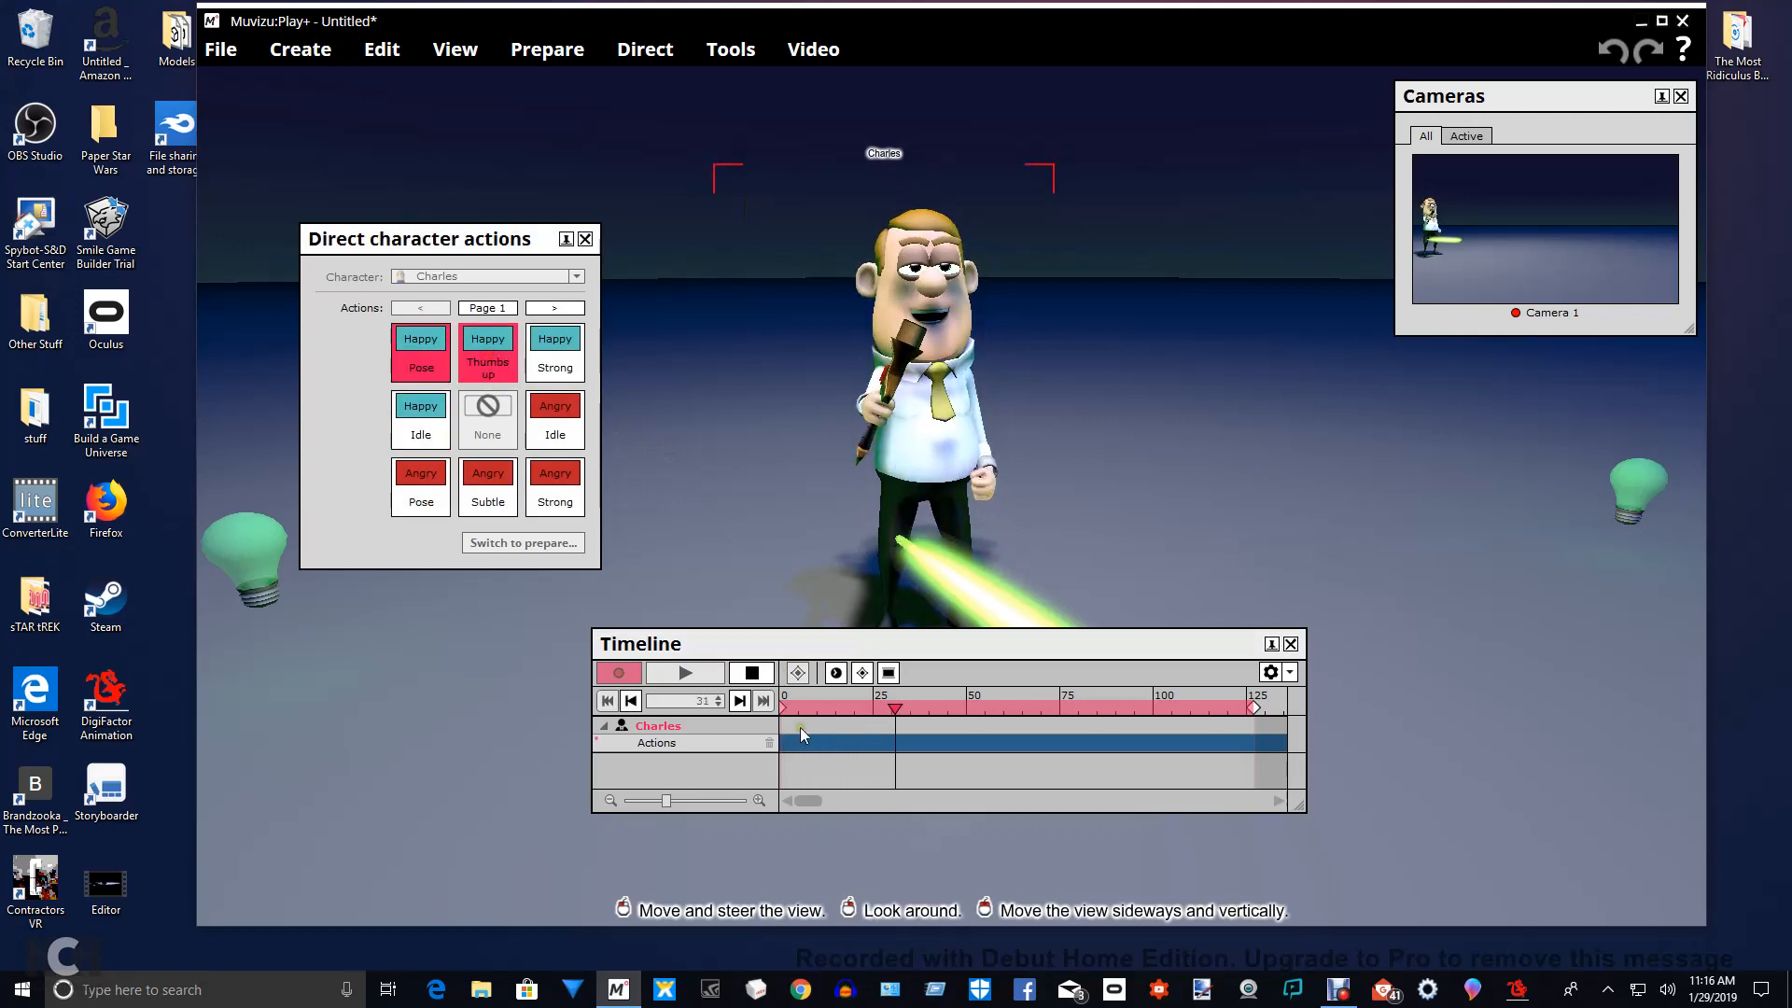
{"action": "left_click", "coordinate": [748, 669]}
{"action": "left_click", "coordinate": [750, 676]}
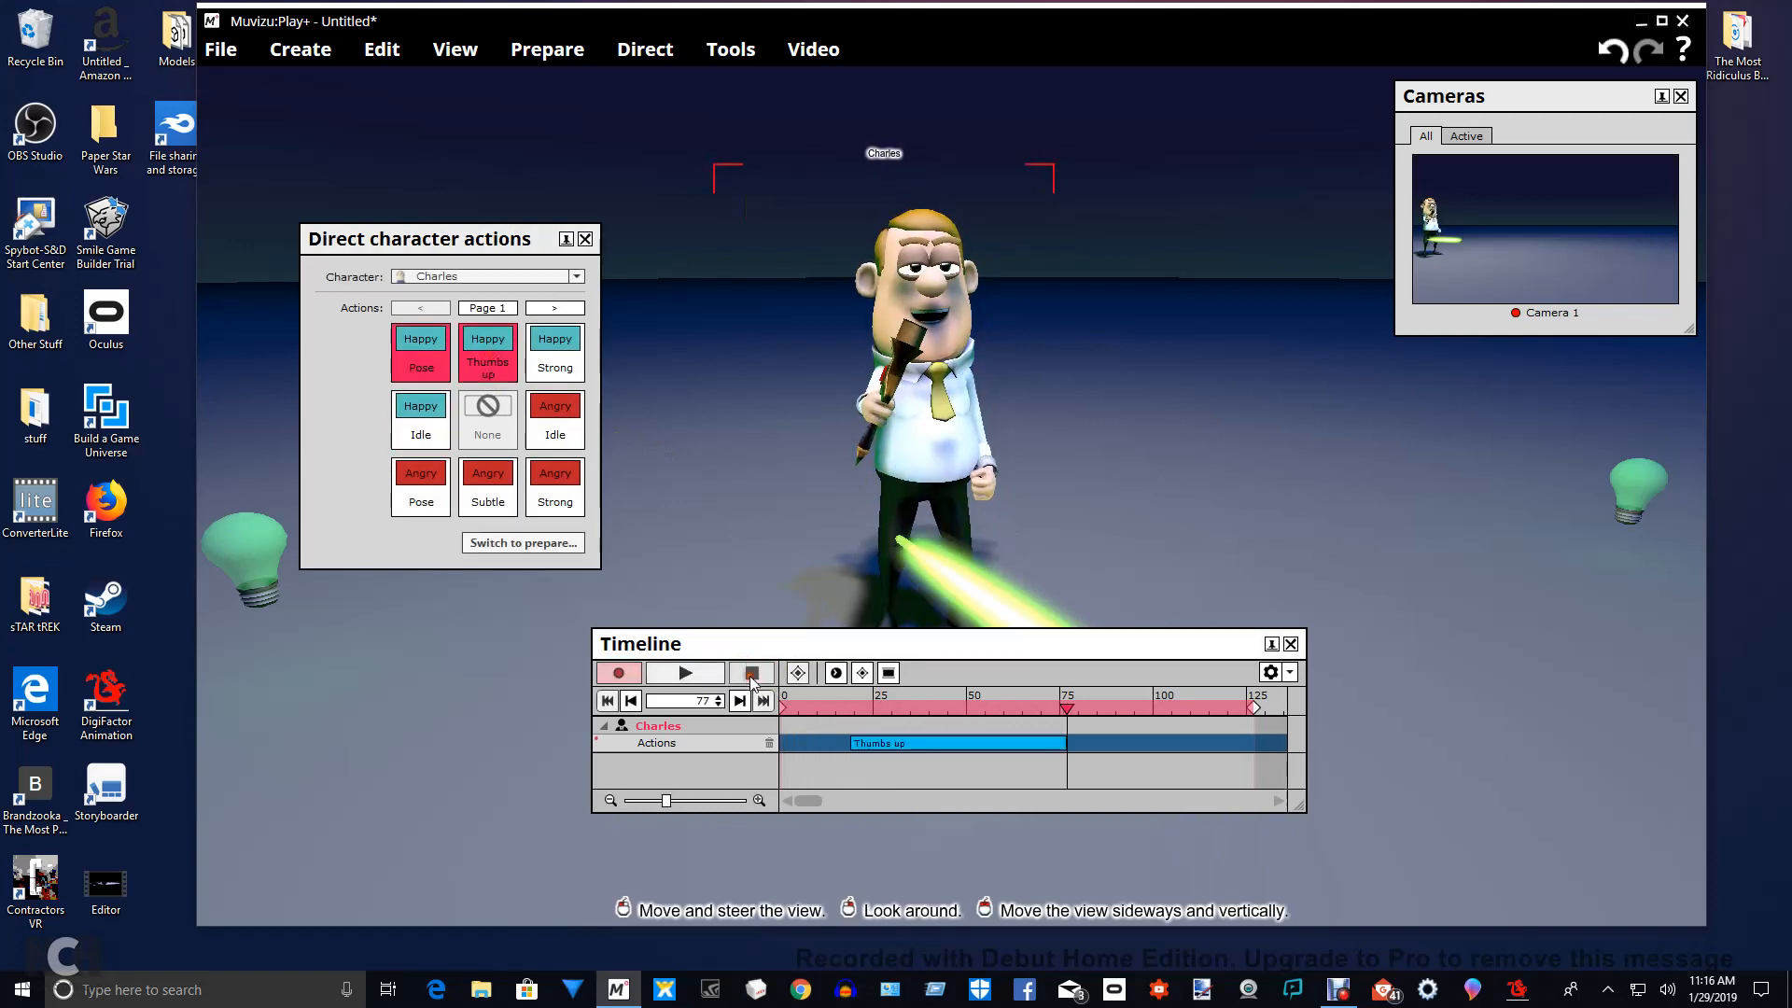
Shift the recorded Thumbs up clip earlier on the character's Actions track and delete the clip.
{"action": "left_click_drag", "start_coordinate": [909, 744], "coordinate": [844, 737]}
{"action": "right_click", "coordinate": [856, 744]}
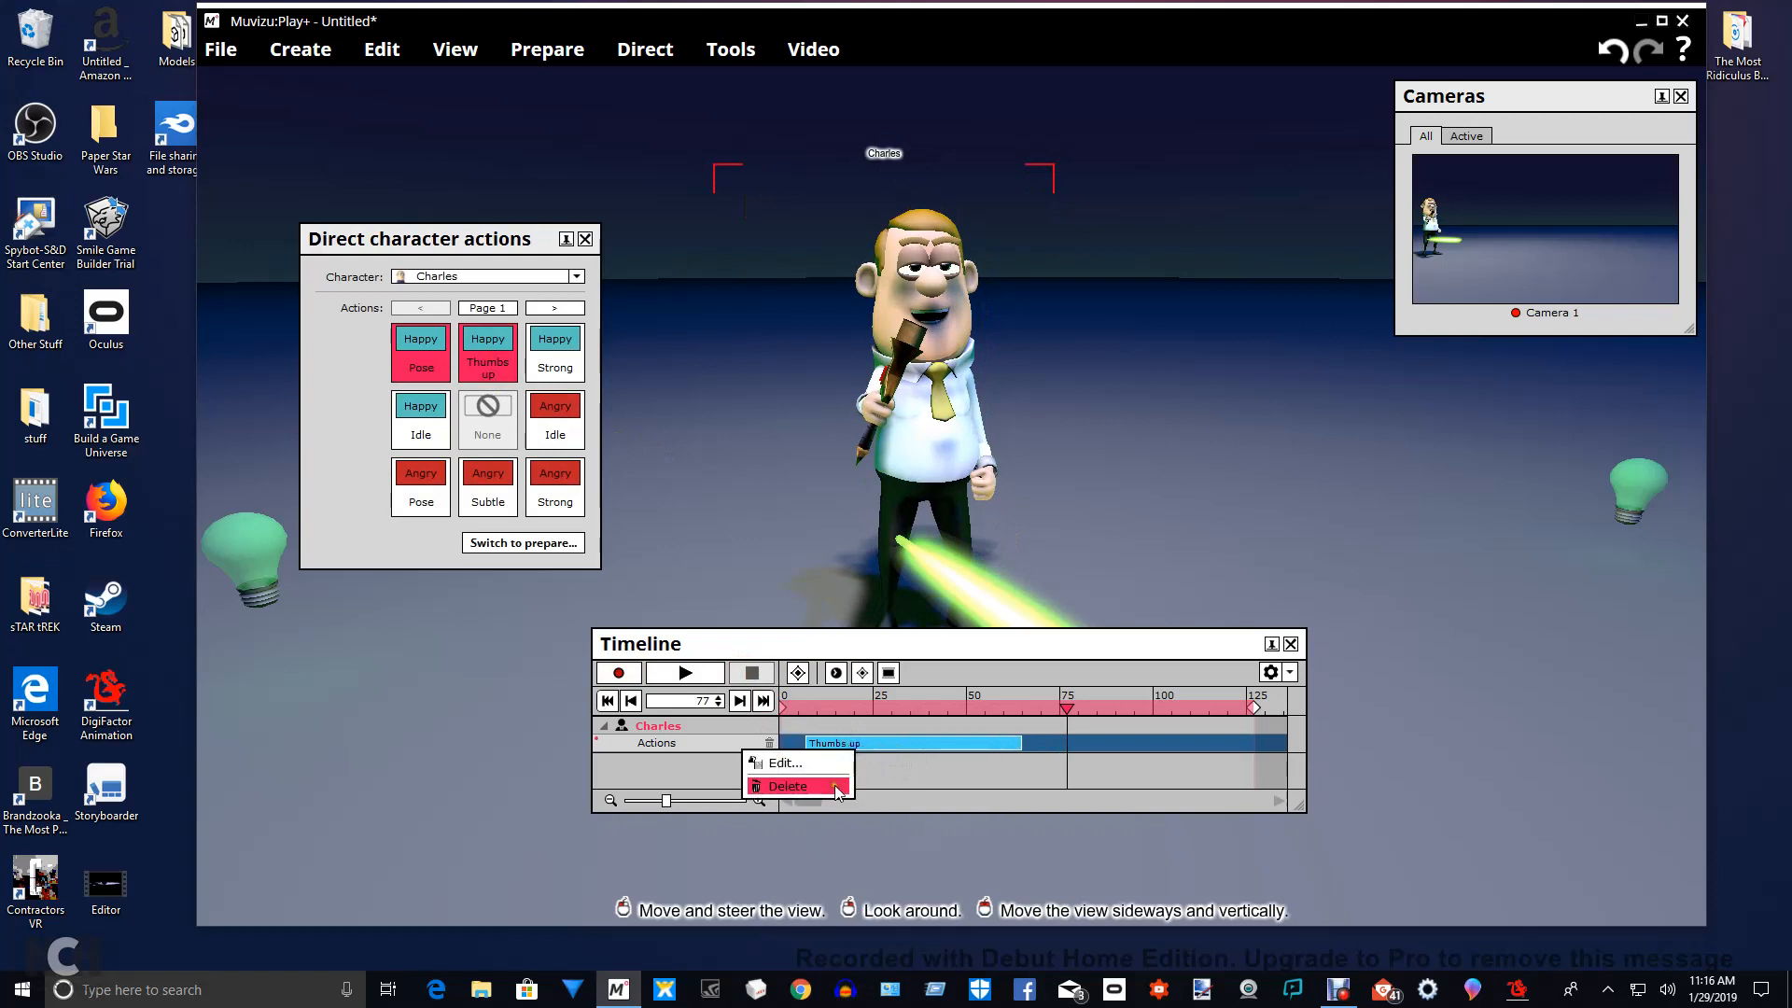
{"action": "left_click", "coordinate": [801, 781]}
Record the Thumbs up and Pose actions from about frame 3, stop at about frame 82, and delete the second clip.
{"action": "left_click", "coordinate": [792, 703]}
{"action": "left_click", "coordinate": [619, 672]}
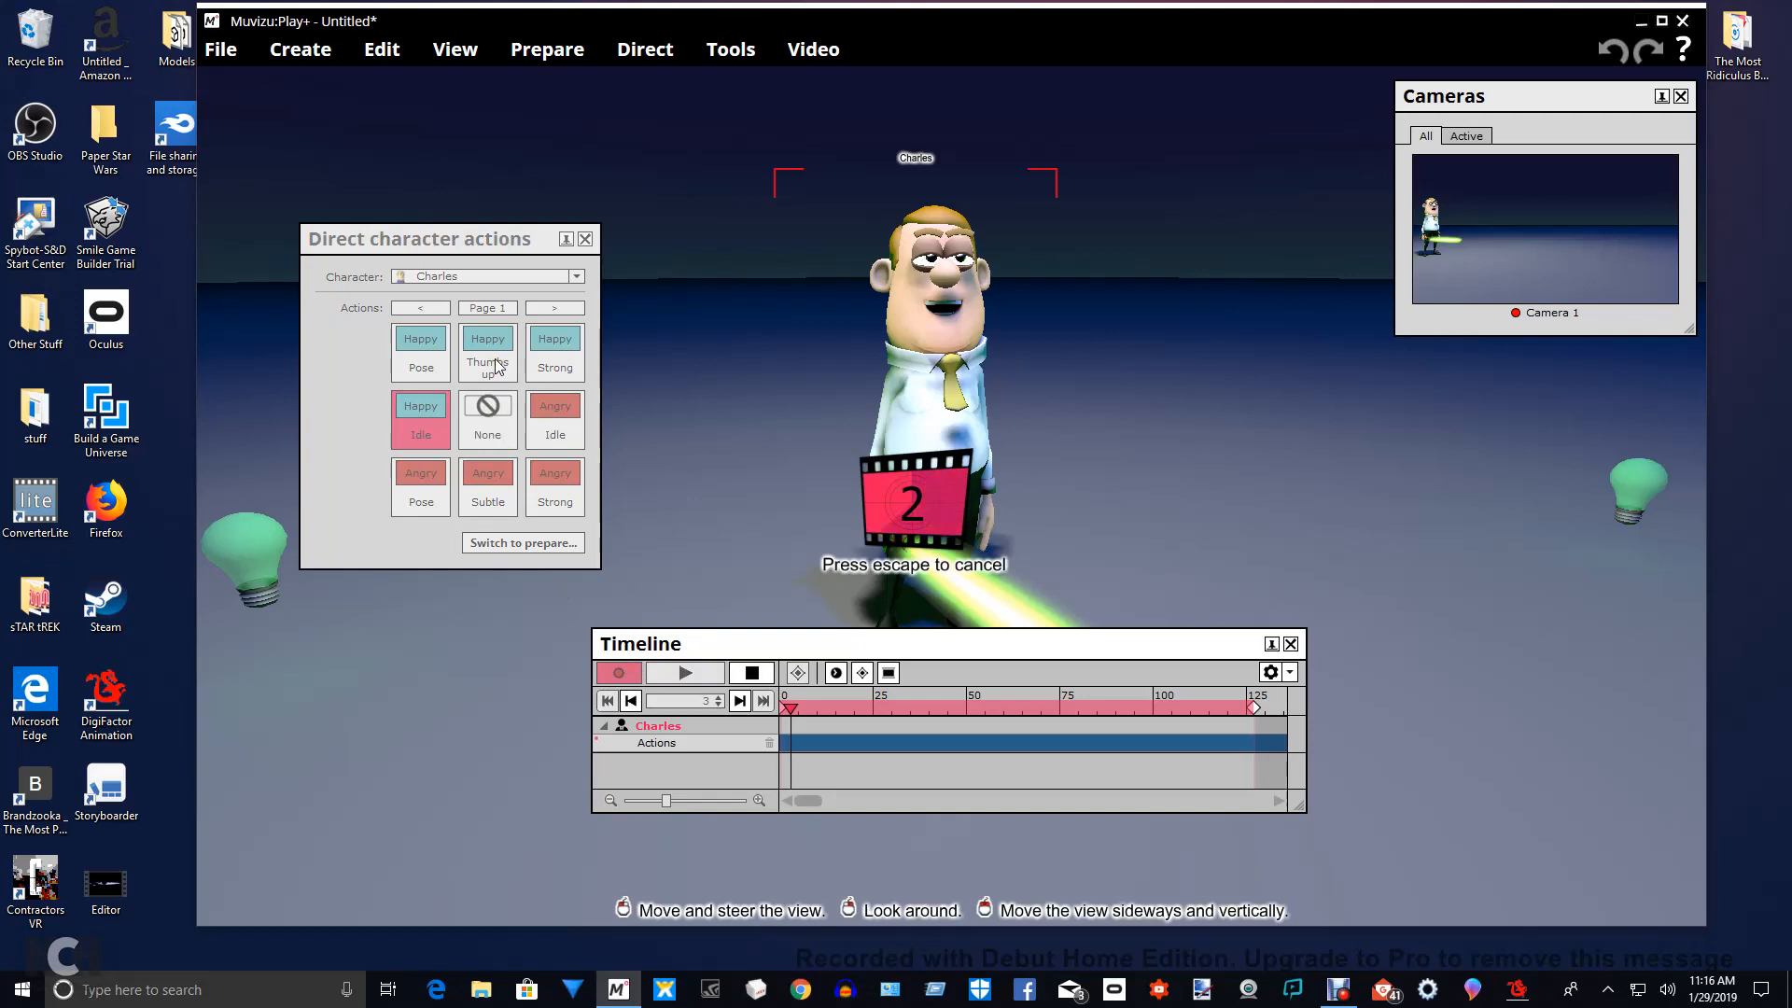
{"action": "left_click", "coordinate": [438, 360]}
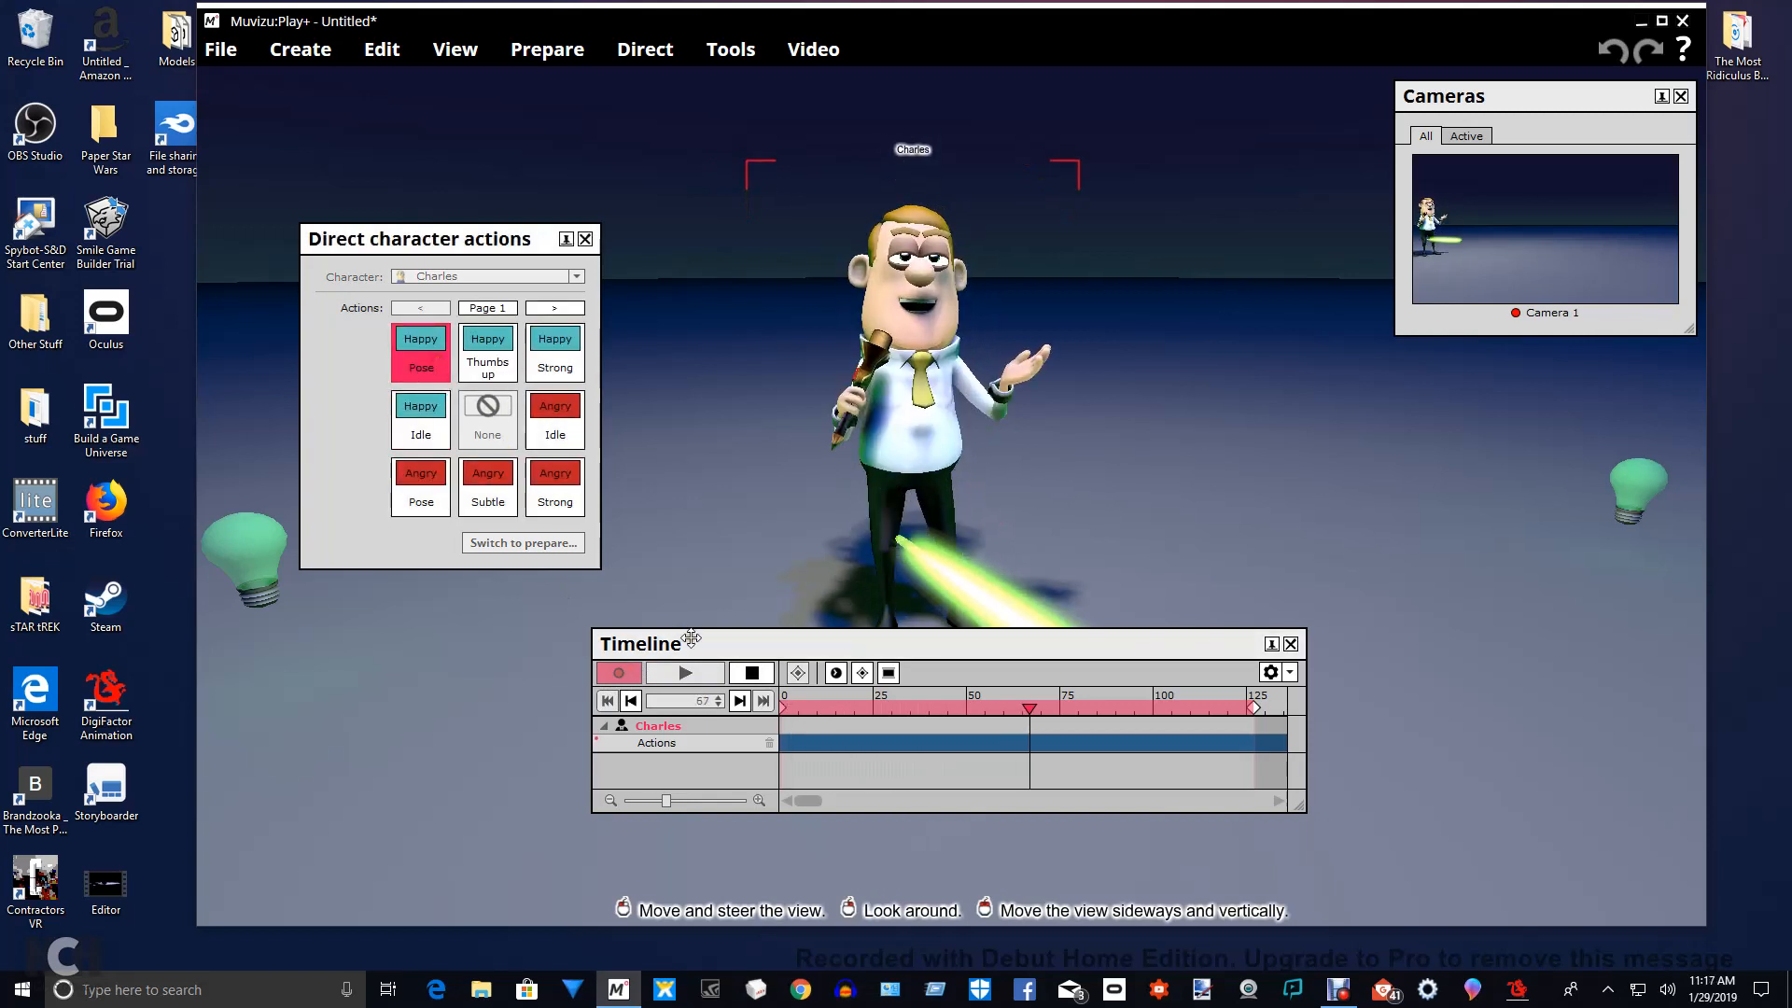
{"action": "left_click", "coordinate": [755, 675]}
{"action": "right_click", "coordinate": [946, 748]}
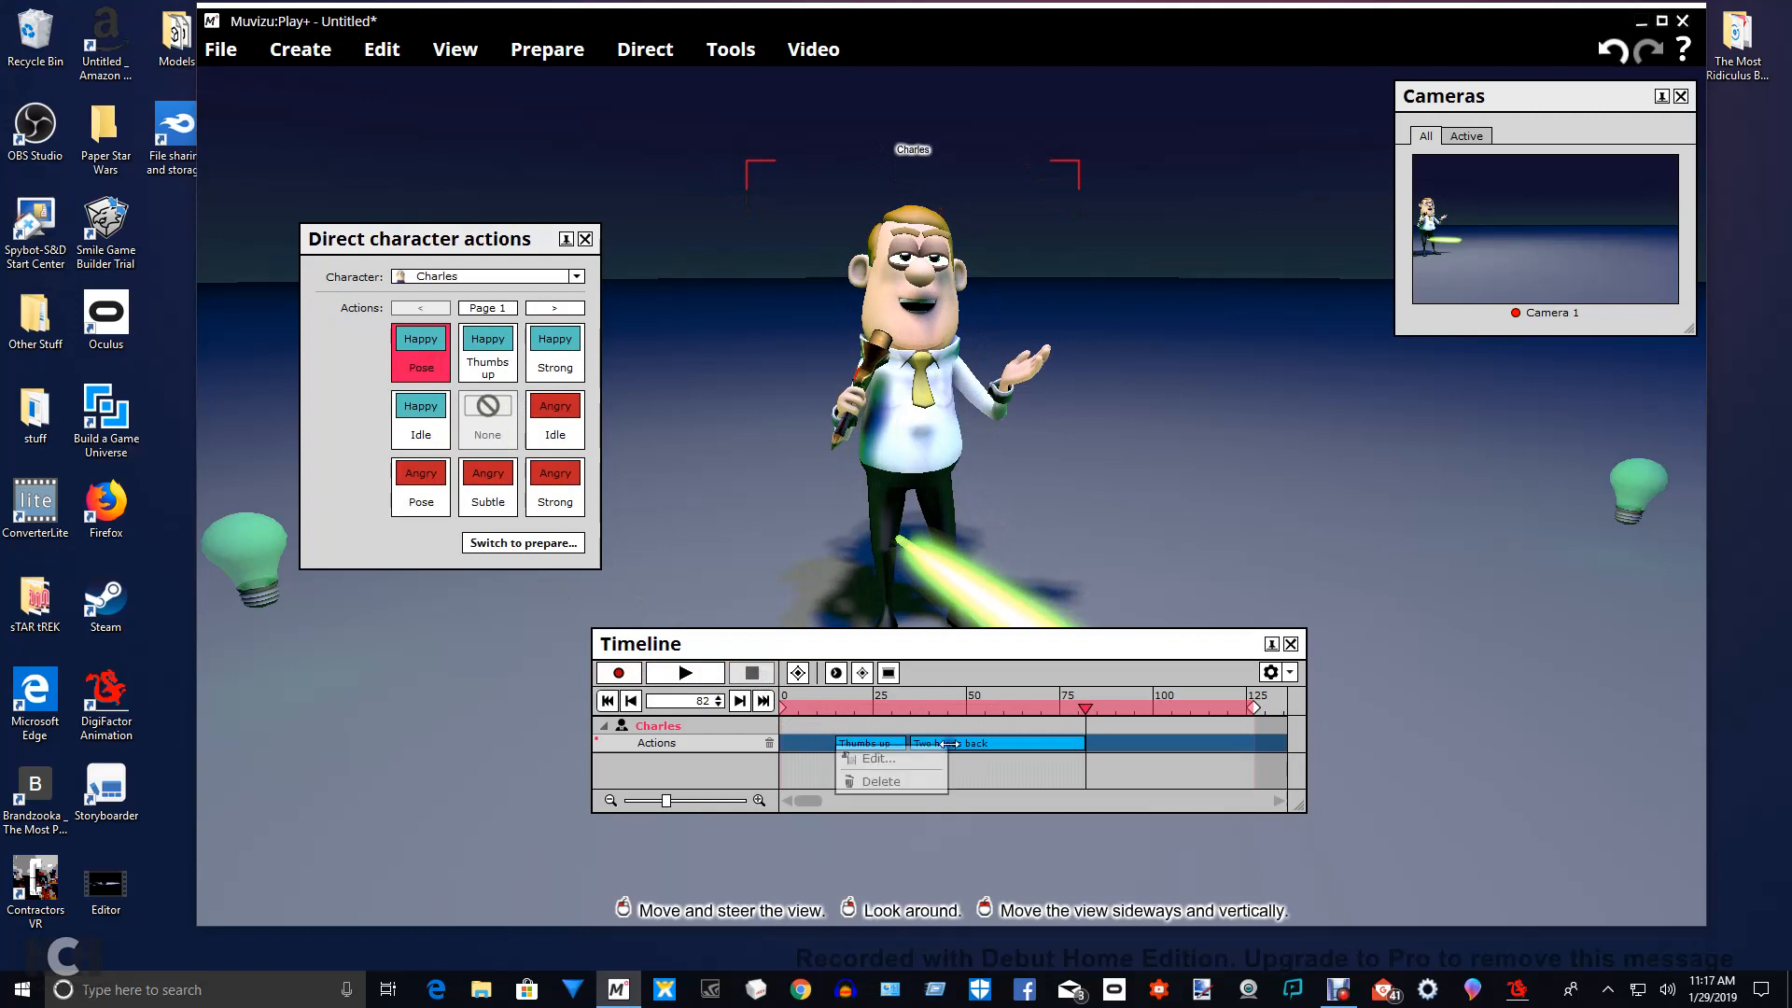
{"action": "left_click", "coordinate": [858, 781]}
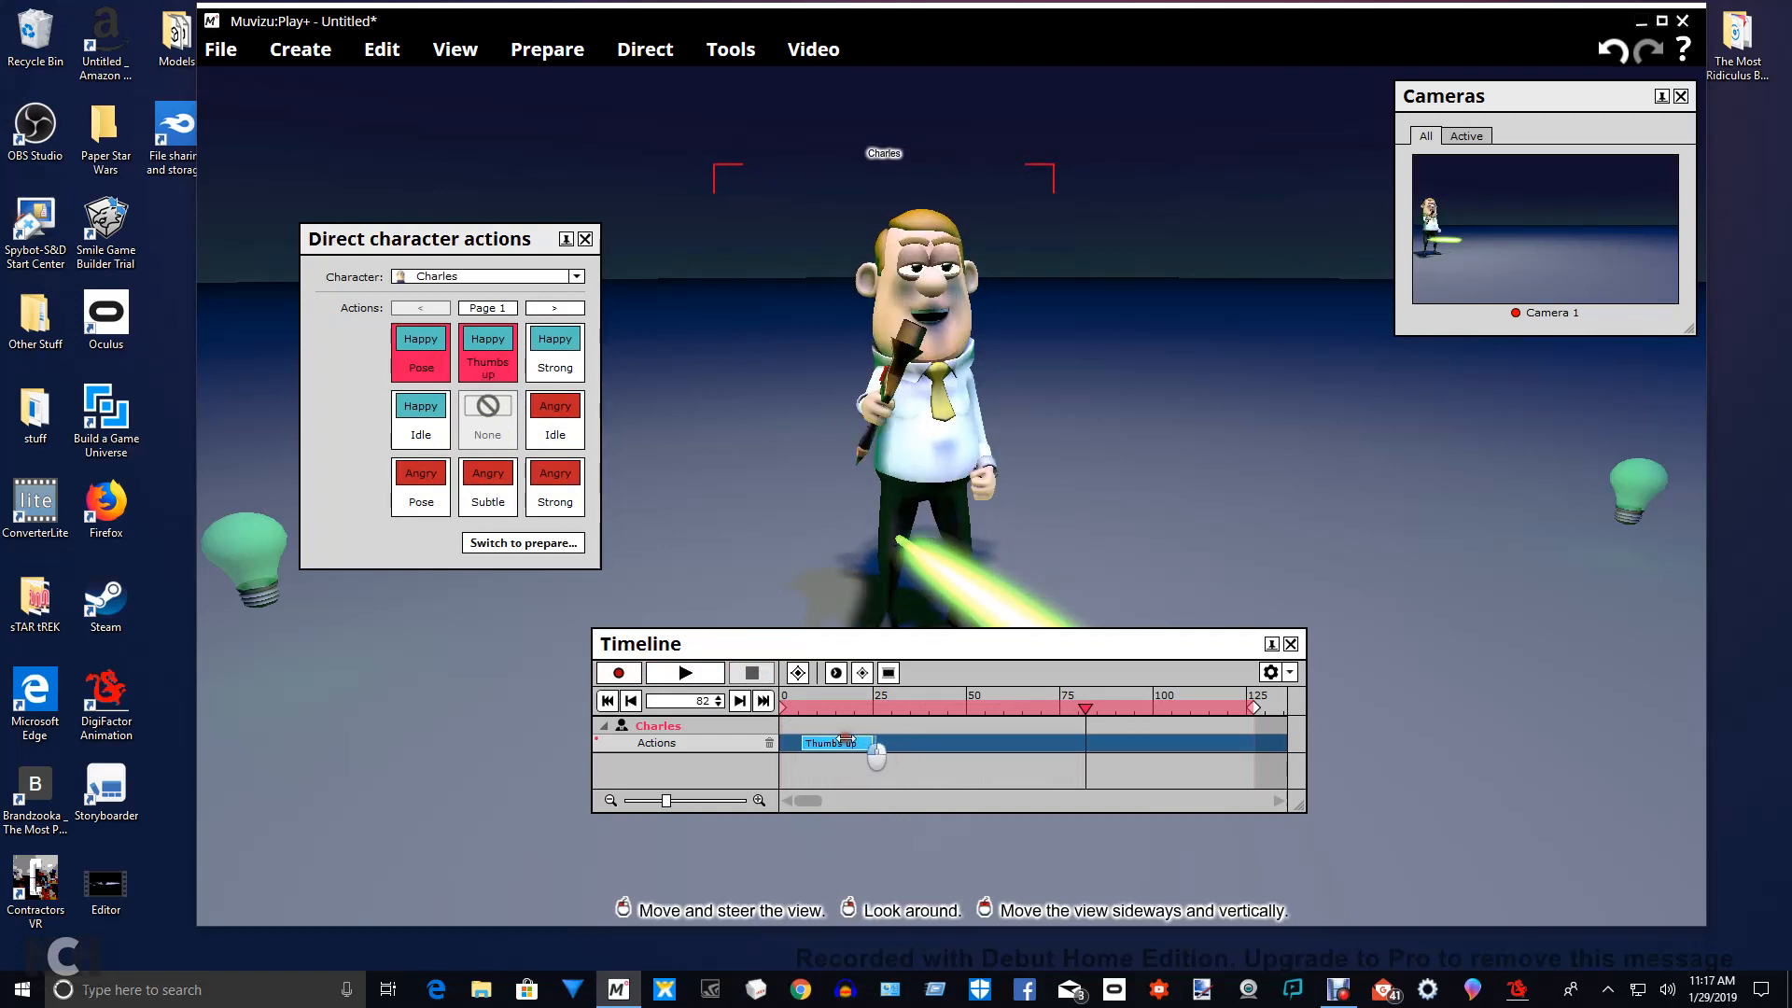
Mark frames 7 and 25 on the timeline at the start and end of the Thumbs up clip.
{"action": "left_click", "coordinate": [804, 706]}
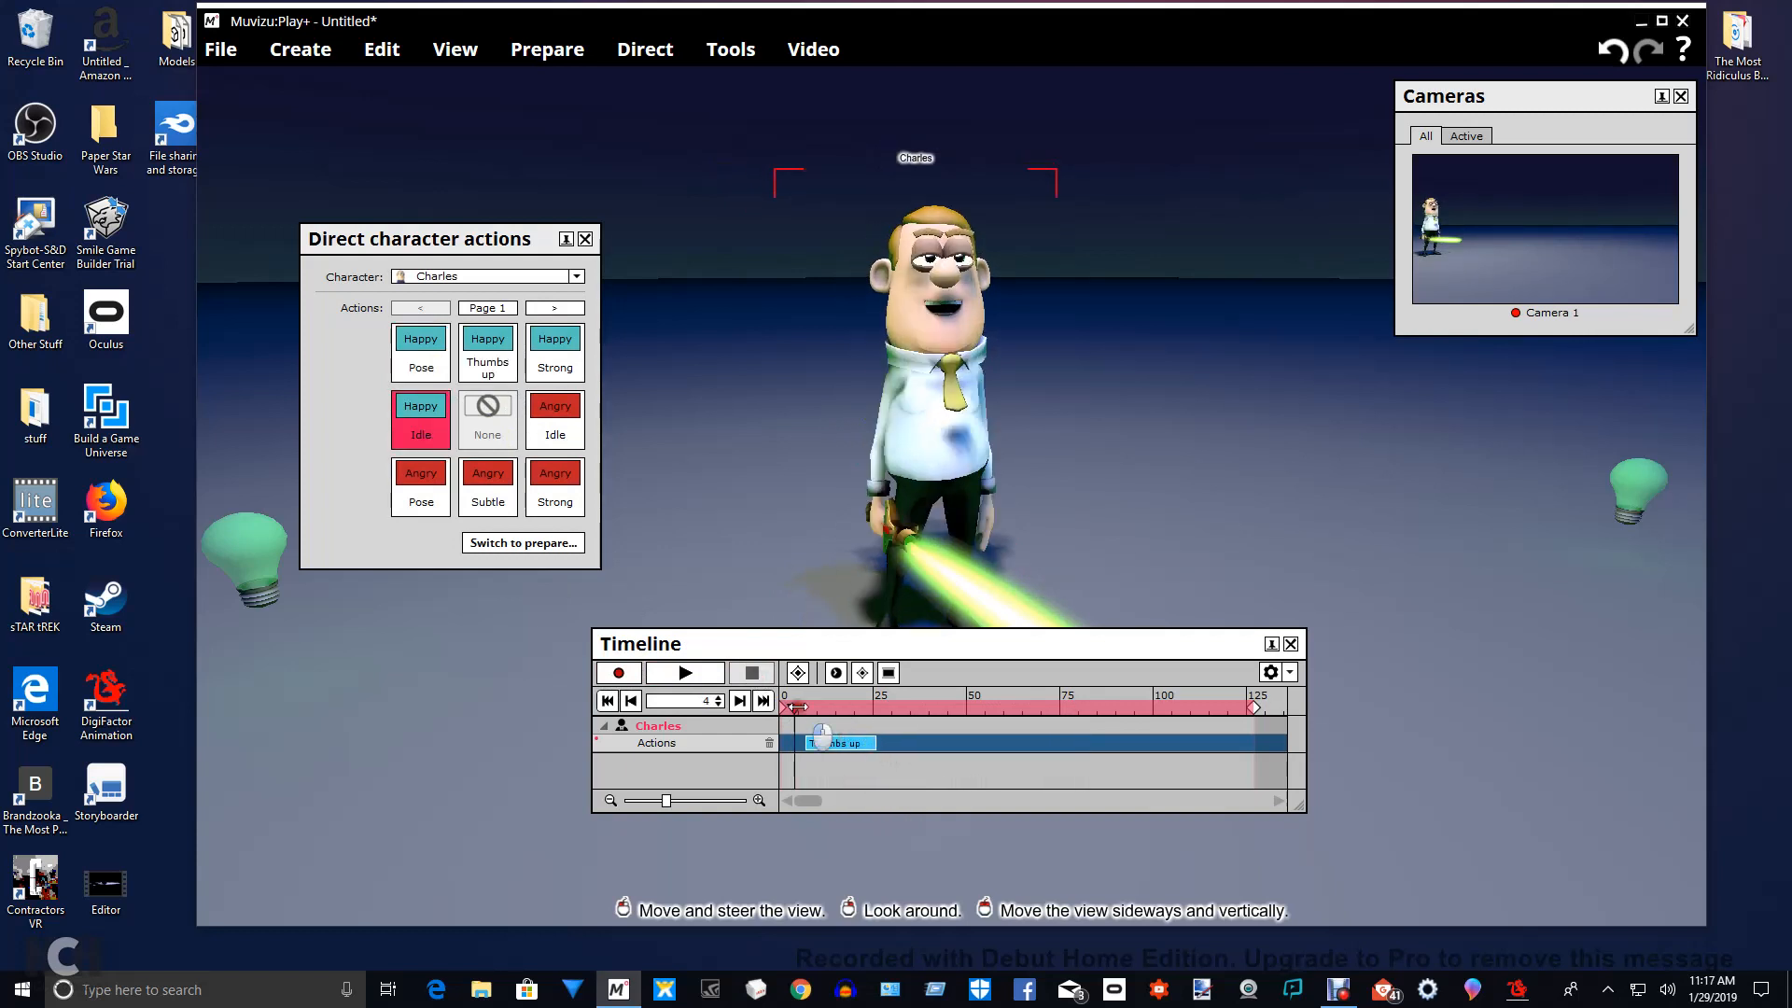
{"action": "mouse_move", "coordinate": [811, 707]}
{"action": "left_mouse_down"}
{"action": "mouse_move", "coordinate": [867, 707]}
{"action": "mouse_move", "coordinate": [803, 708]}
{"action": "left_mouse_up"}
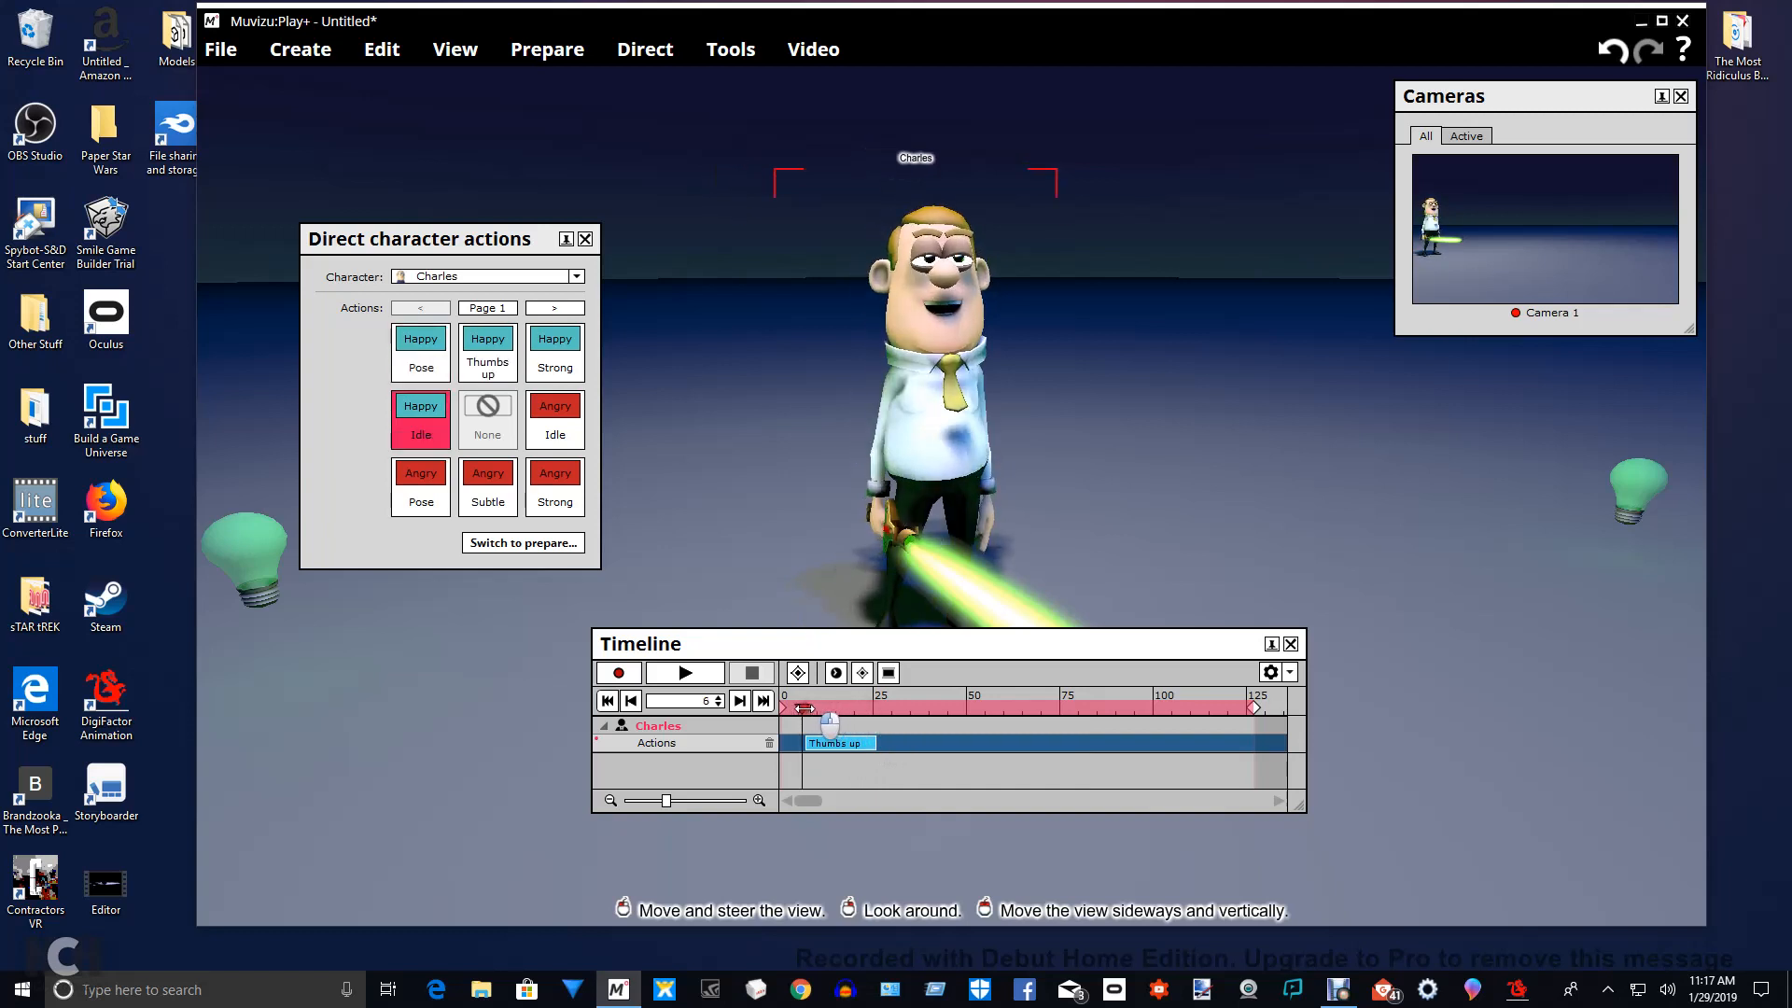
{"action": "left_click", "coordinate": [797, 672]}
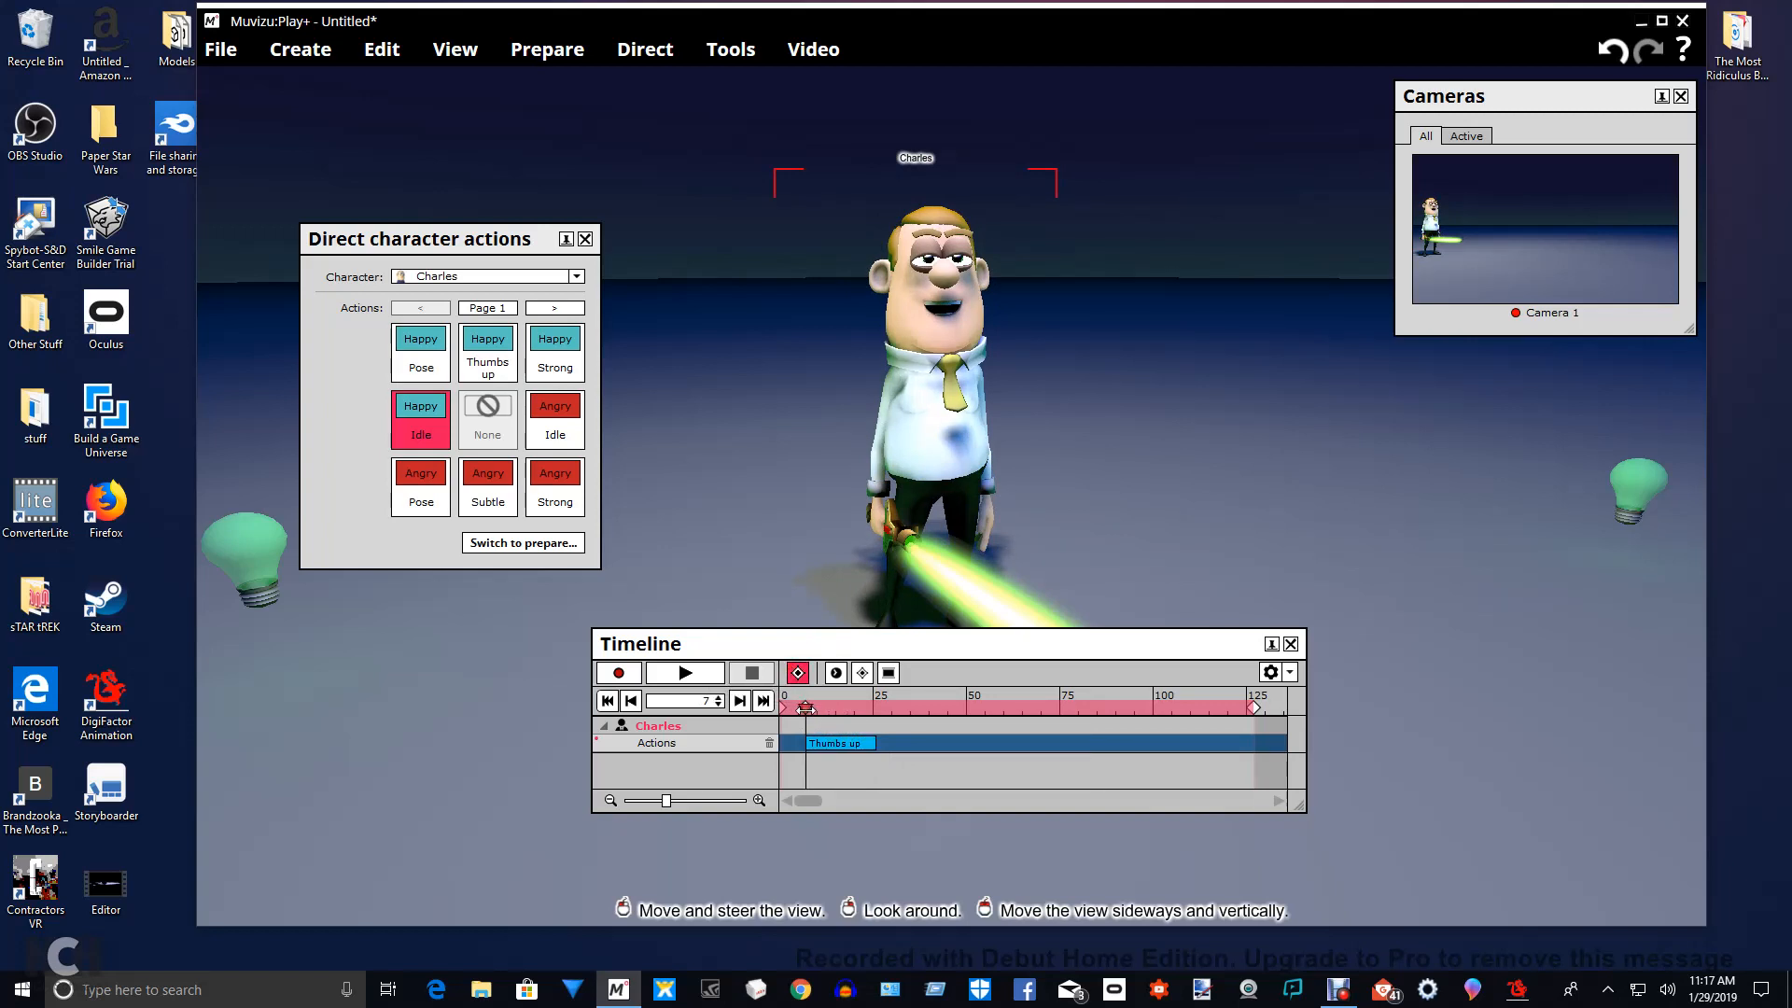
{"action": "left_click_drag", "start_coordinate": [805, 708], "coordinate": [869, 711]}
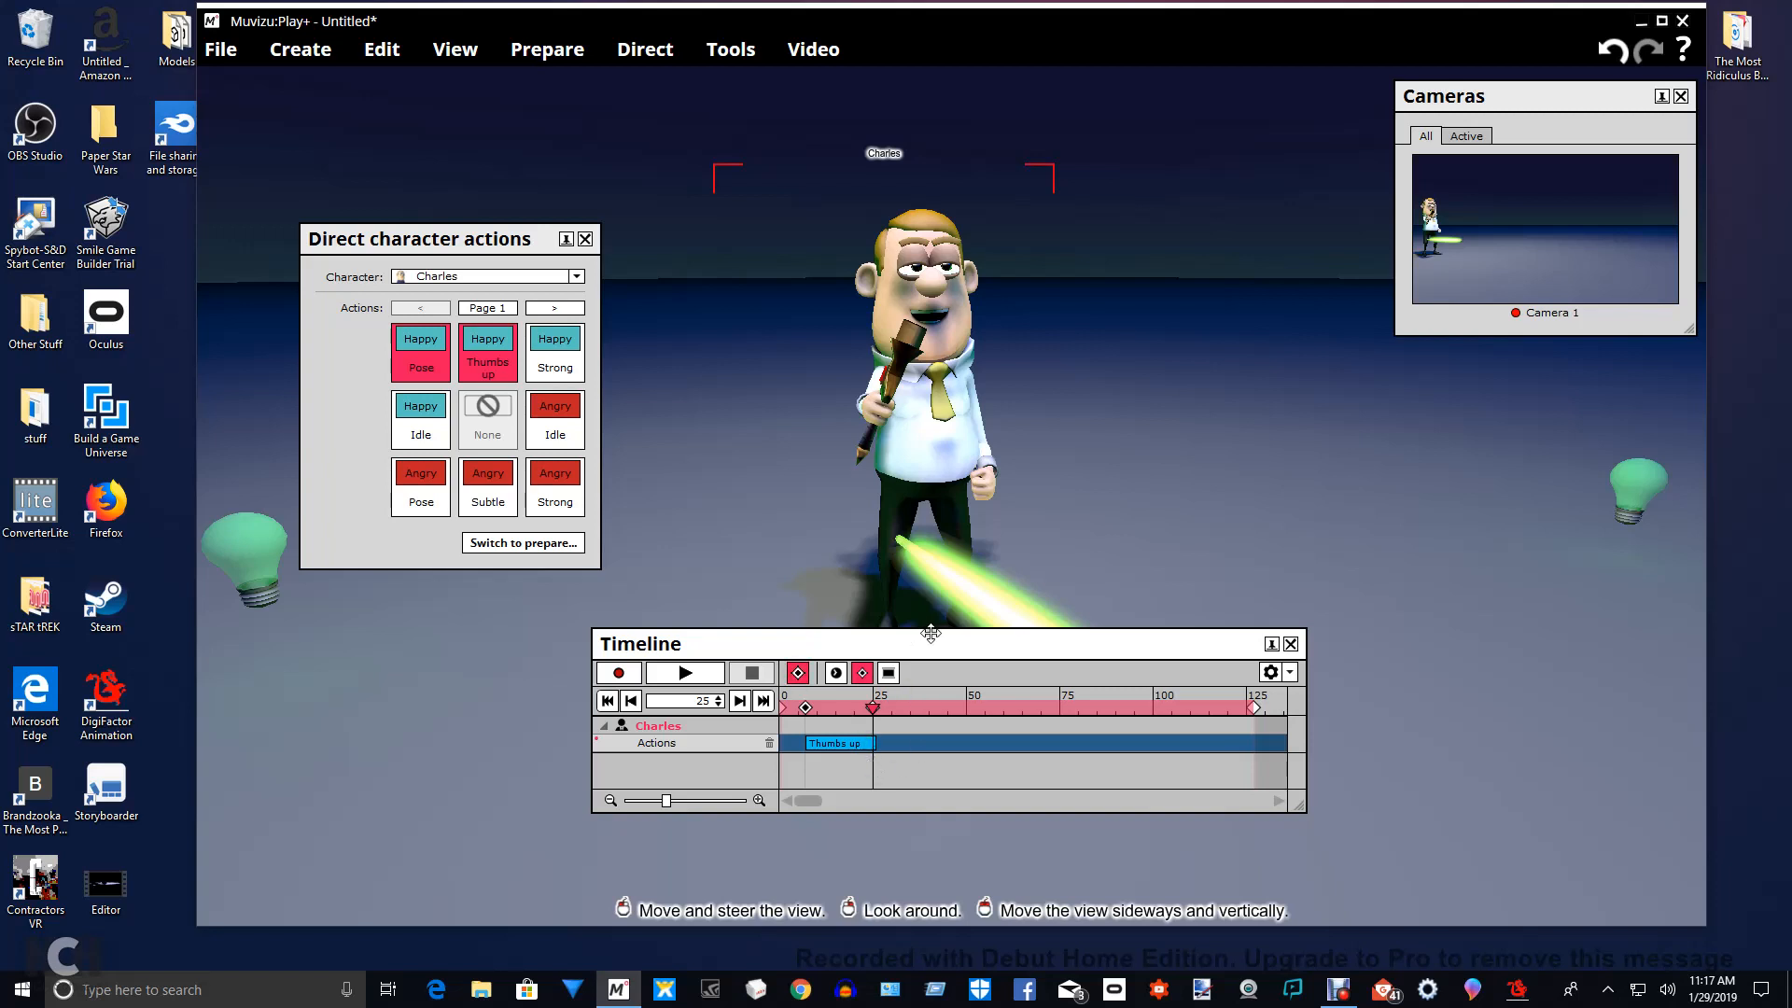
Return to frame 7, set the Laser Blade Yellow object's movement to Key framed, and switch to directing it.
{"action": "mouse_move", "coordinate": [933, 641]}
{"action": "left_mouse_down"}
{"action": "mouse_move", "coordinate": [1054, 633]}
{"action": "mouse_move", "coordinate": [943, 660]}
{"action": "mouse_move", "coordinate": [921, 643]}
{"action": "left_mouse_up"}
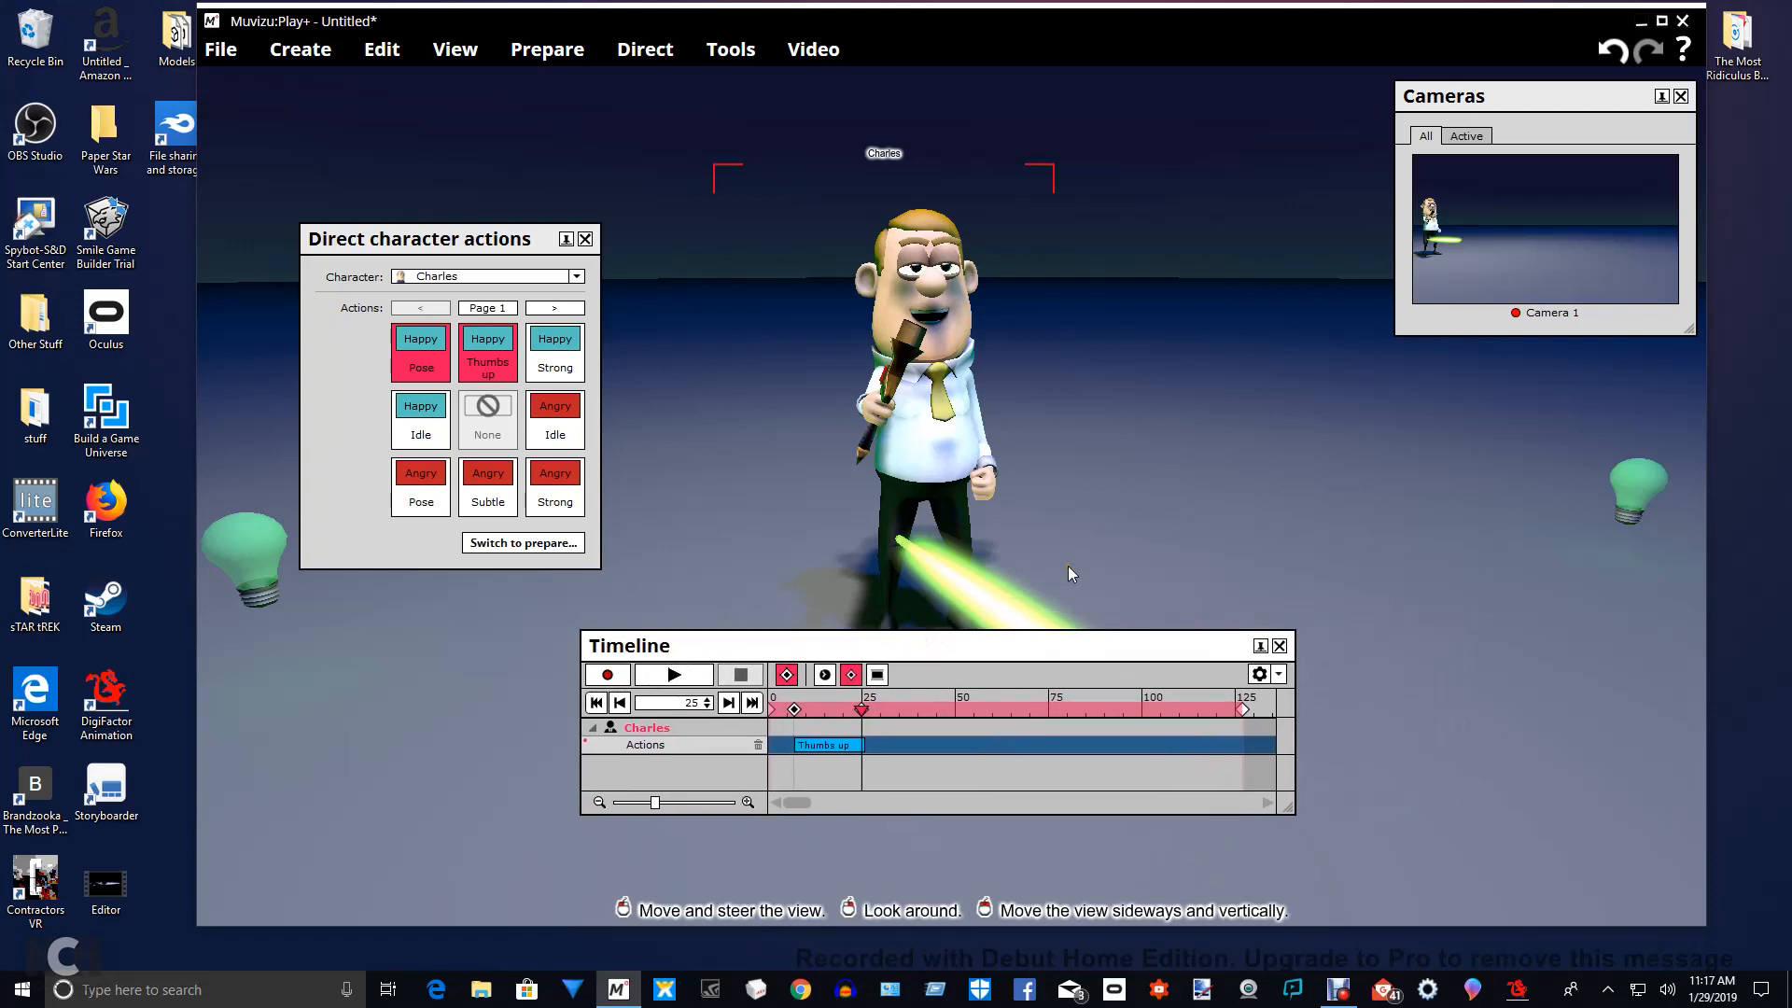
{"action": "left_click_drag", "start_coordinate": [1067, 566], "coordinate": [1068, 569]}
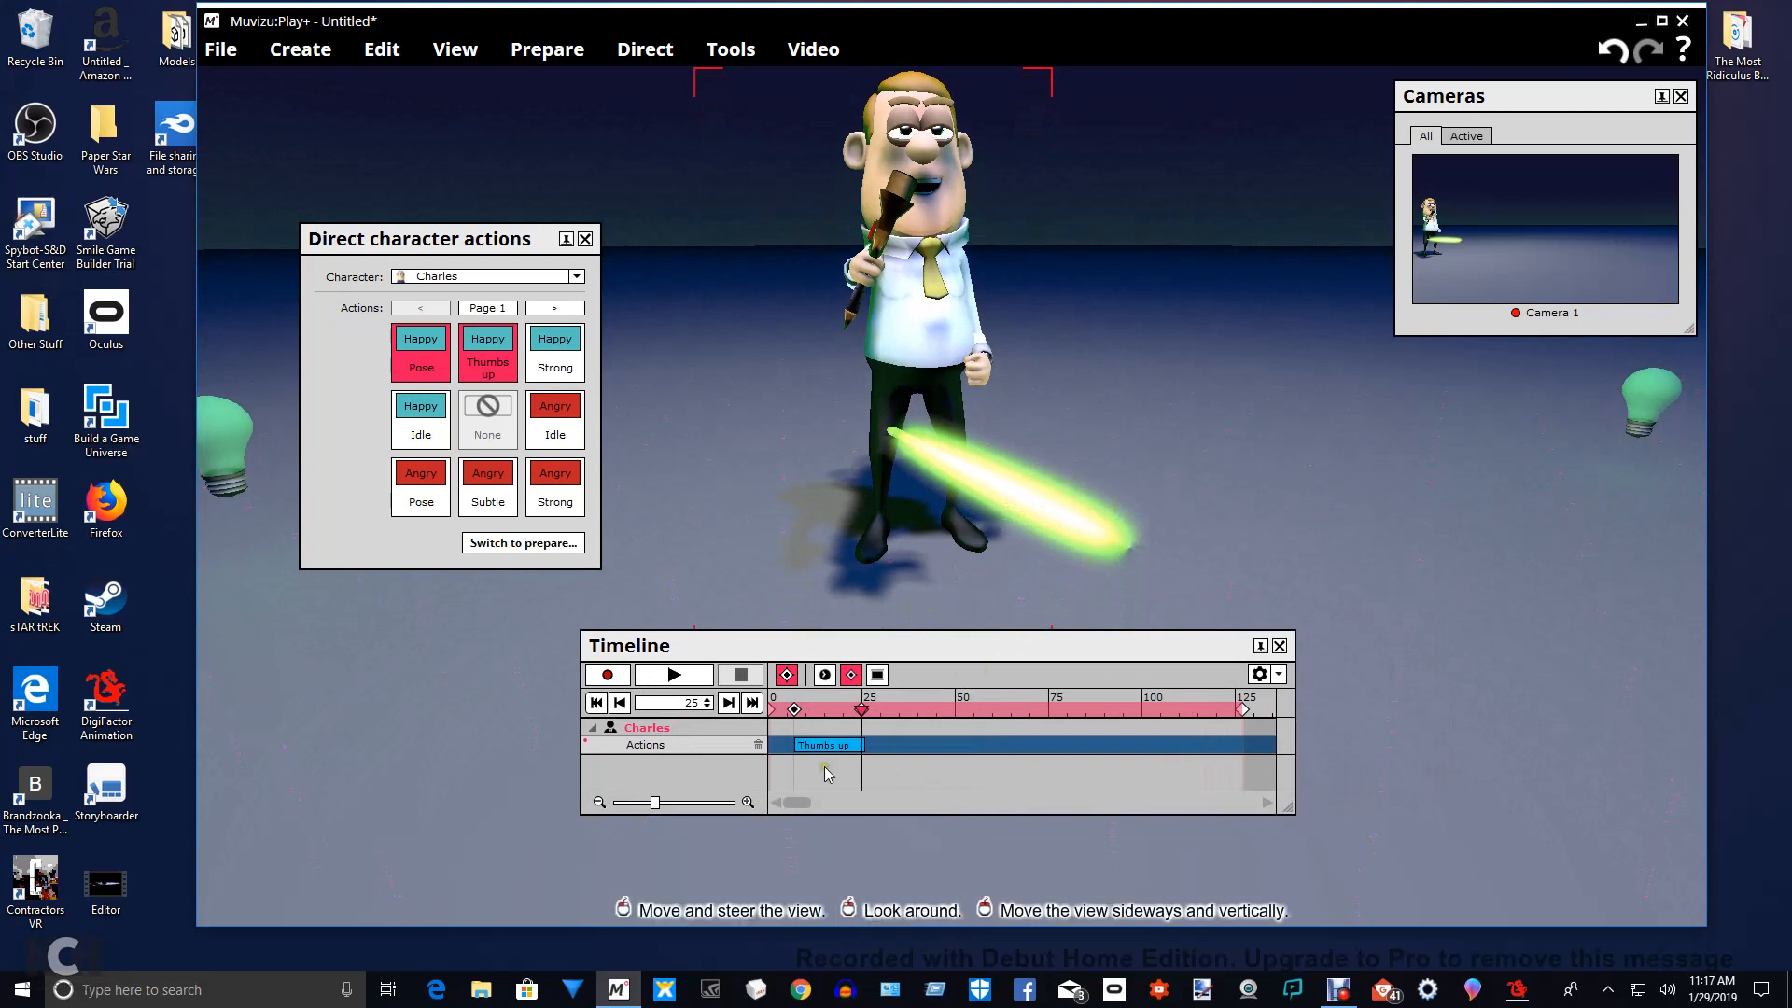
{"action": "left_click_drag", "start_coordinate": [860, 716], "coordinate": [804, 720]}
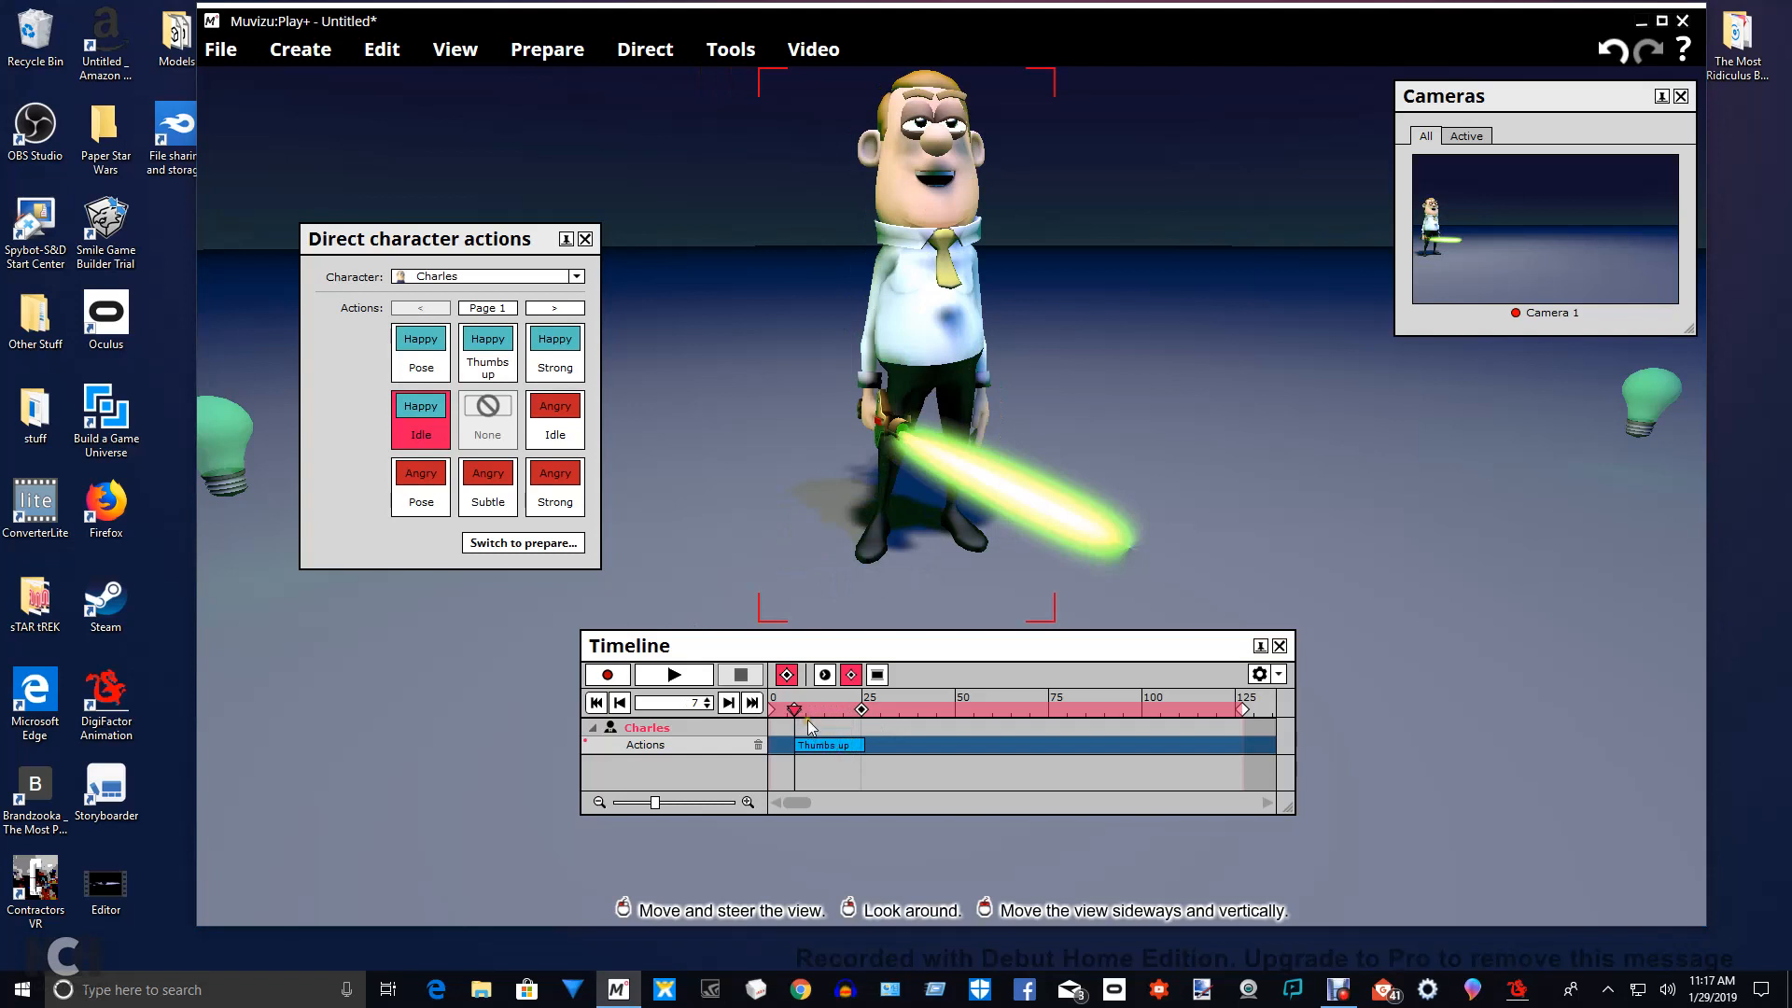
{"action": "right_click", "coordinate": [1077, 506]}
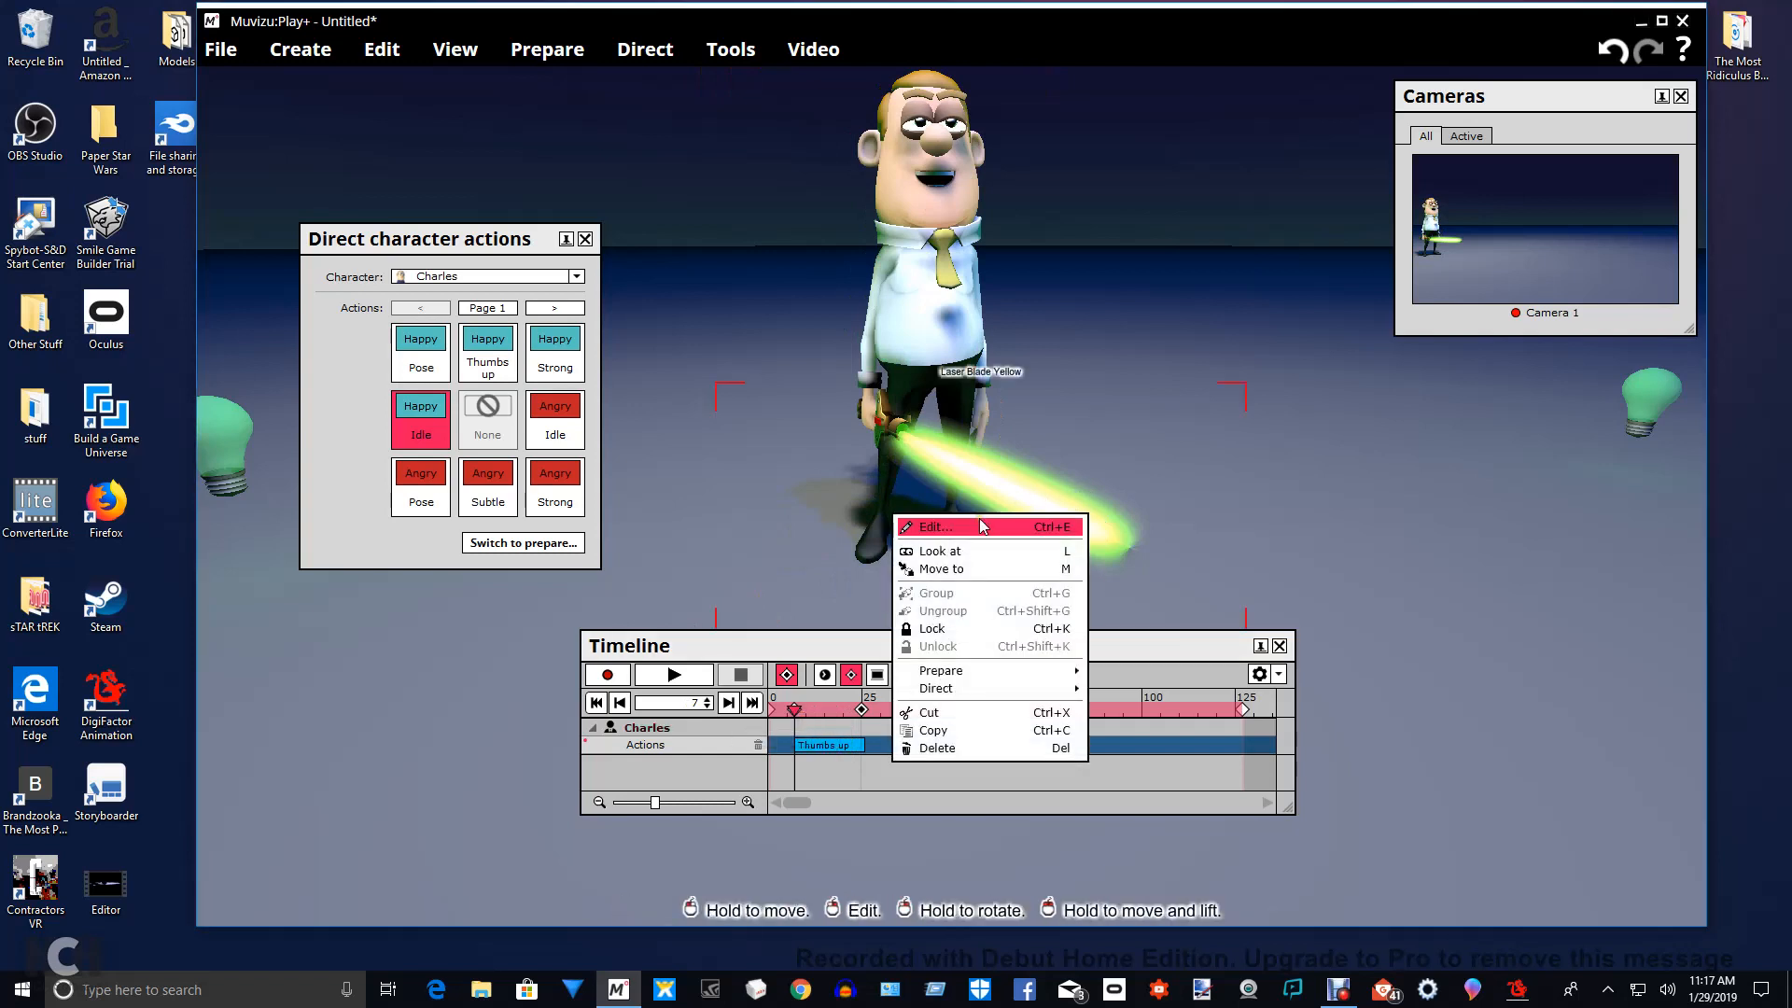
{"action": "mouse_move", "coordinate": [980, 696]}
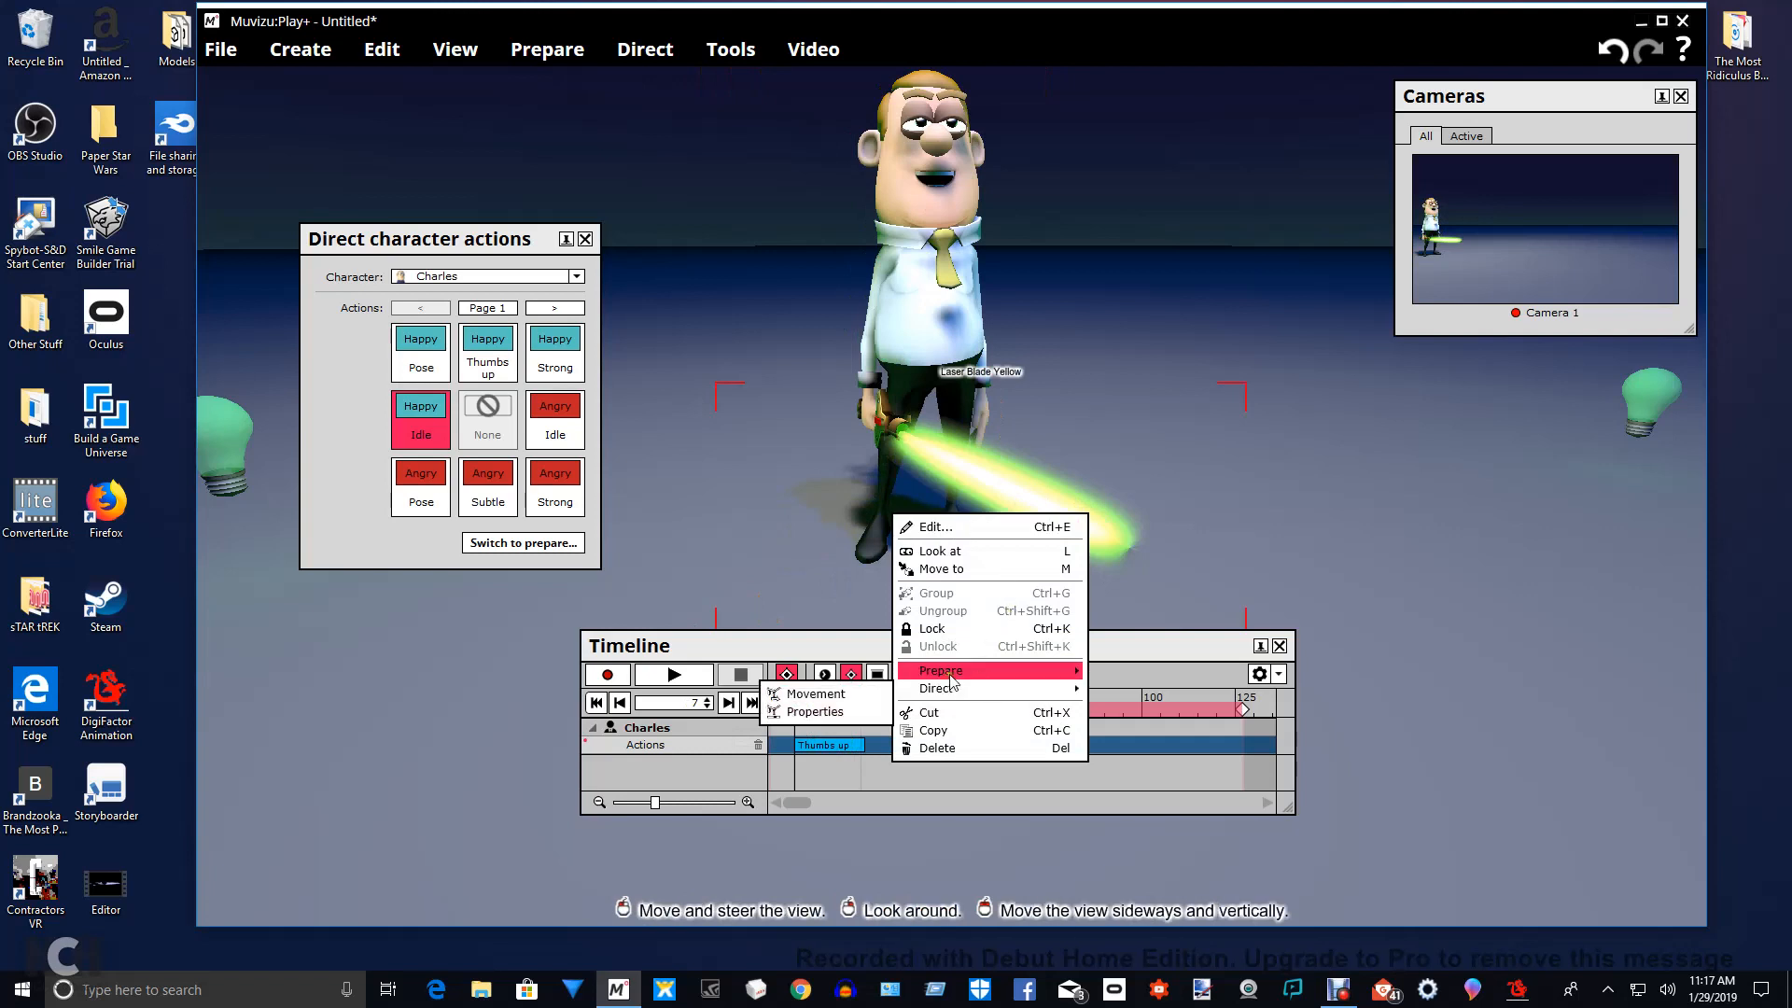
{"action": "left_click", "coordinate": [815, 694]}
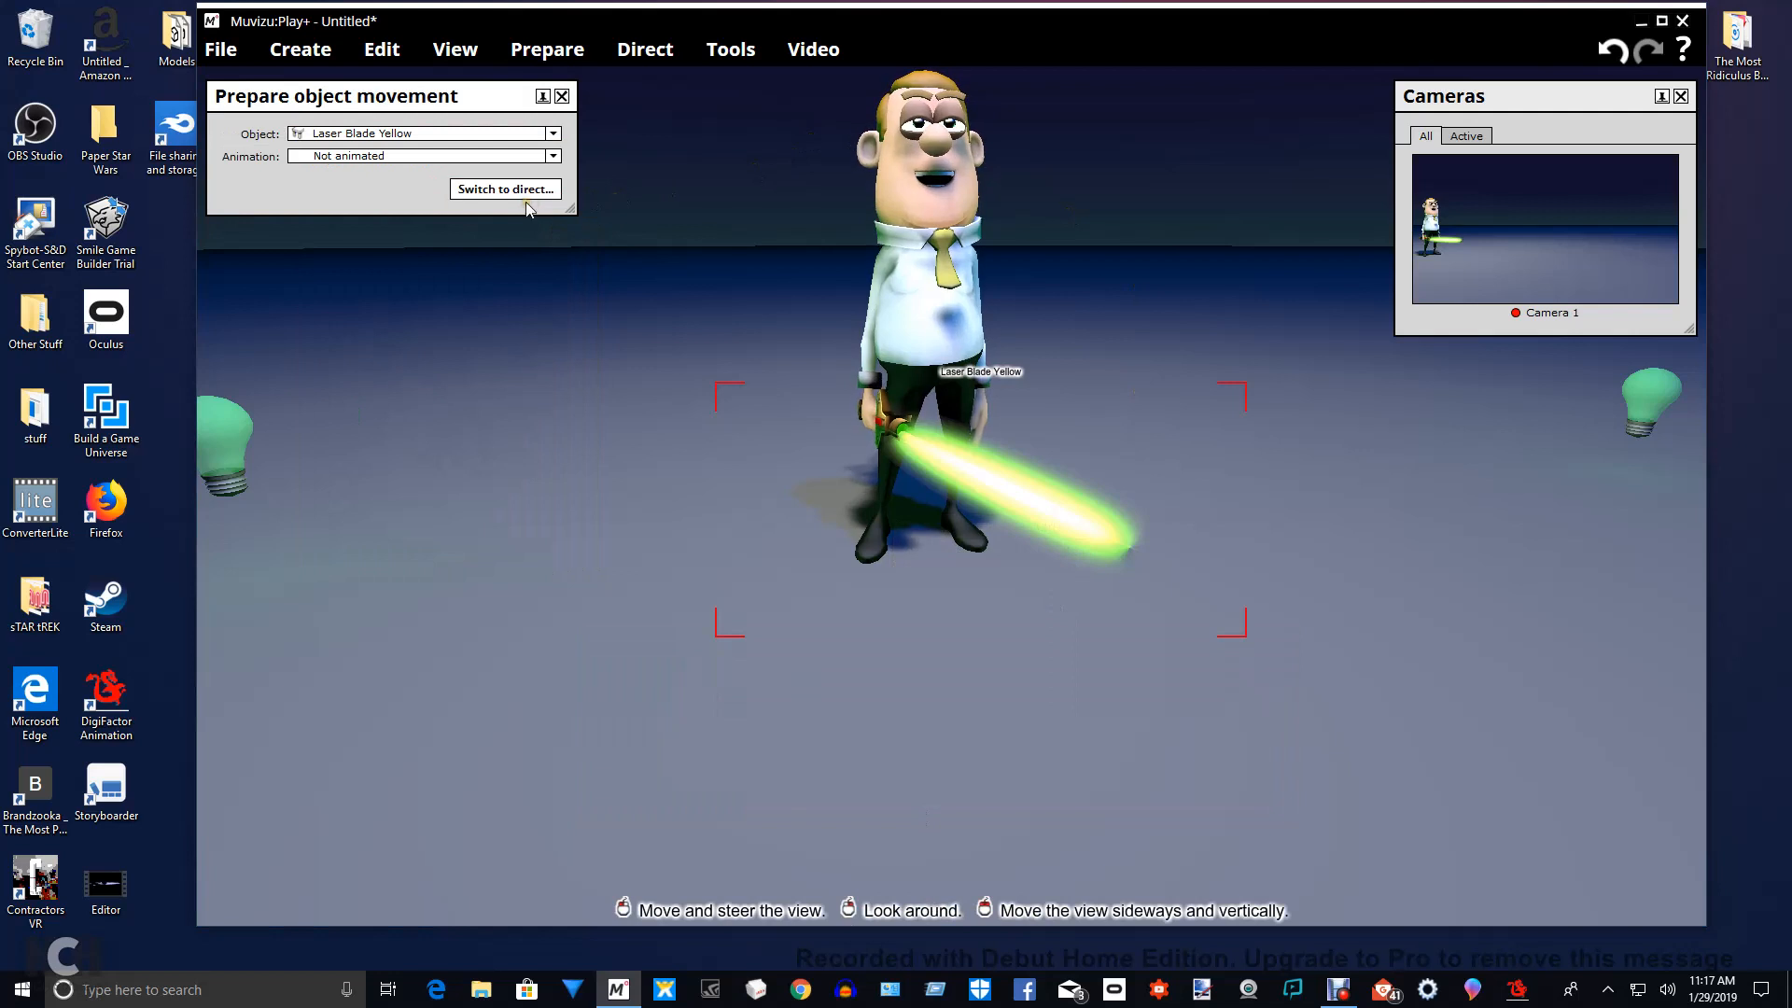
{"action": "left_click", "coordinate": [518, 155]}
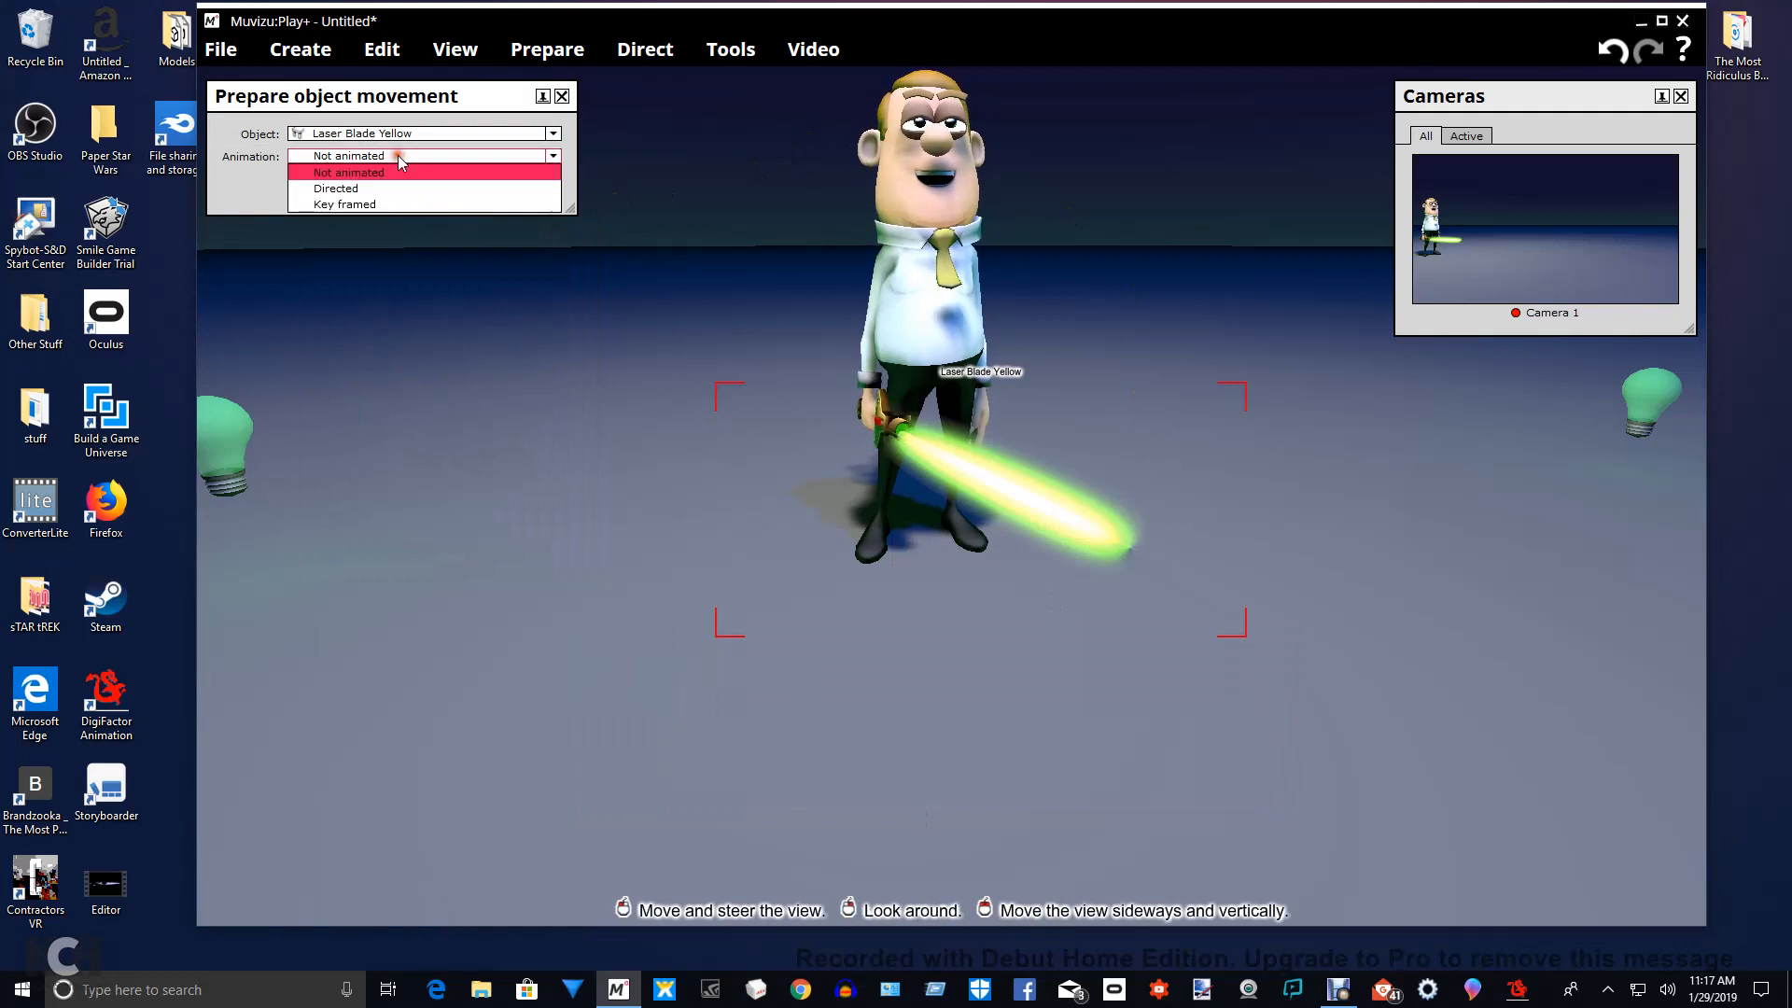
{"action": "left_click", "coordinate": [392, 203]}
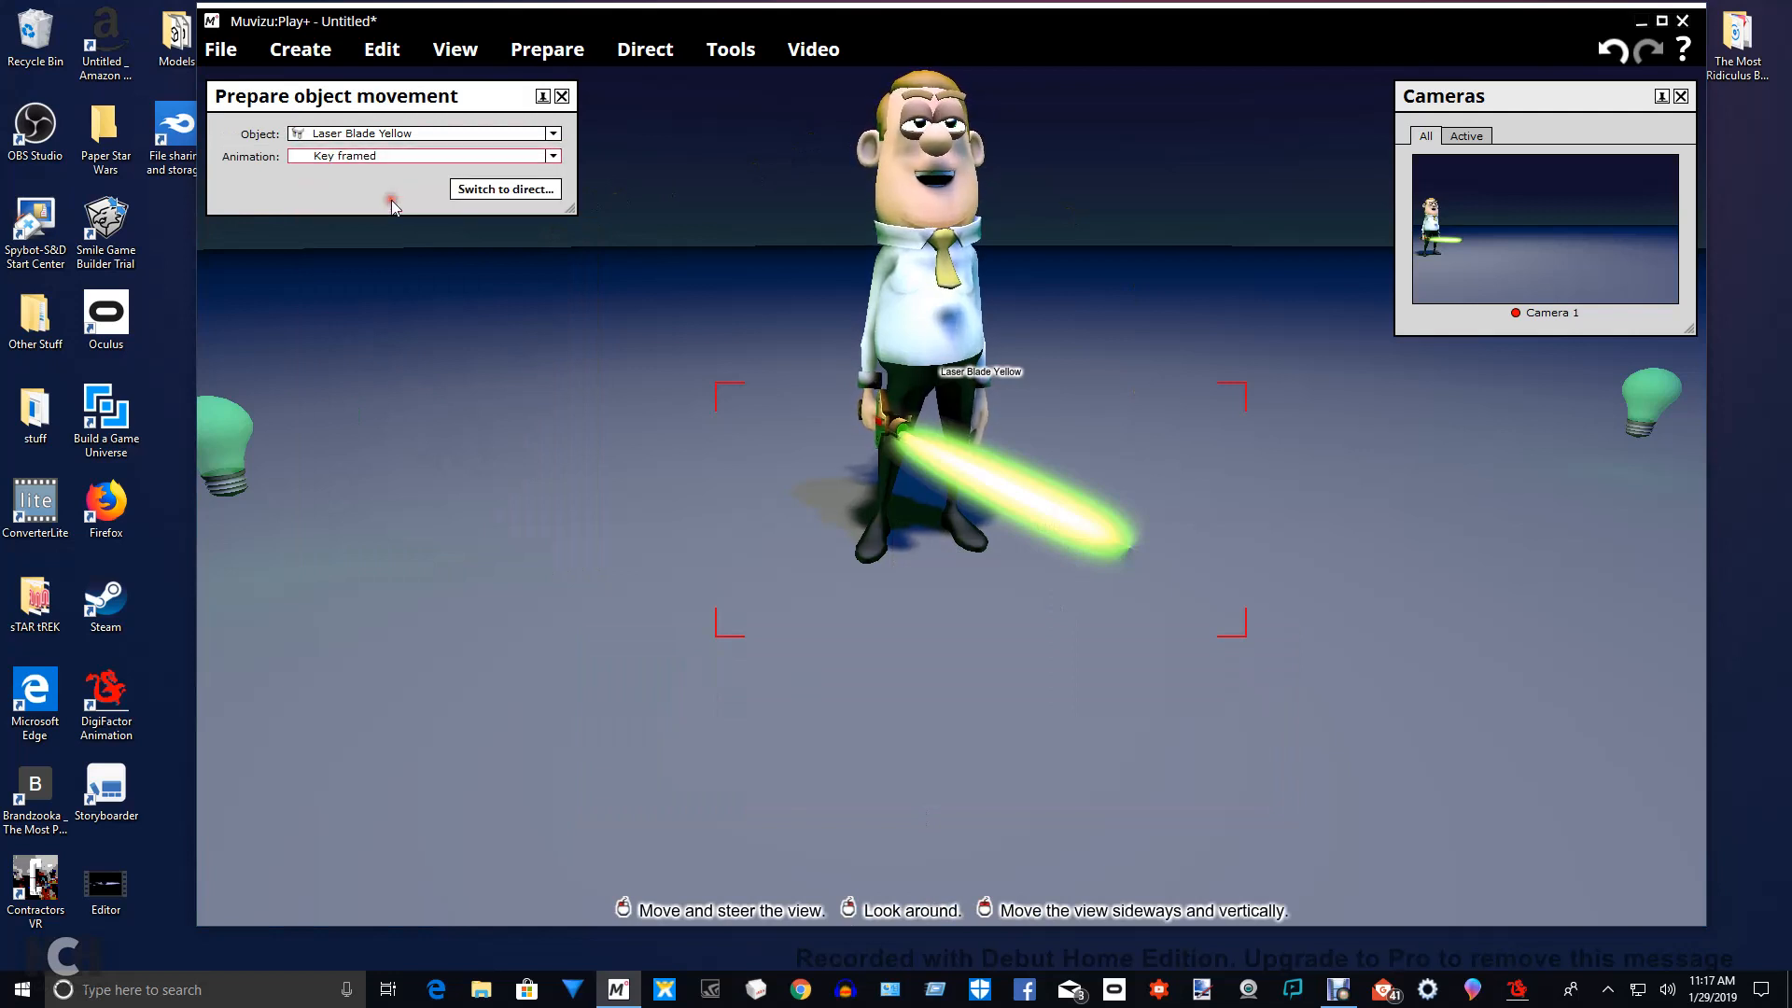
{"action": "left_click", "coordinate": [494, 191]}
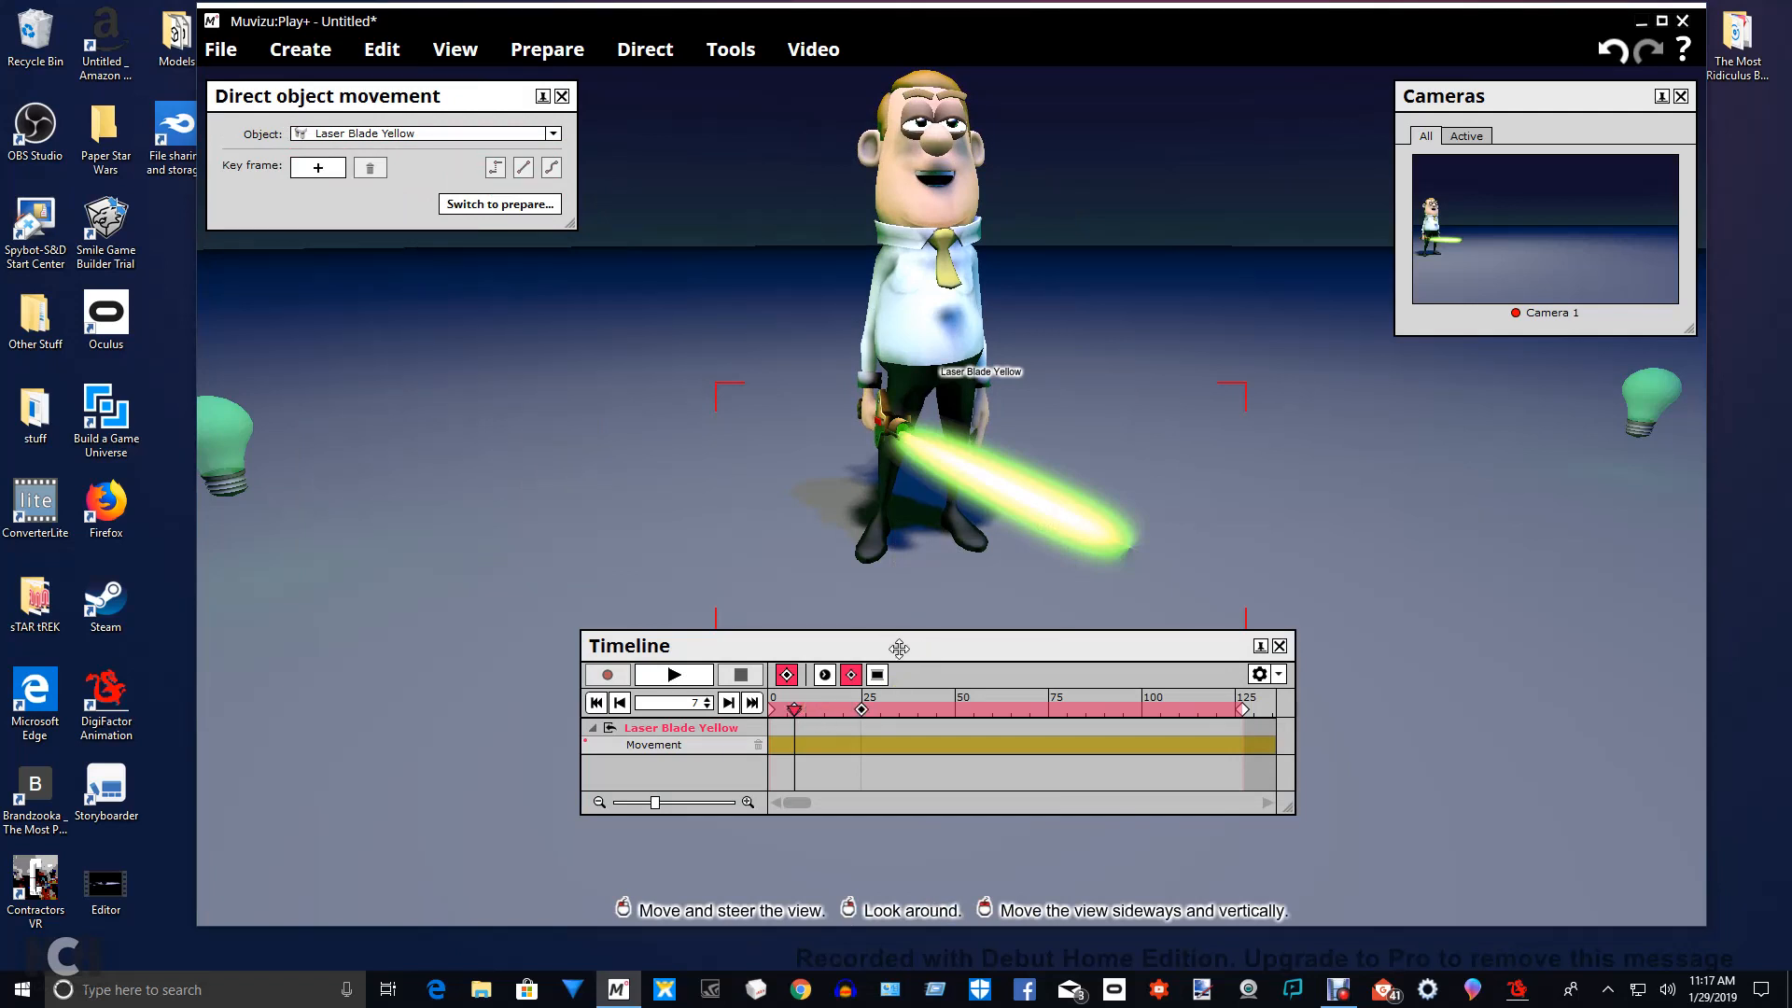
Reposition the timeline clear of the blade and add a movement key frame for the yellow laser blade at frame 7.
{"action": "left_click_drag", "start_coordinate": [899, 648], "coordinate": [976, 630]}
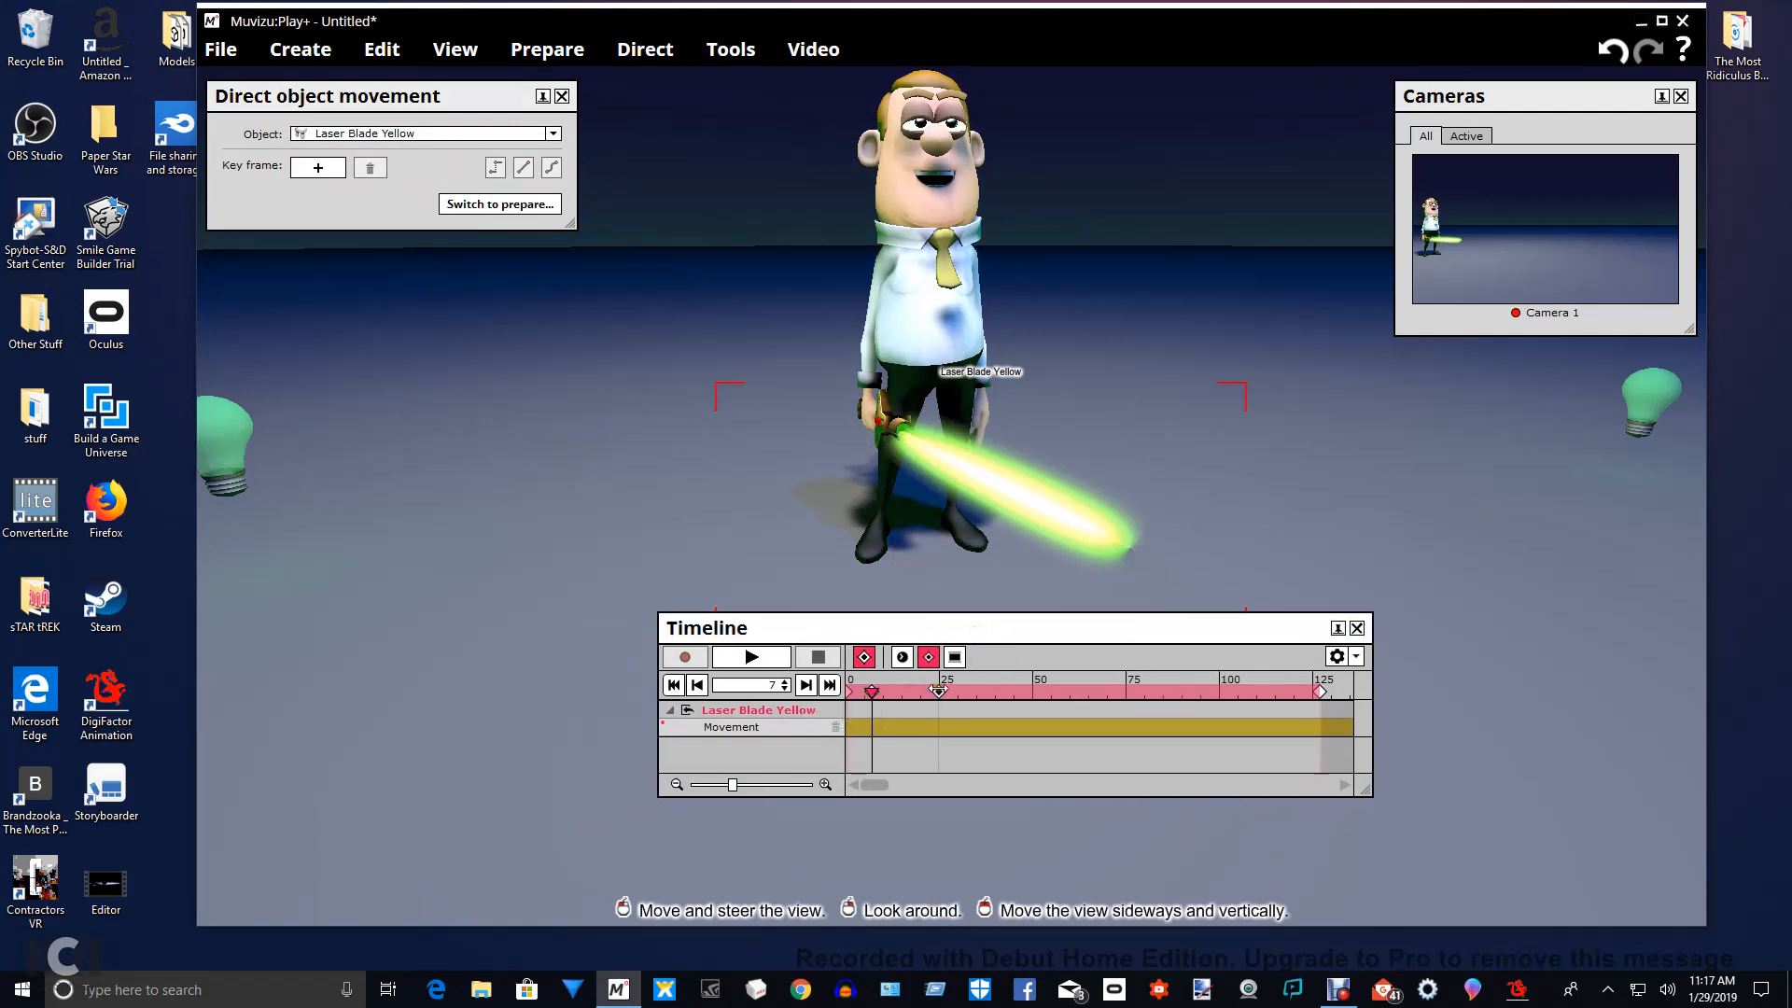
{"action": "mouse_move", "coordinate": [1000, 634]}
{"action": "left_mouse_down"}
{"action": "mouse_move", "coordinate": [1045, 645]}
{"action": "mouse_move", "coordinate": [1022, 644]}
{"action": "left_mouse_up"}
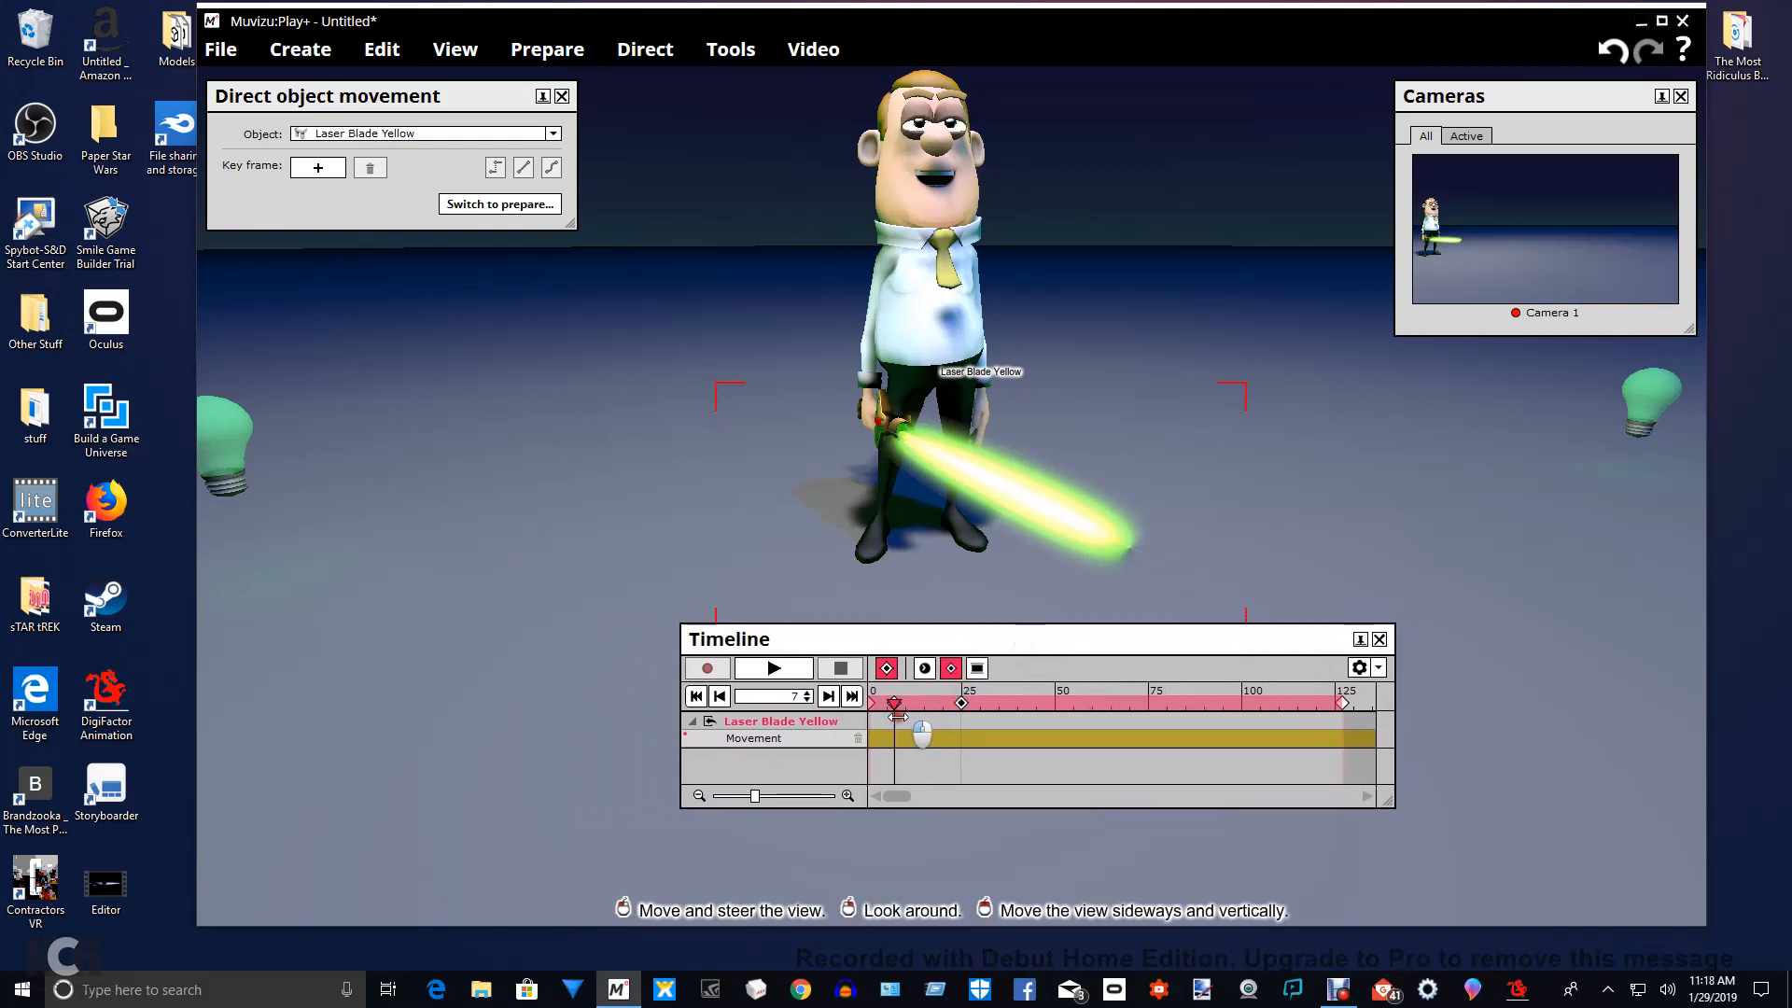
{"action": "mouse_move", "coordinate": [896, 717]}
{"action": "left_mouse_down"}
{"action": "mouse_move", "coordinate": [961, 720]}
{"action": "mouse_move", "coordinate": [907, 717]}
{"action": "left_mouse_up"}
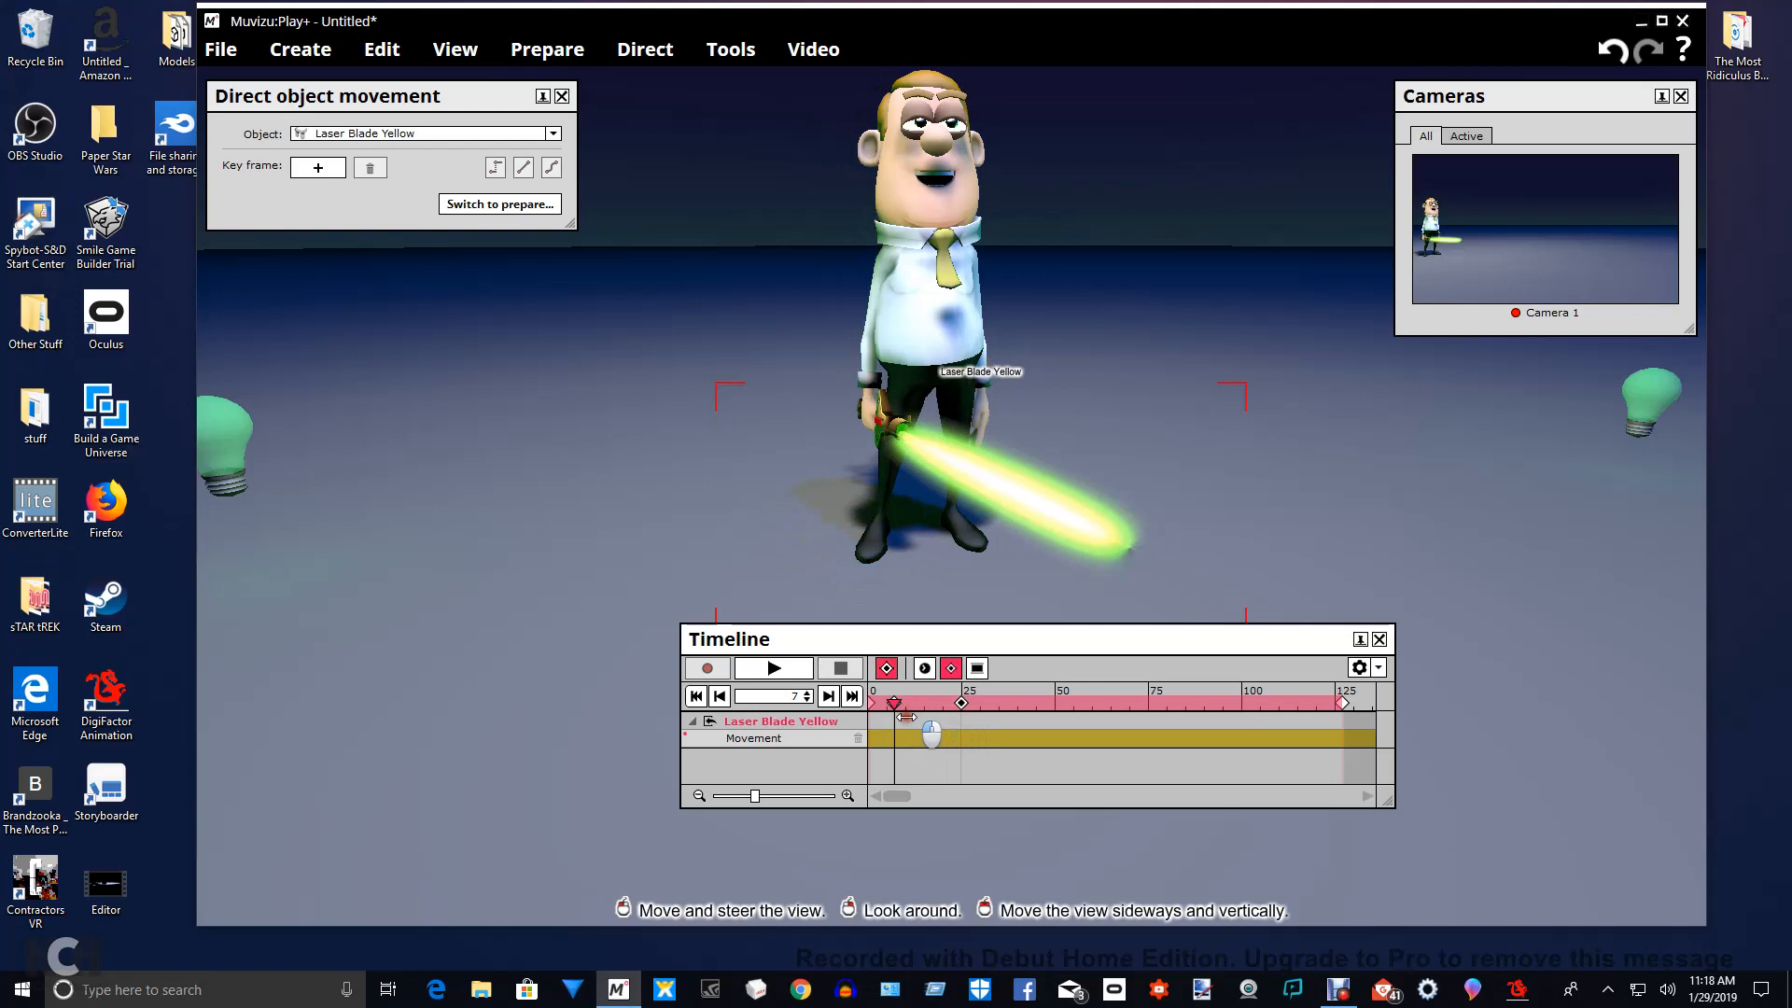
{"action": "left_click", "coordinate": [316, 168]}
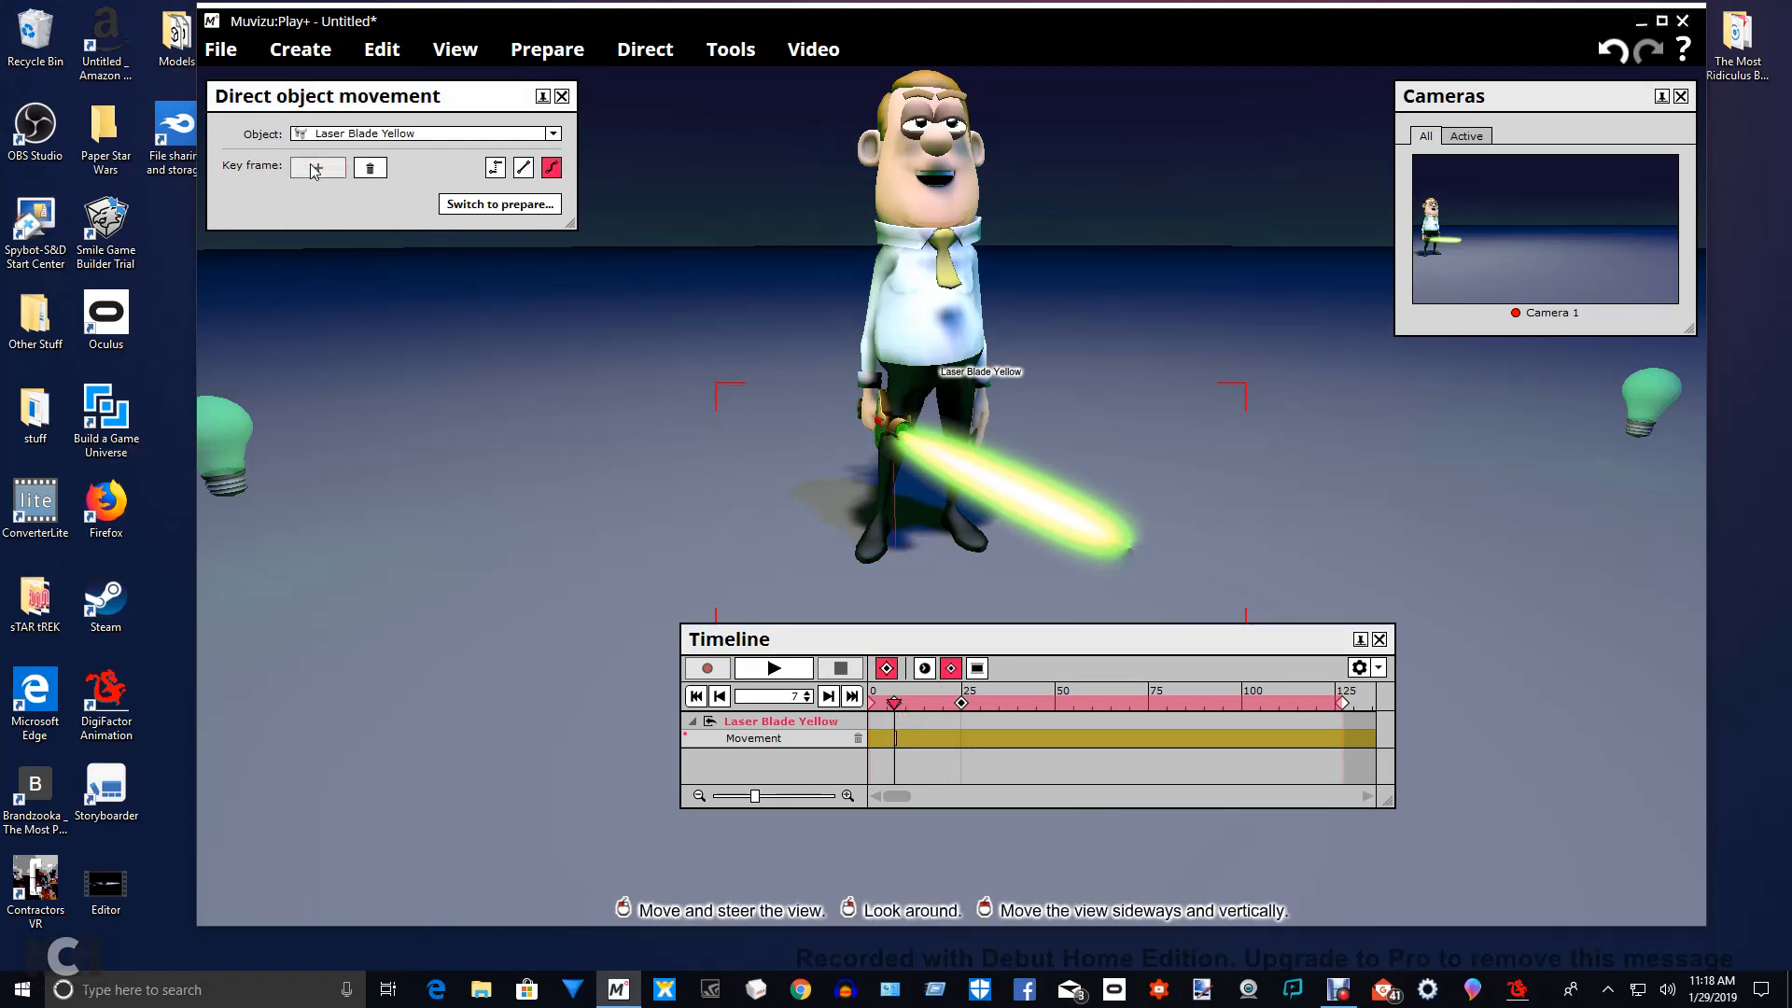
Add a second movement key frame for the yellow laser blade at frame 14, where the character raises the hilt.
{"action": "scroll", "coordinate": [1290, 510], "scroll_direction": "up", "scroll_amount": 2}
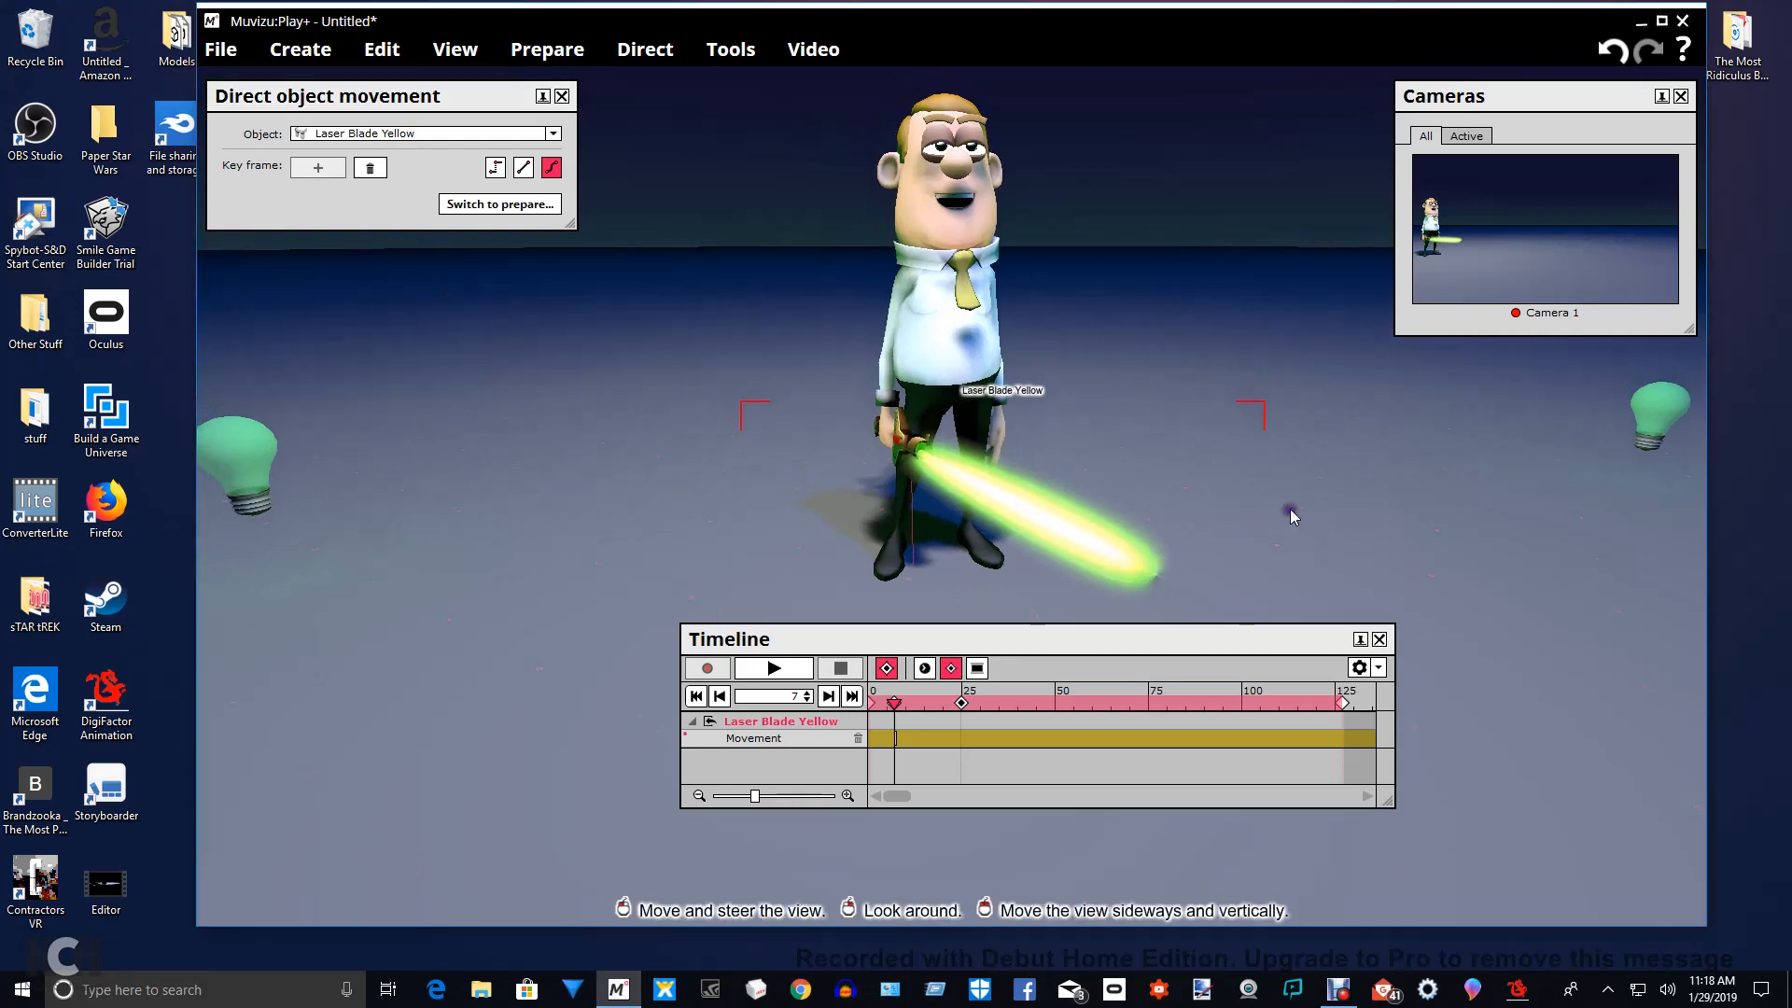
{"action": "scroll", "coordinate": [1289, 509], "scroll_direction": "up", "scroll_amount": 5}
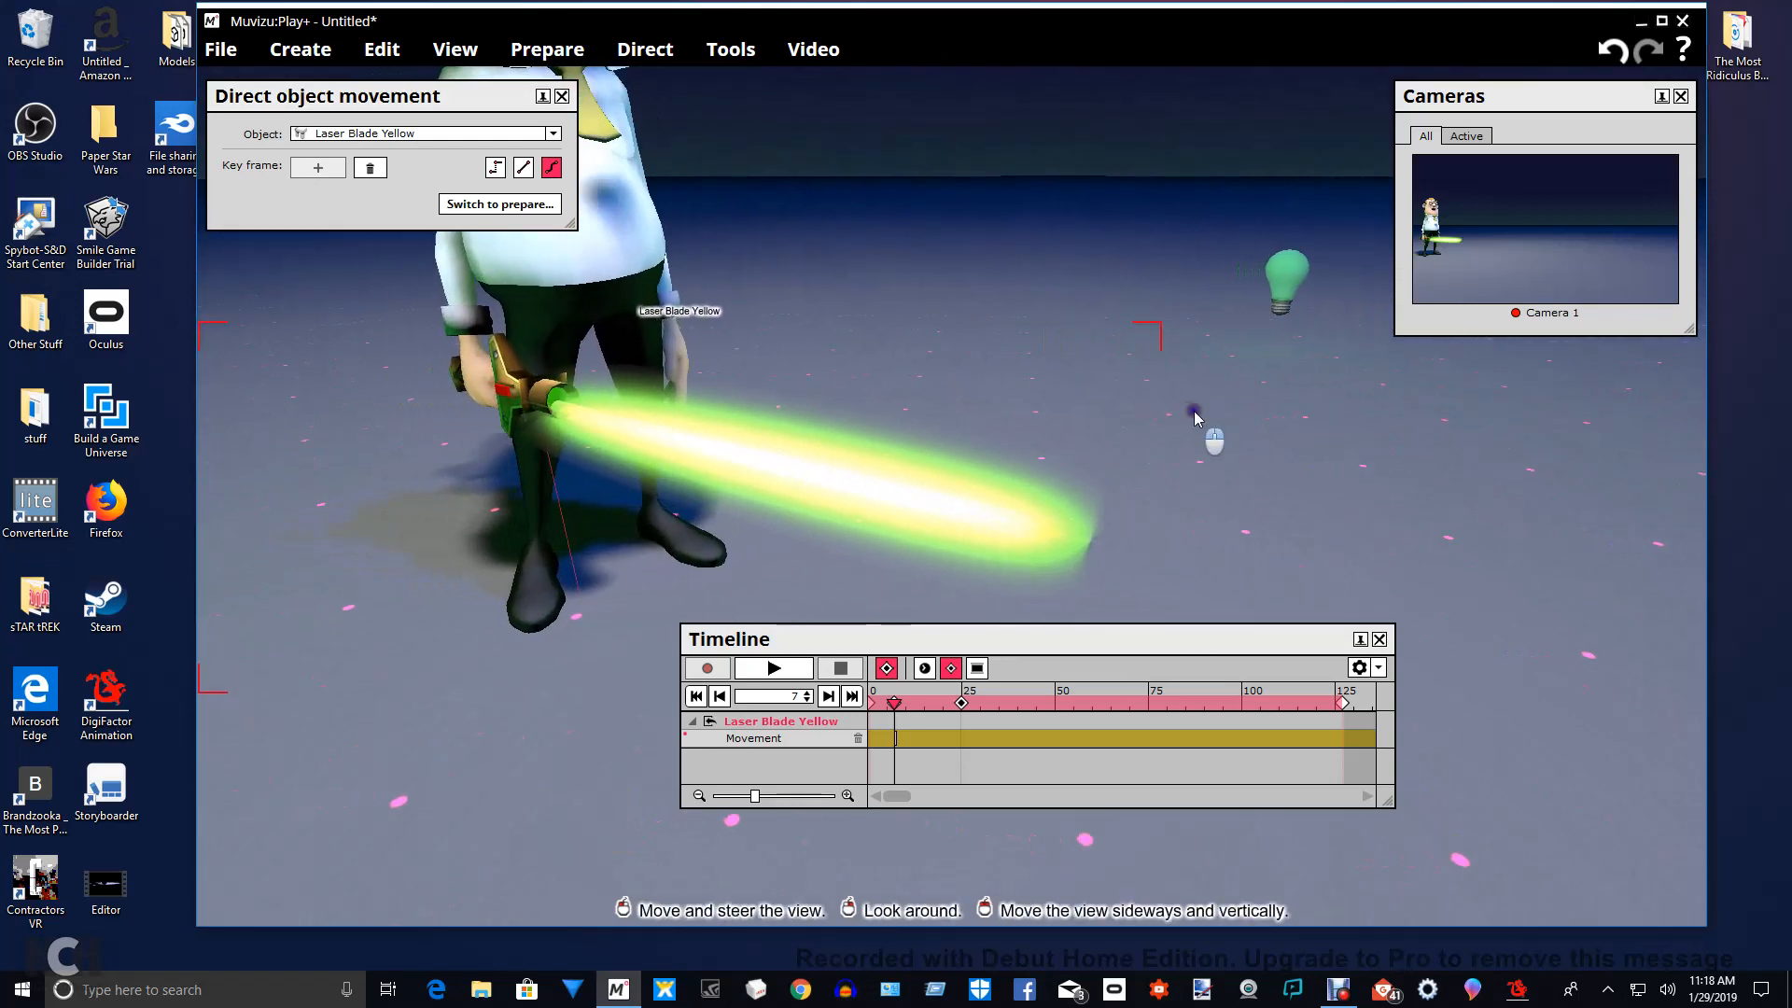
{"action": "left_click_drag", "start_coordinate": [1194, 411], "coordinate": [1195, 411]}
{"action": "right_click_drag", "start_coordinate": [1194, 411], "coordinate": [1199, 411]}
{"action": "scroll", "coordinate": [1166, 424], "scroll_direction": "down", "scroll_amount": 2}
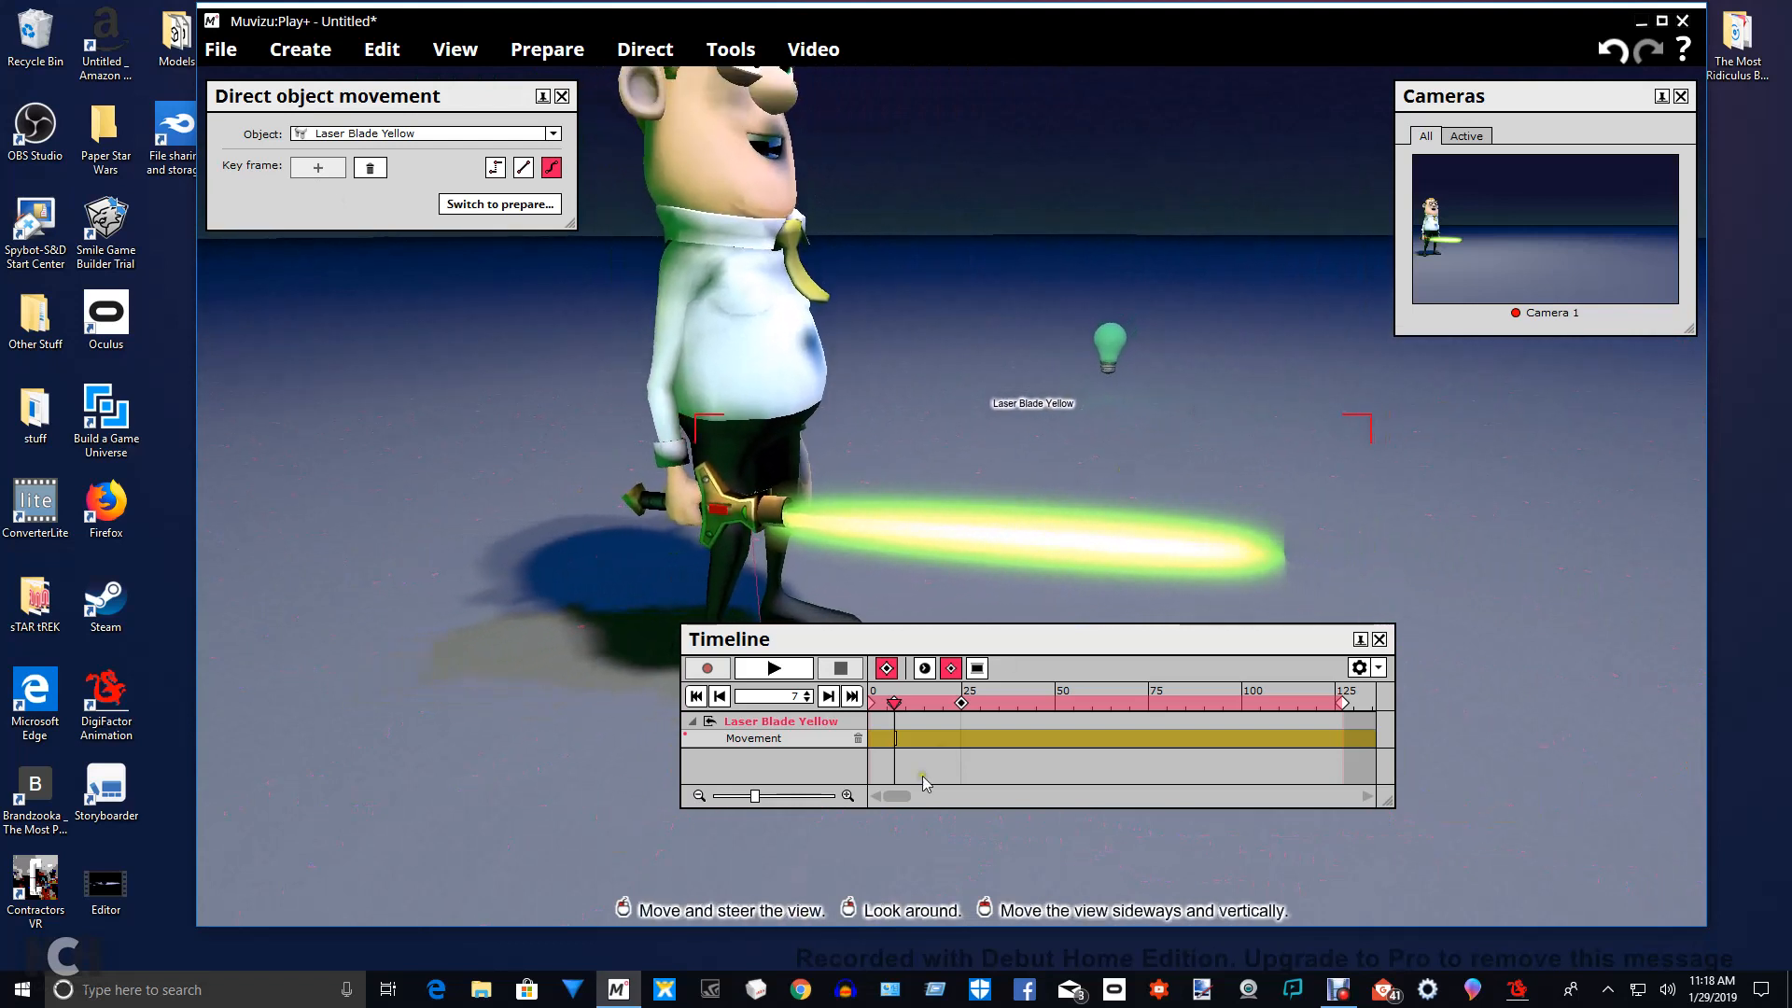
{"action": "left_click_drag", "start_coordinate": [894, 720], "coordinate": [896, 720]}
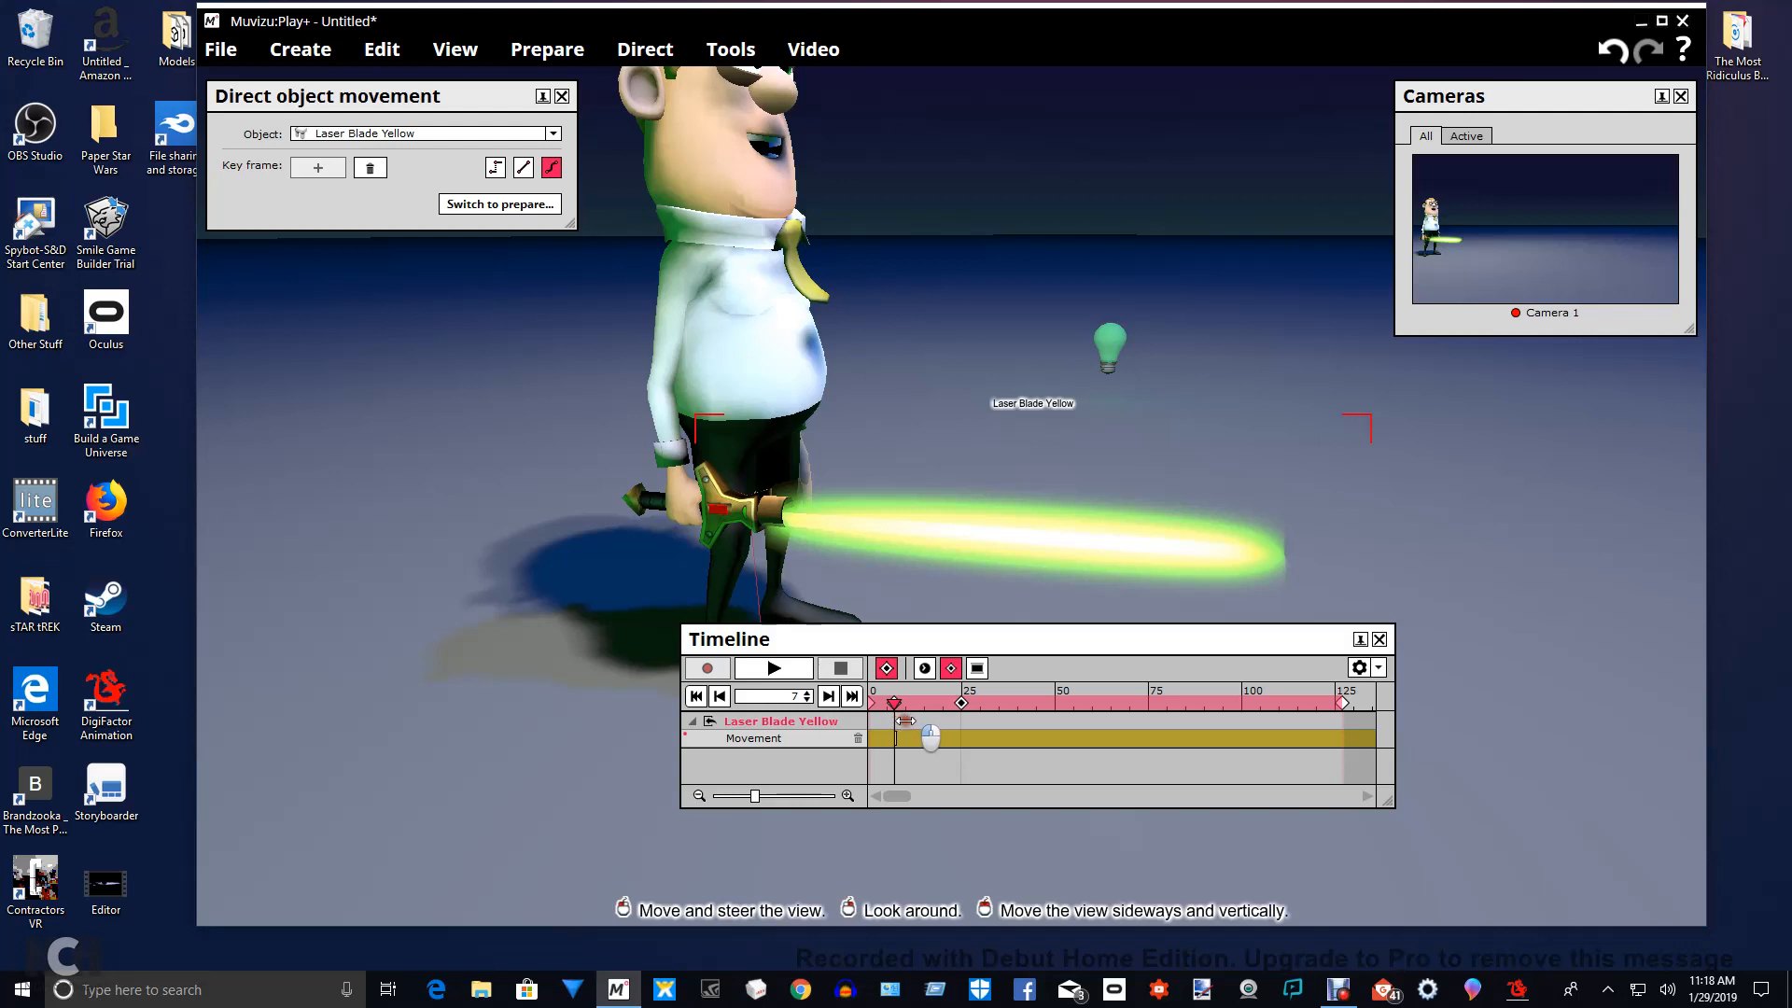
{"action": "left_click_drag", "start_coordinate": [910, 720], "coordinate": [911, 721]}
{"action": "mouse_move", "coordinate": [912, 708]}
{"action": "left_mouse_down"}
{"action": "mouse_move", "coordinate": [936, 709]}
{"action": "mouse_move", "coordinate": [918, 711]}
{"action": "left_mouse_up"}
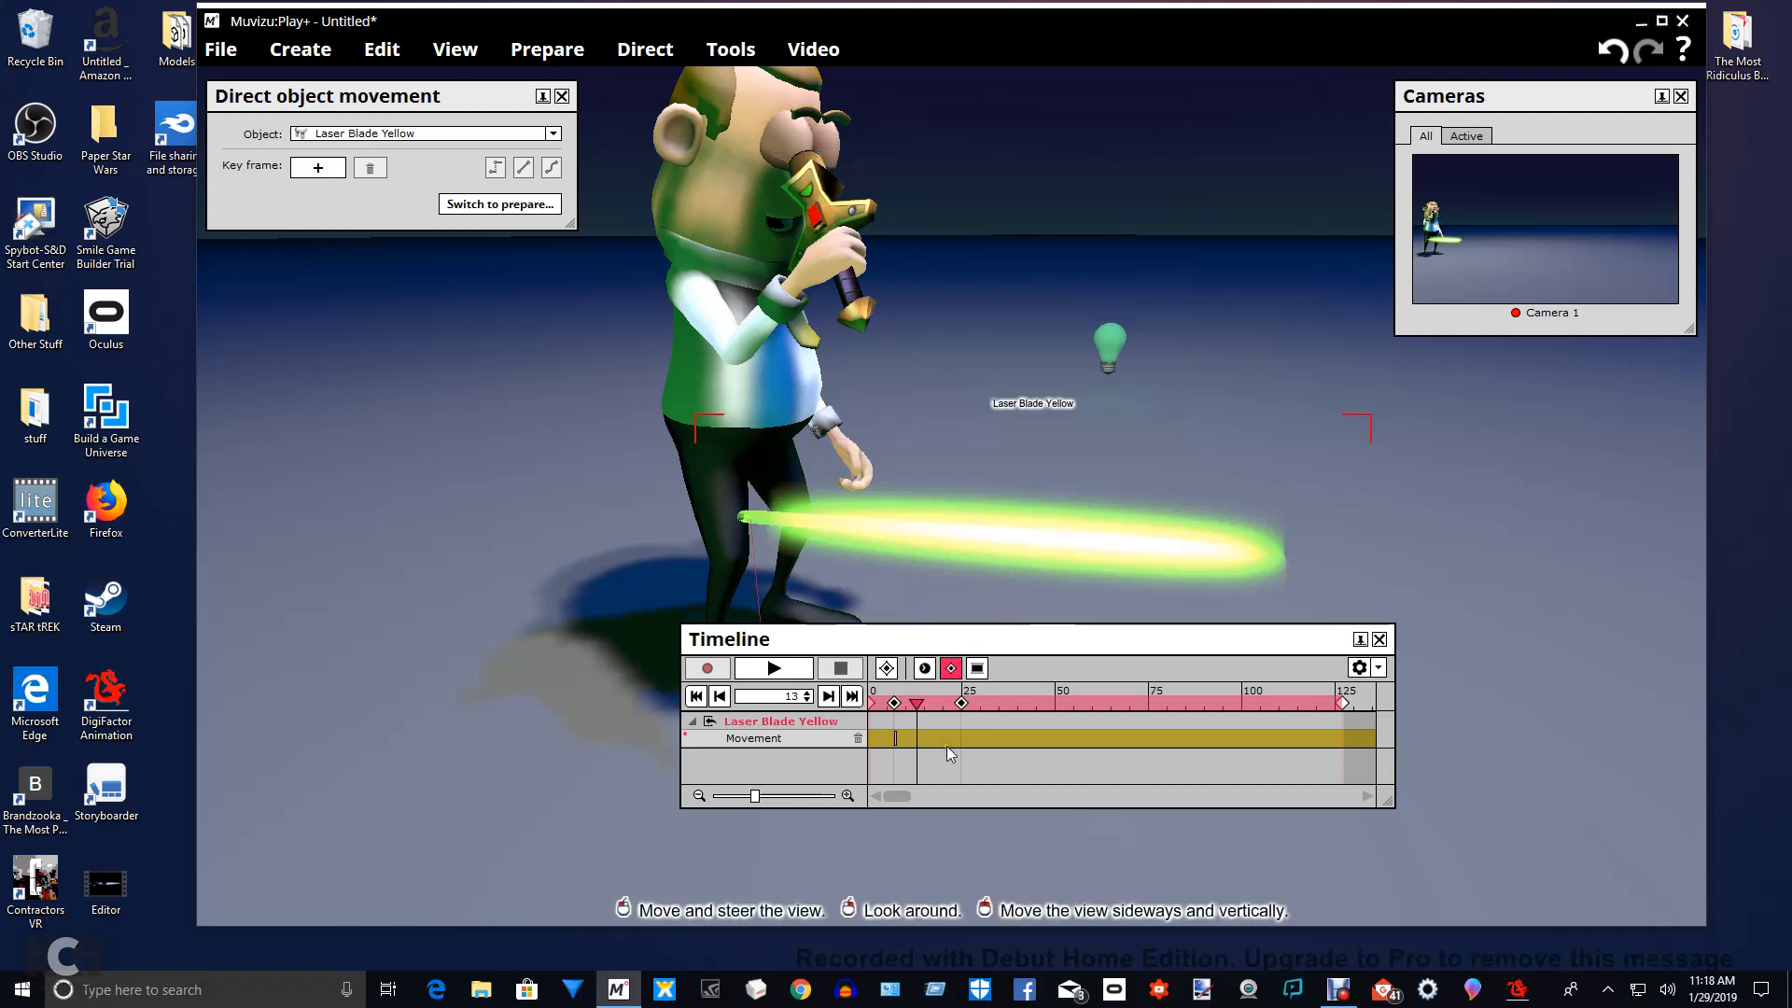
{"action": "mouse_move", "coordinate": [916, 703]}
{"action": "left_mouse_down"}
{"action": "mouse_move", "coordinate": [939, 706]}
{"action": "mouse_move", "coordinate": [906, 710]}
{"action": "mouse_move", "coordinate": [921, 711]}
{"action": "left_mouse_up"}
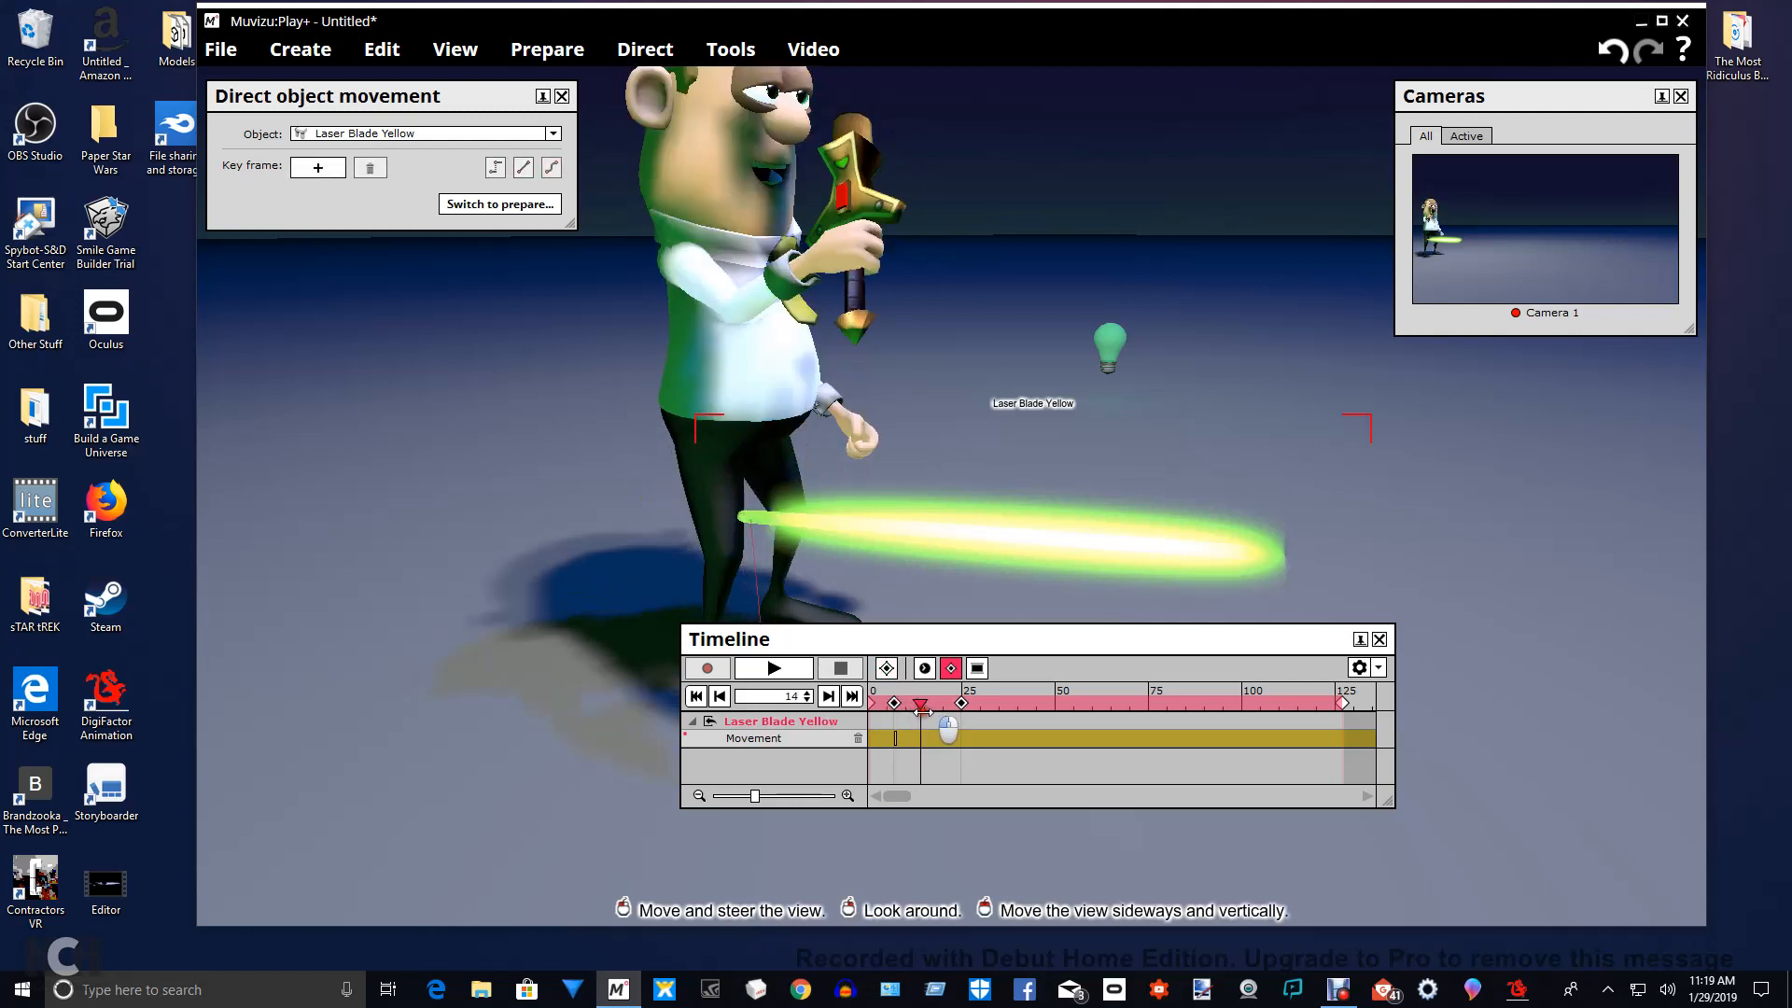
{"action": "left_click", "coordinate": [317, 167]}
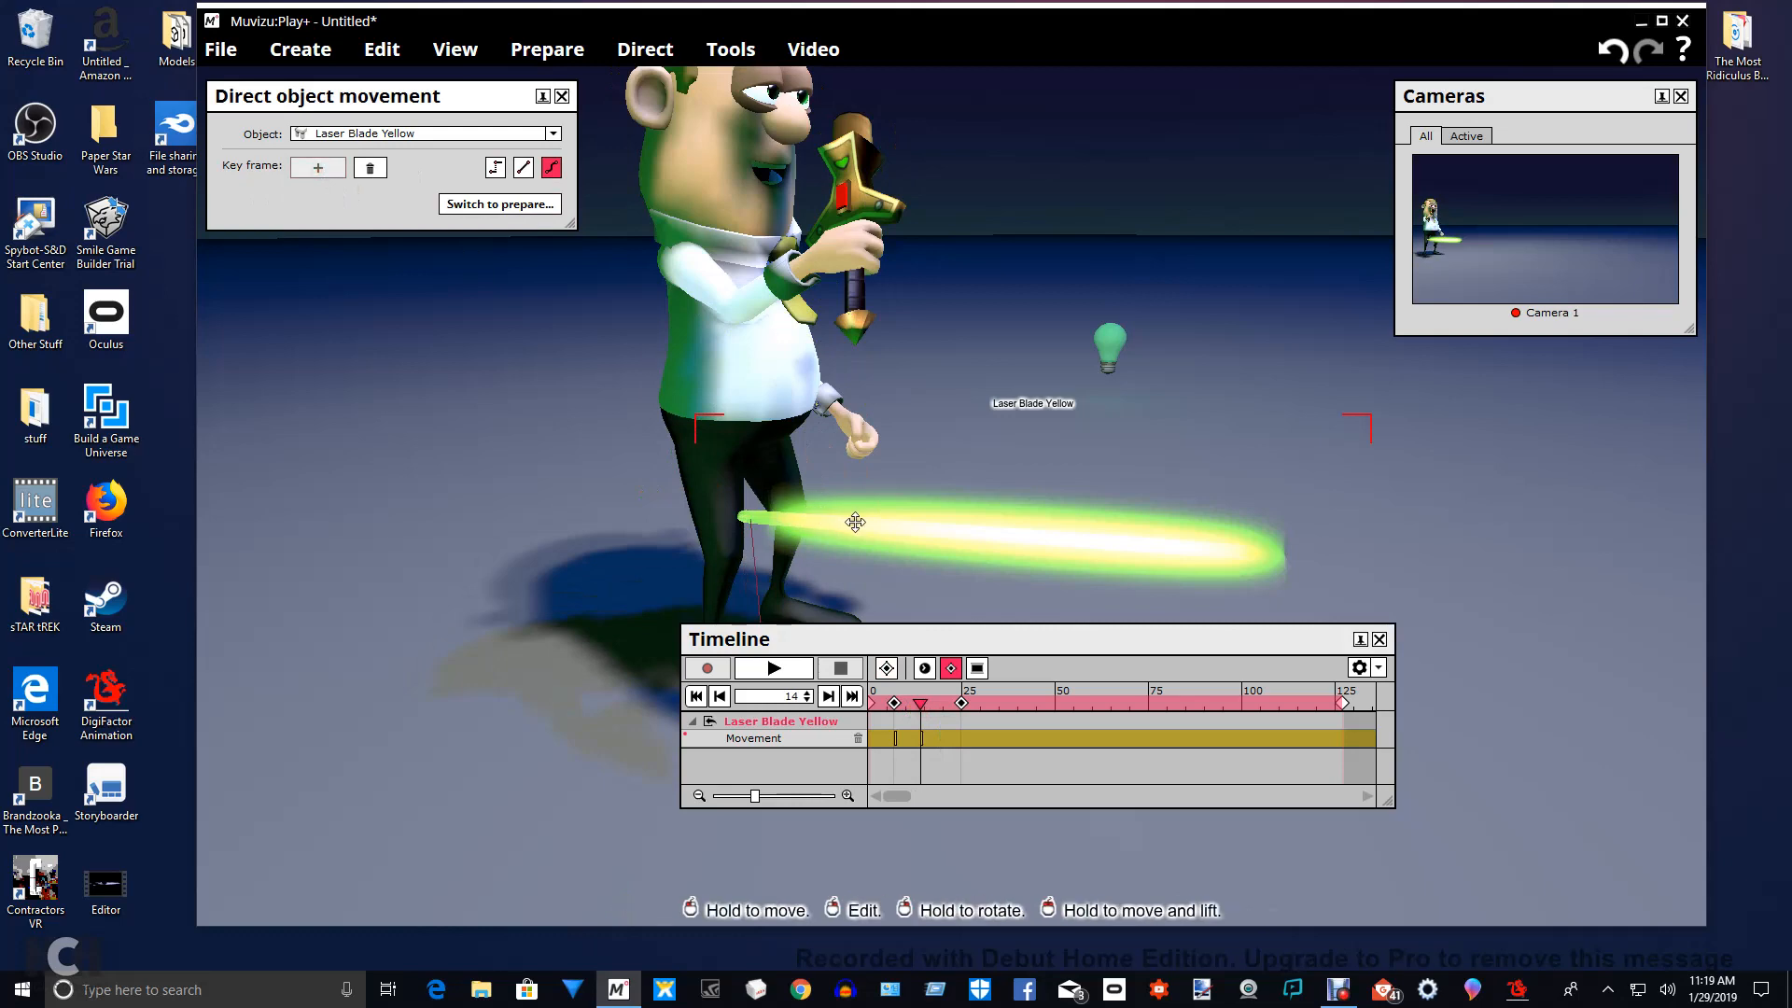
Move, lift and rotate the yellow laser blade at frame 14 so it extends from the raised hilt.
{"action": "left_click_drag", "start_coordinate": [854, 521], "coordinate": [856, 524]}
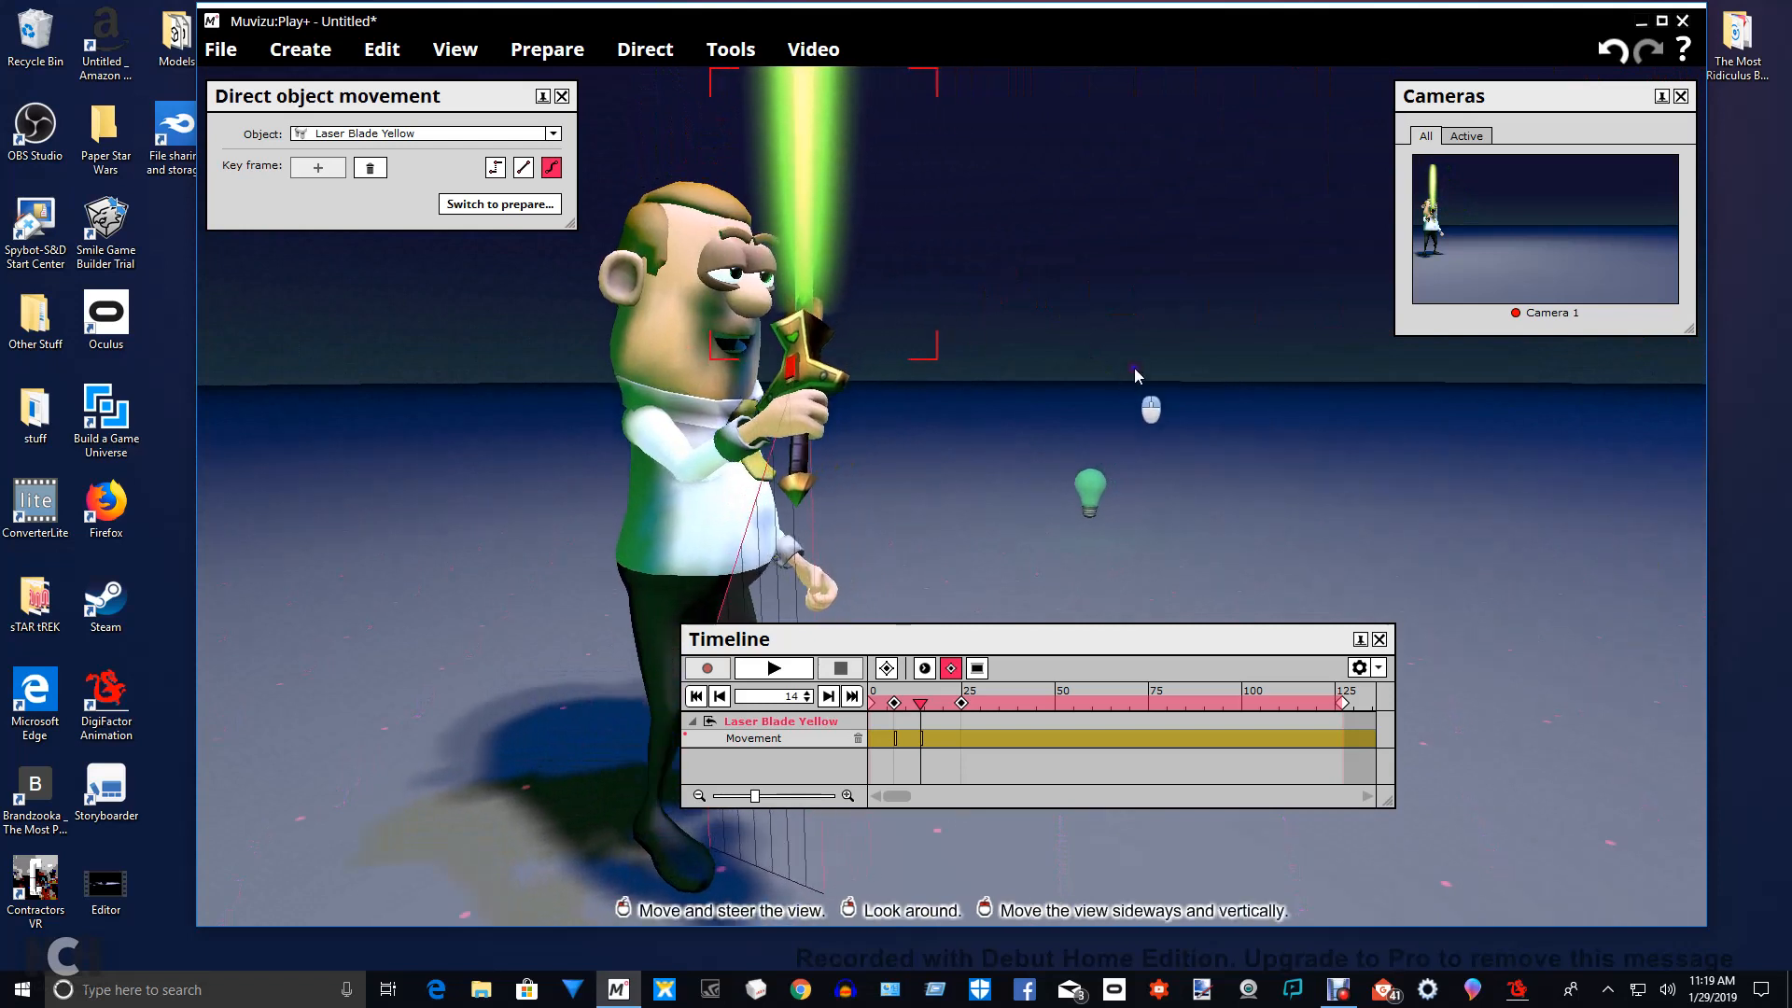
{"action": "left_click_drag", "start_coordinate": [1134, 368], "coordinate": [1009, 332]}
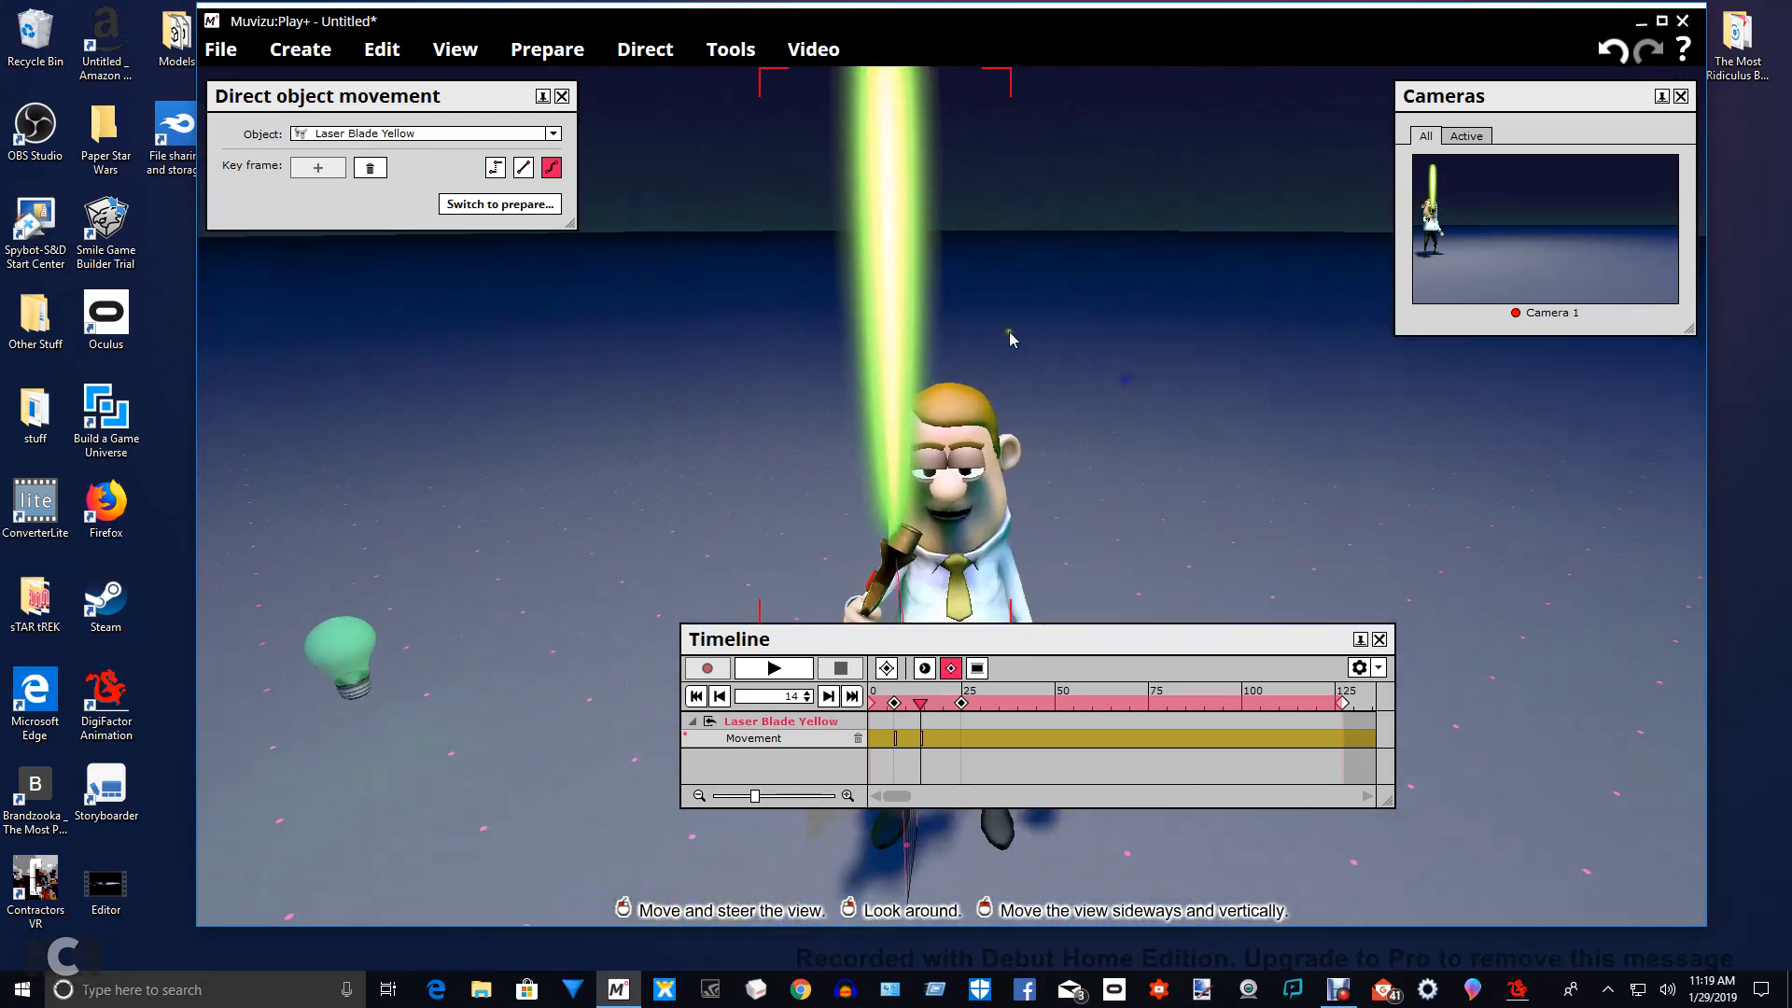
{"action": "right_click_drag", "start_coordinate": [903, 324], "coordinate": [902, 323]}
{"action": "left_click_drag", "start_coordinate": [1167, 485], "coordinate": [1157, 392]}
{"action": "right_click_drag", "start_coordinate": [1072, 379], "coordinate": [1072, 379]}
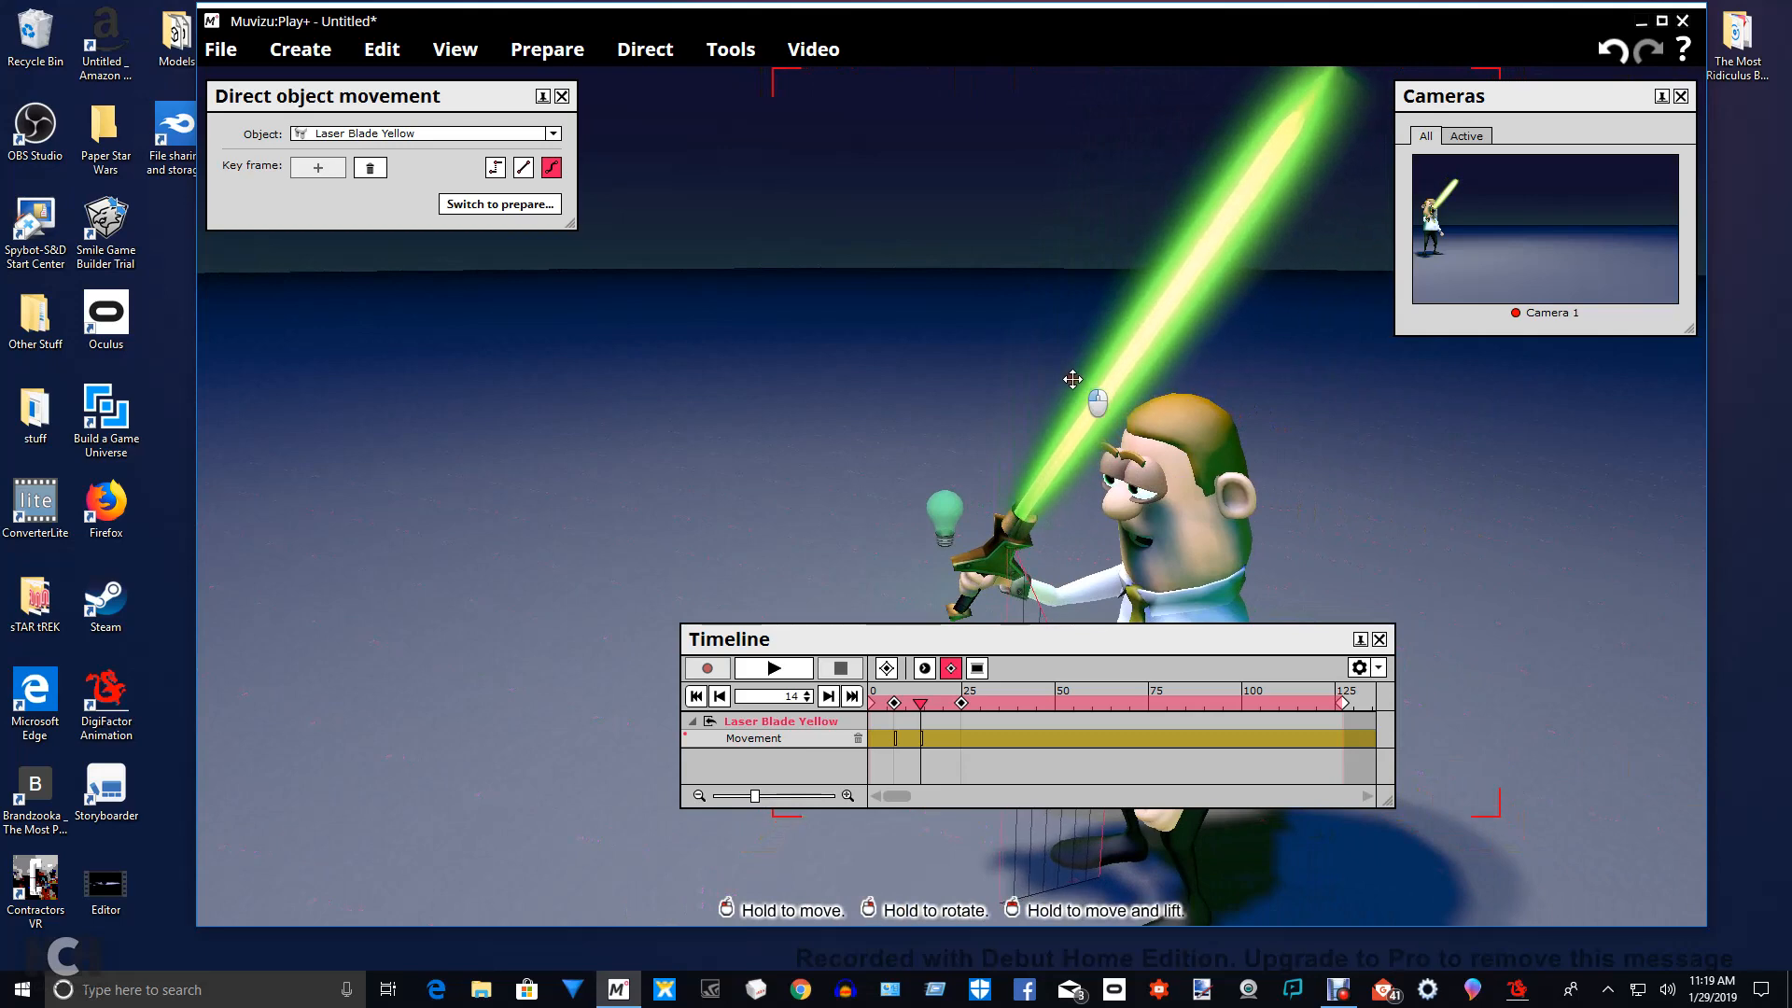
{"action": "mouse_move", "coordinate": [976, 371]}
{"action": "left_mouse_down"}
{"action": "mouse_move", "coordinate": [955, 373]}
{"action": "mouse_move", "coordinate": [980, 383]}
{"action": "left_mouse_up"}
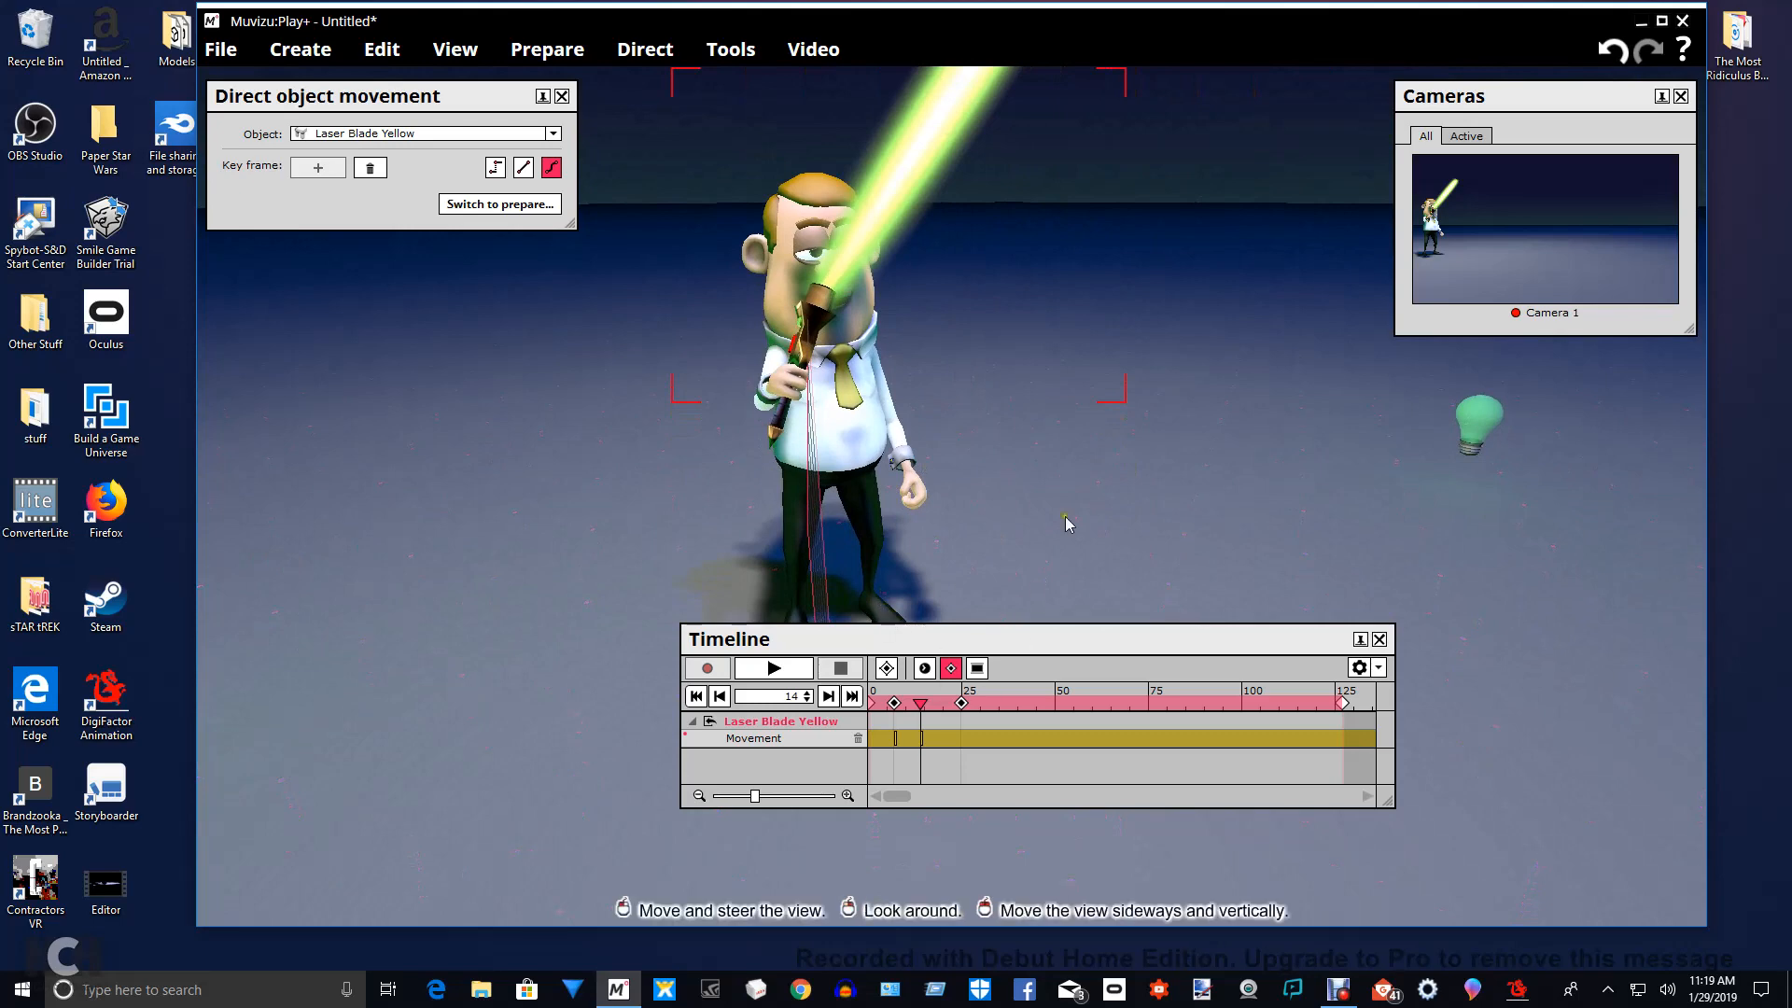
Return to the frame 7 key frame and examine the blade's alignment with the lowered hilt.
{"action": "left_click_drag", "start_coordinate": [1069, 525], "coordinate": [1066, 548]}
{"action": "left_click_drag", "start_coordinate": [919, 715], "coordinate": [899, 704]}
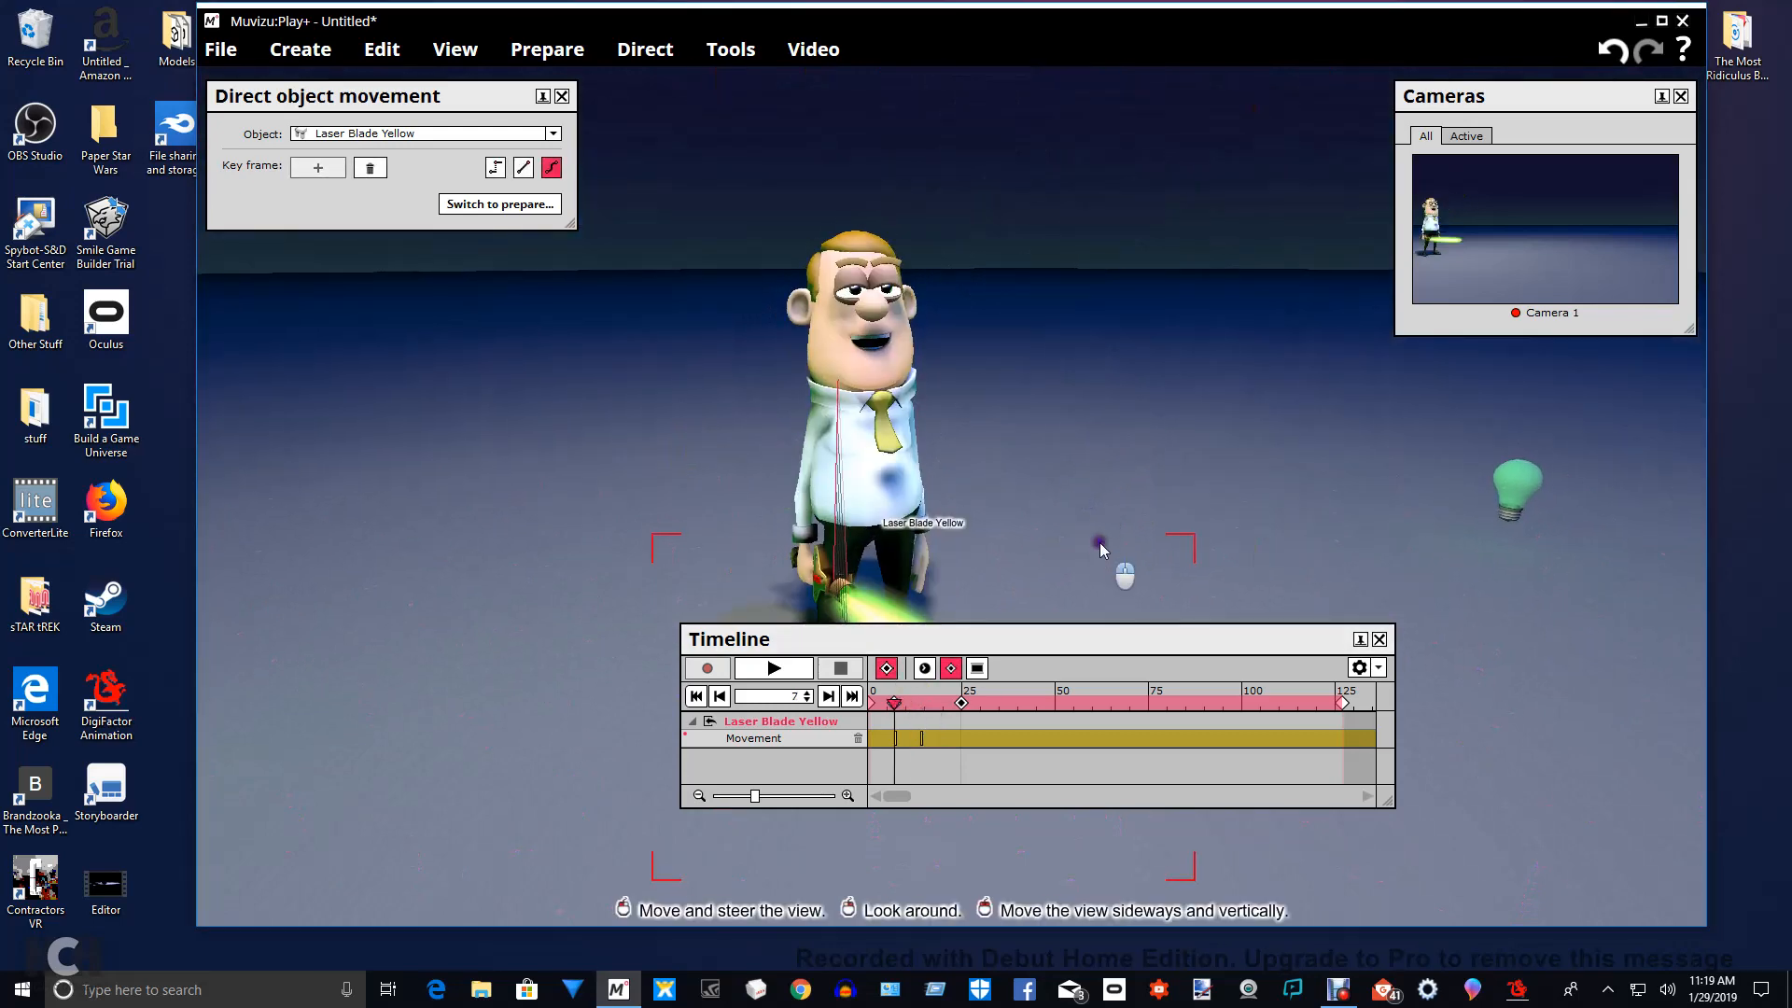
{"action": "left_click_drag", "start_coordinate": [1101, 541], "coordinate": [1120, 567]}
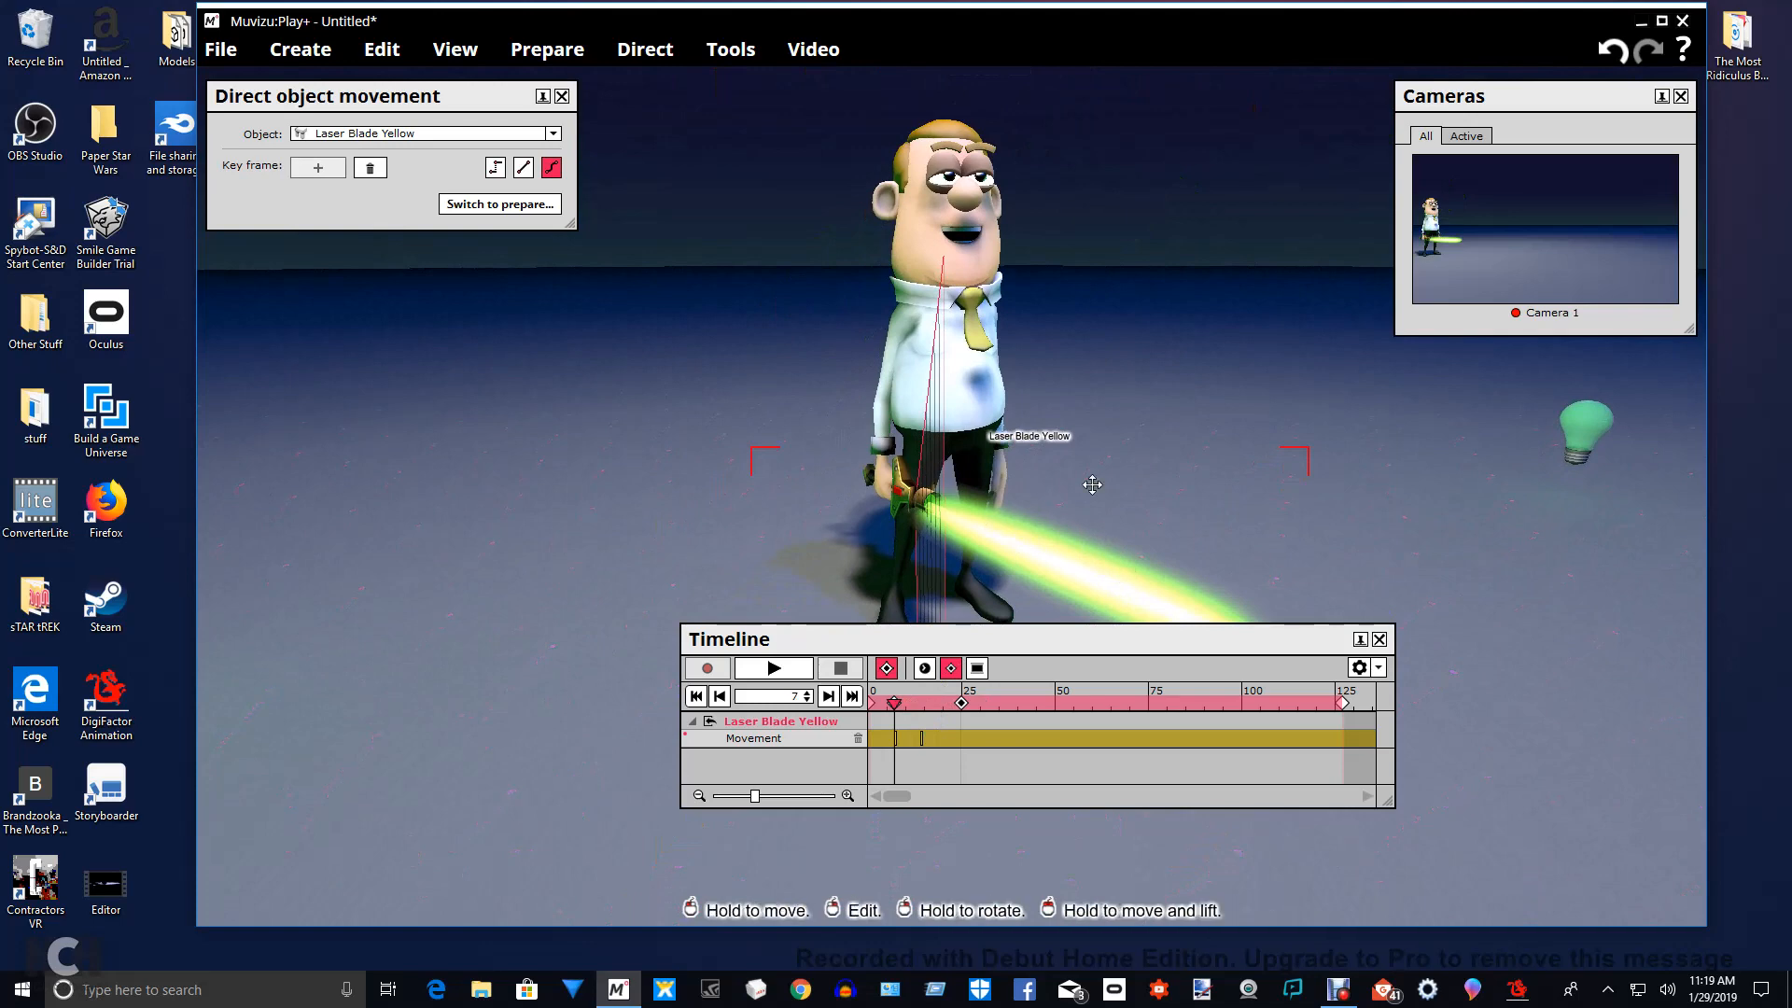
Add a movement key frame for the yellow laser blade at frame 12, where the hilt is raised in front of the character.
{"action": "scroll", "coordinate": [1197, 374], "scroll_direction": "up", "scroll_amount": 3}
{"action": "scroll", "coordinate": [1012, 383], "scroll_direction": "up", "scroll_amount": 3}
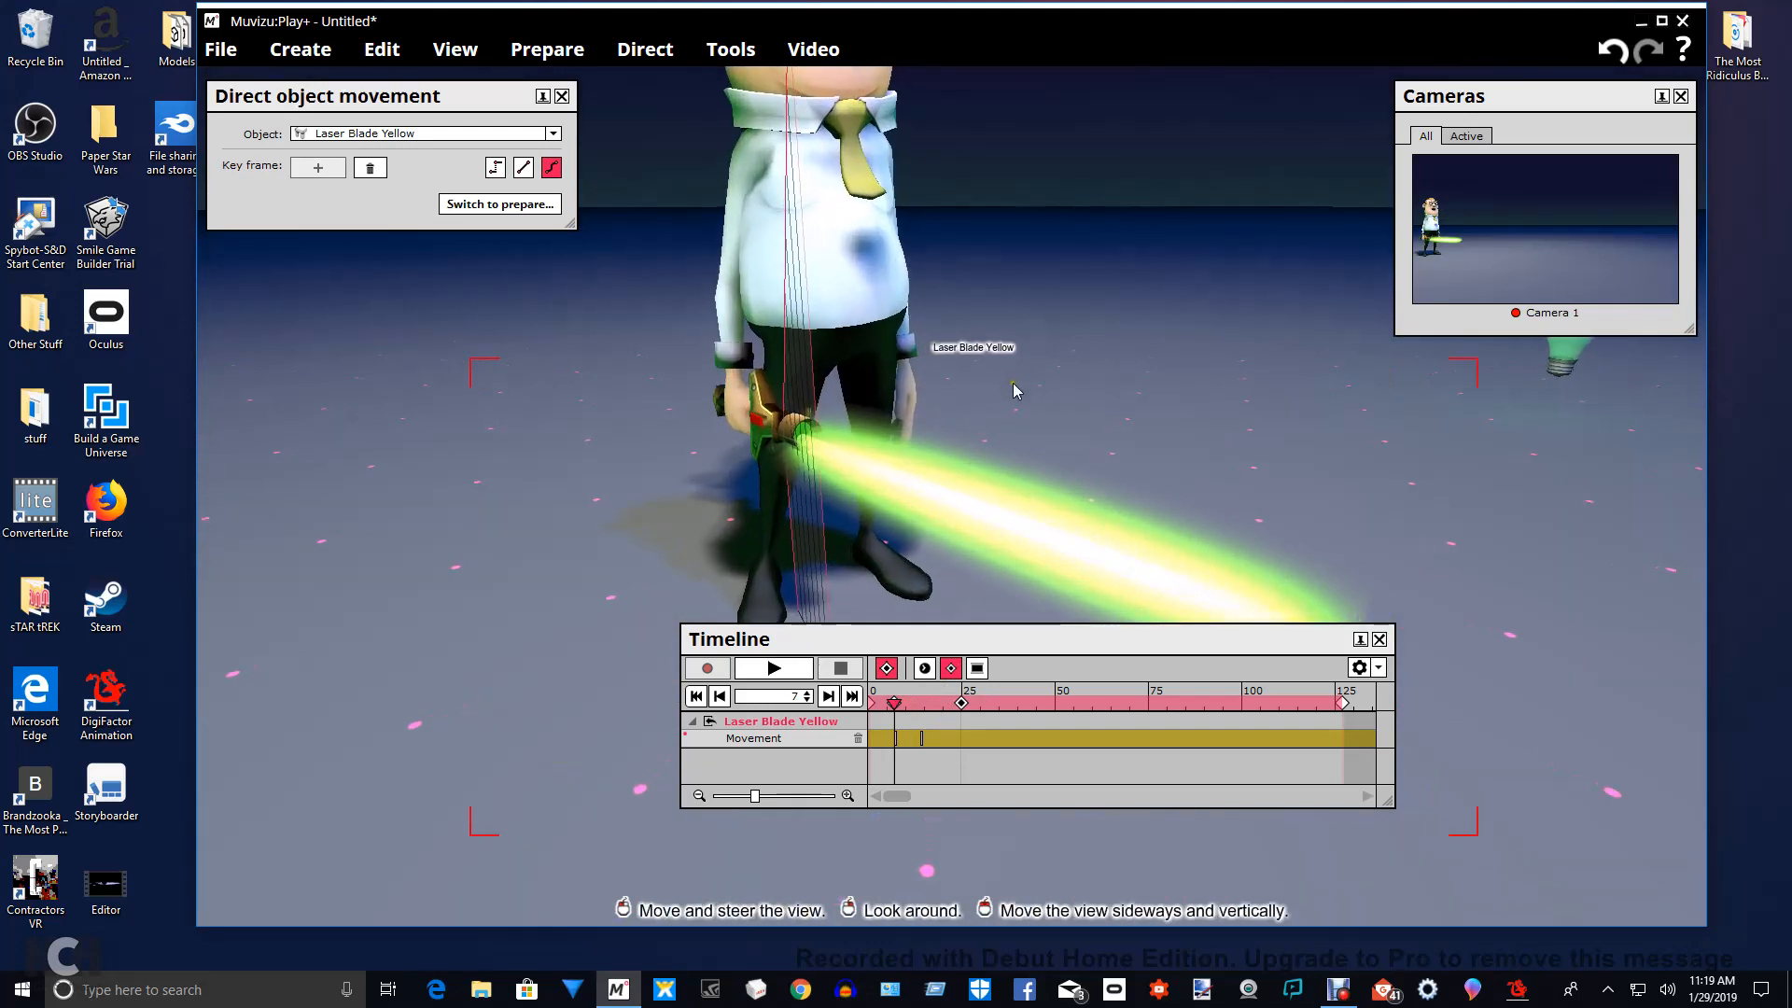
{"action": "scroll", "coordinate": [1012, 383], "scroll_direction": "down", "scroll_amount": 3}
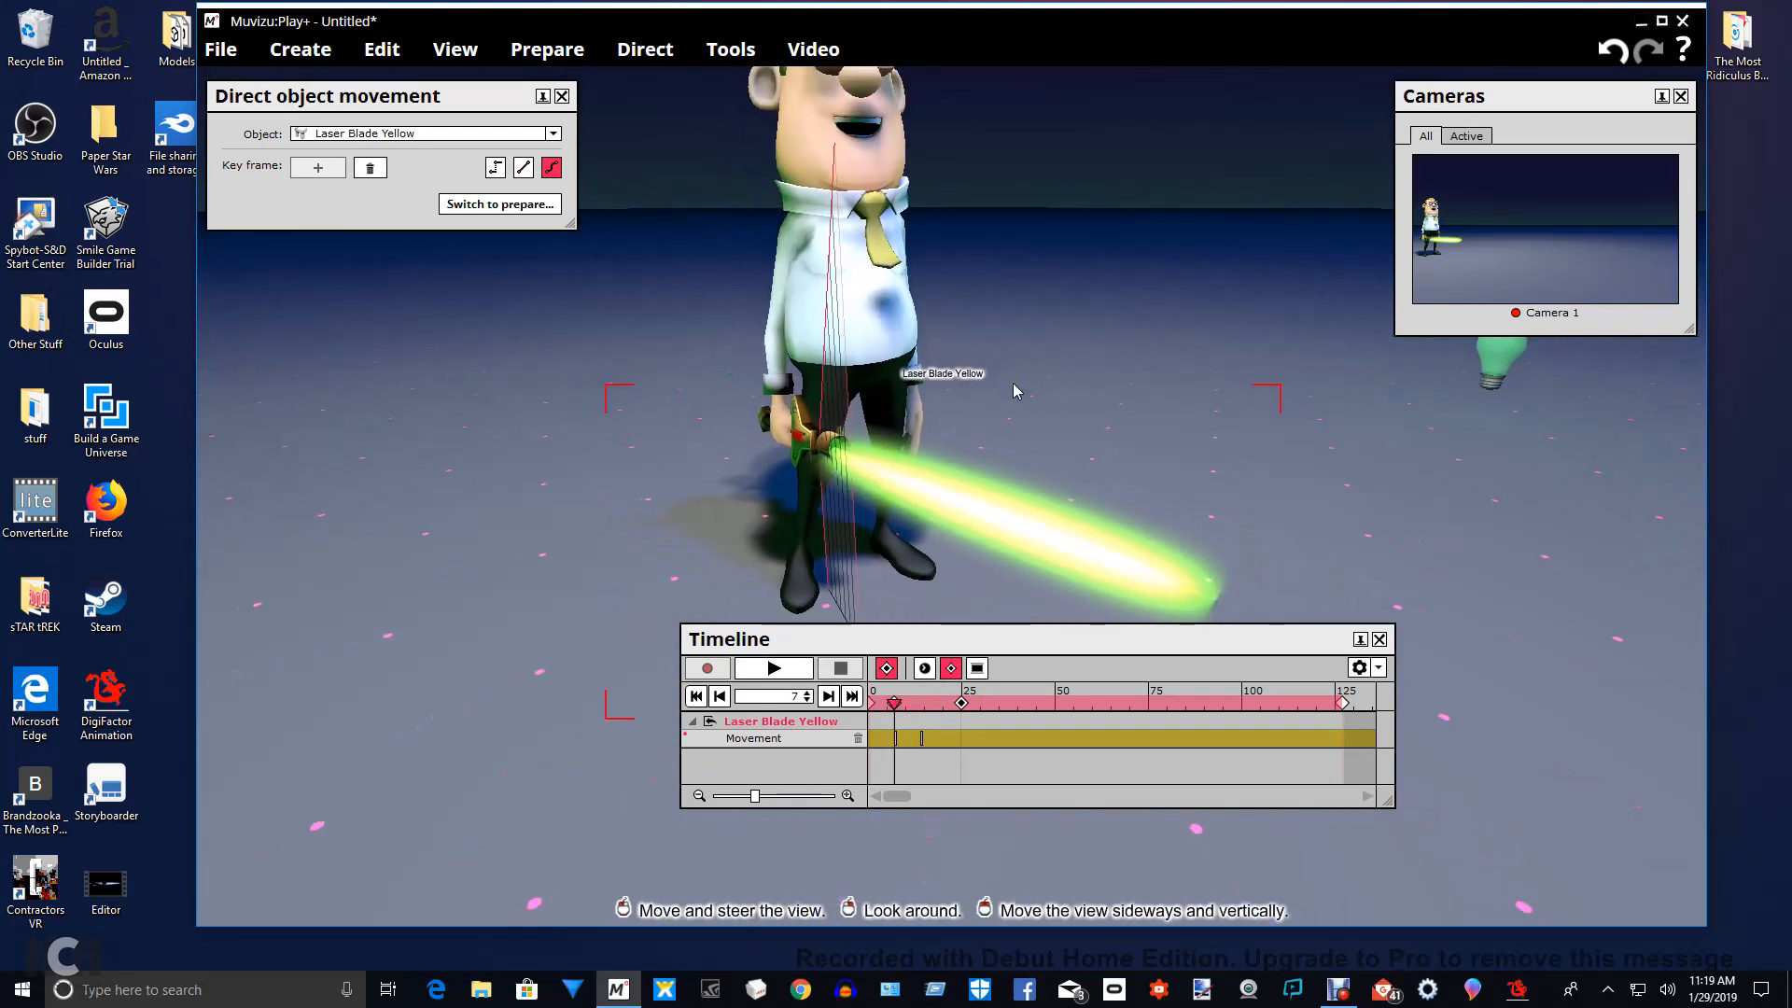
{"action": "left_click", "coordinate": [913, 708]}
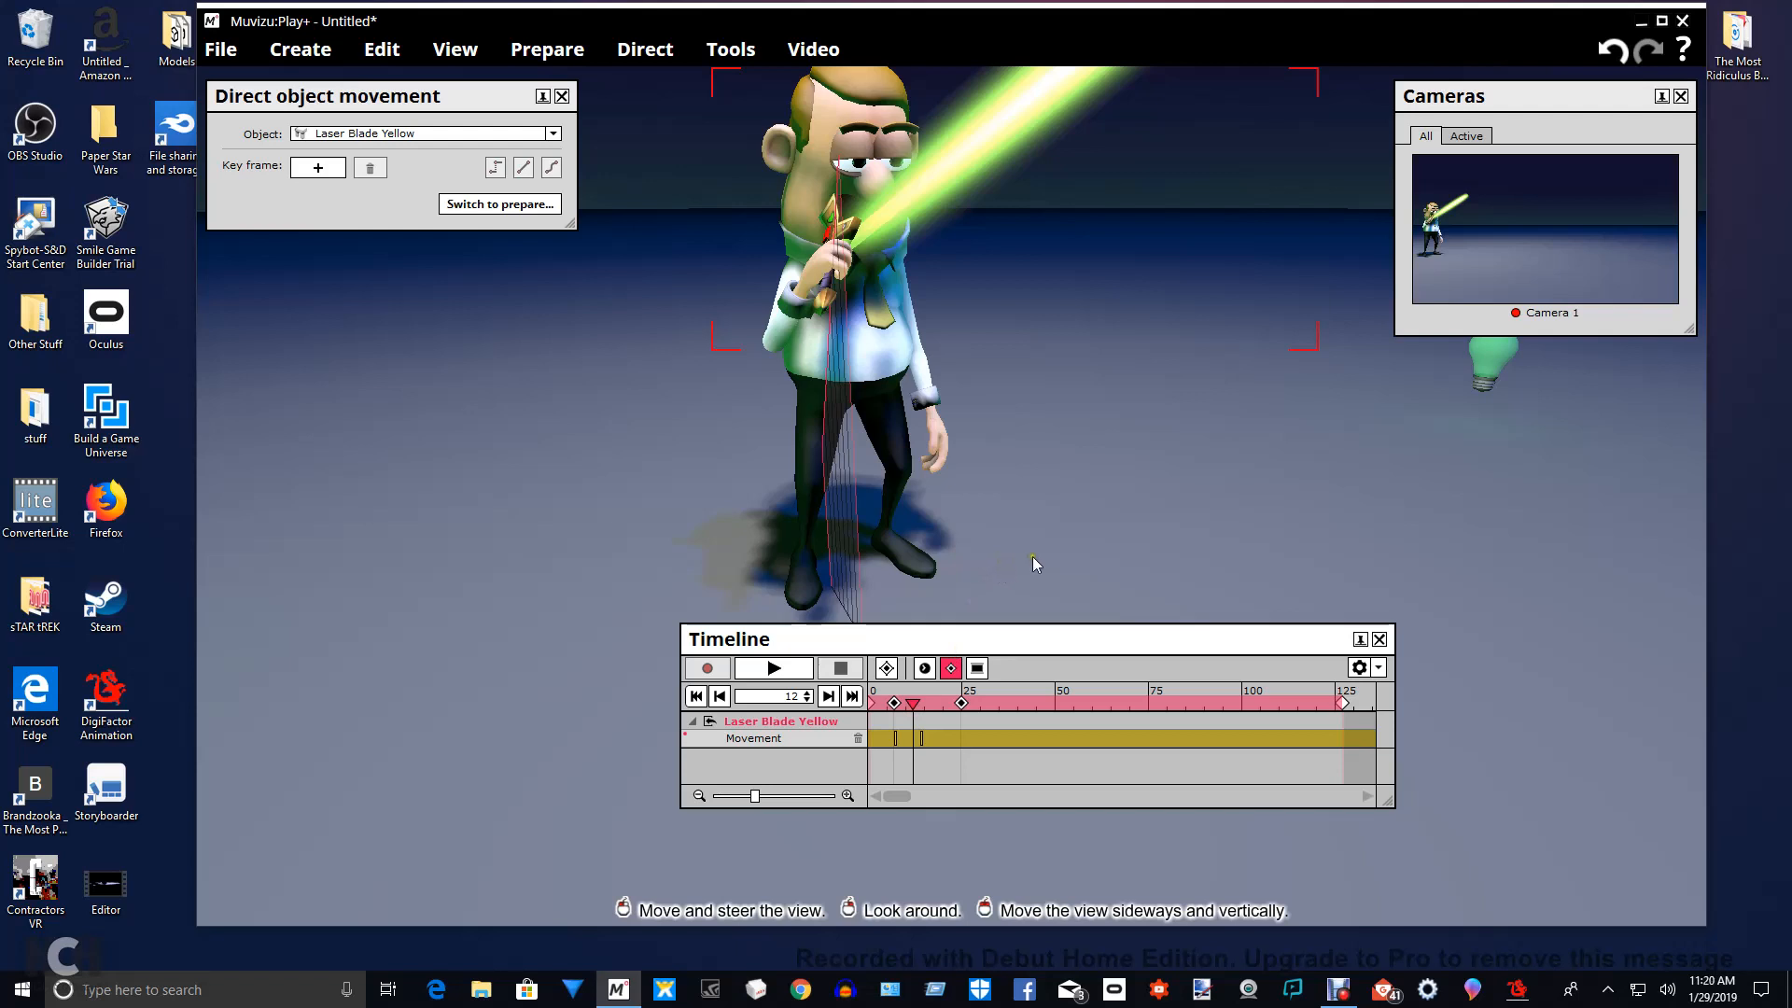
{"action": "left_click_drag", "start_coordinate": [1050, 510], "coordinate": [1050, 504]}
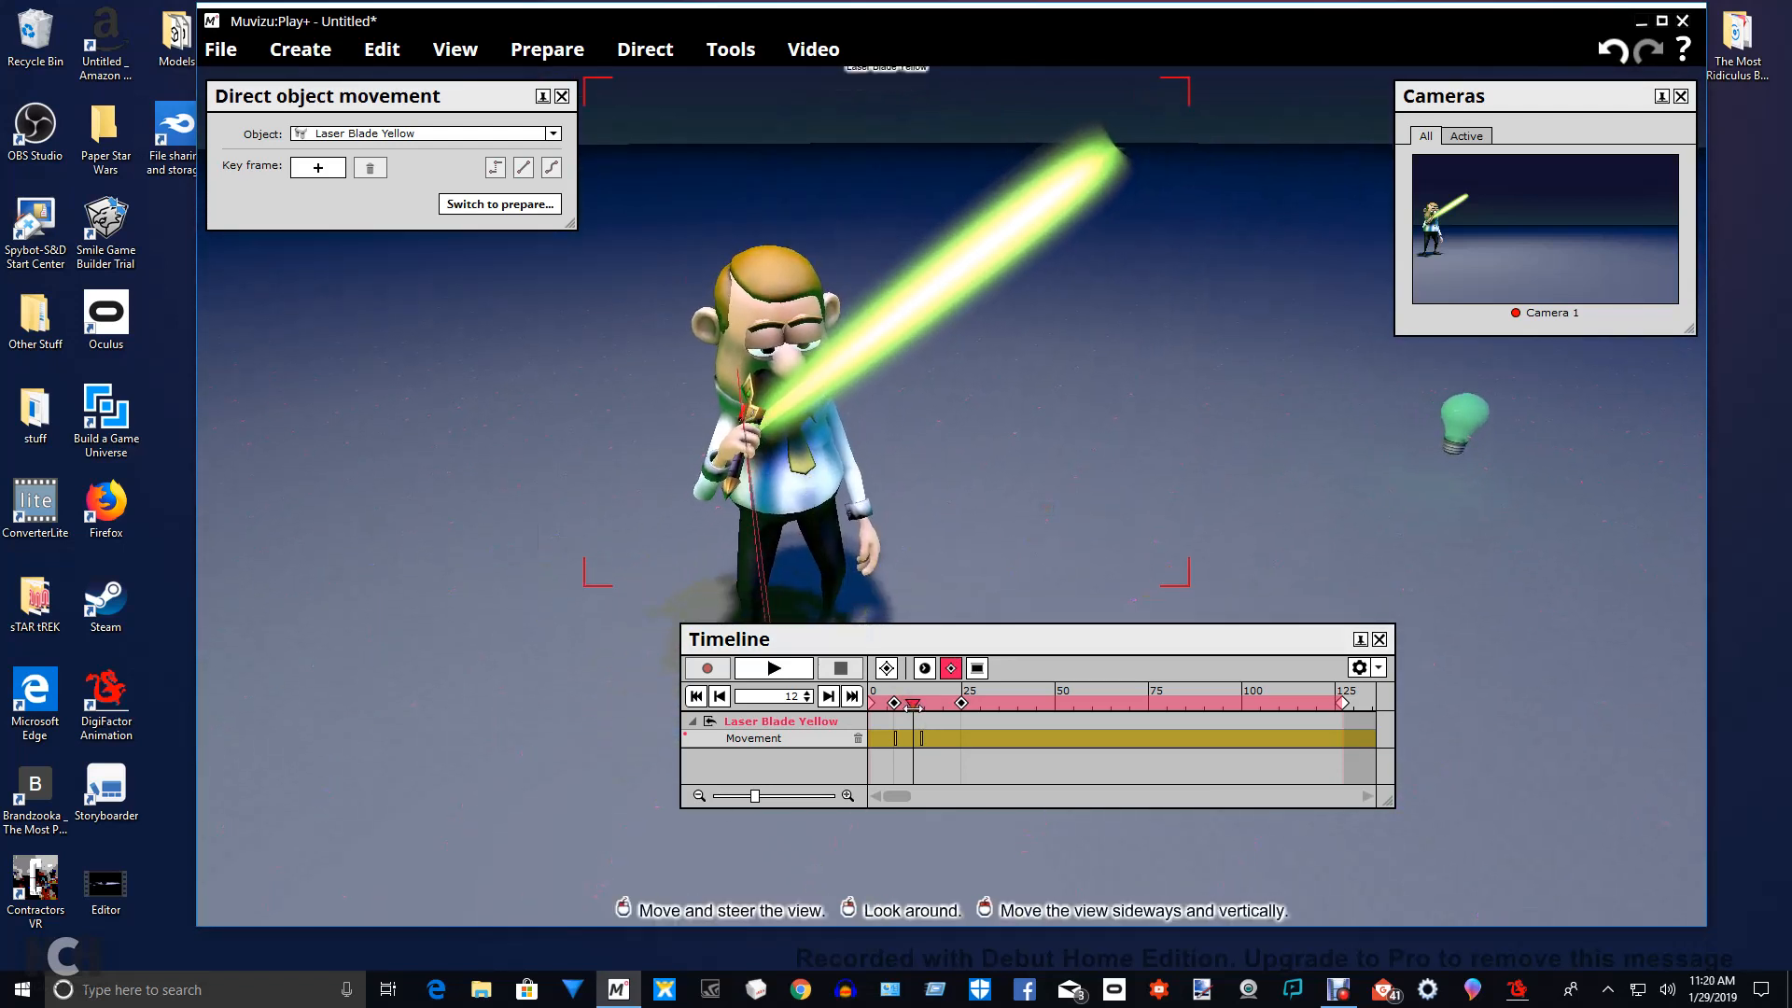
{"action": "left_click_drag", "start_coordinate": [913, 706], "coordinate": [914, 703]}
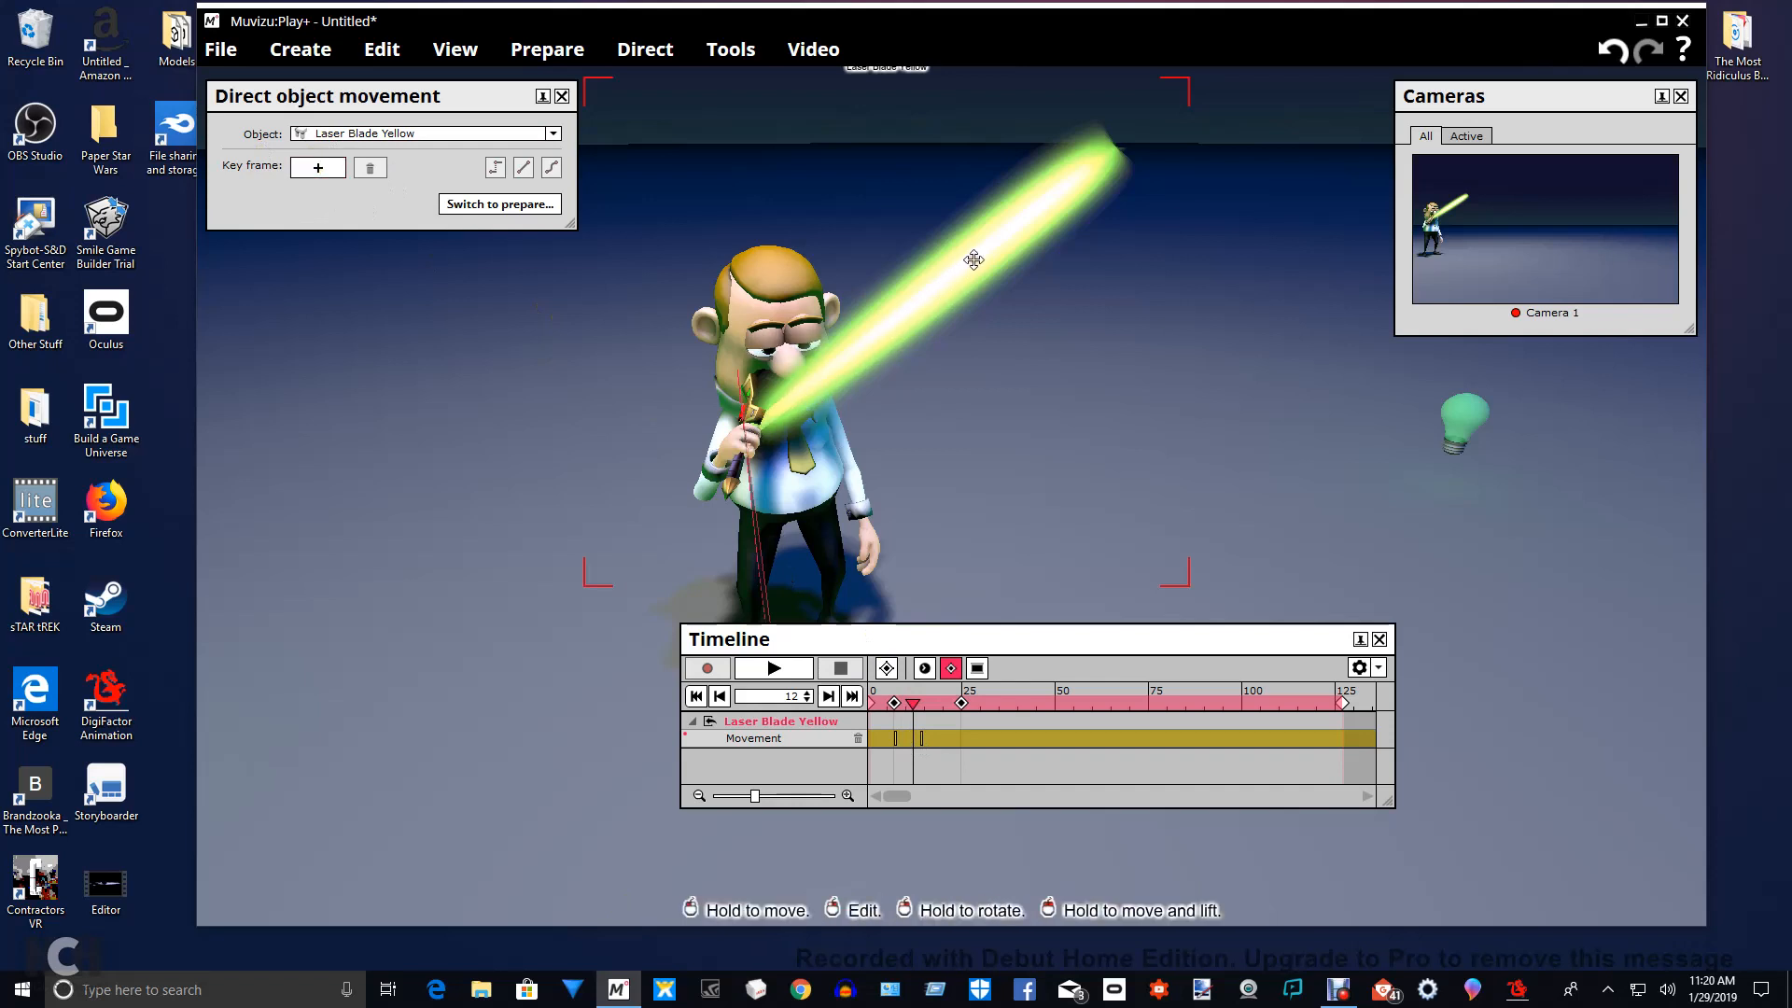
{"action": "left_click", "coordinate": [332, 170]}
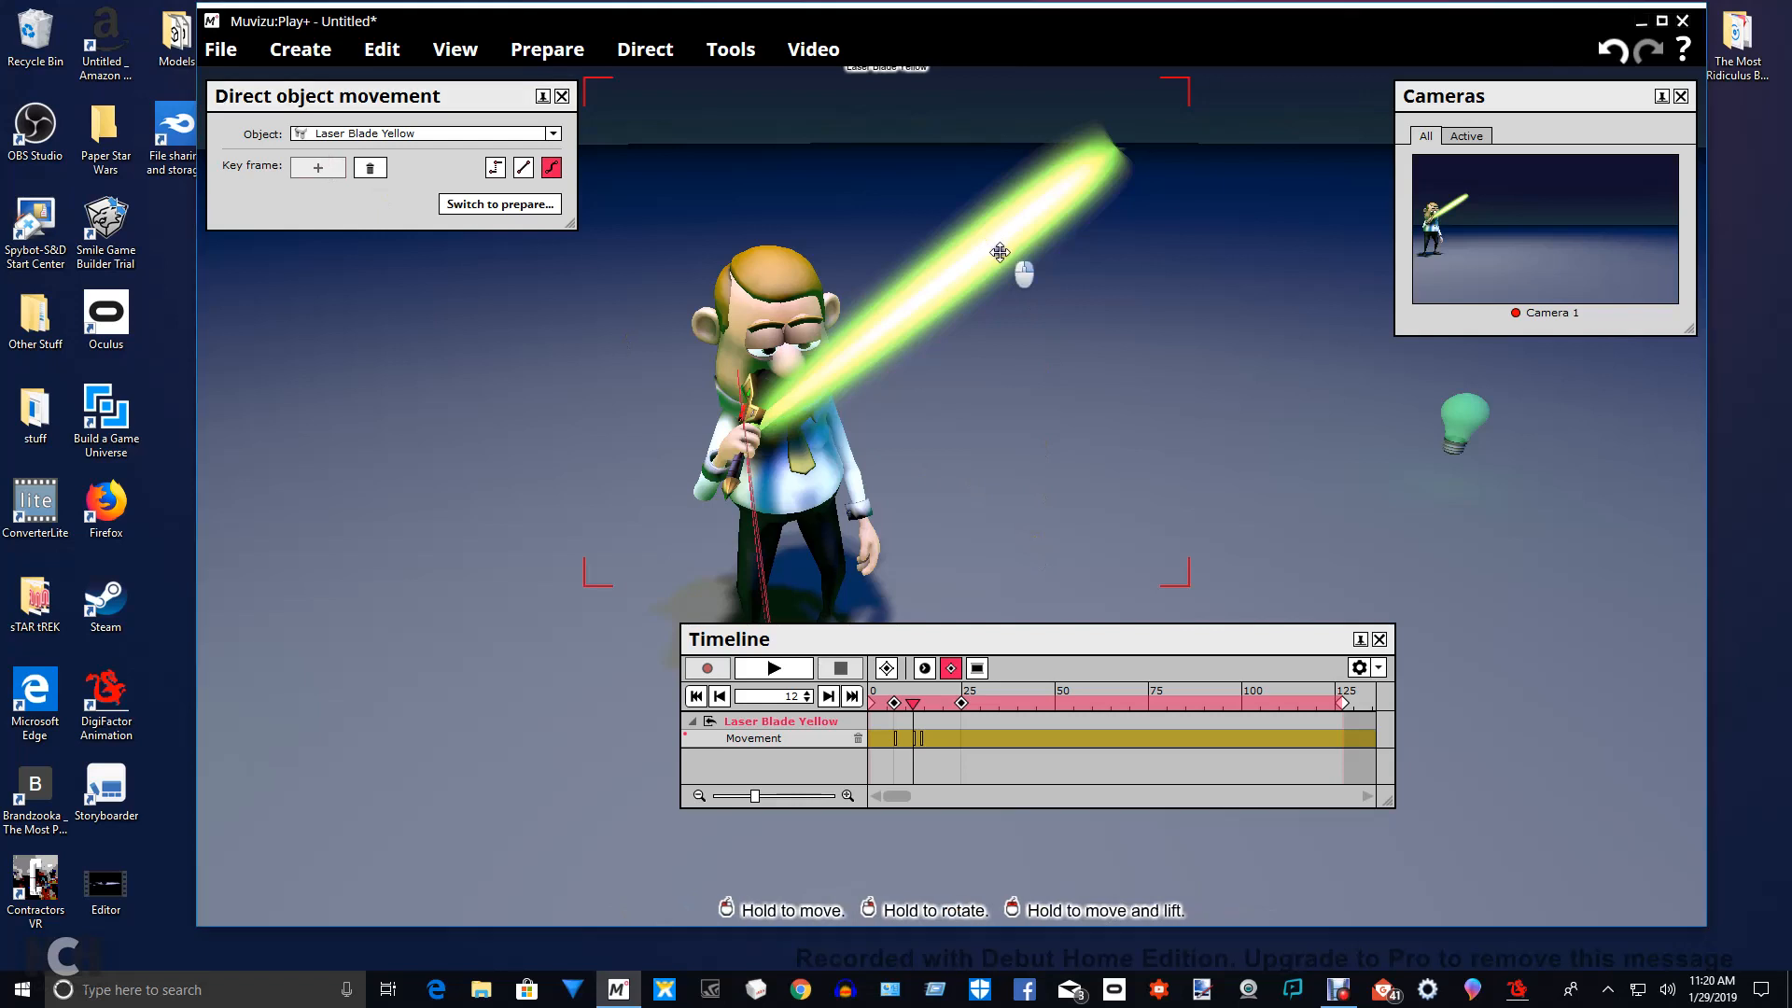
Rotate the yellow laser blade more upright at frame 12 so it lines up with the hilt, checking from the side.
{"action": "right_click_drag", "start_coordinate": [994, 241], "coordinate": [999, 250]}
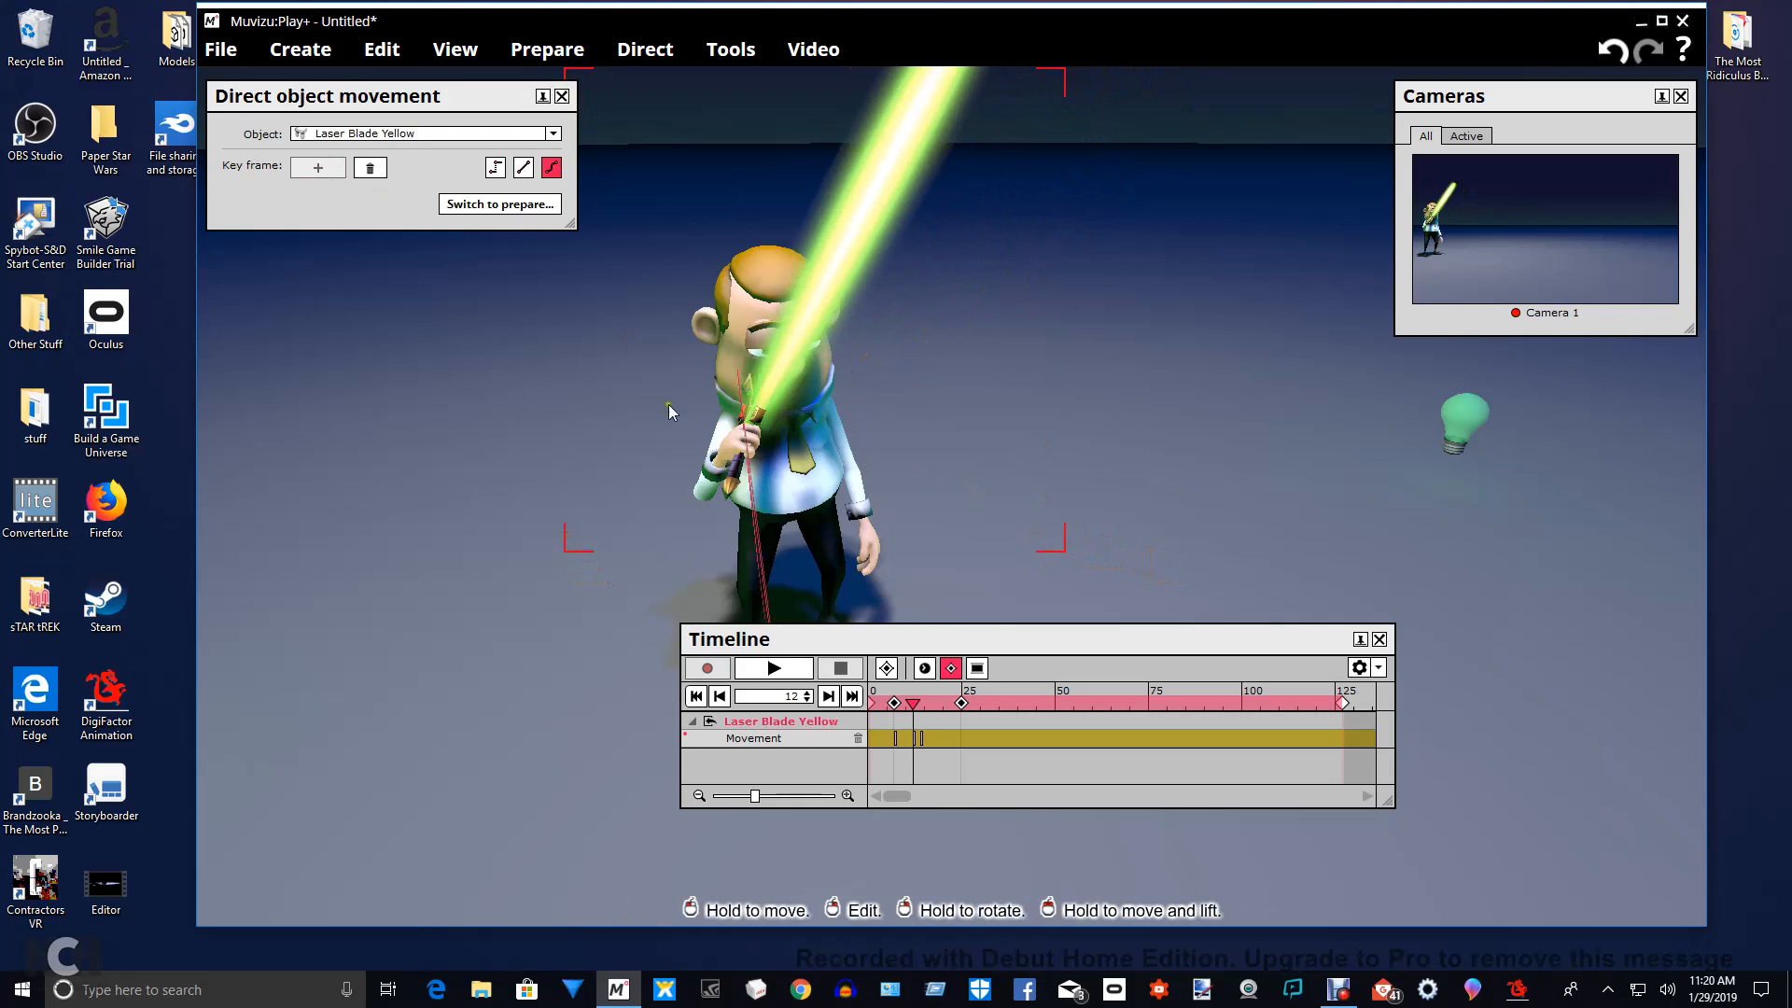
{"action": "left_click_drag", "start_coordinate": [1071, 440], "coordinate": [1072, 446]}
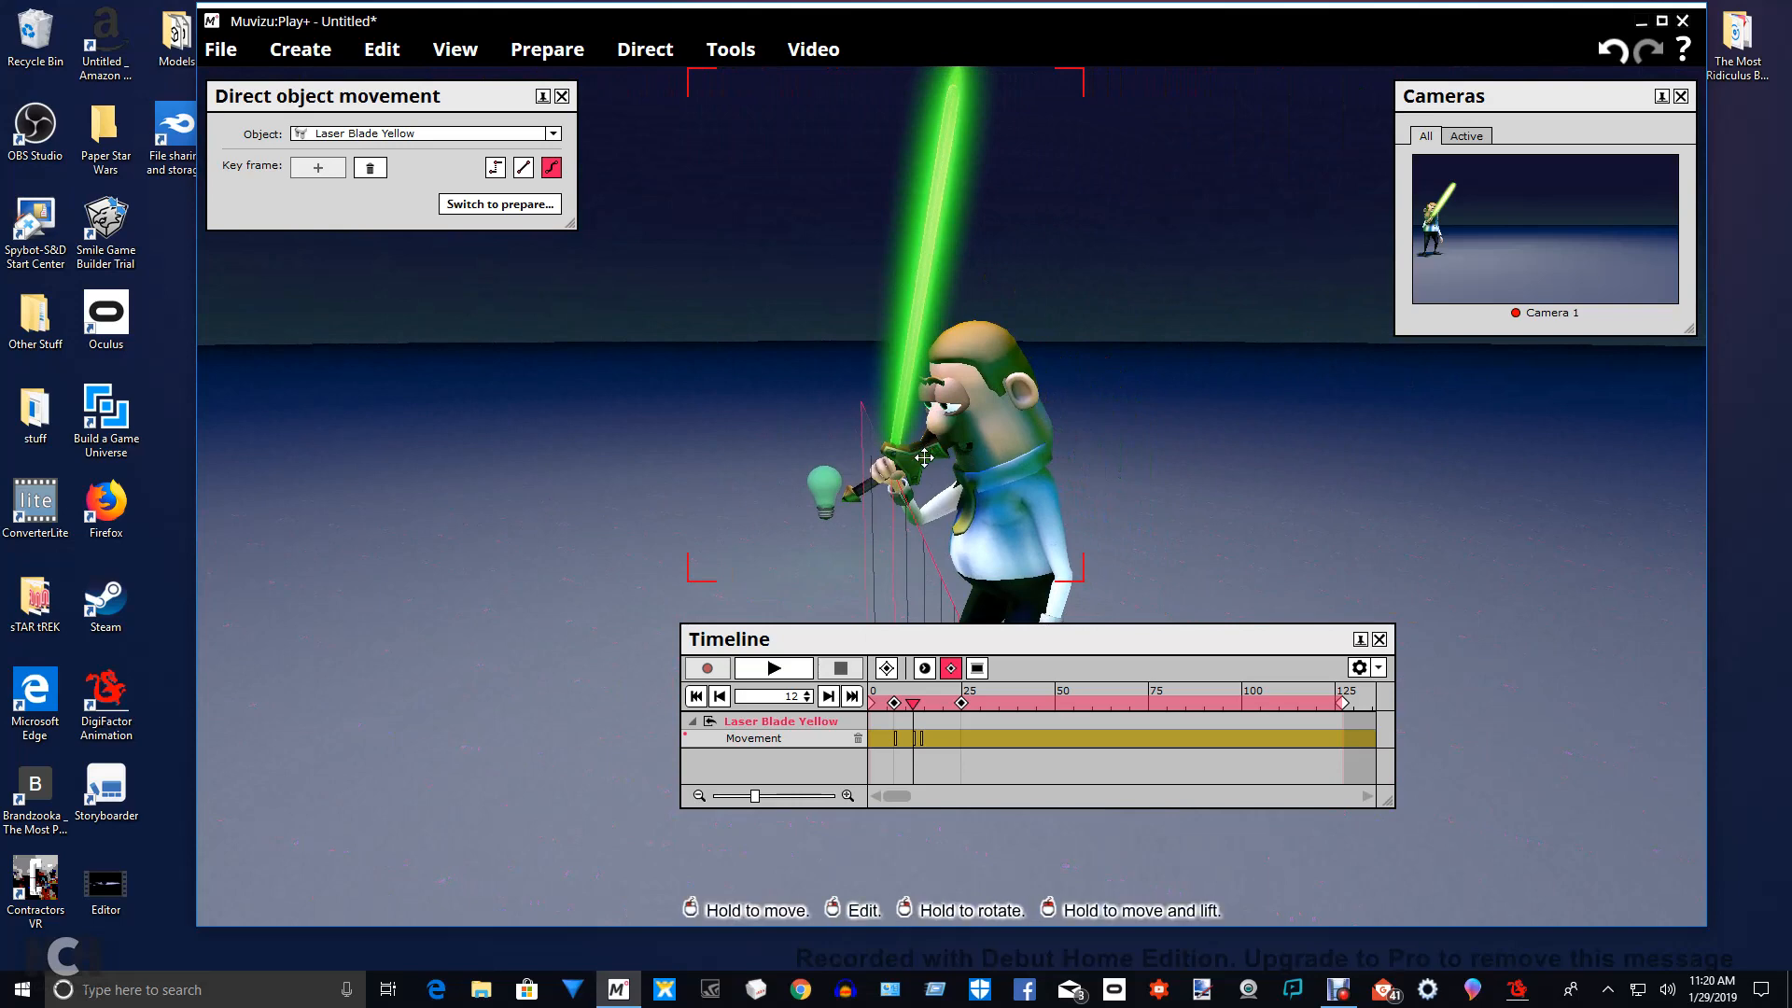
{"action": "mouse_move", "coordinate": [1277, 504]}
{"action": "left_mouse_down"}
{"action": "mouse_move", "coordinate": [1295, 497]}
{"action": "mouse_move", "coordinate": [1268, 485]}
{"action": "mouse_move", "coordinate": [1307, 496]}
{"action": "mouse_move", "coordinate": [1290, 492]}
{"action": "left_mouse_up"}
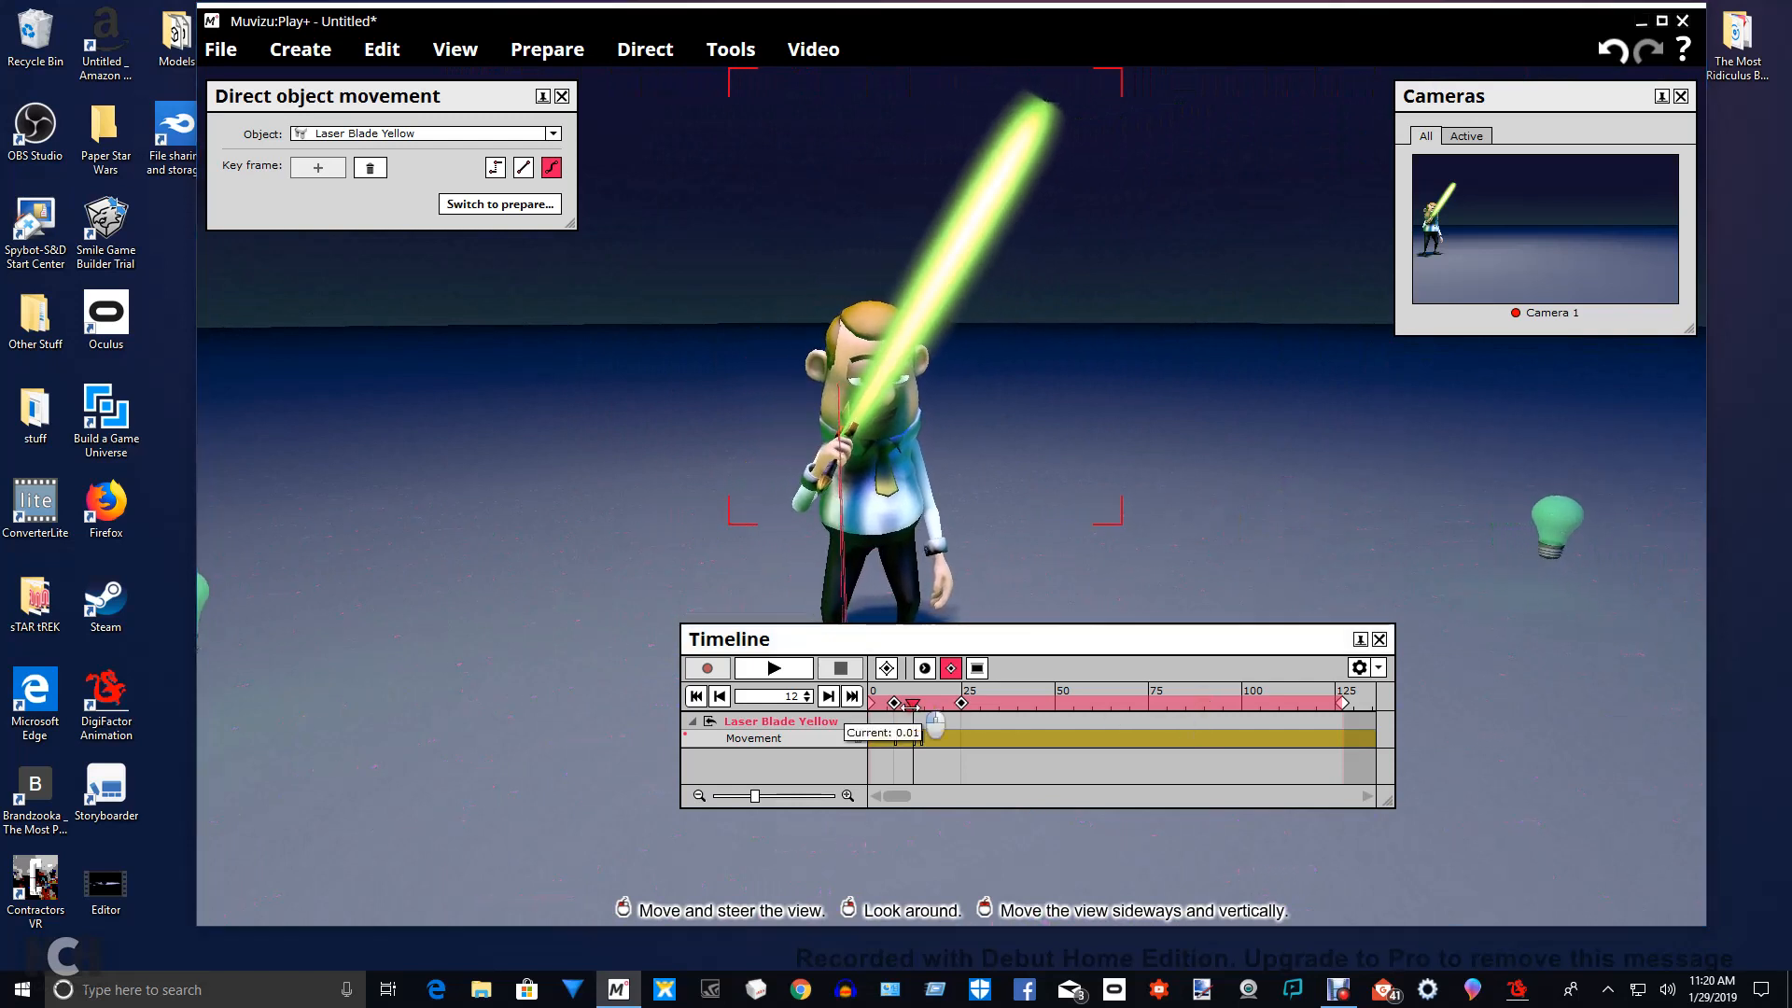
Reposition the timeline lower, scrub through the hilt's swing and add a movement key frame for the yellow laser blade at frame 25.
{"action": "left_click_drag", "start_coordinate": [911, 703], "coordinate": [898, 700]}
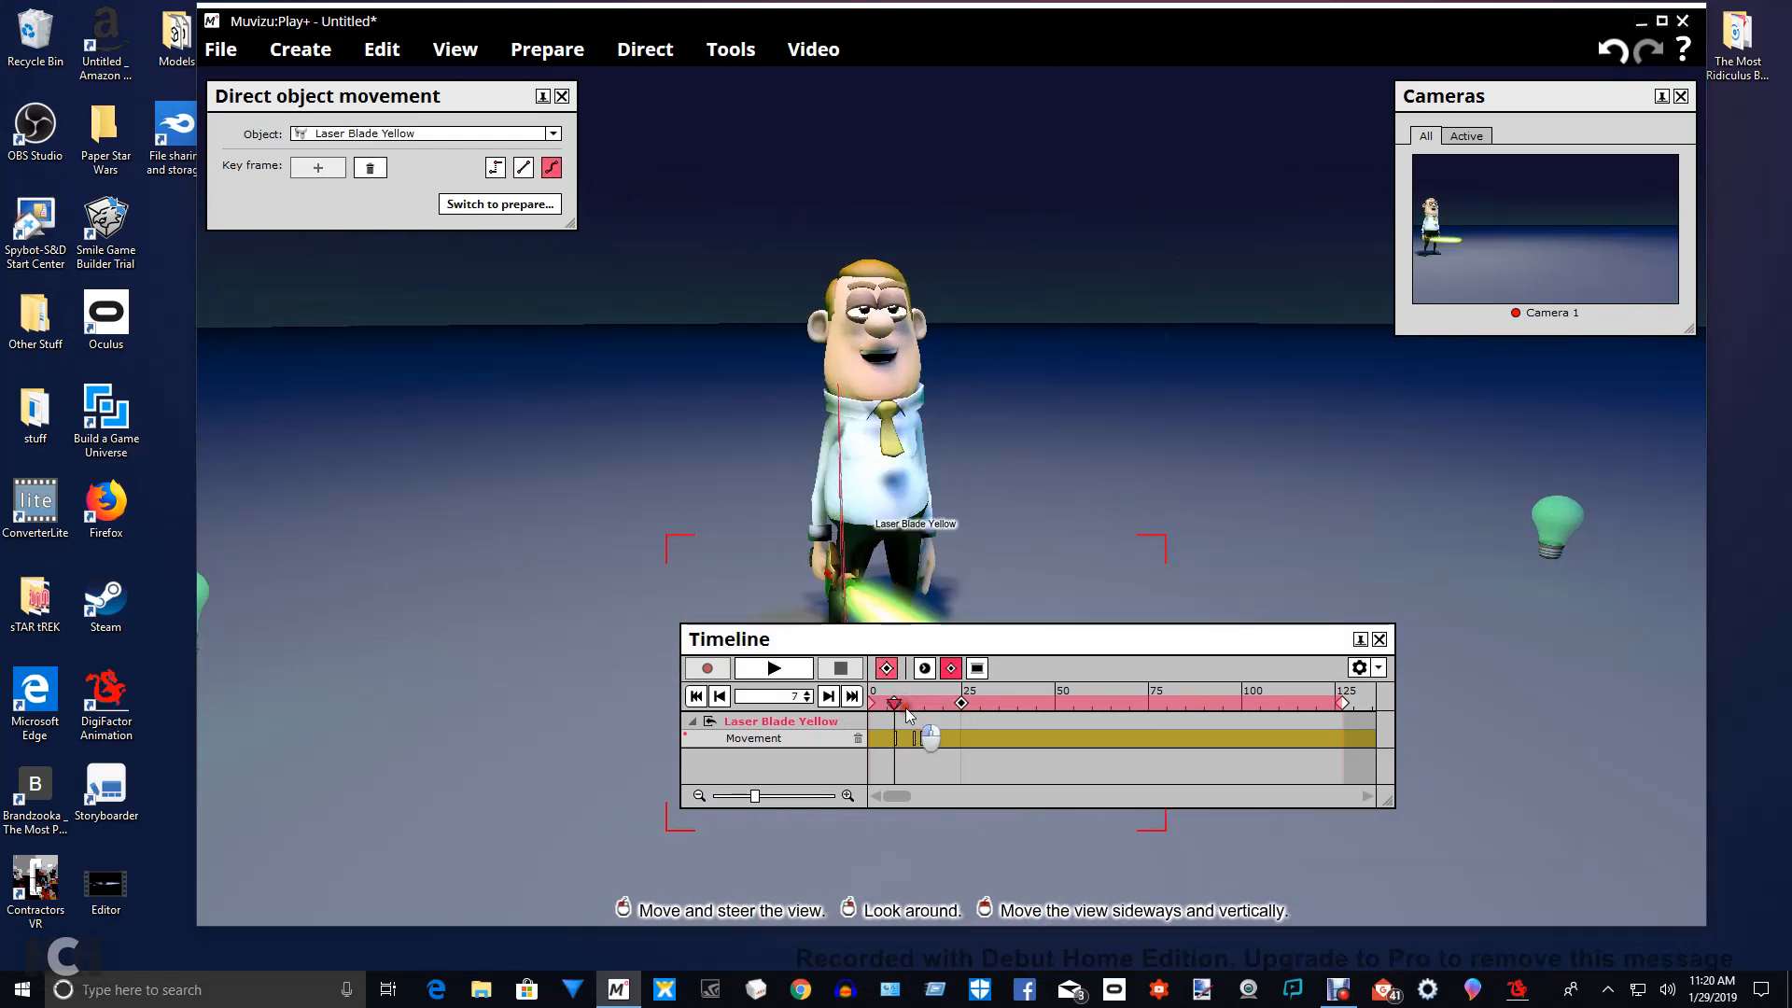
{"action": "mouse_move", "coordinate": [910, 707]}
{"action": "left_mouse_down"}
{"action": "mouse_move", "coordinate": [929, 707]}
{"action": "mouse_move", "coordinate": [910, 706]}
{"action": "left_mouse_up"}
{"action": "left_click_drag", "start_coordinate": [980, 721], "coordinate": [1002, 683]}
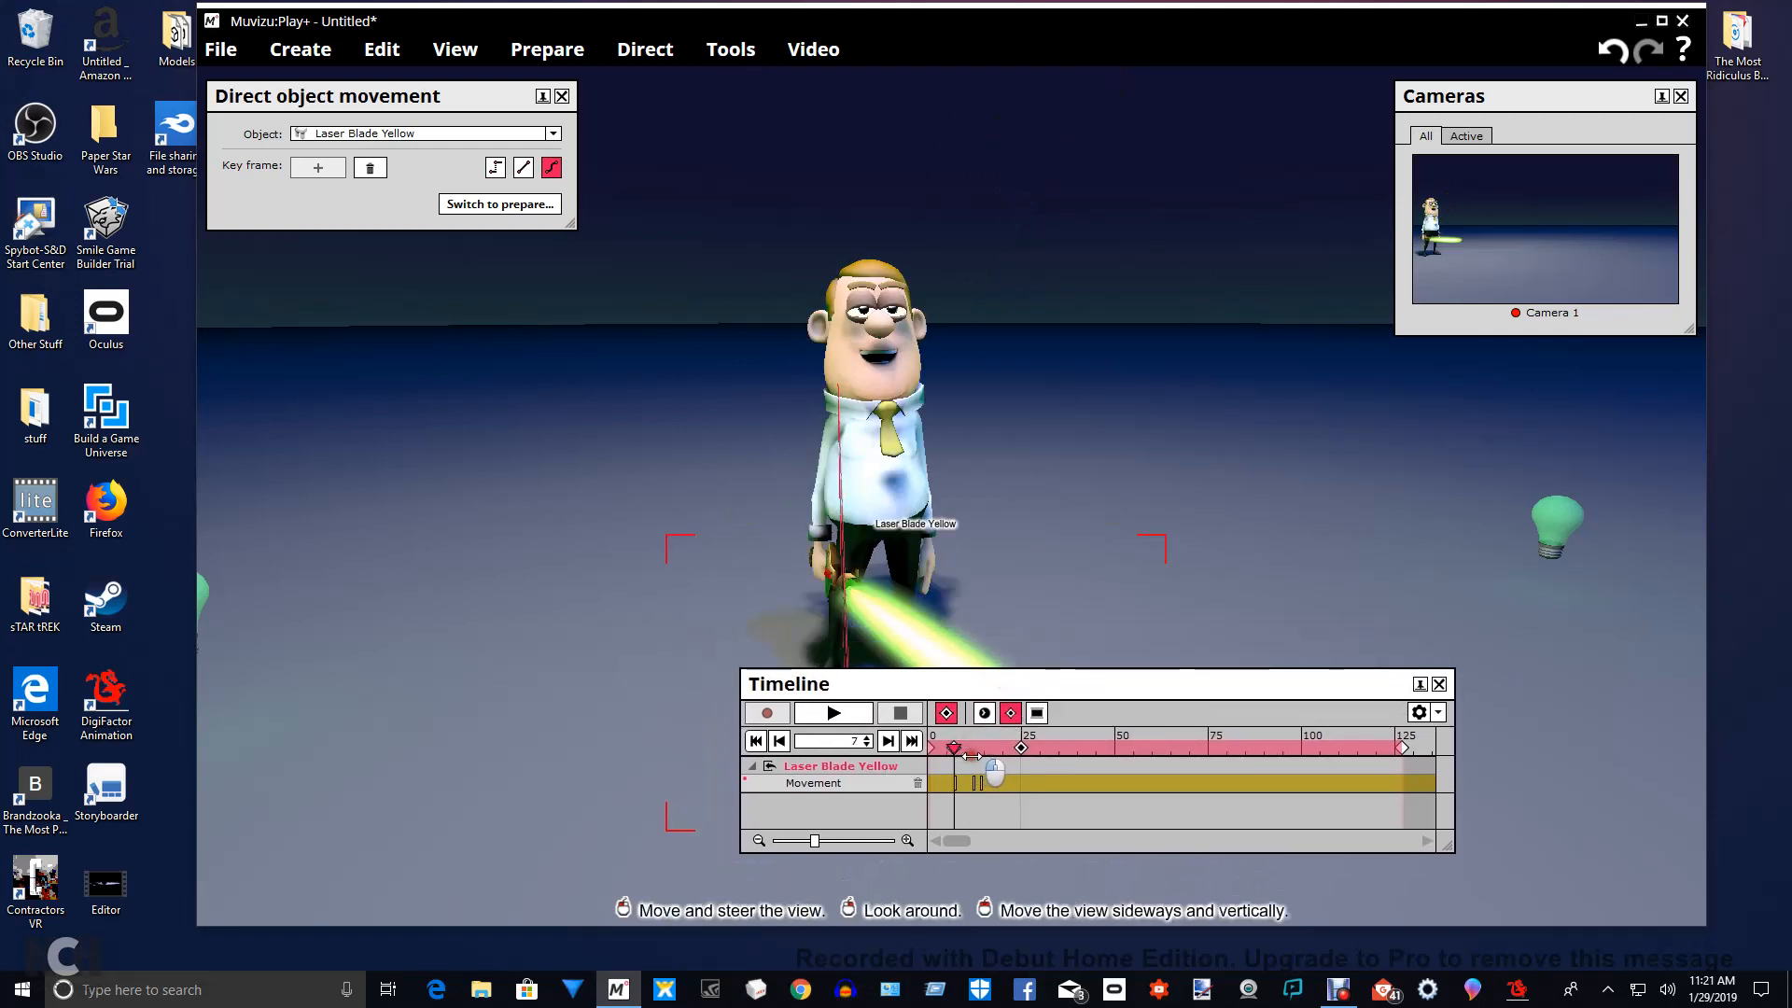
{"action": "left_click", "coordinate": [972, 749]}
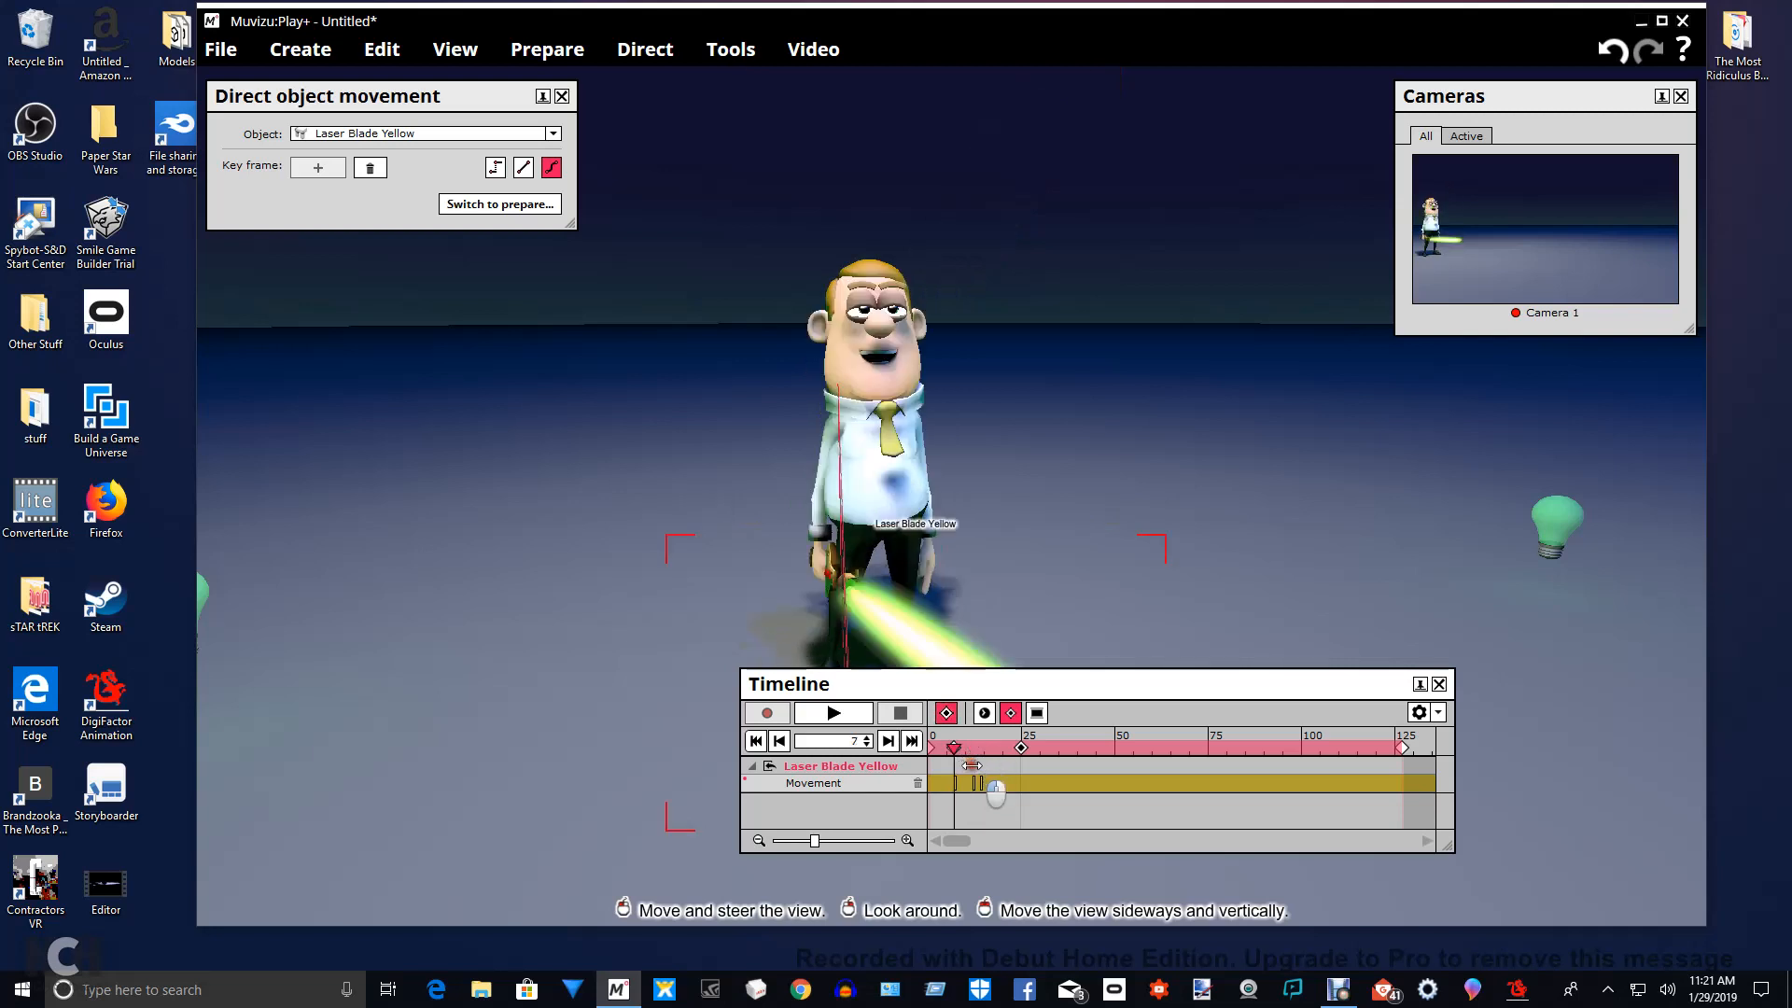
{"action": "left_click_drag", "start_coordinate": [973, 761], "coordinate": [981, 766]}
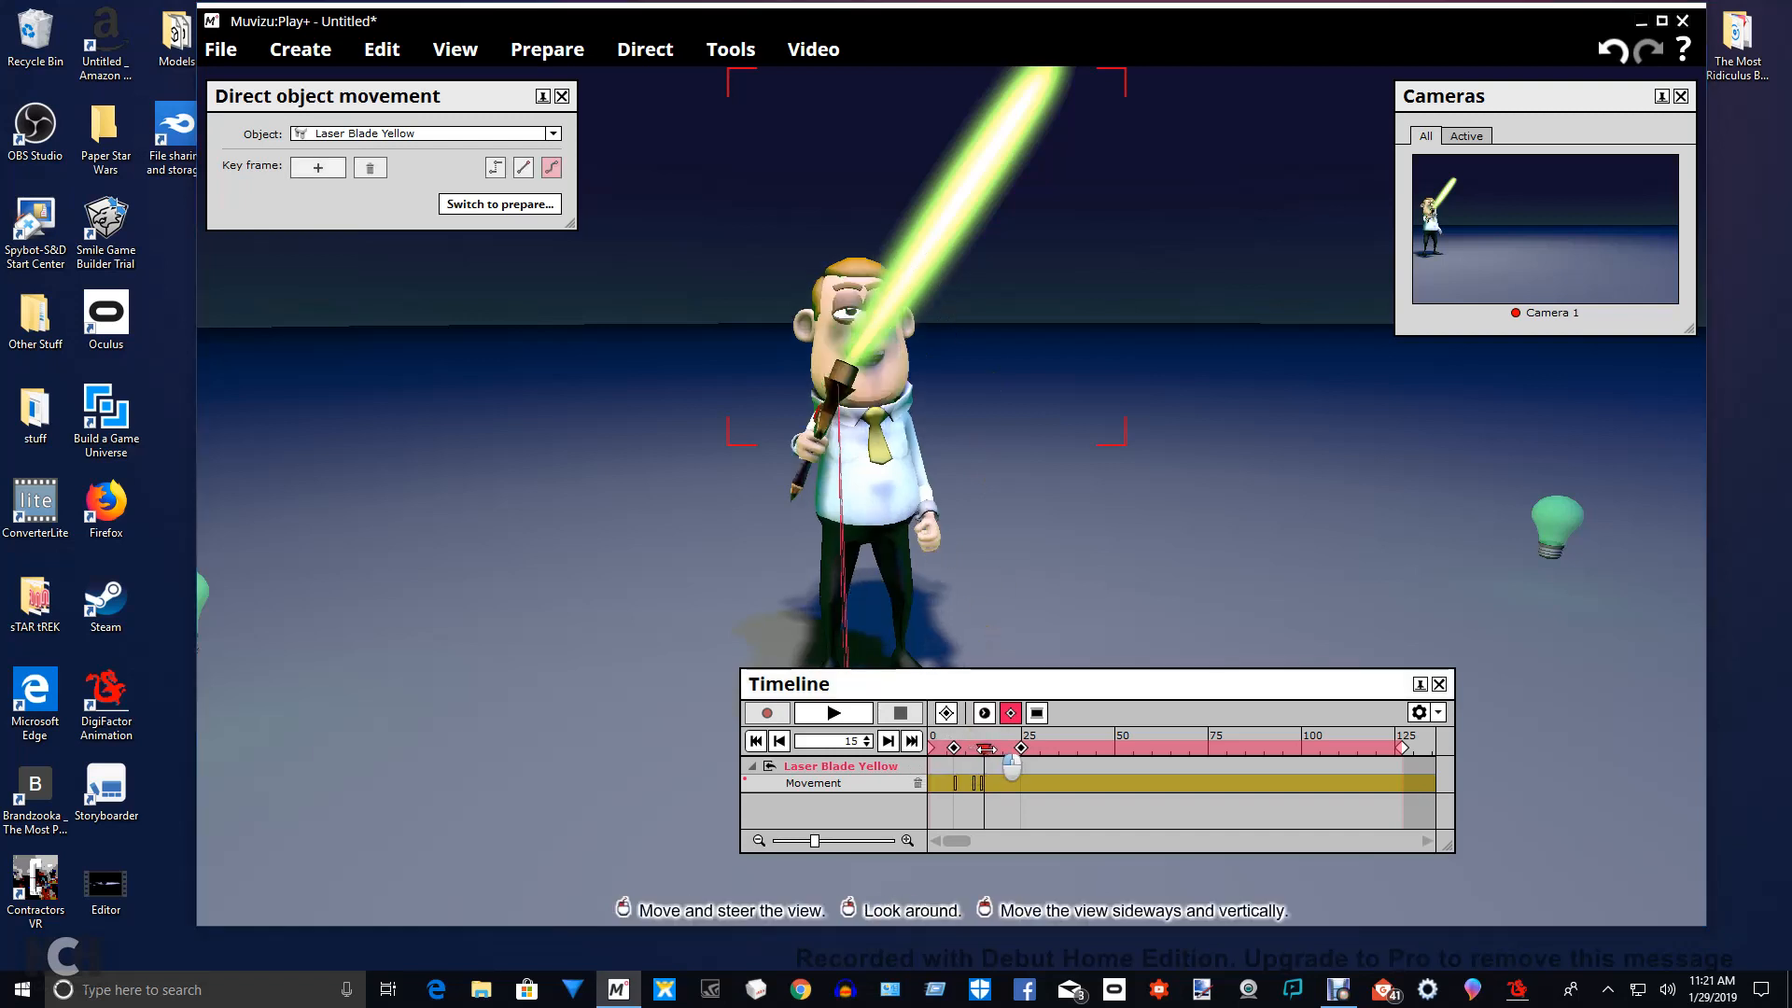
{"action": "left_click_drag", "start_coordinate": [980, 749], "coordinate": [1000, 749]}
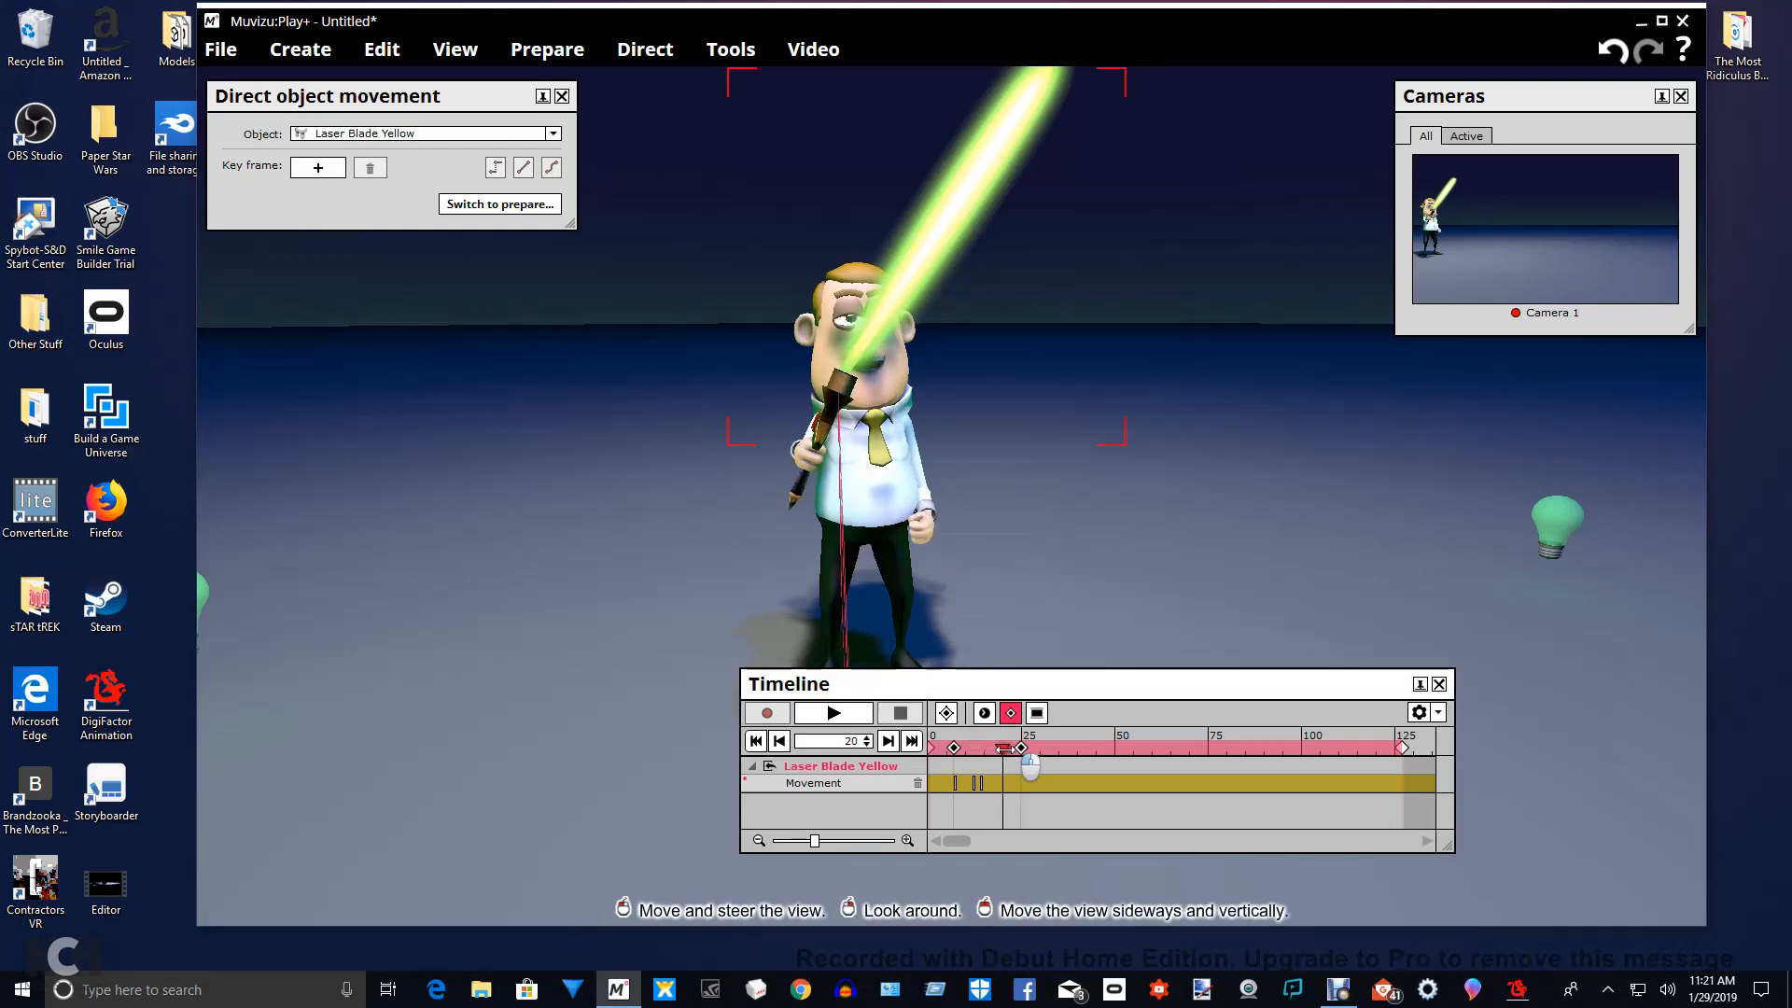
{"action": "left_click", "coordinate": [320, 170]}
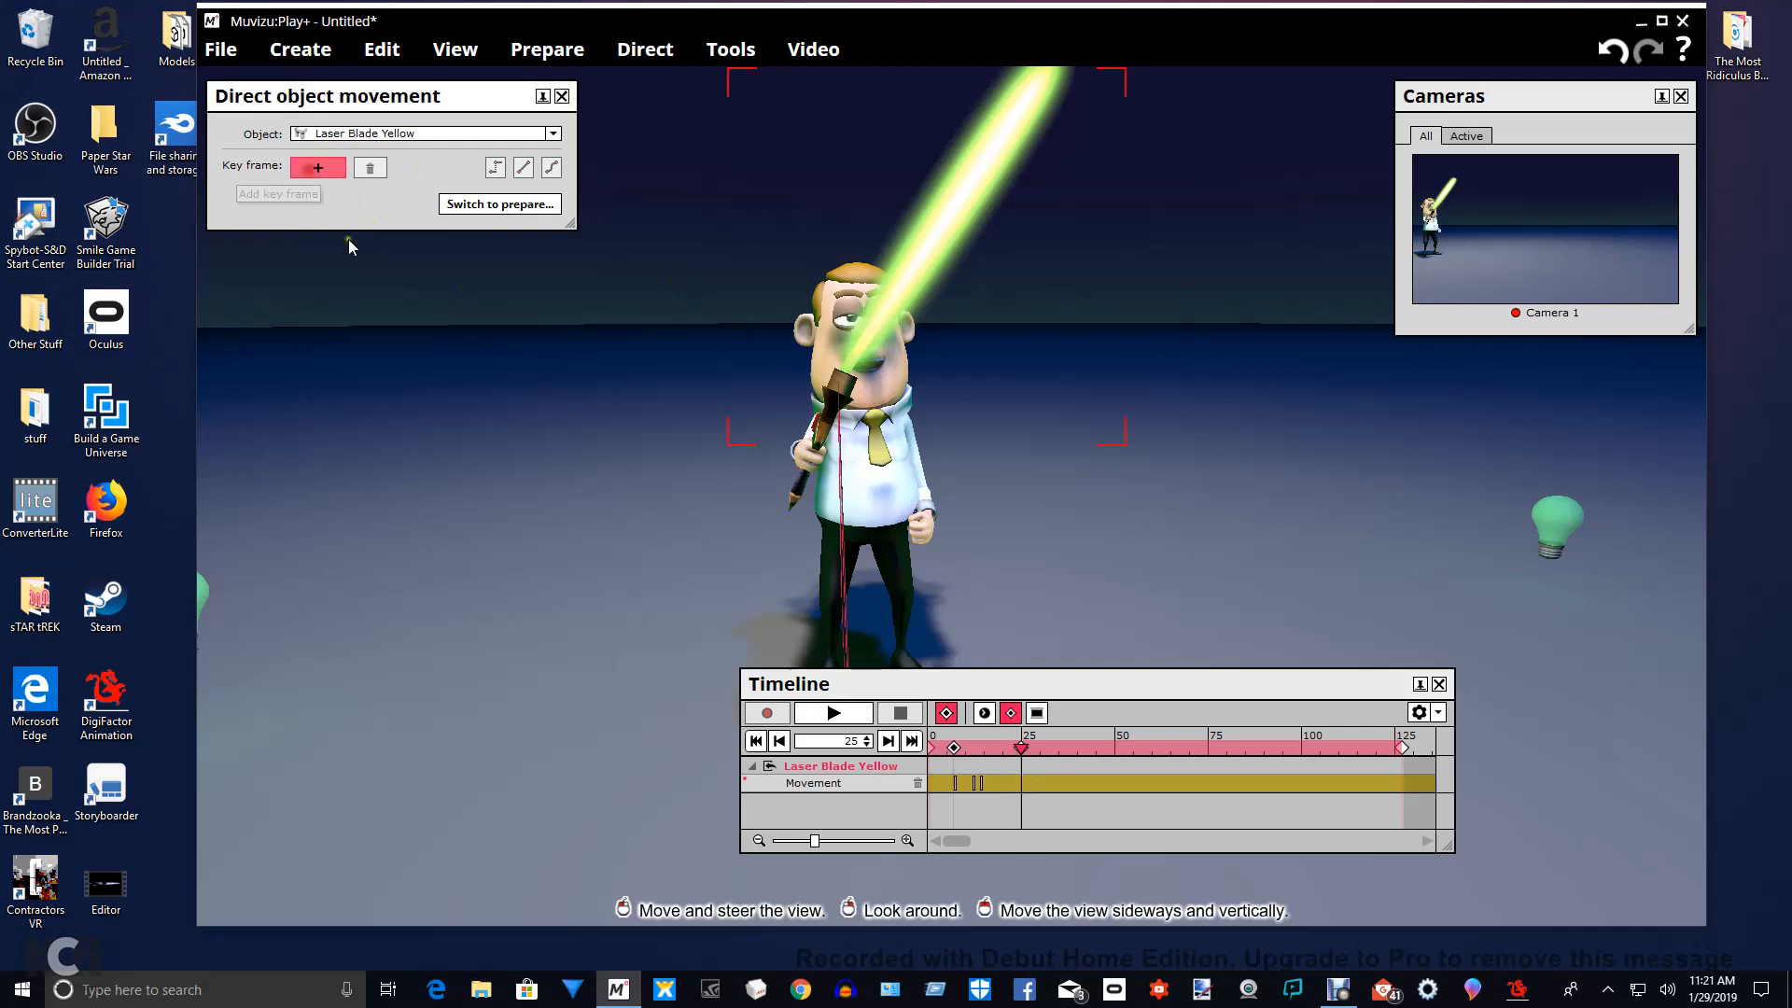
Shift the yellow laser blade onto the end of the hilt at frame 25, checking from the side and front.
{"action": "mouse_move", "coordinate": [497, 487]}
{"action": "left_mouse_down"}
{"action": "mouse_move", "coordinate": [512, 504]}
{"action": "mouse_move", "coordinate": [495, 506]}
{"action": "left_mouse_up"}
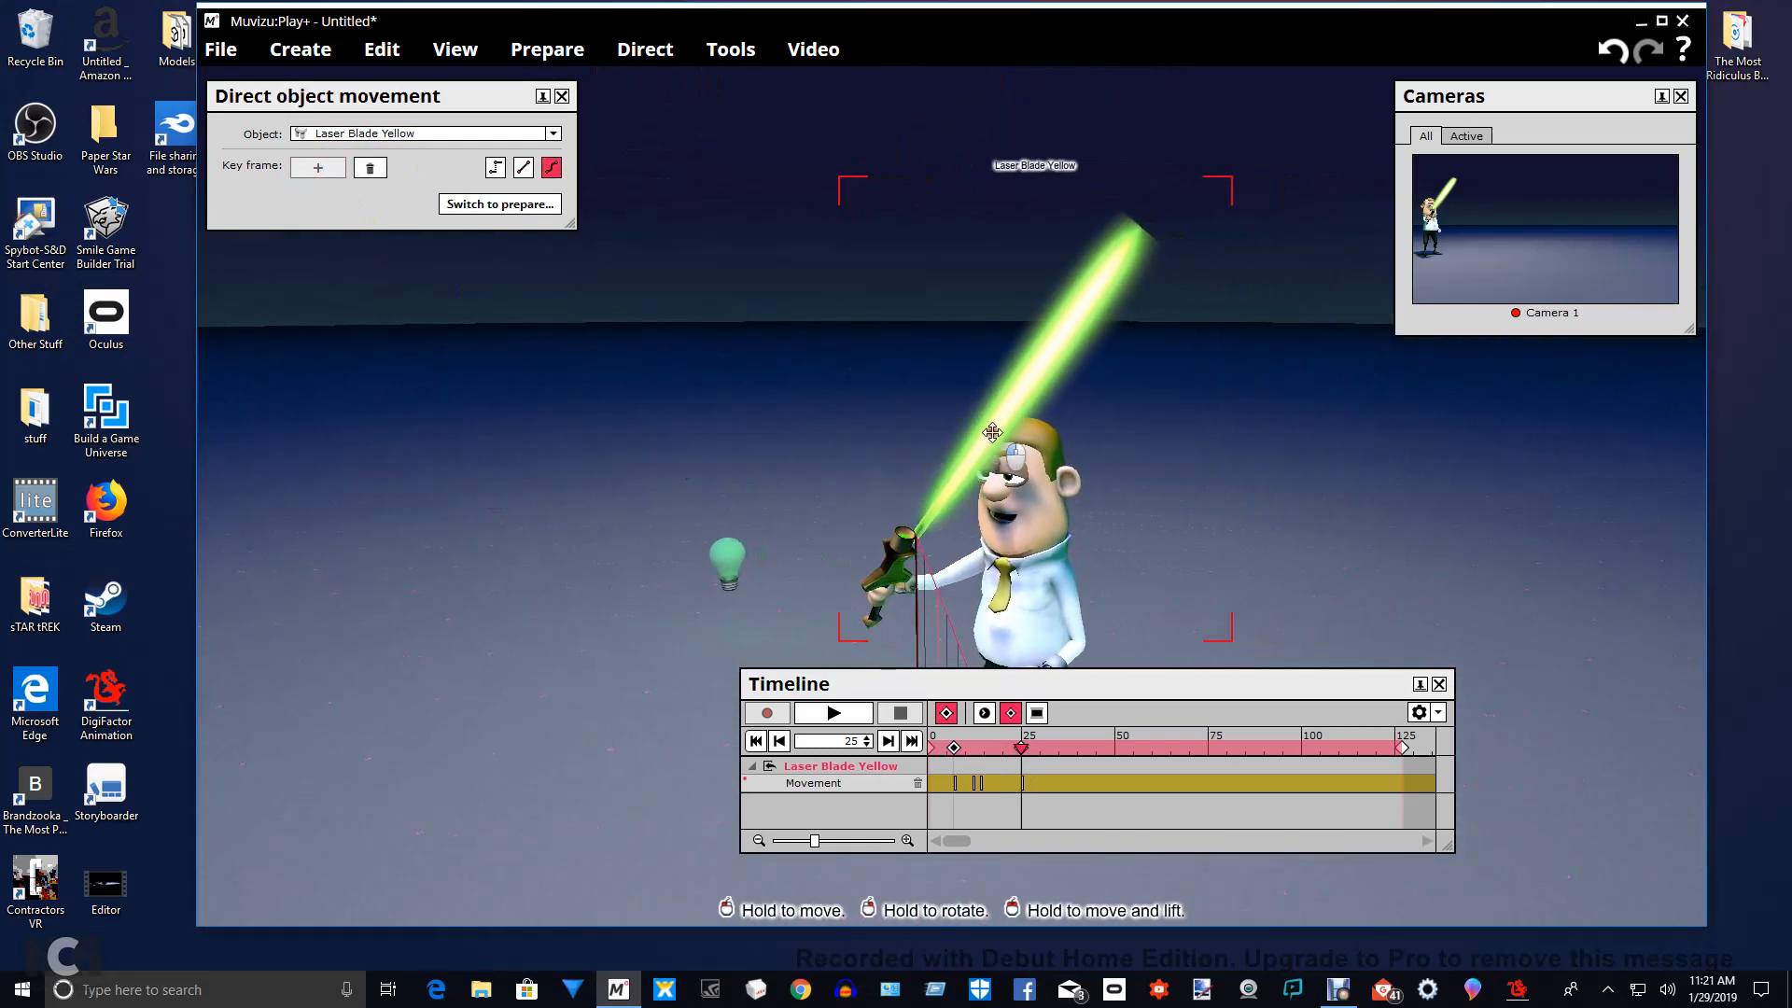
{"action": "left_click_drag", "start_coordinate": [992, 432], "coordinate": [992, 432]}
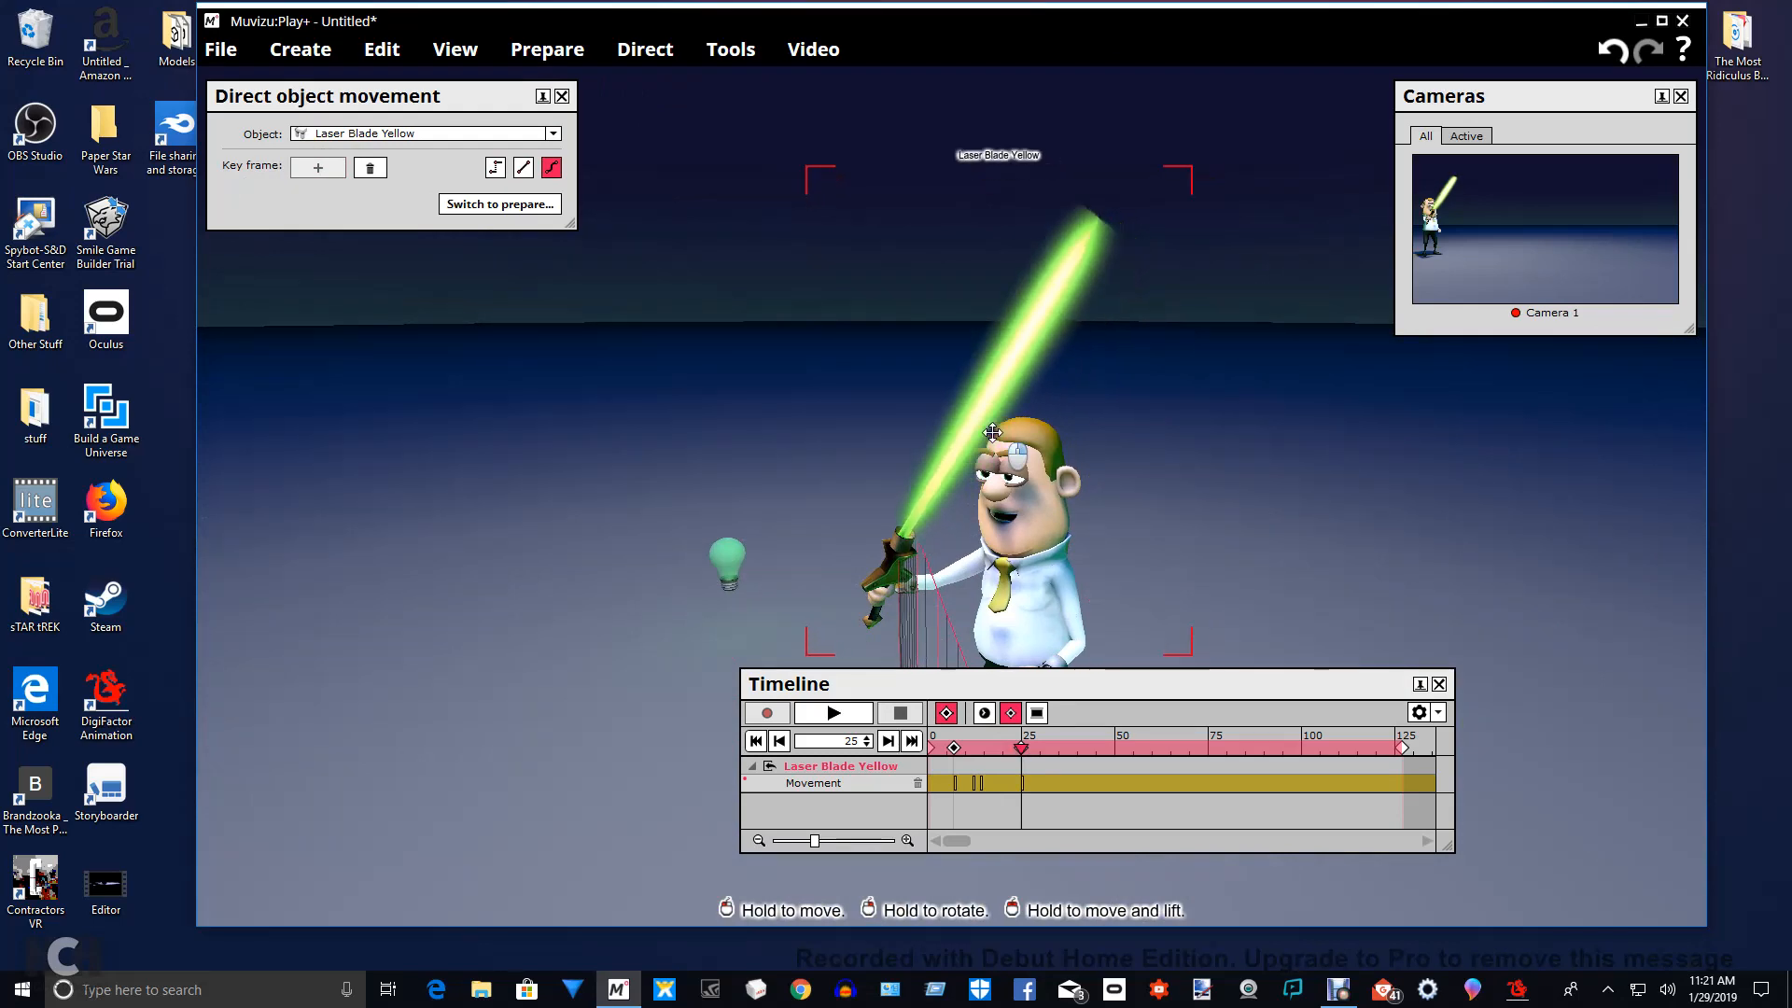
{"action": "left_click_drag", "start_coordinate": [1253, 448], "coordinate": [1267, 452]}
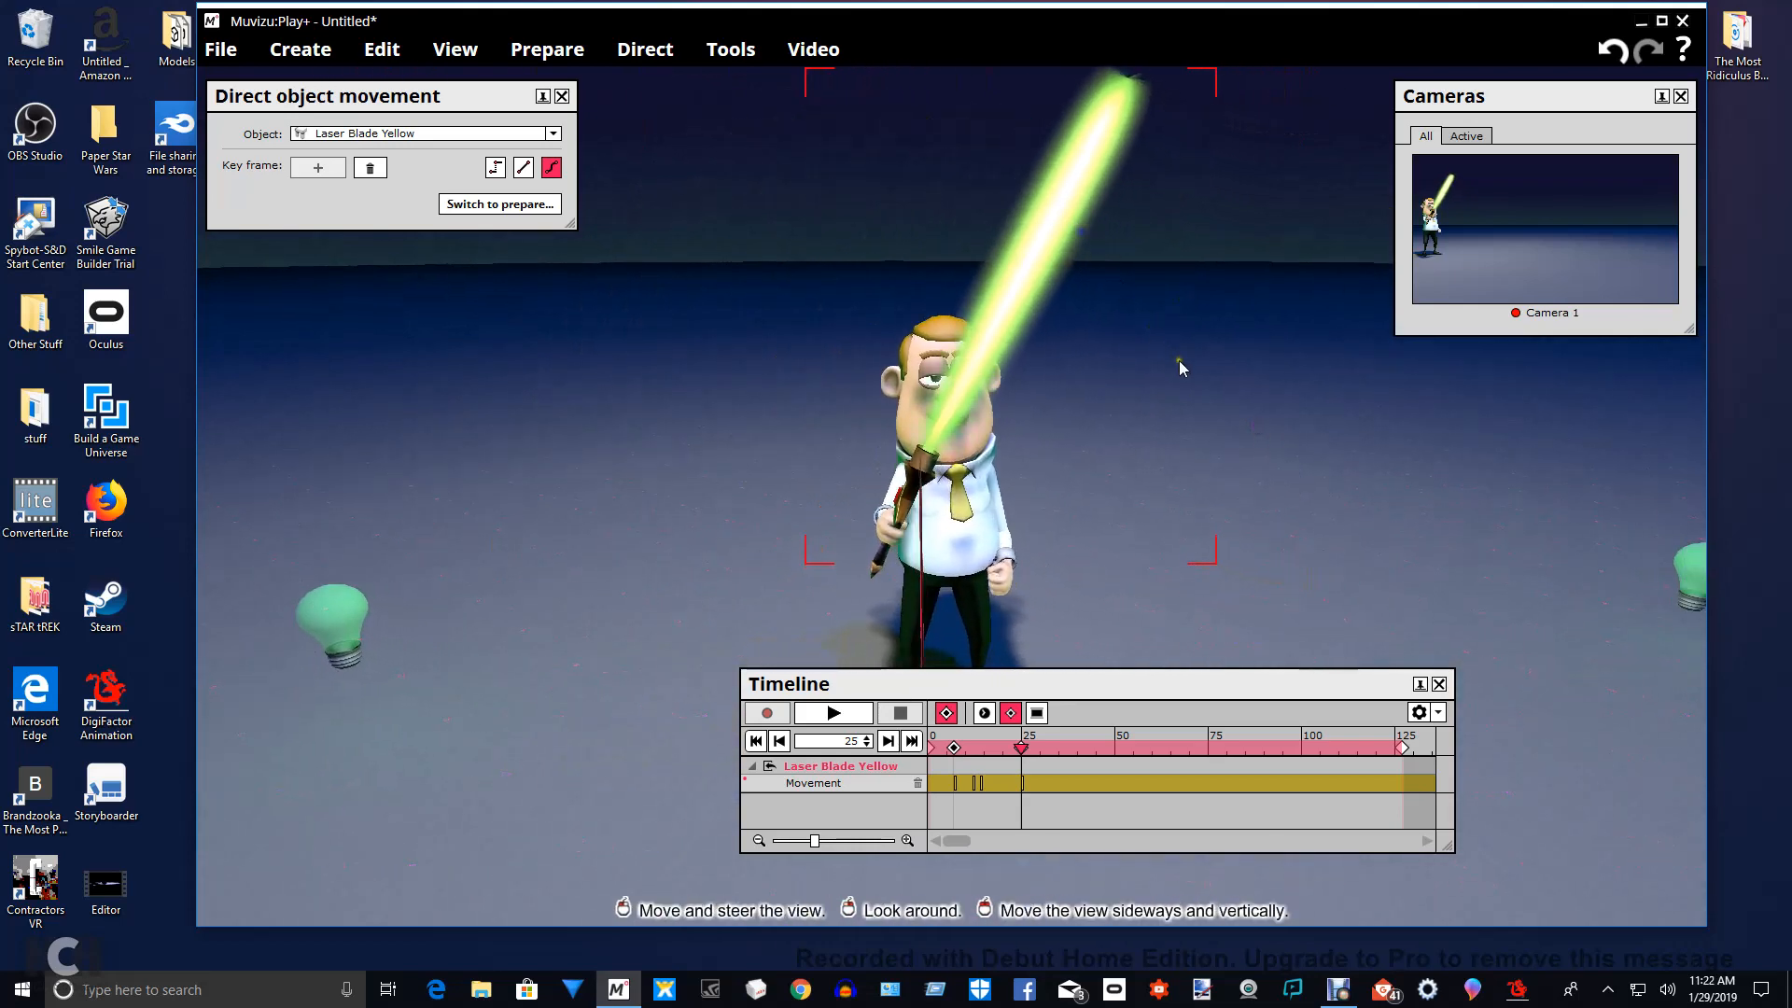
{"action": "left_click_drag", "start_coordinate": [1185, 367], "coordinate": [1188, 379]}
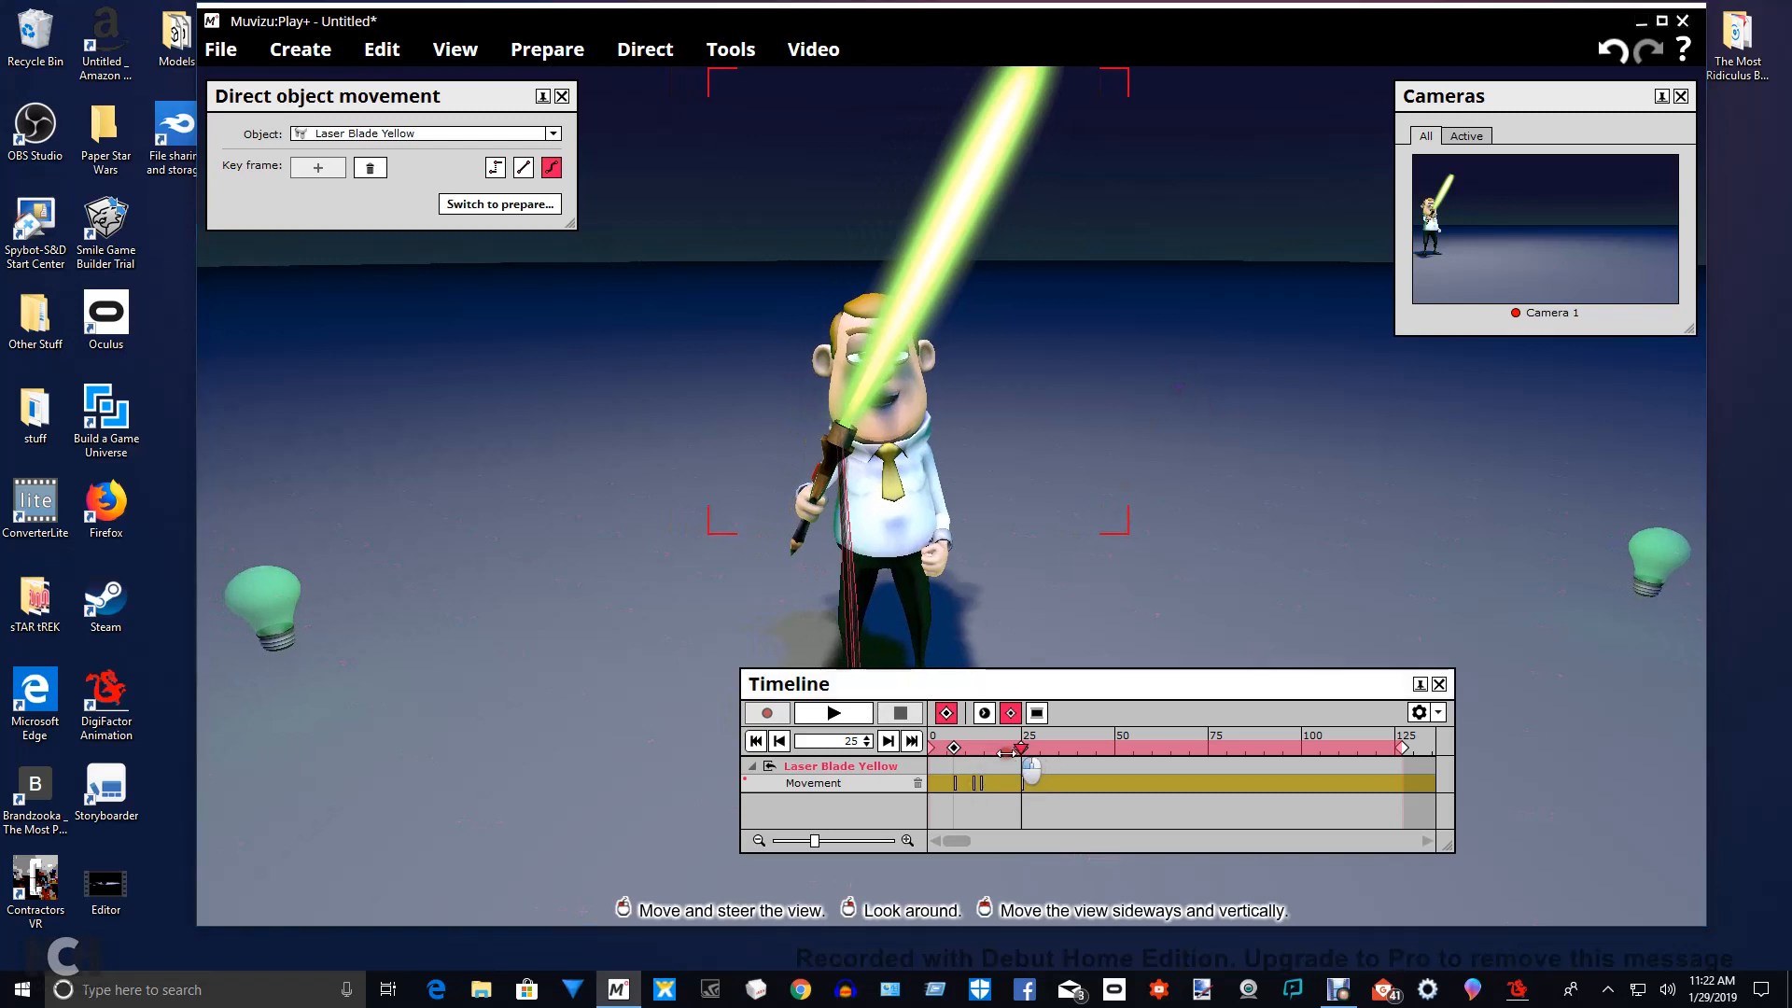
Add a movement key frame at frame 20 and move the yellow laser blade onto the tip of the hilt.
{"action": "left_click", "coordinate": [1005, 749]}
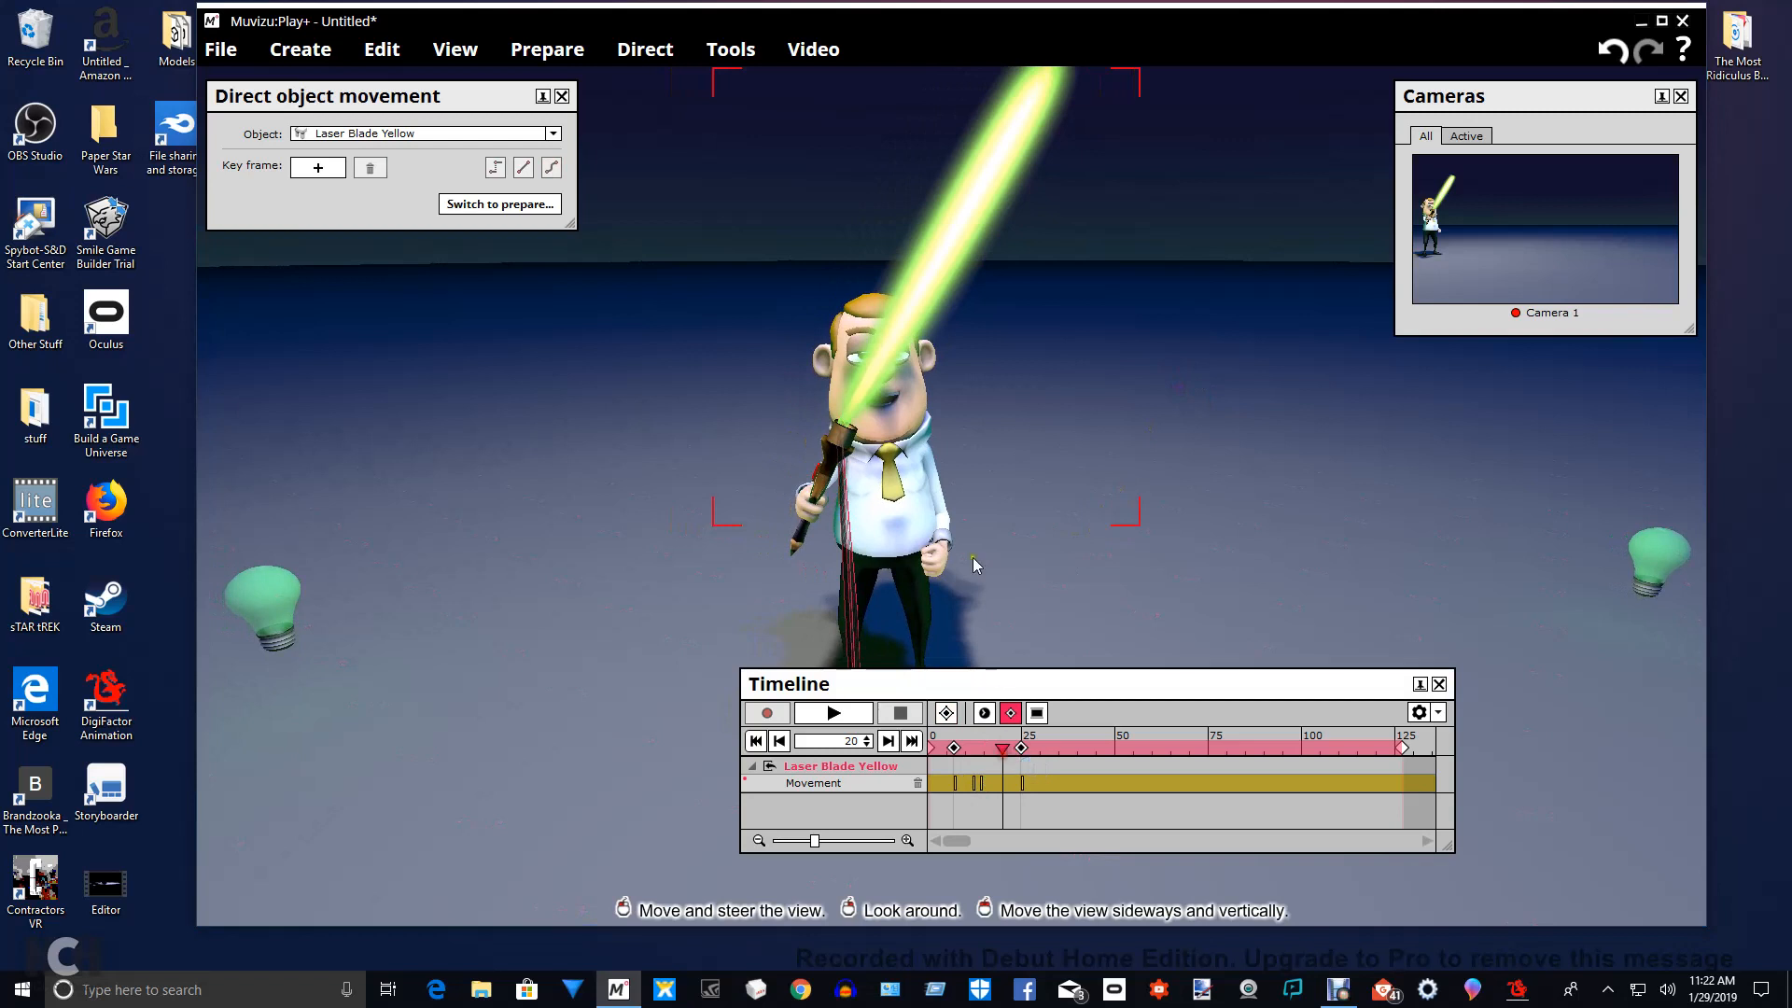
{"action": "left_click", "coordinate": [316, 168]}
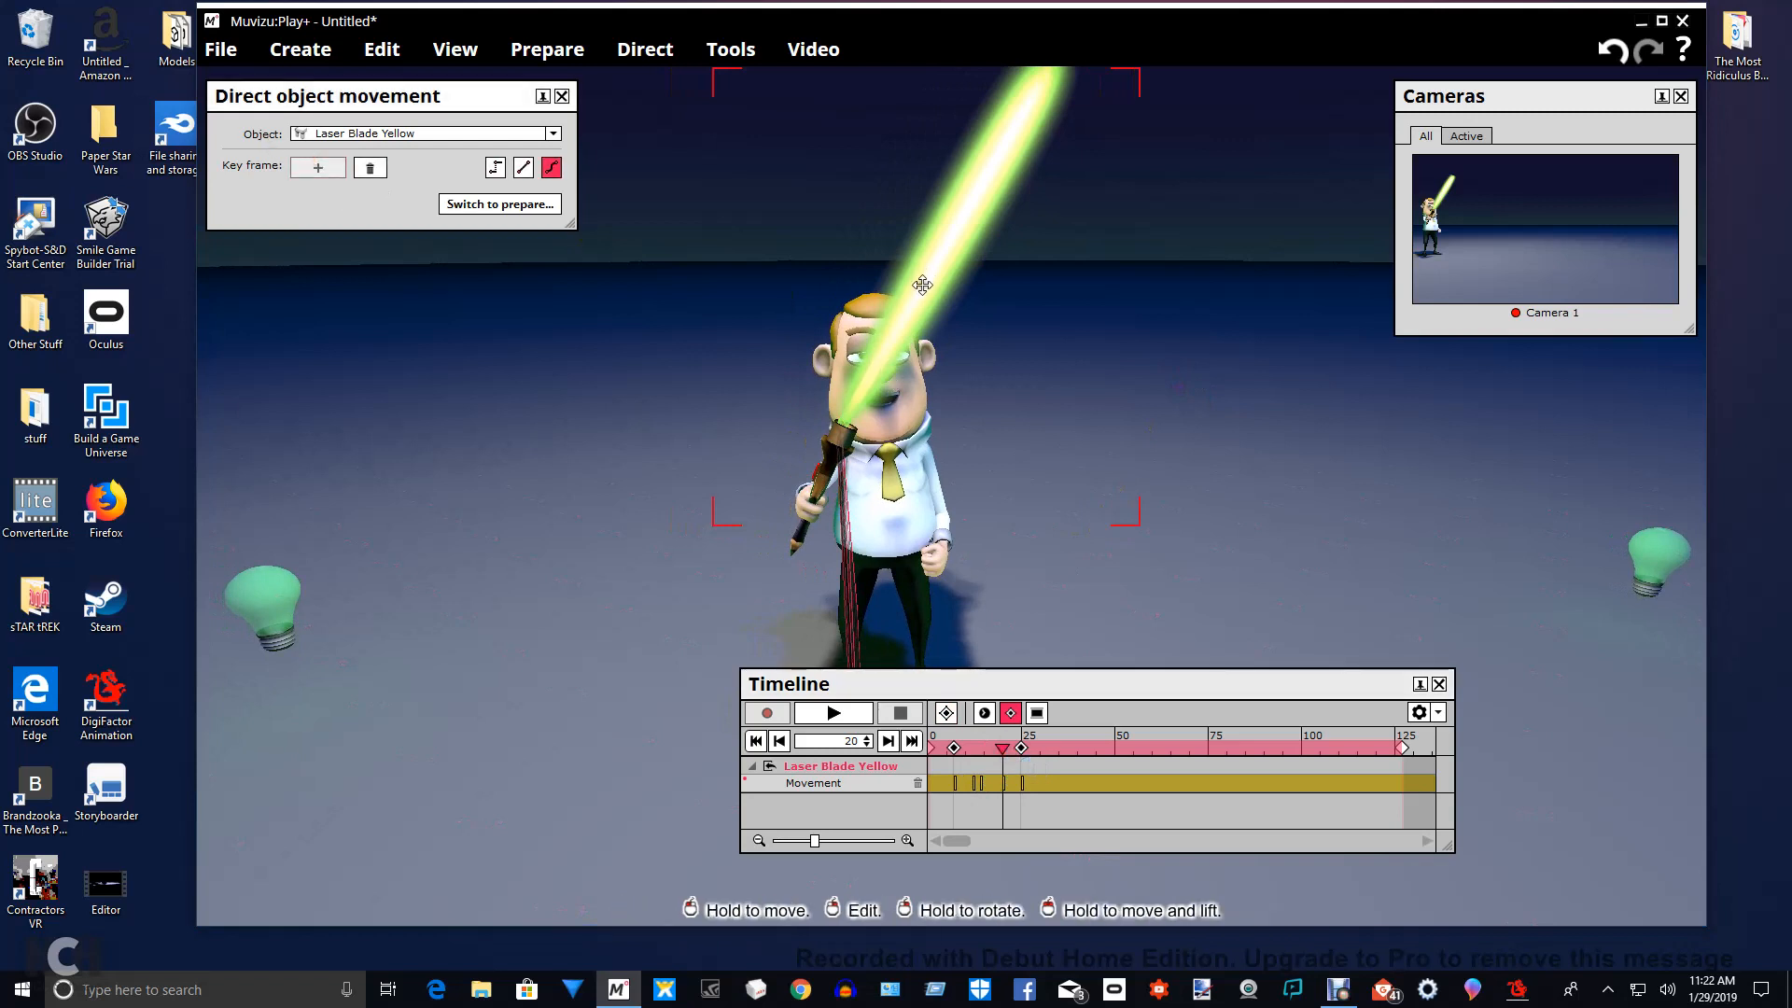
{"action": "right_click_drag", "start_coordinate": [922, 285], "coordinate": [922, 284]}
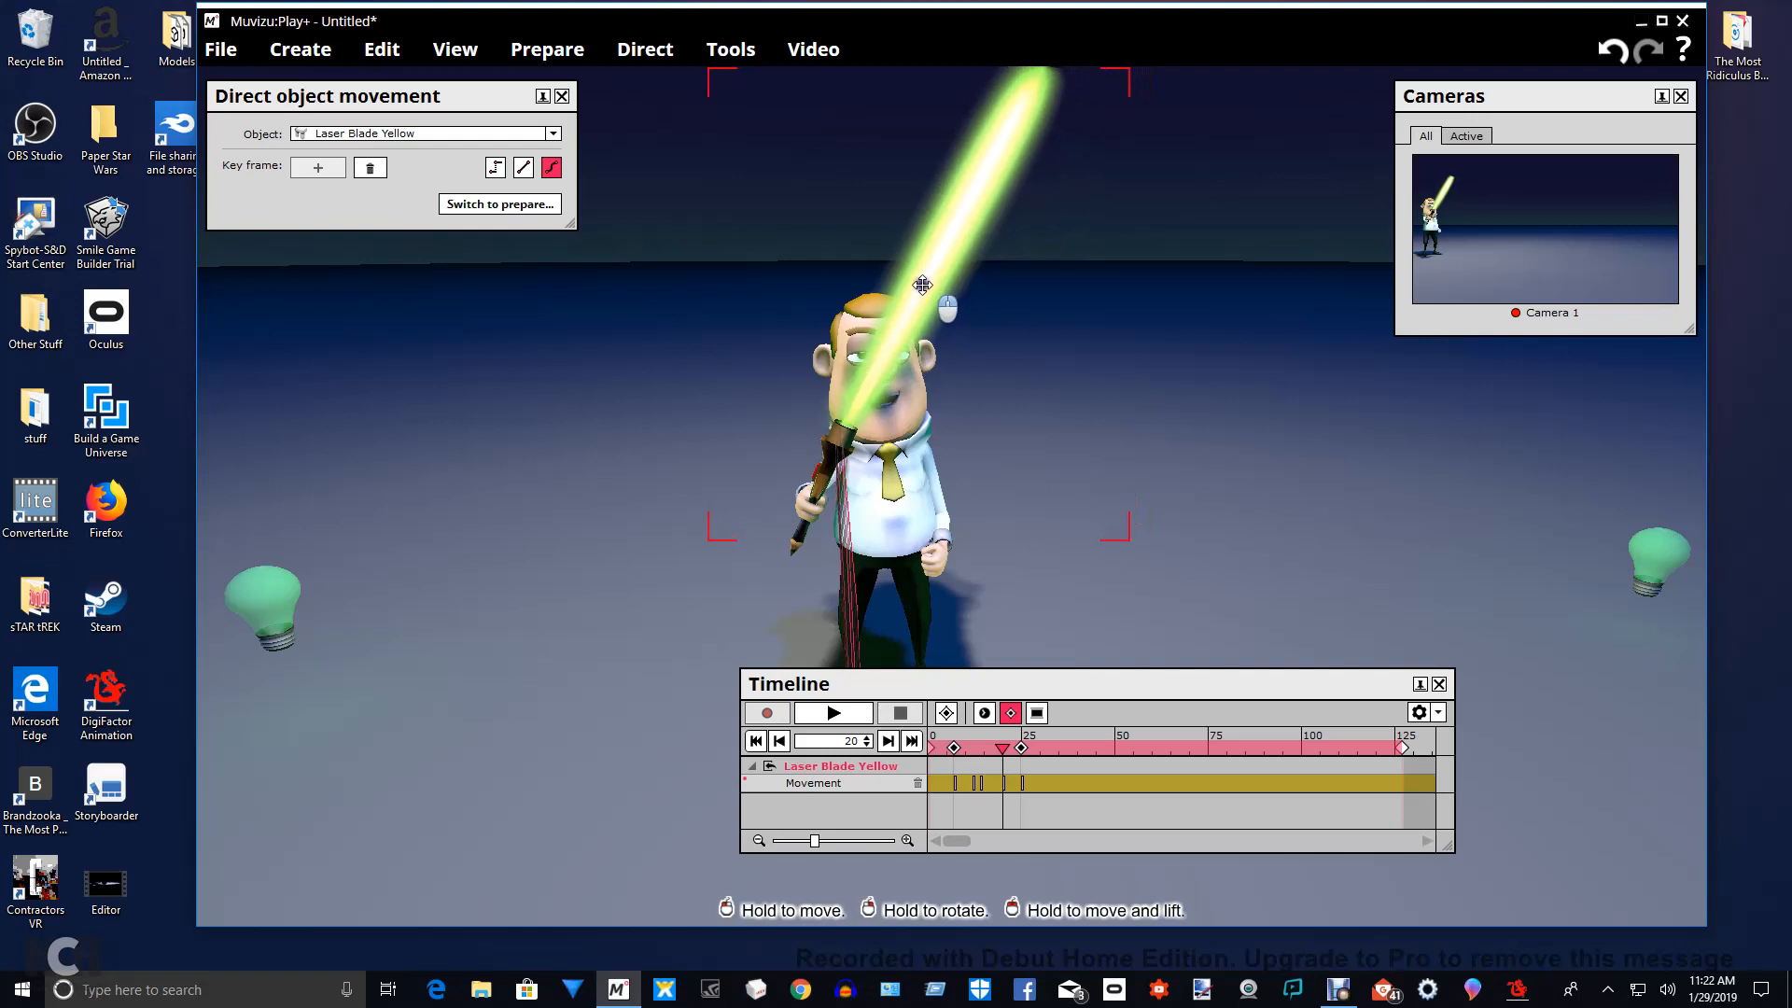
{"action": "left_click_drag", "start_coordinate": [942, 308], "coordinate": [1054, 417]}
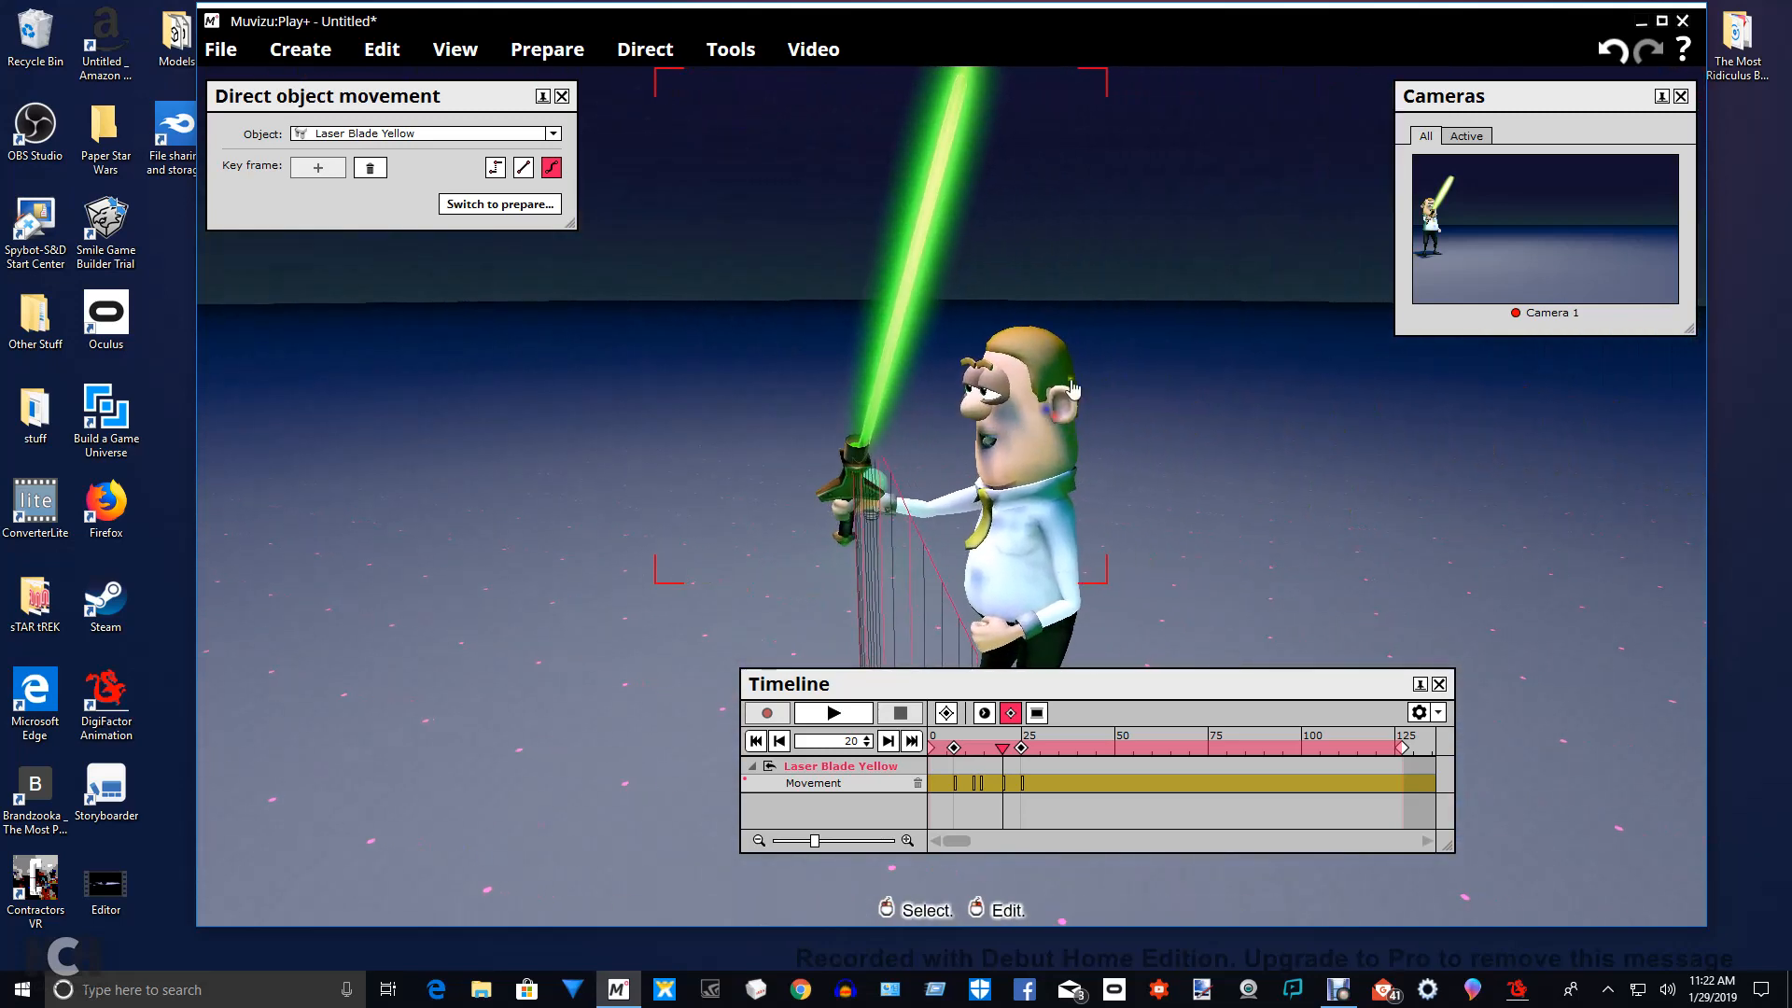
{"action": "right_click_drag", "start_coordinate": [899, 321], "coordinate": [900, 321]}
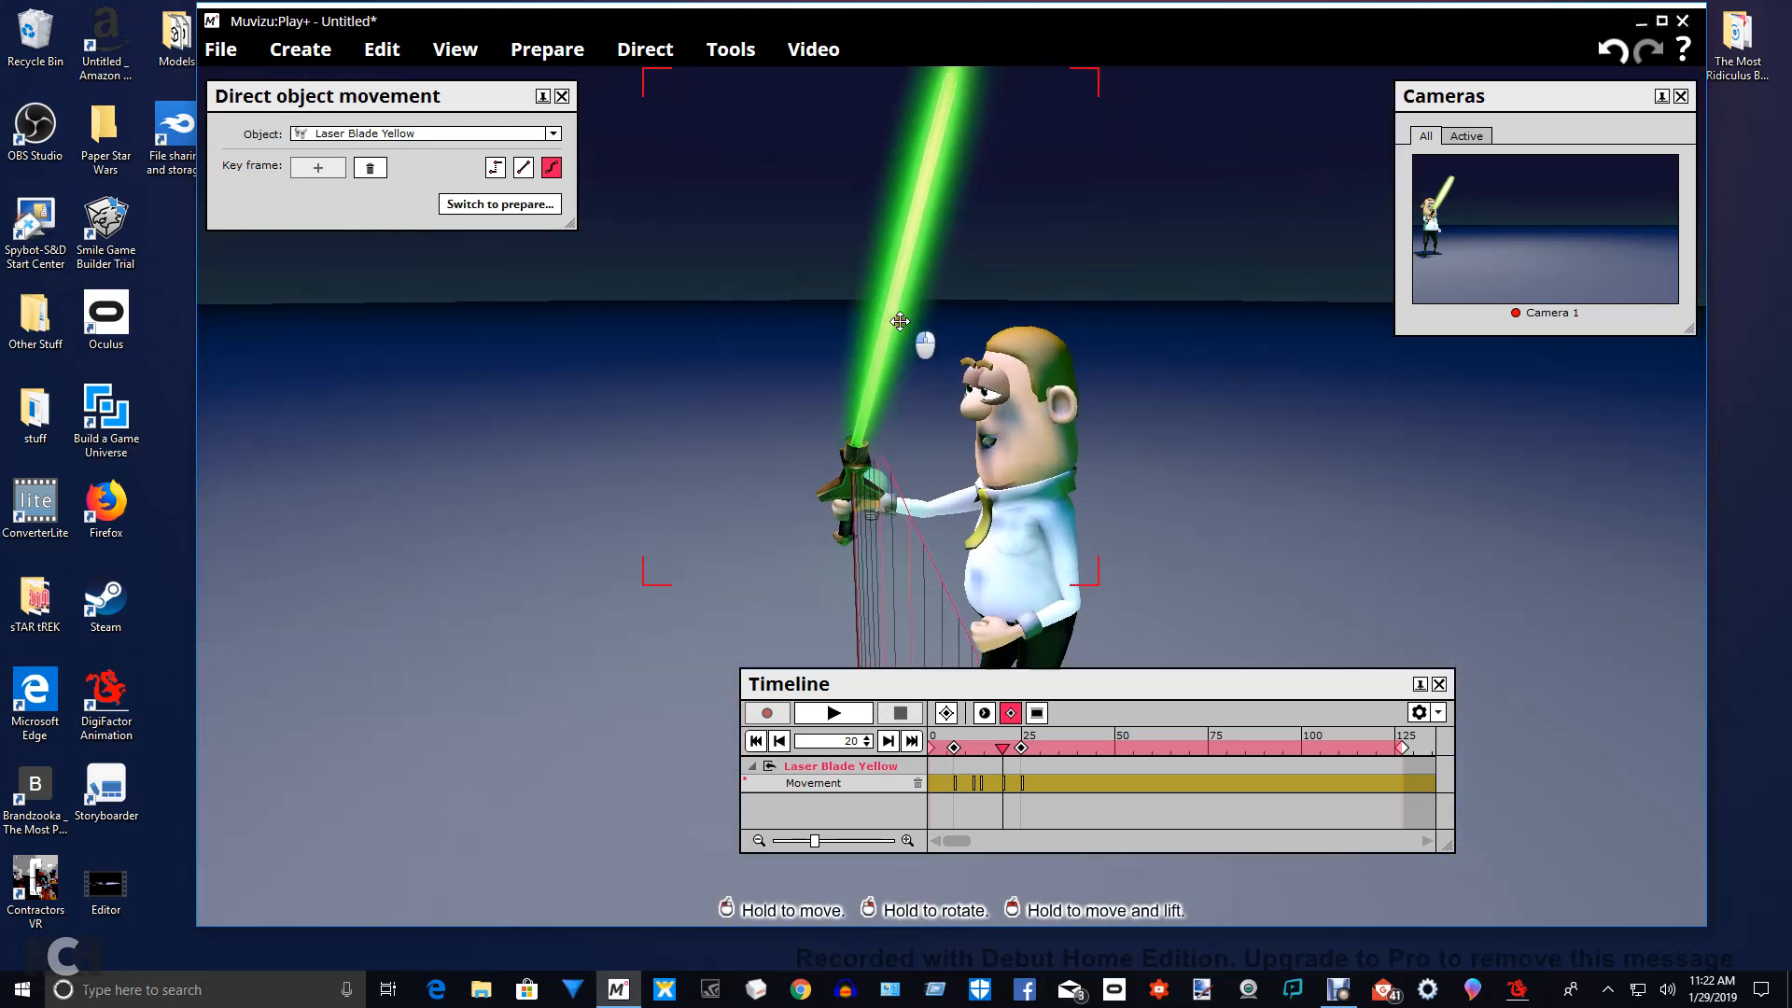
{"action": "mouse_move", "coordinate": [1387, 488]}
{"action": "left_mouse_down"}
{"action": "mouse_move", "coordinate": [1393, 514]}
{"action": "mouse_move", "coordinate": [1373, 505]}
{"action": "mouse_move", "coordinate": [1400, 501]}
{"action": "mouse_move", "coordinate": [1400, 518]}
{"action": "mouse_move", "coordinate": [1382, 500]}
{"action": "left_mouse_up"}
Add a movement key frame at frame 17 and align the yellow laser blade with the hilt.
{"action": "left_click_drag", "start_coordinate": [999, 749], "coordinate": [992, 749]}
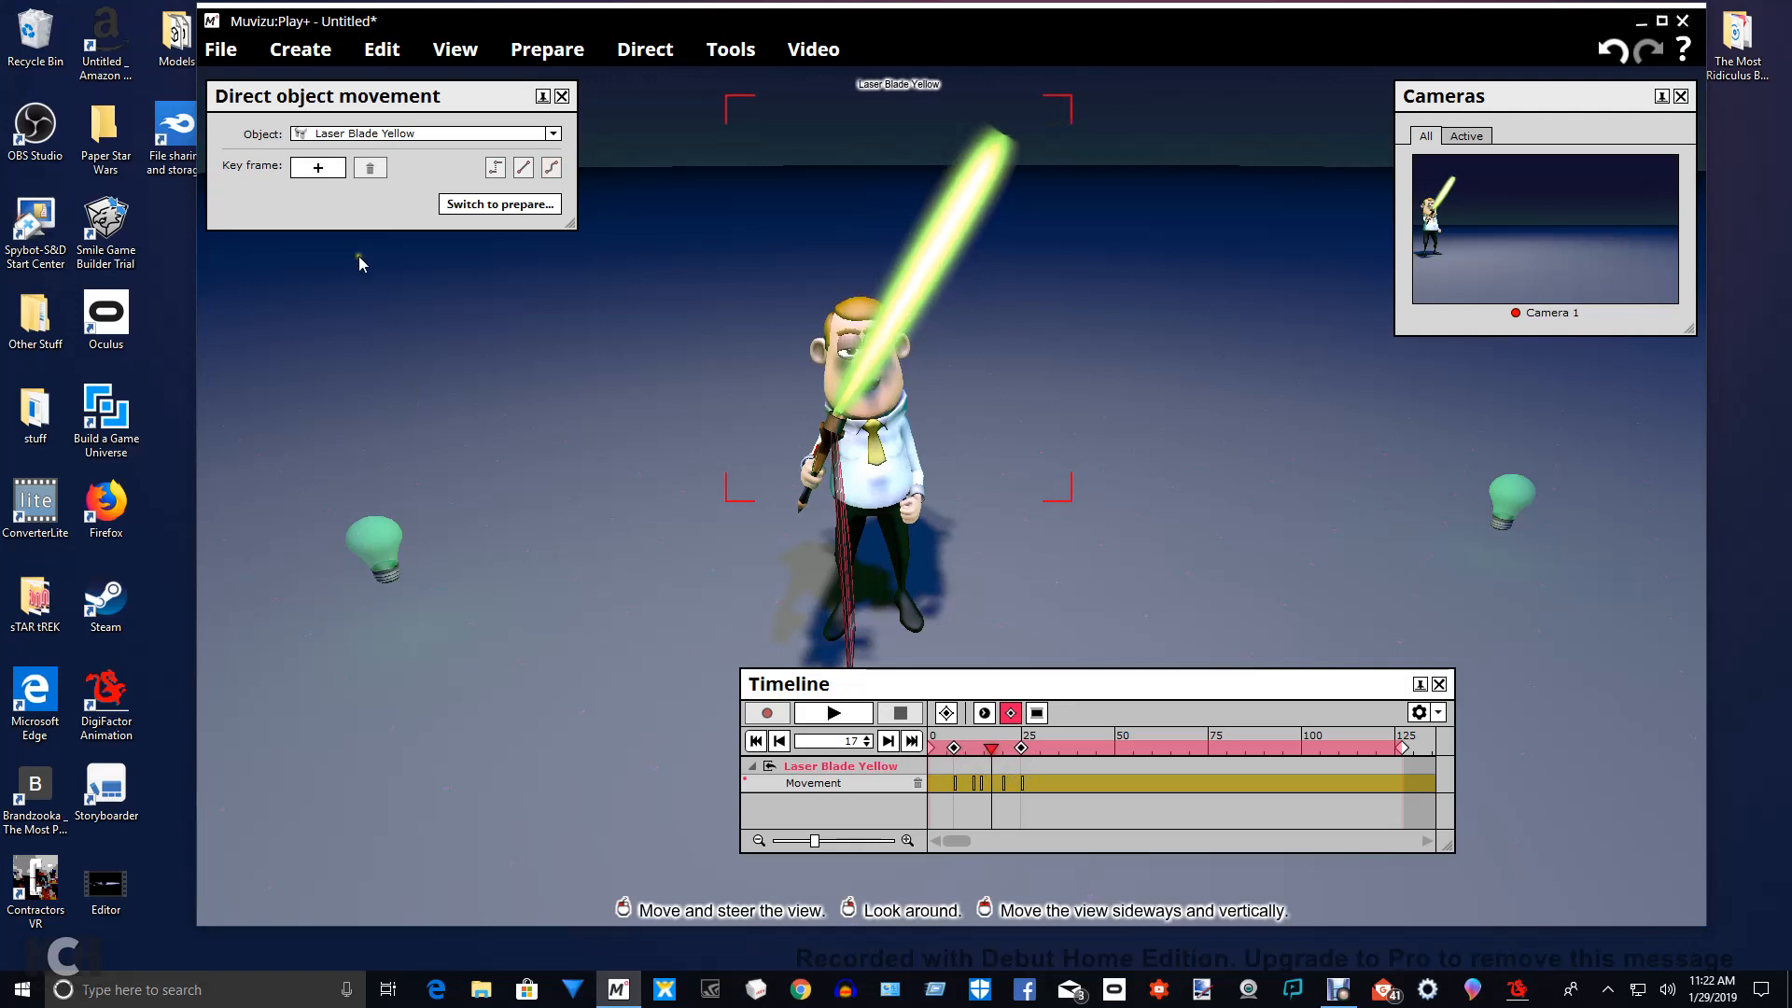
{"action": "left_click", "coordinate": [332, 170]}
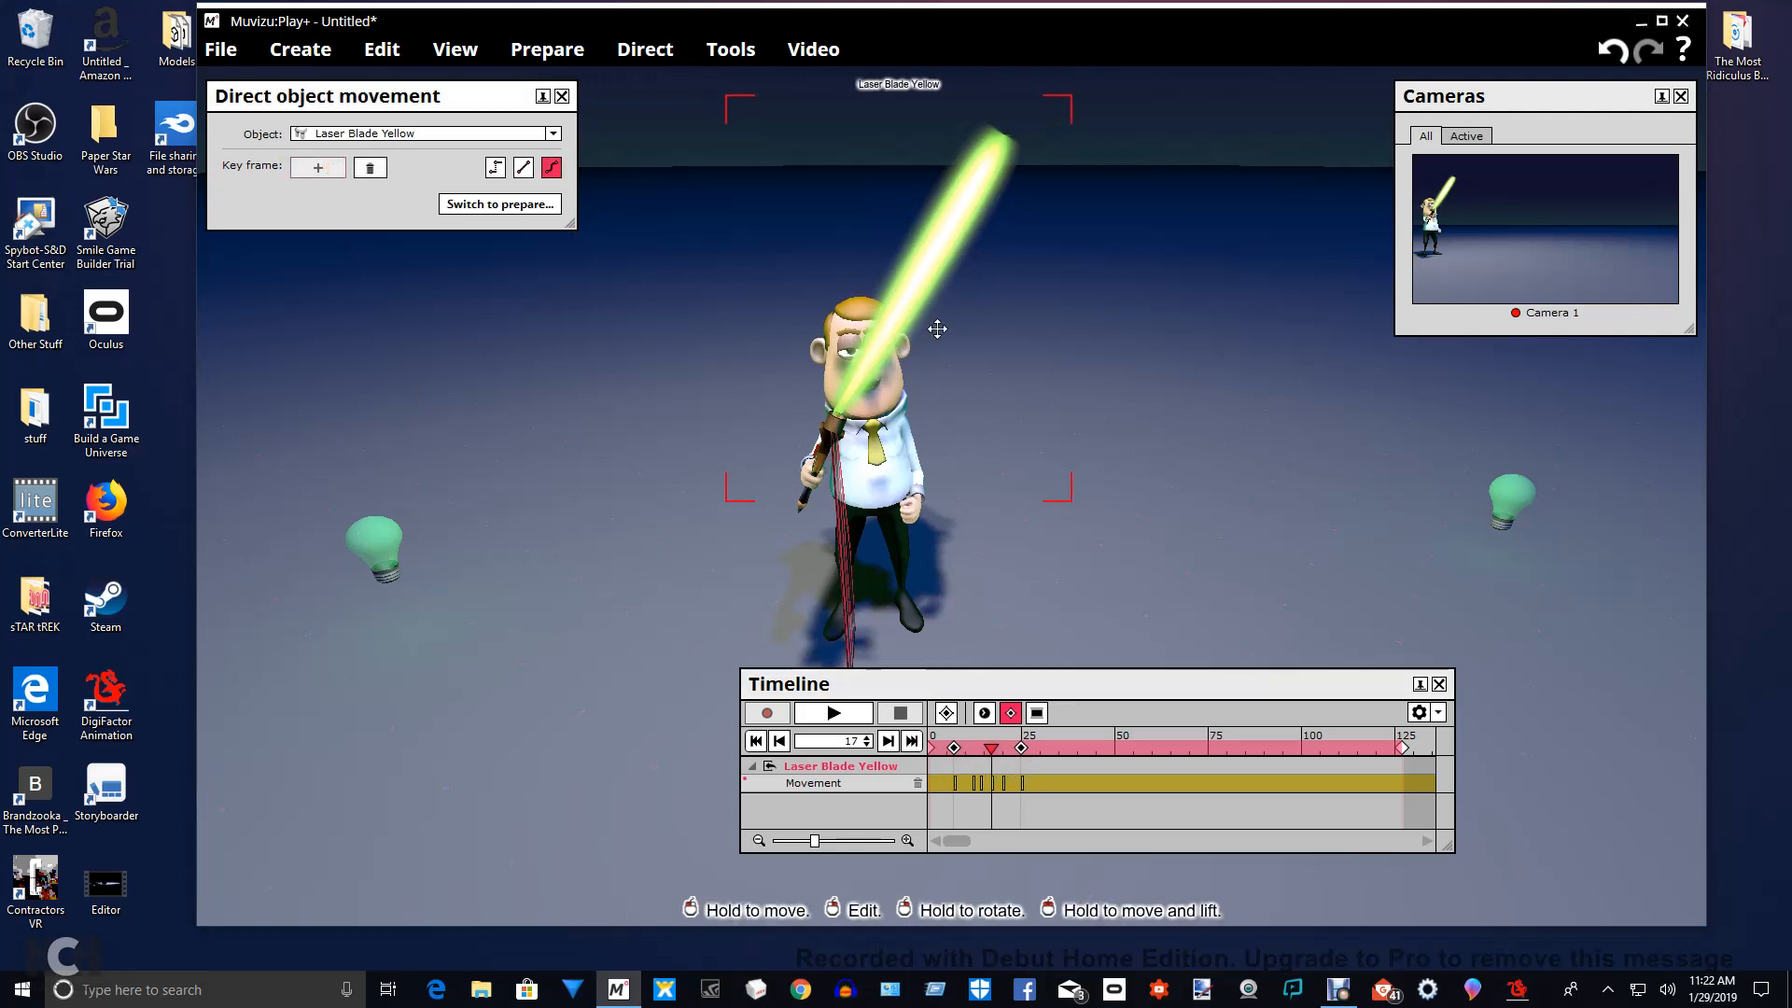
{"action": "mouse_move", "coordinate": [1080, 484]}
{"action": "left_mouse_down"}
{"action": "mouse_move", "coordinate": [1047, 472]}
{"action": "mouse_move", "coordinate": [1132, 492]}
{"action": "mouse_move", "coordinate": [1080, 490]}
{"action": "mouse_move", "coordinate": [1064, 466]}
{"action": "left_mouse_up"}
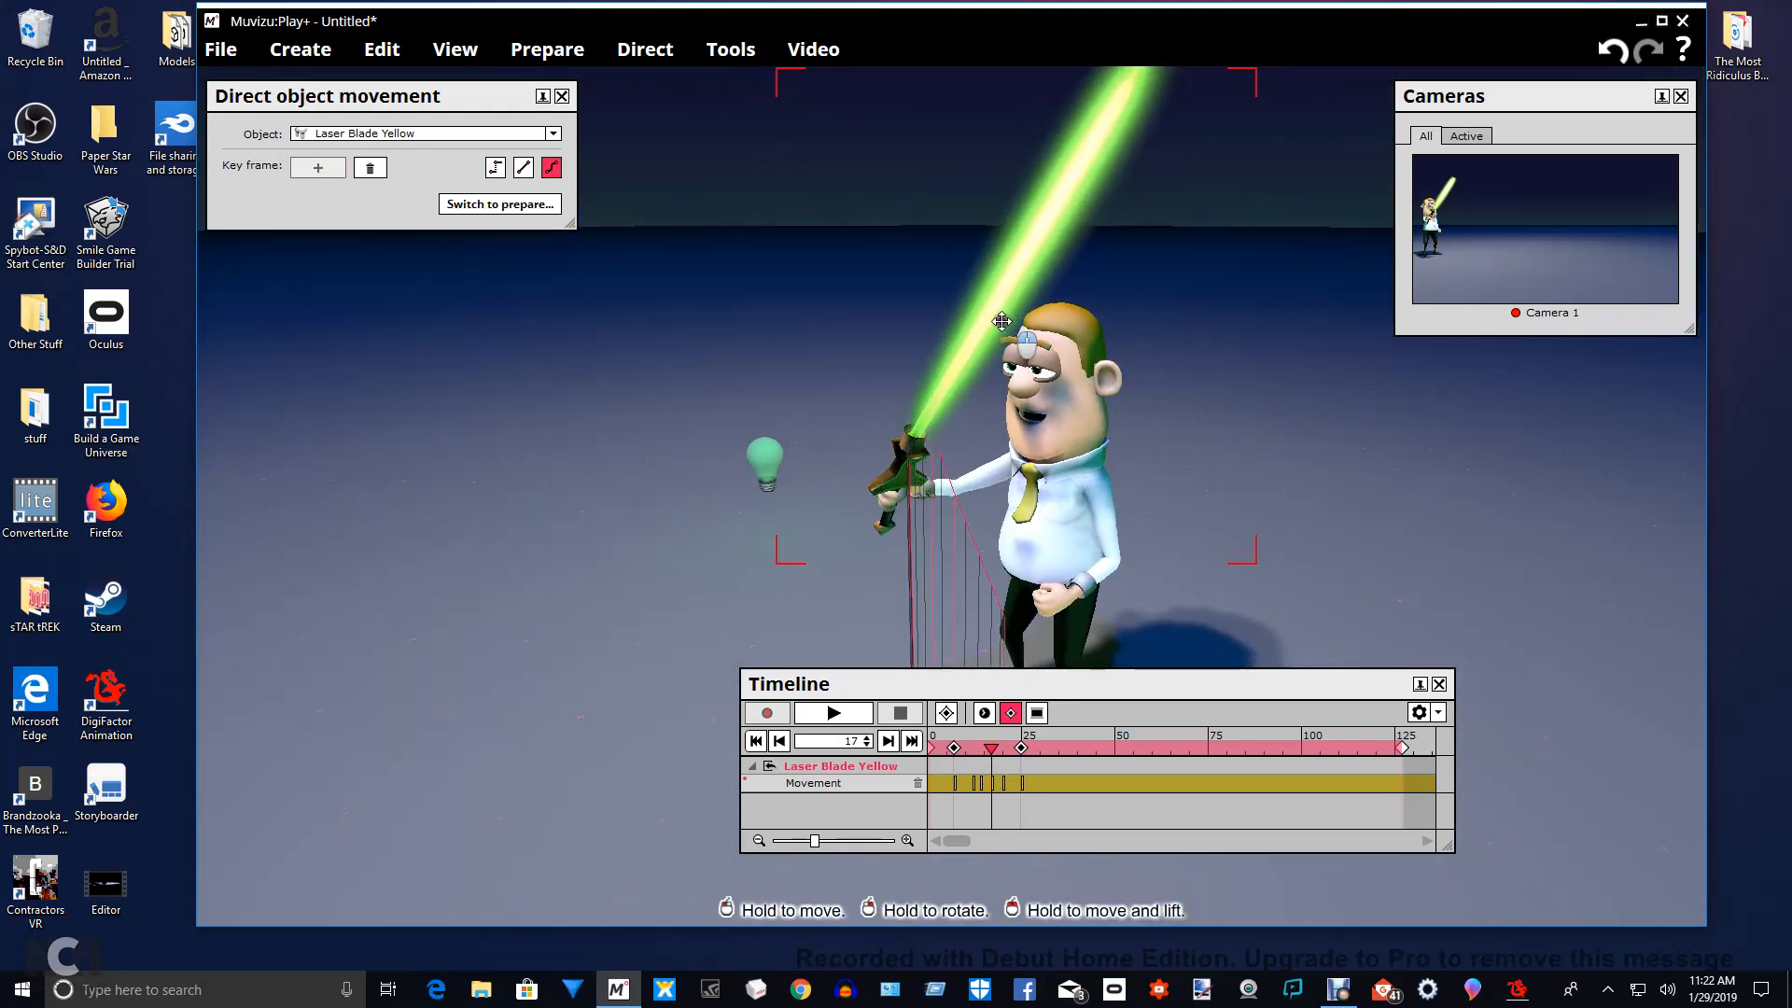
{"action": "mouse_move", "coordinate": [1311, 568]}
{"action": "left_mouse_down"}
{"action": "mouse_move", "coordinate": [1358, 574]}
{"action": "mouse_move", "coordinate": [1330, 574]}
{"action": "left_mouse_up"}
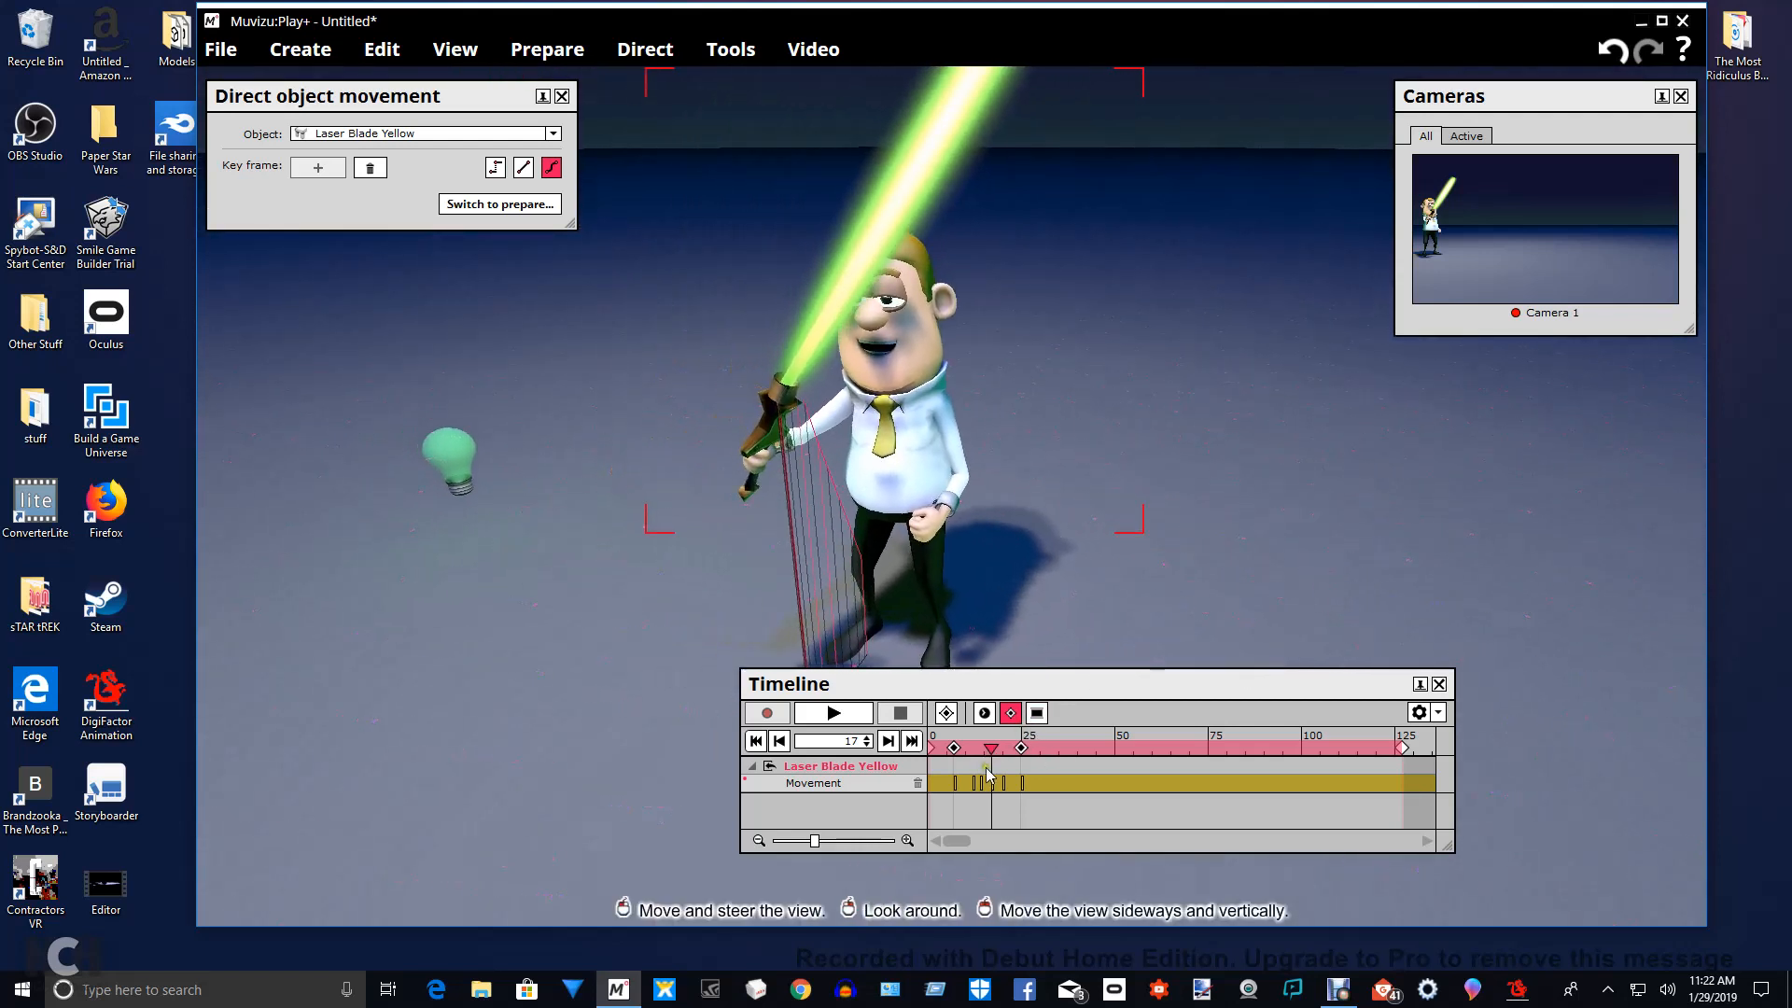
Return to the frame 7 key frame and make the yellow laser blade invisible in its object properties.
{"action": "mouse_move", "coordinate": [989, 752]}
{"action": "left_mouse_down"}
{"action": "mouse_move", "coordinate": [1010, 764]}
{"action": "mouse_move", "coordinate": [958, 764]}
{"action": "left_mouse_up"}
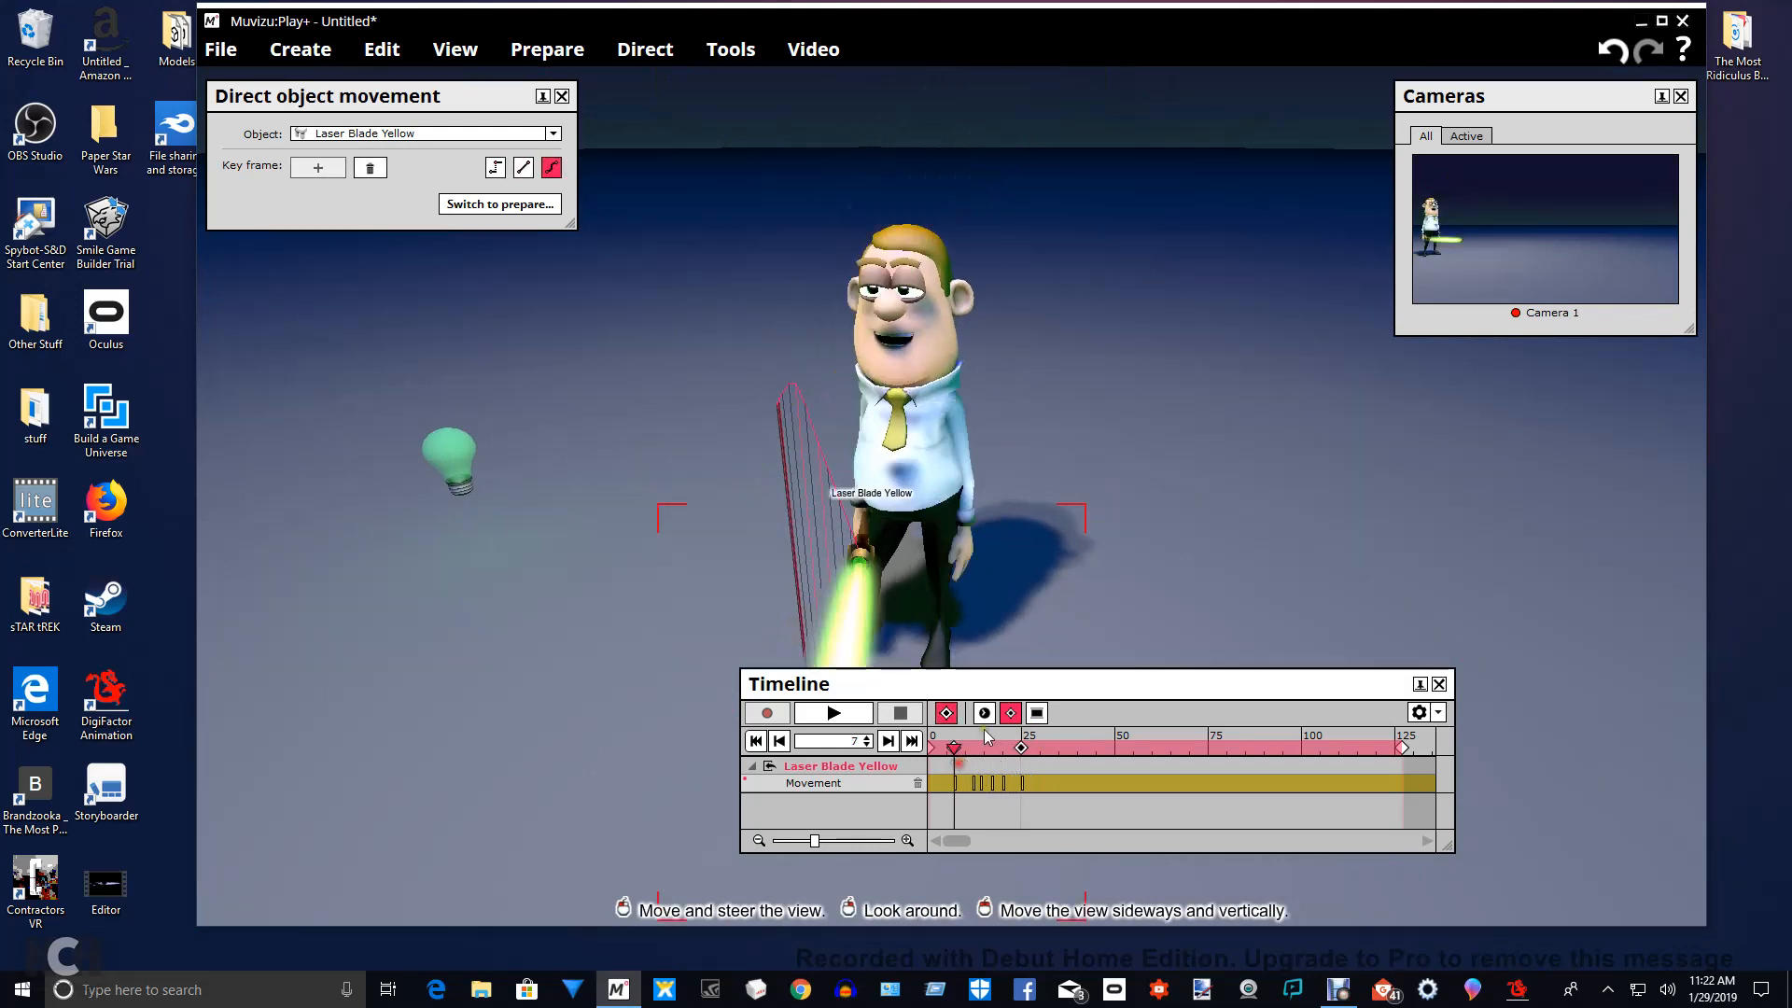
{"action": "left_click_drag", "start_coordinate": [1073, 578], "coordinate": [987, 406]}
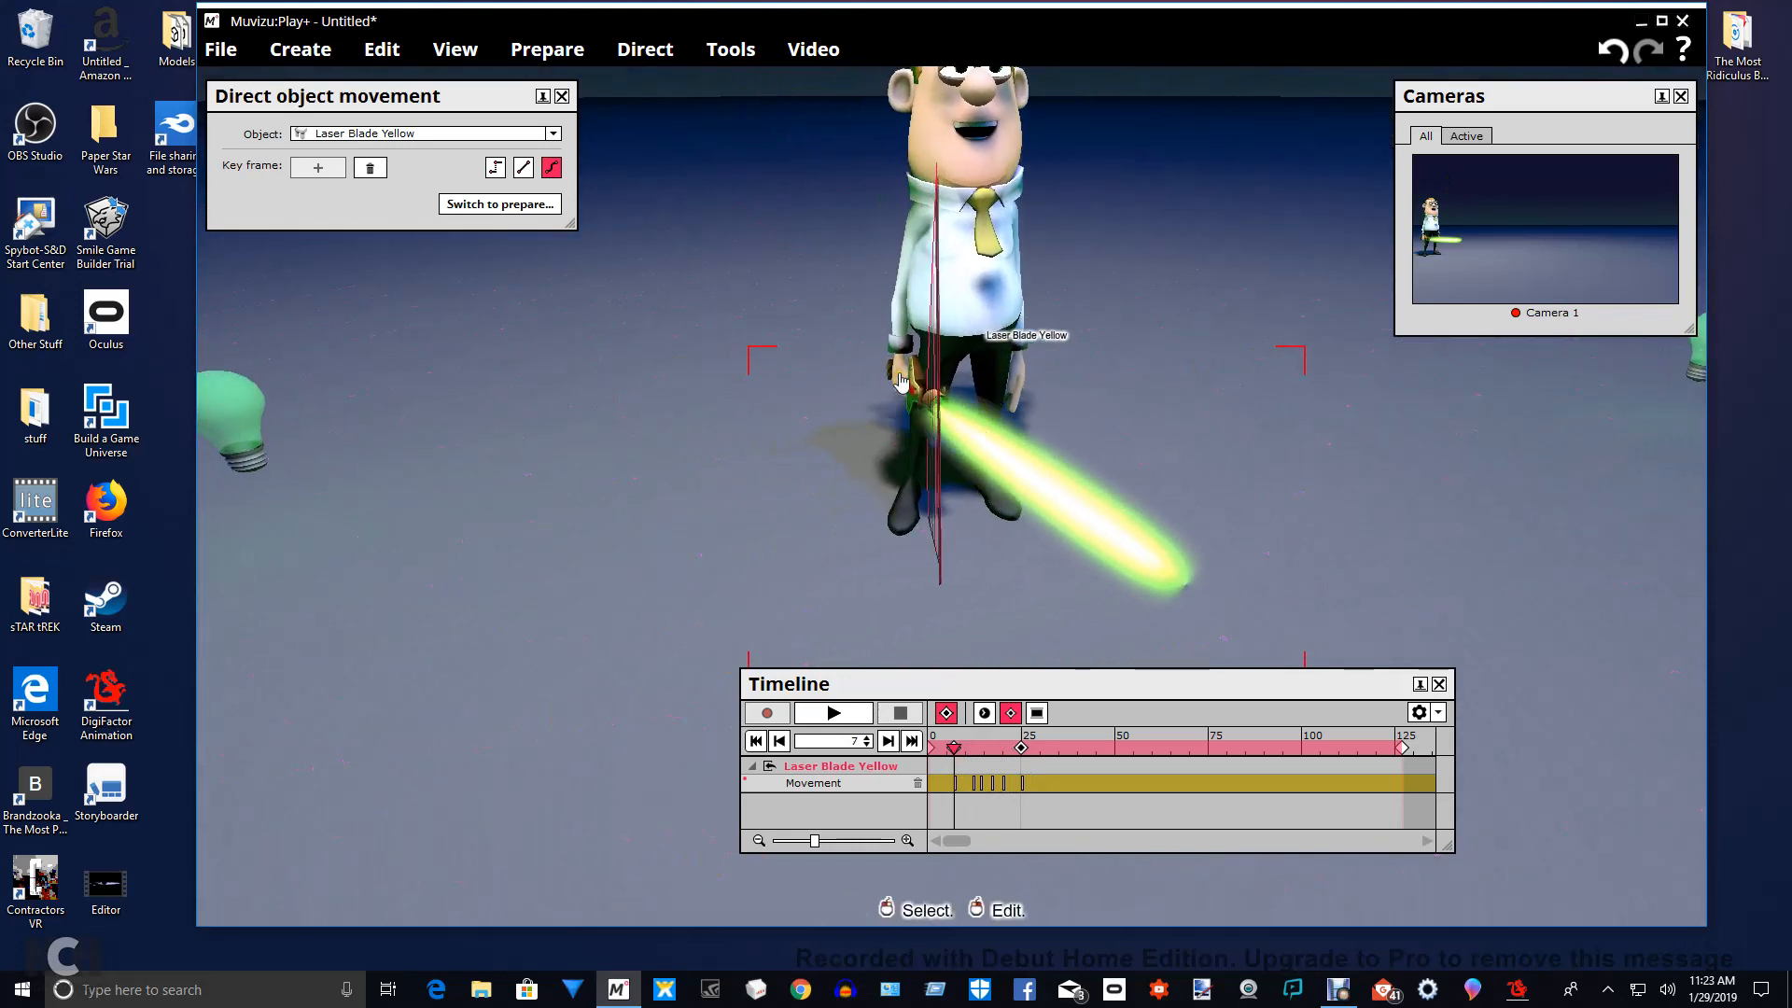
{"action": "left_click_drag", "start_coordinate": [831, 531], "coordinate": [1027, 485]}
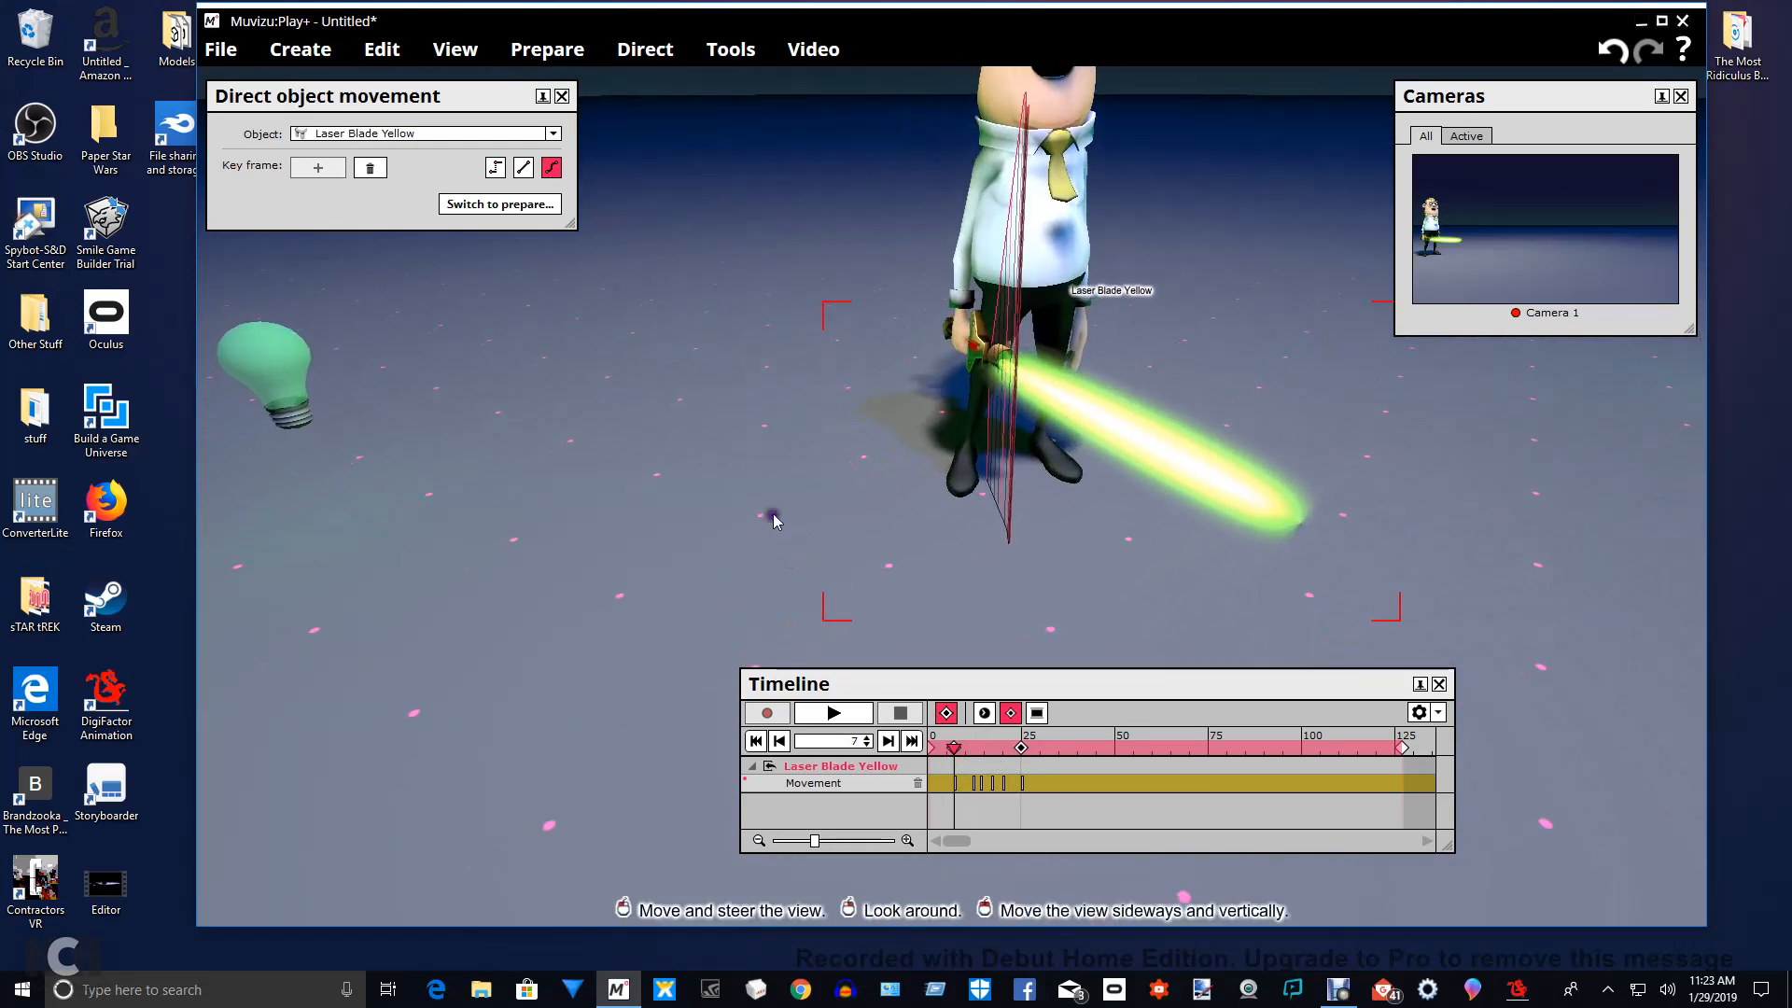
{"action": "right_click", "coordinate": [1209, 494]}
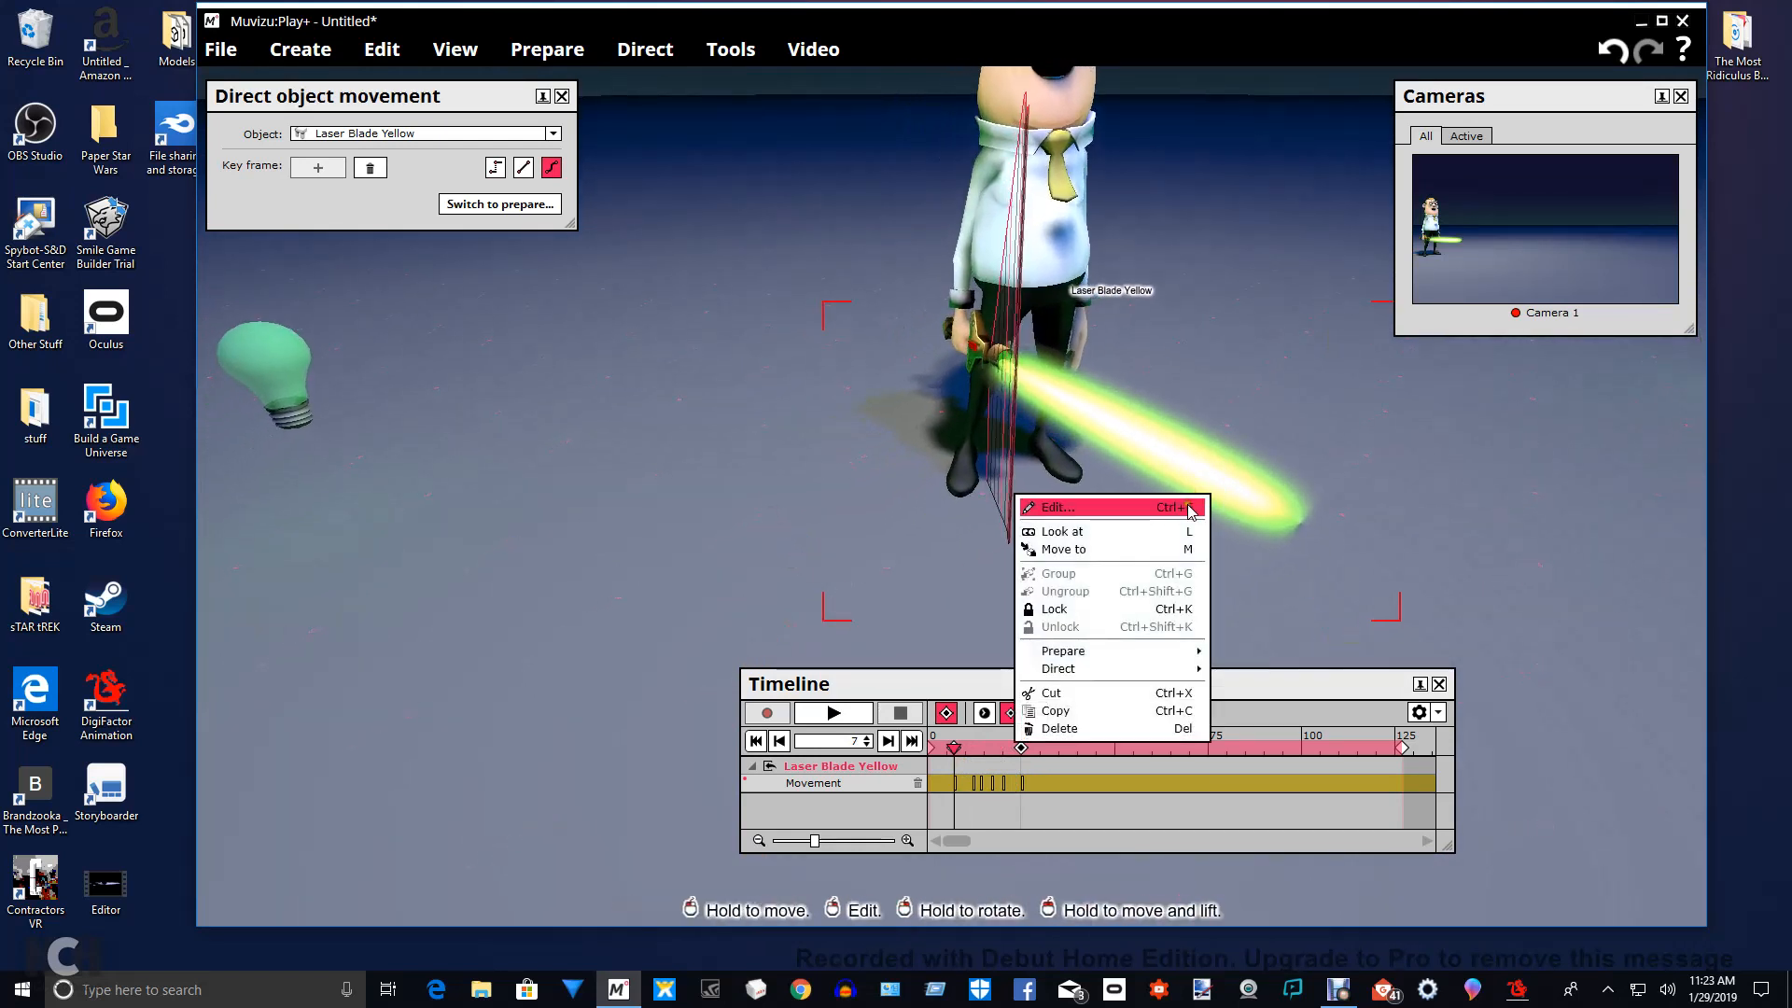
{"action": "left_click", "coordinate": [1191, 508]}
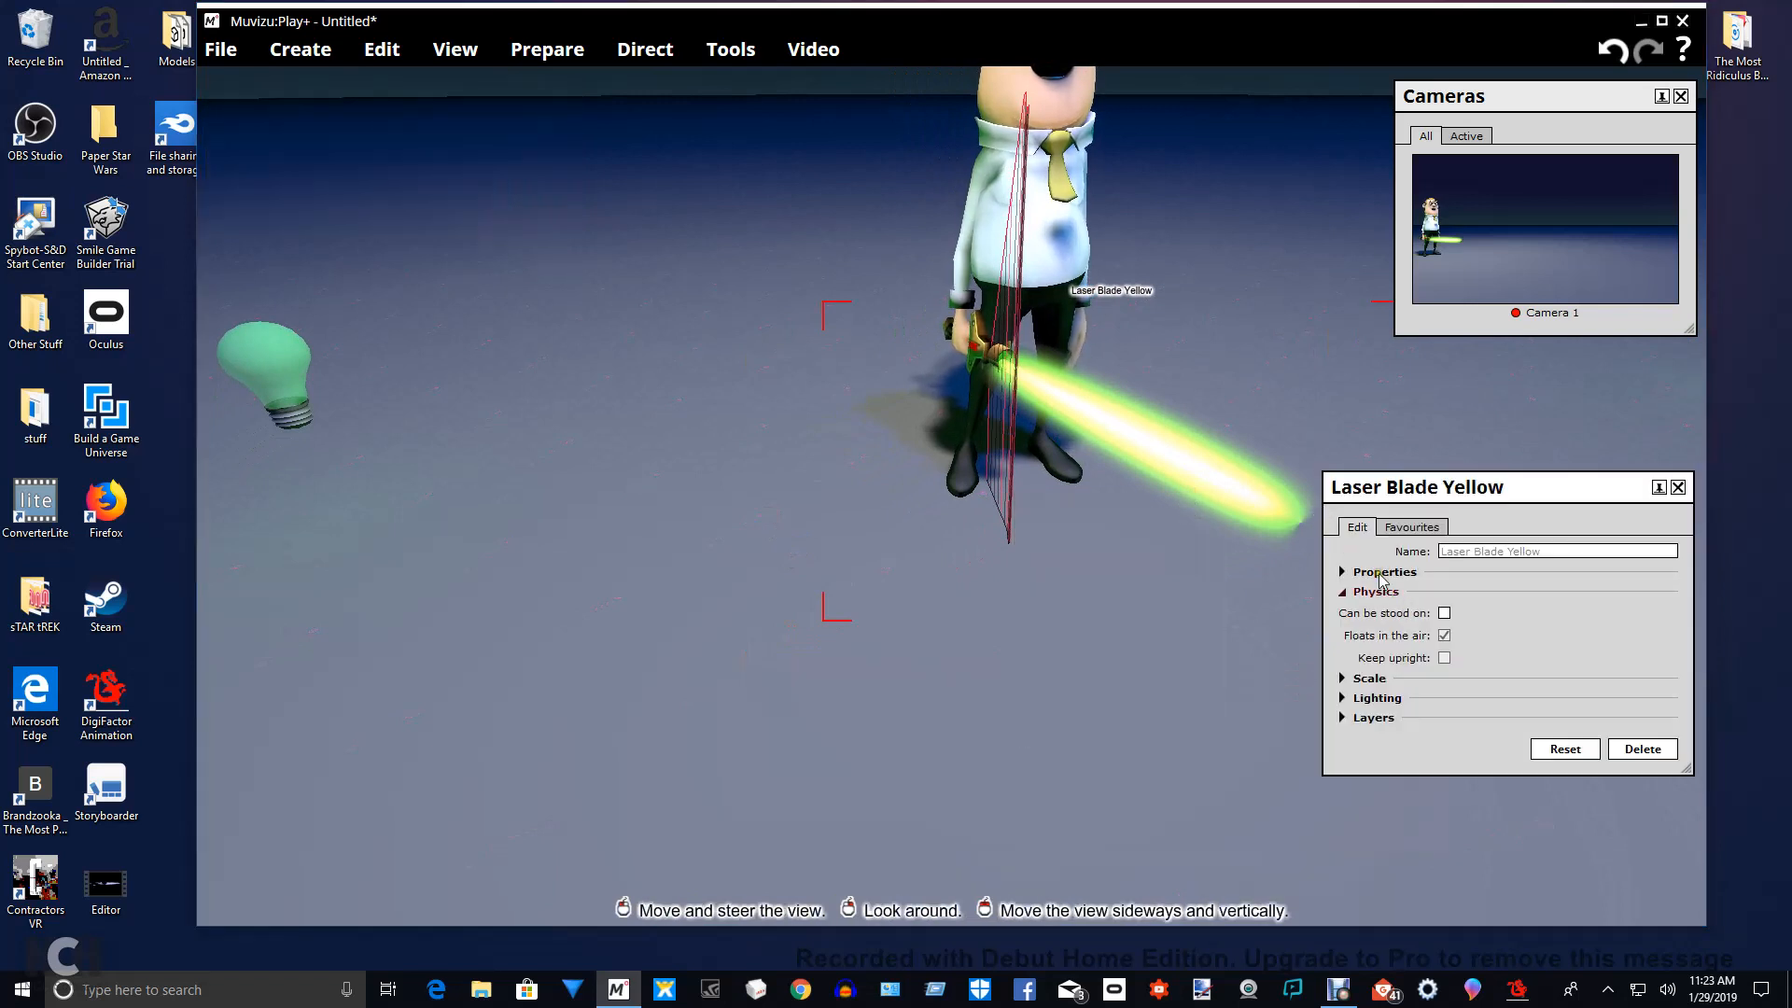
{"action": "left_click", "coordinate": [1383, 572]}
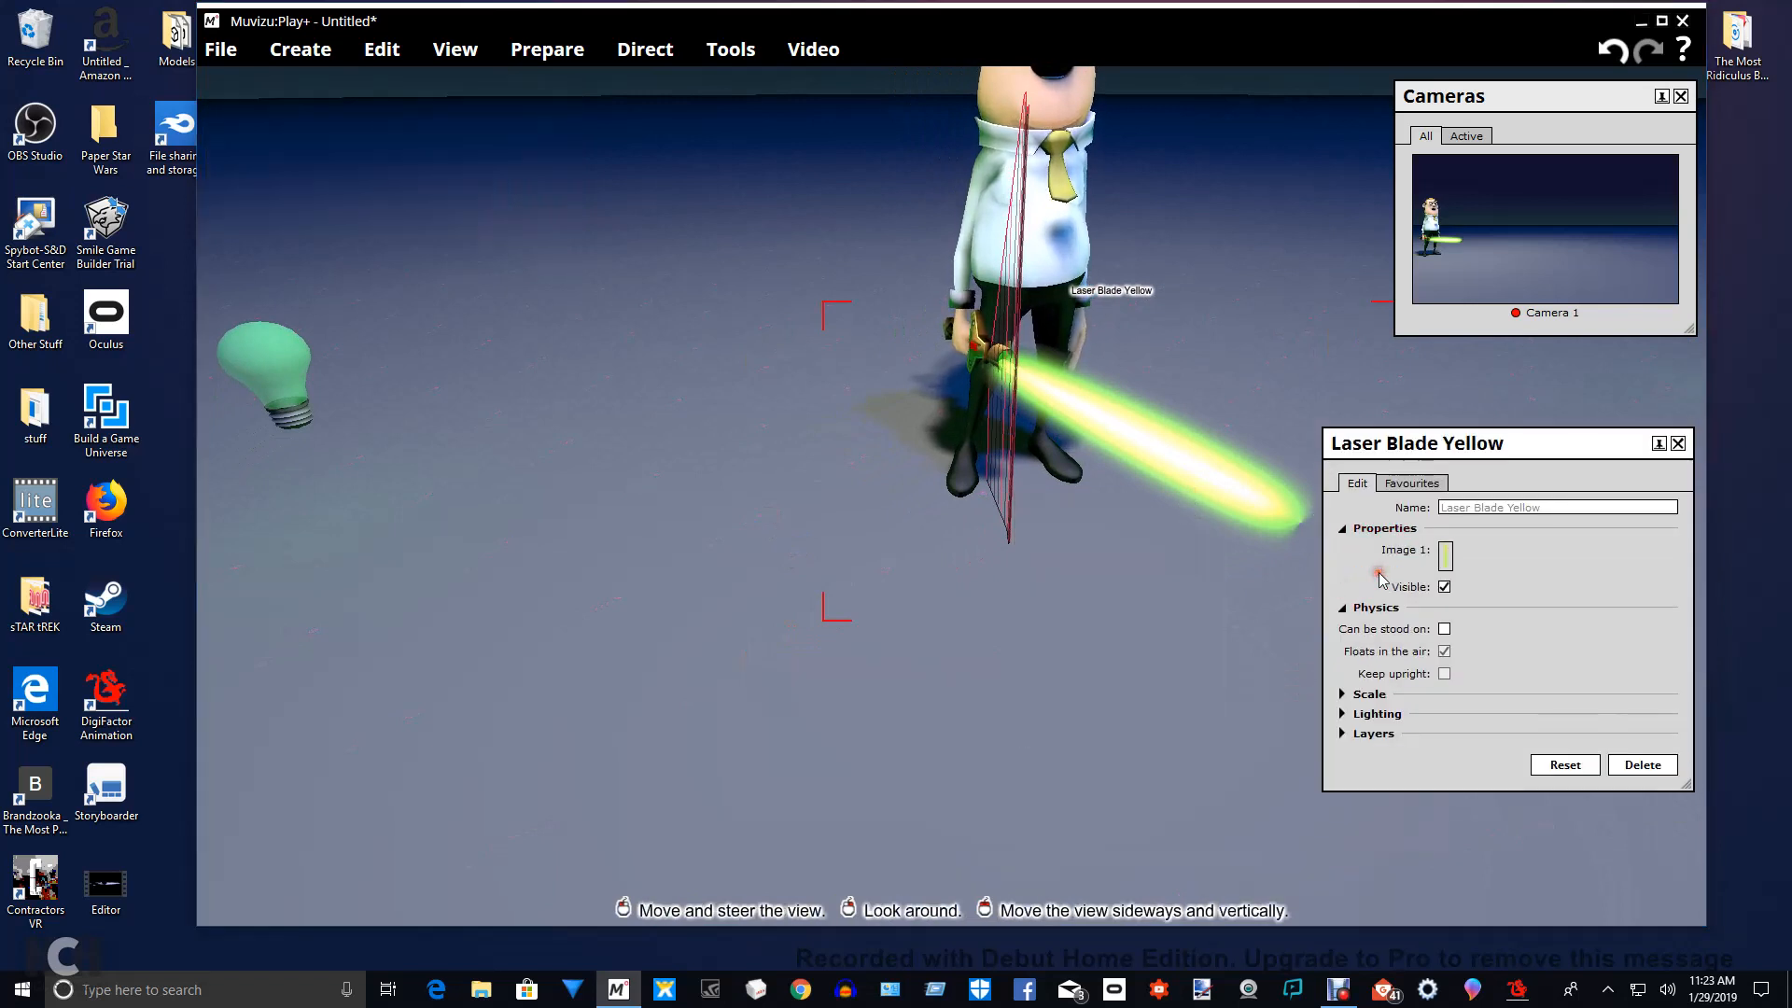
{"action": "left_click", "coordinate": [1444, 587]}
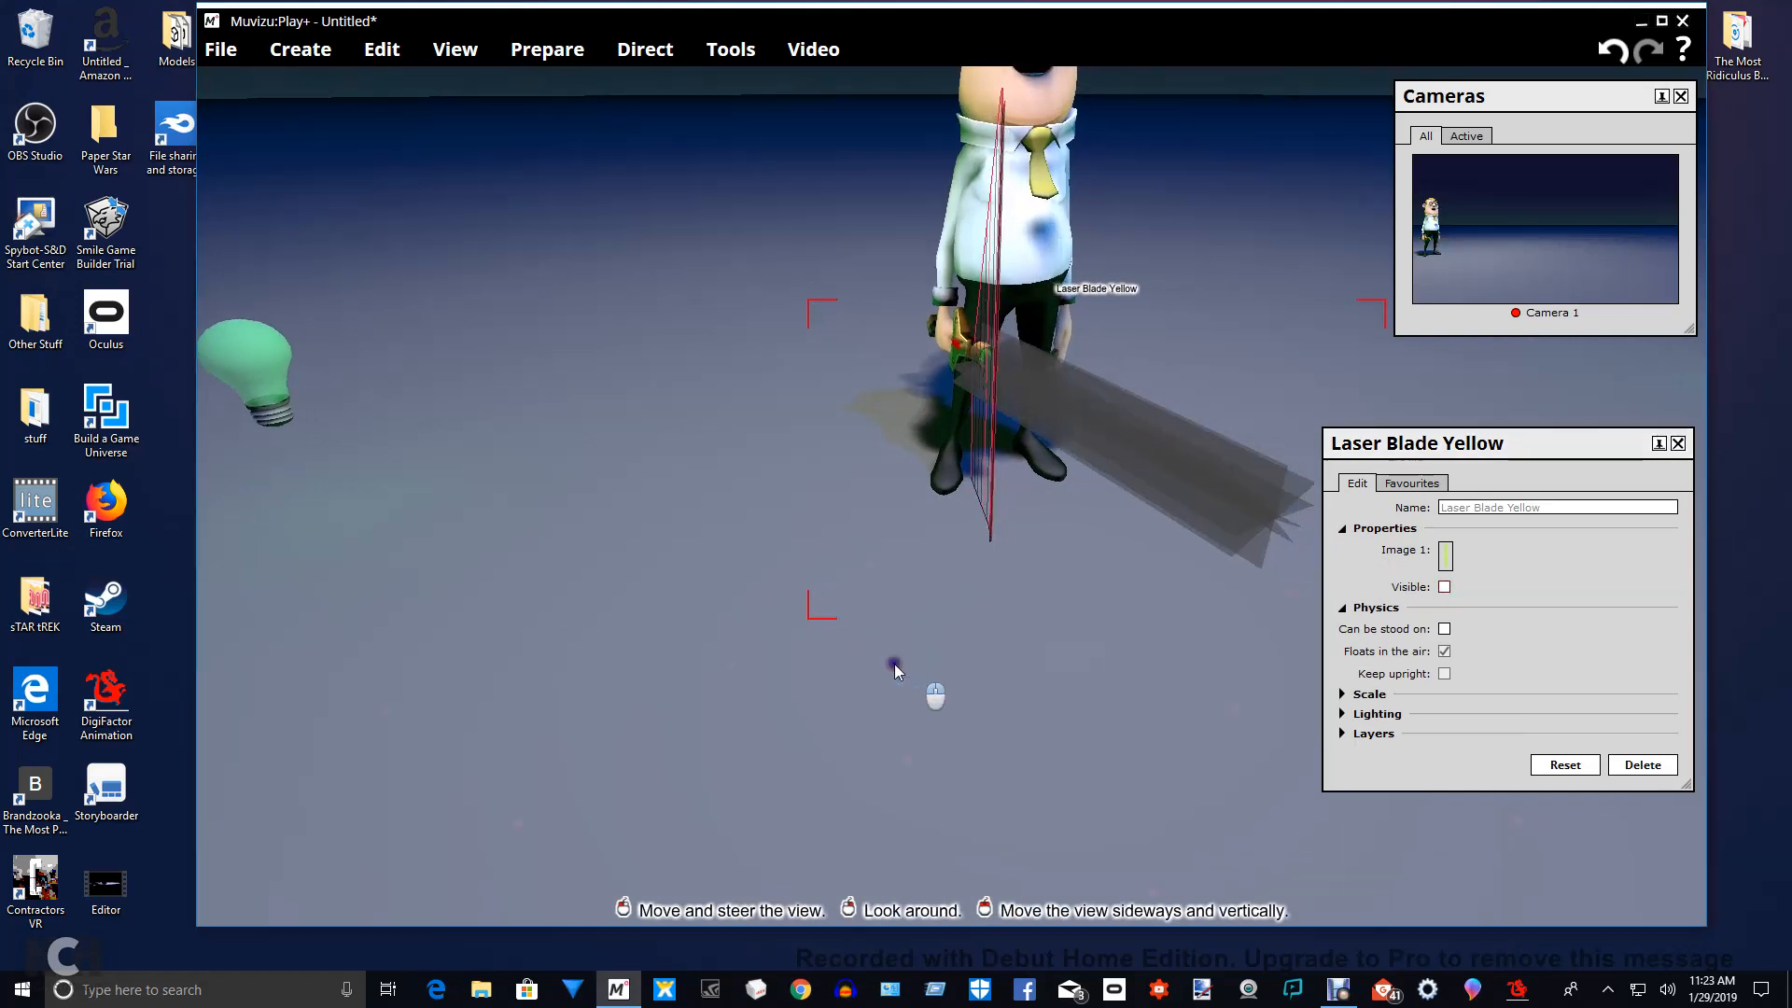
Move and turn Camera 1 so the character stands centred and closer in its view.
{"action": "mouse_move", "coordinate": [894, 668]}
{"action": "right_mouse_down"}
{"action": "mouse_move", "coordinate": [870, 668]}
{"action": "mouse_move", "coordinate": [896, 680]}
{"action": "right_mouse_up"}
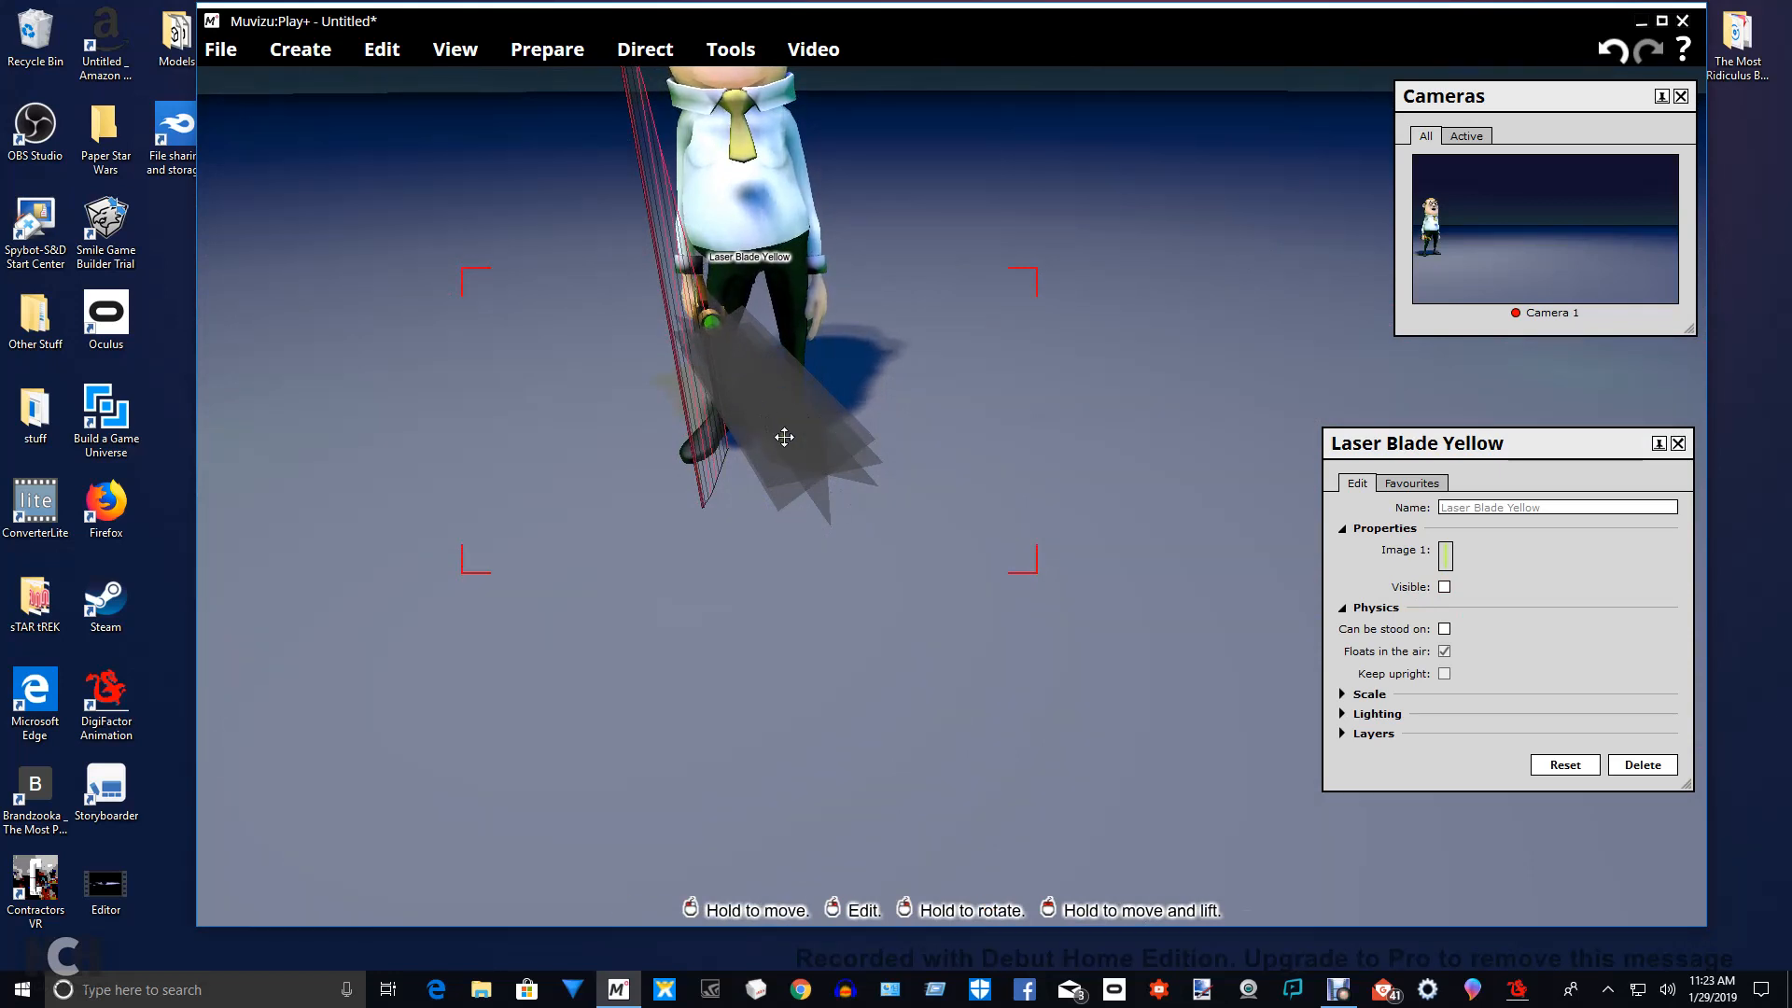
{"action": "right_click_drag", "start_coordinate": [944, 428], "coordinate": [860, 447]}
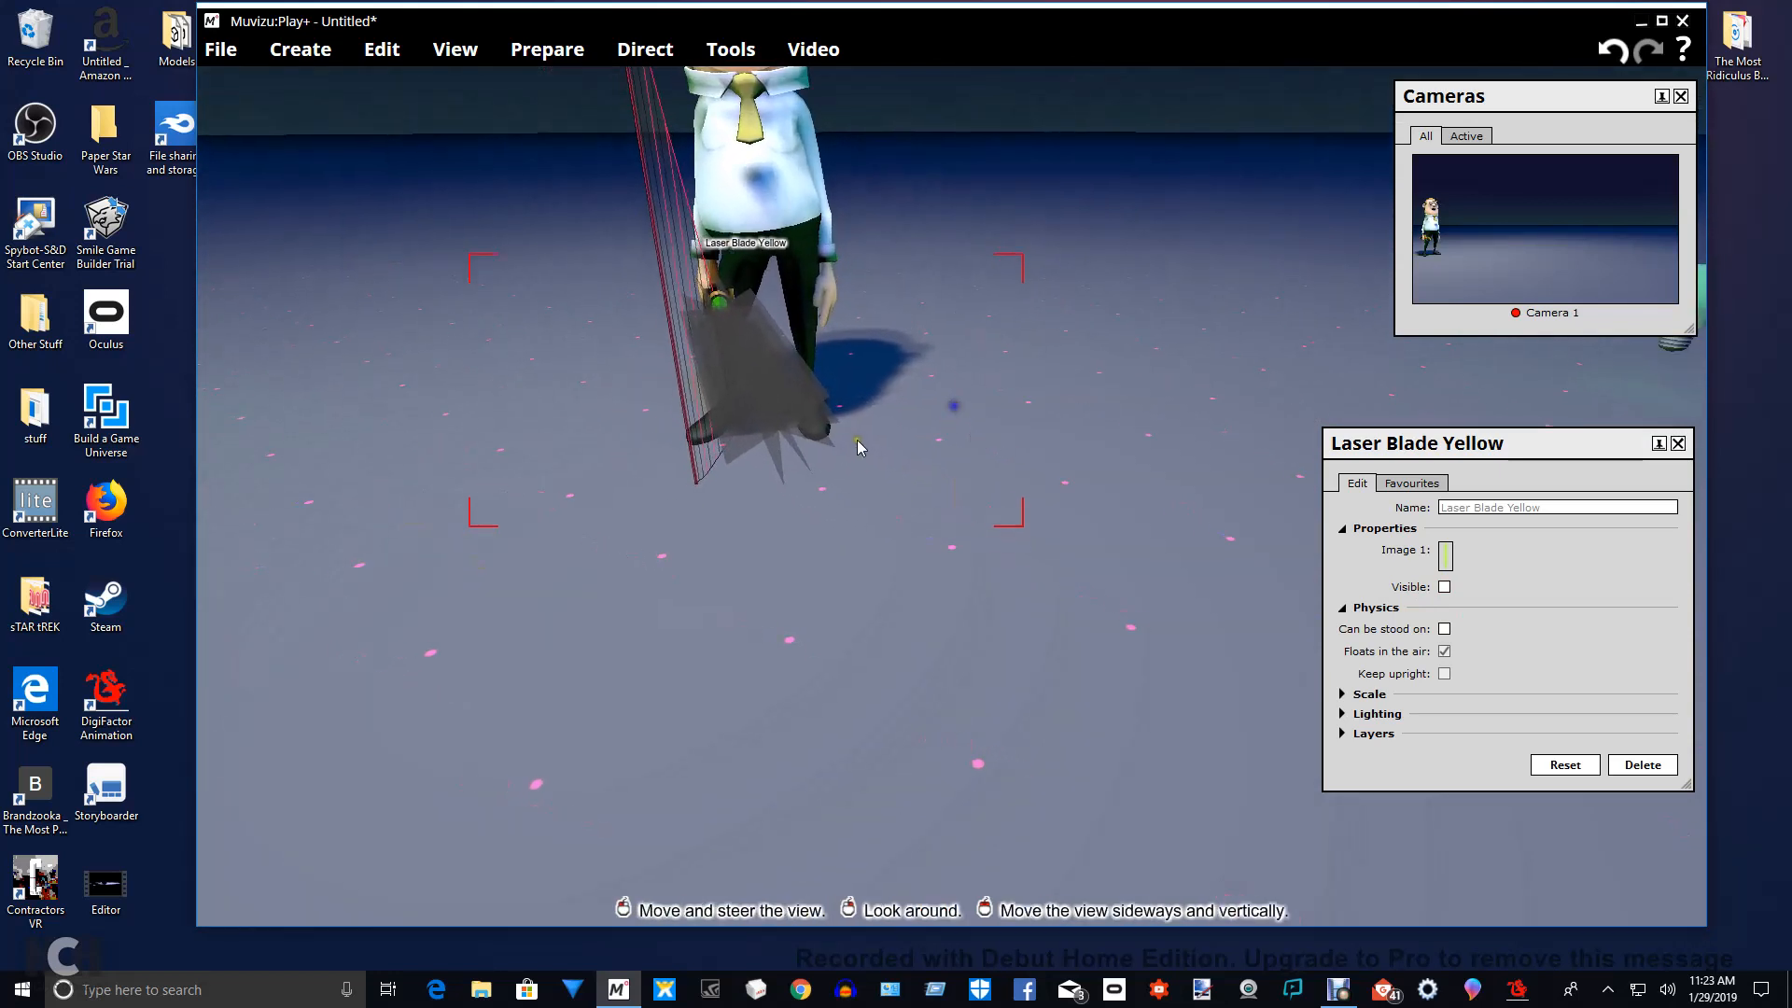
{"action": "right_click_drag", "start_coordinate": [931, 508], "coordinate": [997, 564]}
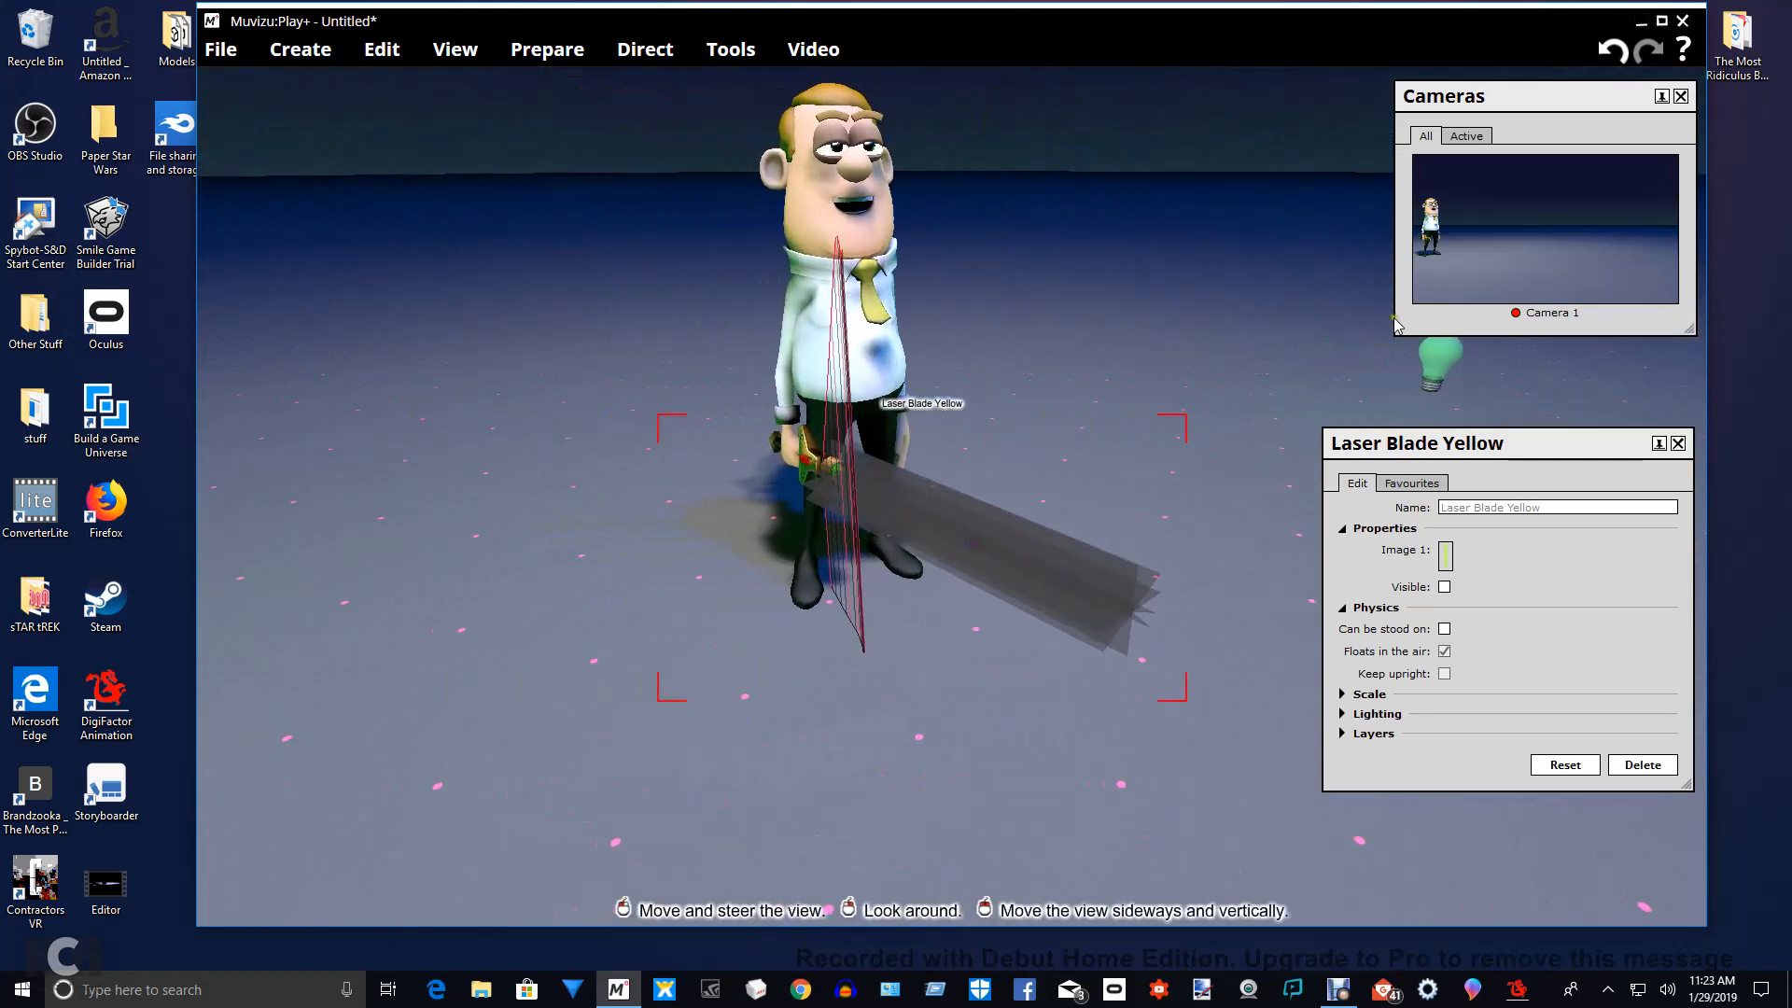
{"action": "left_click_drag", "start_coordinate": [1203, 388], "coordinate": [910, 572]}
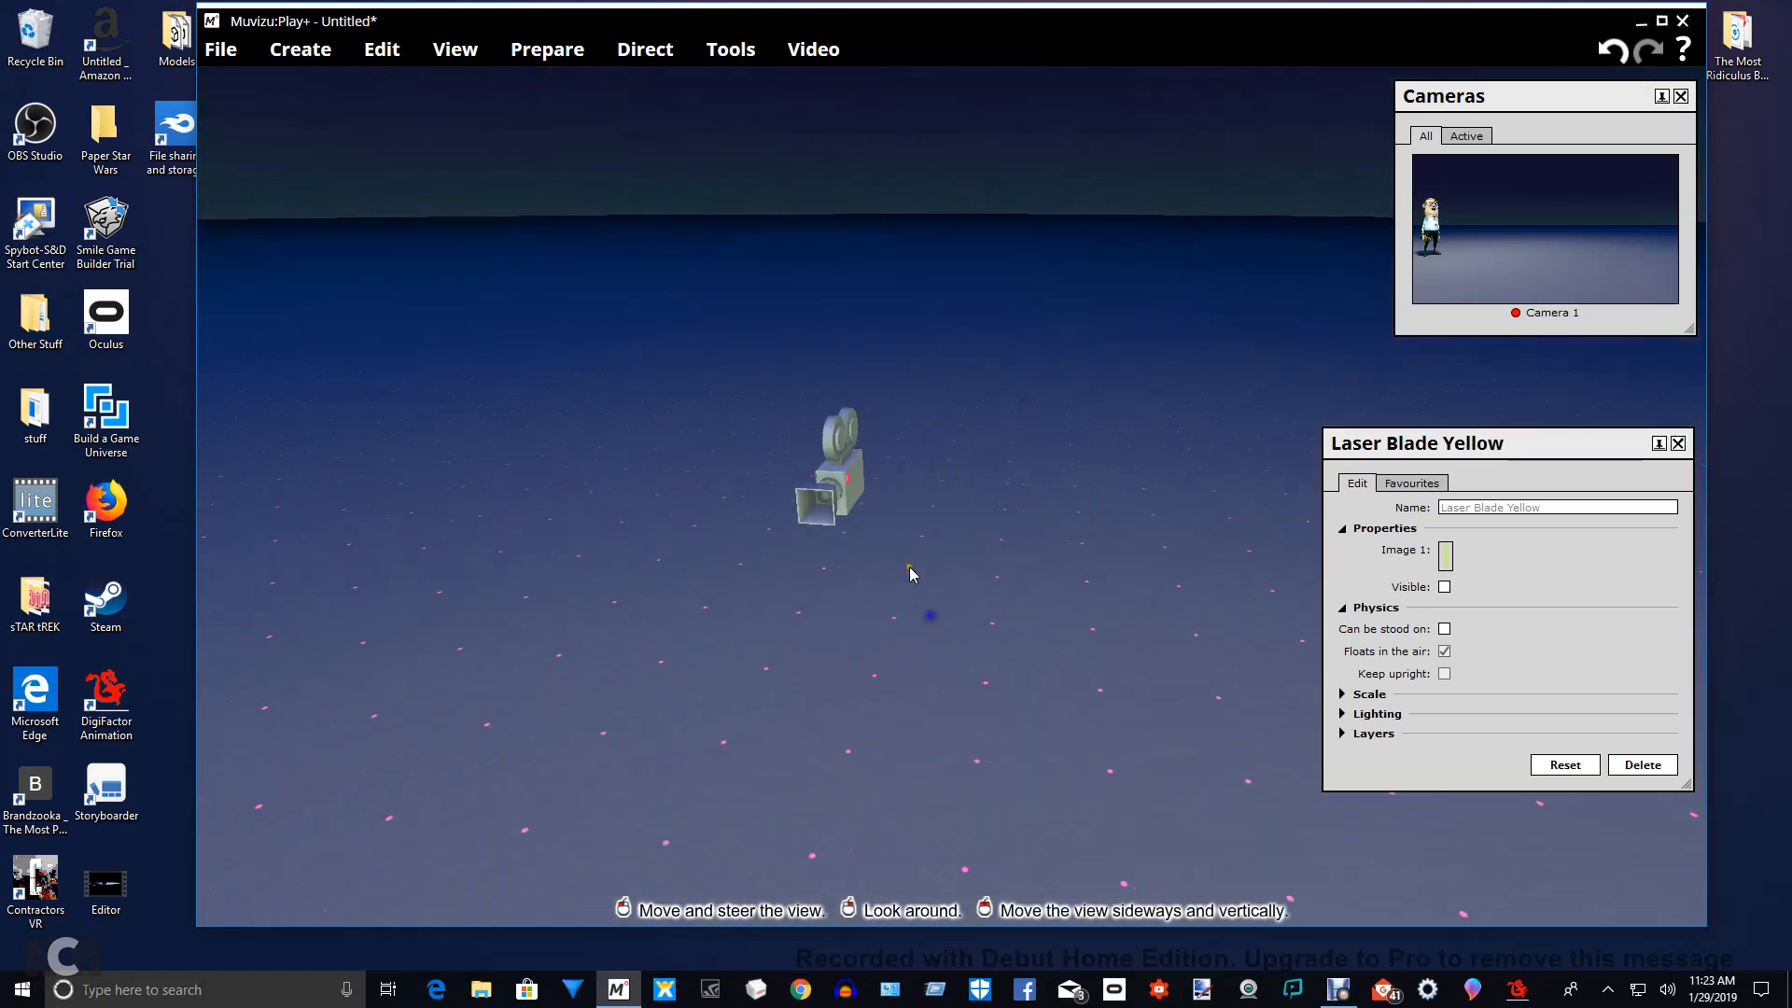
{"action": "left_click", "coordinate": [836, 473]}
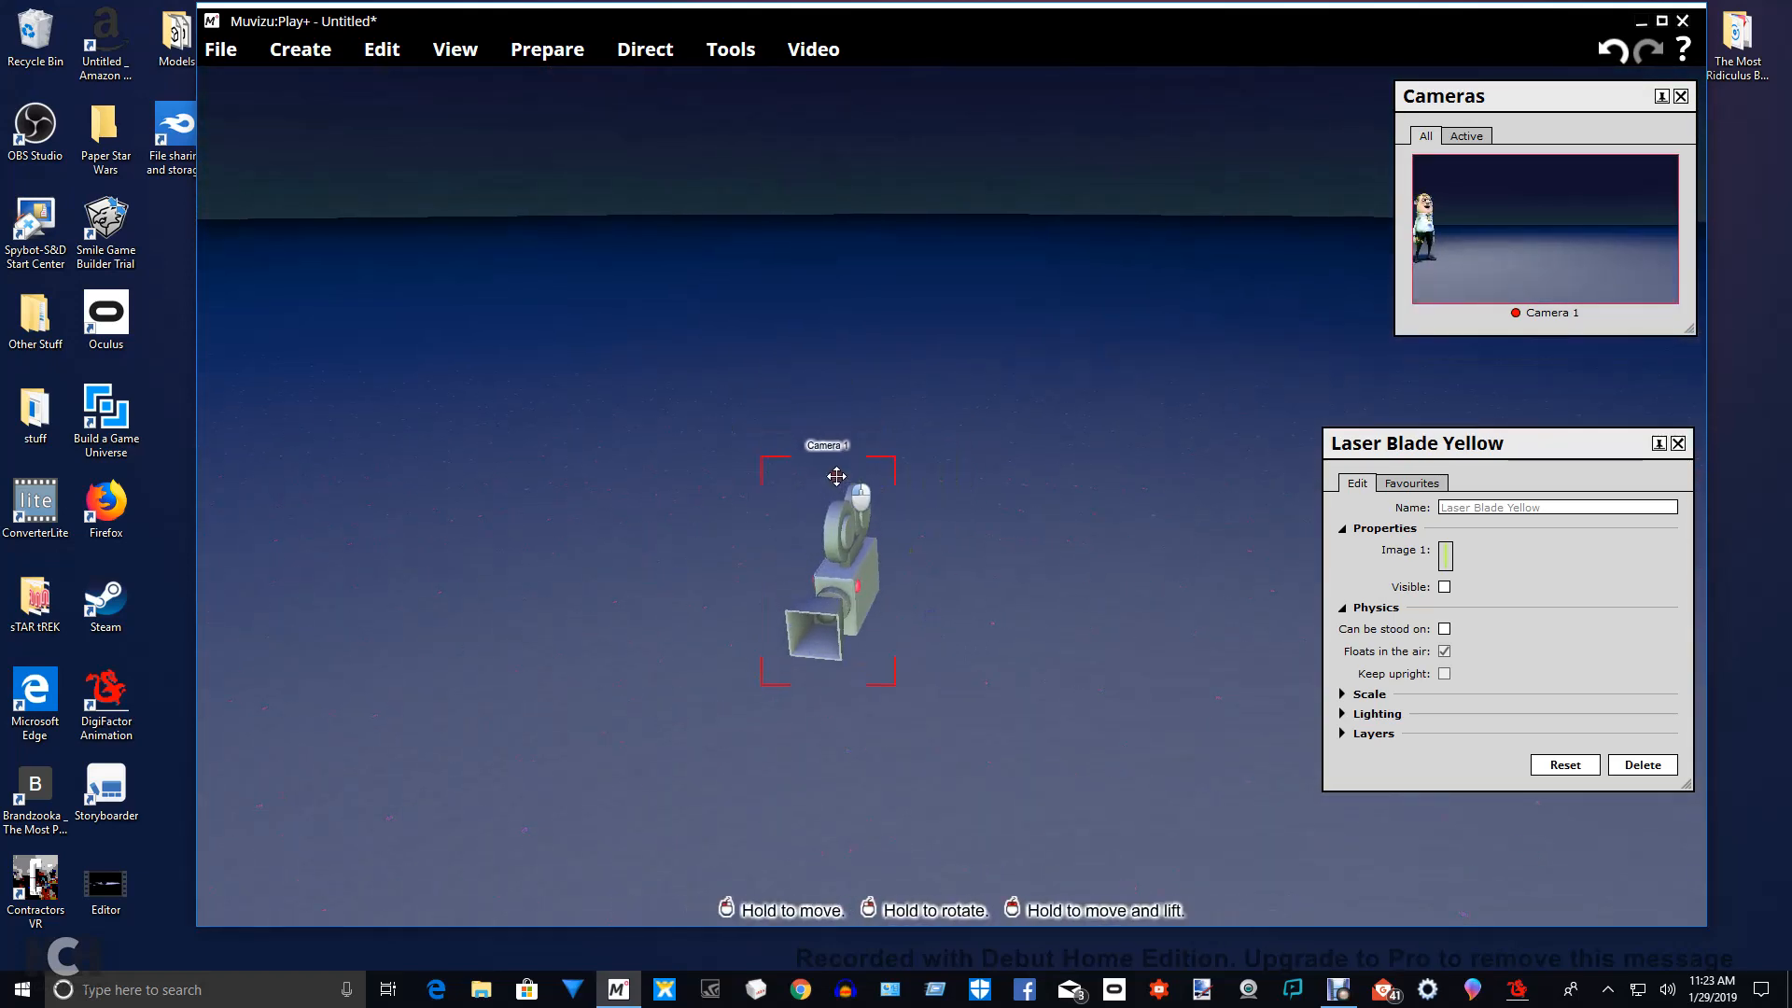
{"action": "right_click_drag", "start_coordinate": [836, 476], "coordinate": [836, 476]}
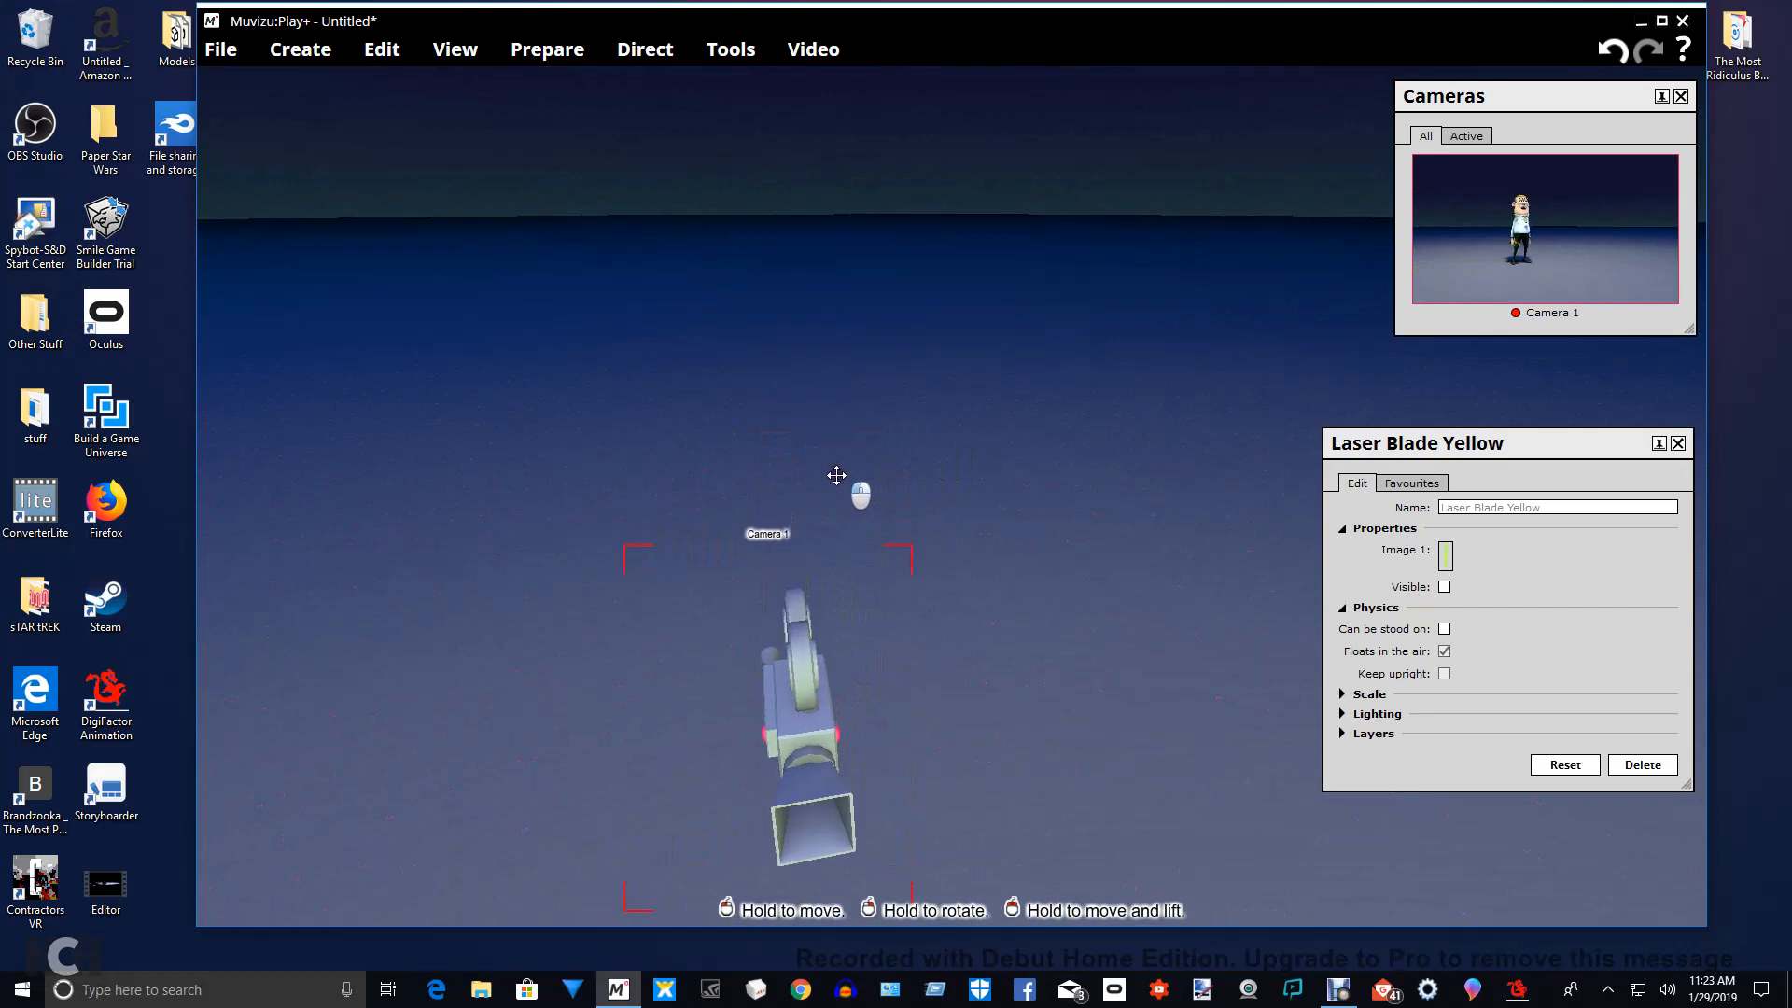
{"action": "left_click_drag", "start_coordinate": [837, 475], "coordinate": [899, 316]}
{"action": "left_click_drag", "start_coordinate": [1248, 838], "coordinate": [1231, 836]}
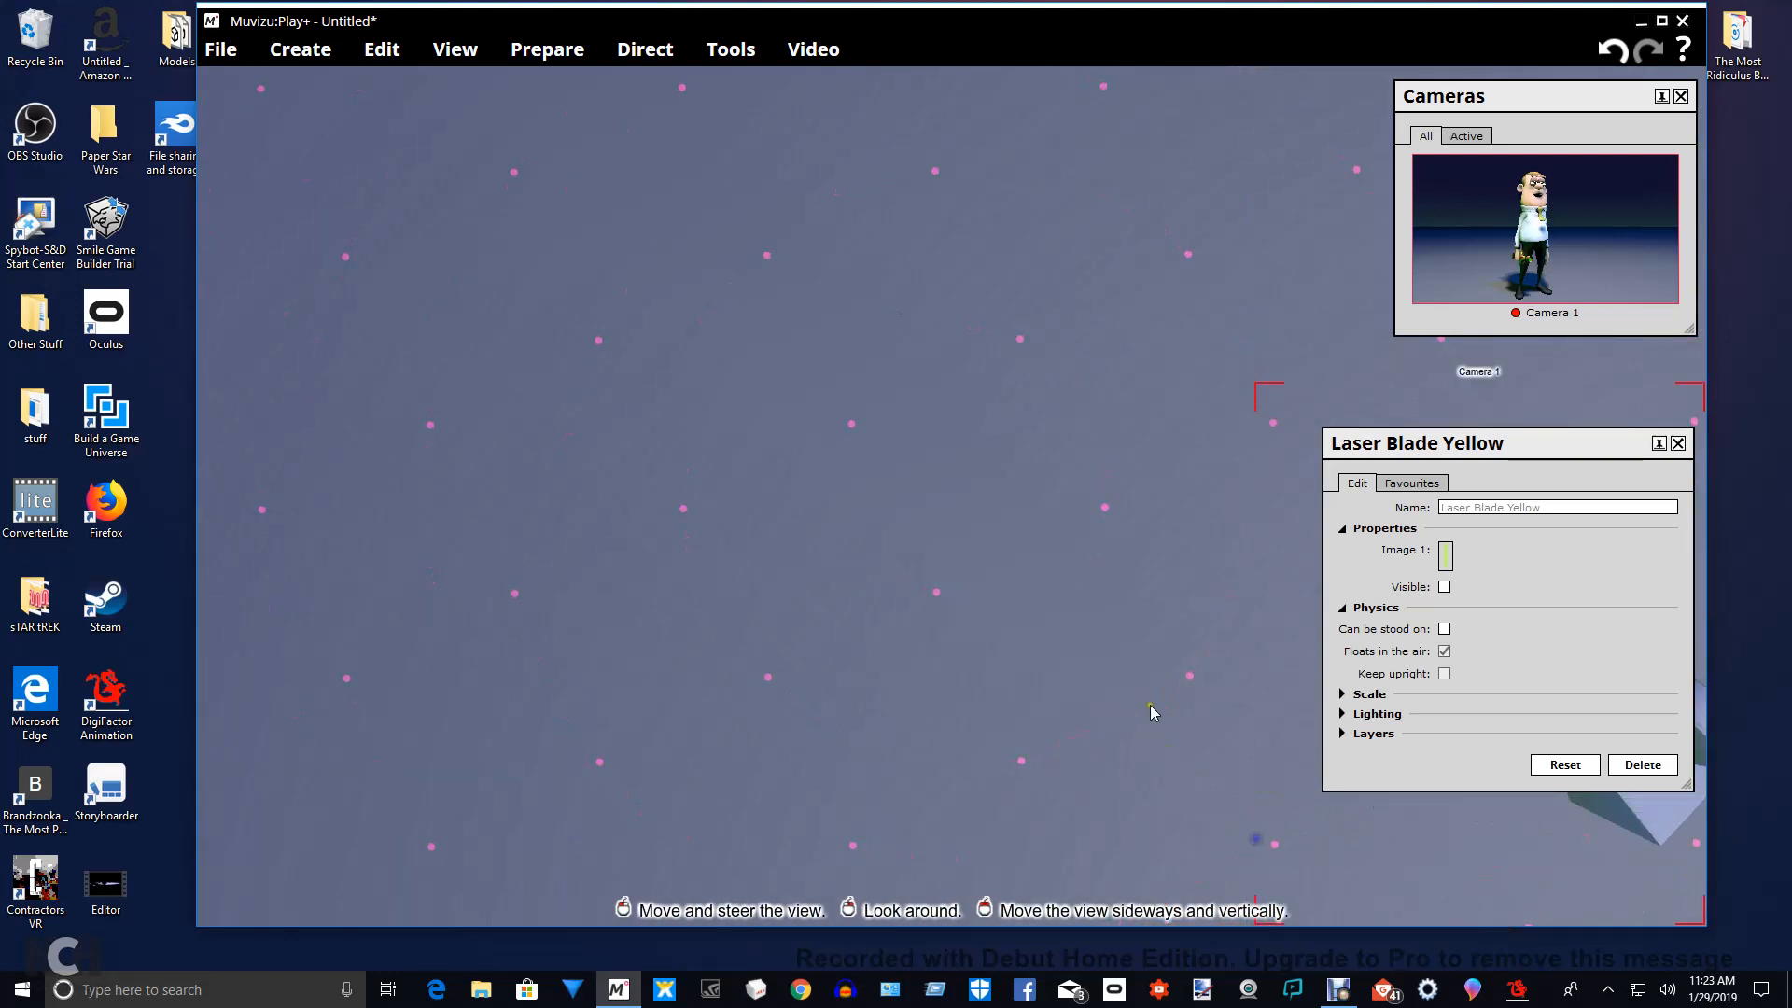
{"action": "left_click_drag", "start_coordinate": [868, 496], "coordinate": [818, 408]}
Open the yellow laser blade's property directing and switch it to preparing the object properties.
{"action": "right_click", "coordinate": [1020, 396]}
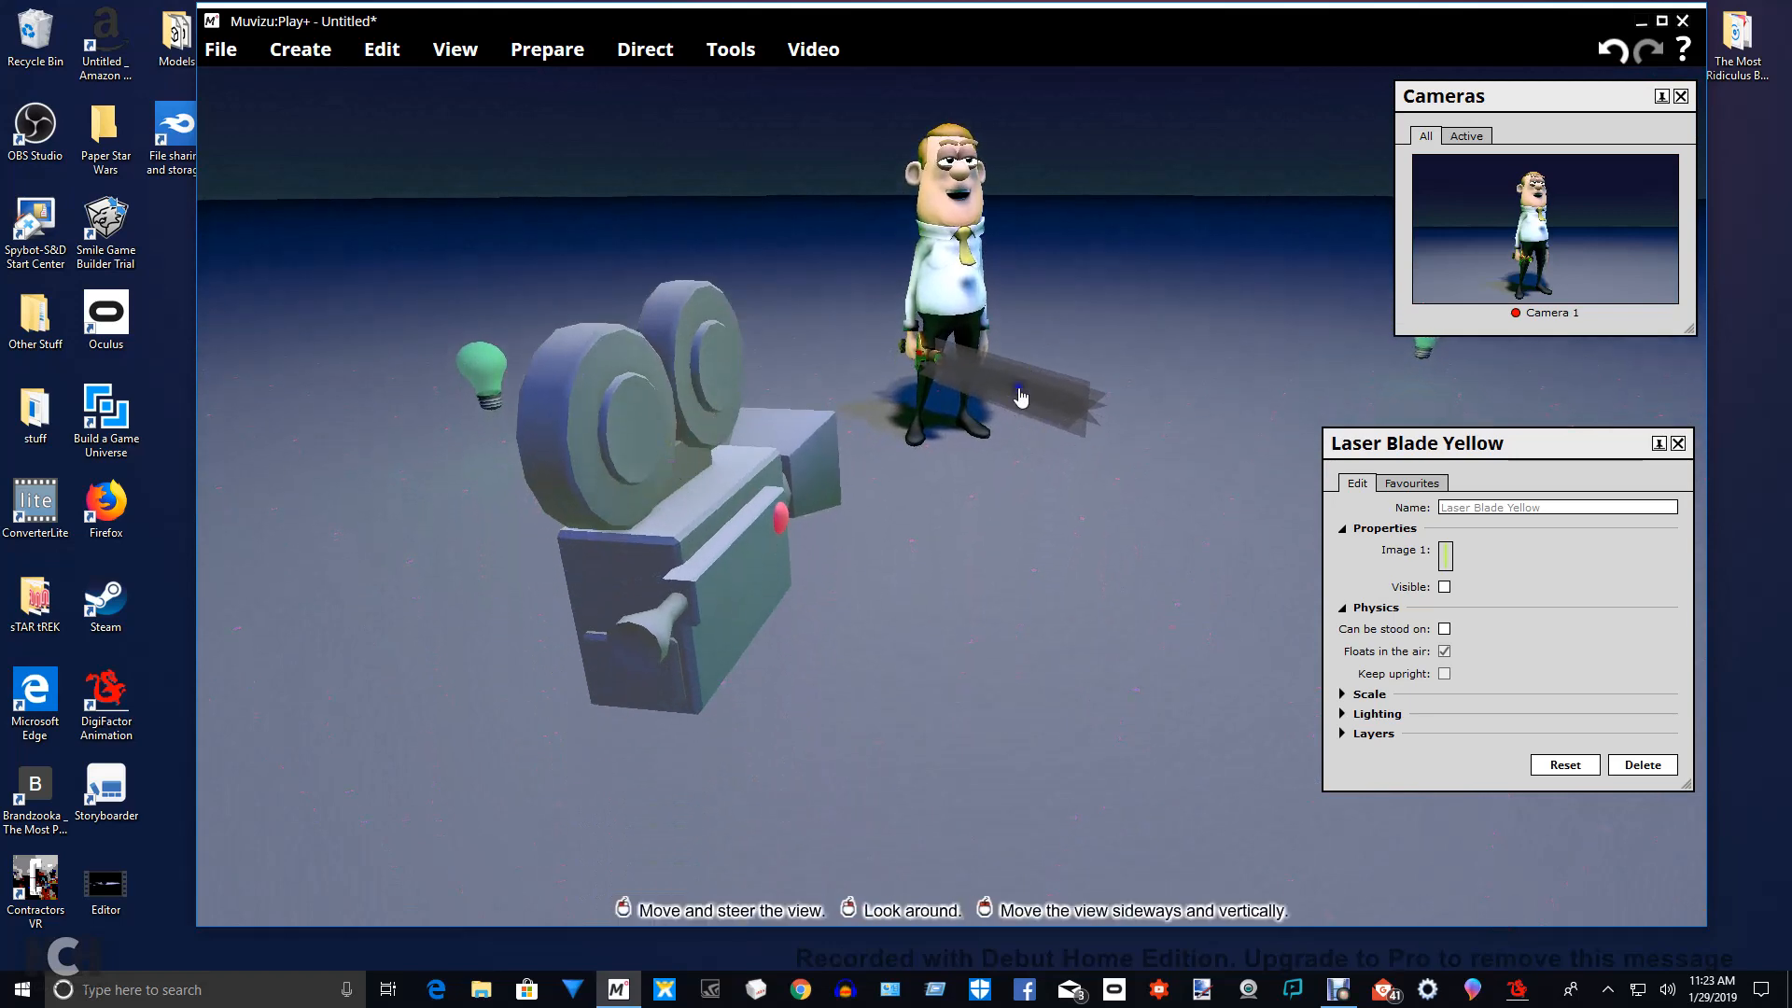
{"action": "left_click", "coordinate": [1193, 604]}
{"action": "key", "text": "Up"}
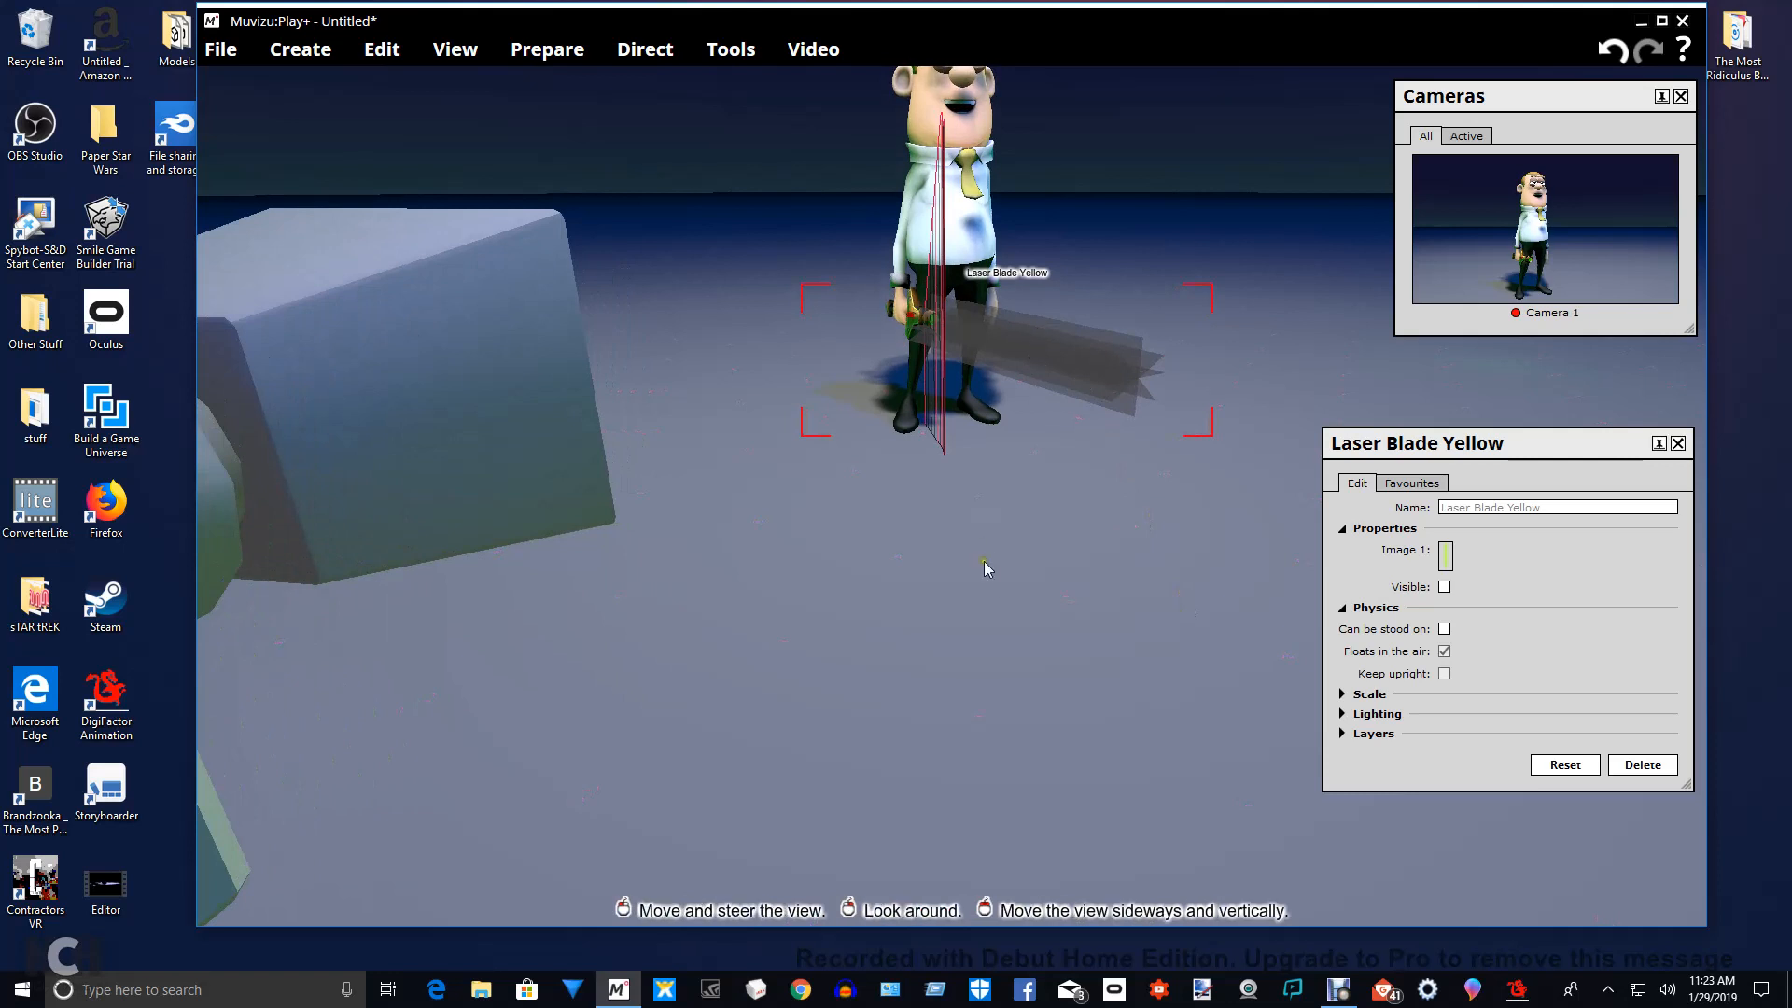
{"action": "key", "text": "Down"}
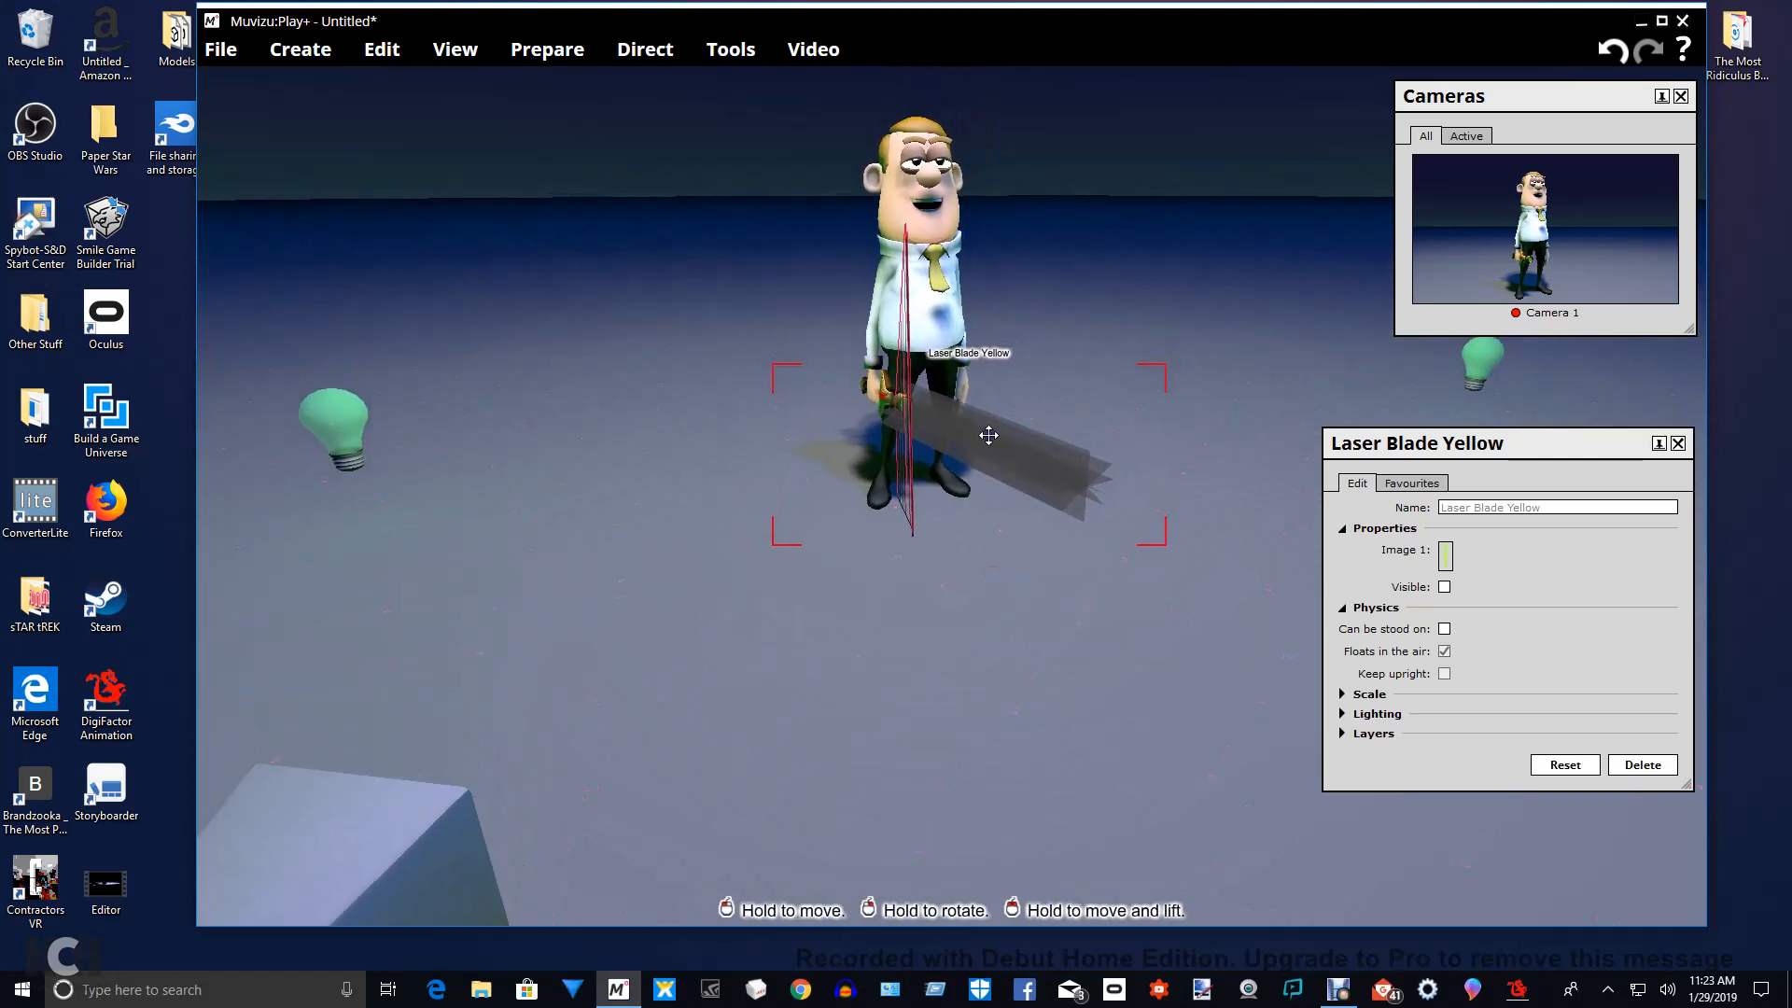
{"action": "right_click", "coordinate": [988, 434]}
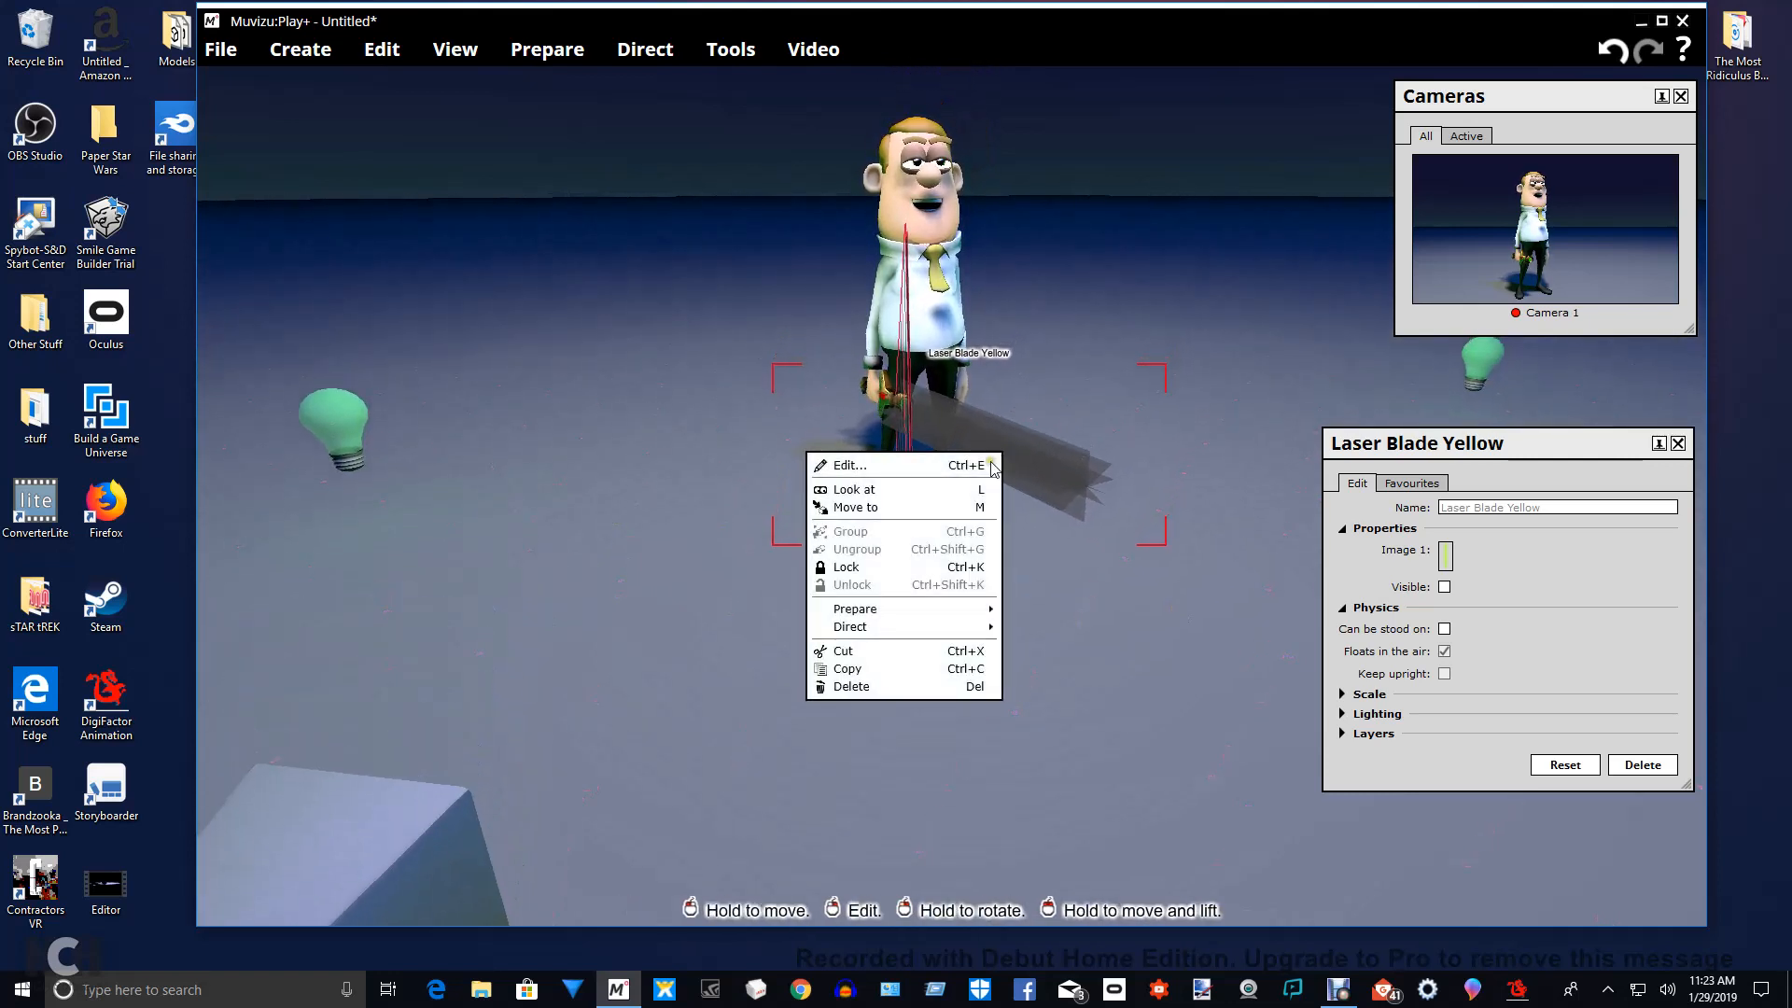
{"action": "mouse_move", "coordinate": [907, 628]}
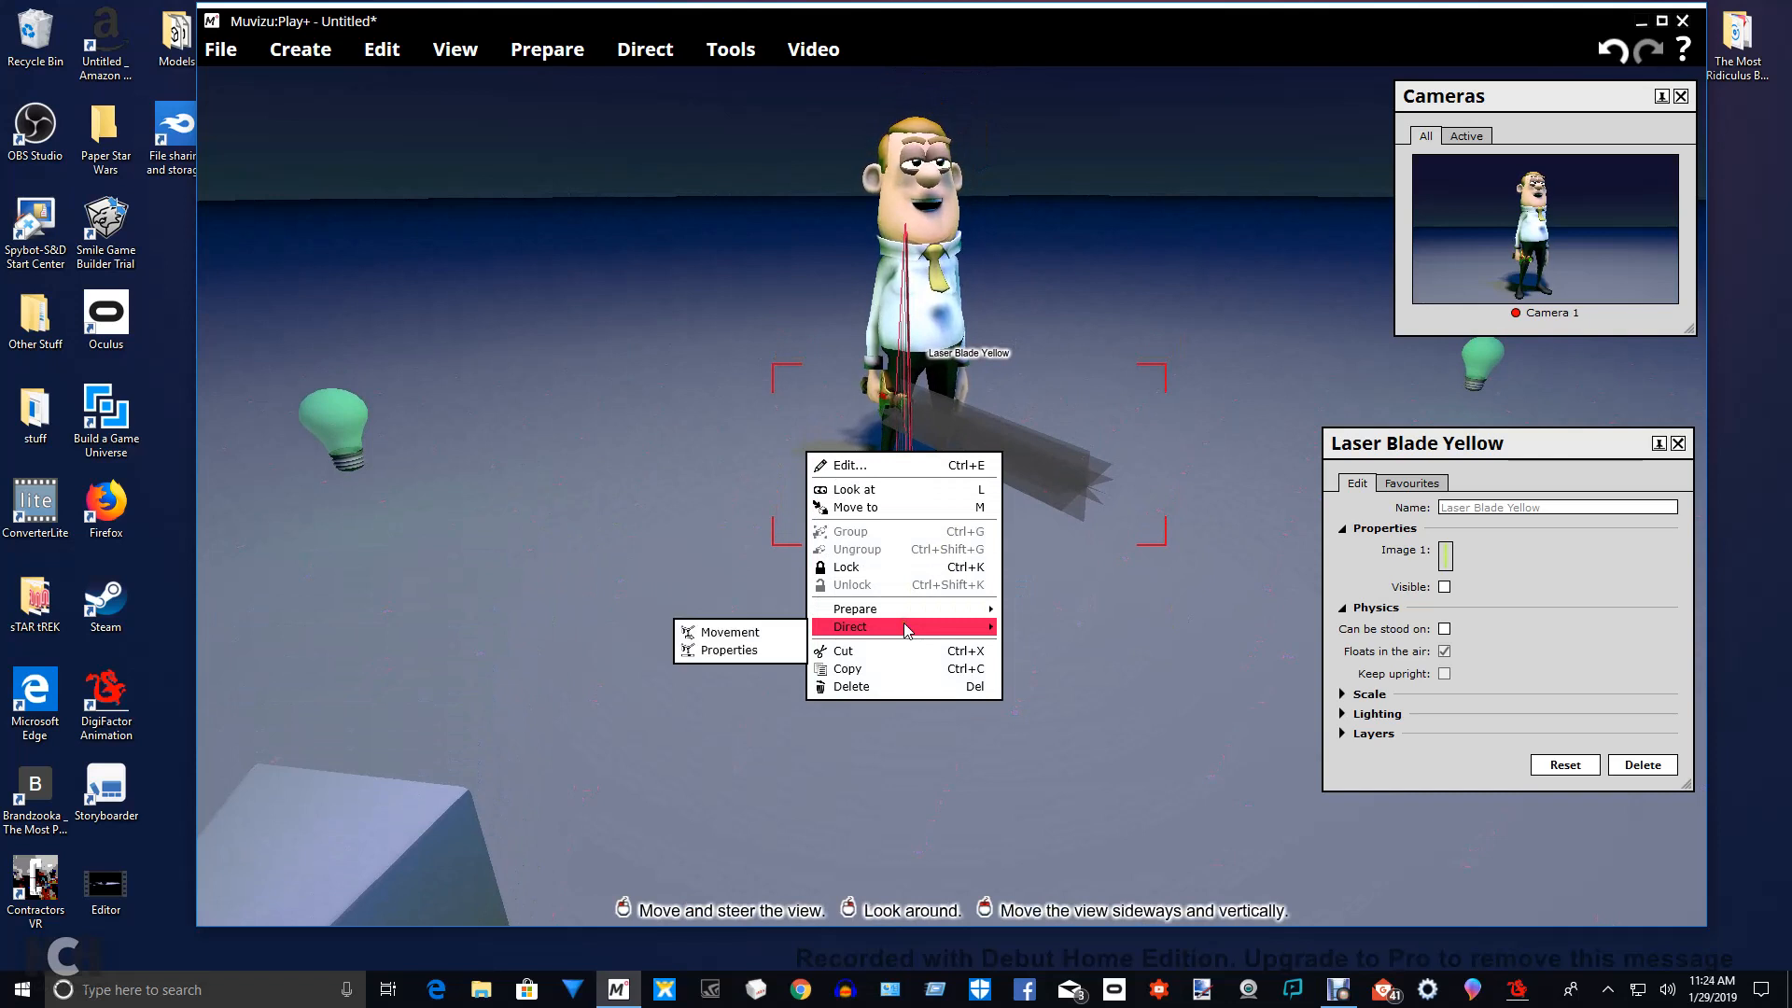
{"action": "left_click", "coordinate": [796, 650]}
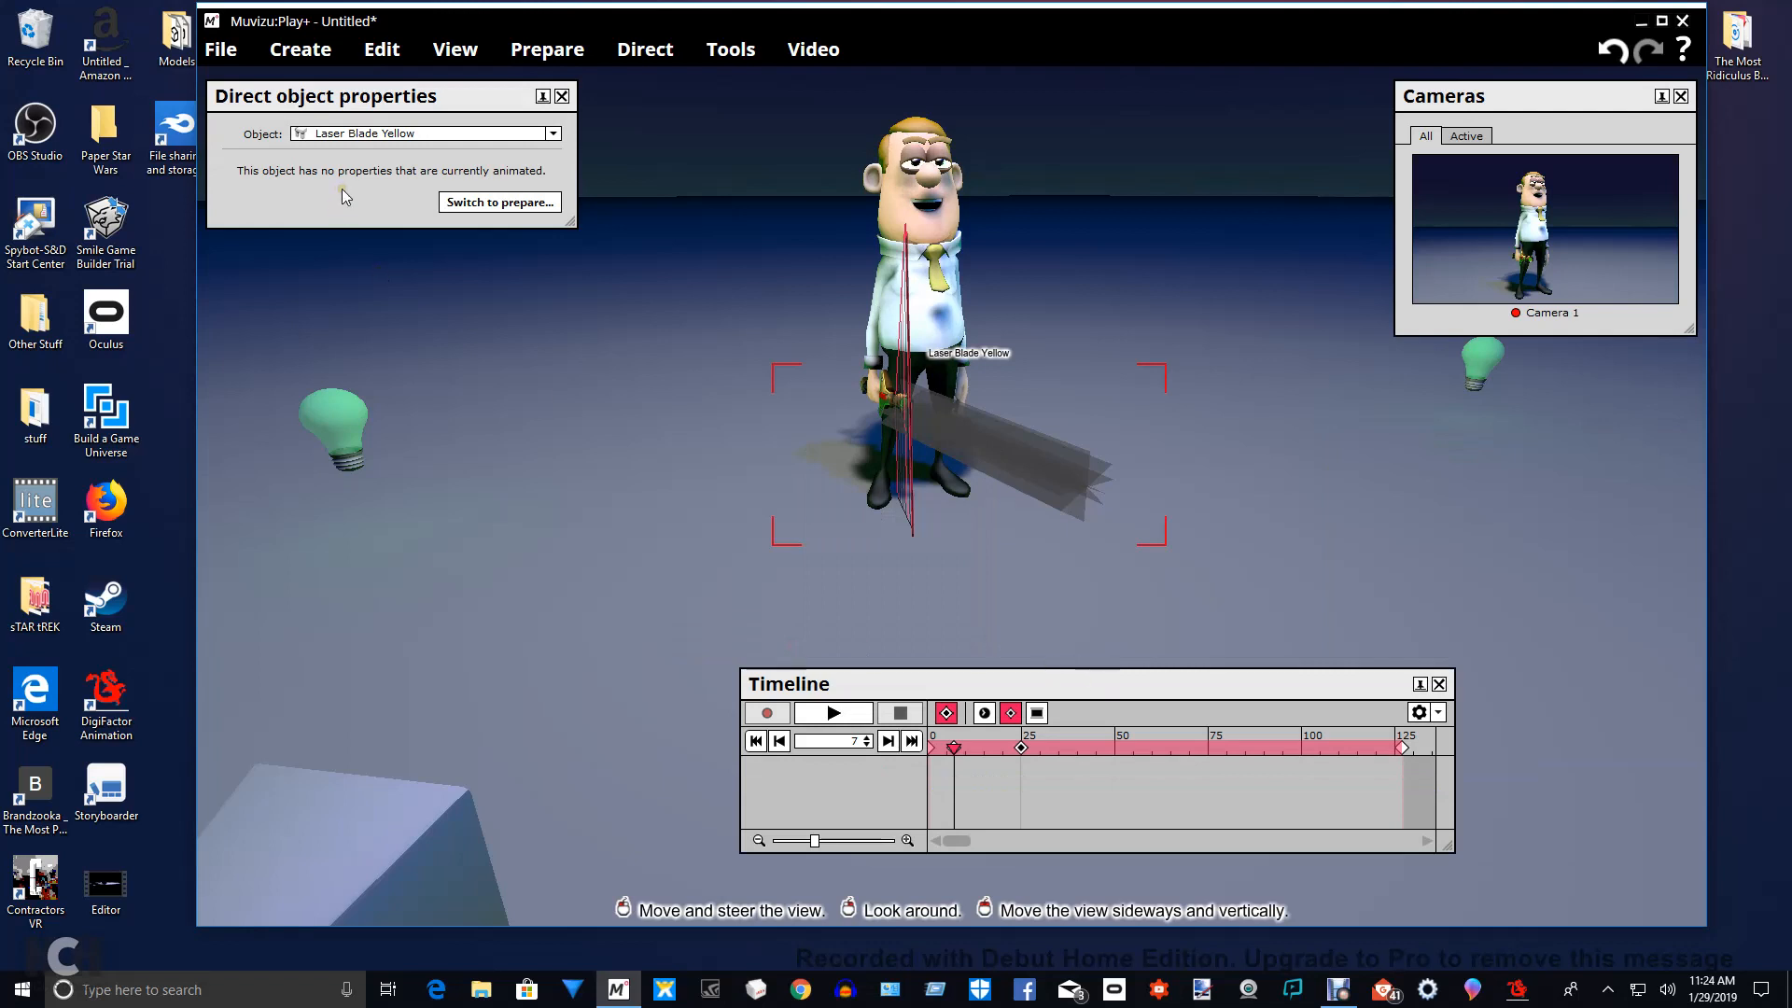
{"action": "left_click", "coordinate": [502, 203]}
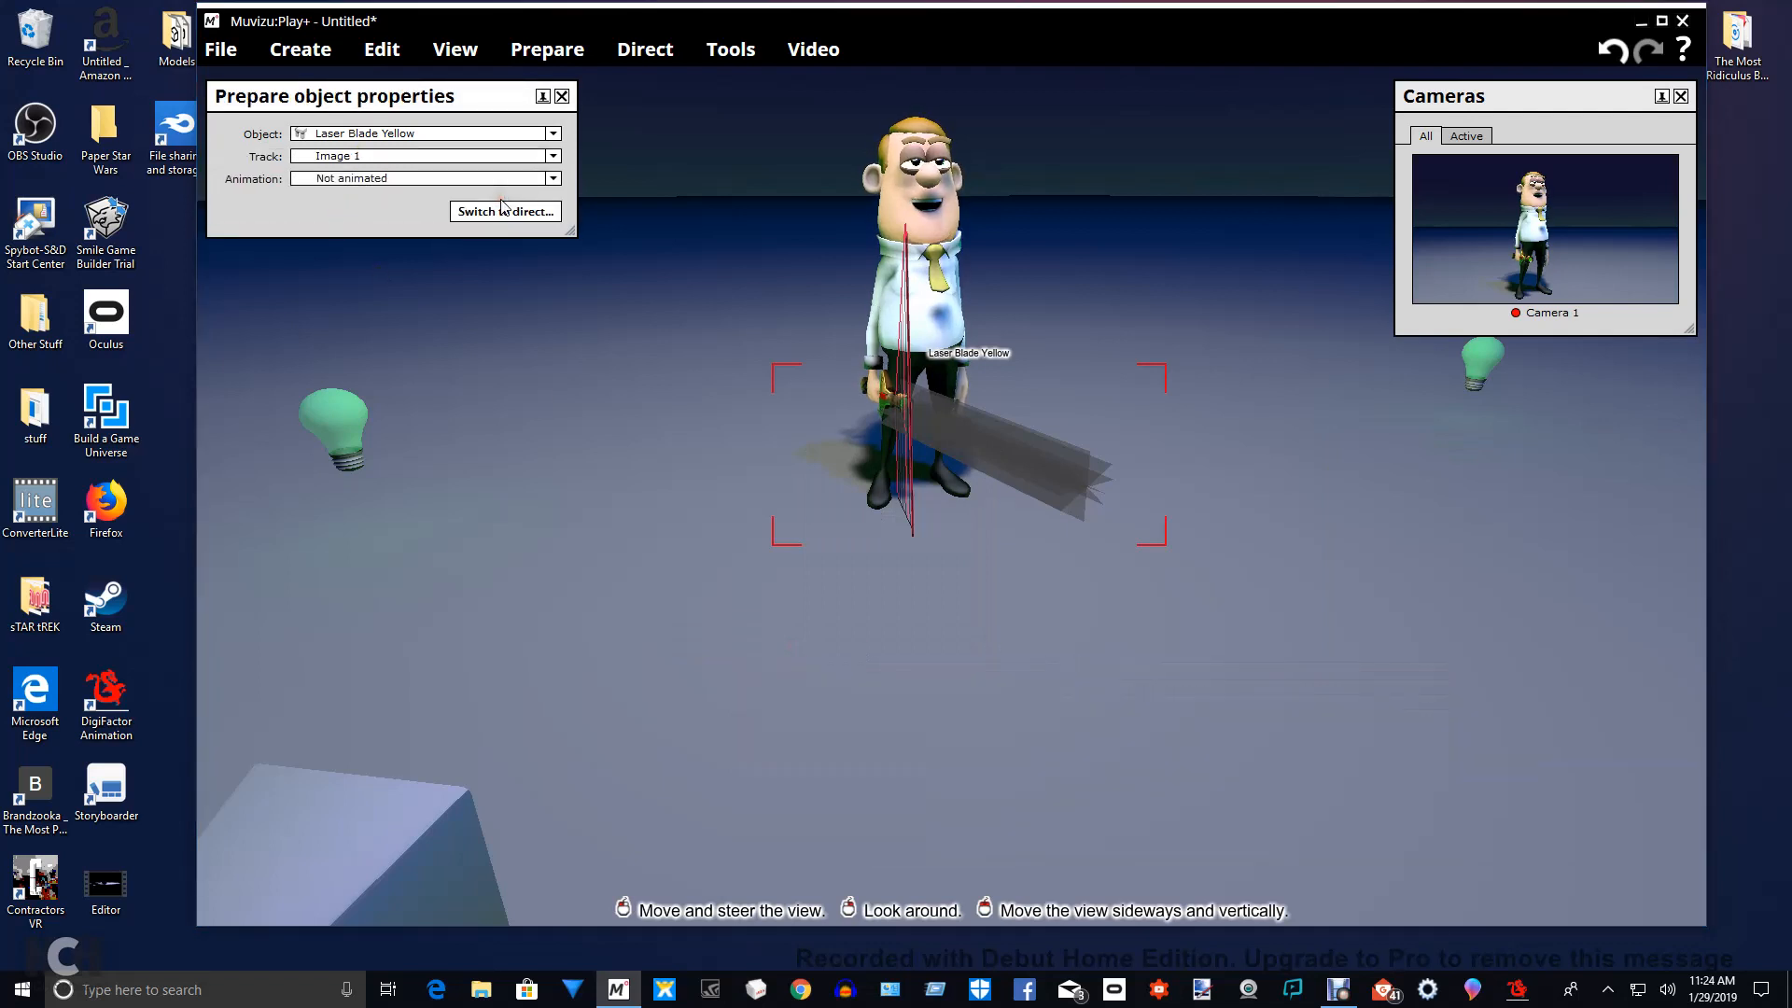
Set the yellow laser blade's Visible track to Key framed animation.
{"action": "right_click", "coordinate": [589, 355]}
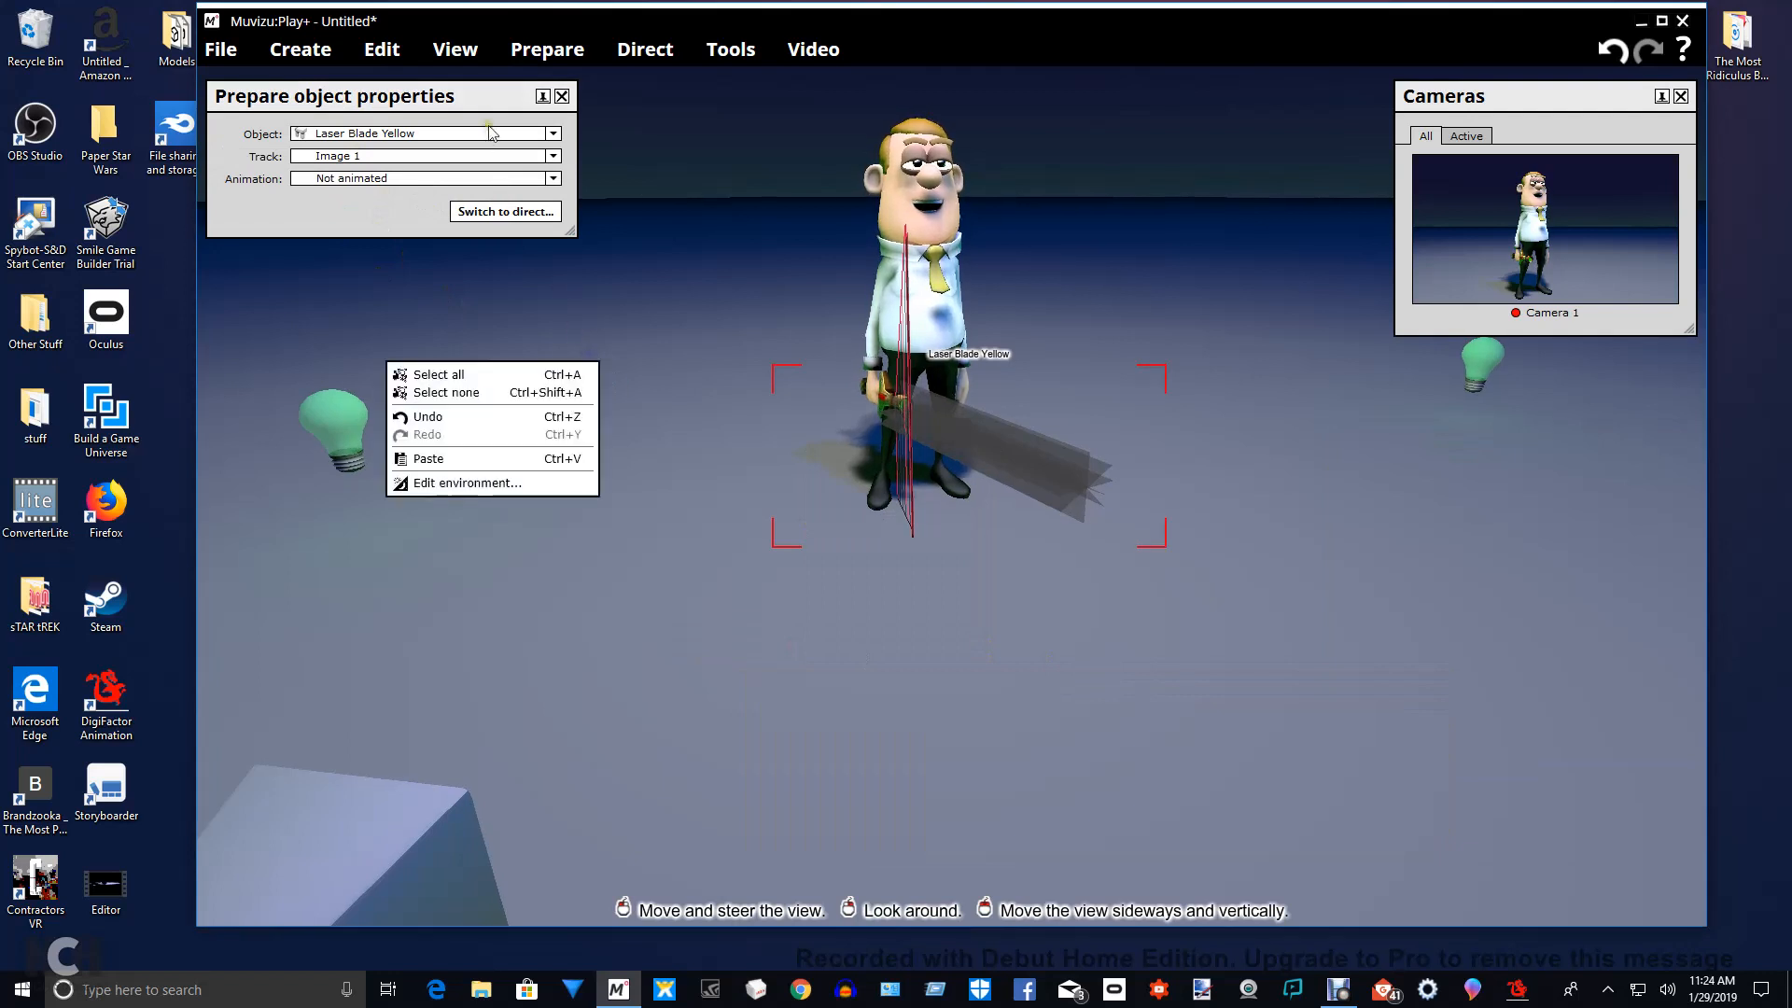
{"action": "left_click_drag", "start_coordinate": [474, 95], "coordinate": [608, 258]}
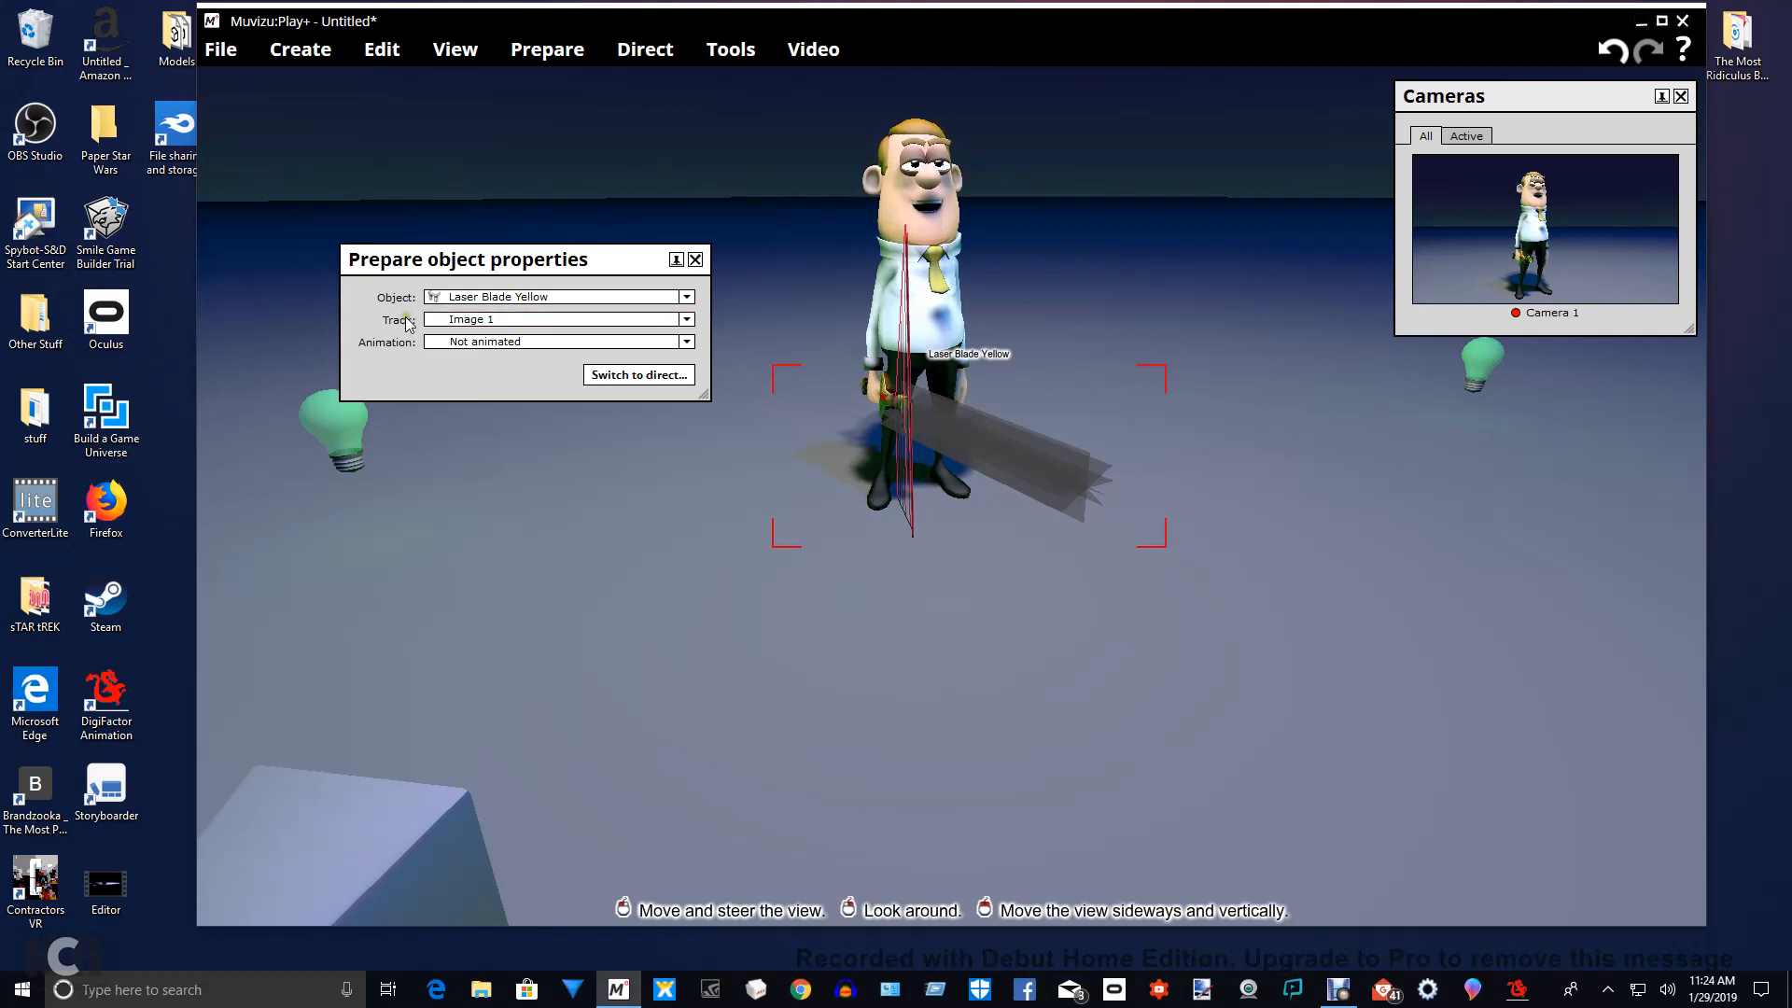
{"action": "left_click", "coordinate": [492, 322]}
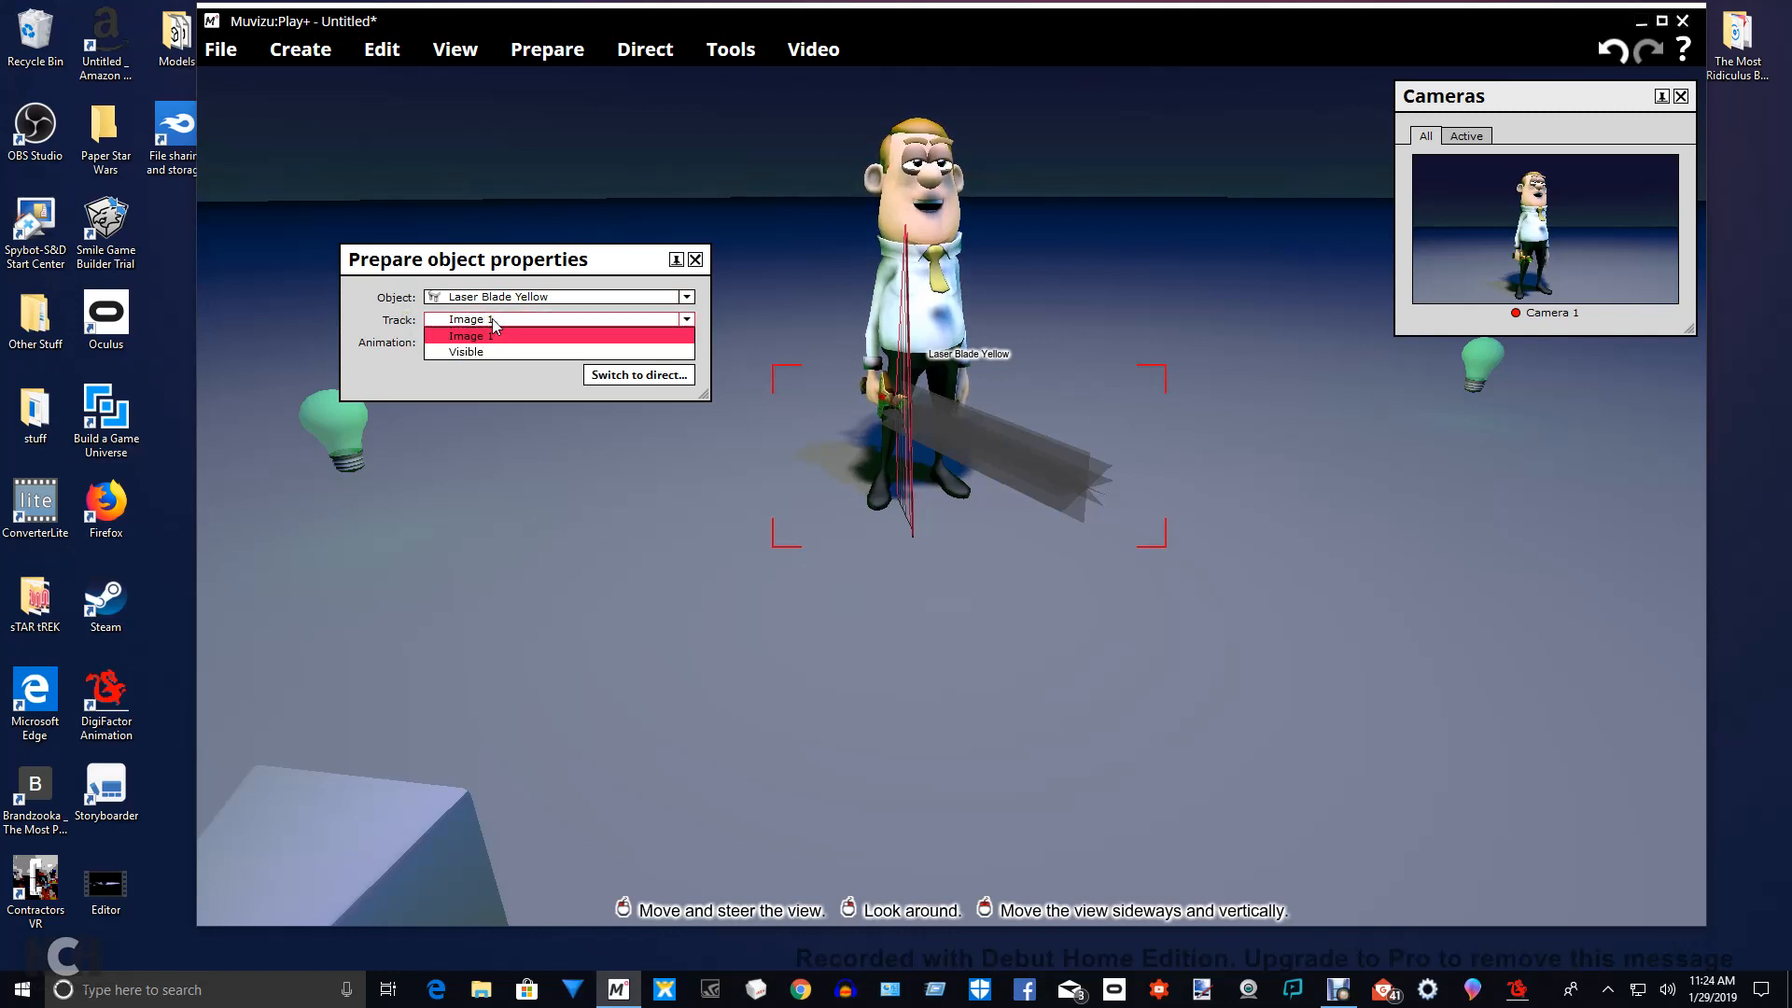
{"action": "left_click", "coordinate": [485, 352]}
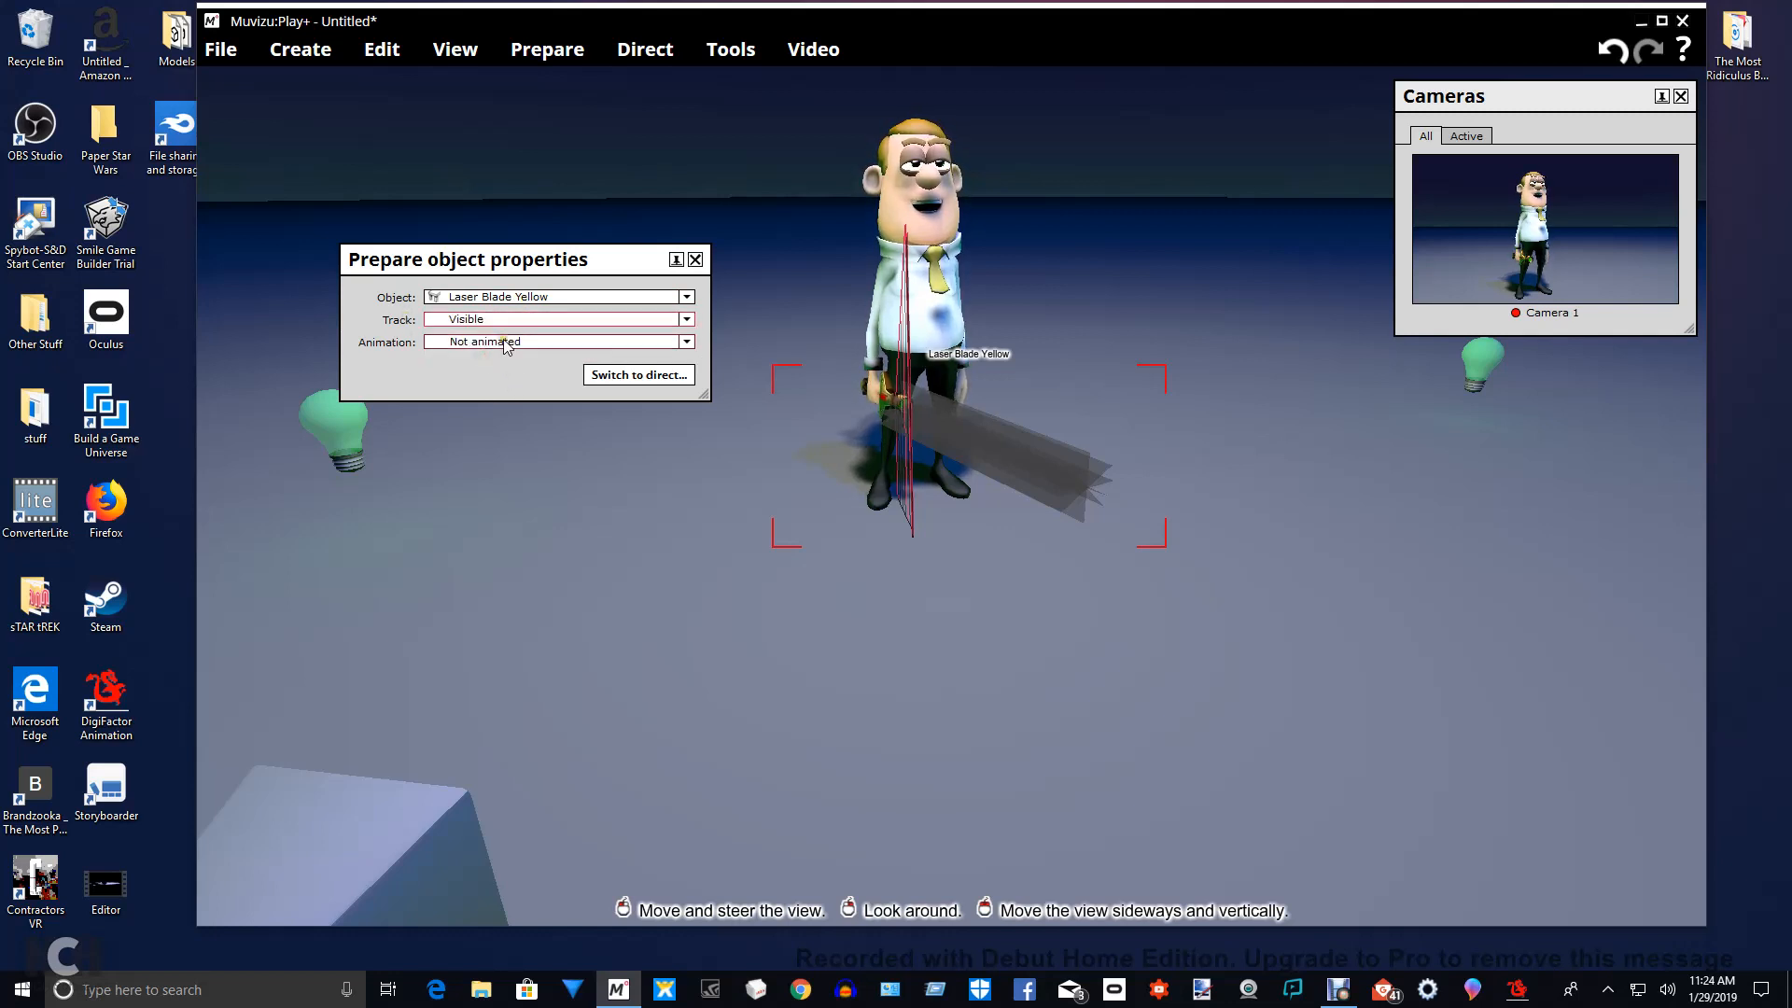
{"action": "left_click", "coordinate": [505, 342]}
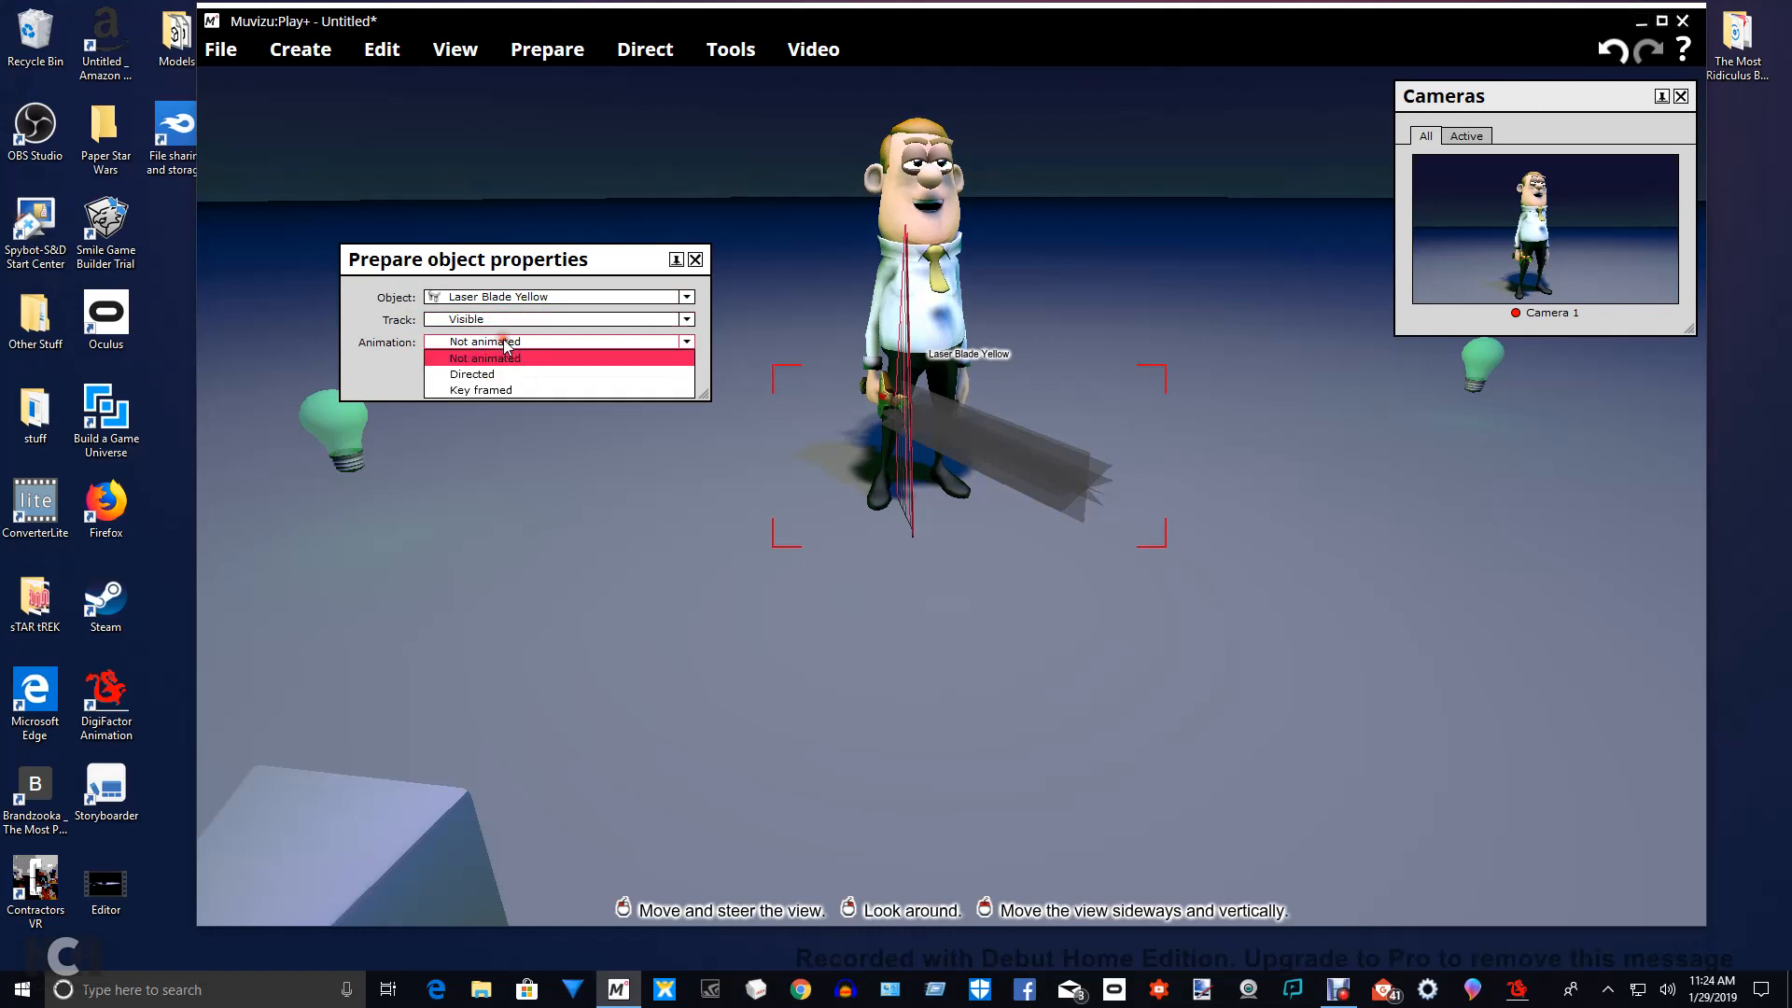
{"action": "left_click", "coordinate": [525, 390]}
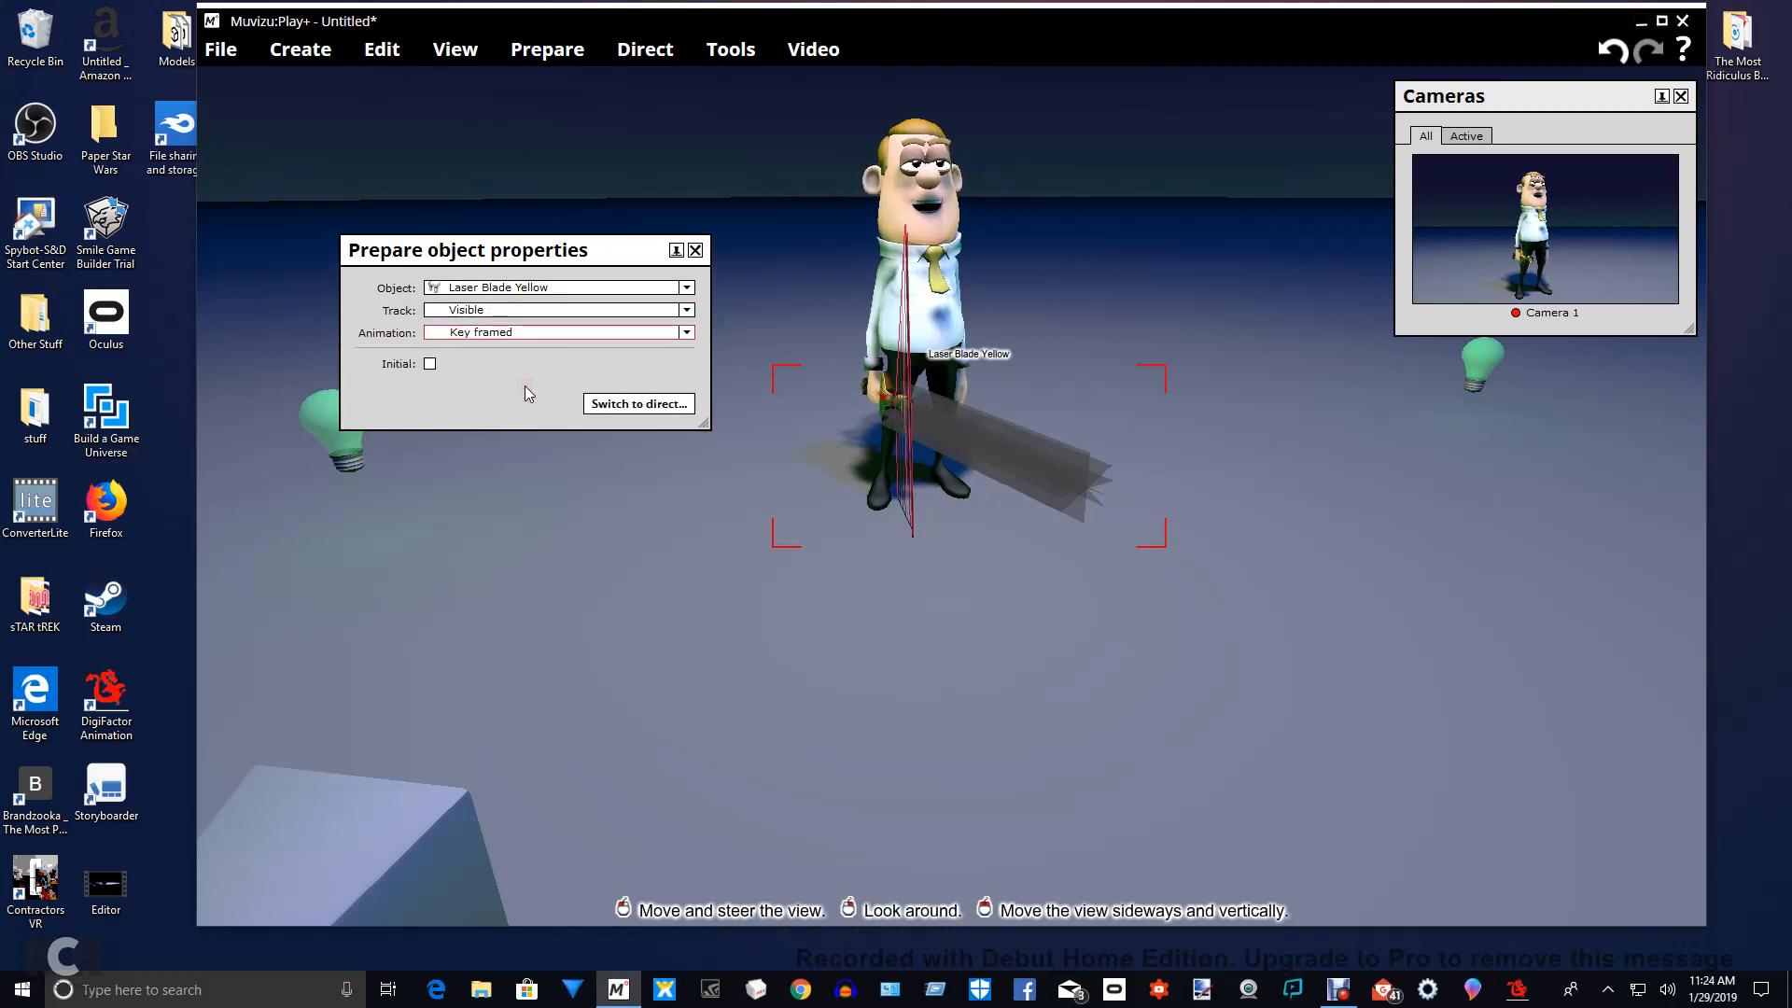
Switch to directing the yellow laser blade's properties and add a Visible key frame at frame 7.
{"action": "left_click", "coordinate": [630, 411]}
{"action": "left_click_drag", "start_coordinate": [630, 444], "coordinate": [624, 472]}
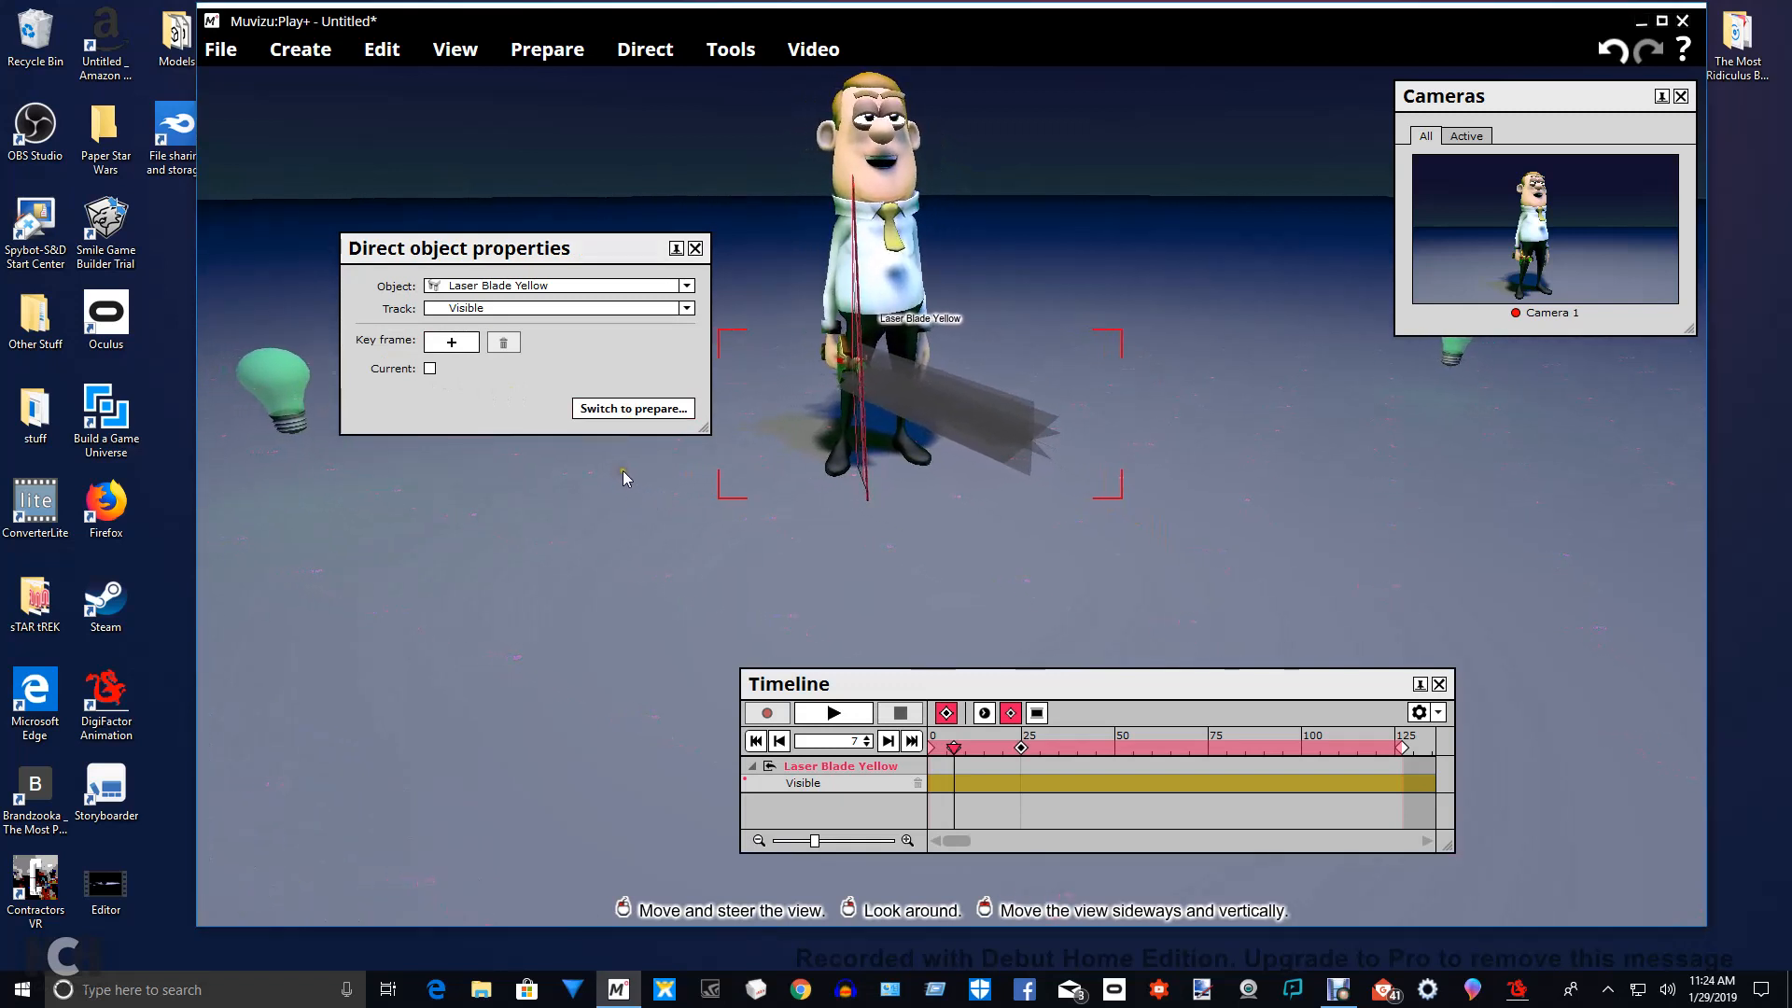
{"action": "left_click", "coordinate": [450, 342]}
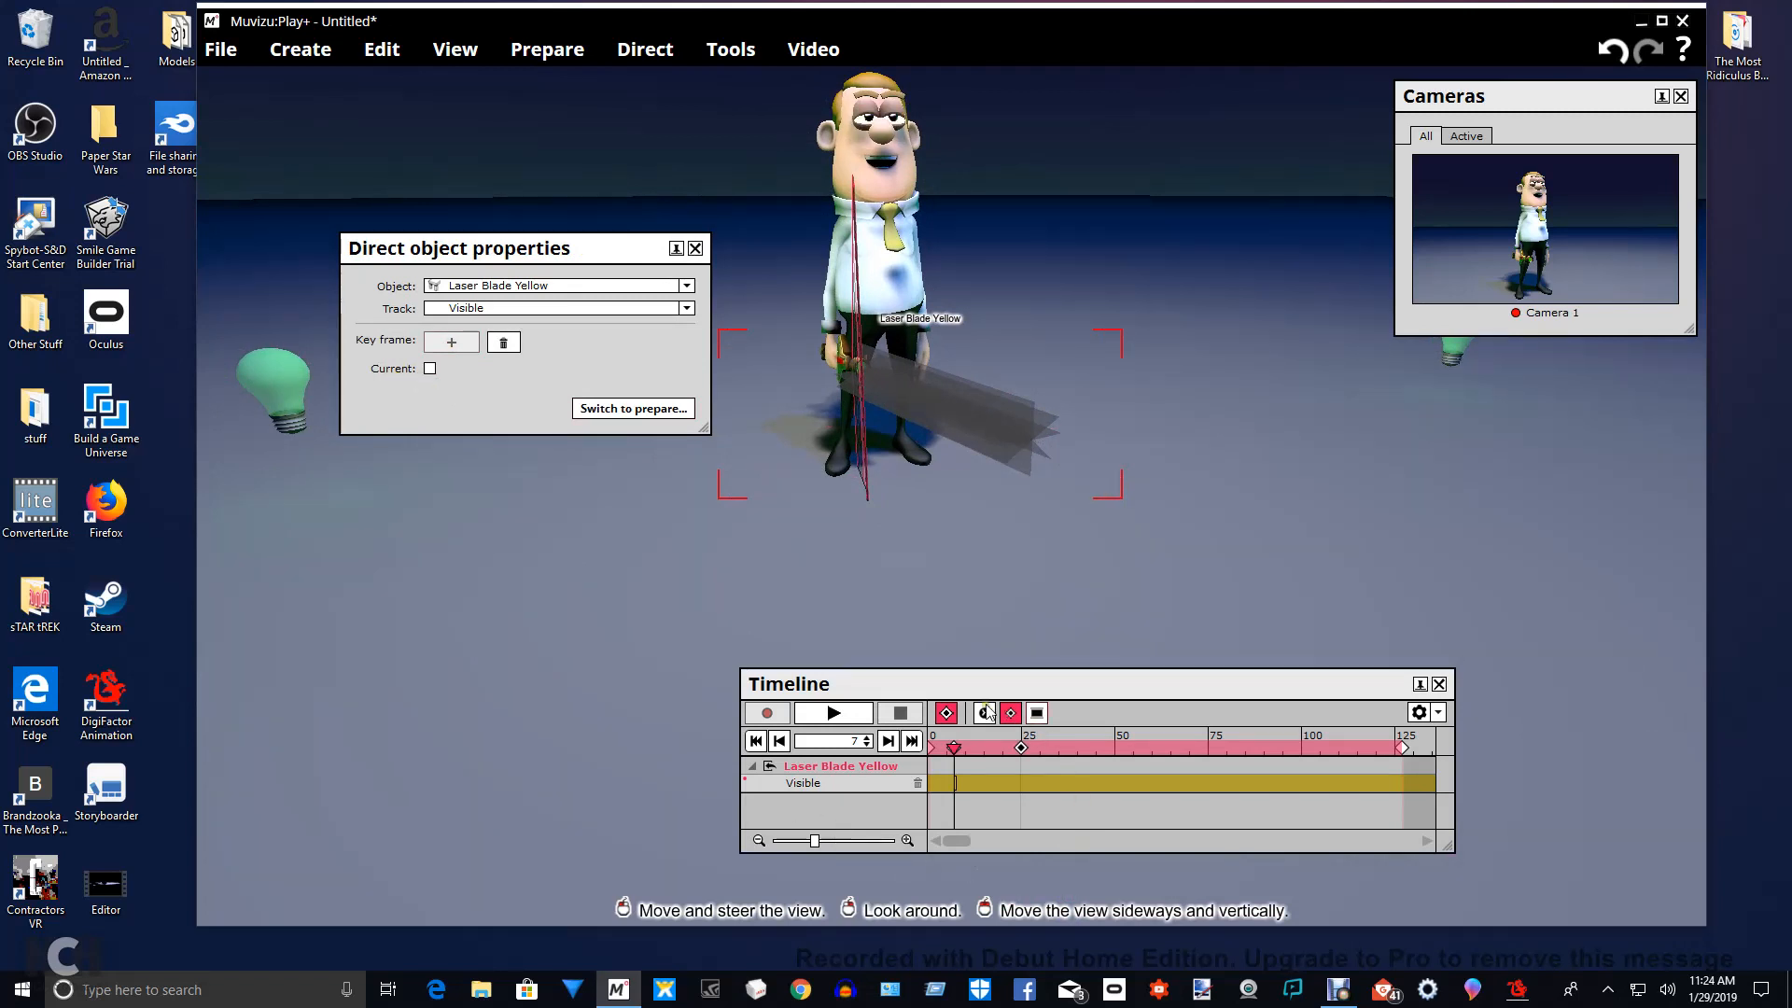
Add a Visible key frame at frame 14 and make the yellow laser blade visible there.
{"action": "left_click", "coordinate": [957, 747]}
{"action": "left_click_drag", "start_coordinate": [971, 746], "coordinate": [980, 747]}
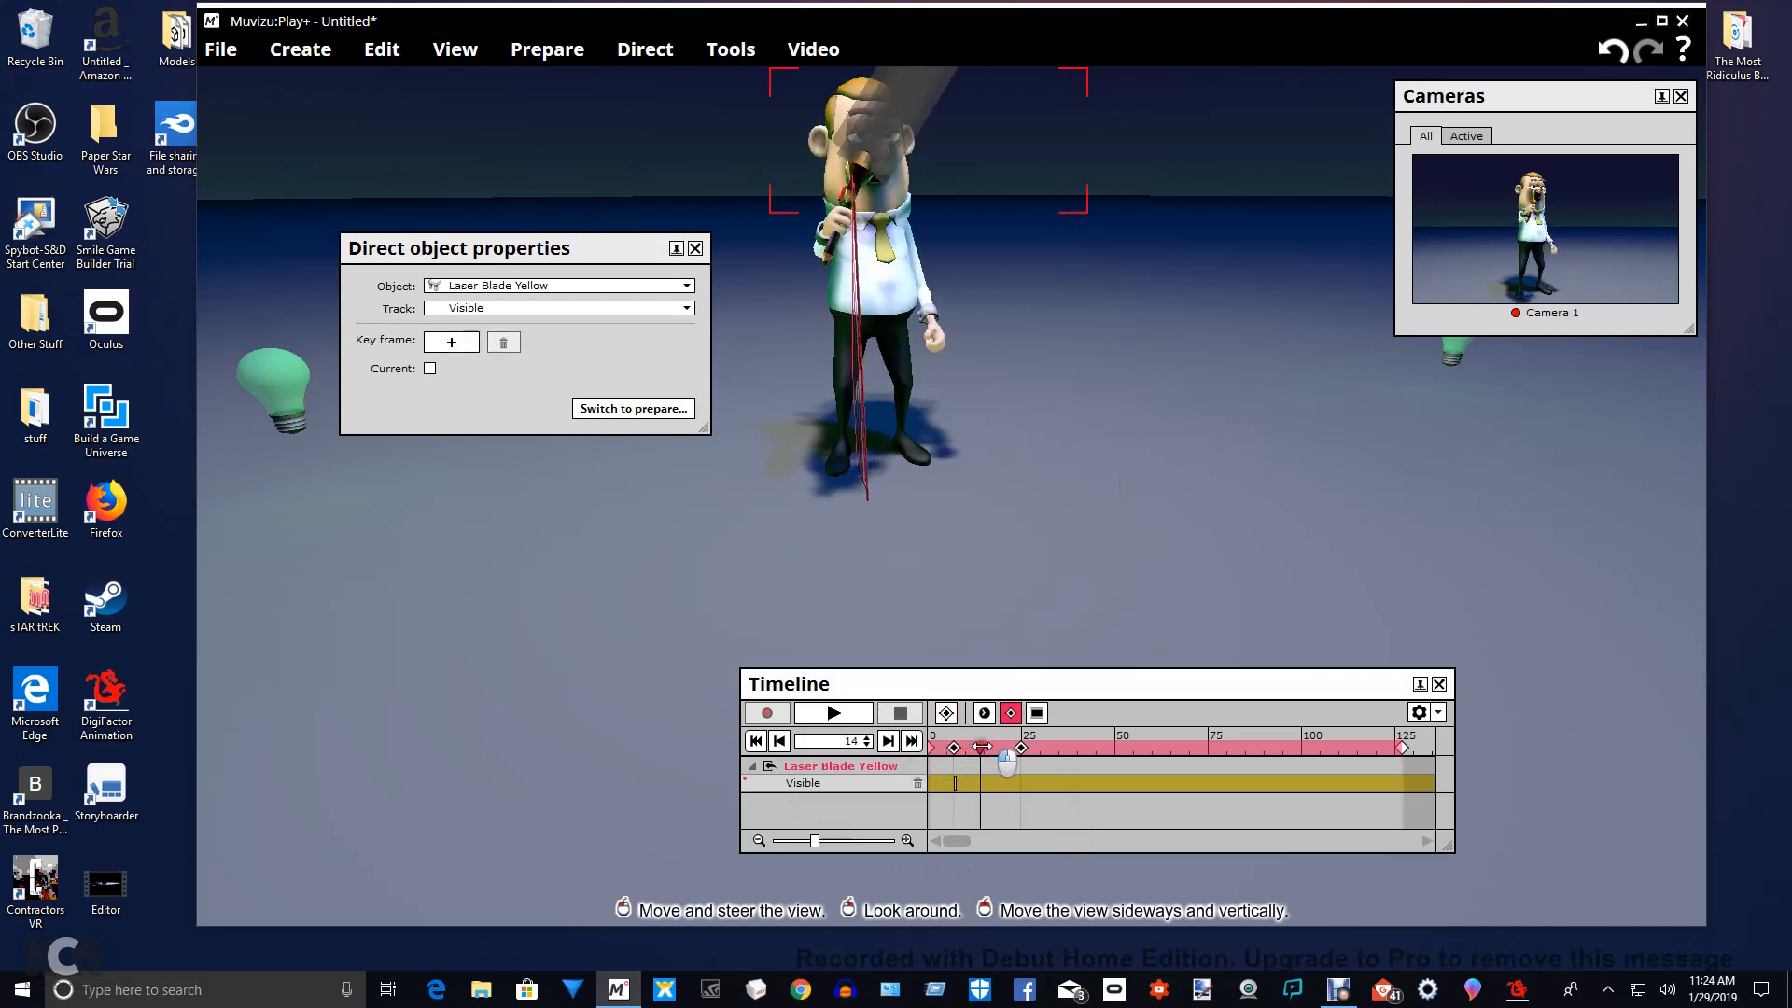
{"action": "left_click", "coordinate": [465, 349]}
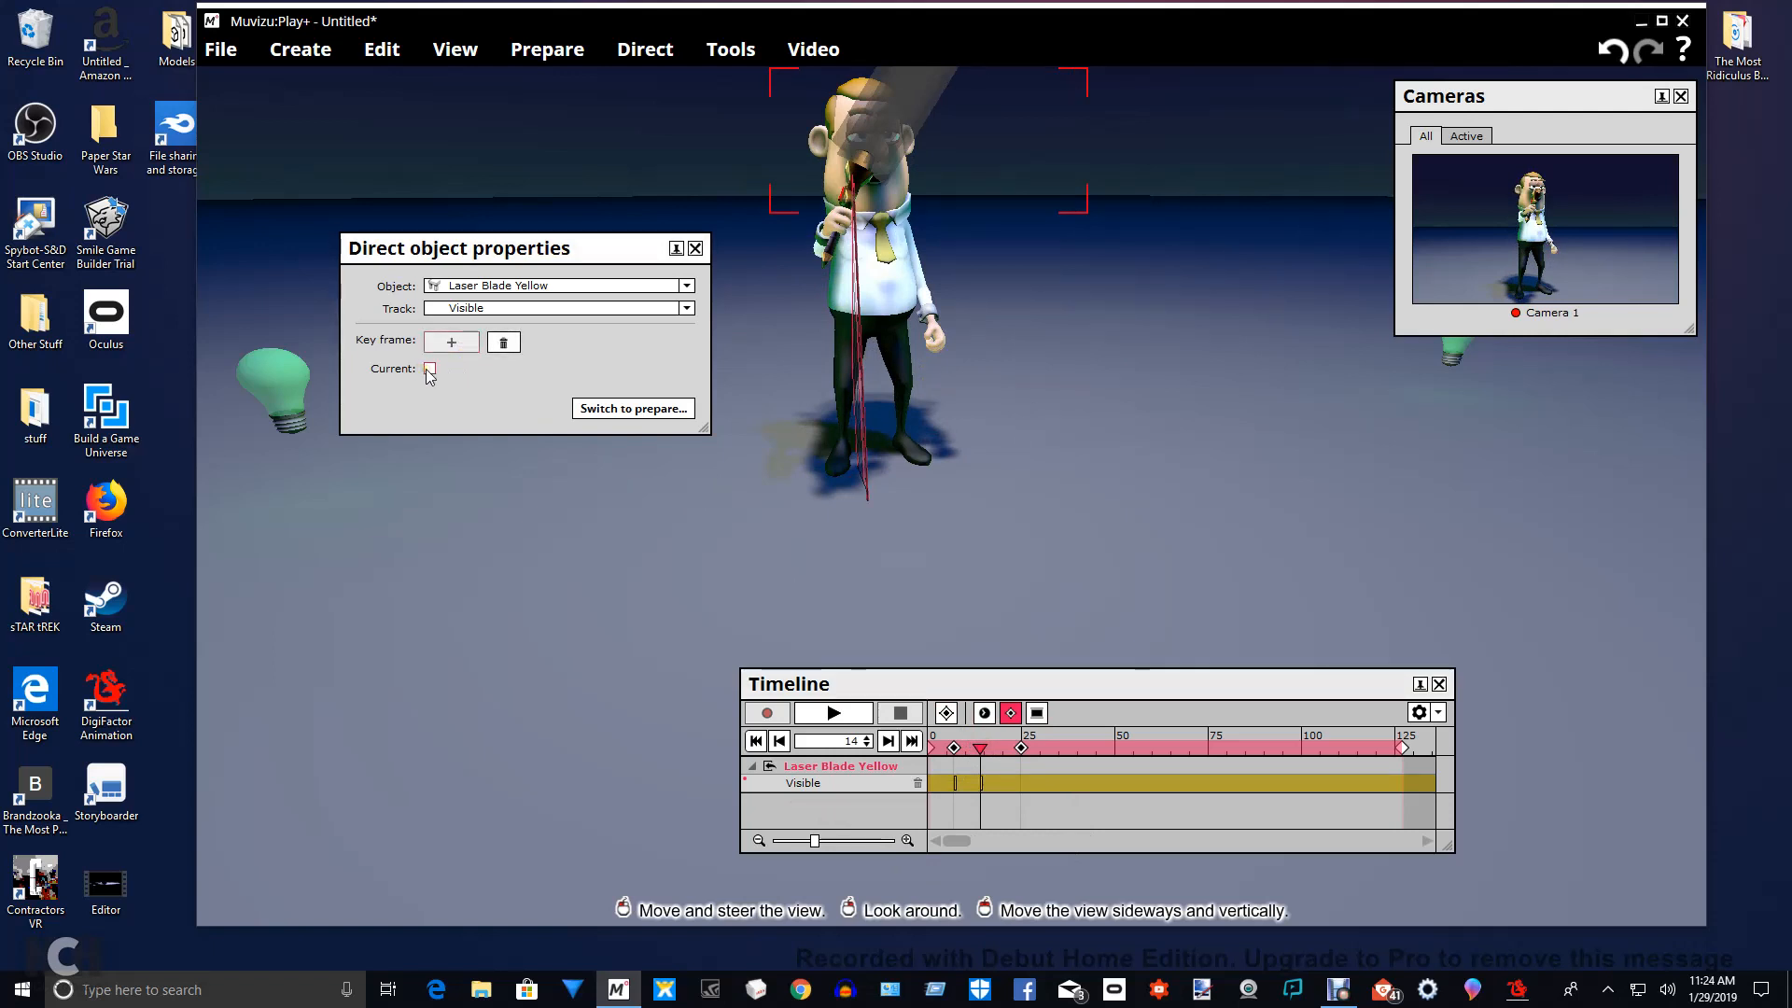
{"action": "left_click", "coordinate": [429, 369]}
Enlarge the camera preview and play the animation from frame 7 to check when the blade appears.
{"action": "mouse_move", "coordinate": [1128, 586]}
{"action": "left_mouse_down"}
{"action": "mouse_move", "coordinate": [1140, 600]}
{"action": "mouse_move", "coordinate": [1128, 587]}
{"action": "left_mouse_up"}
{"action": "left_click_drag", "start_coordinate": [977, 749], "coordinate": [959, 747]}
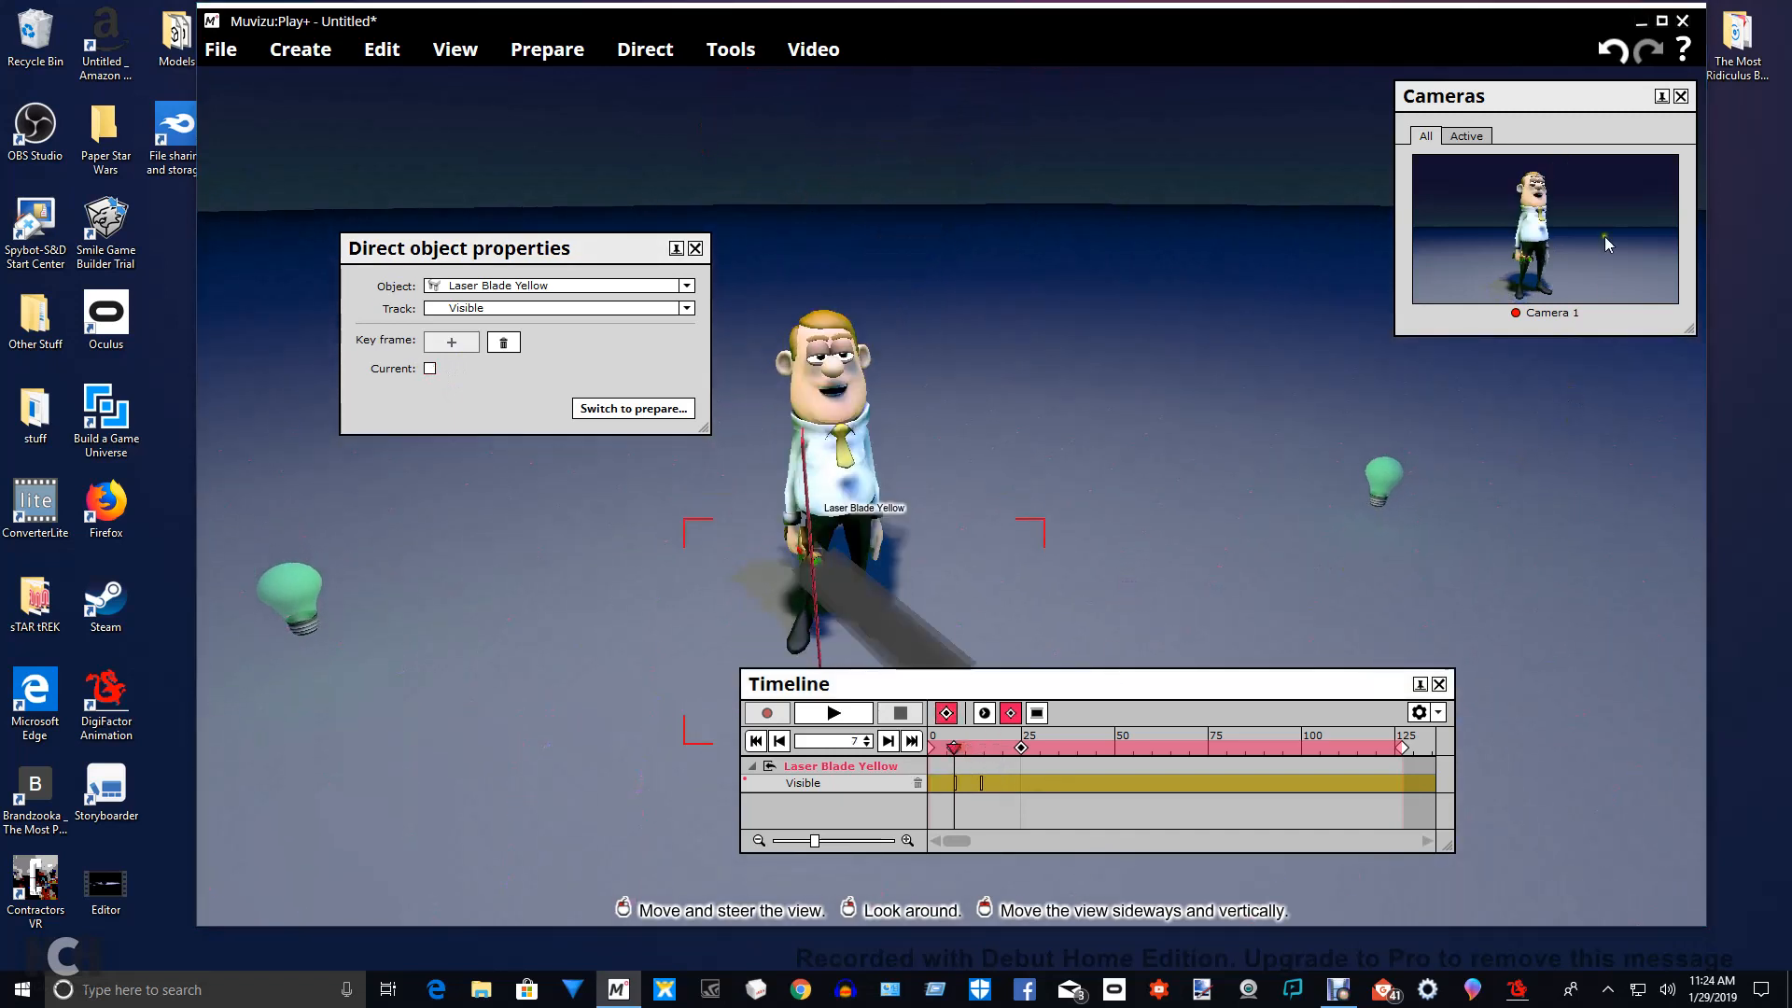
{"action": "left_click_drag", "start_coordinate": [1607, 109], "coordinate": [625, 226]}
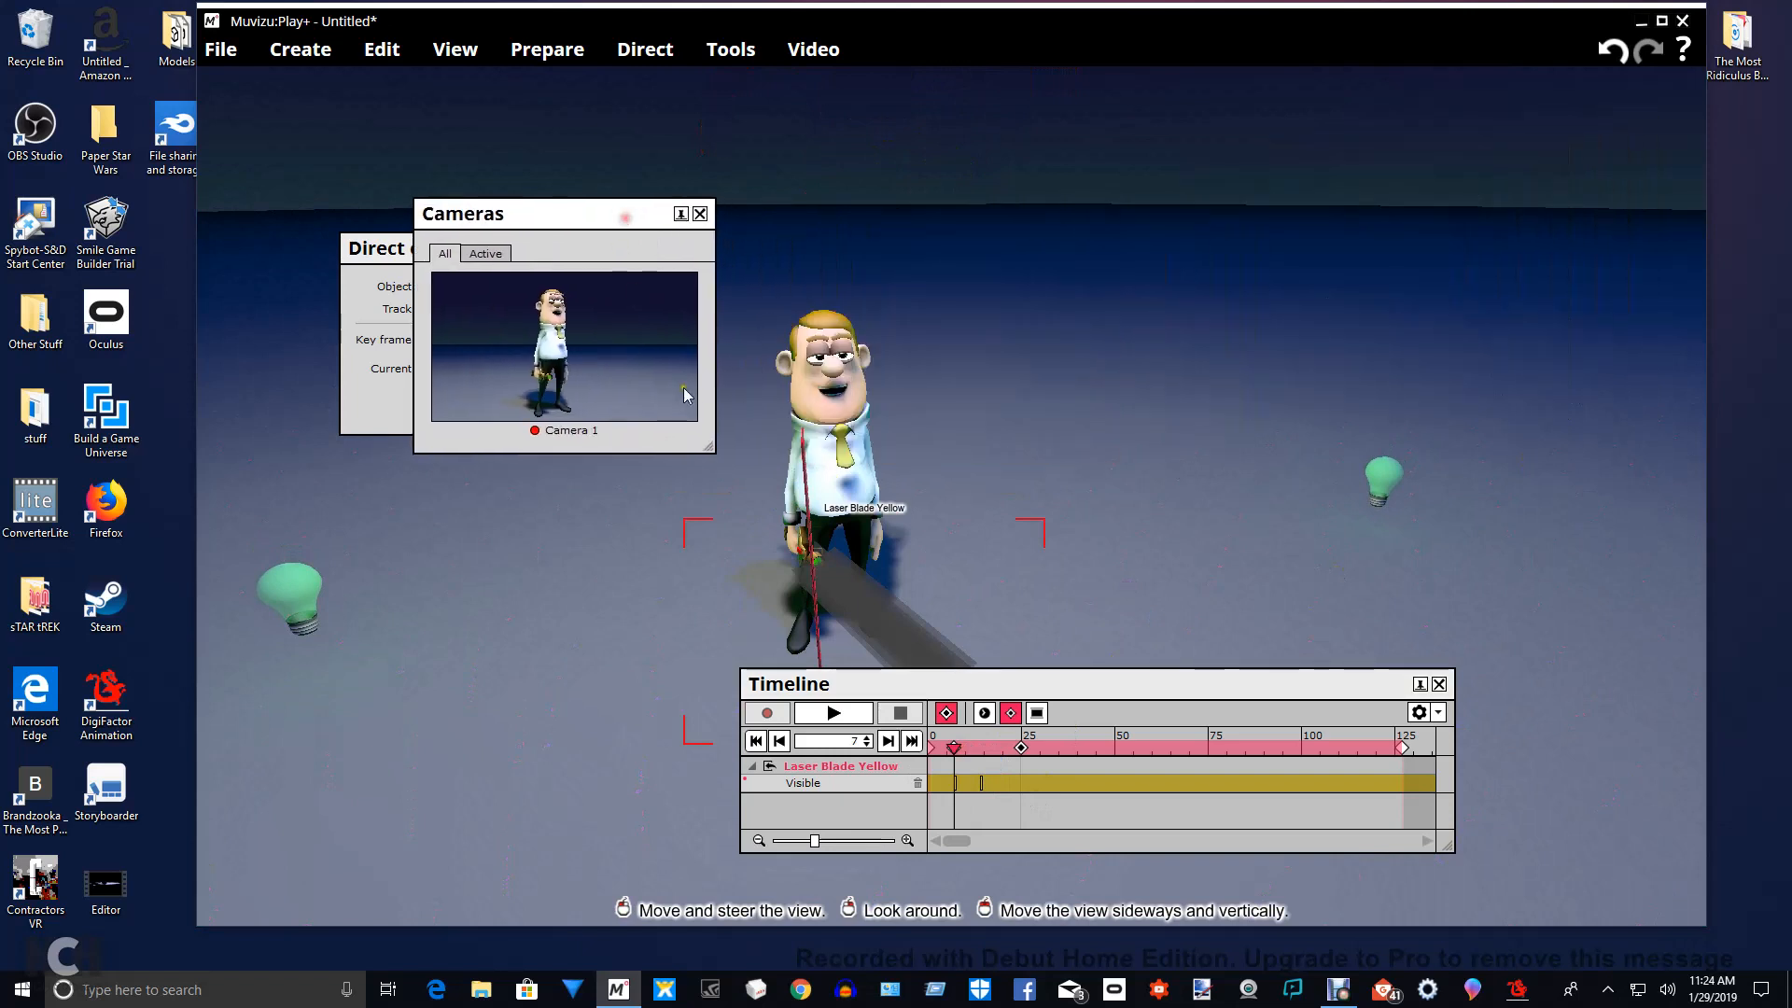
{"action": "left_click_drag", "start_coordinate": [707, 442], "coordinate": [1062, 647]}
{"action": "left_click", "coordinate": [836, 714]}
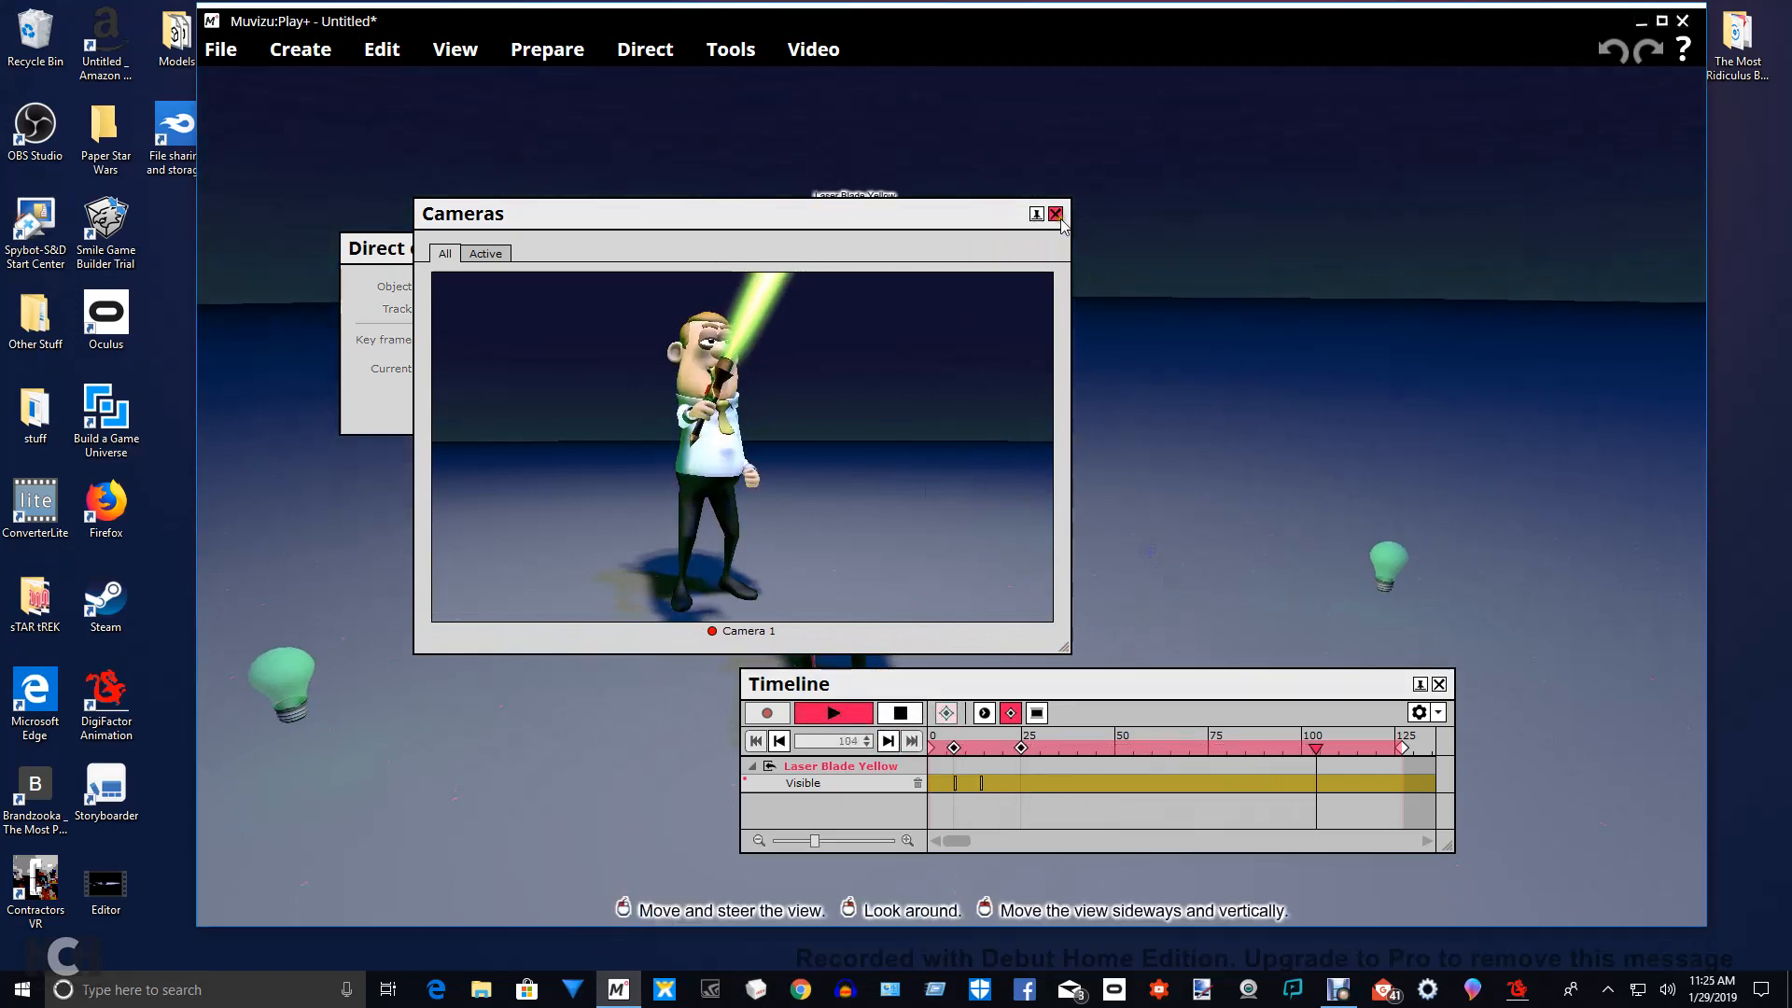
{"action": "left_click", "coordinate": [900, 714]}
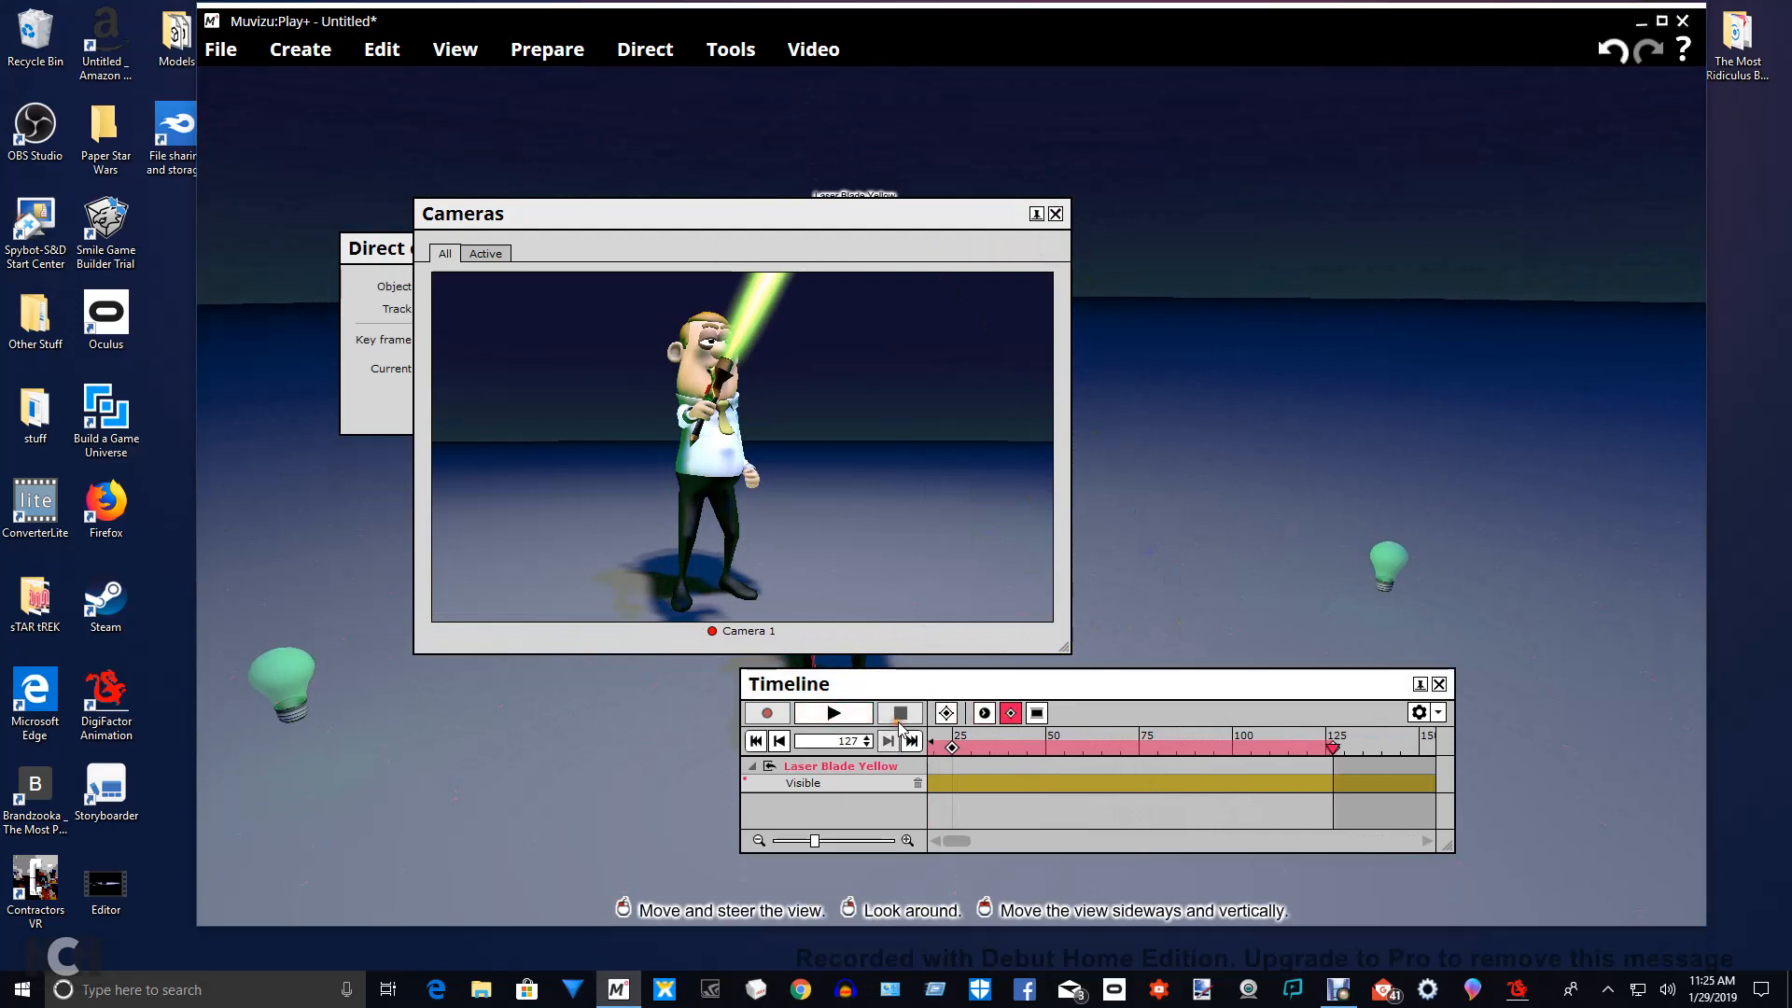
Move the camera preview aside and reposition Camera 1 to frame the character with the whole raised blade.
{"action": "left_click_drag", "start_coordinate": [950, 213], "coordinate": [1686, 174]}
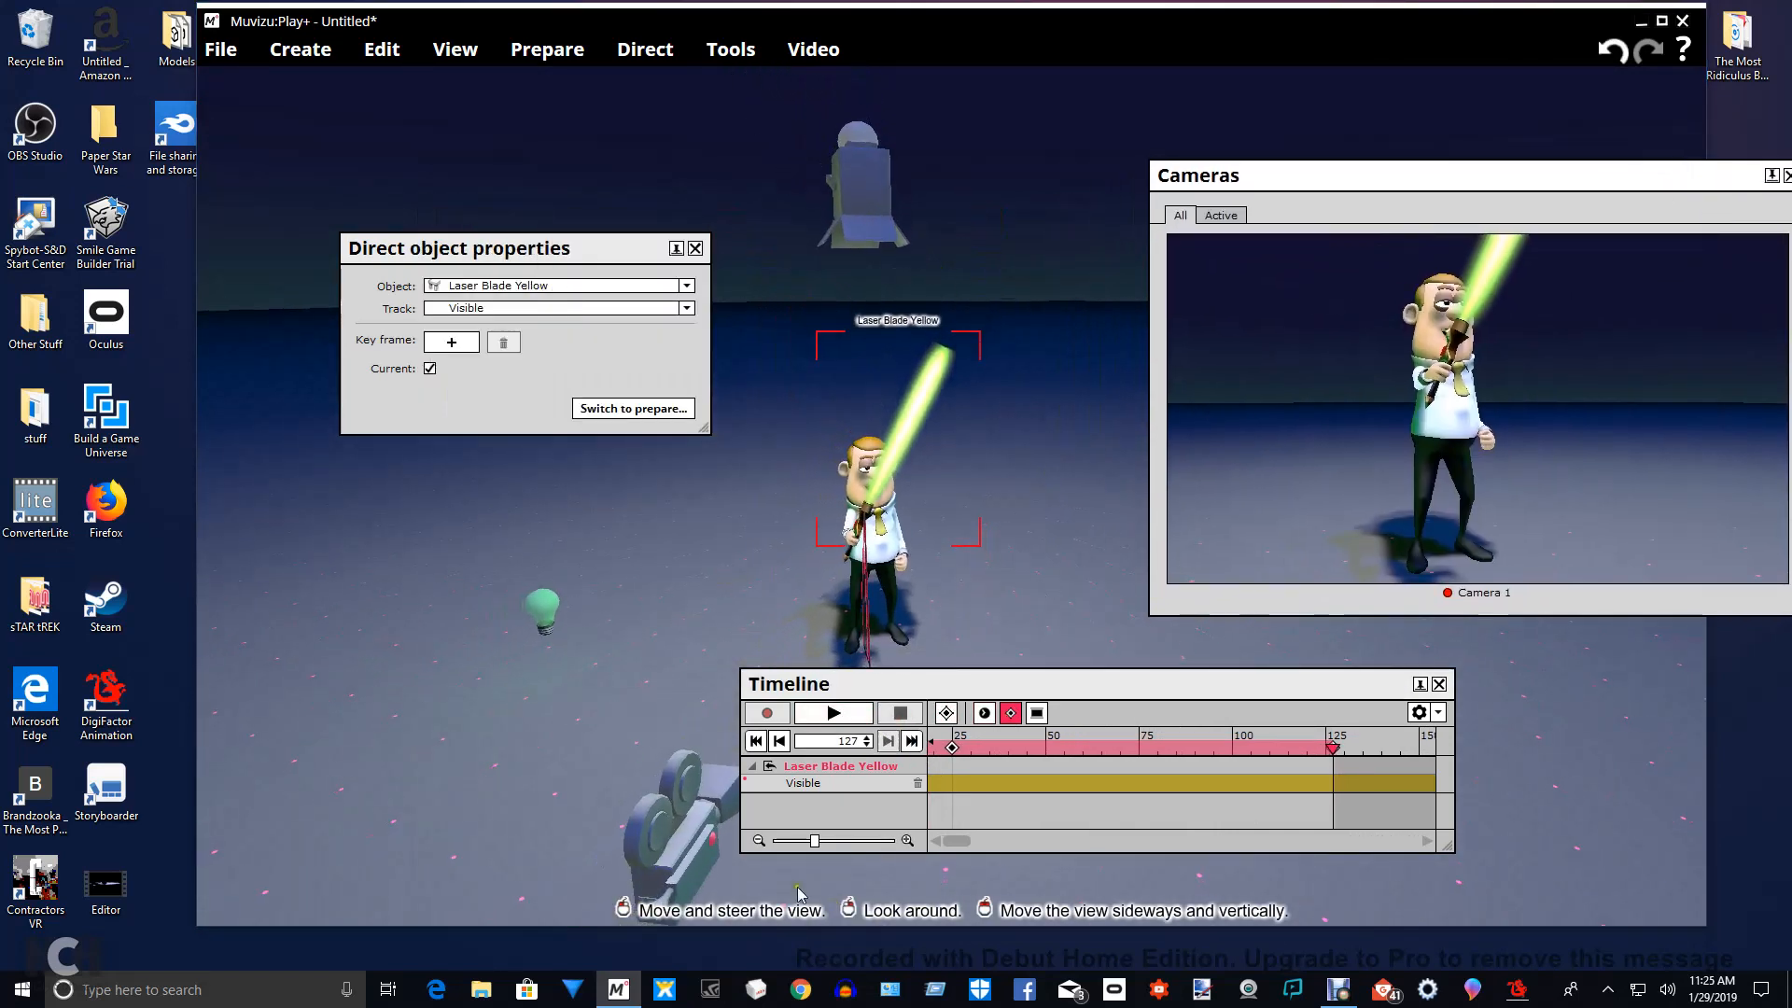
{"action": "left_click", "coordinate": [688, 854]}
{"action": "left_click_drag", "start_coordinate": [688, 854], "coordinate": [687, 853]}
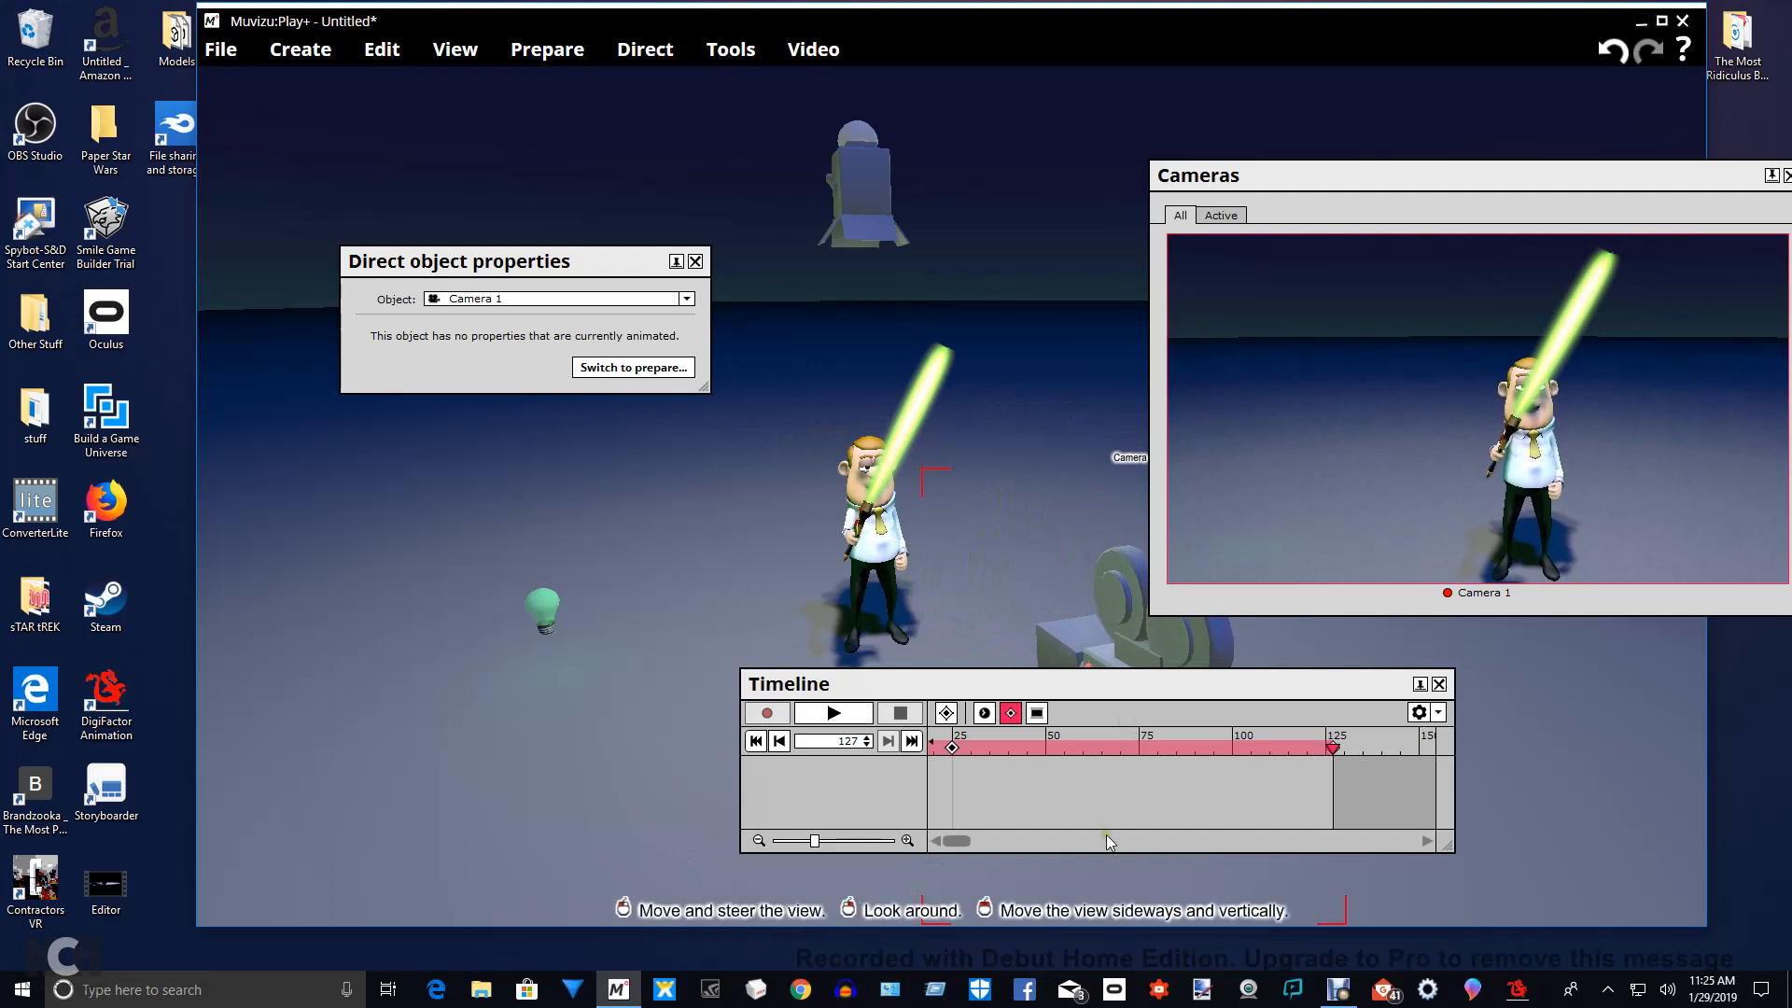
Replay the animation from frame 7 in the camera preview to check the blade in the new framing.
{"action": "scroll", "coordinate": [1101, 836], "scroll_direction": "up", "scroll_amount": 1}
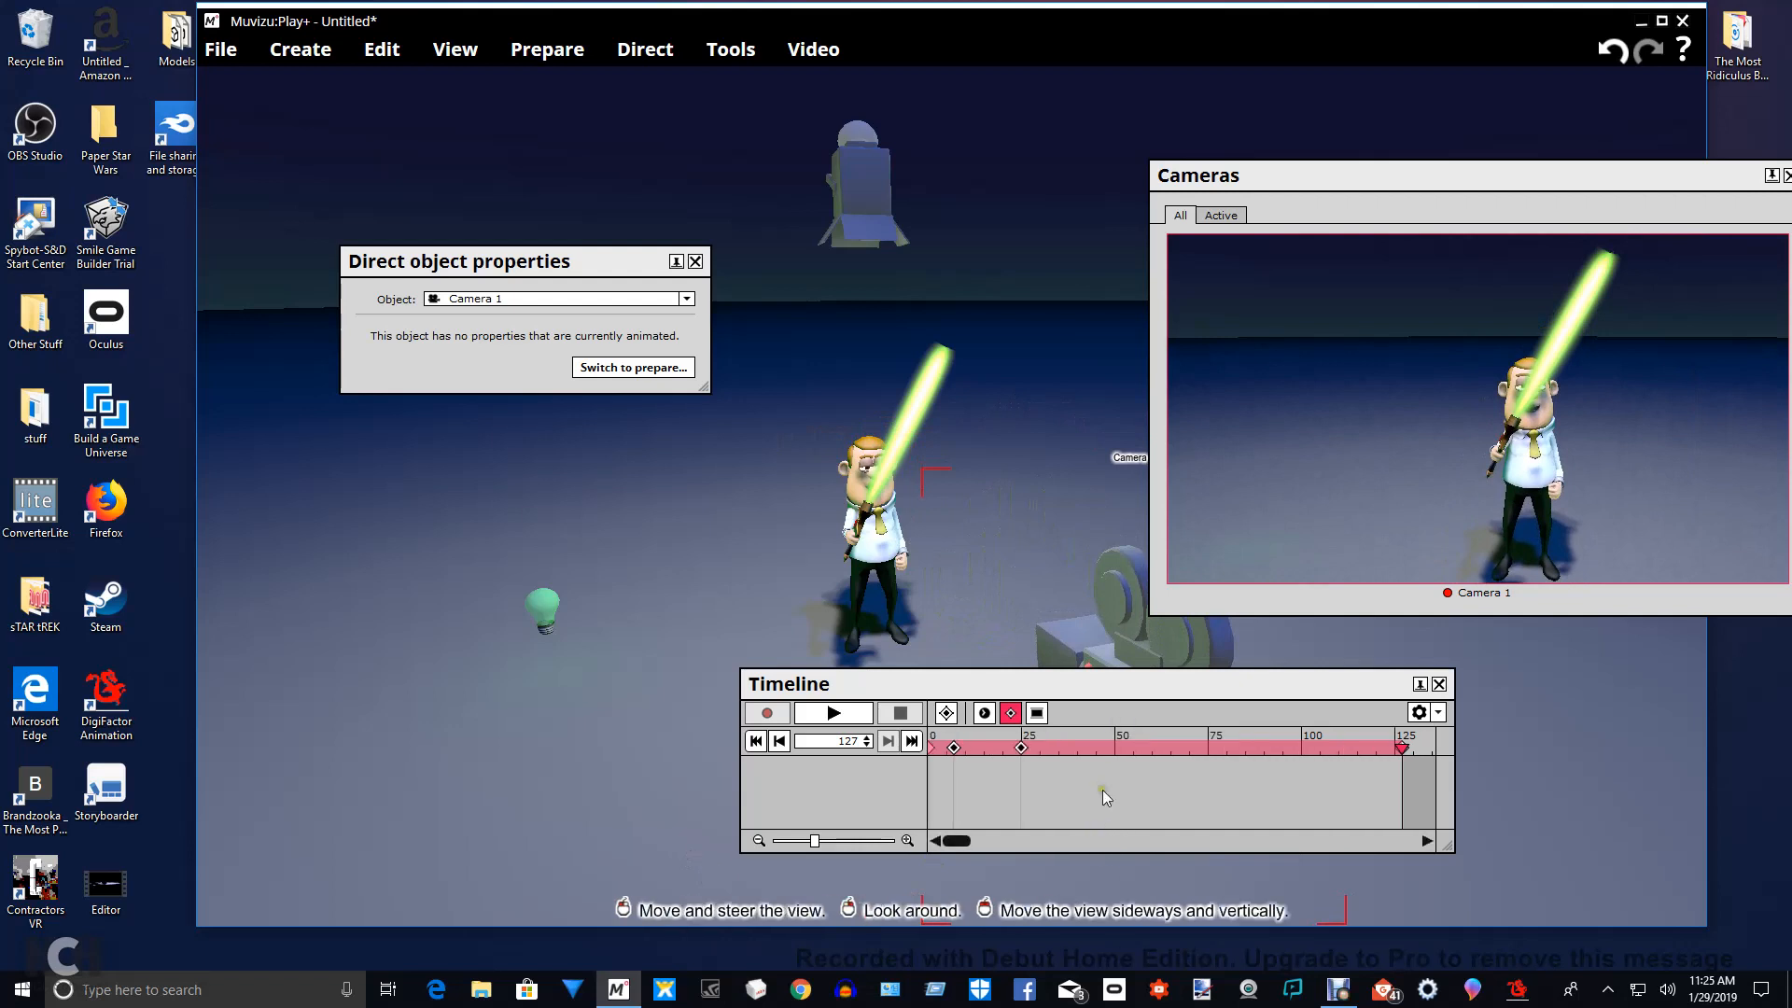
{"action": "left_click_drag", "start_coordinate": [1120, 745], "coordinate": [958, 747]}
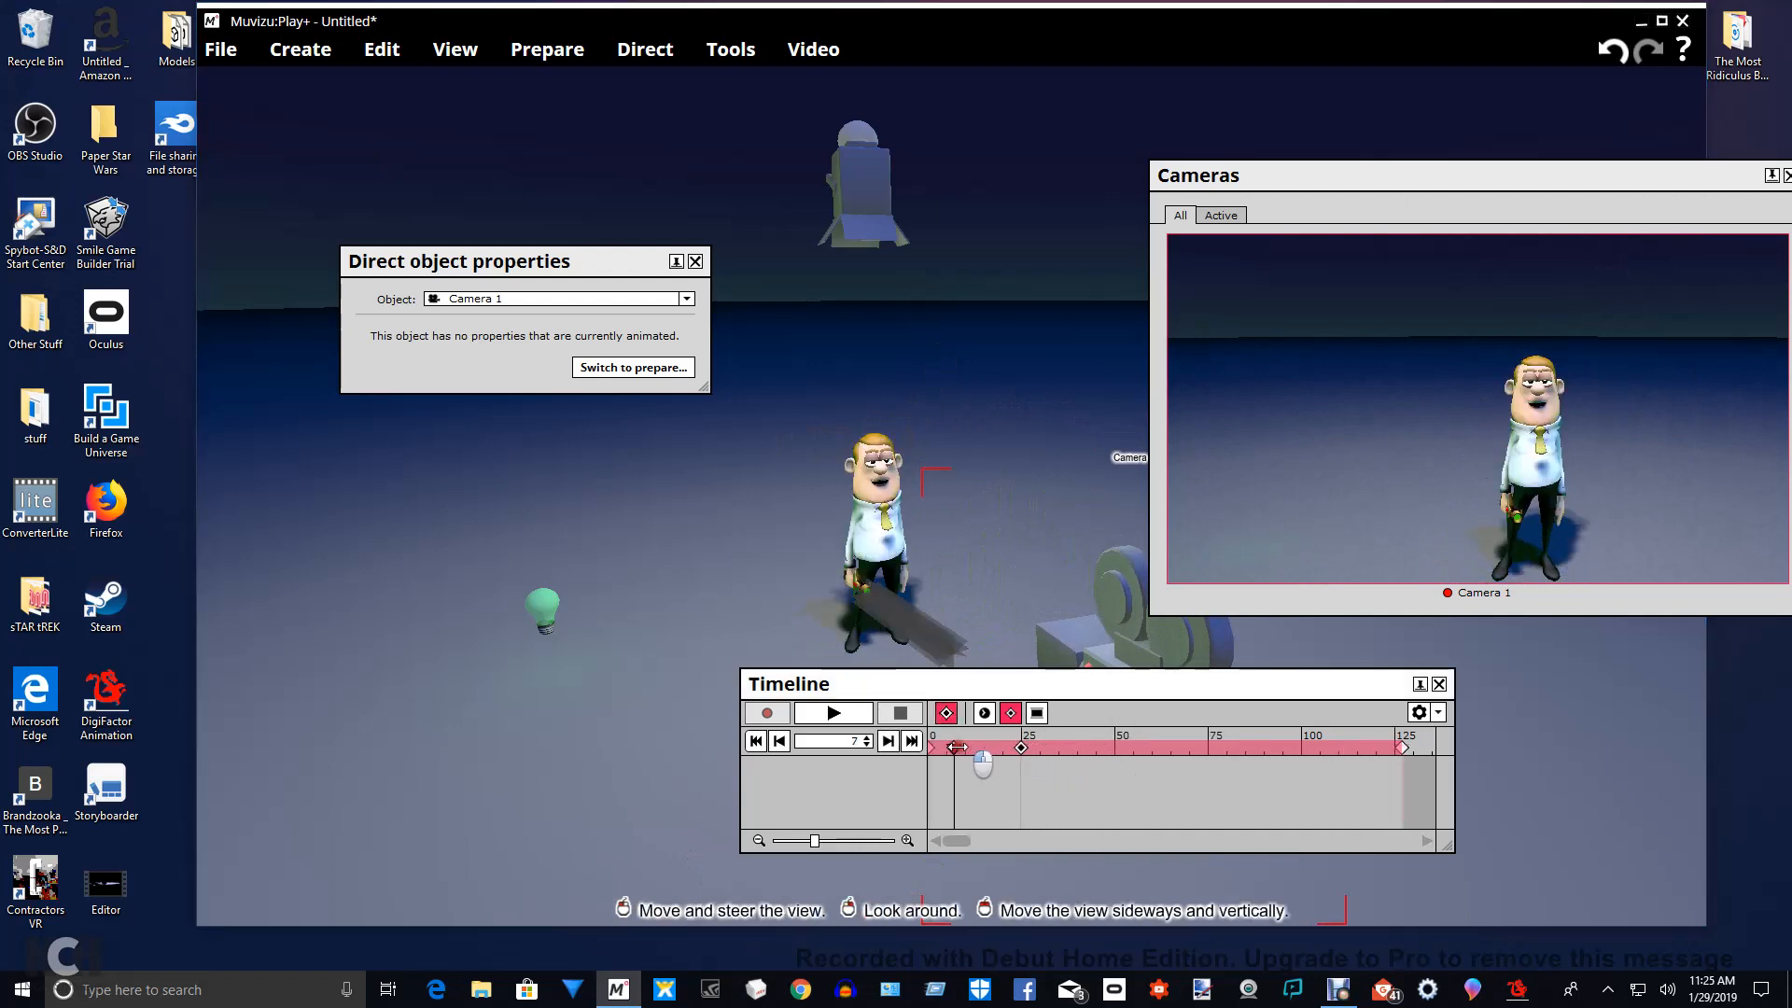
{"action": "left_click_drag", "start_coordinate": [1441, 193], "coordinate": [784, 156]}
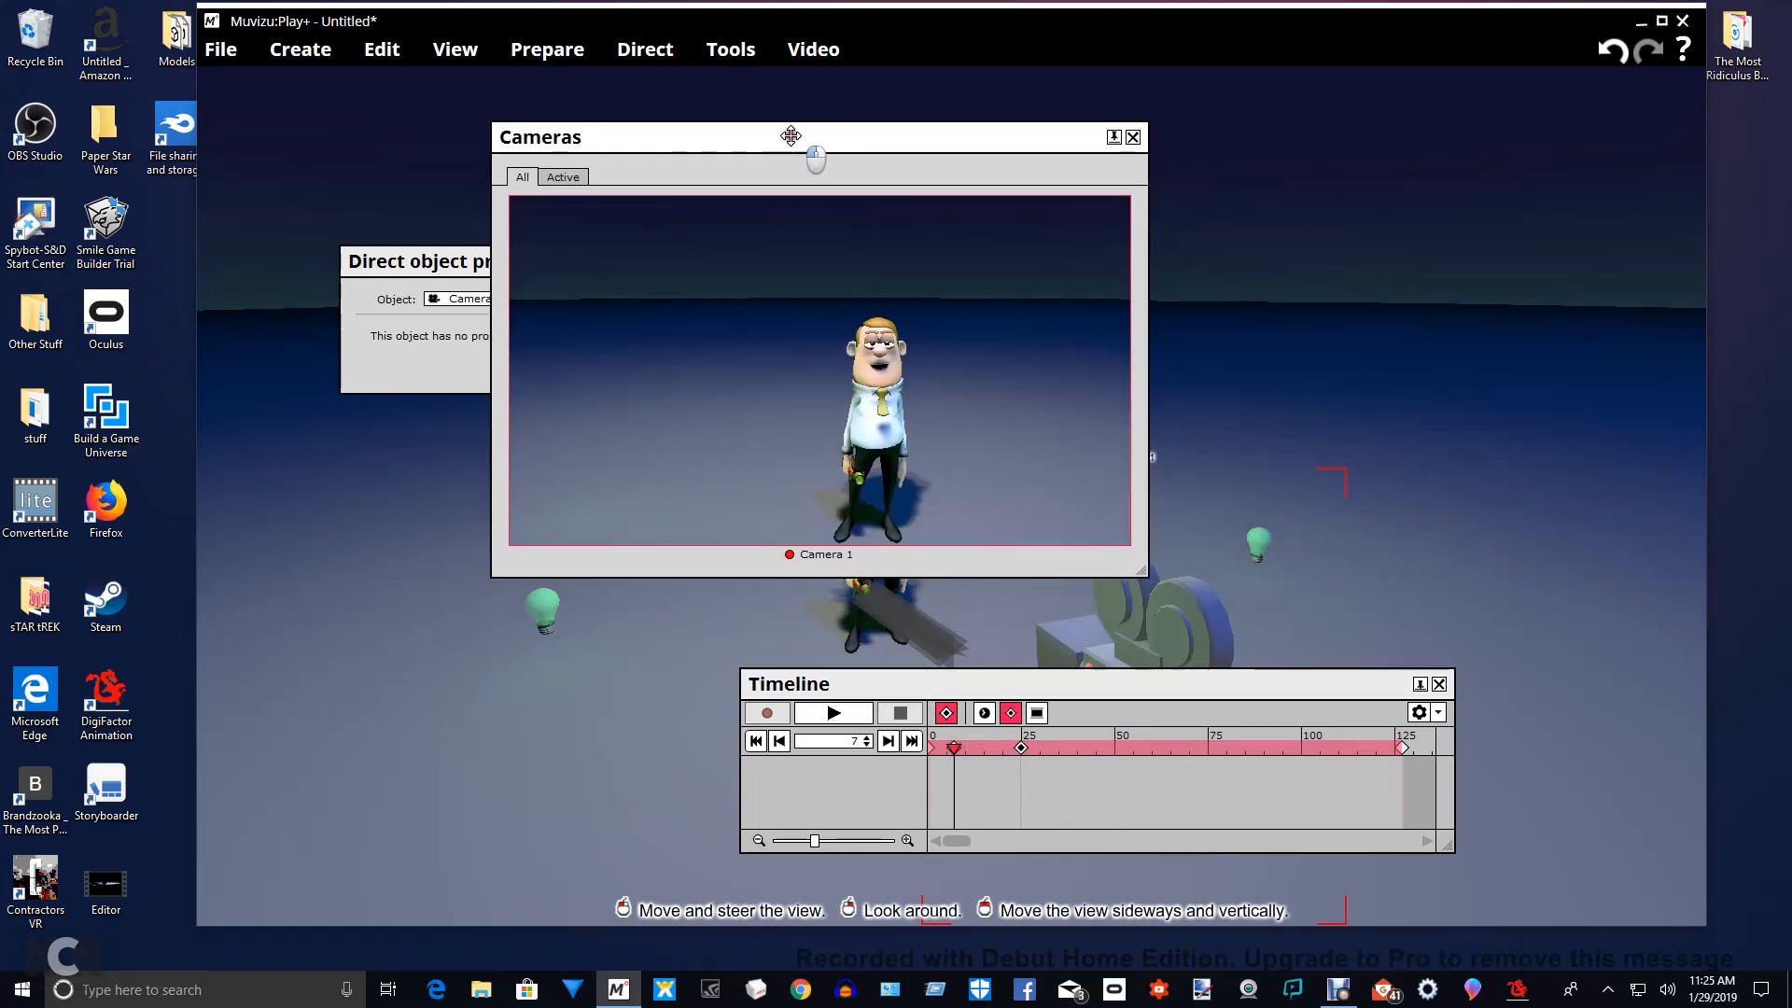
{"action": "left_click", "coordinate": [834, 714]}
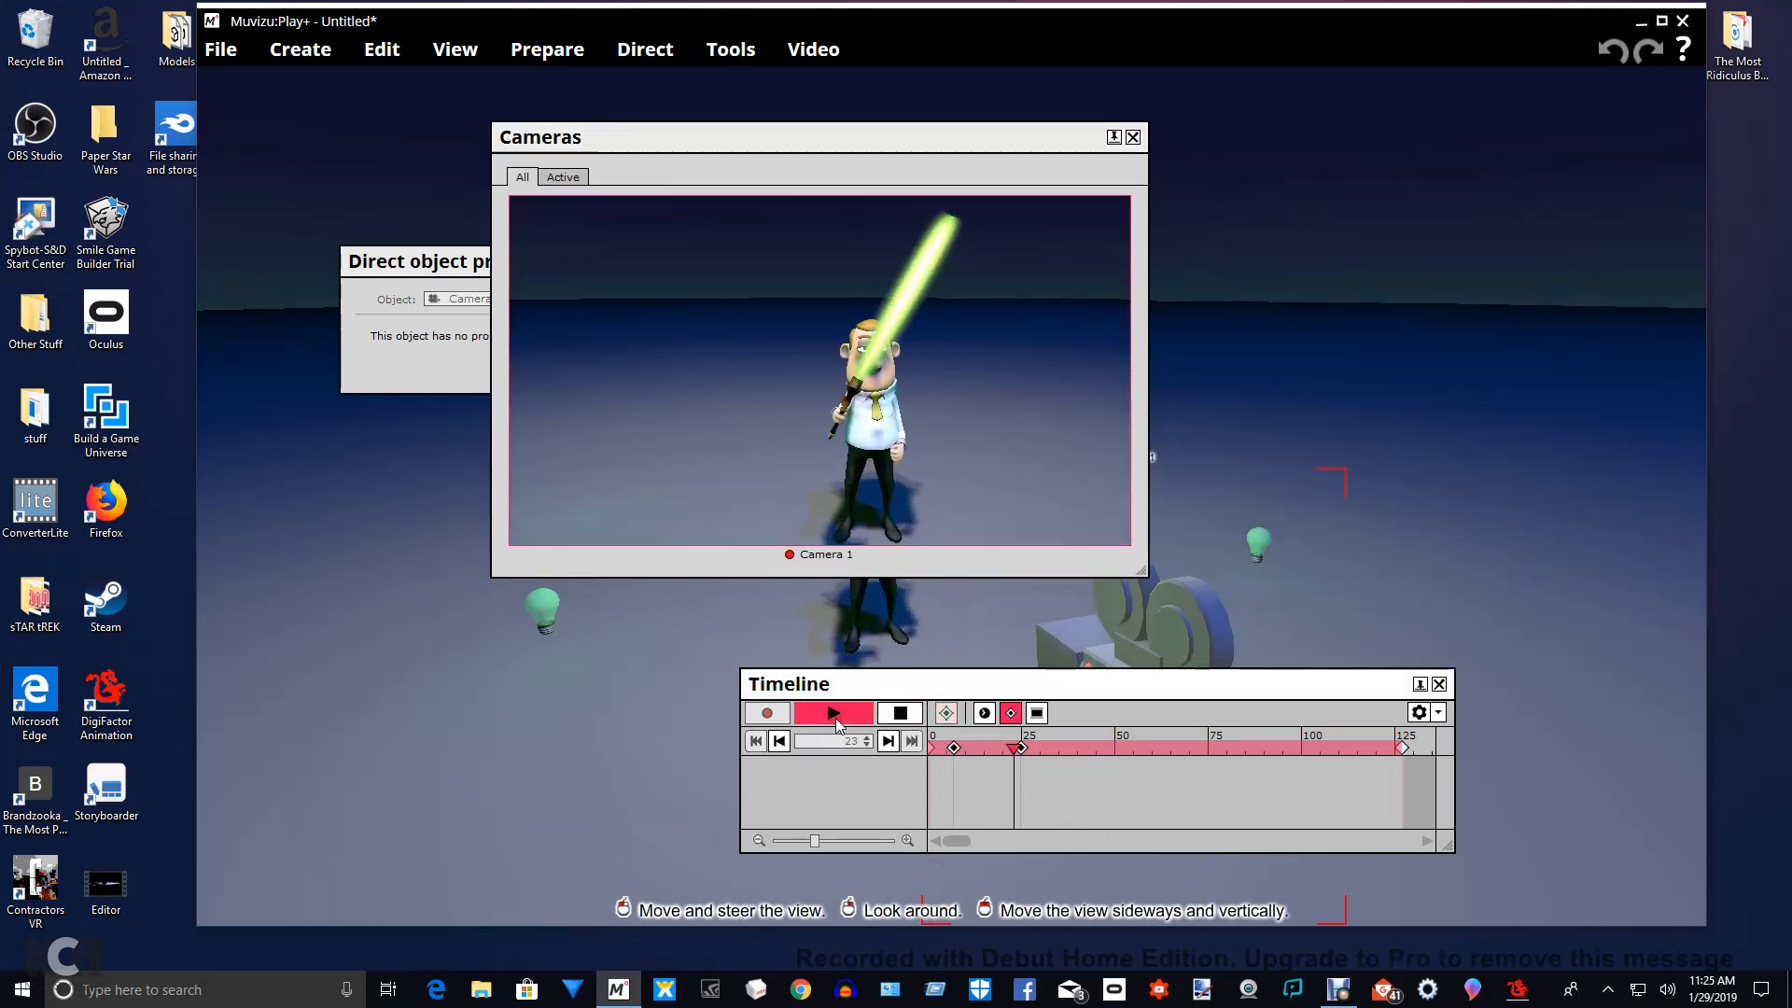
{"action": "left_click", "coordinate": [900, 713]}
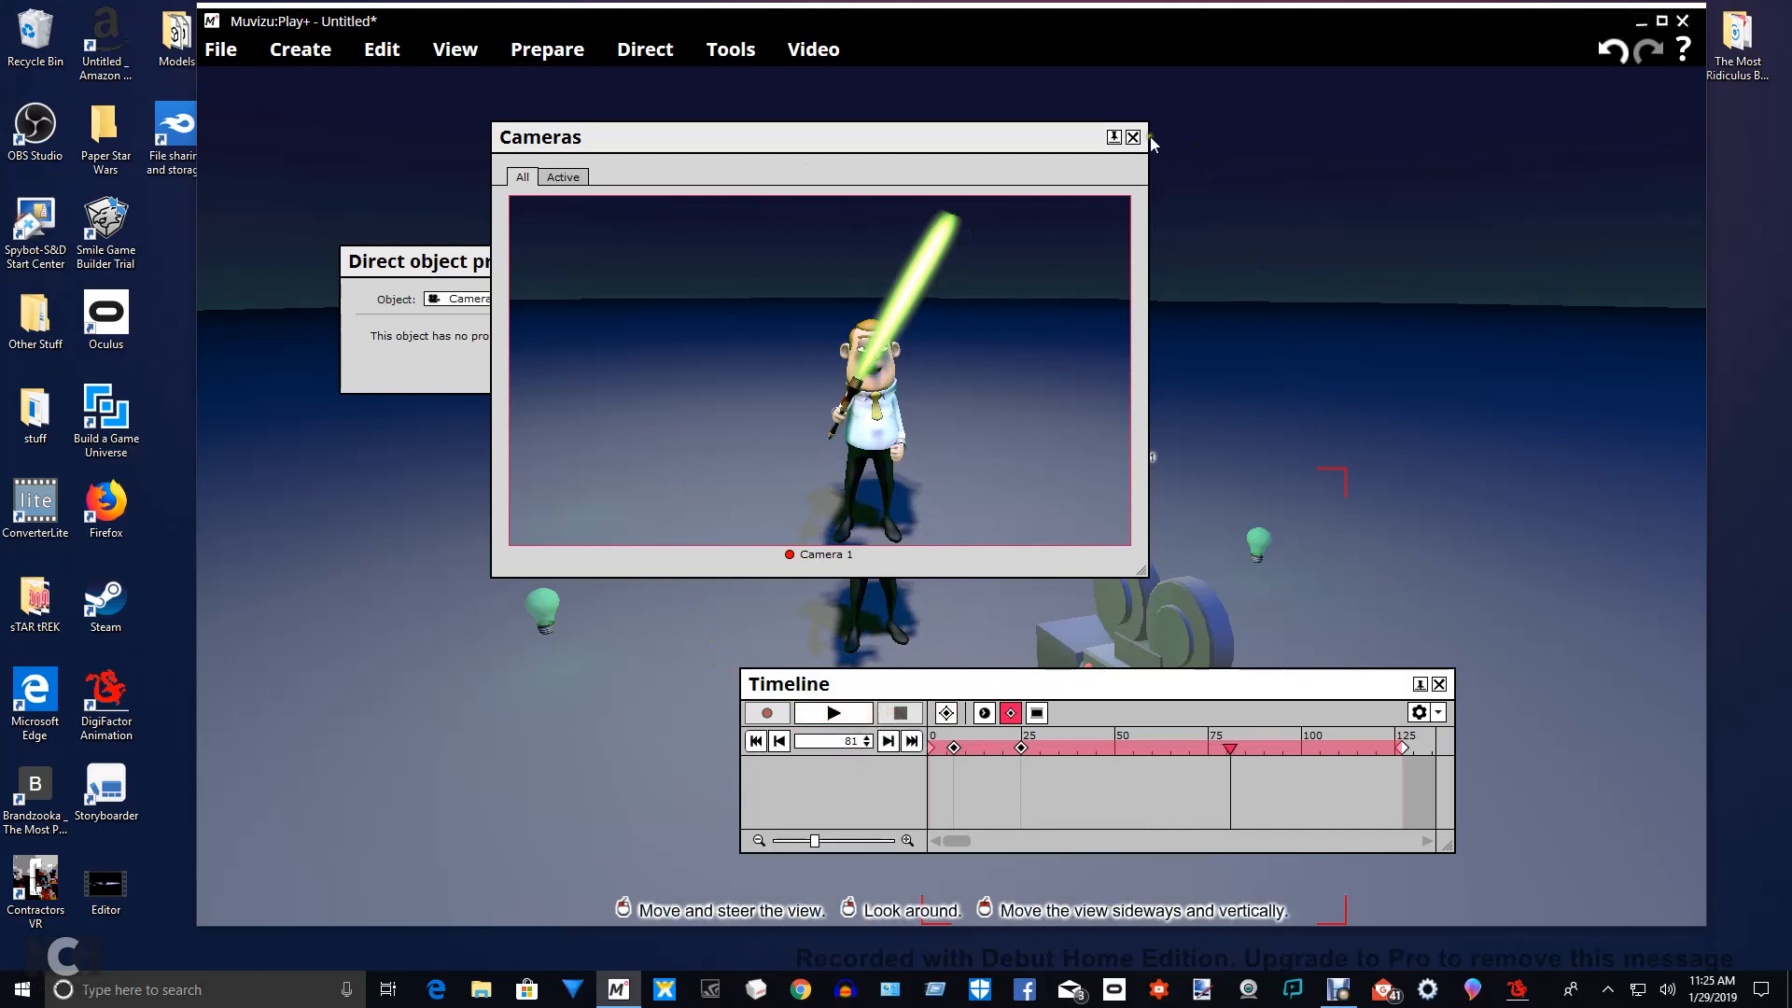
Move the camera preview away from the character and close the timeline and the yellow laser blade's properties.
{"action": "left_click_drag", "start_coordinate": [1043, 135], "coordinate": [1612, 115]}
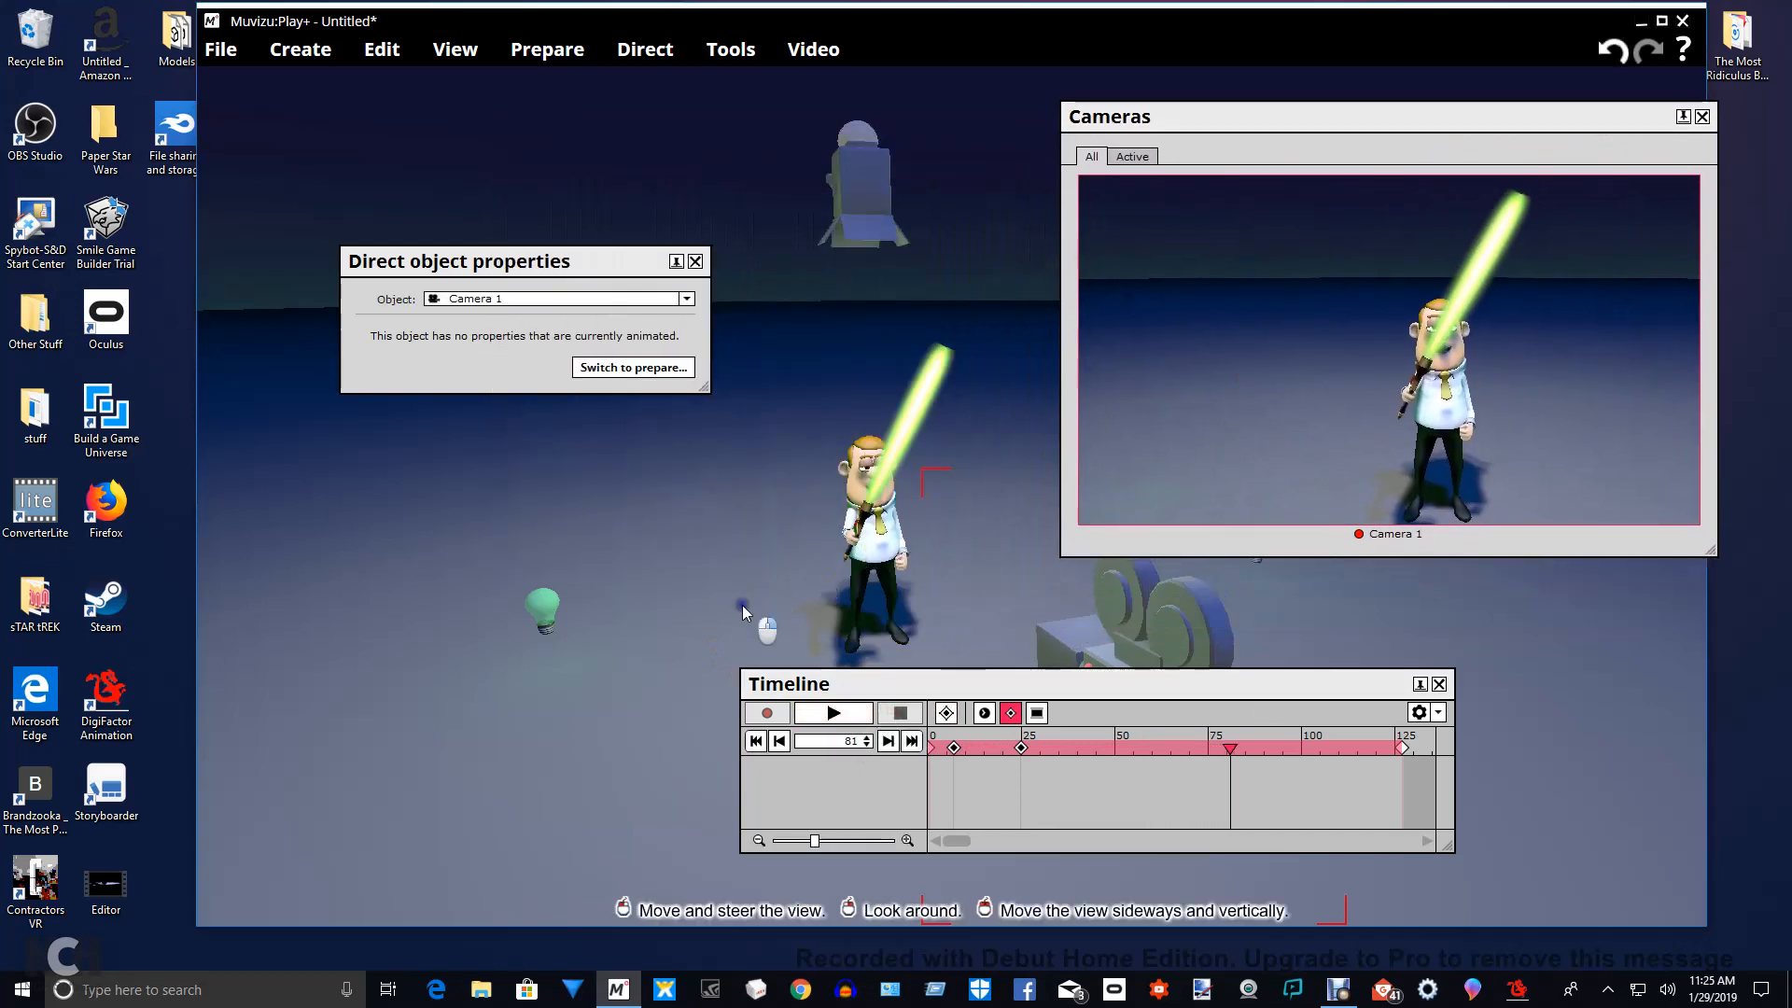
{"action": "left_click_drag", "start_coordinate": [742, 605], "coordinate": [1293, 774]}
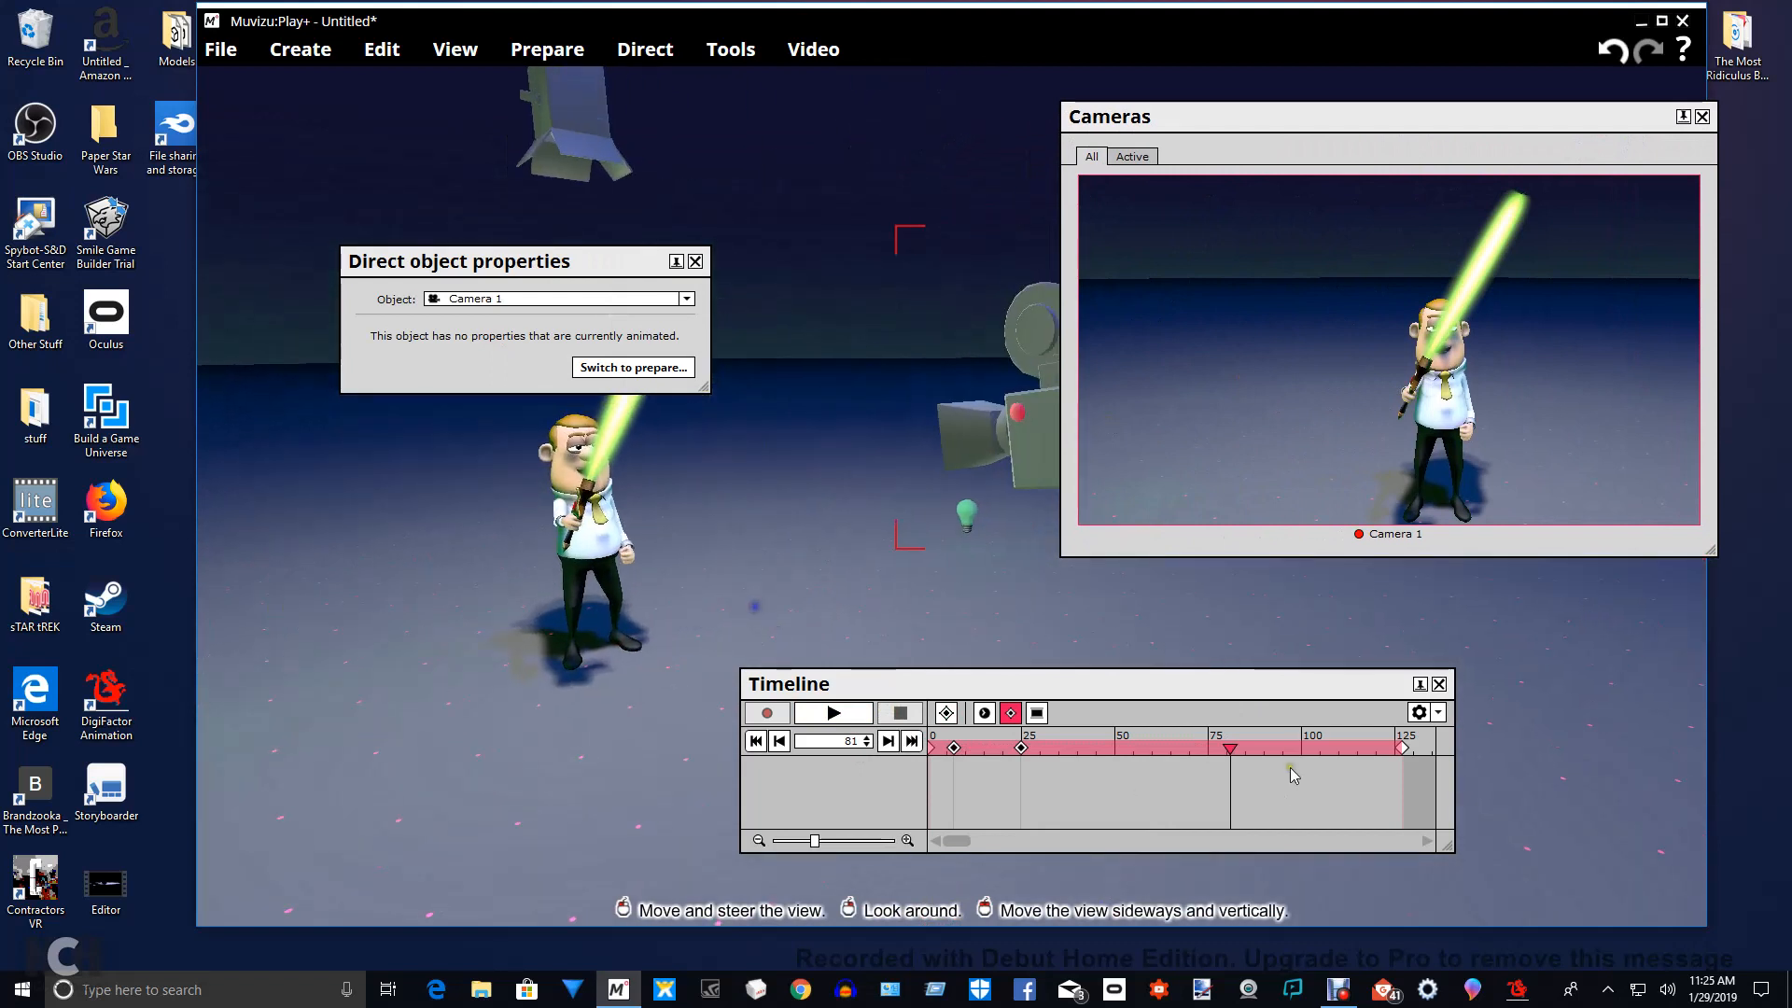
{"action": "left_click", "coordinate": [1438, 684]}
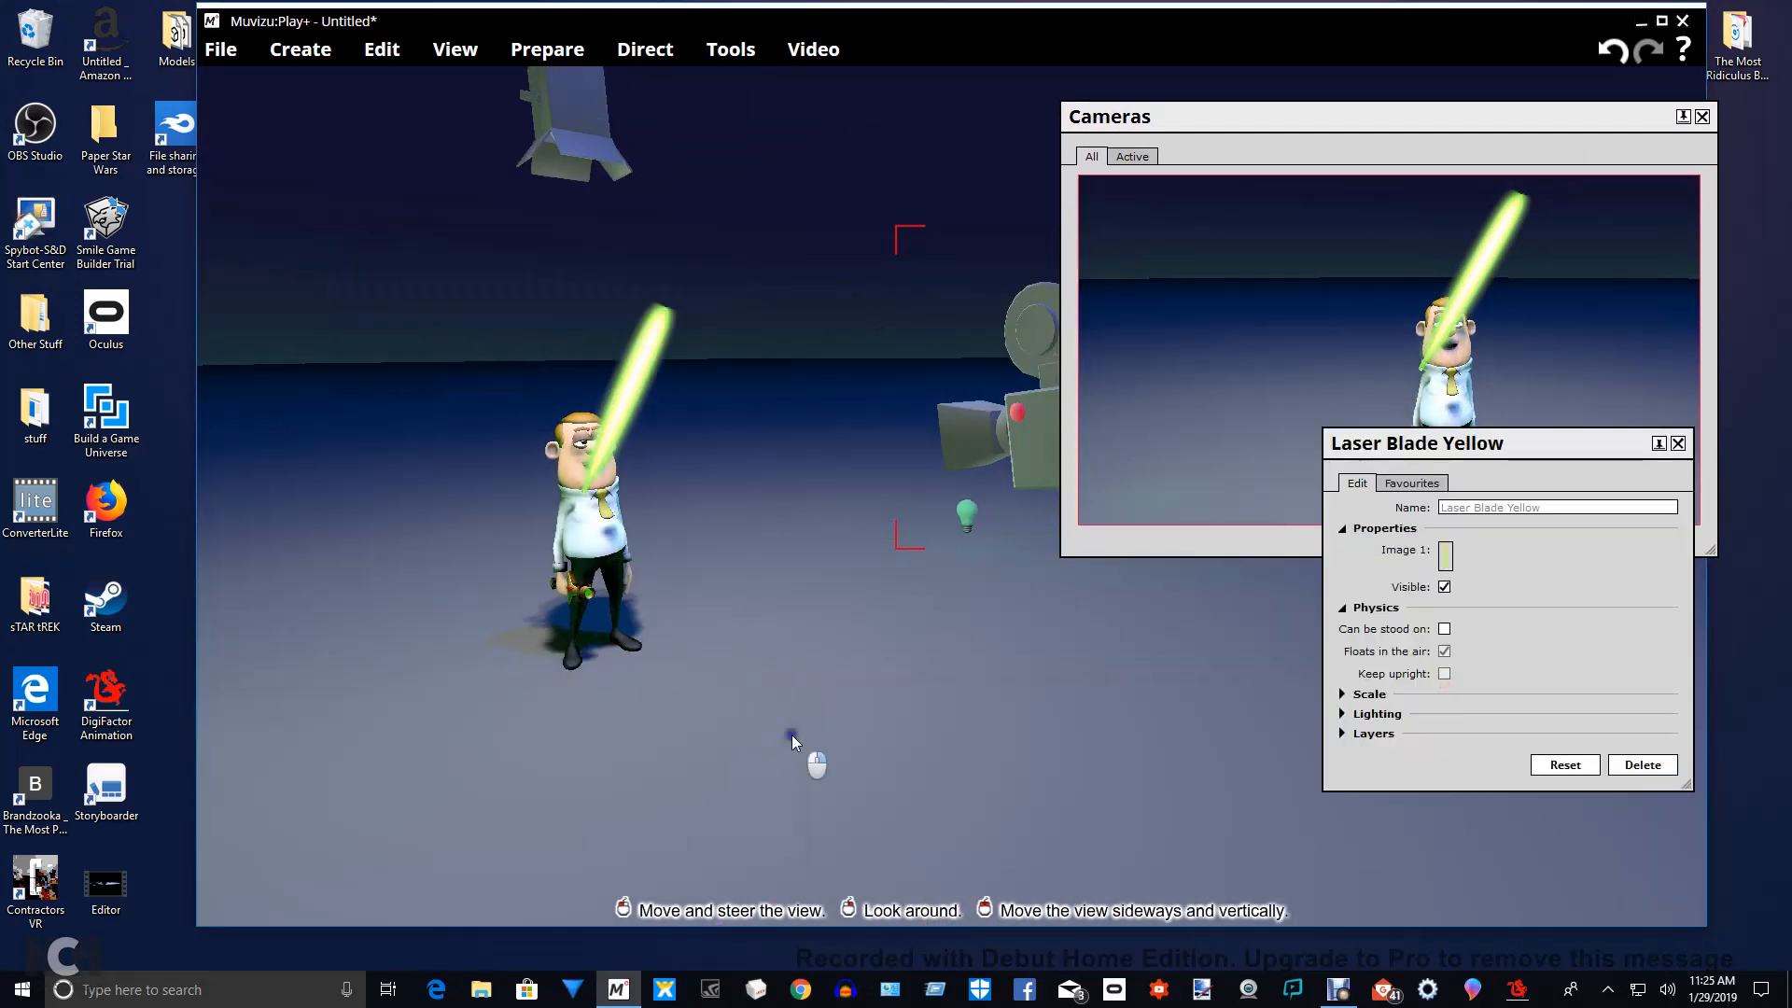
{"action": "left_click_drag", "start_coordinate": [791, 735], "coordinate": [912, 648]}
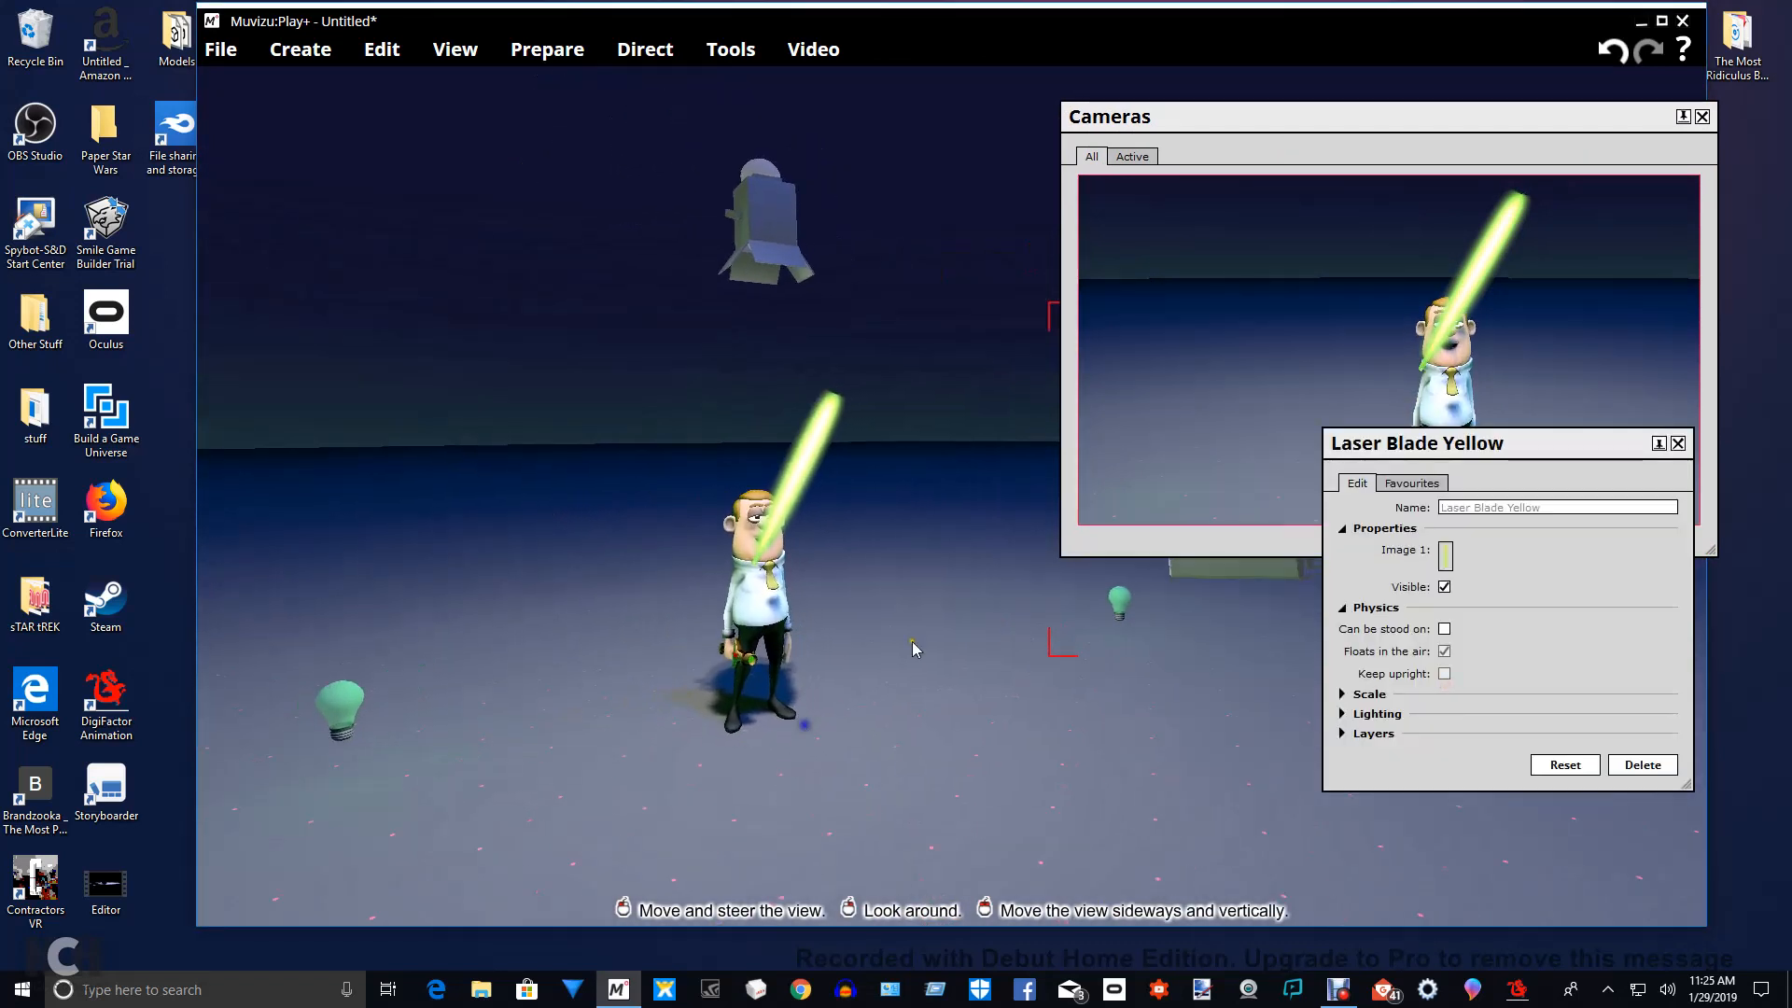
{"action": "left_click", "coordinate": [1676, 443]}
Shrink the camera preview to about two thirds of its size and reposition it clear of the character.
{"action": "left_click_drag", "start_coordinate": [1030, 685], "coordinate": [1404, 226]}
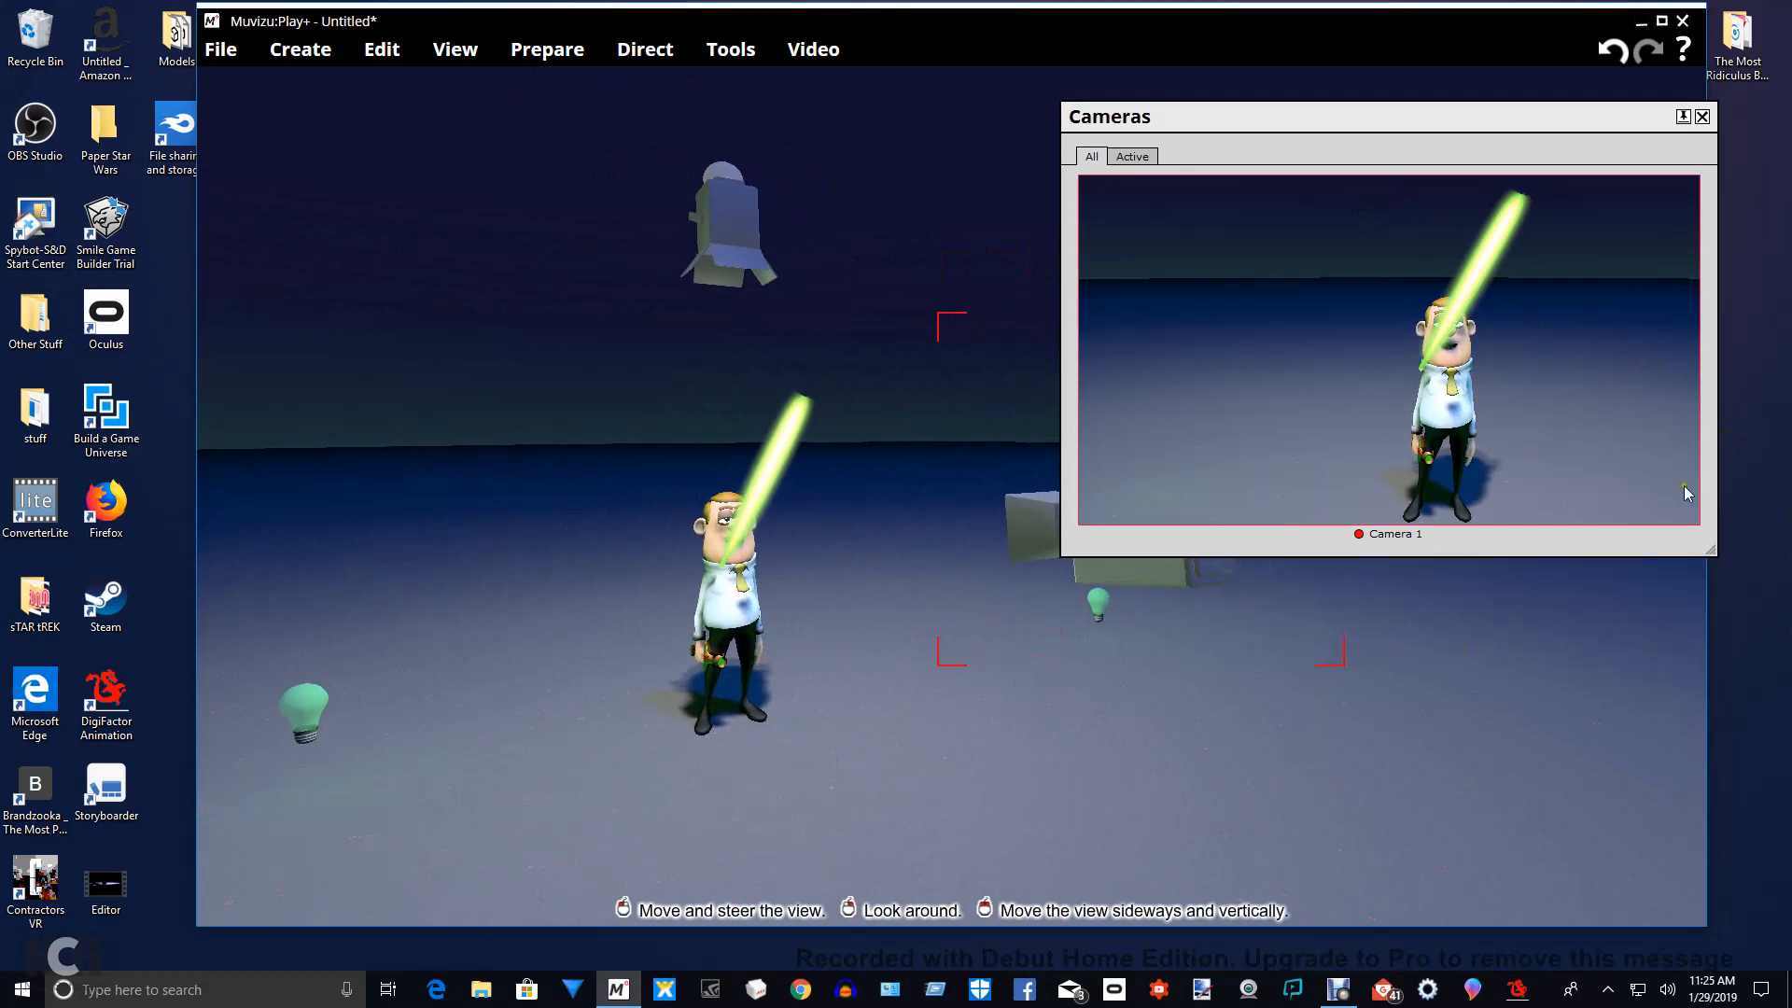
{"action": "left_click_drag", "start_coordinate": [1710, 550], "coordinate": [1515, 414]}
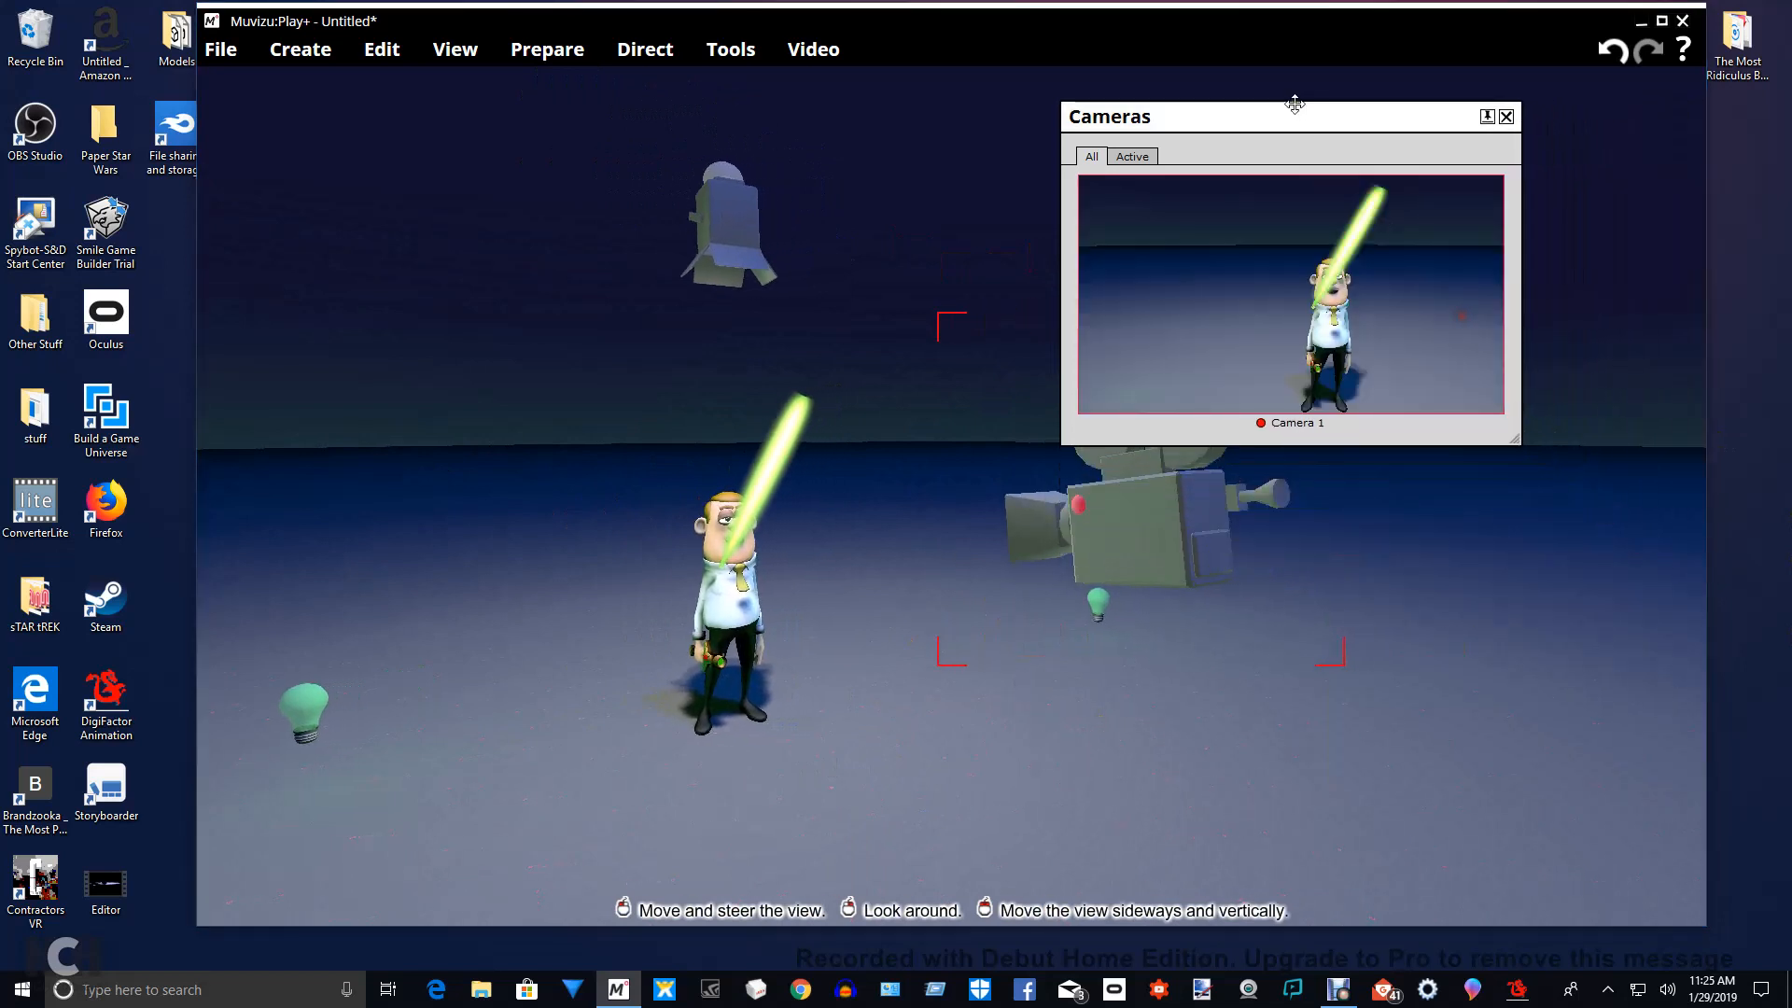
{"action": "left_click_drag", "start_coordinate": [1292, 105], "coordinate": [1387, 107]}
{"action": "left_click_drag", "start_coordinate": [1392, 661], "coordinate": [1274, 653]}
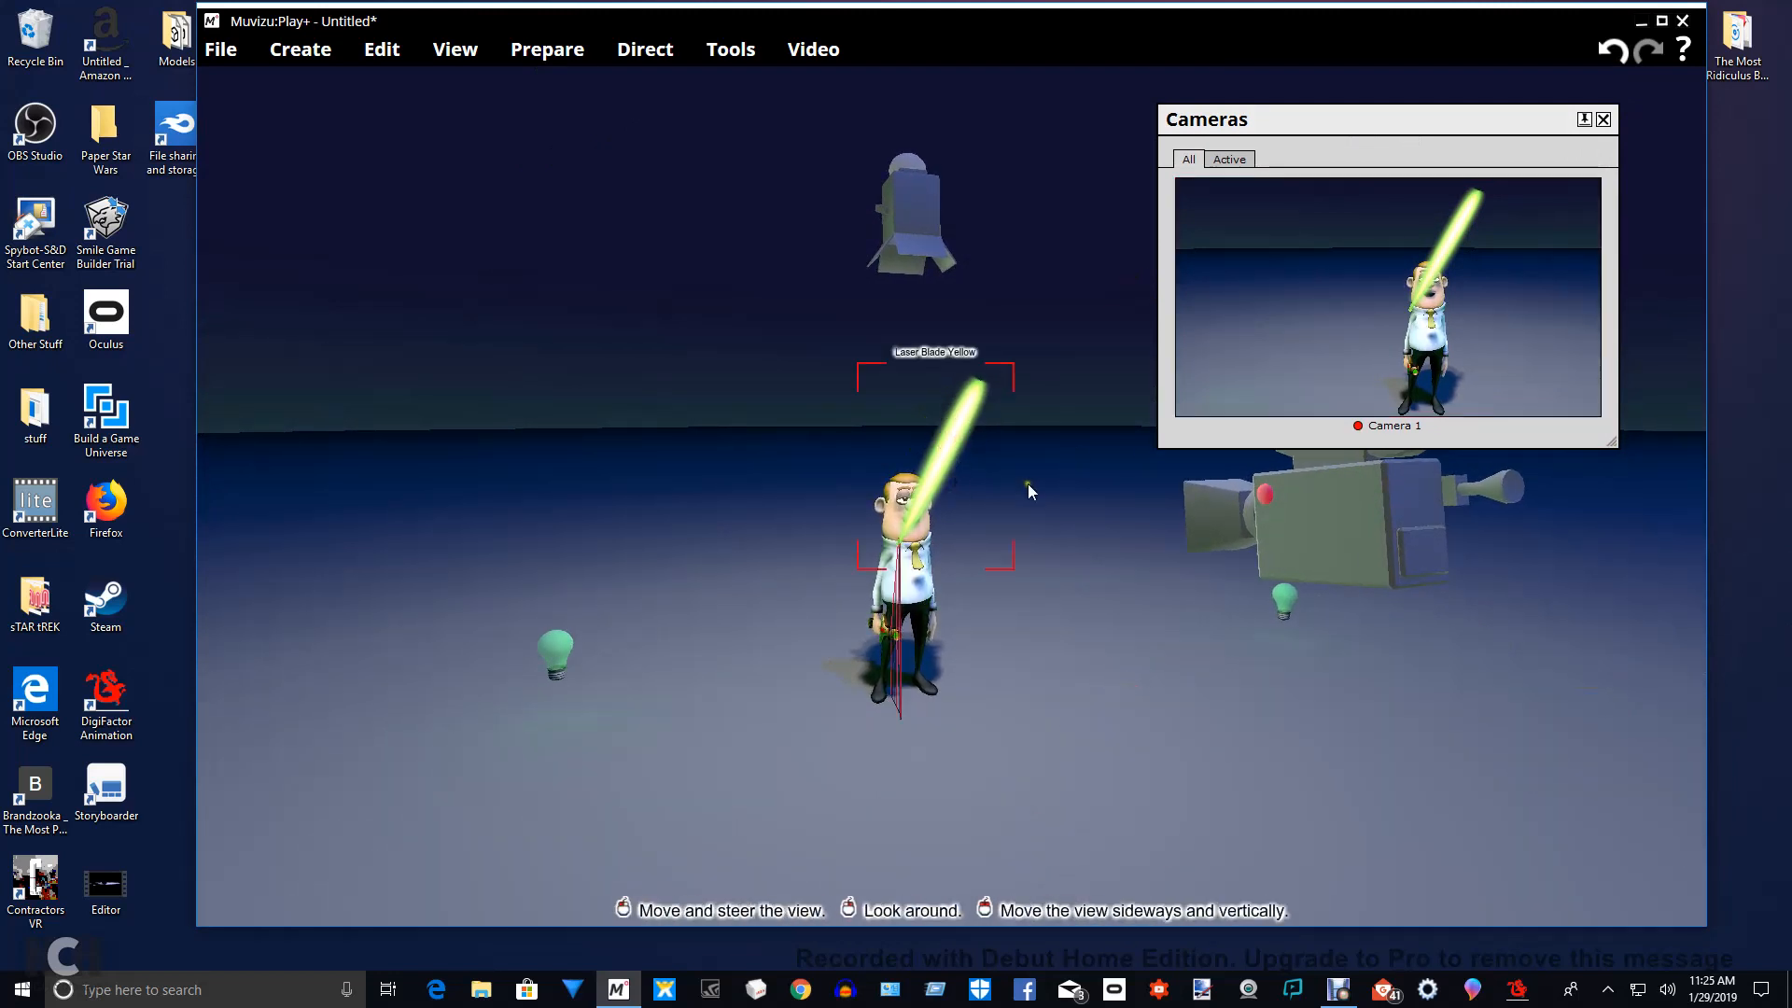
{"action": "left_click_drag", "start_coordinate": [967, 782], "coordinate": [1069, 728]}
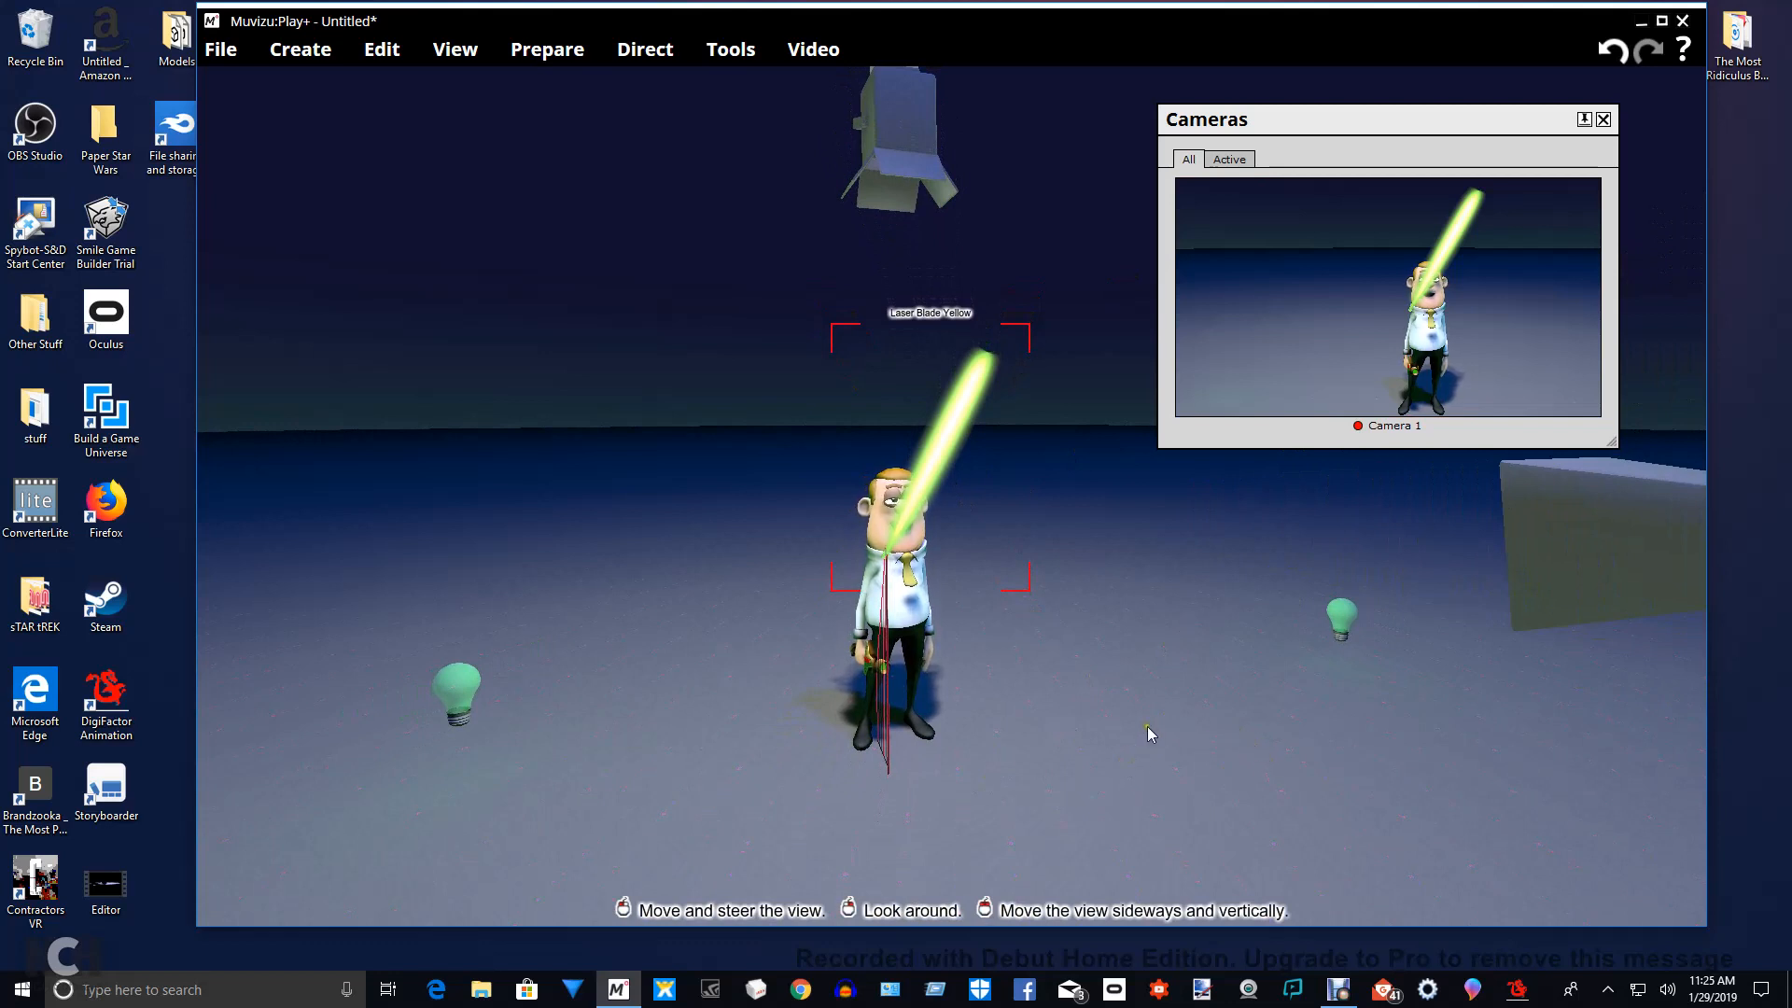
{"action": "left_click", "coordinate": [1234, 750]}
{"action": "left_click_drag", "start_coordinate": [1234, 750], "coordinate": [1190, 758]}
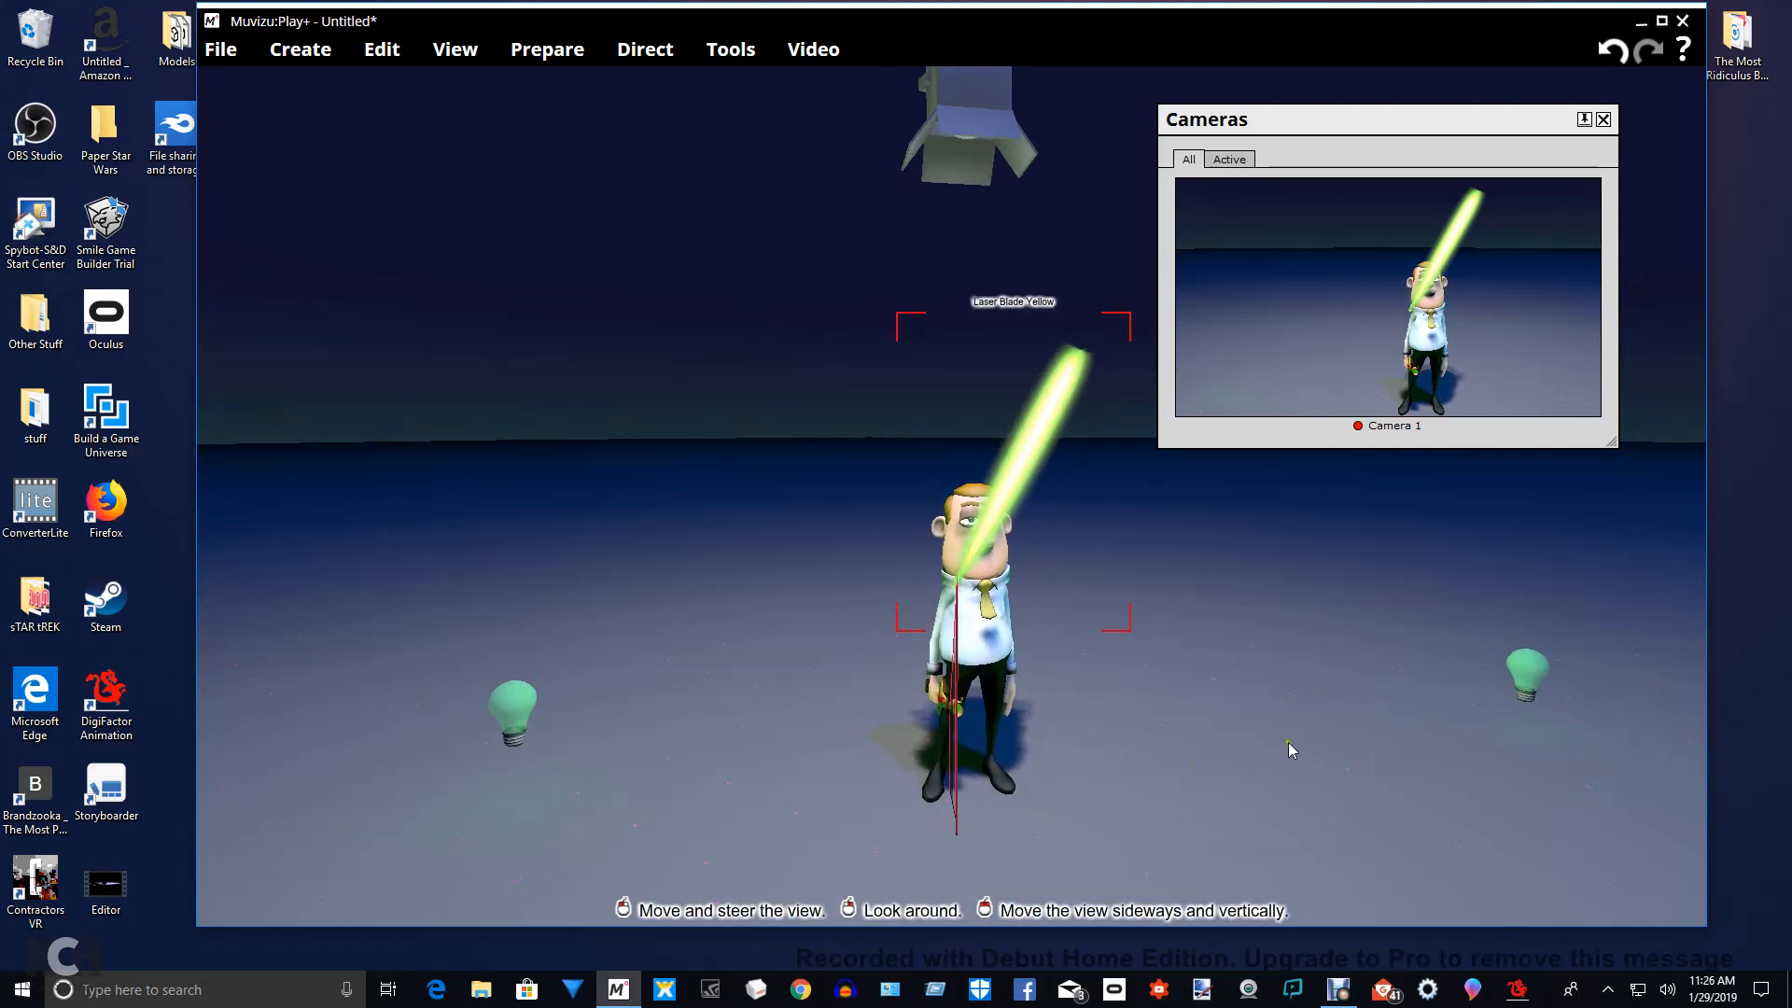
{"action": "right_click_drag", "start_coordinate": [1274, 721], "coordinate": [1288, 740]}
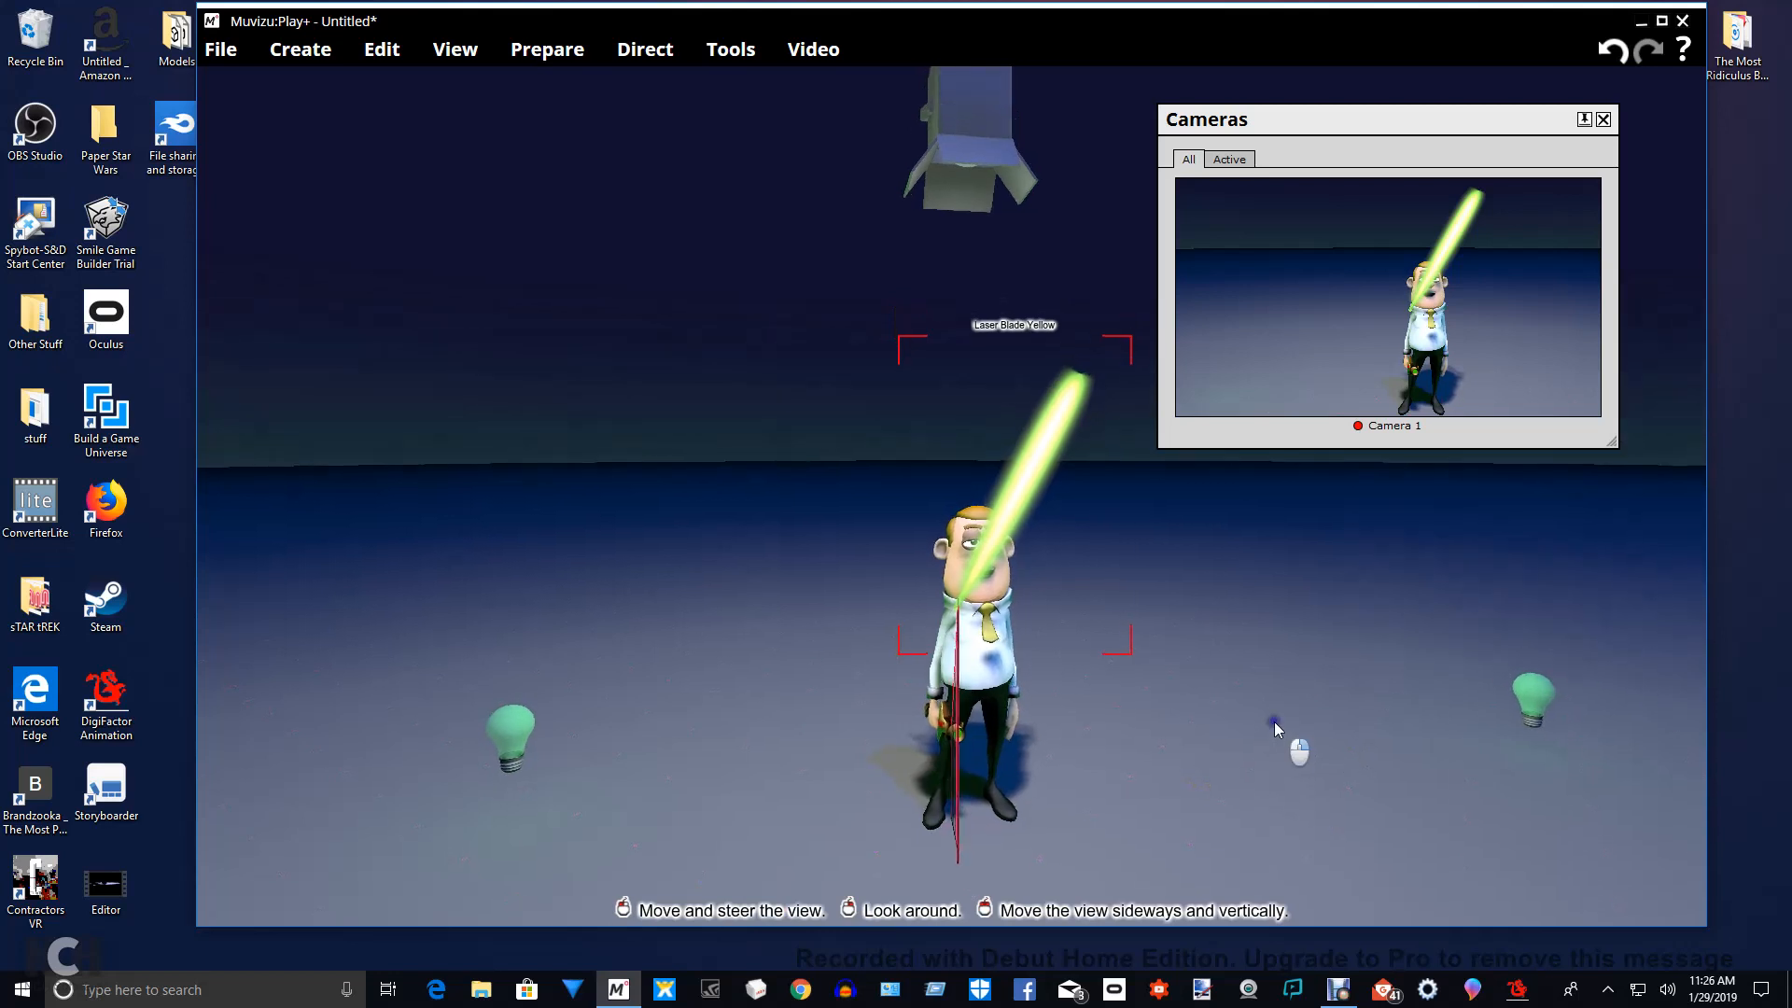
{"action": "left_click", "coordinate": [1339, 989]}
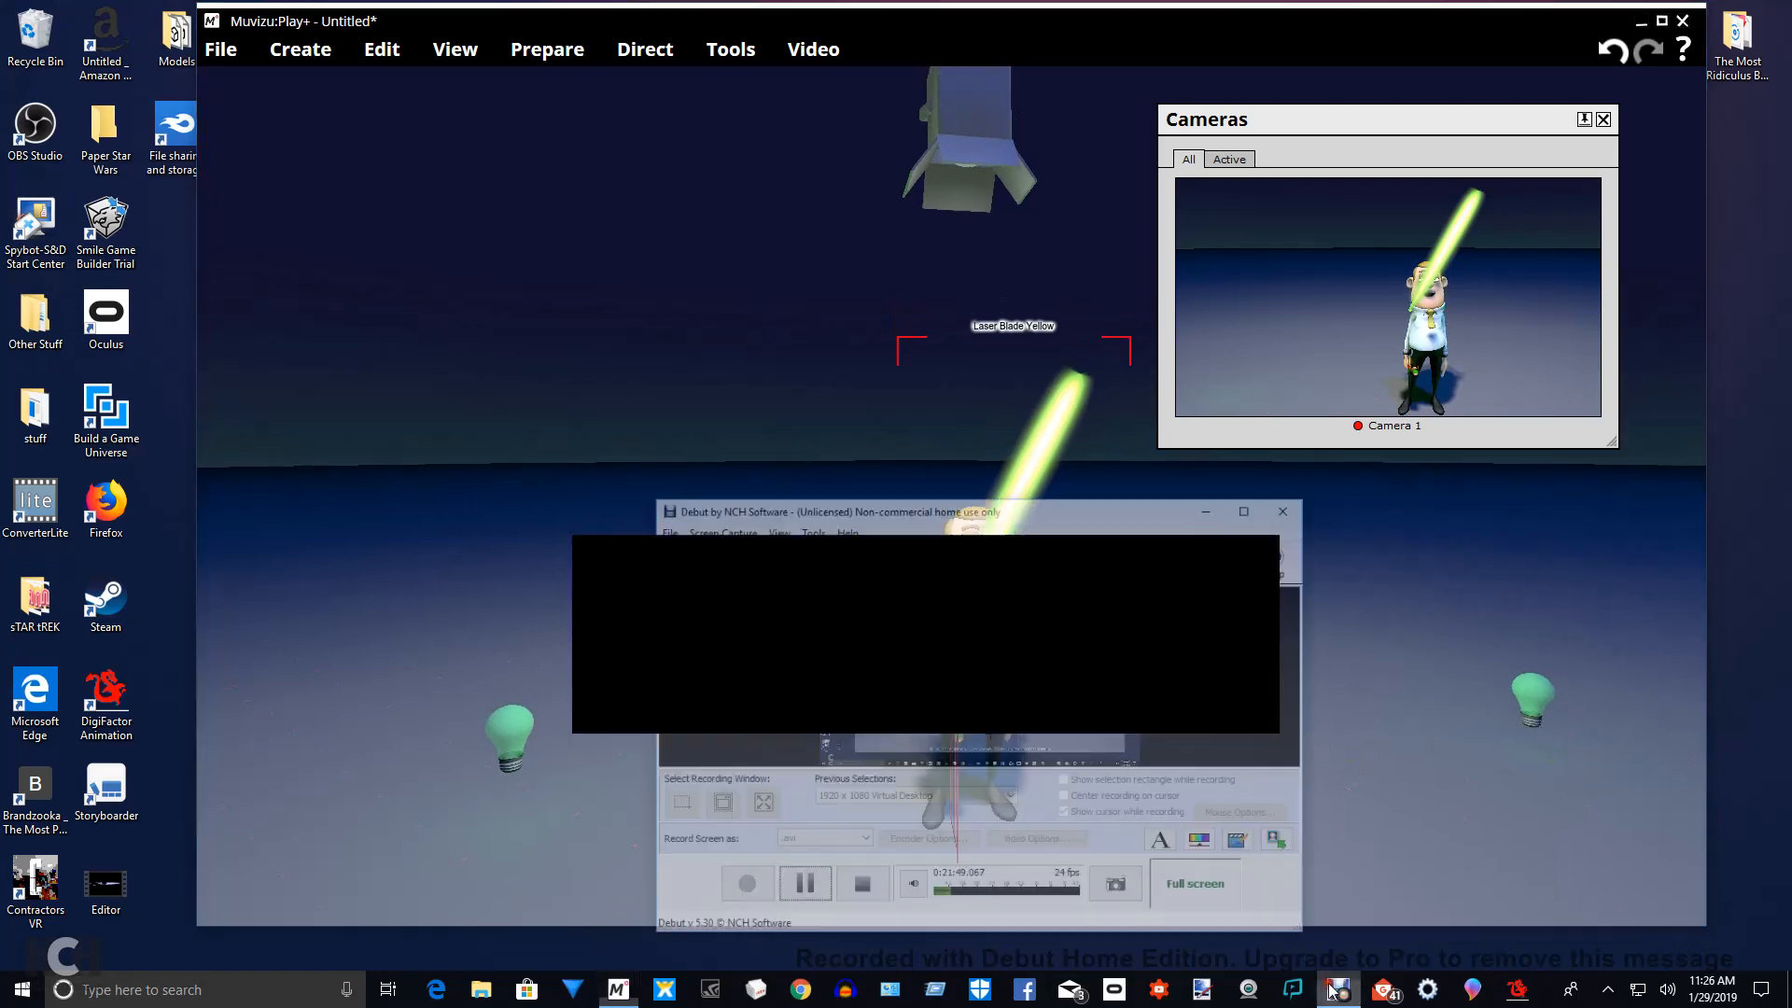